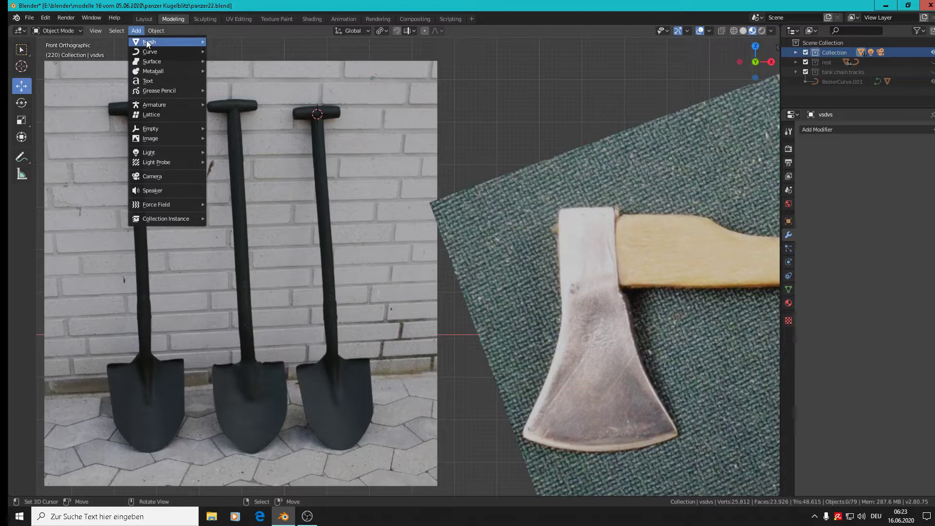
# - Add a mesh cylinder with 24 vertices at the T-grip of the rightmost shovel
pyautogui.moveTo(146, 41)
pyautogui.click(263, 92)
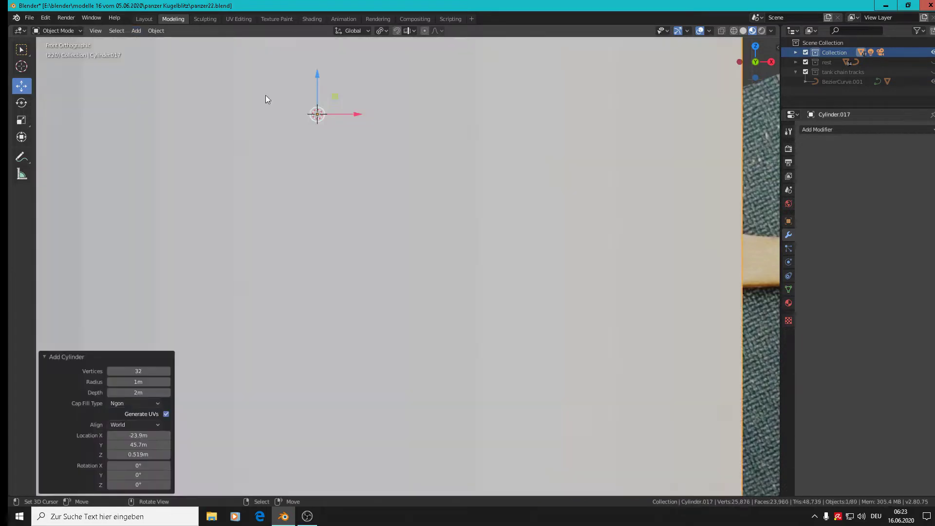
pyautogui.click(142, 371)
pyautogui.write('24')
pyautogui.press('Return')
# - Scale the cylinder down to the thickness of the shovel's T-grip in the reference photo
pyautogui.press('s')
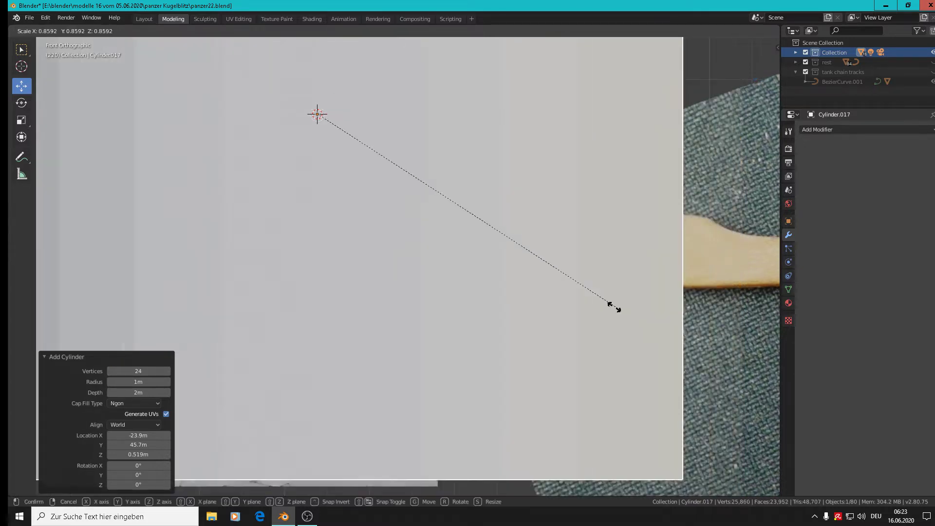
pyautogui.click(371, 154)
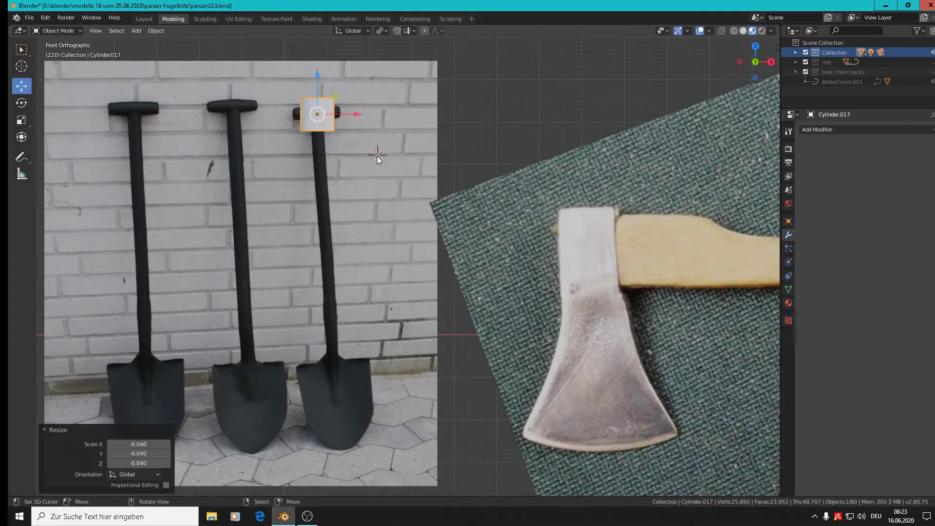
pyautogui.press('s')
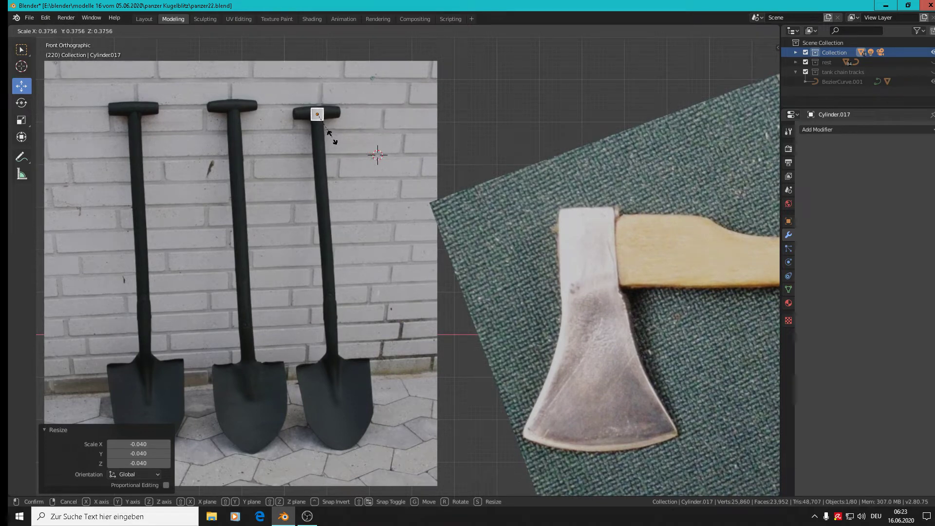
pyautogui.click(331, 137)
# - Rotate the cylinder 90° about Y and stretch it along X by about 3.76 to span the grip's width
pyautogui.write('ry')
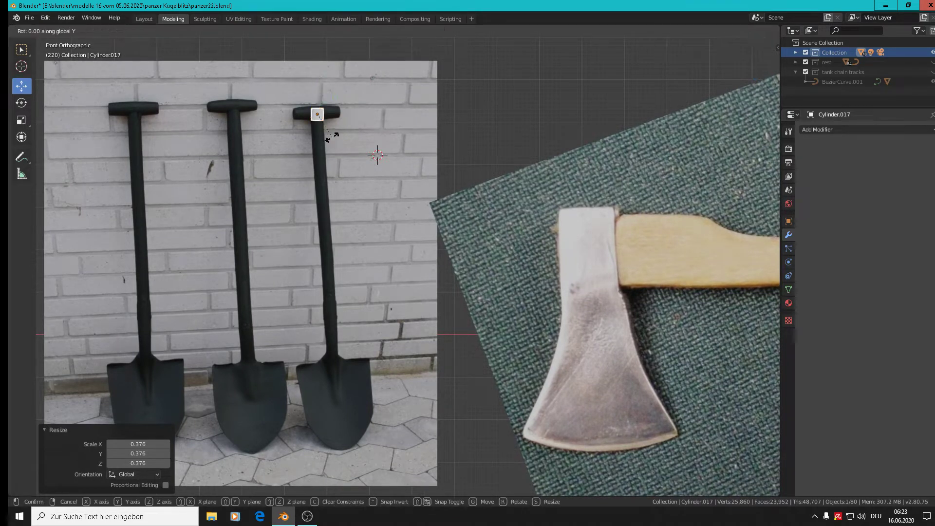
pyautogui.write('90')
pyautogui.press('Return')
pyautogui.press('s')
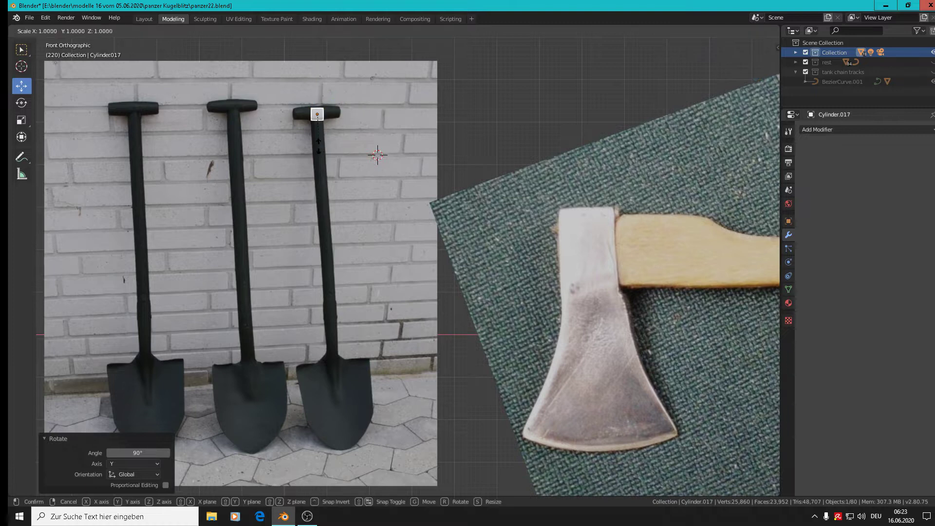
pyautogui.press('x')
pyautogui.click(428, 163)
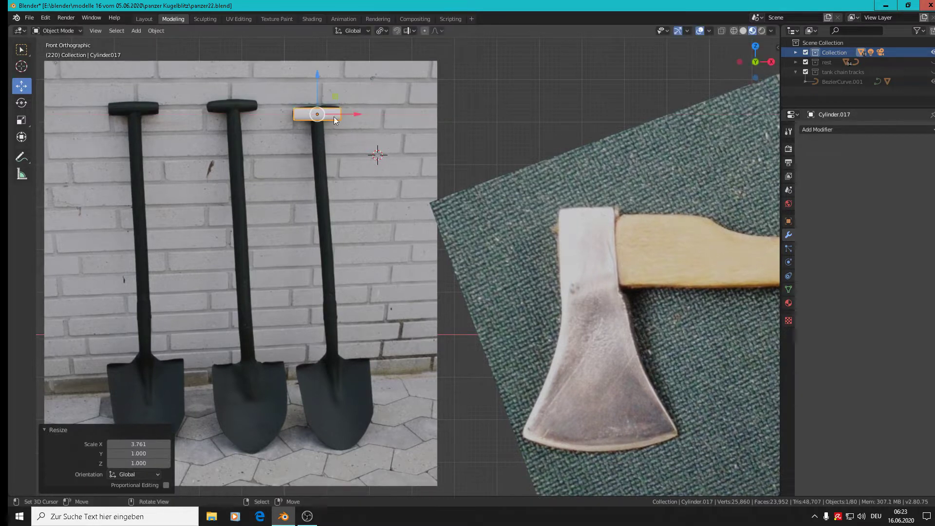
# - Move the cylinder about -0.058 m along Y so it sits in front of the reference photo
pyautogui.scroll(4, 318, 101)
pyautogui.moveTo(335, 130); pyautogui.dragTo(351, 153, button='middle')
pyautogui.scroll(3, 321, 129)
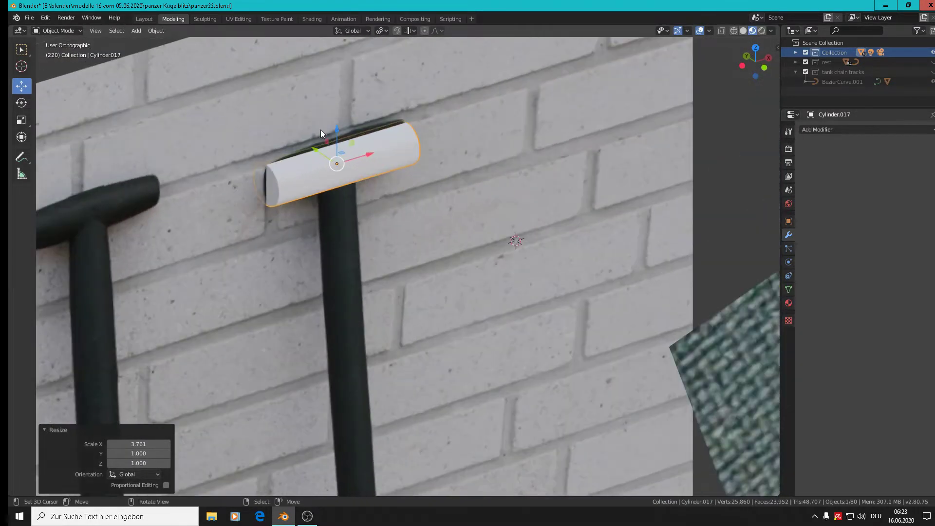
pyautogui.press('g')
pyautogui.press('y')
pyautogui.click(374, 195)
pyautogui.scroll(3, 355, 194)
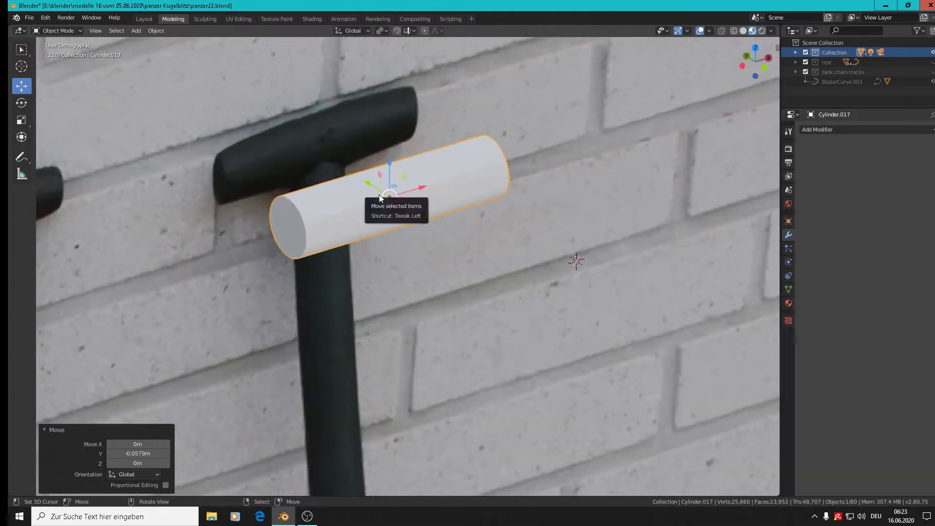
# - Add three evenly spaced loop cuts around the cylinder without sliding them
pyautogui.press('Tab')
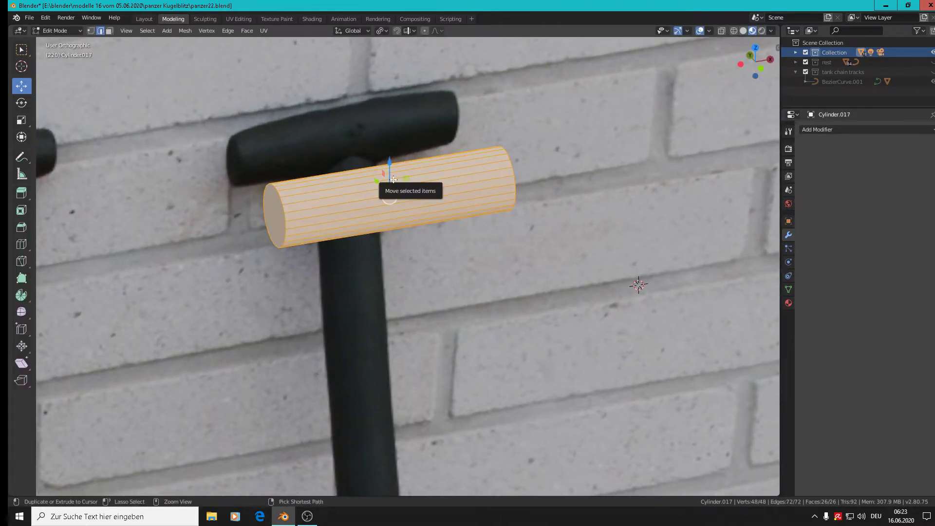
pyautogui.hotkey('ctrl', 'r')
pyautogui.scroll(3, 393, 179)
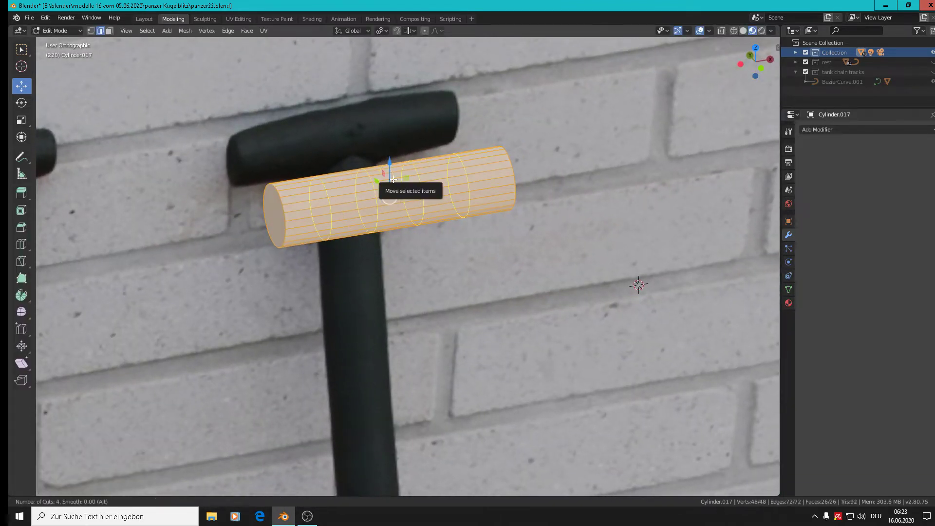
pyautogui.scroll(-1, 394, 179)
pyautogui.click(394, 179)
pyautogui.rightClick(394, 180)
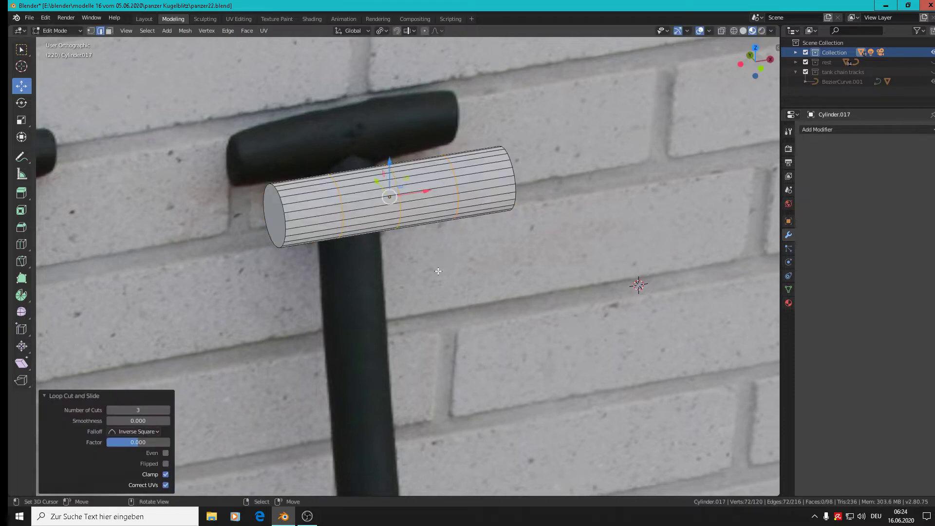
# - Scale the three new edge loops up by about 1.17 to give the grip a bulging middle
pyautogui.moveTo(439, 271); pyautogui.dragTo(405, 260, button='middle')
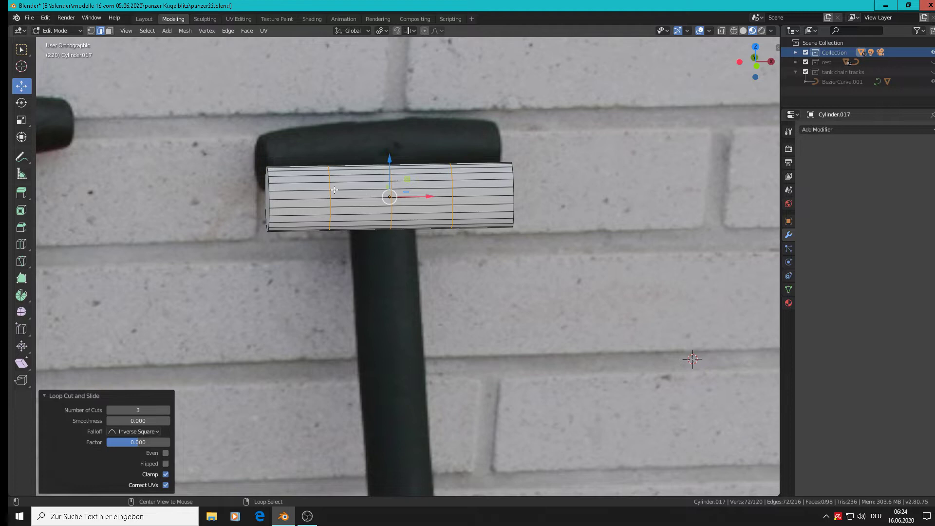
pyautogui.press('s')
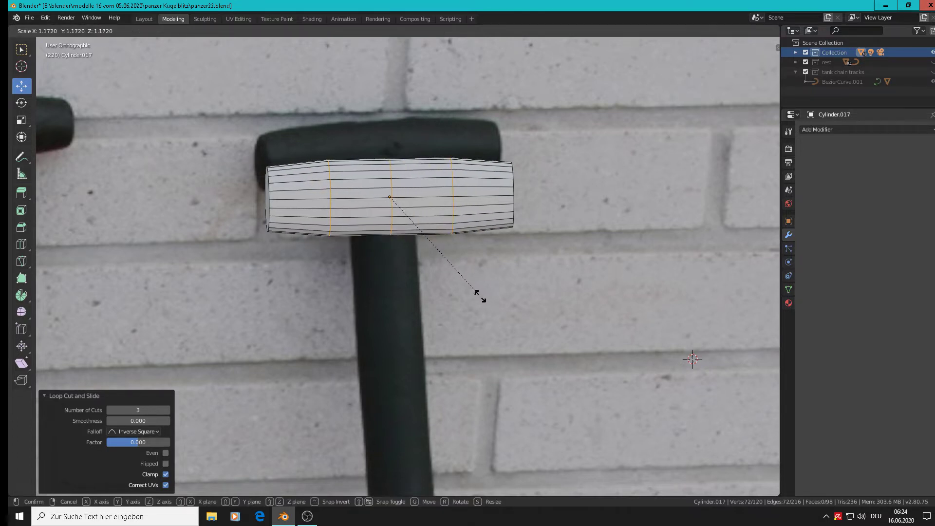
pyautogui.click(481, 298)
pyautogui.press('Tab')
# - Move the grip about 0.157 m along X beside the rightmost shovel and scale it by about 0.856
pyautogui.scroll(-2, 423, 238)
pyautogui.scroll(-2, 422, 238)
pyautogui.moveTo(437, 226); pyautogui.dragTo(606, 235)
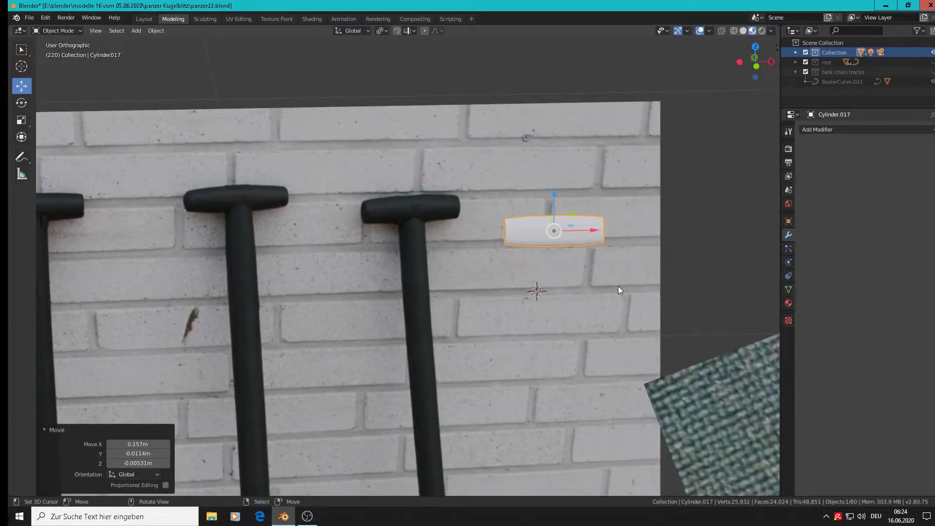
pyautogui.press('s')
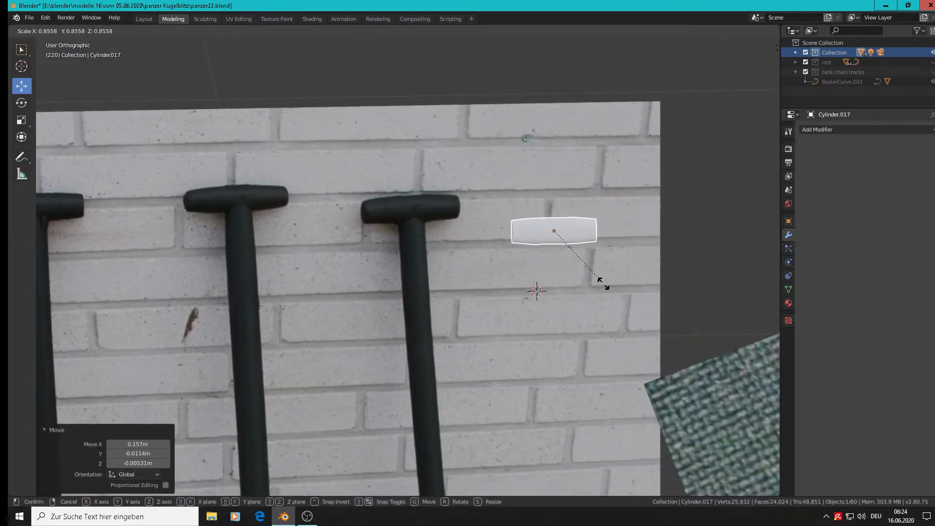
pyautogui.click(604, 284)
# - Bevel the edge loop at the grip's left end with one segment, about 0.038 m wide
pyautogui.moveTo(550, 258); pyautogui.dragTo(495, 240, button='middle')
pyautogui.scroll(3, 560, 251)
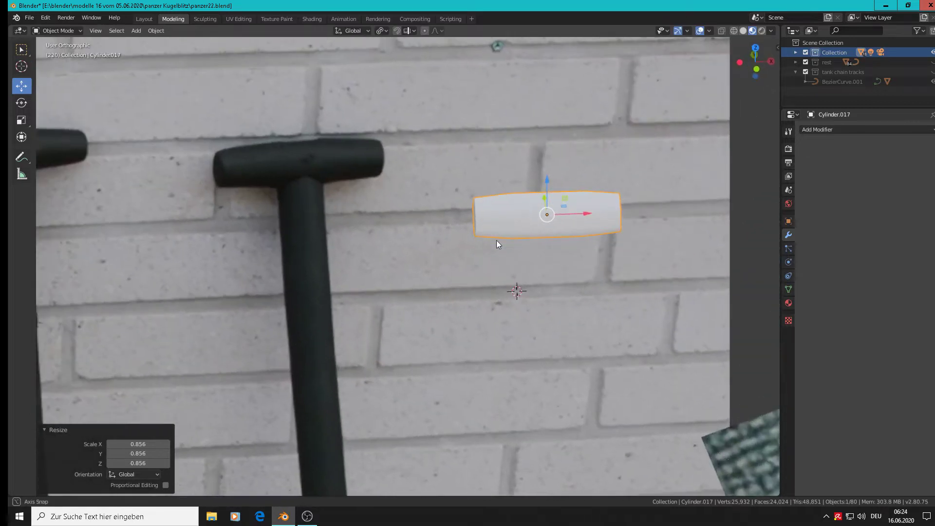
pyautogui.scroll(7, 465, 223)
pyautogui.press('Tab')
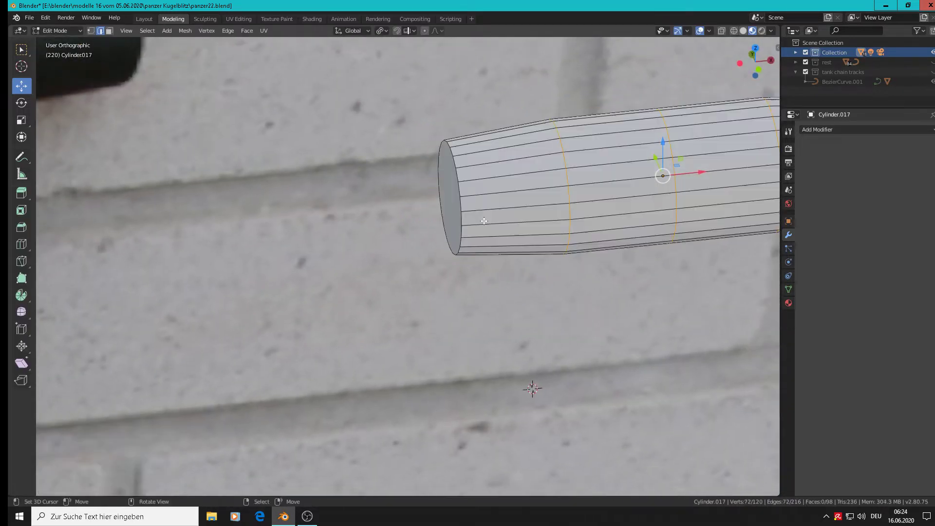
pyautogui.keyDown('alt'); pyautogui.click(458, 199); pyautogui.keyUp('alt')
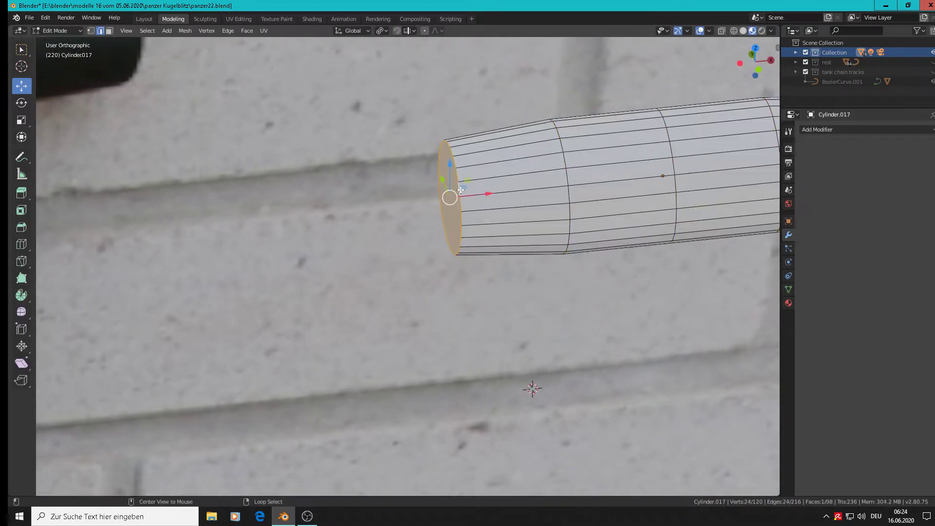
pyautogui.hotkey('ctrl', 'b')
pyautogui.click(545, 330)
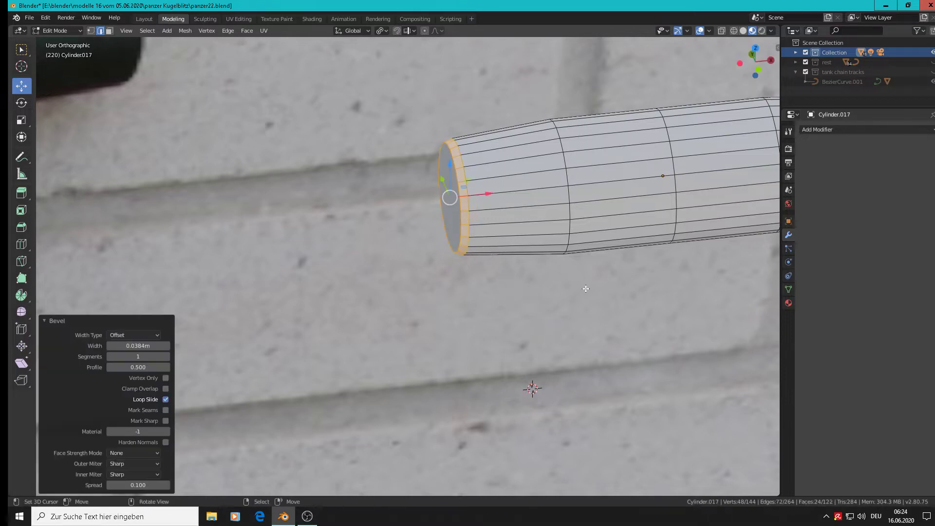
# - Bevel the edge loop at the grip's opposite end with one segment, about 0.074 m wide
pyautogui.scroll(-3, 586, 288)
pyautogui.keyDown('shift'); pyautogui.moveTo(586, 289); pyautogui.dragTo(441, 265, button='middle'); pyautogui.keyUp('shift')
pyautogui.moveTo(441, 265); pyautogui.dragTo(499, 267, button='middle')
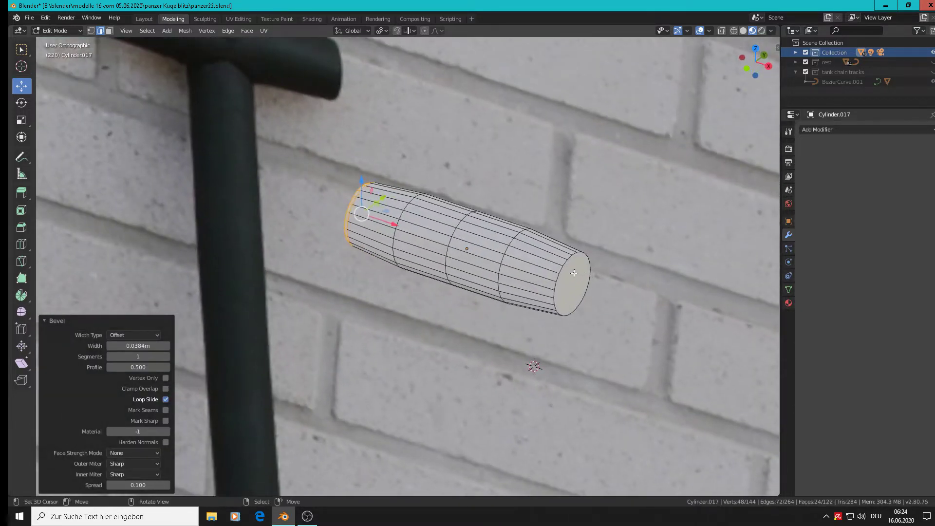
pyautogui.keyDown('alt'); pyautogui.click(574, 274); pyautogui.keyUp('alt')
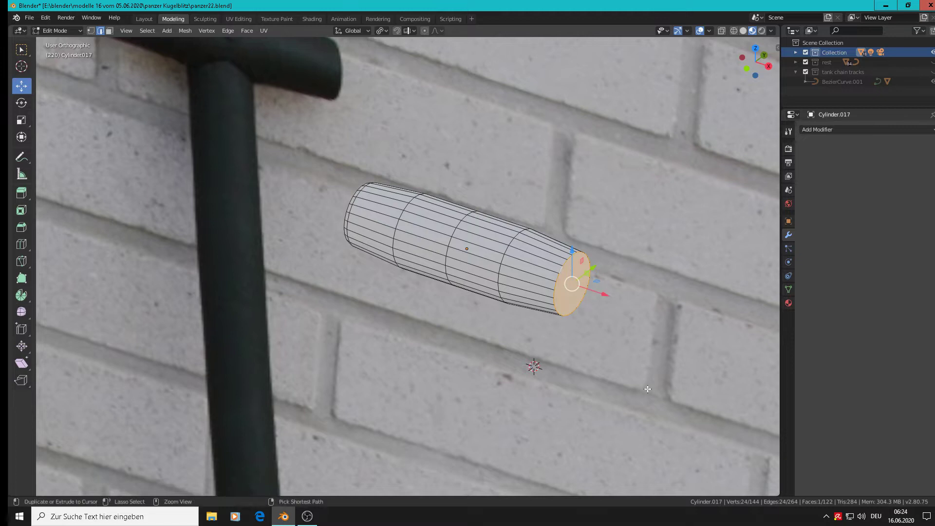
pyautogui.hotkey('ctrl', 'b')
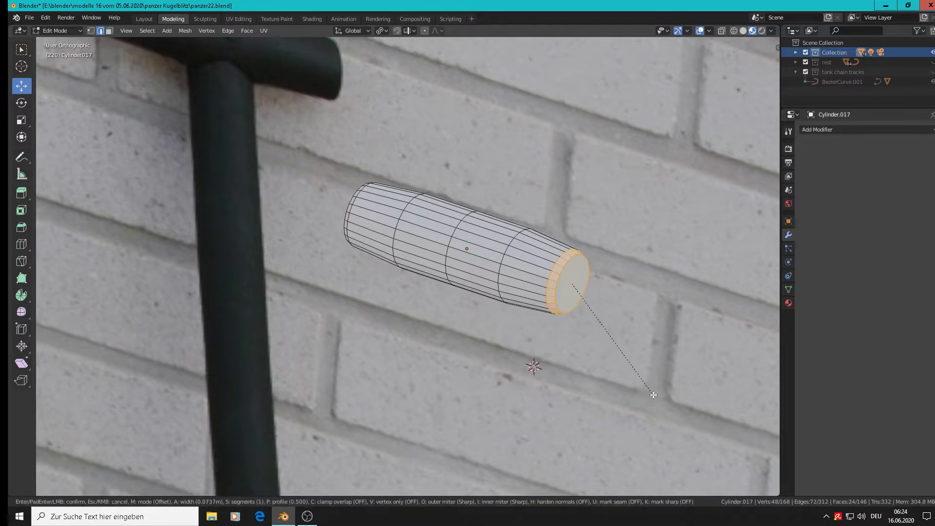
pyautogui.click(654, 394)
# - Return to Object Mode and apply smooth shading to the grip
pyautogui.moveTo(504, 311); pyautogui.dragTo(551, 213, button='middle')
pyautogui.scroll(-4, 534, 285)
pyautogui.press('Tab')
pyautogui.scroll(-3, 523, 287)
pyautogui.scroll(3, 540, 203)
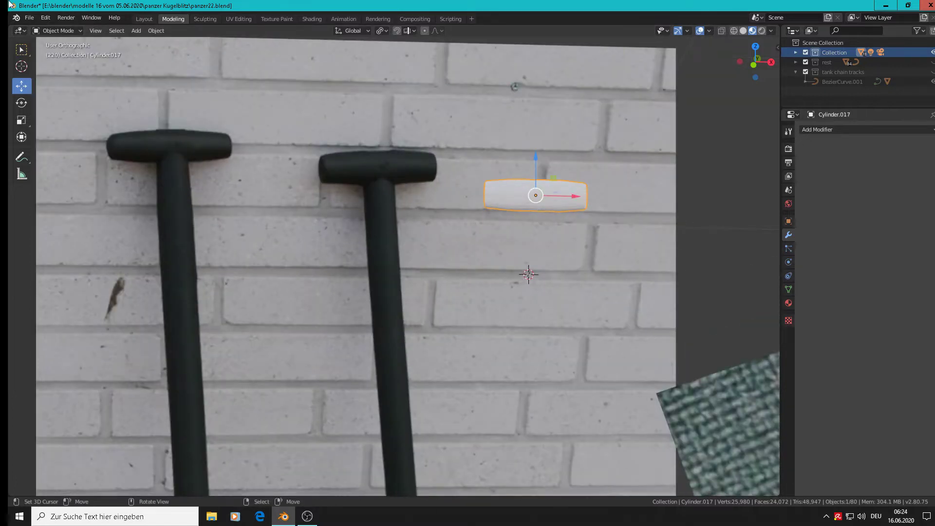
pyautogui.click(155, 31)
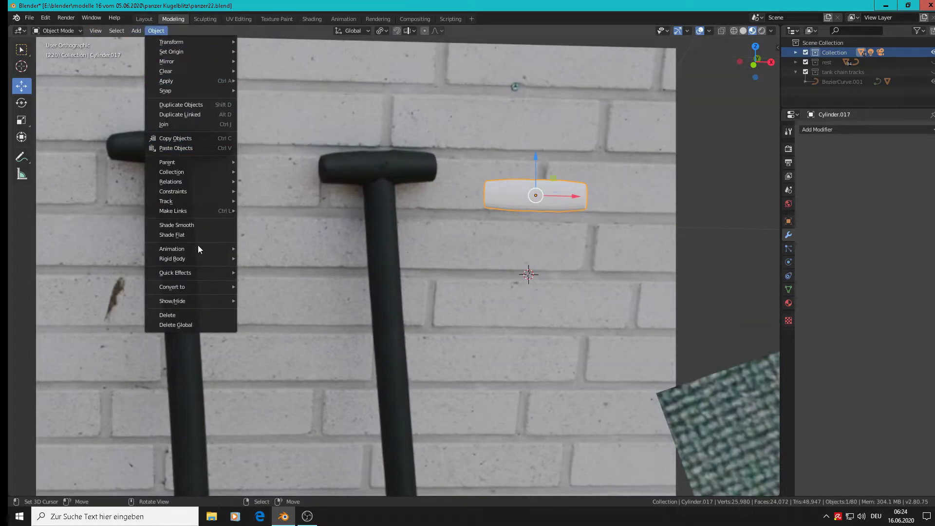
pyautogui.click(205, 225)
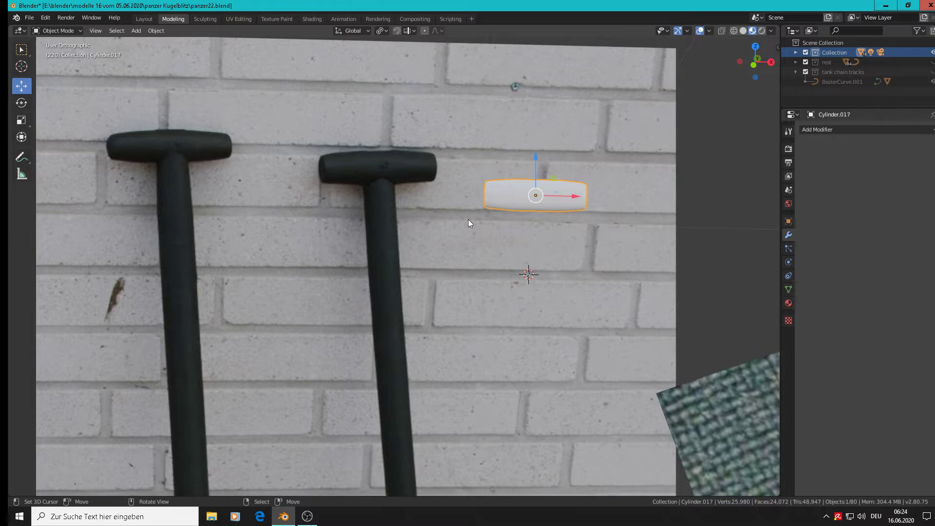
# - Select the grip's middle edge loop in Edit Mode and duplicate it in place
pyautogui.scroll(-4, 535, 219)
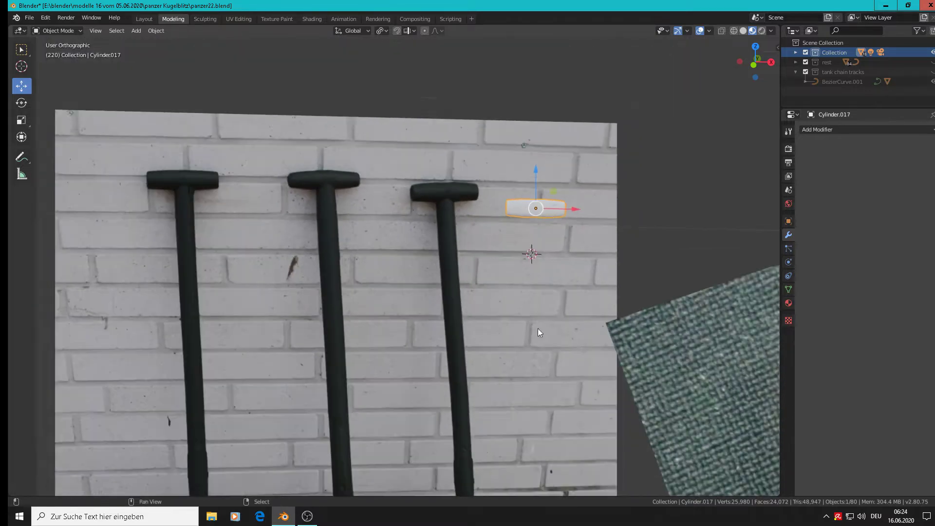
pyautogui.keyDown('shift'); pyautogui.moveTo(538, 328); pyautogui.dragTo(389, 130, button='middle'); pyautogui.keyUp('shift')
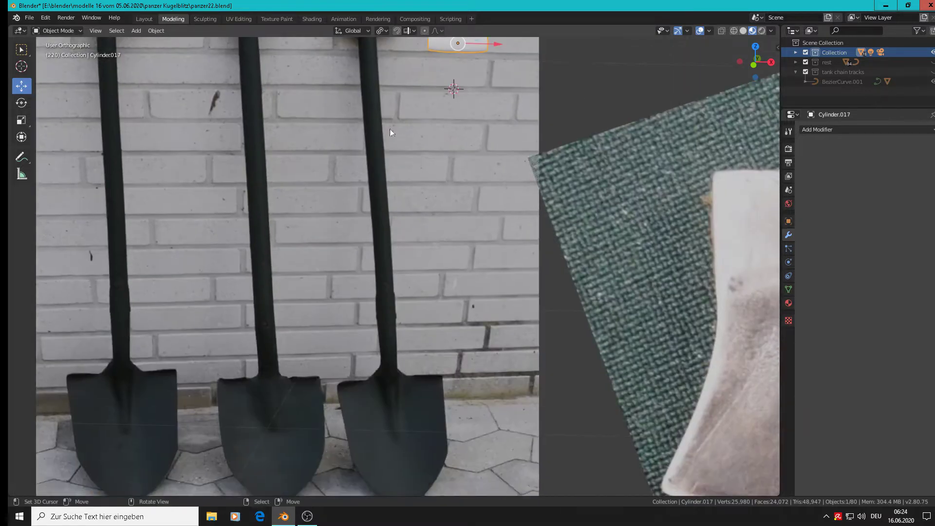
pyautogui.keyDown('shift'); pyautogui.moveTo(467, 86); pyautogui.dragTo(475, 205, button='middle'); pyautogui.keyUp('shift')
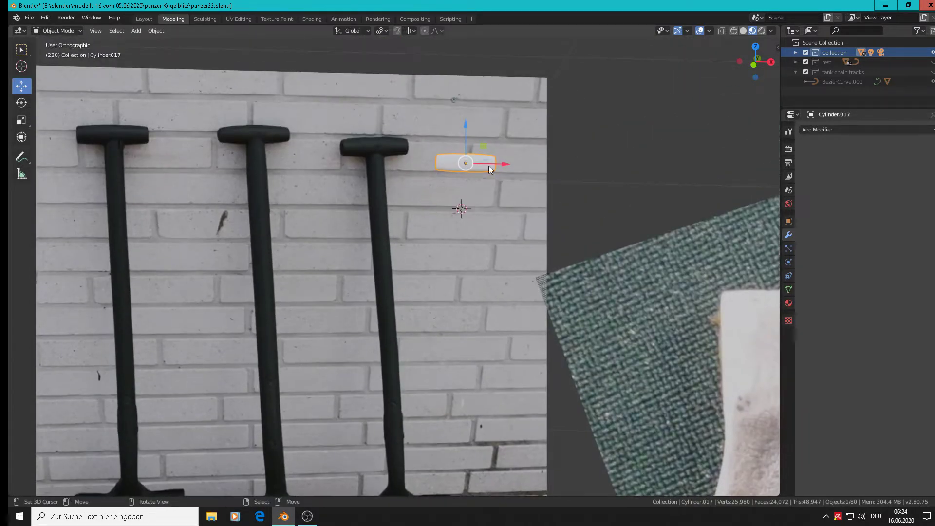
pyautogui.scroll(9, 476, 161)
pyautogui.press('Tab')
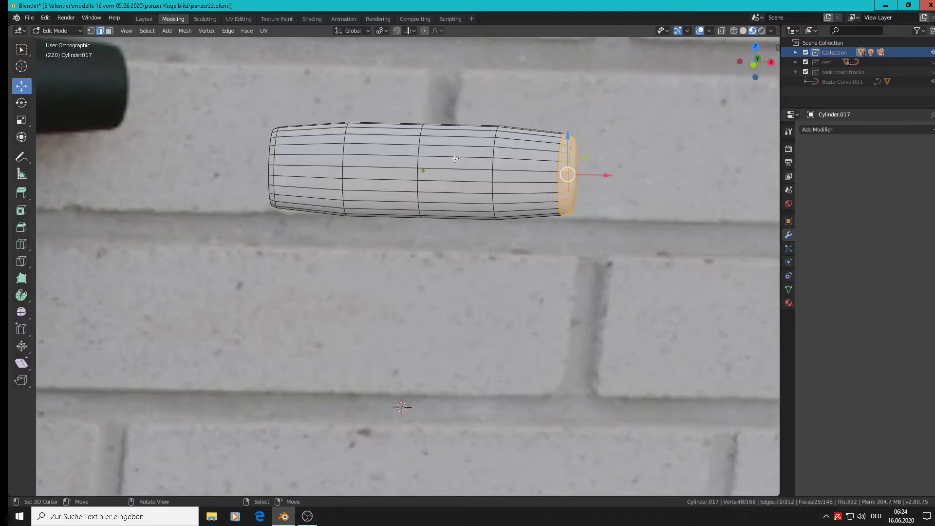
pyautogui.keyDown('alt'); pyautogui.click(422, 157); pyautogui.keyUp('alt')
pyautogui.keyDown('alt'); pyautogui.click(417, 162); pyautogui.keyUp('alt')
pyautogui.scroll(-6, 419, 165)
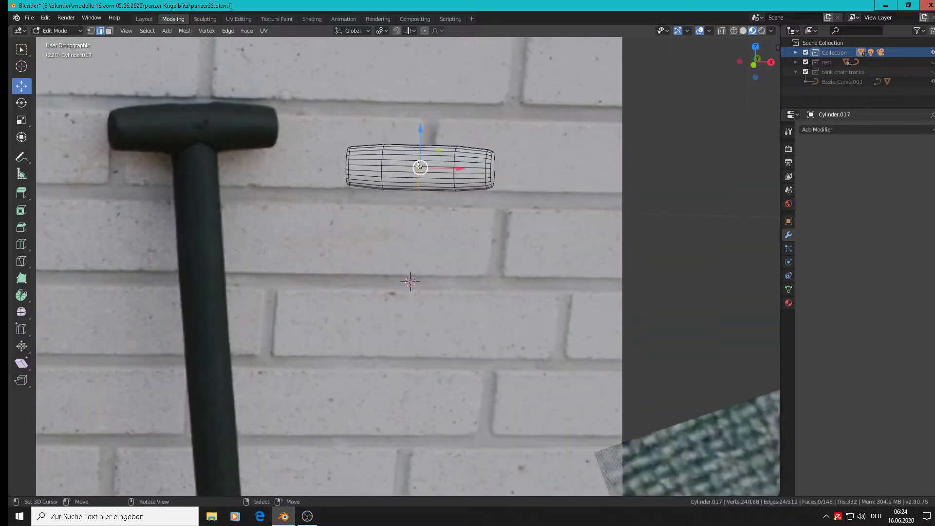
pyautogui.hotkey('shift', 'd')
pyautogui.press('Escape')
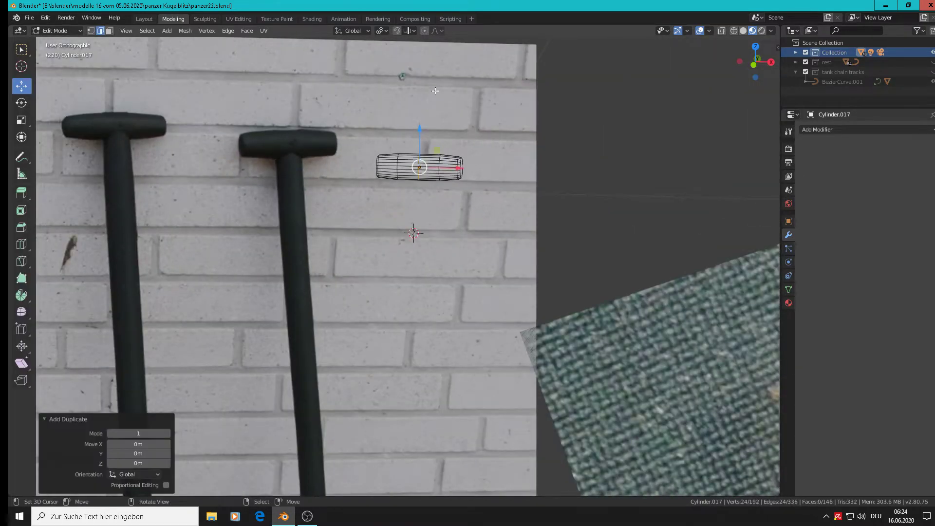
# - Rotate the duplicated edge loop 90° about Y below the grip and move it up 0.04 m into the grip's centre
pyautogui.moveTo(415, 132); pyautogui.dragTo(438, 167)
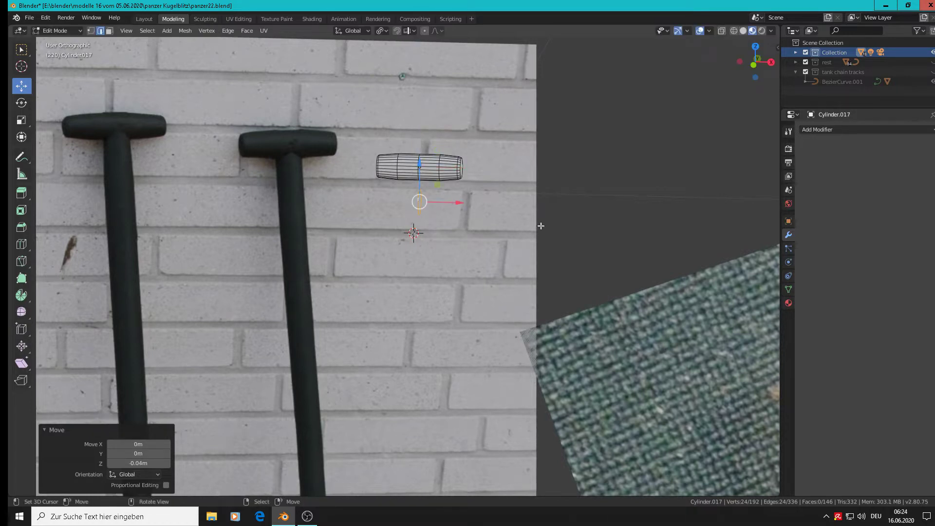
pyautogui.write('ry90')
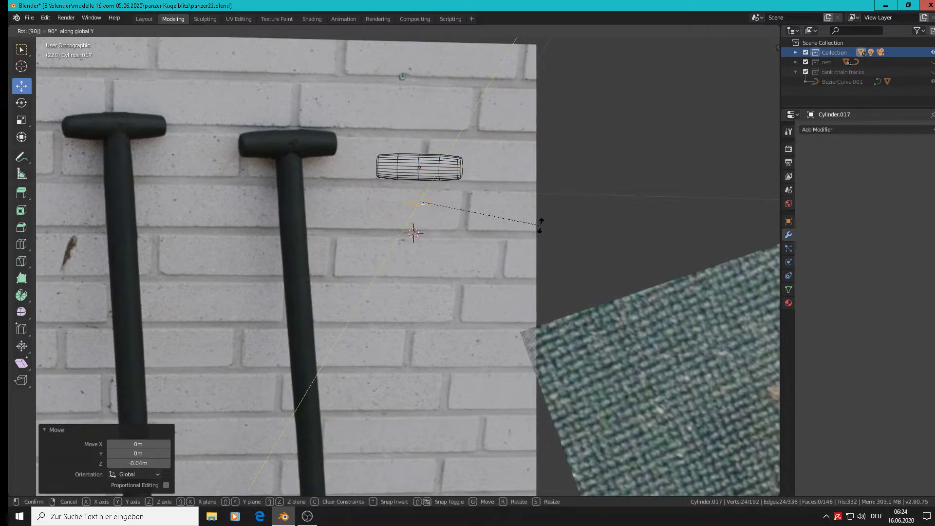
pyautogui.press('Return')
pyautogui.moveTo(418, 170); pyautogui.dragTo(427, 129)
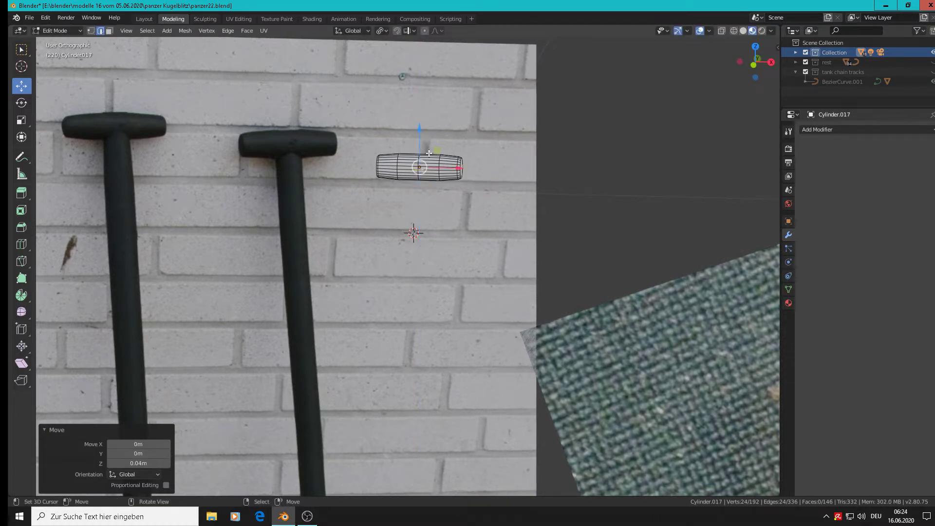
# - Extrude the duplicated edge loop about 0.376 m down from the grip and lower its end another 0.073 m to form the shaft
pyautogui.press('e')
pyautogui.press('Return')
pyautogui.moveTo(421, 132); pyautogui.dragTo(432, 456)
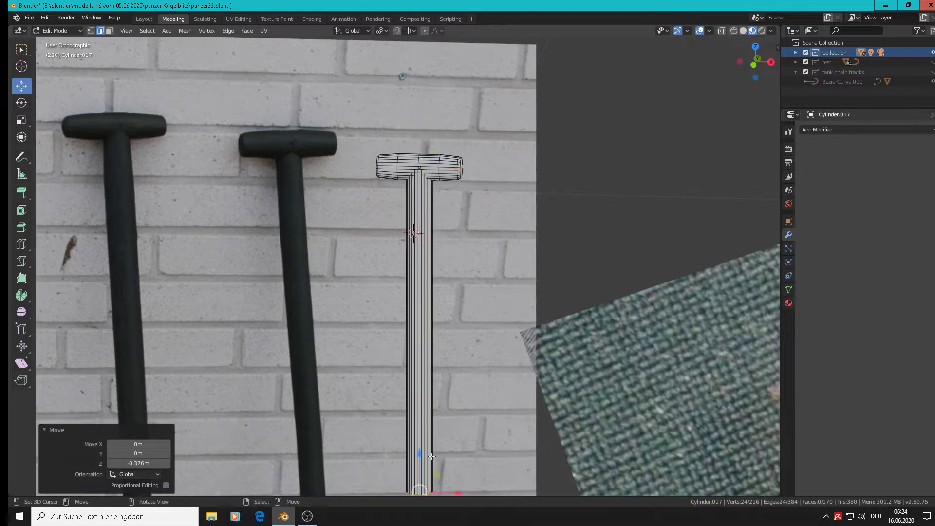
pyautogui.scroll(-3, 432, 456)
pyautogui.scroll(3, 433, 390)
pyautogui.scroll(-3, 438, 316)
pyautogui.scroll(4, 441, 260)
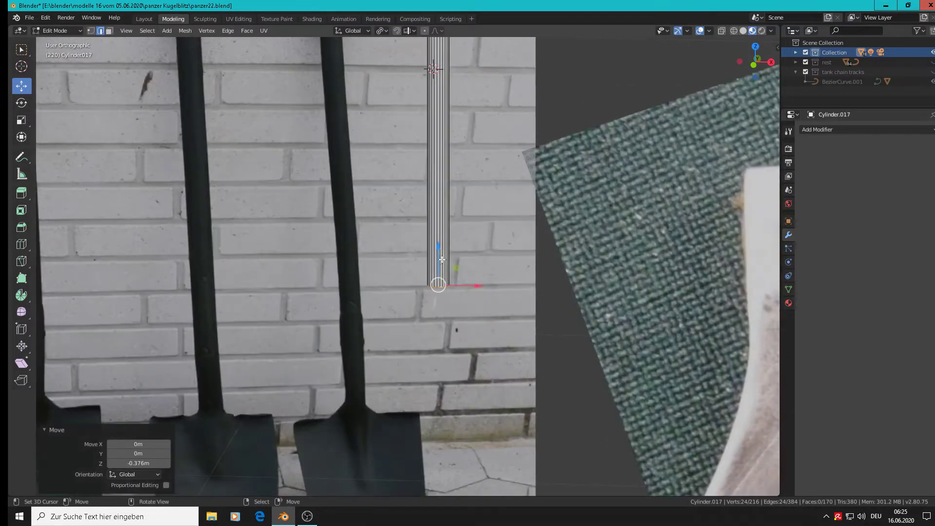
pyautogui.moveTo(442, 259); pyautogui.dragTo(440, 307)
# - Duplicate the shaft's bottom edge loop in place and scale the copy up to about 1.11
pyautogui.keyDown('shift'); pyautogui.moveTo(441, 306); pyautogui.dragTo(577, 207, button='middle'); pyautogui.keyUp('shift')
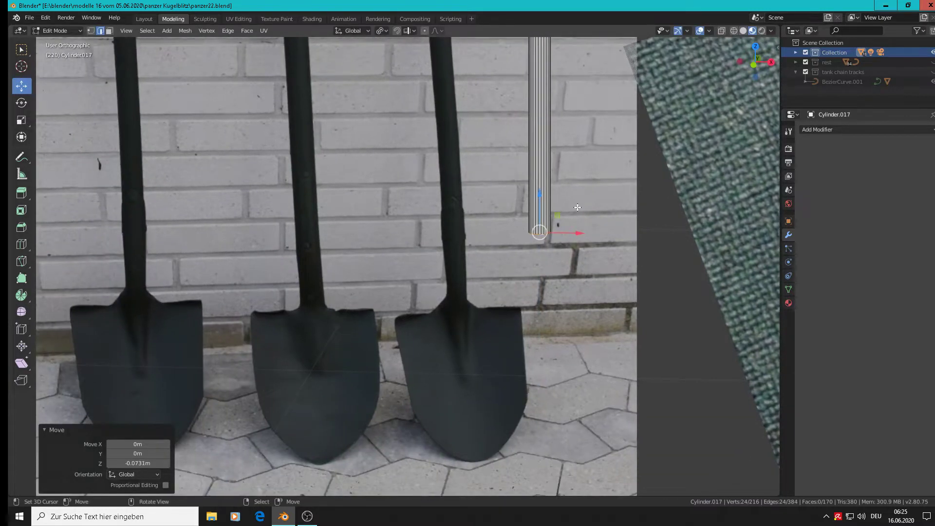
pyautogui.scroll(1, 577, 207)
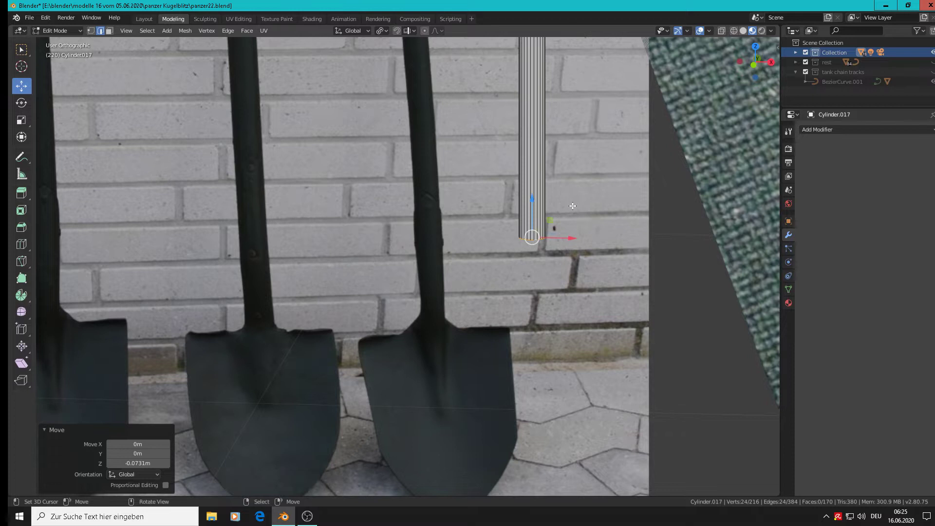
pyautogui.scroll(2, 554, 255)
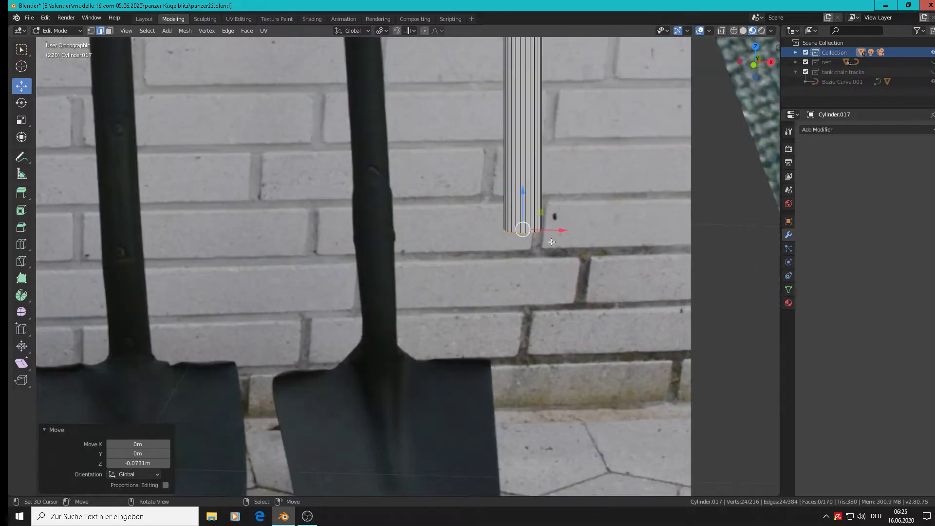
pyautogui.hotkey('shift', 'd')
pyautogui.rightClick(568, 253)
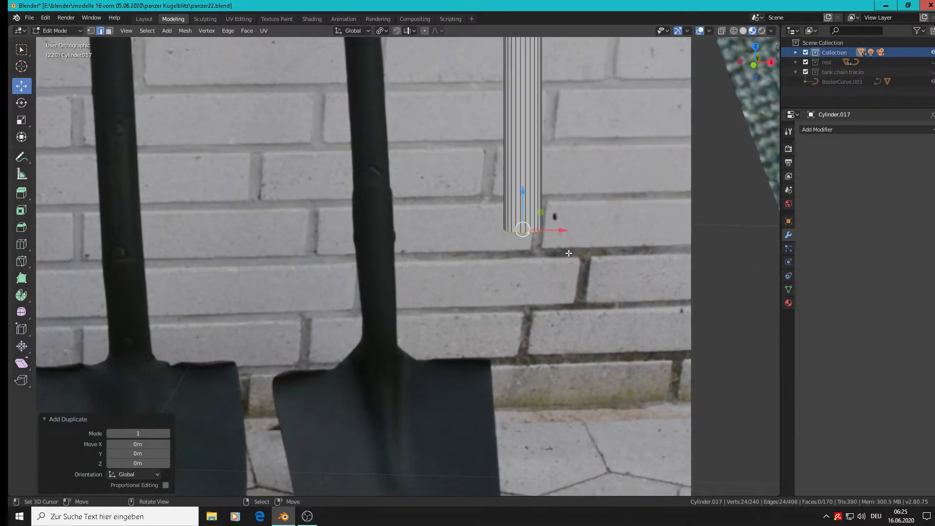
pyautogui.press('s')
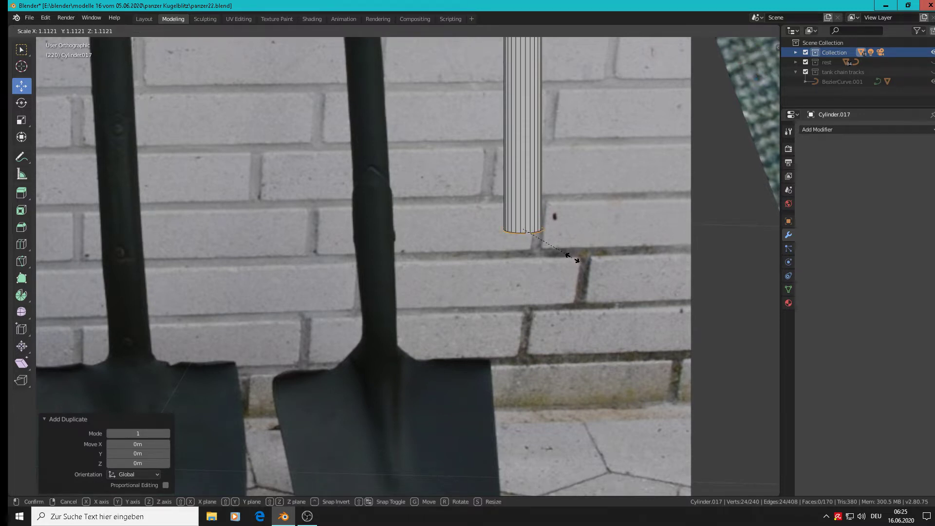
pyautogui.click(572, 256)
# - Extrude the enlarged loop 0.0431 m up along Z and lower it 0.0262 m to form a short collar around the shaft
pyautogui.press('e')
pyautogui.rightClick(549, 254)
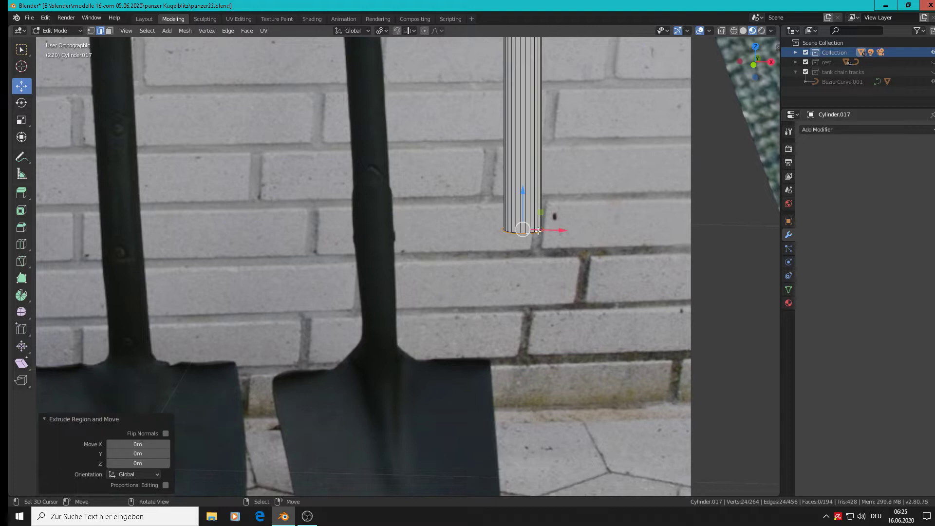
pyautogui.press('g')
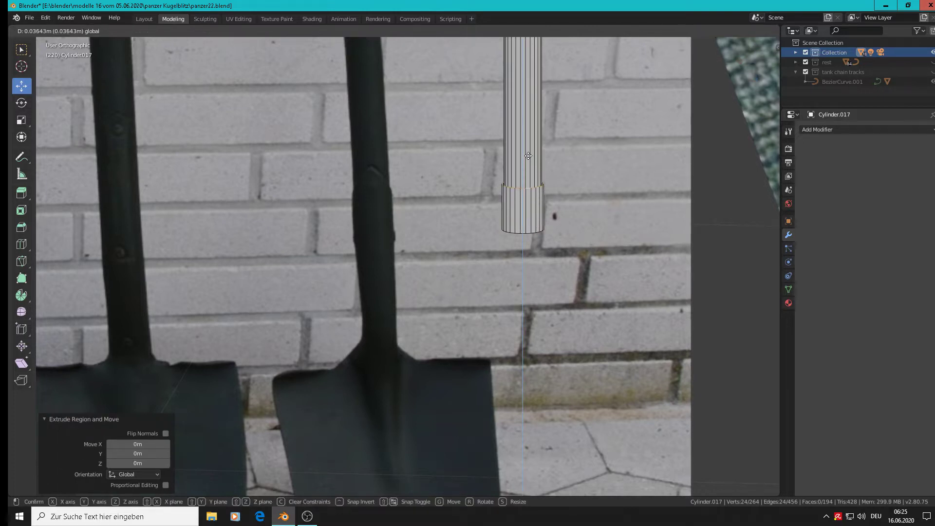
pyautogui.click(531, 148)
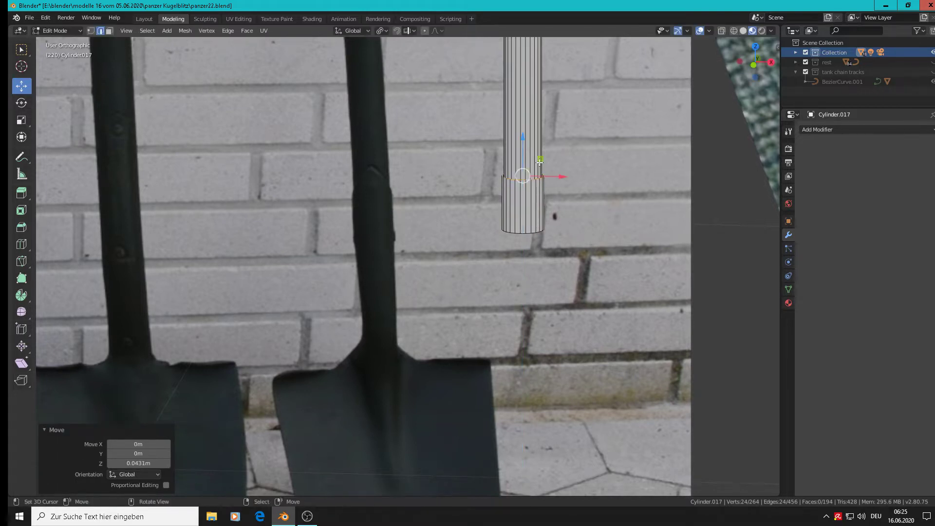
pyautogui.press('g')
pyautogui.press('z')
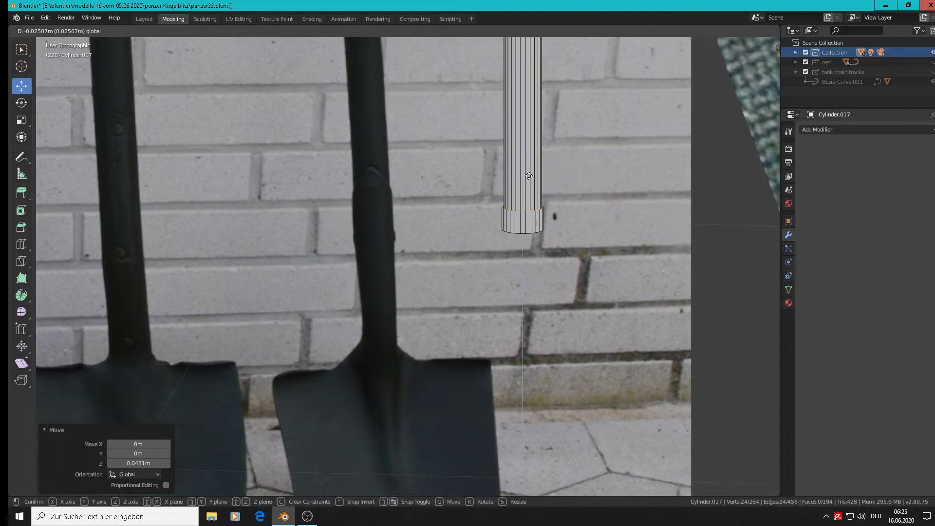
pyautogui.click(528, 177)
# - Move the front edge of the collar's upper rim 0.0155 m up along Z using smooth proportional editing with size 0.022
pyautogui.scroll(7, 530, 214)
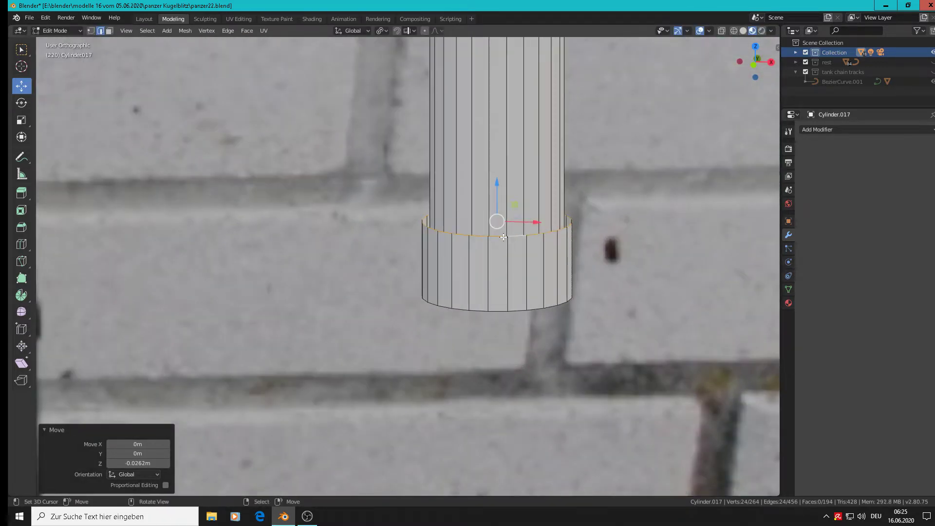
pyautogui.click(499, 240)
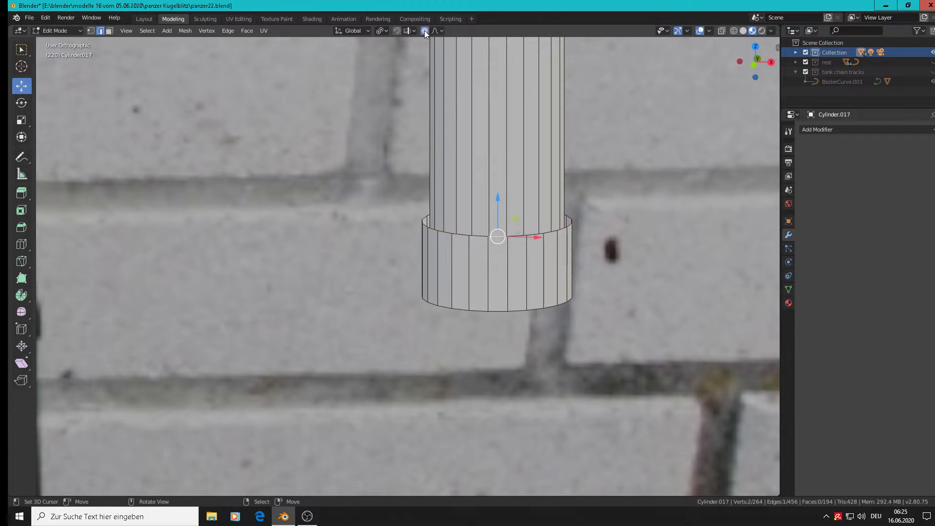
pyautogui.scroll(-3, 567, 209)
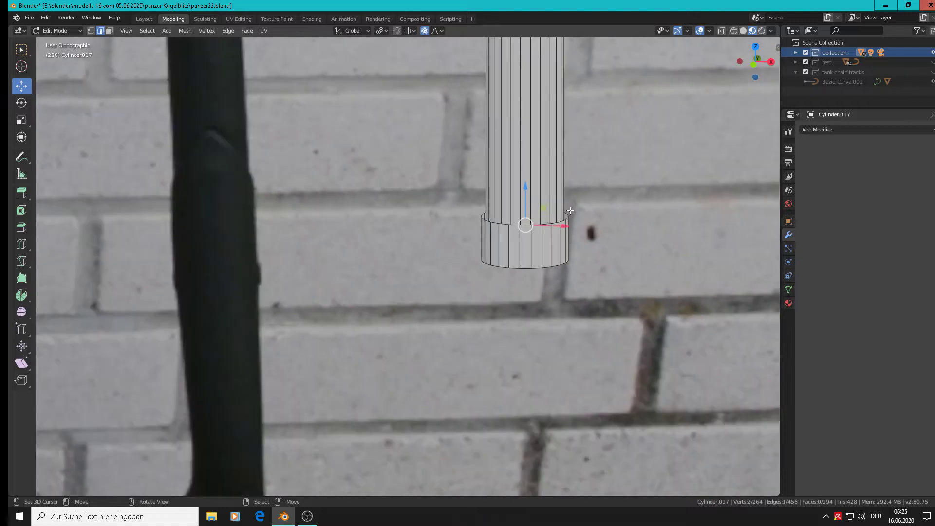
pyautogui.press('g')
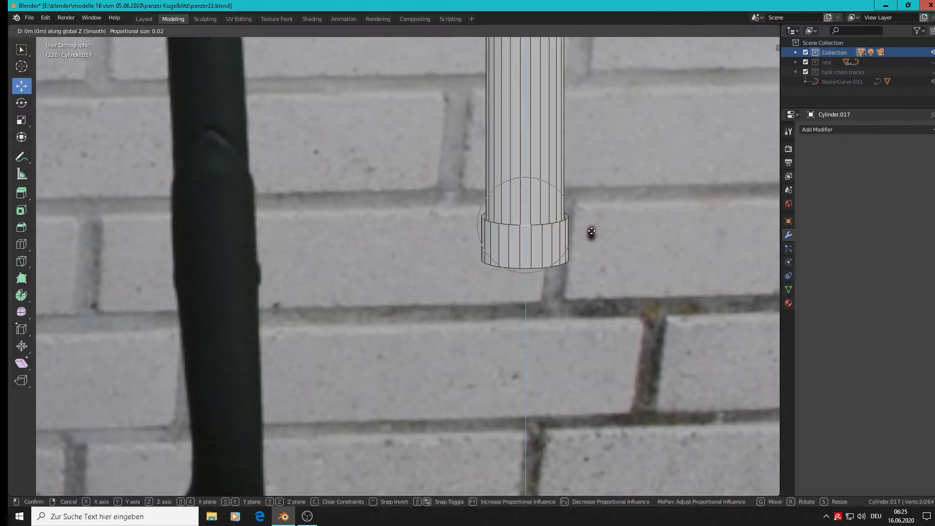
pyautogui.press('z')
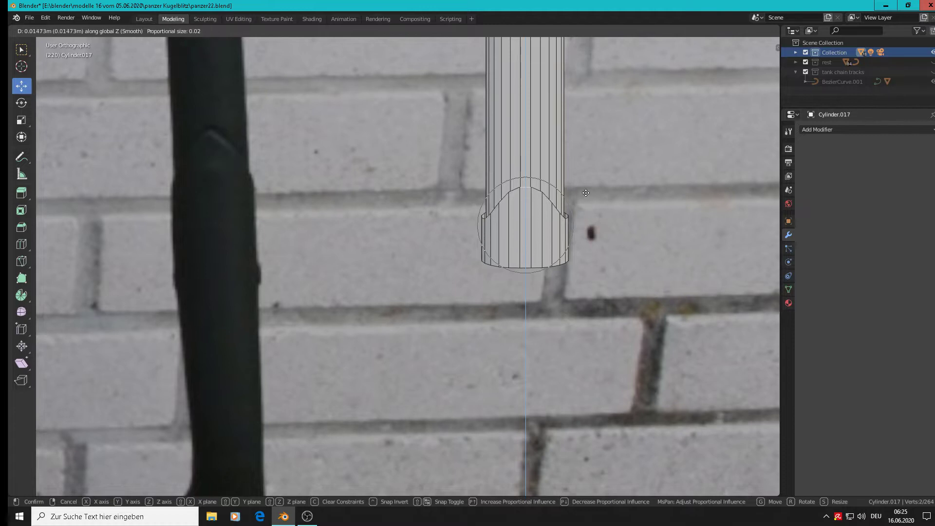
pyautogui.scroll(-2, 585, 186)
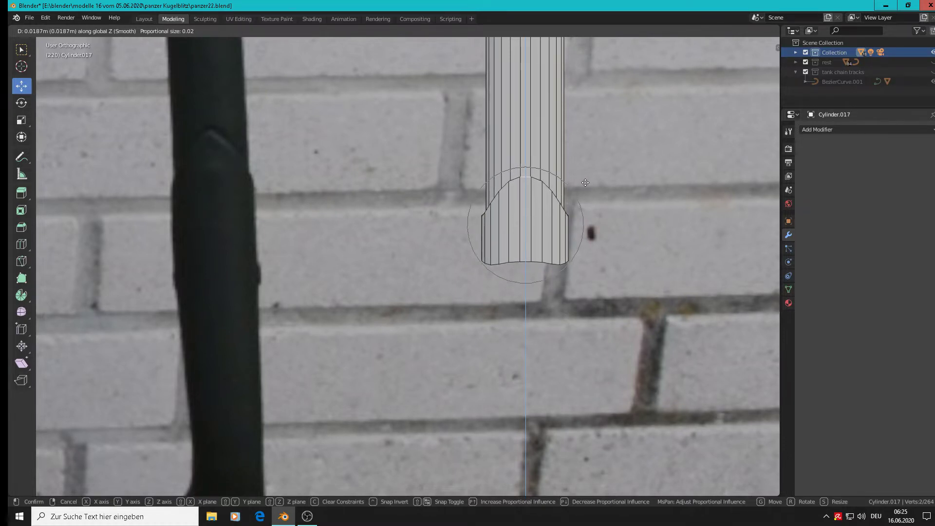
pyautogui.click(586, 194)
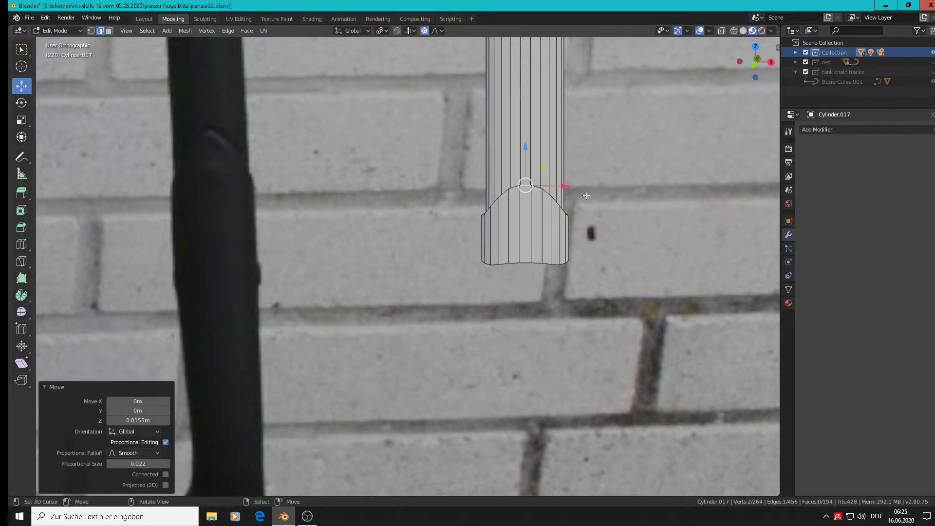
# - Flatten the collar's bottom edge loop by scaling it to 0 along Z
pyautogui.scroll(2, 585, 195)
pyautogui.keyDown('alt'); pyautogui.click(519, 273); pyautogui.keyUp('alt')
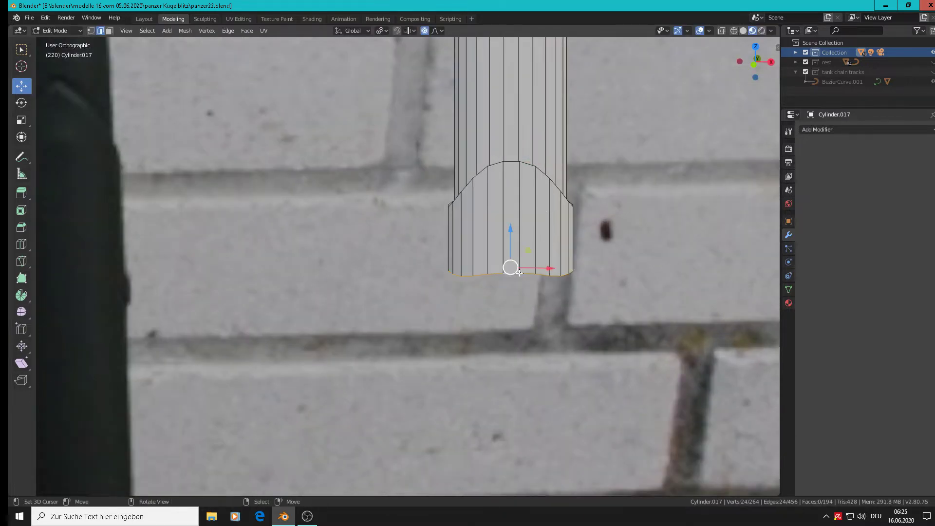
pyautogui.press('s')
pyautogui.press('z')
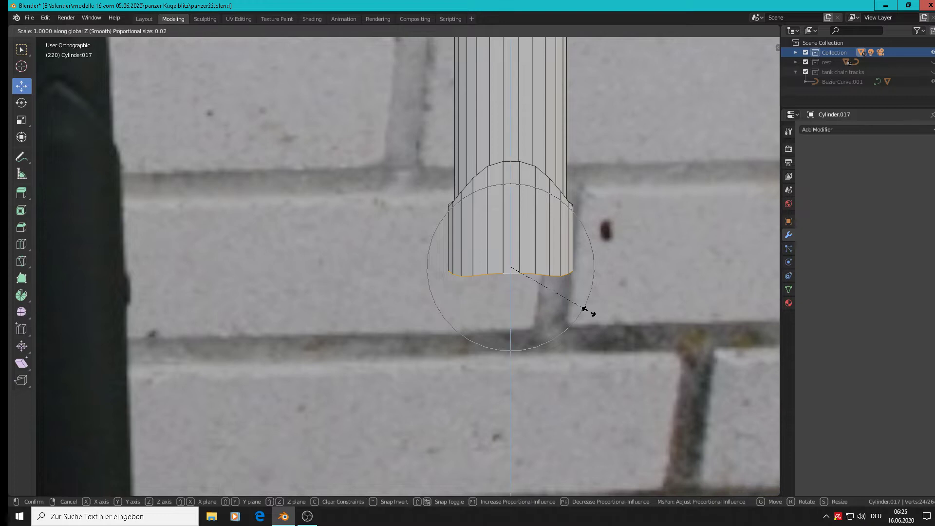
pyautogui.press('0')
pyautogui.press('Return')
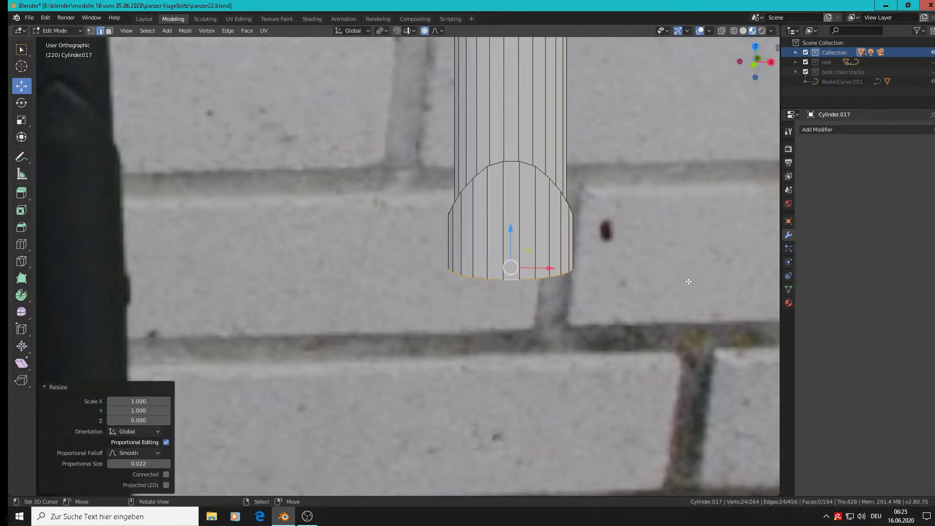
# - Inspect the collar's shape from several angles in Object Mode and return to Edit Mode
pyautogui.scroll(-3, 541, 222)
pyautogui.press('Tab')
pyautogui.scroll(-3, 541, 222)
pyautogui.moveTo(549, 219); pyautogui.dragTo(535, 195, button='middle')
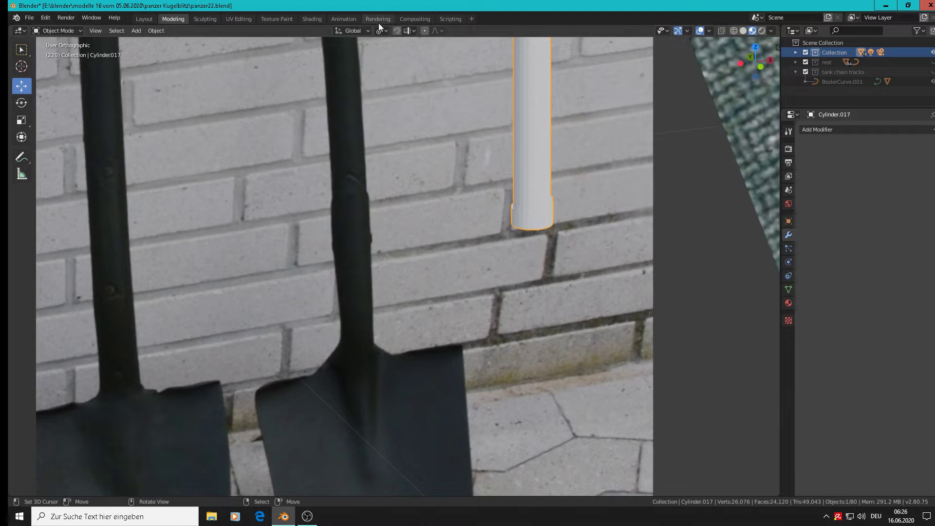
pyautogui.moveTo(560, 255); pyautogui.dragTo(539, 226, button='middle')
pyautogui.press('Tab')
pyautogui.scroll(1, 525, 259)
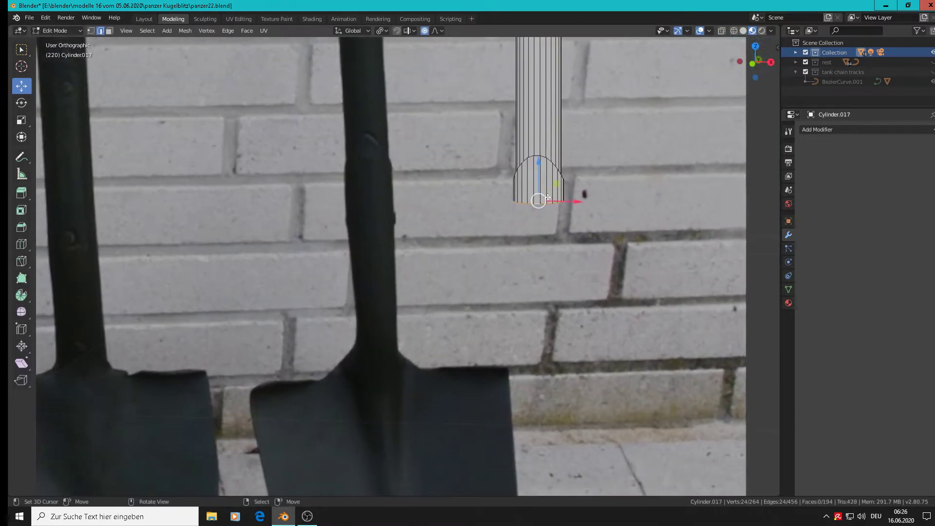
# - Disable proportional editing, extrude the collar's bottom loop about 0.073 m down and taper the new end to a scale of 0.76
pyautogui.moveTo(538, 177); pyautogui.dragTo(552, 283)
pyautogui.scroll(-1, 539, 186)
pyautogui.click(426, 30)
pyautogui.press('e')
pyautogui.rightClick(538, 173)
pyautogui.press('s')
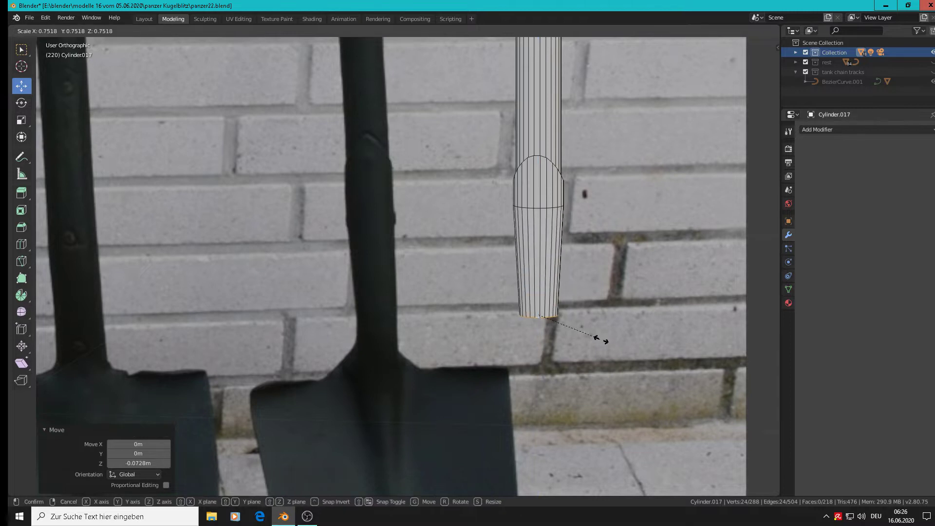
pyautogui.click(600, 337)
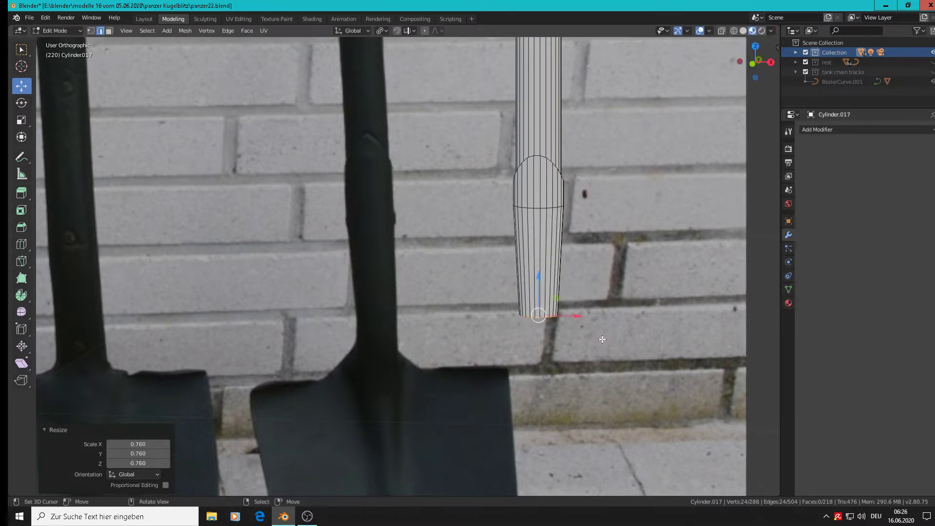
# - Examine the tapered socket's lower end from the side in the Right Orthographic view
pyautogui.keyDown('shift'); pyautogui.moveTo(600, 336); pyautogui.dragTo(555, 211, button='middle'); pyautogui.keyUp('shift')
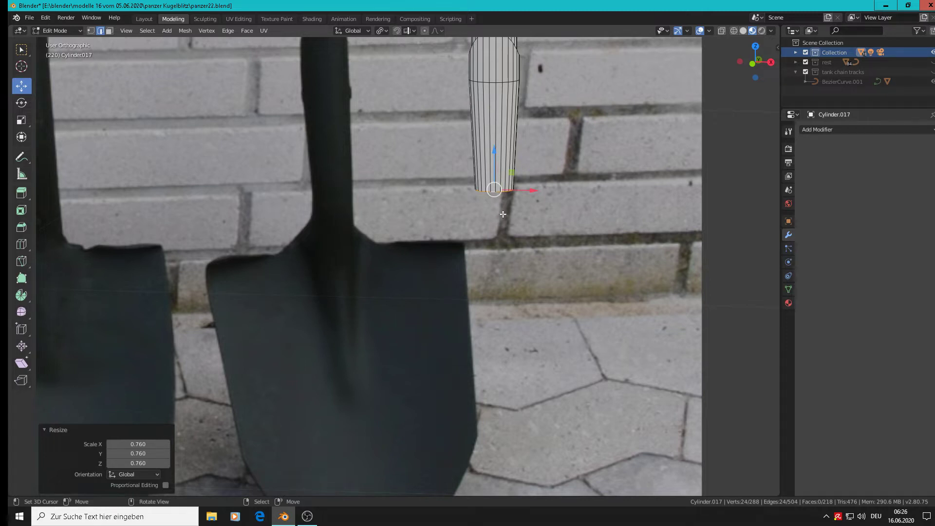
pyautogui.scroll(5, 503, 214)
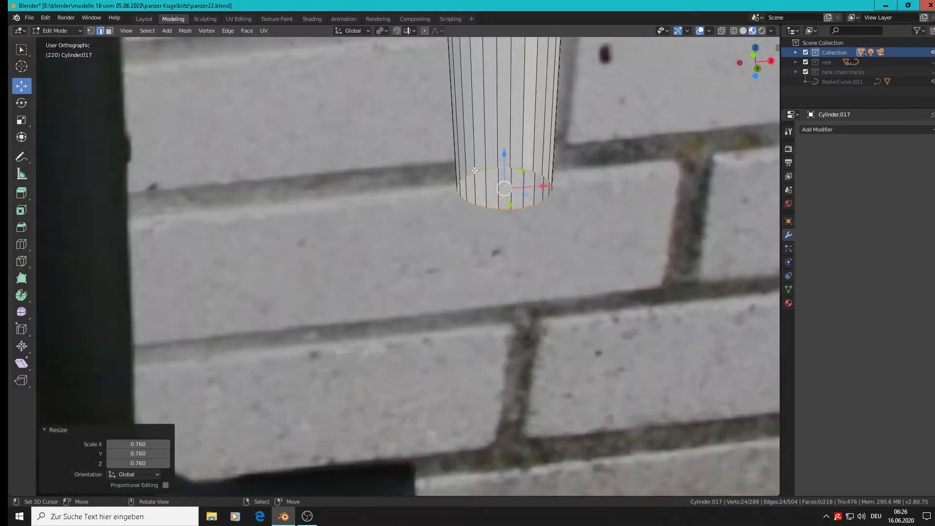
pyautogui.moveTo(475, 170); pyautogui.dragTo(595, 228, button='middle')
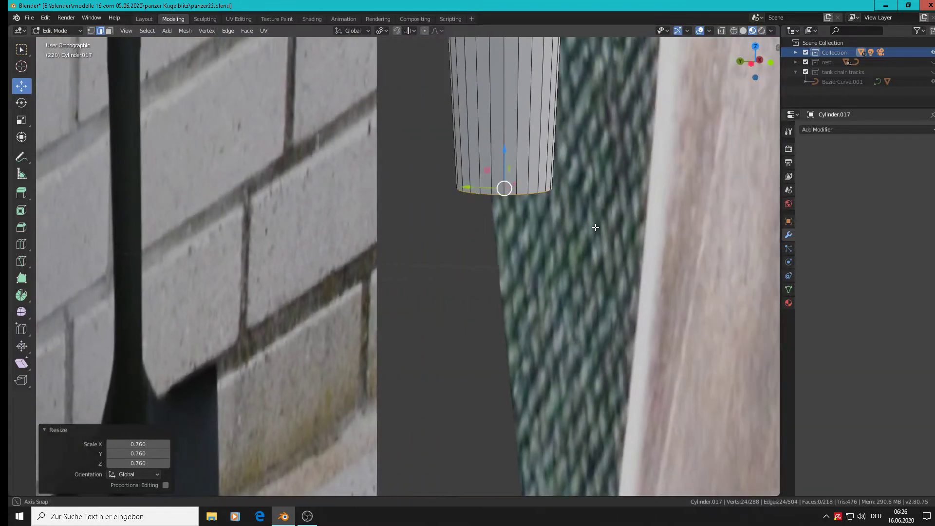
pyautogui.press('KP_3')
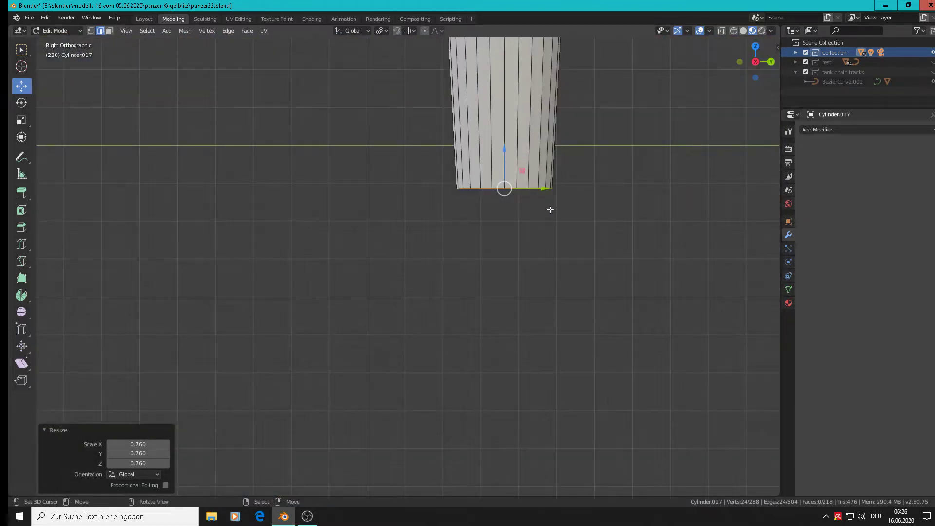
pyautogui.scroll(2, 549, 210)
pyautogui.scroll(-6, 520, 200)
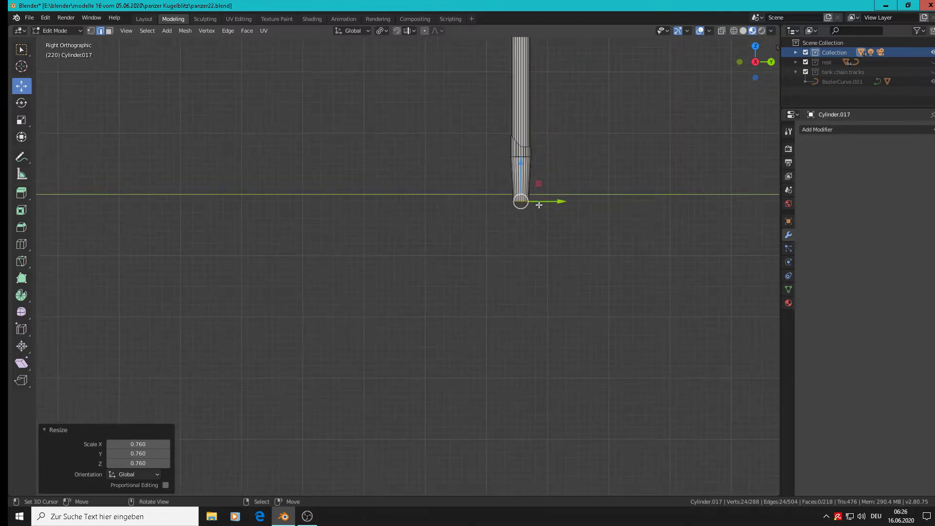
pyautogui.scroll(6, 538, 204)
pyautogui.press('a')
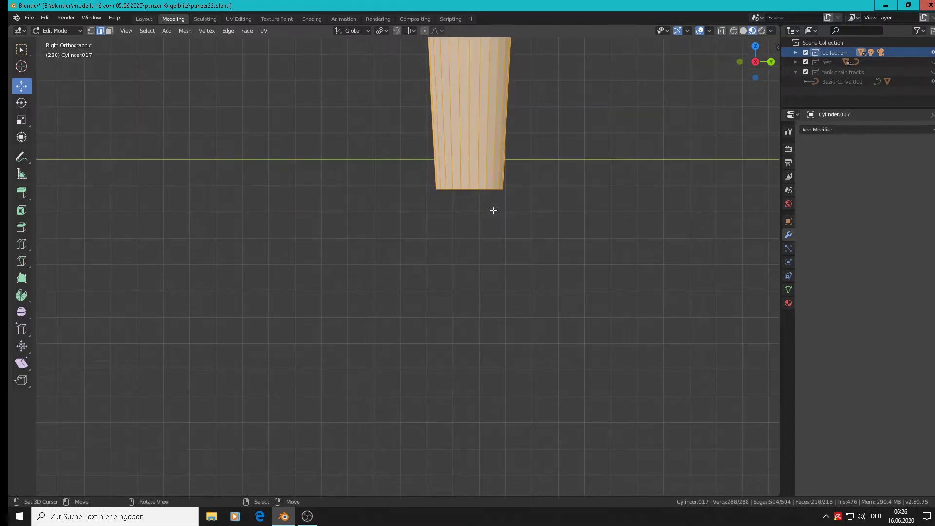
# - Rip the middle edge of the socket's bottom loop in place, with X-ray and vertex selection enabled
pyautogui.click(468, 190)
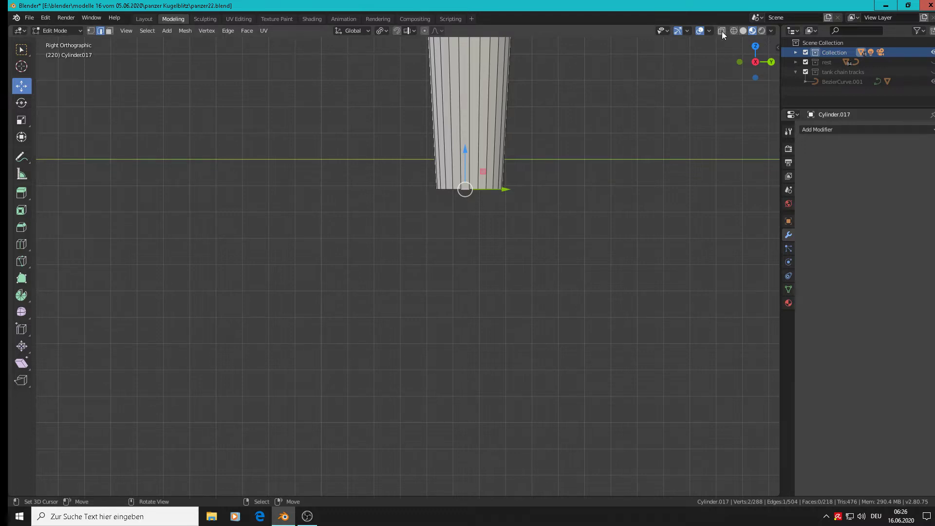
pyautogui.click(90, 31)
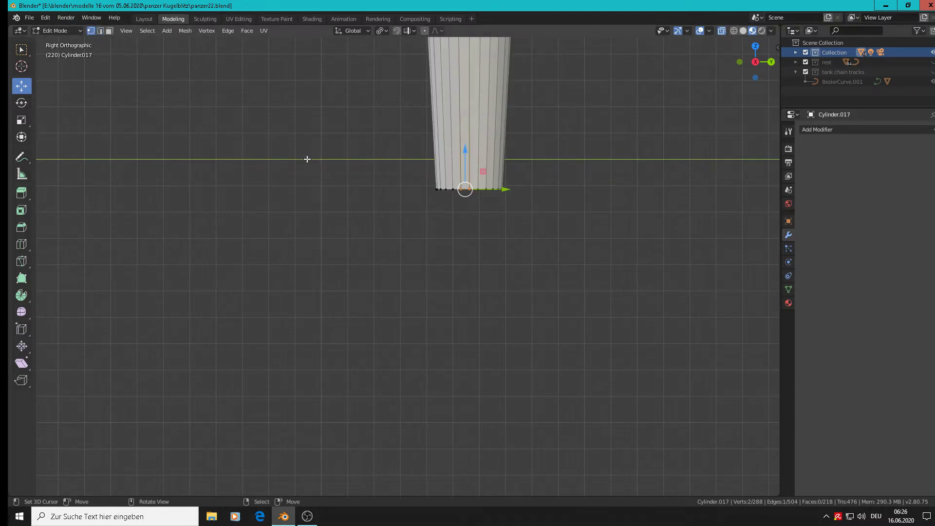
pyautogui.press('v')
pyautogui.rightClick(457, 206)
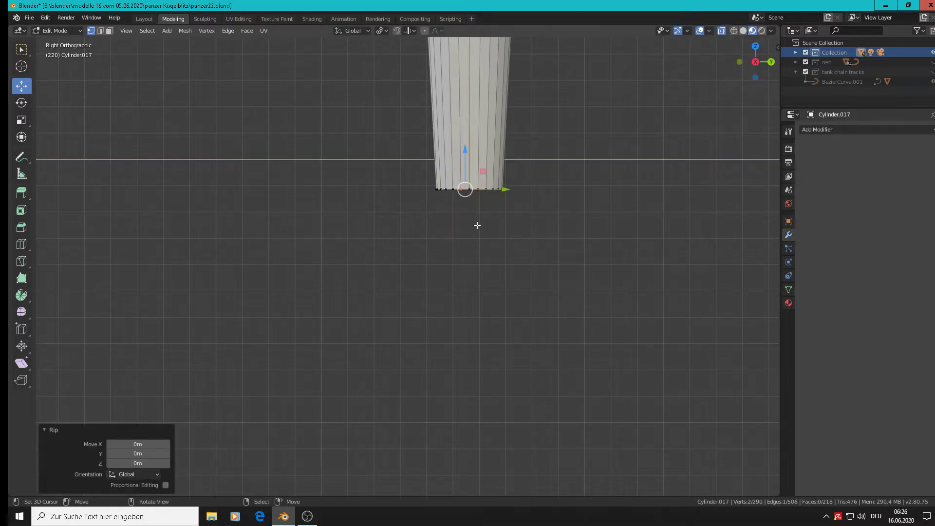
# - Select the socket's bottom-loop vertices on the -Y side of the rip and switch to the Front Orthographic view
pyautogui.press('b')
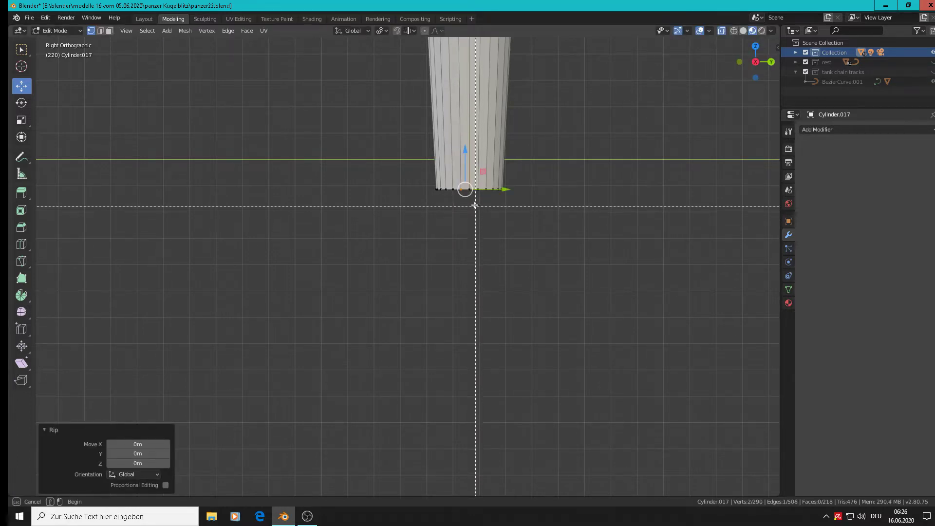
pyautogui.moveTo(472, 200); pyautogui.dragTo(415, 174)
pyautogui.moveTo(448, 227); pyautogui.dragTo(515, 217, button='middle')
pyautogui.press('KP_1')
pyautogui.scroll(-2, 495, 206)
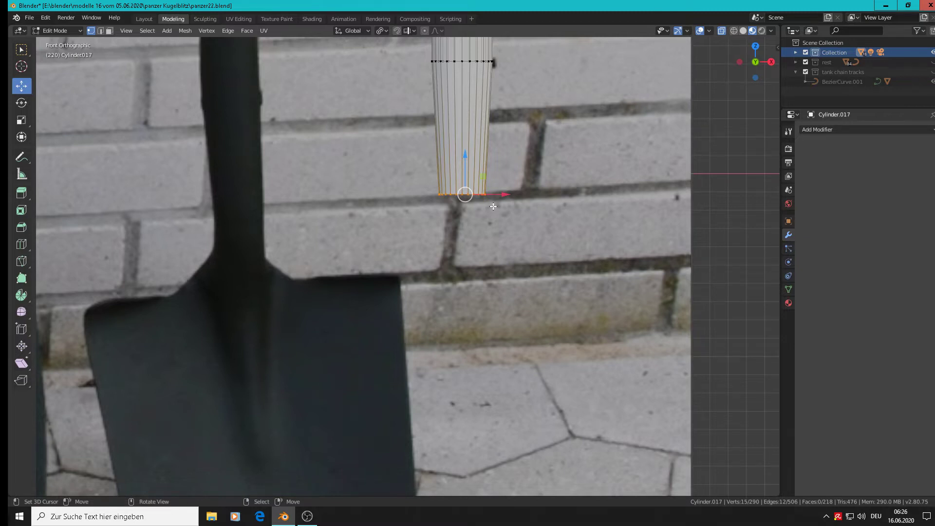
# - Try extruding the selected half loop about 0.013 m down and widening its new end to a scale of 1.26
pyautogui.press('e')
pyautogui.press('Escape')
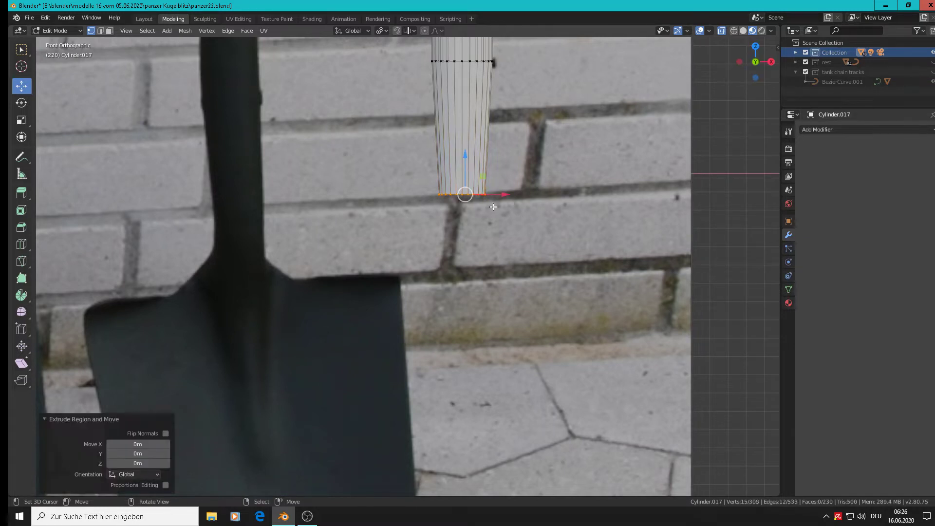
pyautogui.moveTo(461, 160); pyautogui.dragTo(462, 184)
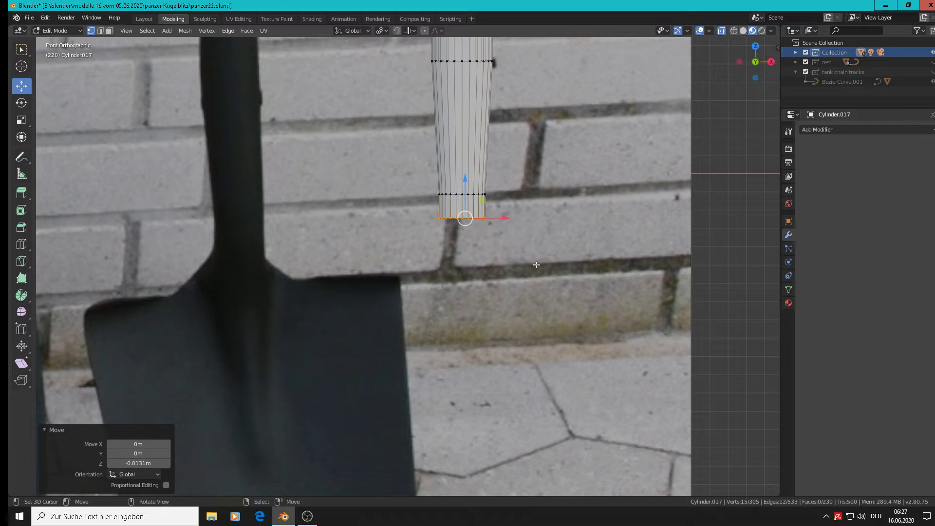
pyautogui.press('s')
pyautogui.click(560, 265)
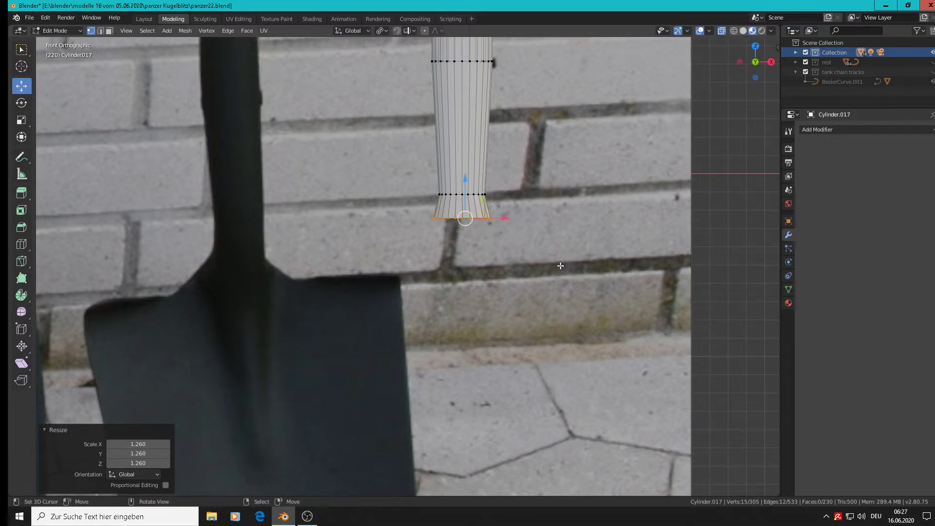
pyautogui.scroll(-2, 463, 257)
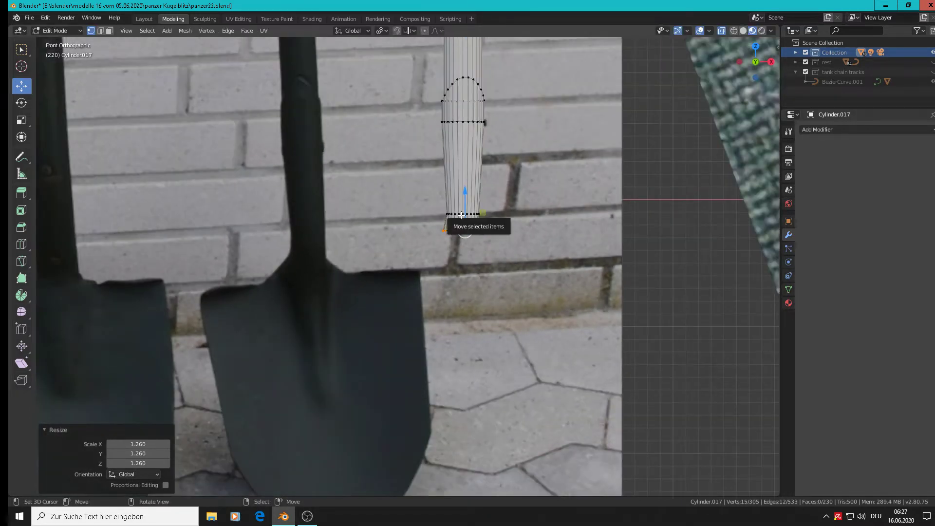
# - Try extruding the flared end another 0.079 m down and narrowing it, and undo back to the selected half loop
pyautogui.press('e')
pyautogui.rightClick(468, 204)
pyautogui.moveTo(469, 198); pyautogui.dragTo(630, 373)
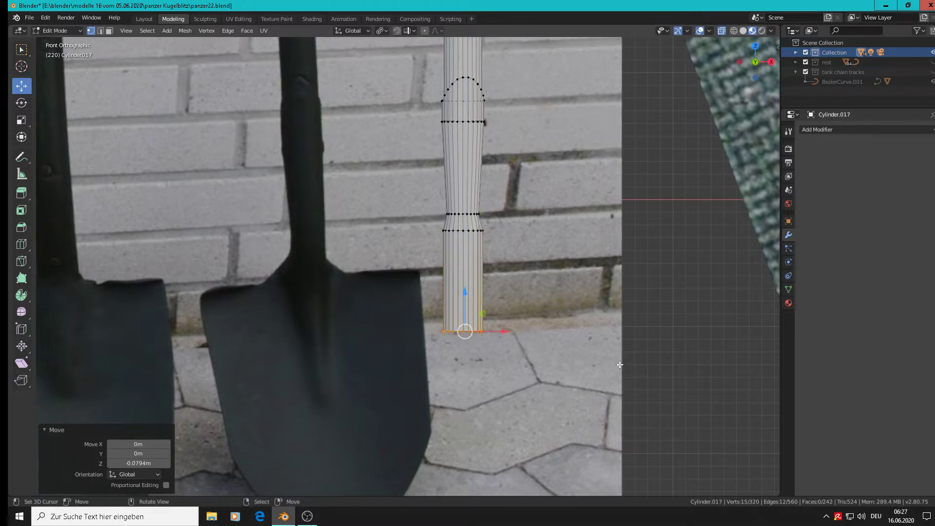
pyautogui.press('s')
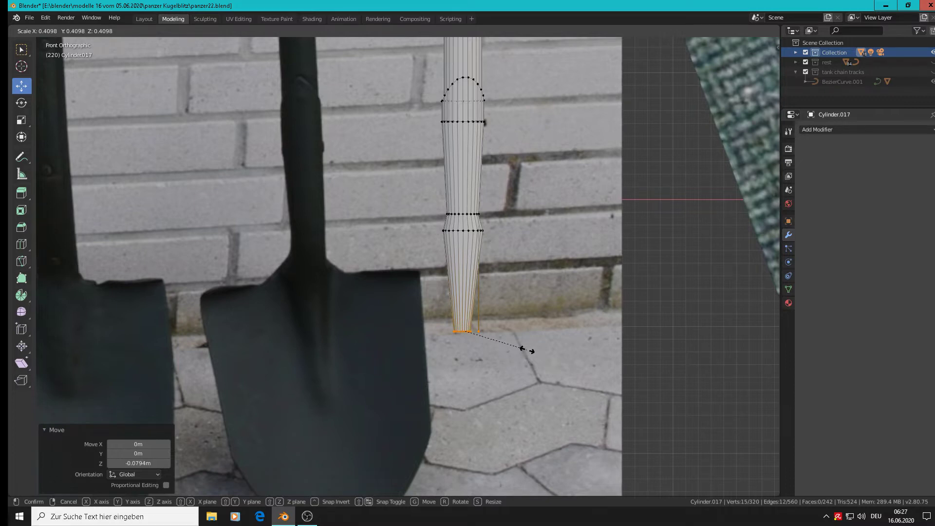
pyautogui.rightClick(530, 350)
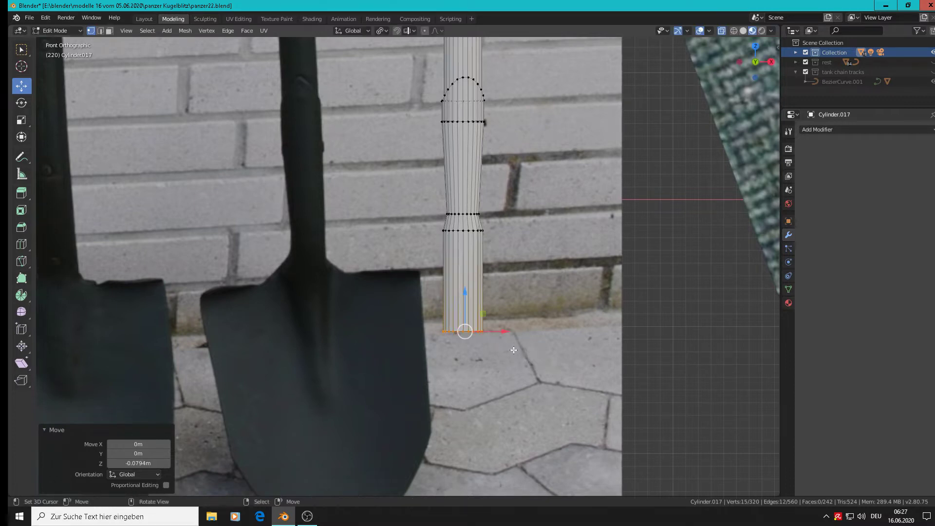
pyautogui.scroll(3, 513, 349)
pyautogui.moveTo(513, 349); pyautogui.dragTo(542, 145, button='middle')
pyautogui.scroll(5, 429, 145)
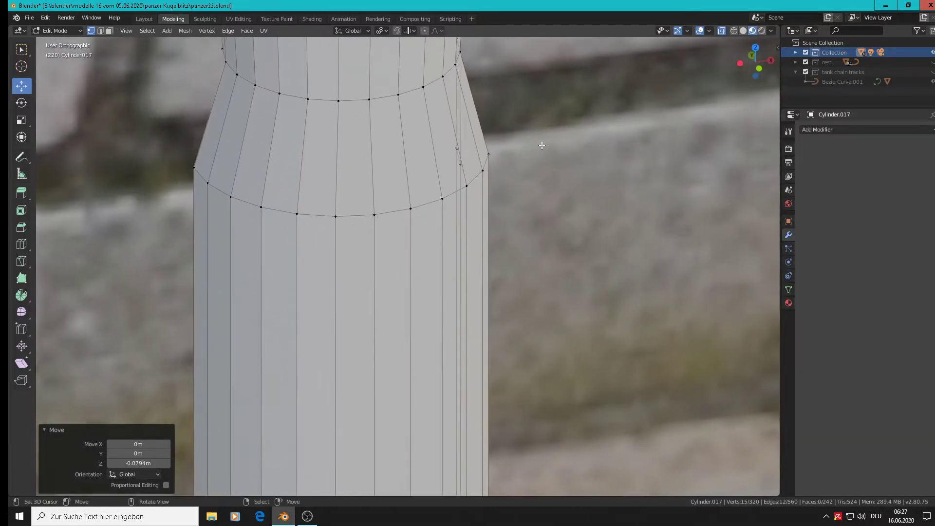
pyautogui.hotkey('ctrl', 'z')
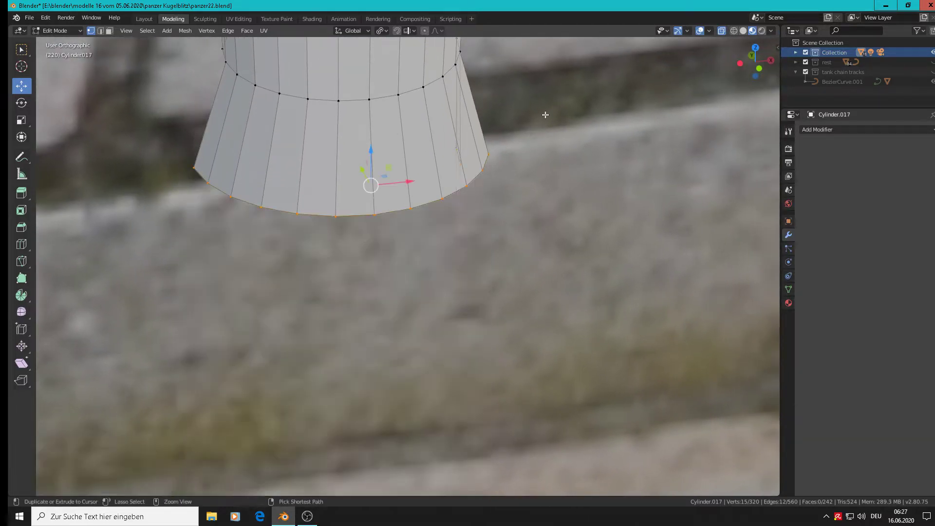
# - Extrude the selected half loop about 0.035 m down along Z
pyautogui.moveTo(521, 120); pyautogui.dragTo(415, 117, button='middle')
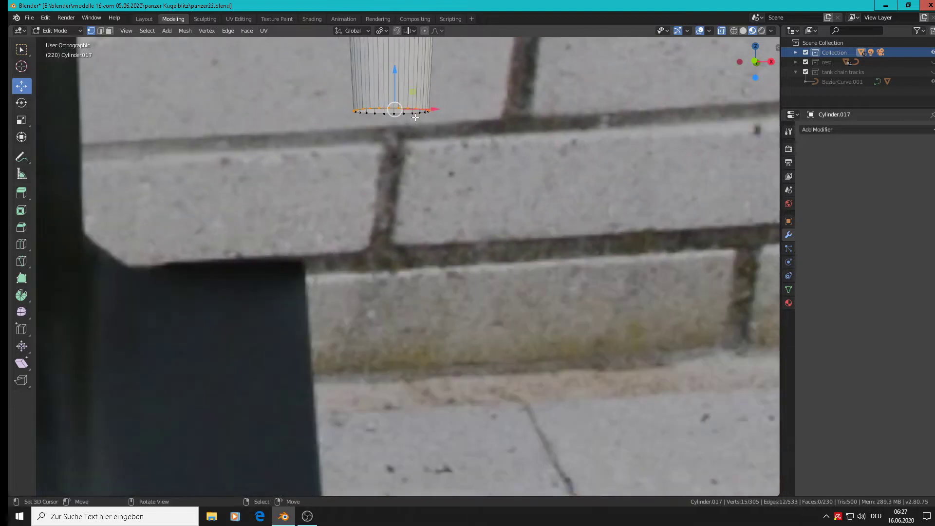
pyautogui.press('e')
pyautogui.press('z')
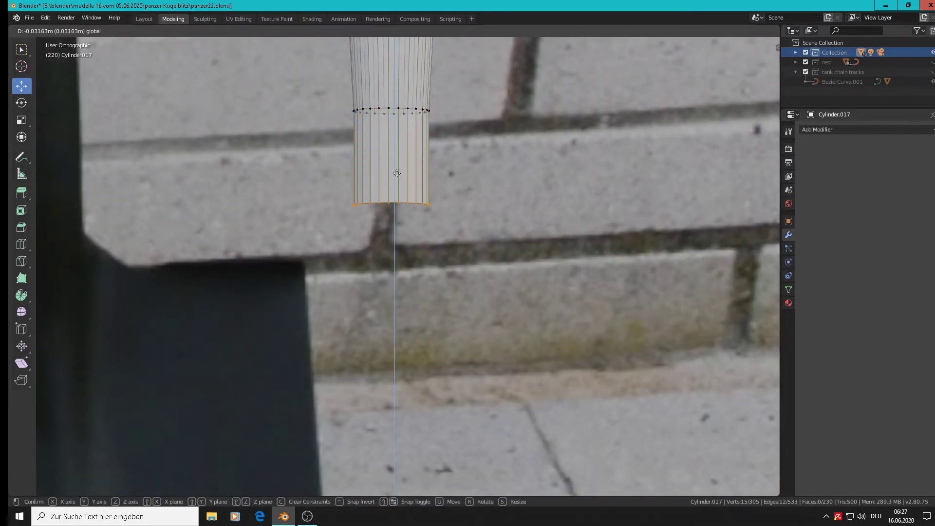
pyautogui.moveTo(399, 185); pyautogui.dragTo(399, 184)
pyautogui.scroll(-6, 399, 184)
pyautogui.moveTo(401, 185); pyautogui.dragTo(424, 190, button='middle')
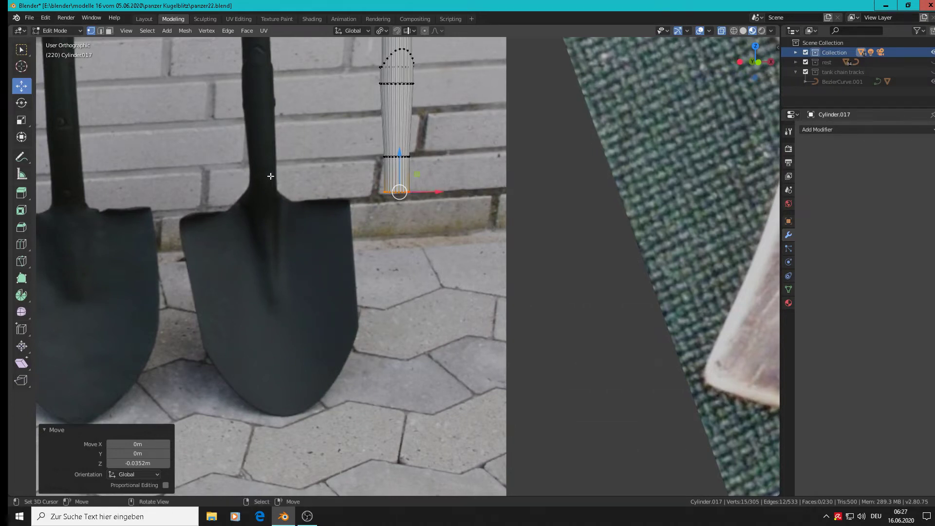
# - Flare the extruded end to a scale of 1.735 and raise it about 0.008 m along Z
pyautogui.press('s')
pyautogui.click(496, 212)
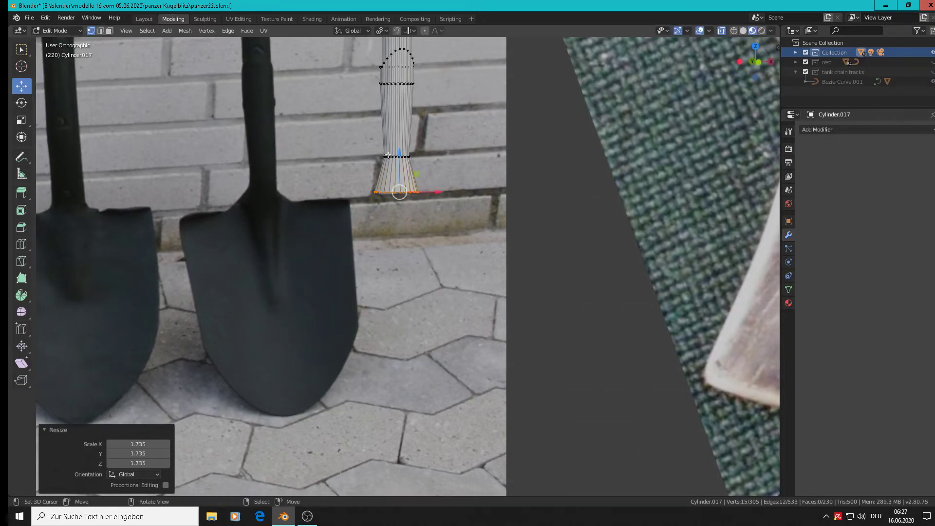
pyautogui.press('g')
pyautogui.press('z')
pyautogui.click(403, 147)
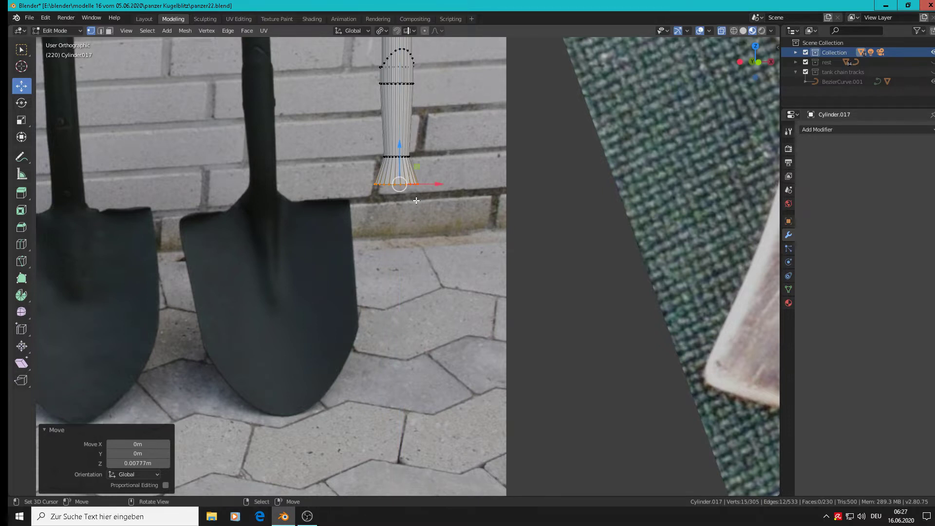
# - Extrude the flared end about 0.087 m further down and taper the tip to a scale of 0.262
pyautogui.press('e')
pyautogui.click(415, 200)
pyautogui.moveTo(404, 148); pyautogui.dragTo(406, 239)
pyautogui.press('s')
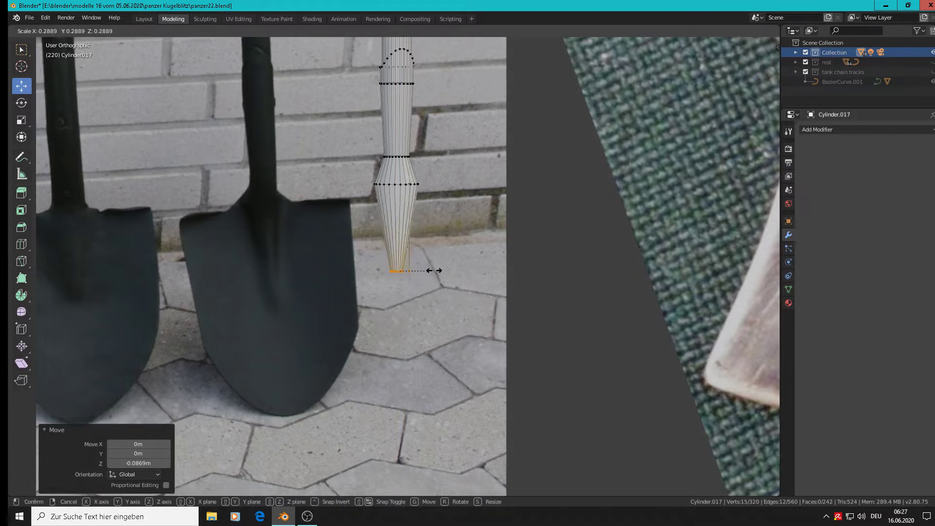
pyautogui.click(428, 267)
# - Delete the stray inner vertices and their detached sliver faces beside the flared loop
pyautogui.scroll(7, 355, 269)
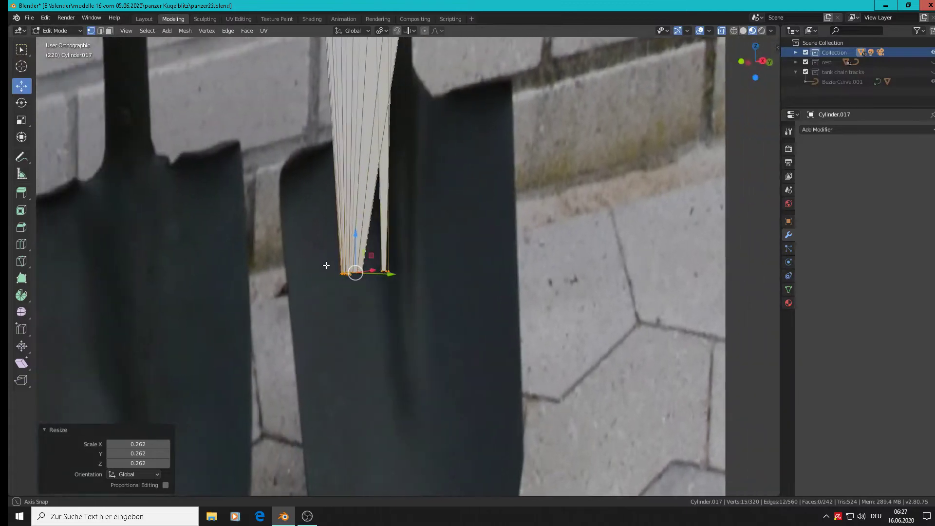
pyautogui.moveTo(326, 265); pyautogui.dragTo(324, 285, button='middle')
pyautogui.scroll(-7, 330, 277)
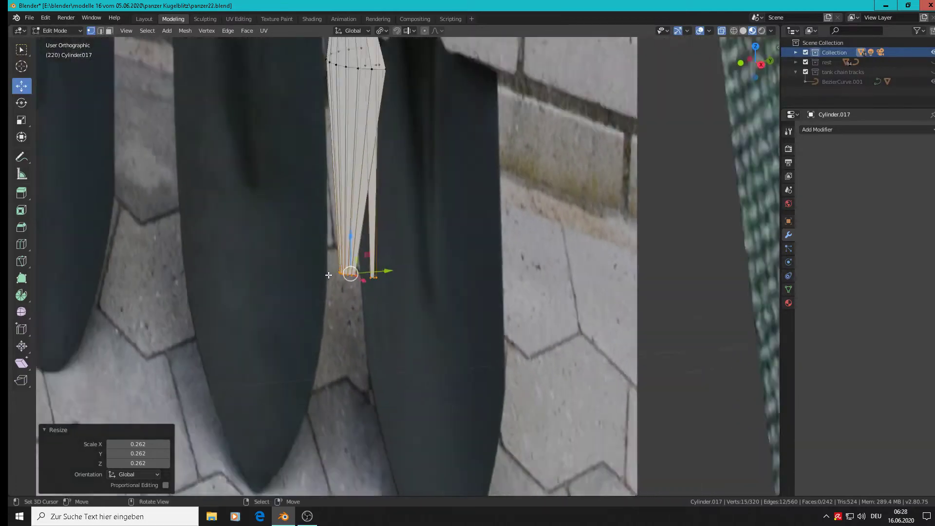
pyautogui.scroll(5, 360, 181)
pyautogui.scroll(4, 357, 166)
pyautogui.click(309, 170)
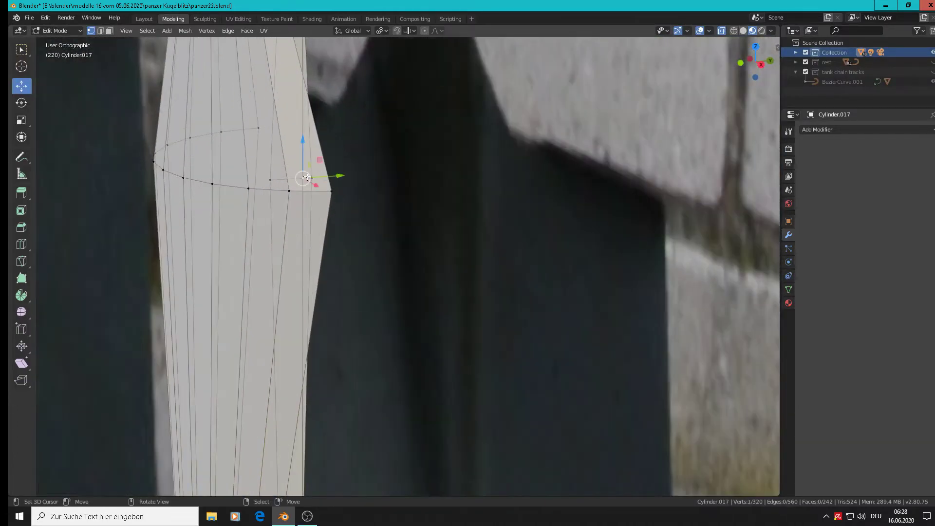
pyautogui.moveTo(309, 169); pyautogui.dragTo(275, 181, button='middle')
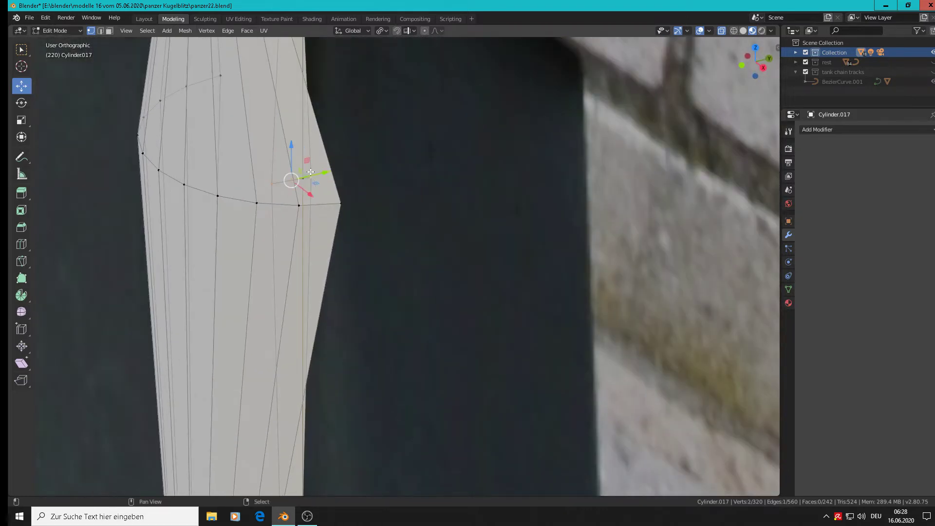
pyautogui.press('x')
pyautogui.click(308, 183)
pyautogui.scroll(-5, 308, 182)
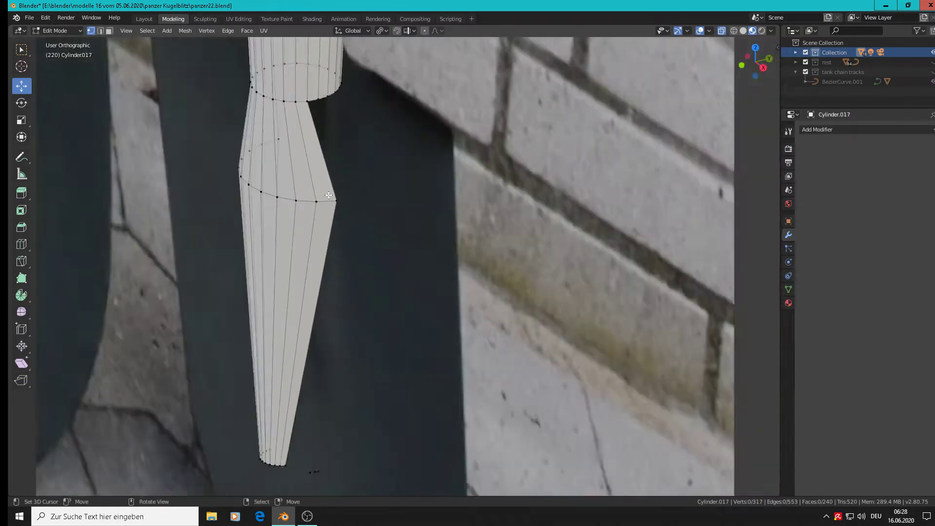
# - Delete the loose leftover vertices floating beside the tapered tip
pyautogui.scroll(2, 332, 201)
pyautogui.moveTo(332, 201); pyautogui.dragTo(356, 329, button='middle')
pyautogui.moveTo(371, 418); pyautogui.dragTo(320, 411, button='middle')
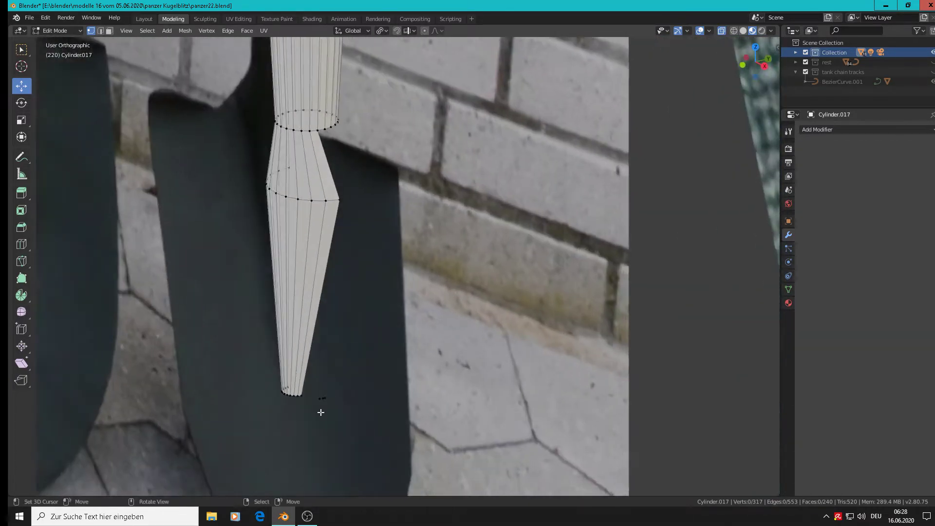
pyautogui.press('x')
pyautogui.press('c')
pyautogui.click(324, 402)
pyautogui.rightClick(323, 401)
pyautogui.press('x')
pyautogui.click(322, 378)
# - Select the vertices along the open back edge of the tapered piece, from the socket down to the tip
pyautogui.moveTo(322, 375); pyautogui.dragTo(326, 227, button='middle')
pyautogui.scroll(2, 360, 254)
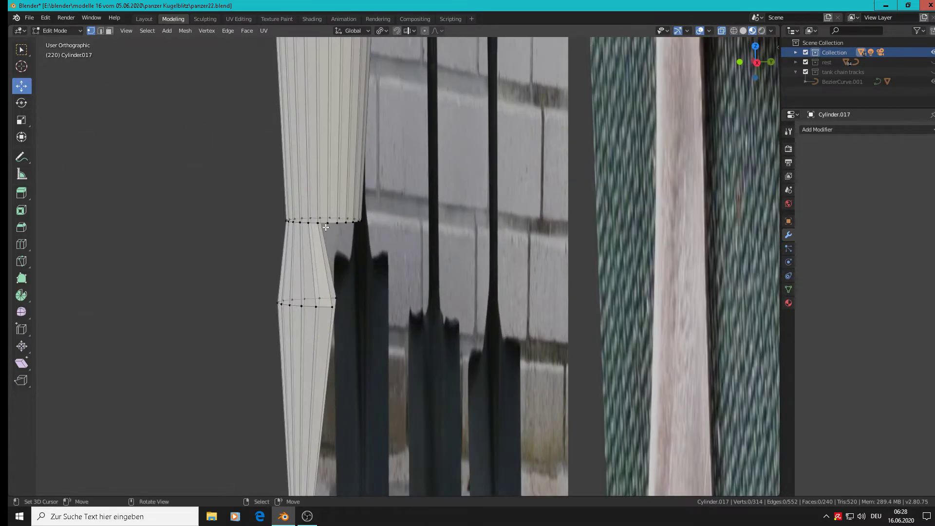
pyautogui.press('c')
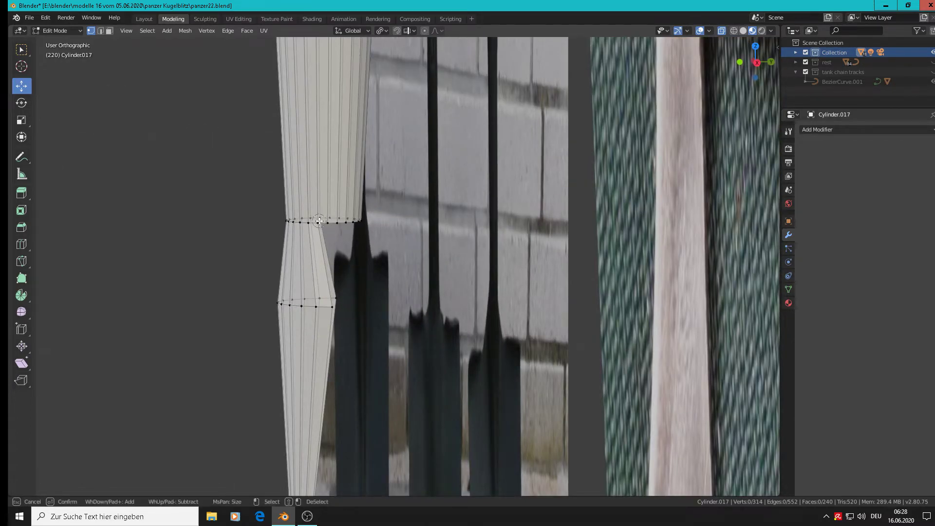
pyautogui.moveTo(339, 307); pyautogui.dragTo(336, 316)
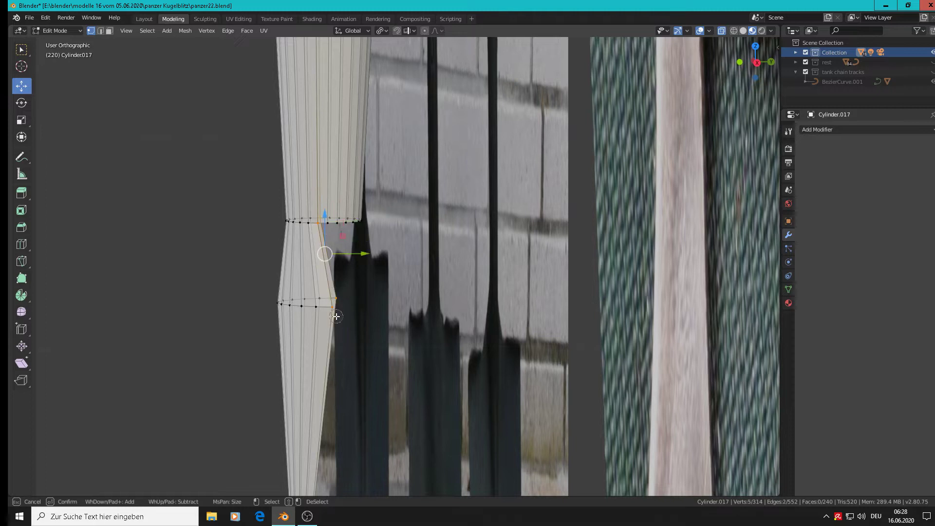
pyautogui.rightClick(370, 327)
pyautogui.keyDown('shift'); pyautogui.moveTo(378, 348); pyautogui.dragTo(409, 308, button='middle'); pyautogui.keyUp('shift')
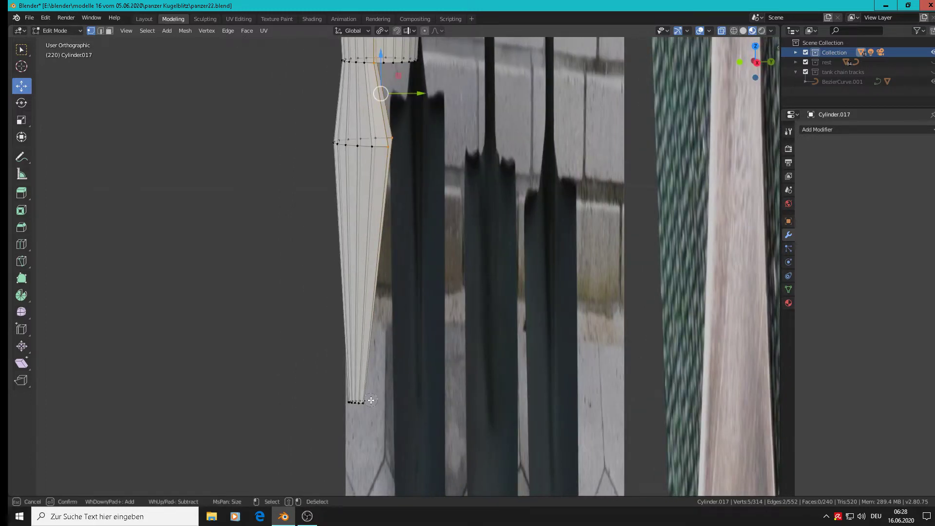
pyautogui.keyDown('shift'); pyautogui.click(364, 402); pyautogui.keyUp('shift')
pyautogui.press('s')
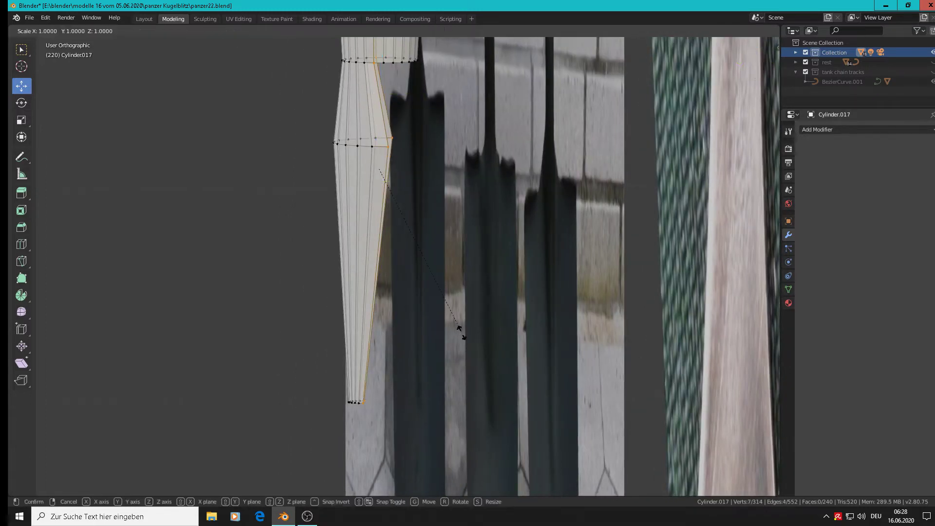
pyautogui.write('0')
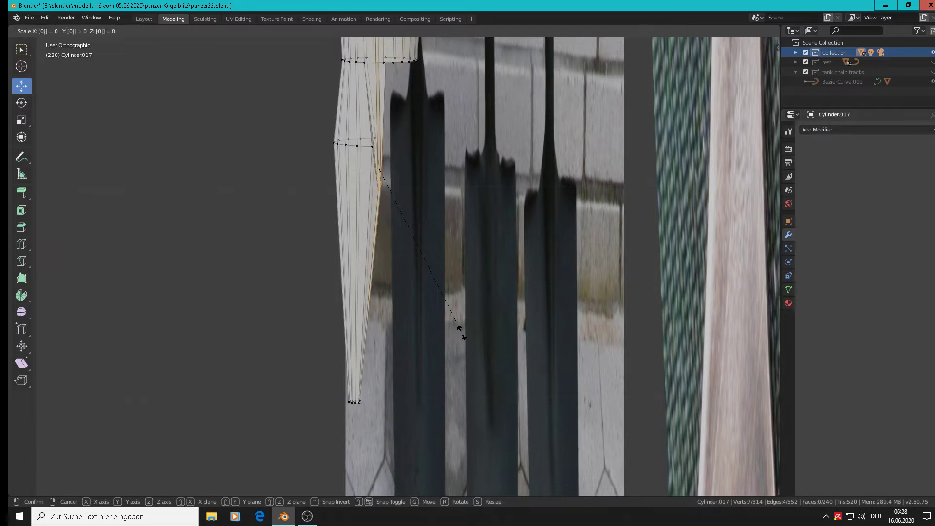
pyautogui.press('Escape')
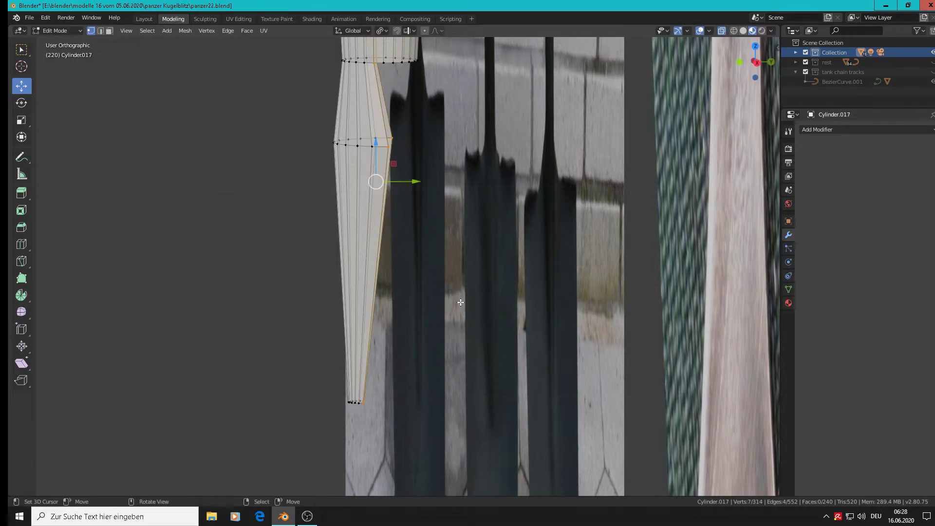
# - Flatten the selected back-edge vertices to a scale of 0 along Y and move them 0.000973 m along Y
pyautogui.write('s')
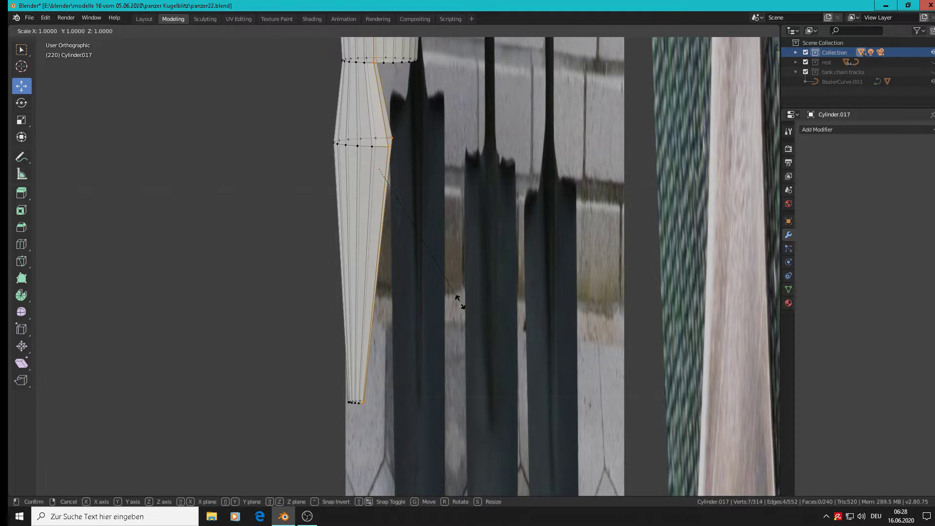
pyautogui.write('y')
pyautogui.write('0')
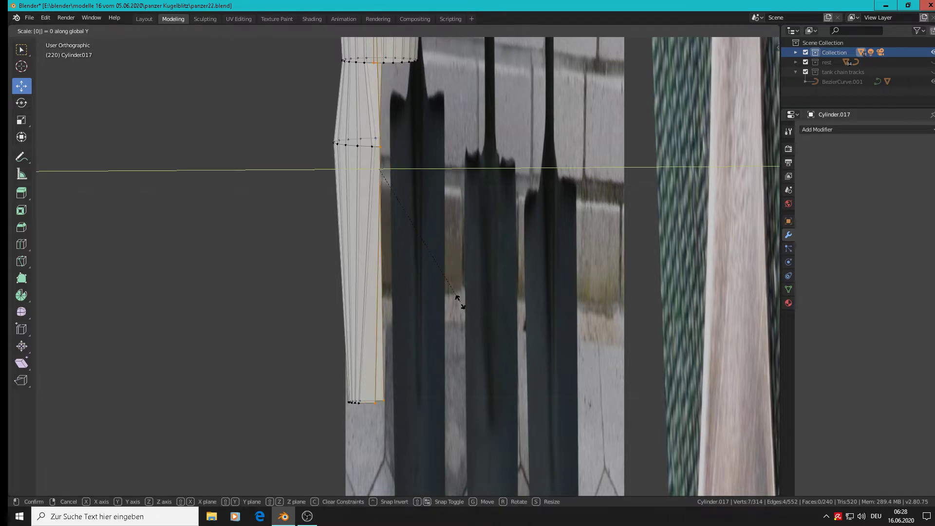
pyautogui.press('Return')
pyautogui.press('g')
pyautogui.press('y')
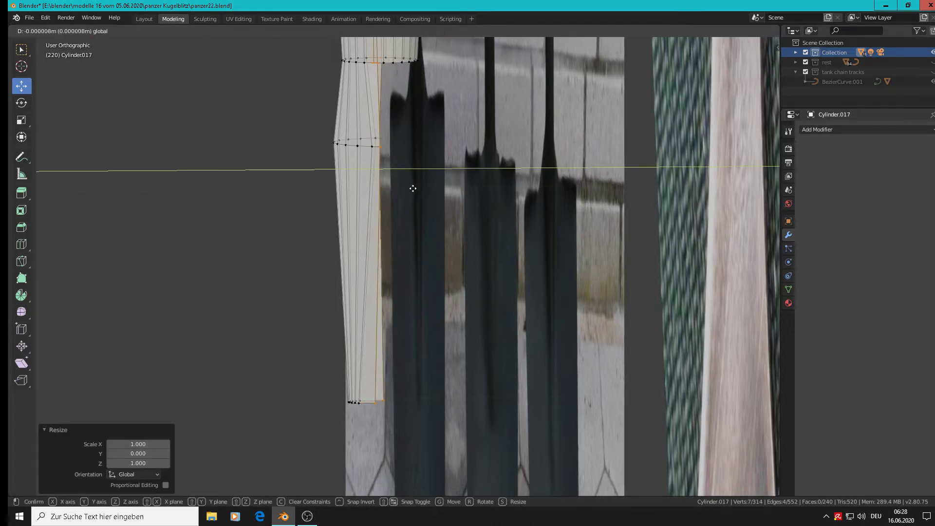
pyautogui.click(416, 189)
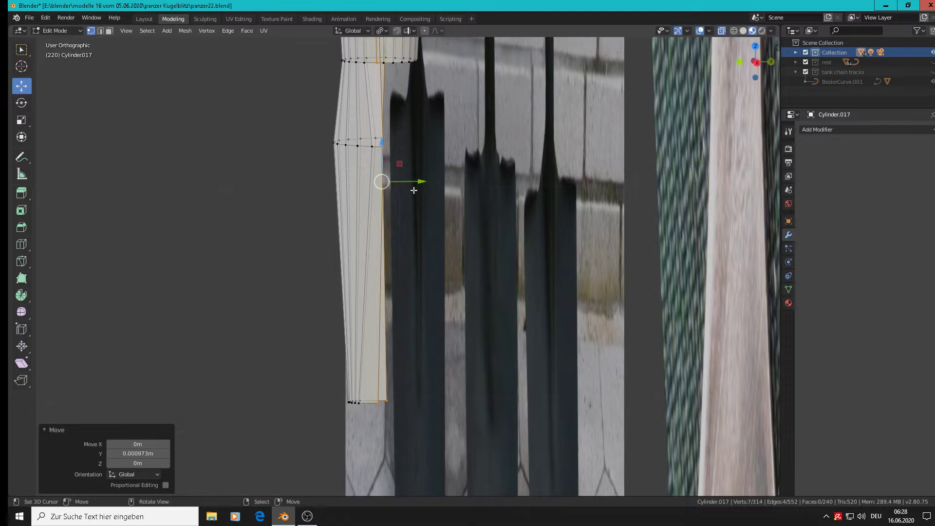
# - Shift vertices at the bottom end of the tapered rib backward along Y, the inner pair by 0.00226 m
pyautogui.press('Tab')
pyautogui.scroll(6, 414, 219)
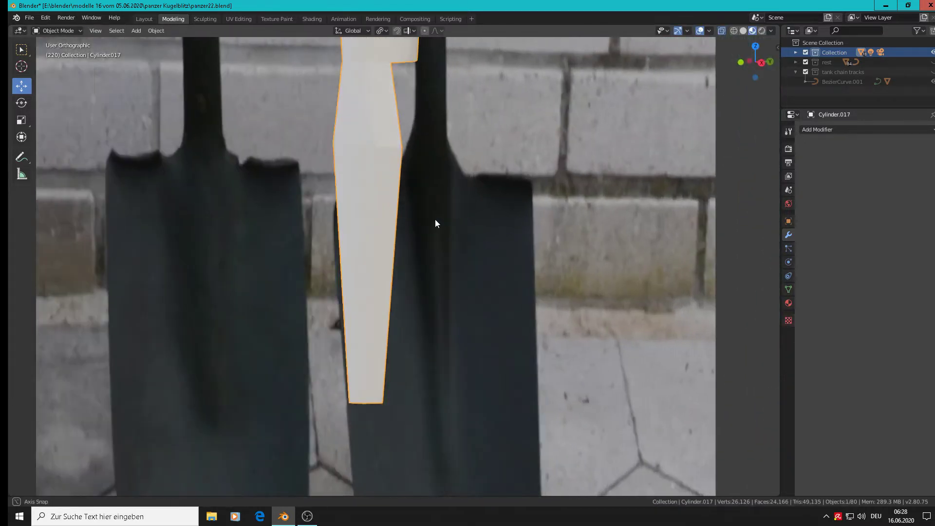
pyautogui.scroll(-6, 546, 223)
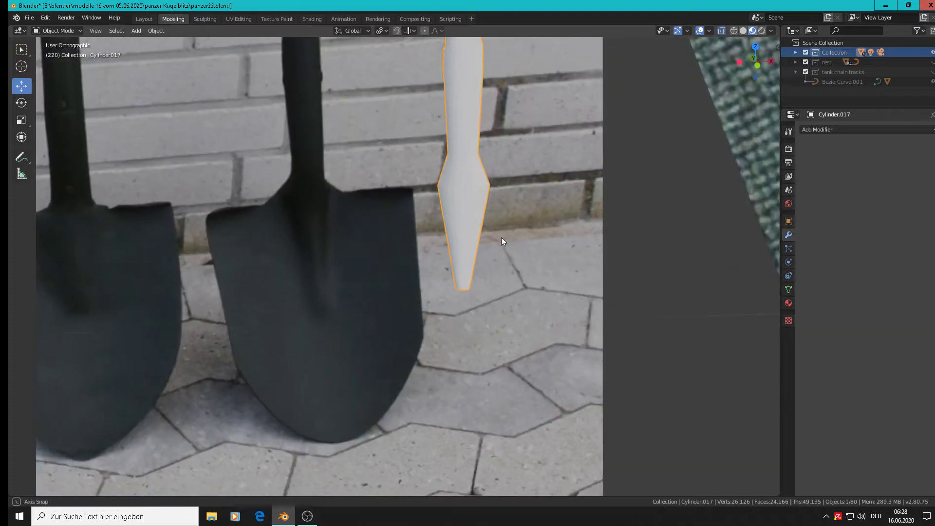
pyautogui.moveTo(501, 237); pyautogui.dragTo(497, 235, button='middle')
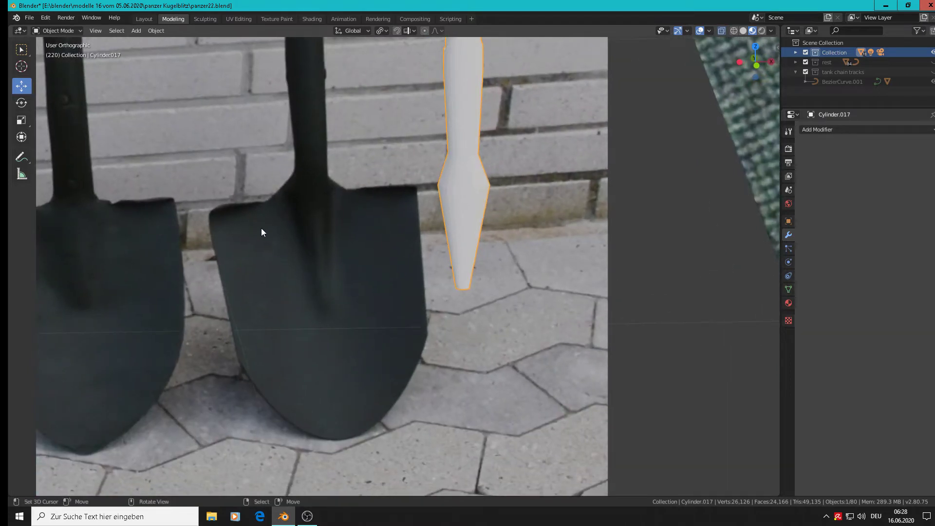
pyautogui.moveTo(261, 232); pyautogui.dragTo(443, 272, button='middle')
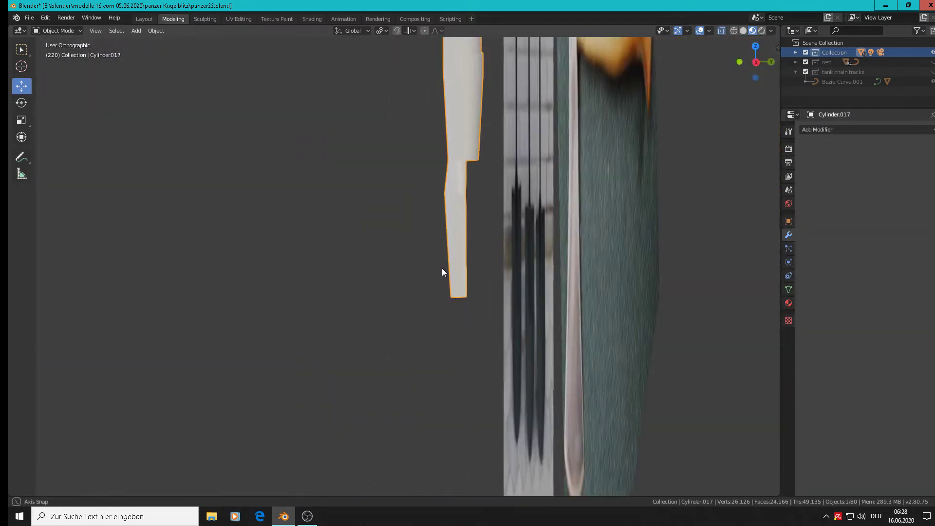
pyautogui.press('Tab')
pyautogui.scroll(2, 480, 288)
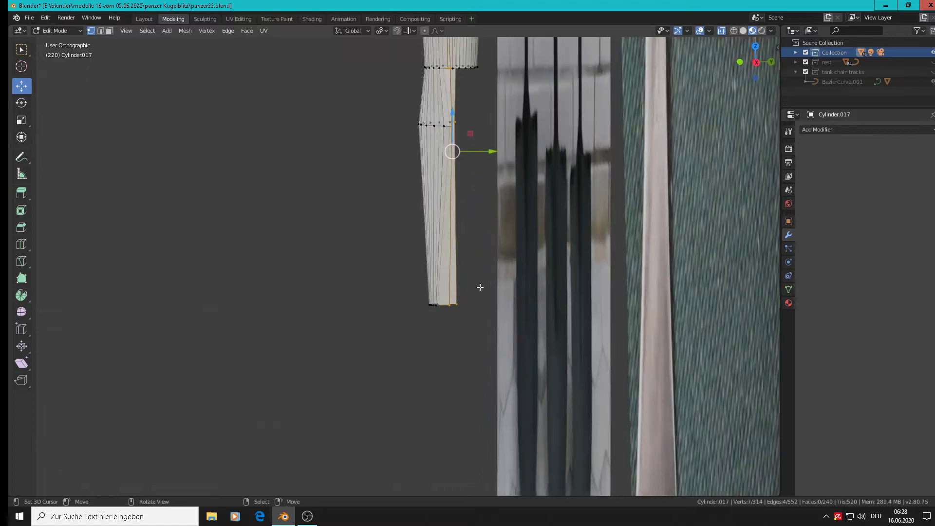
pyautogui.scroll(1, 480, 287)
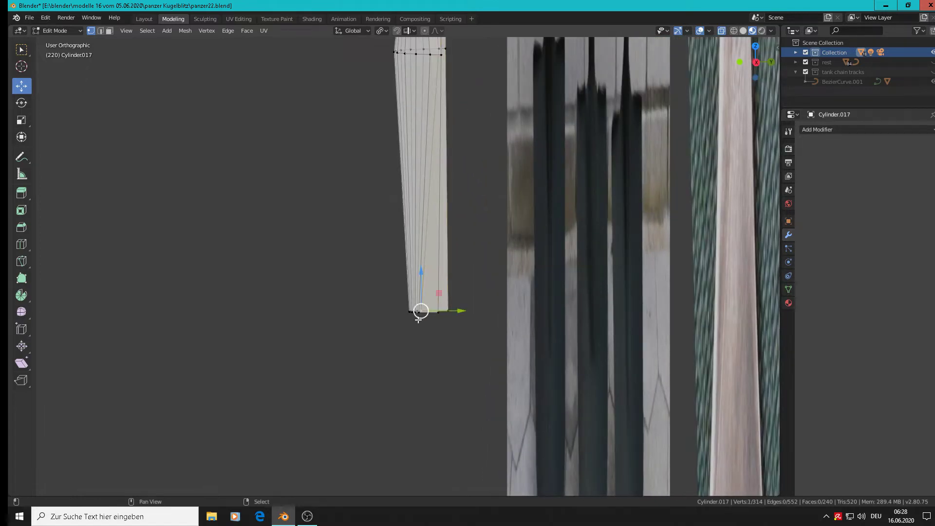
pyautogui.moveTo(458, 311)
pyautogui.mouseDown()
pyautogui.moveTo(472, 314)
pyautogui.moveTo(427, 309)
pyautogui.moveTo(442, 307)
pyautogui.mouseUp()
pyautogui.scroll(2, 424, 308)
pyautogui.click(400, 307)
pyautogui.scroll(-3, 436, 307)
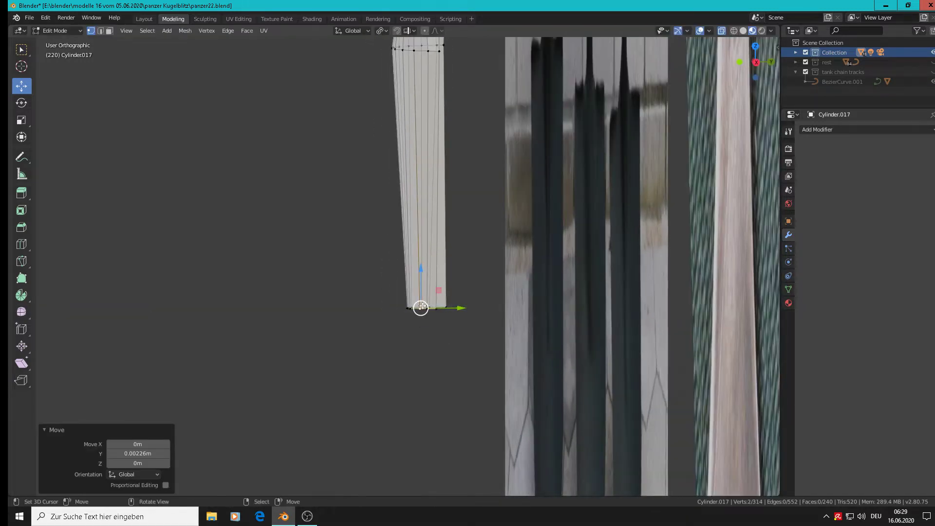
# - Move the front vertex pair at the rib's bottom end 0.00105 m along Y and clear the selection
pyautogui.scroll(3, 419, 307)
pyautogui.click(397, 312)
pyautogui.keyDown('shift'); pyautogui.rightClick(395, 316); pyautogui.keyUp('shift')
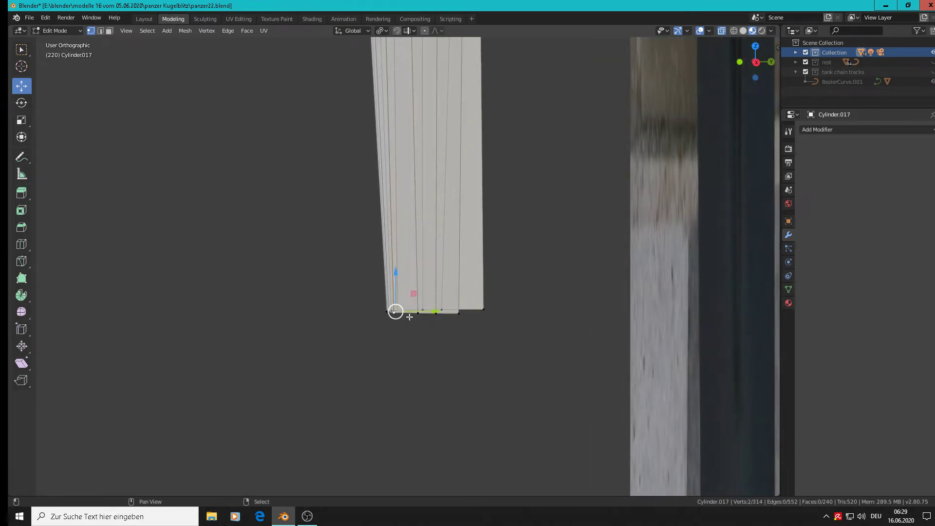
pyautogui.moveTo(424, 314); pyautogui.dragTo(432, 313)
pyautogui.scroll(-4, 431, 312)
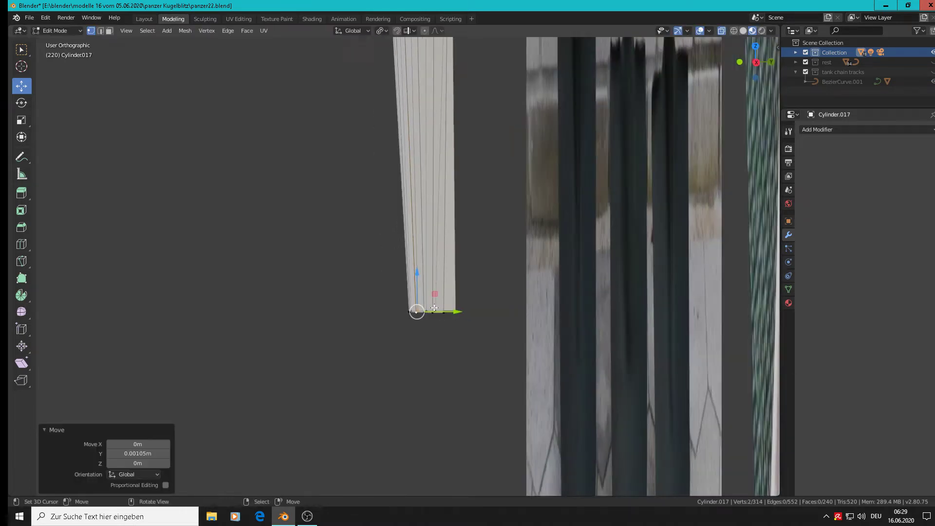
pyautogui.hotkey('alt', 'a')
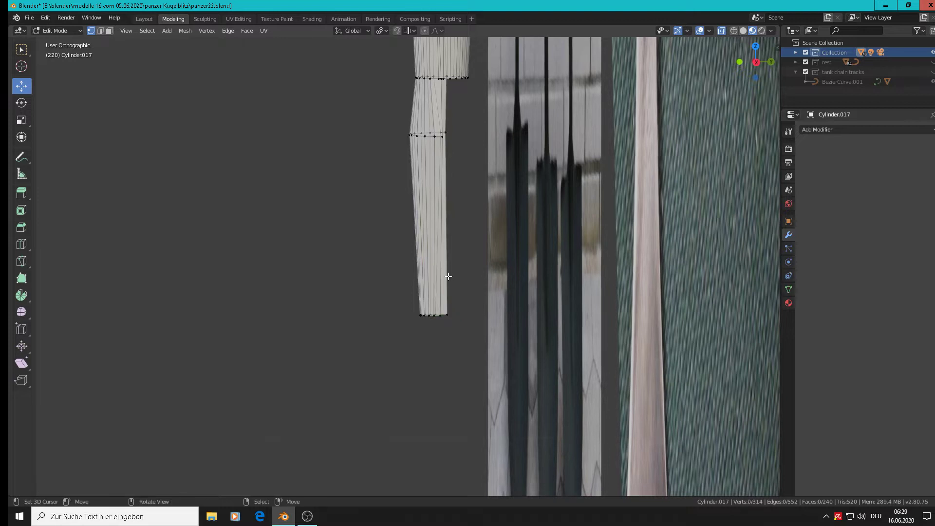
# - Rotate the rib's lower section, from the flared loop to the tip, by 10.6° and move it -0.00584 m along Y
pyautogui.scroll(-2, 461, 290)
pyautogui.press('c')
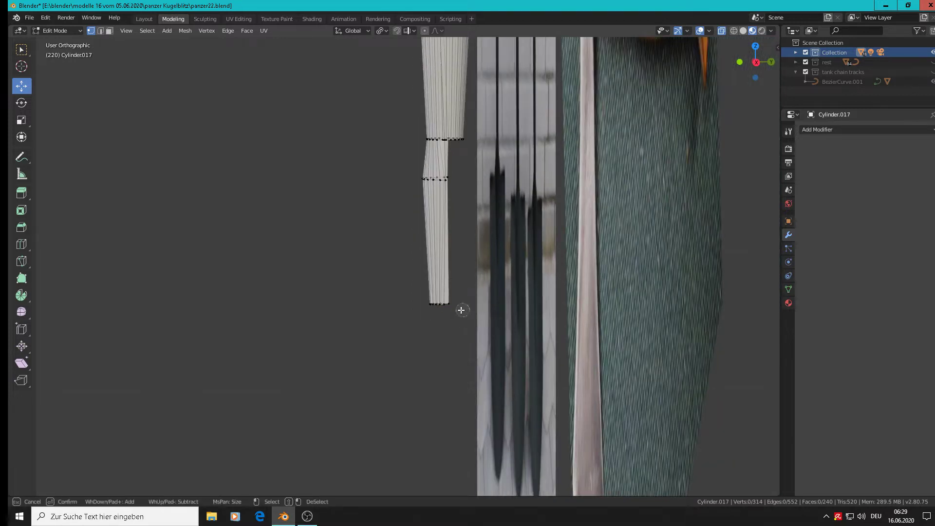
pyautogui.moveTo(455, 308); pyautogui.dragTo(424, 306)
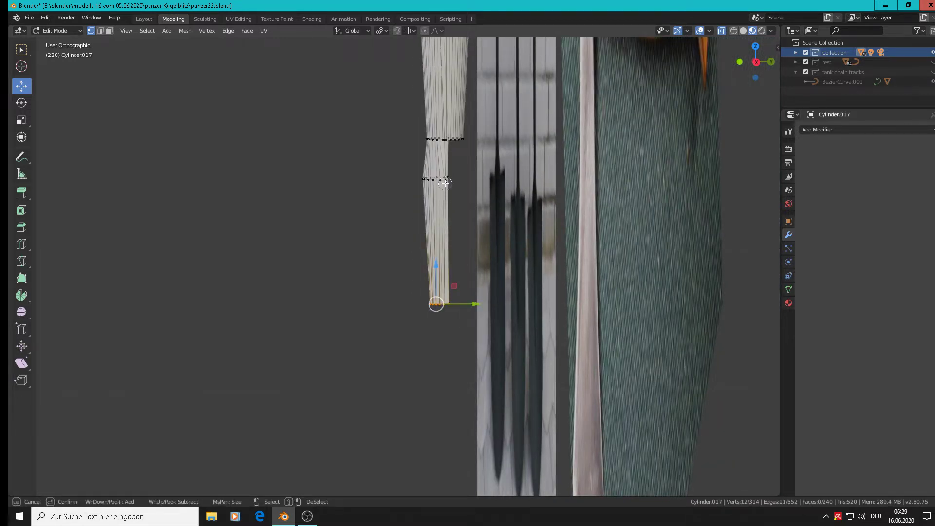
pyautogui.moveTo(445, 182); pyautogui.dragTo(414, 182)
pyautogui.press('Escape')
pyautogui.scroll(-2, 534, 331)
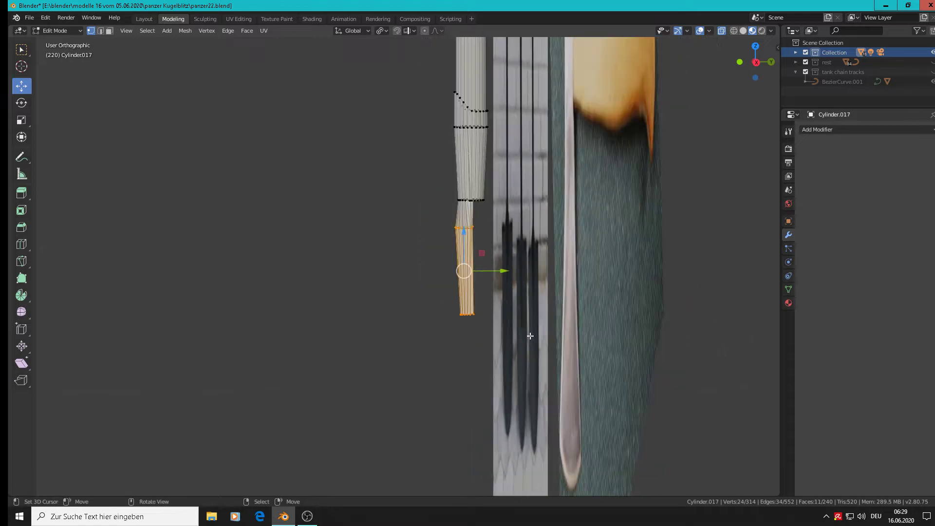
pyautogui.press('r')
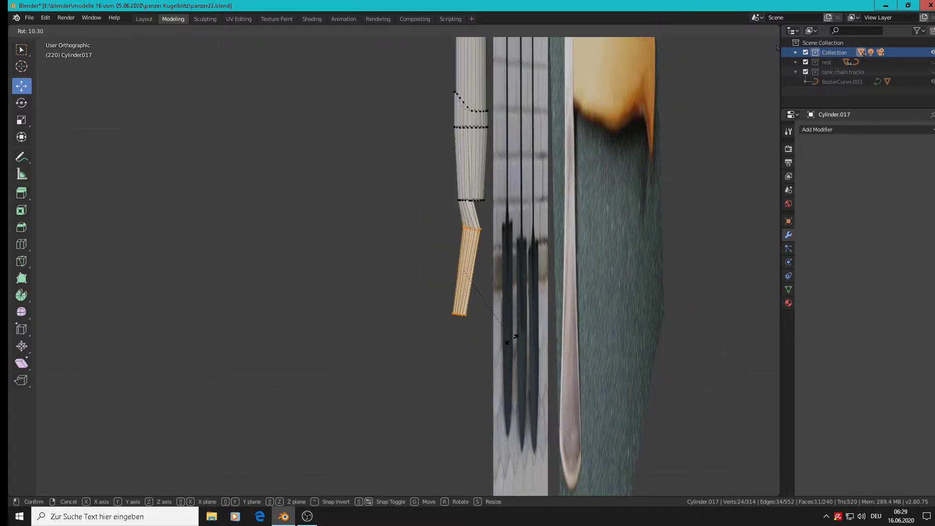
pyautogui.click(511, 338)
pyautogui.press('g')
pyautogui.press('y')
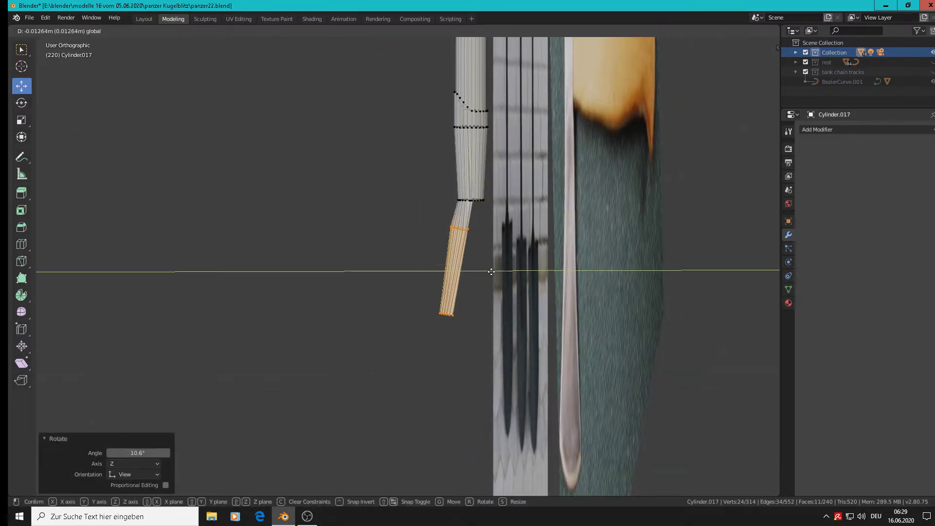
pyautogui.click(495, 272)
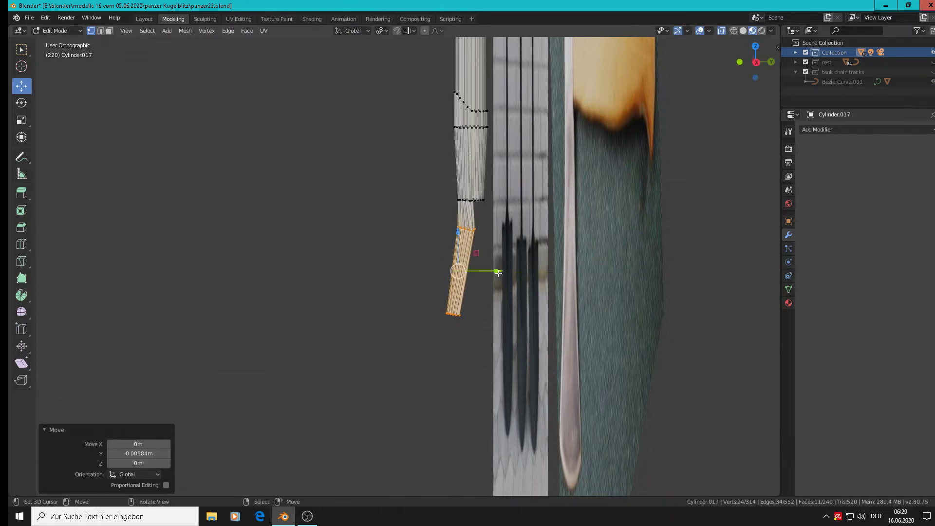
# - Move the two corner vertices where the rib meets the socket's lower rim by -0.000507 m along X
pyautogui.scroll(2, 487, 225)
pyautogui.scroll(2, 482, 224)
pyautogui.scroll(2, 426, 161)
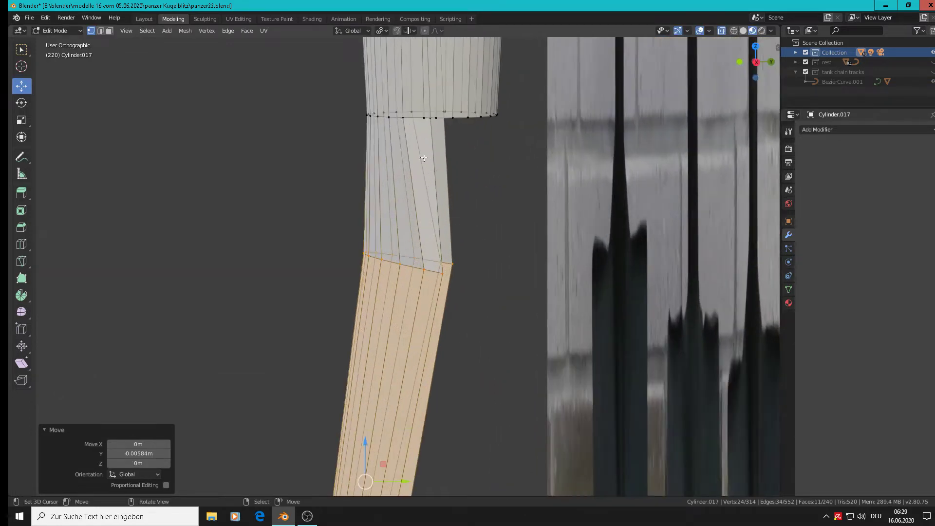
pyautogui.moveTo(420, 135); pyautogui.dragTo(555, 313, button='middle')
pyautogui.scroll(-4, 458, 148)
pyautogui.scroll(8, 467, 139)
pyautogui.click(458, 134)
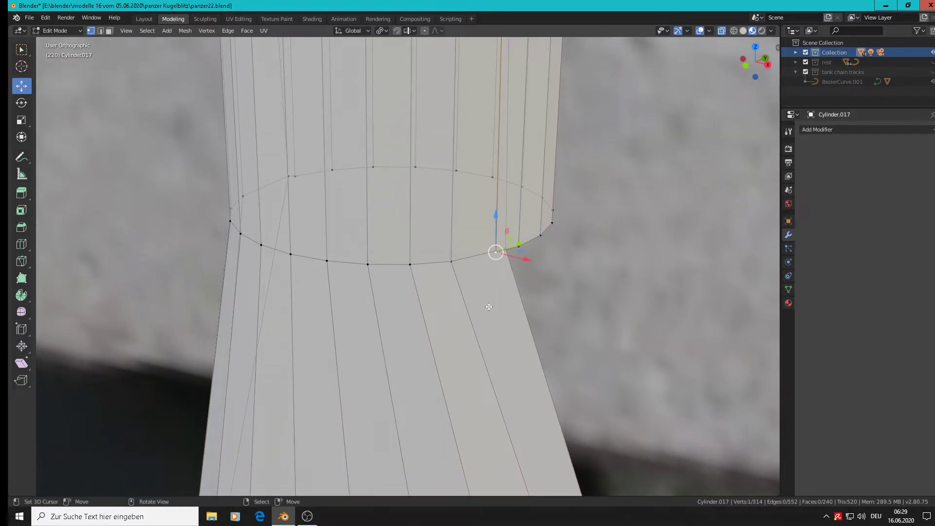
pyautogui.moveTo(273, 180); pyautogui.dragTo(318, 256, button='middle')
pyautogui.scroll(4, 317, 256)
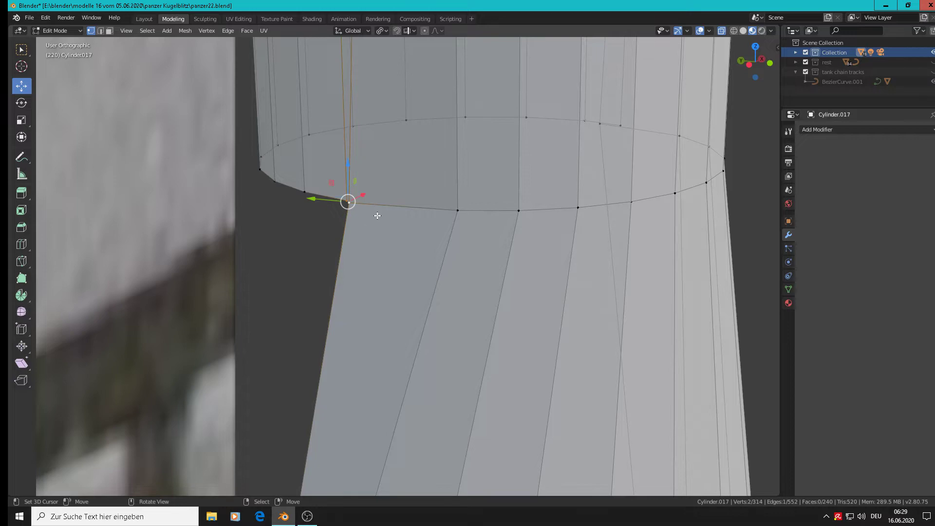
pyautogui.scroll(-9, 383, 203)
pyautogui.keyDown('shift'); pyautogui.moveTo(405, 174); pyautogui.dragTo(503, 169, button='middle'); pyautogui.keyUp('shift')
pyautogui.scroll(8, 497, 187)
pyautogui.moveTo(473, 240); pyautogui.dragTo(428, 264, button='middle')
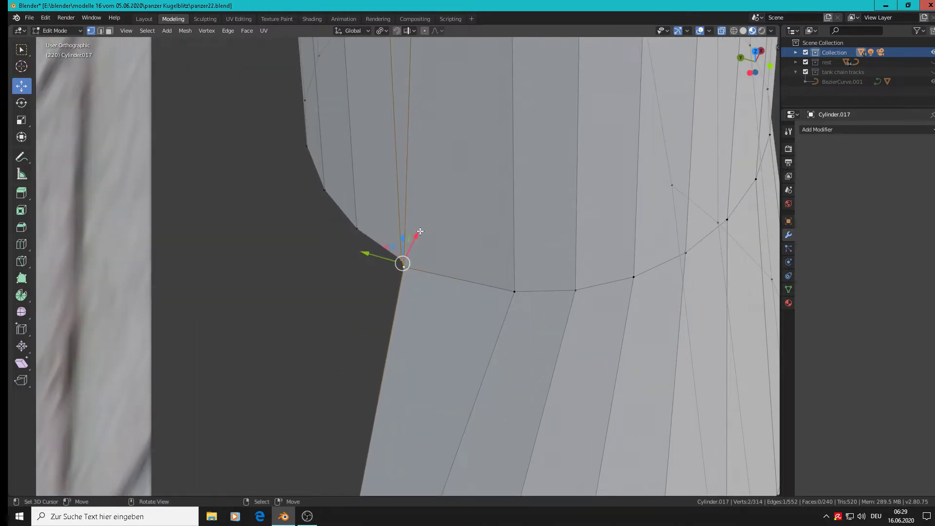
pyautogui.moveTo(420, 231)
pyautogui.mouseDown()
pyautogui.moveTo(428, 222)
pyautogui.moveTo(421, 236)
pyautogui.mouseUp()
# - Move the single rim vertex beside the rib's corner 0.000139 m along X and adjust it with Vertex Slide
pyautogui.click(397, 253)
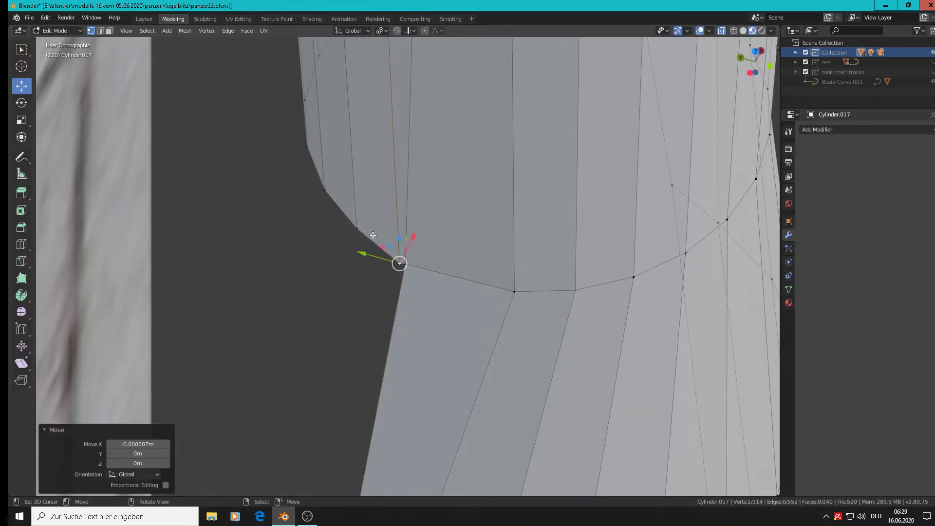
pyautogui.moveTo(373, 235); pyautogui.dragTo(470, 314, button='middle')
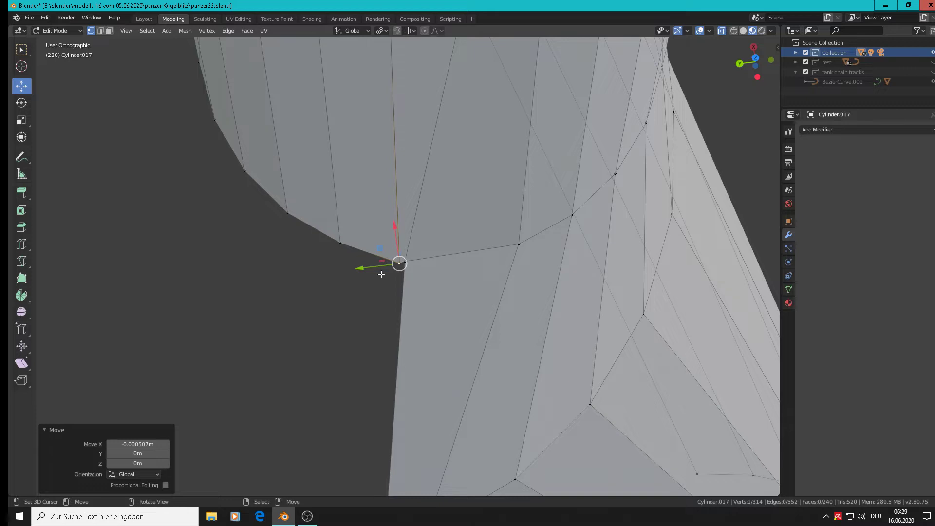
pyautogui.moveTo(398, 226); pyautogui.dragTo(397, 224)
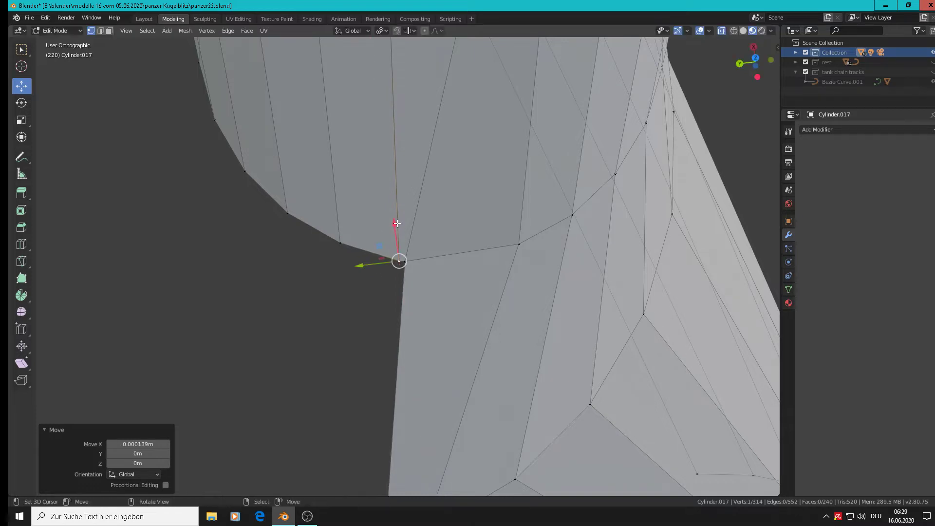
pyautogui.press('F3')
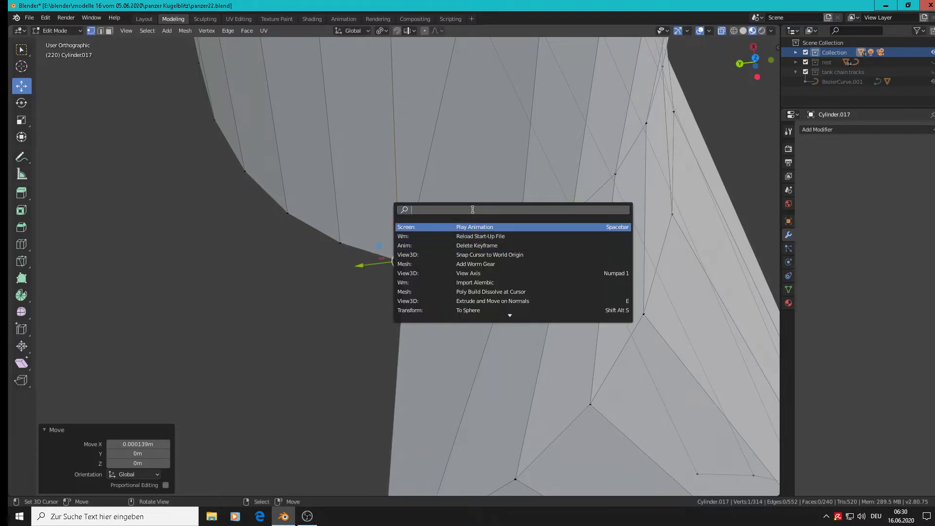
pyautogui.write('vete')
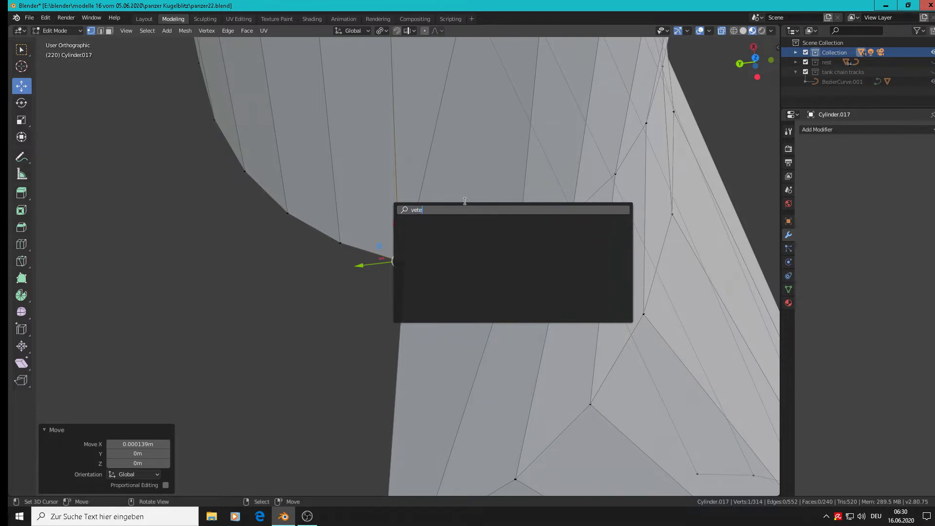
pyautogui.press('BackSpace')
pyautogui.press('BackSpace')
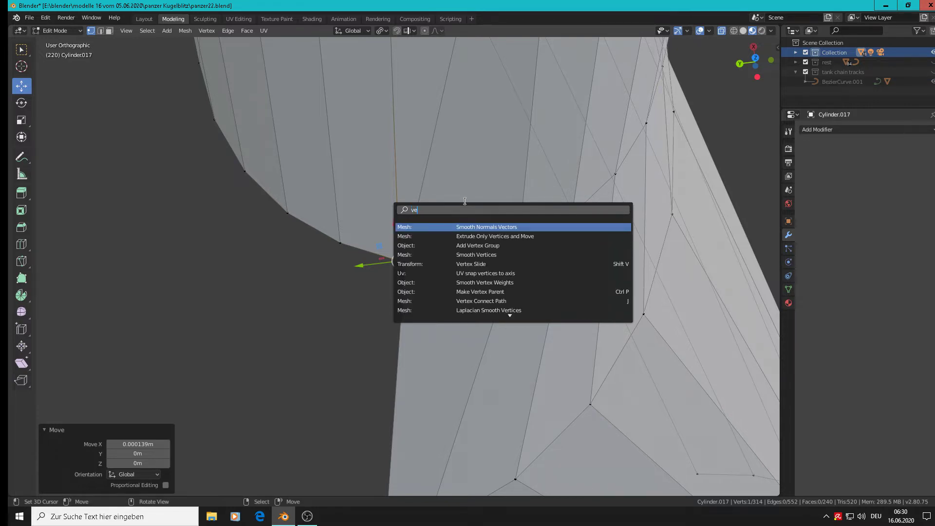
pyautogui.write('r')
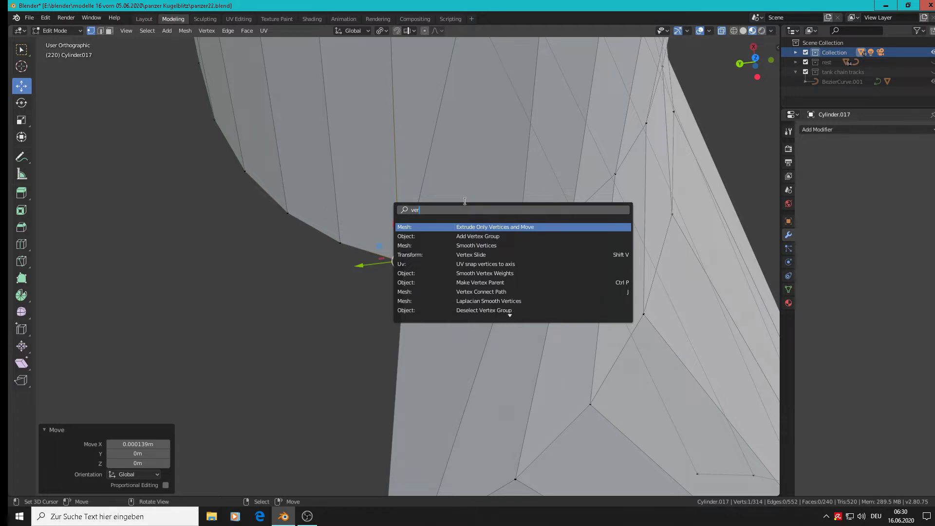
pyautogui.click(465, 254)
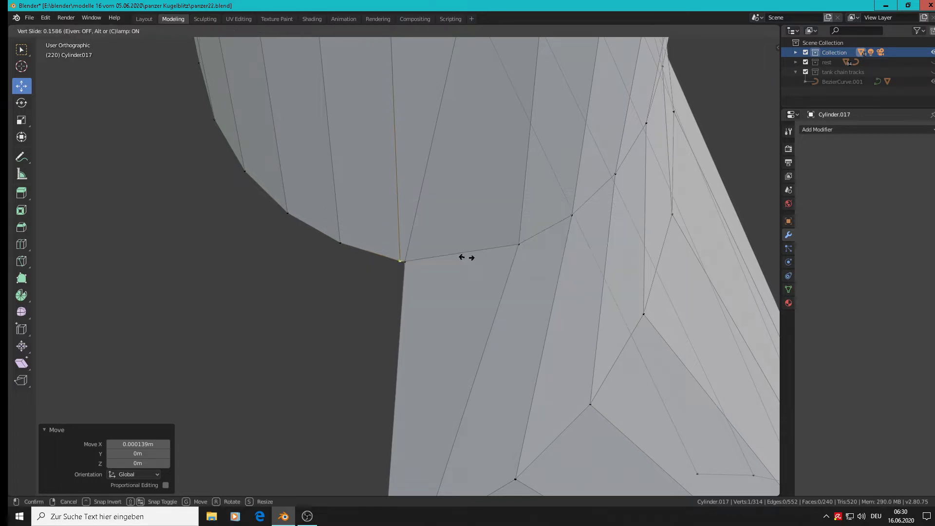
pyautogui.click(441, 258)
# - Use Vertex Slide to shift the neighbouring socket-rim vertex above the rib along the rim toward the corner
pyautogui.moveTo(412, 265); pyautogui.dragTo(480, 239, button='middle')
pyautogui.click(481, 240)
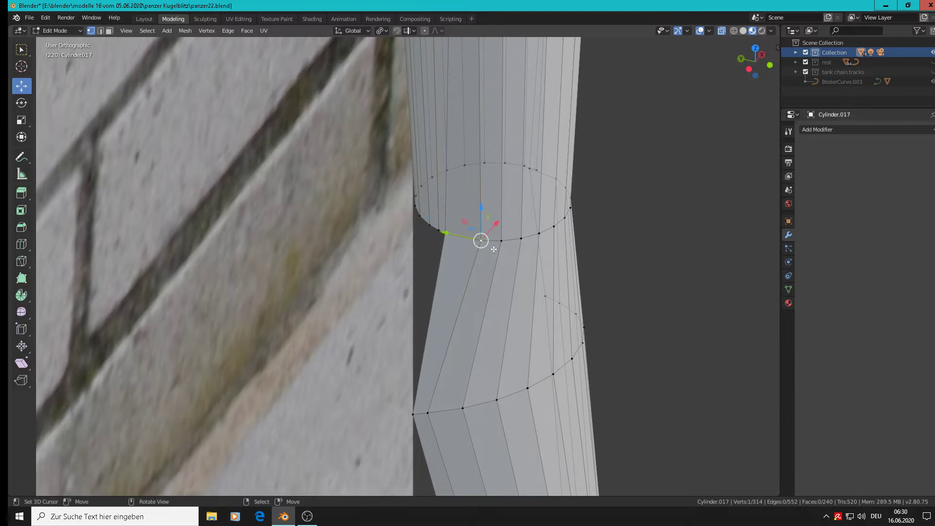
pyautogui.press('F3')
pyautogui.click(551, 267)
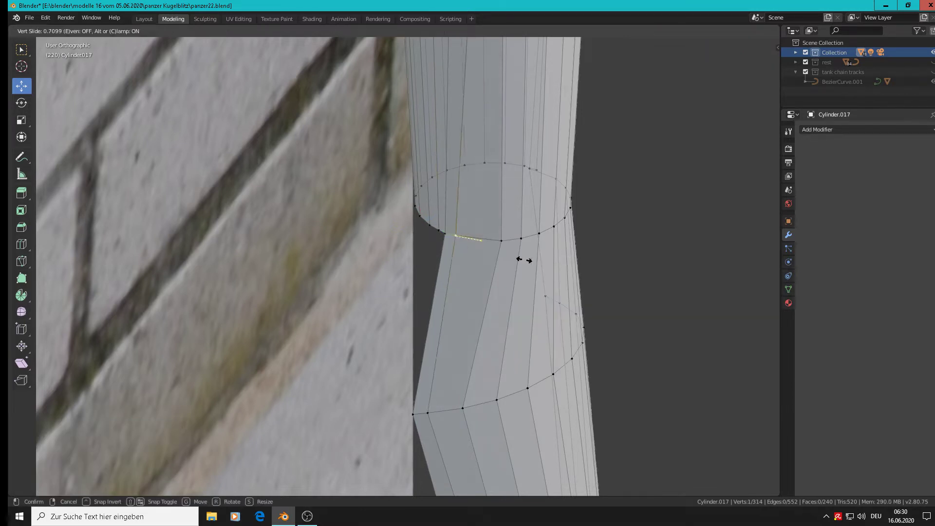
pyautogui.click(527, 260)
pyautogui.rightClick(502, 240)
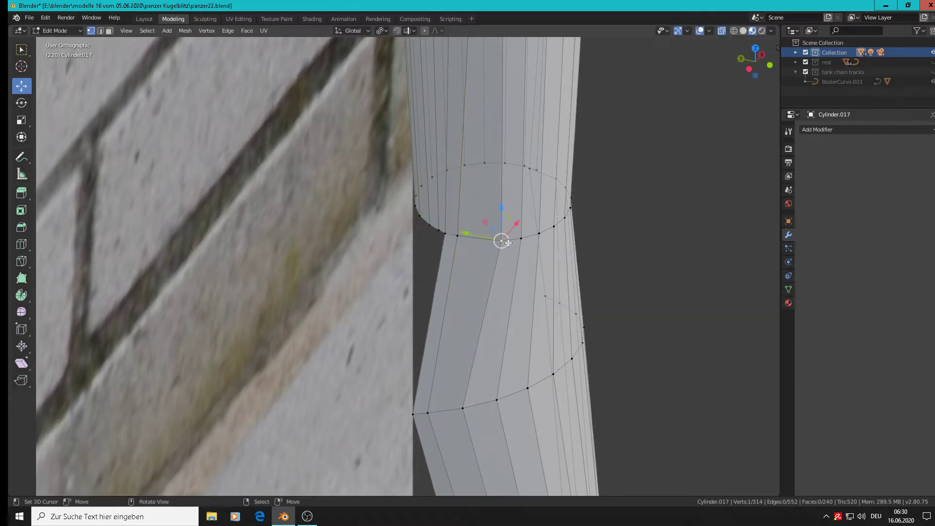
# - Slide the selected lower-rim vertex along the socket rim toward the rib's corner using Vertex Slide, with a factor of 0.339
pyautogui.press('F3')
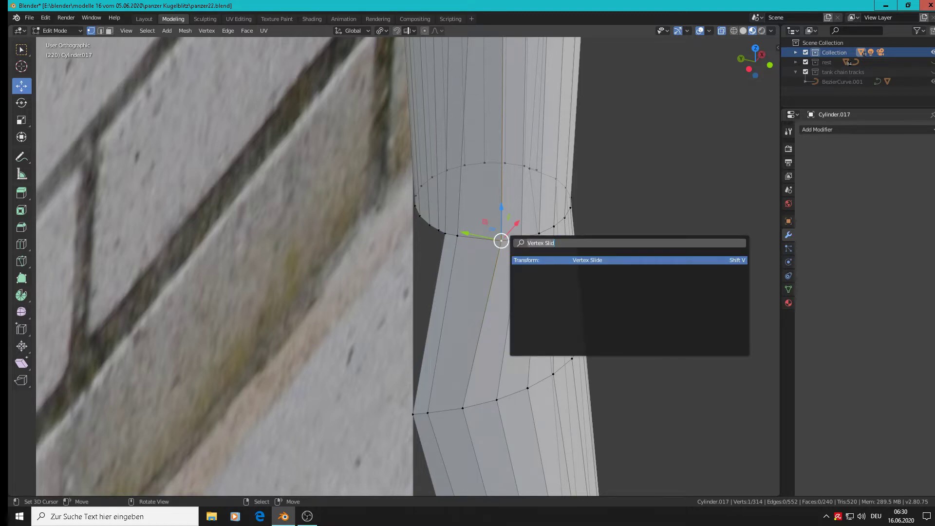
pyautogui.click(532, 260)
pyautogui.click(534, 254)
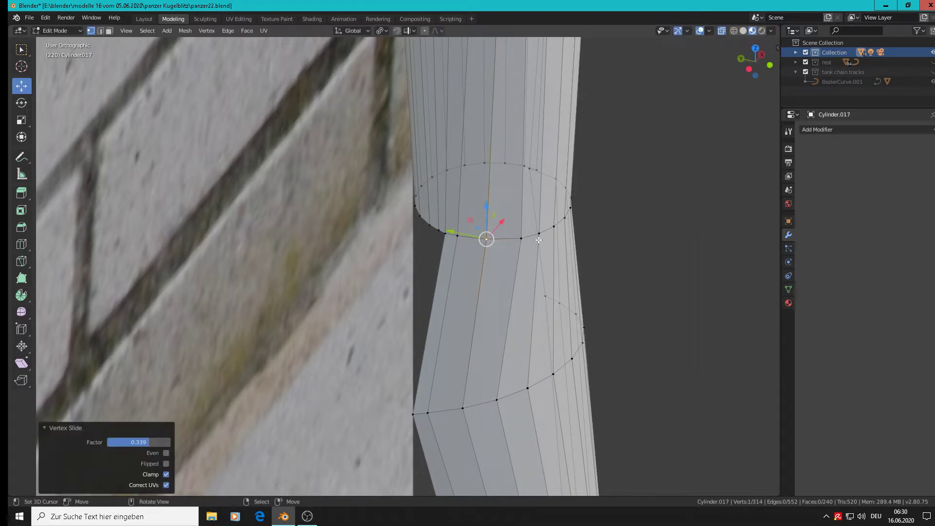
# - Move the socket-rim vertex near the rib's opposite corner 0.00148 m along Y, bringing it close to the corner vertex
pyautogui.moveTo(538, 239); pyautogui.dragTo(610, 327, button='middle')
pyautogui.rightClick(618, 290)
pyautogui.scroll(5, 611, 321)
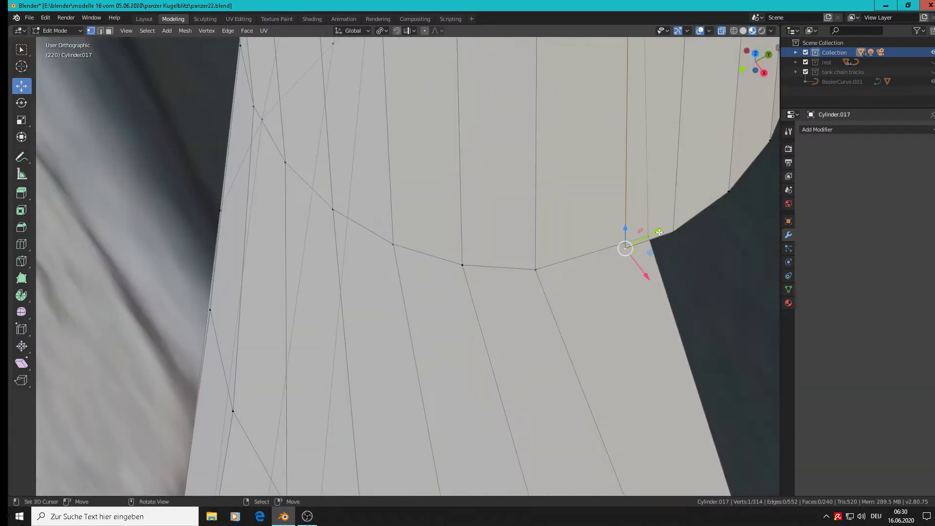
pyautogui.moveTo(659, 232); pyautogui.dragTo(685, 230)
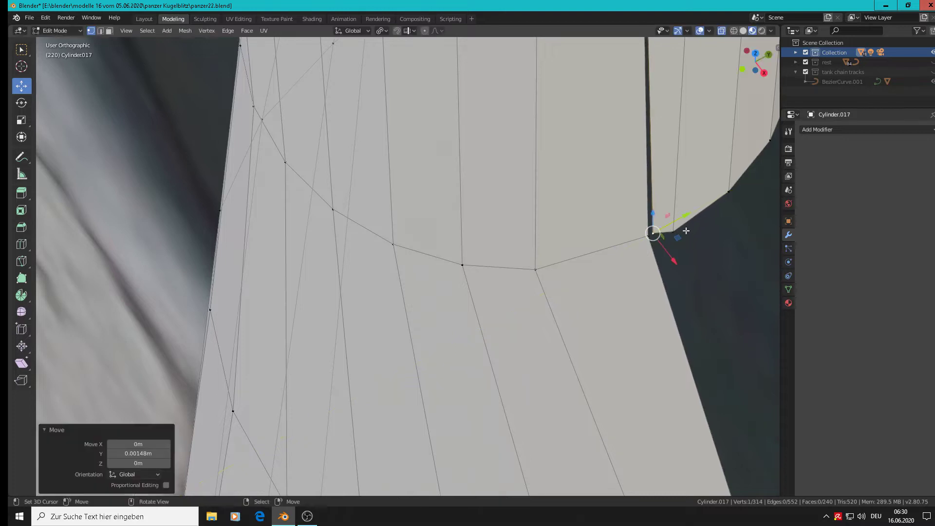
pyautogui.moveTo(685, 230); pyautogui.dragTo(640, 236, button='middle')
pyautogui.scroll(3, 640, 246)
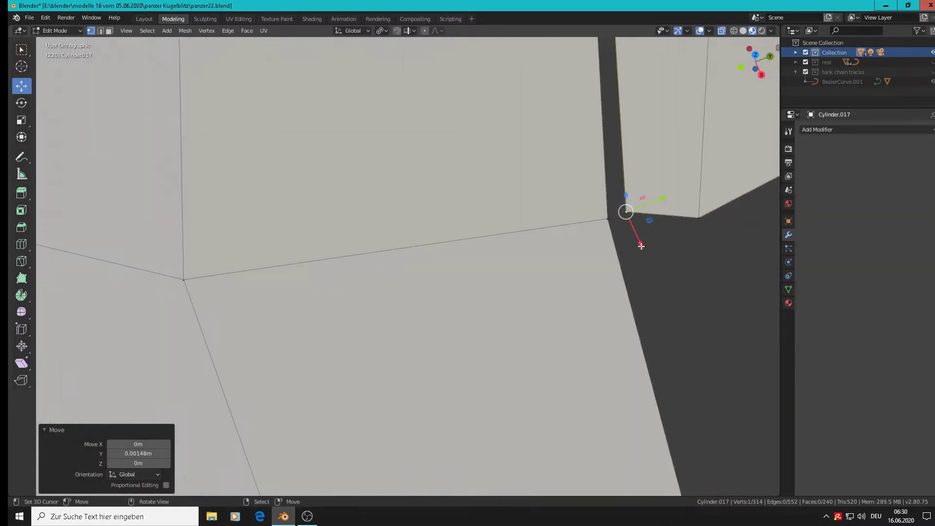
pyautogui.rightClick(609, 220)
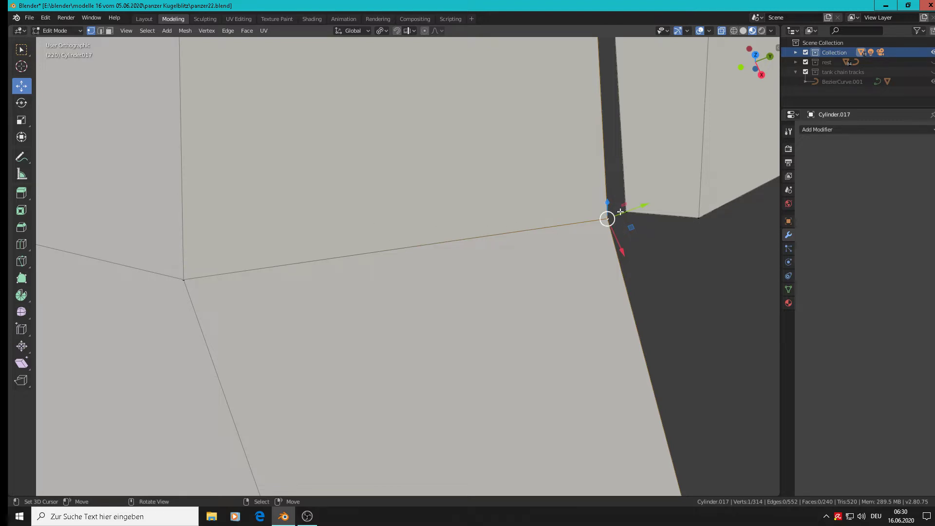
pyautogui.rightClick(625, 211)
pyautogui.rightClick(610, 228)
pyautogui.moveTo(633, 235); pyautogui.dragTo(674, 226, button='middle')
pyautogui.press('g')
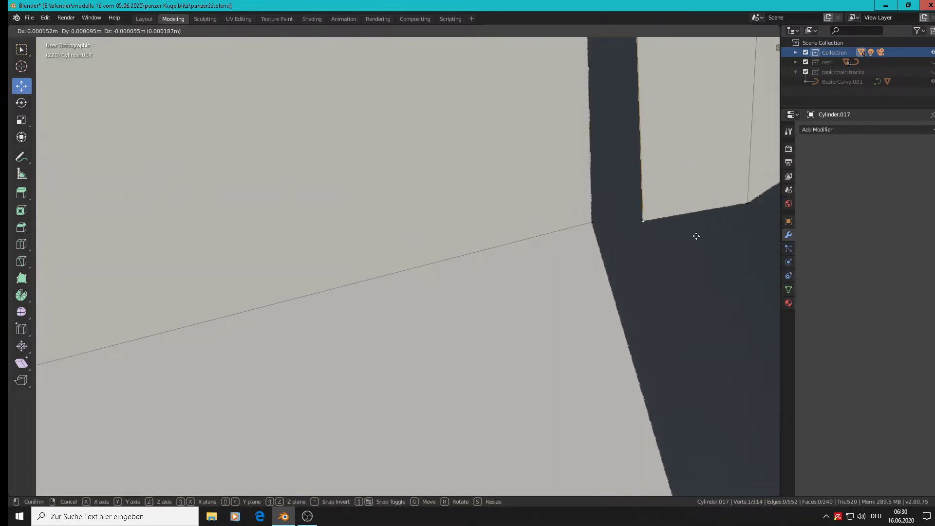
pyautogui.press('Escape')
pyautogui.rightClick(598, 221)
pyautogui.press('g')
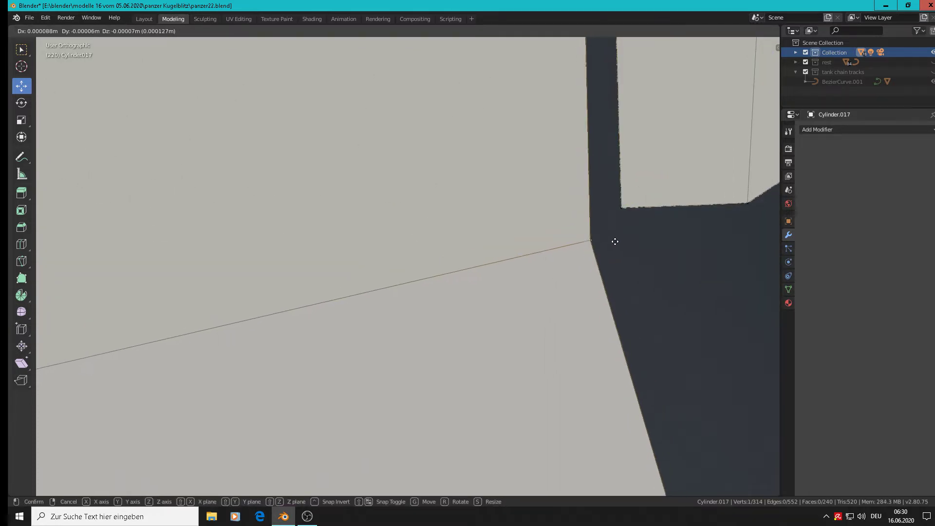
pyautogui.press('Escape')
# - Merge the separated socket-rim vertex into the rib's corner vertex using Merge Vertices At Last
pyautogui.rightClick(628, 206)
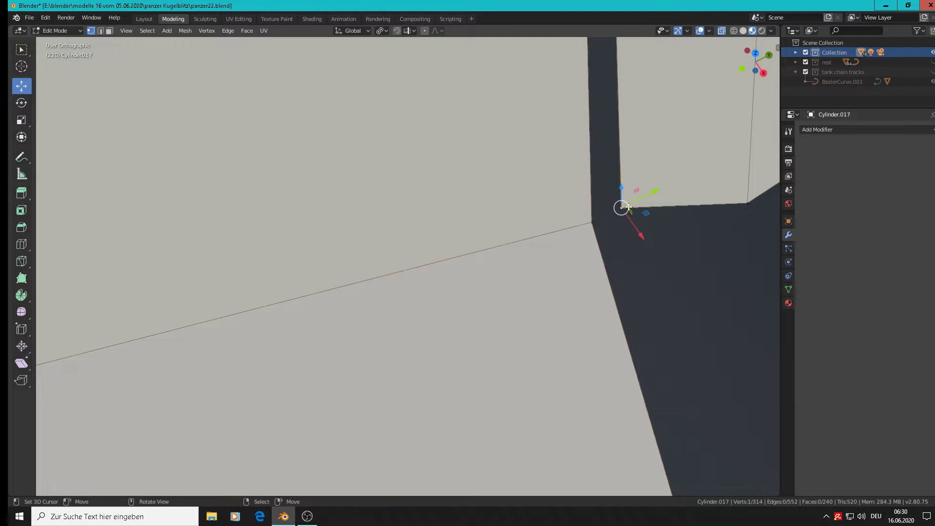
pyautogui.keyDown('shift'); pyautogui.rightClick(598, 225); pyautogui.keyUp('shift')
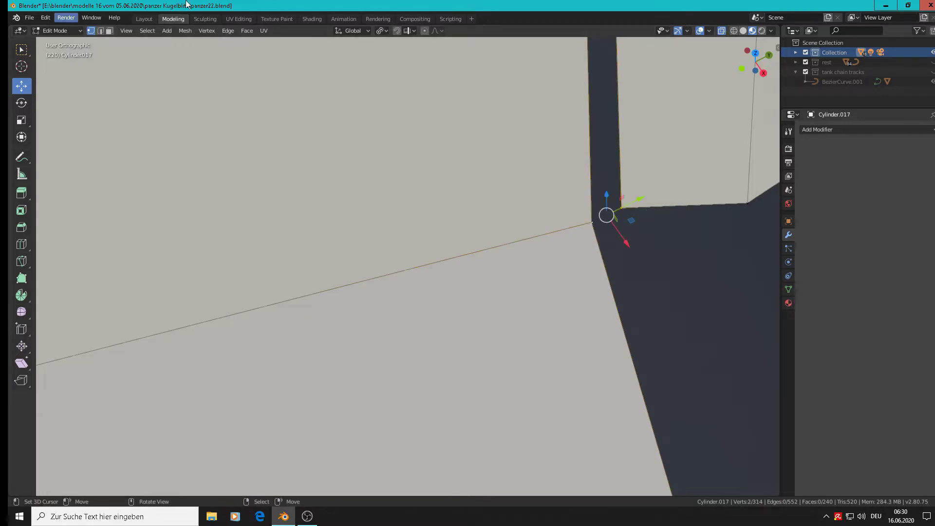
pyautogui.click(207, 31)
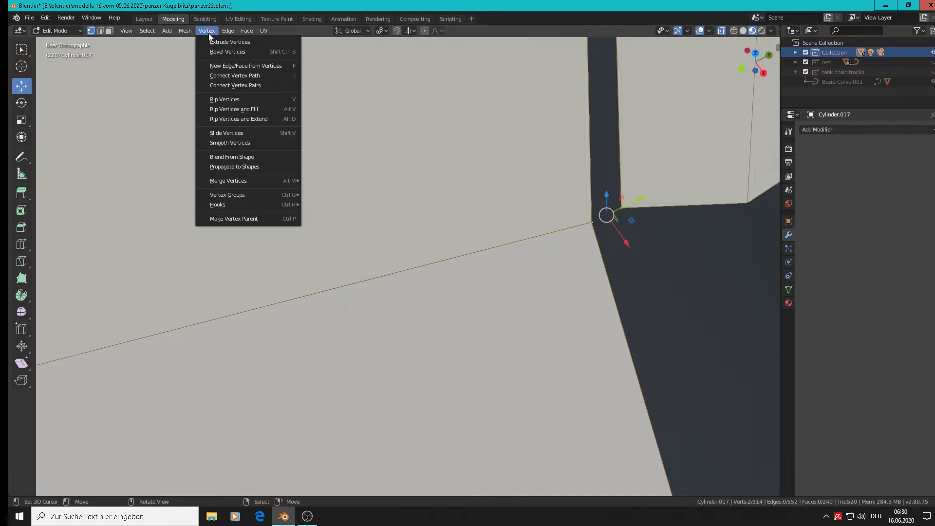
pyautogui.moveTo(275, 180)
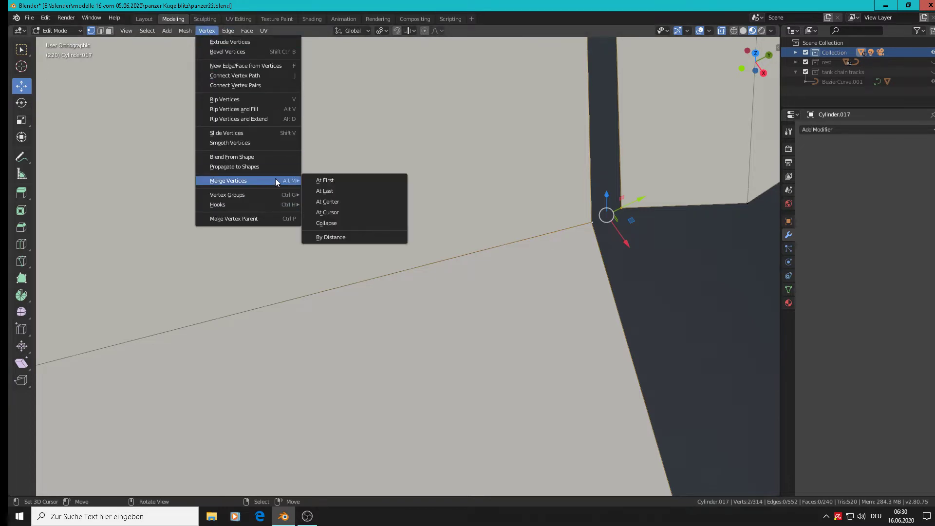
pyautogui.click(336, 191)
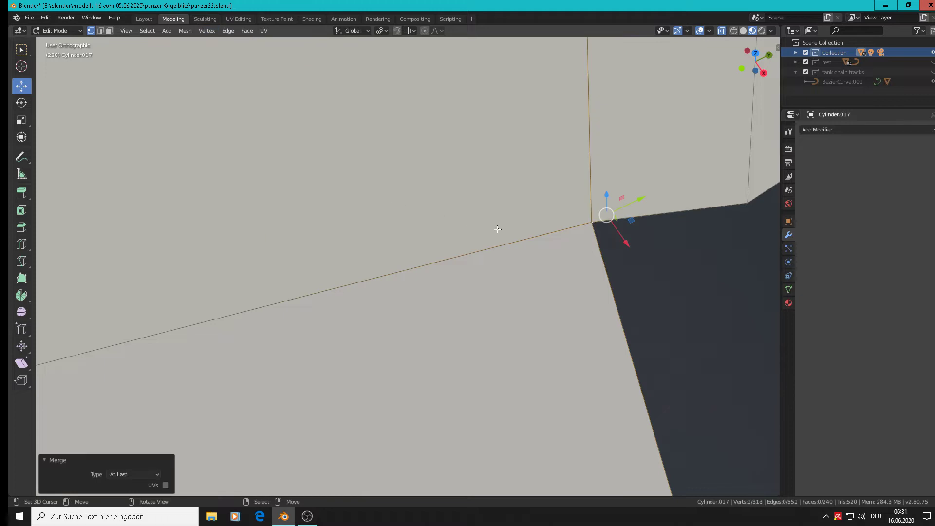
# - Move the merged corner vertex about 0.000313 m along X to even out the socket rim
pyautogui.scroll(-13, 635, 217)
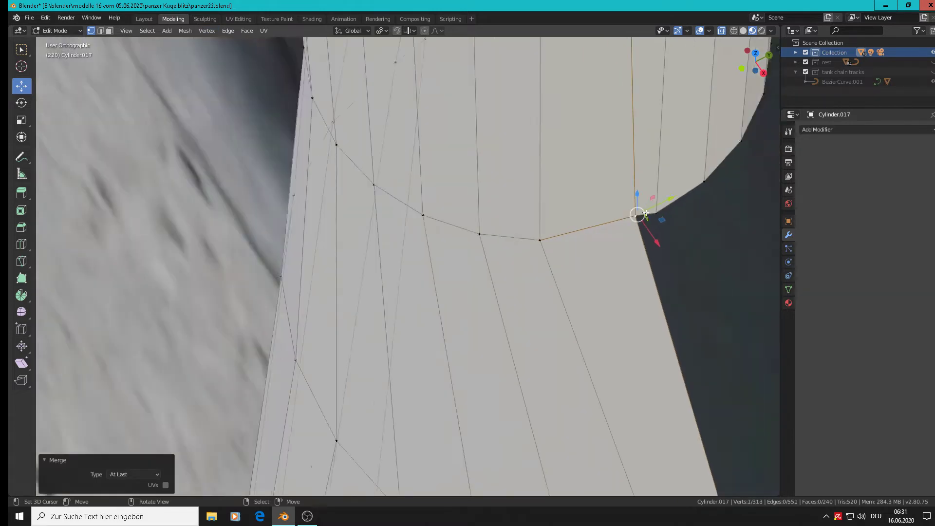
pyautogui.moveTo(688, 230); pyautogui.dragTo(662, 262, button='middle')
pyautogui.scroll(3, 665, 229)
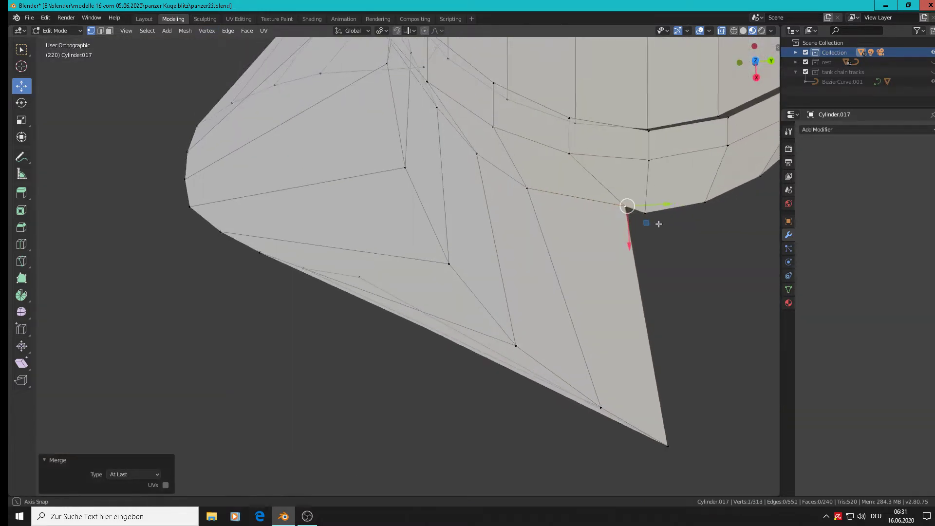
pyautogui.press('g')
pyautogui.press('x')
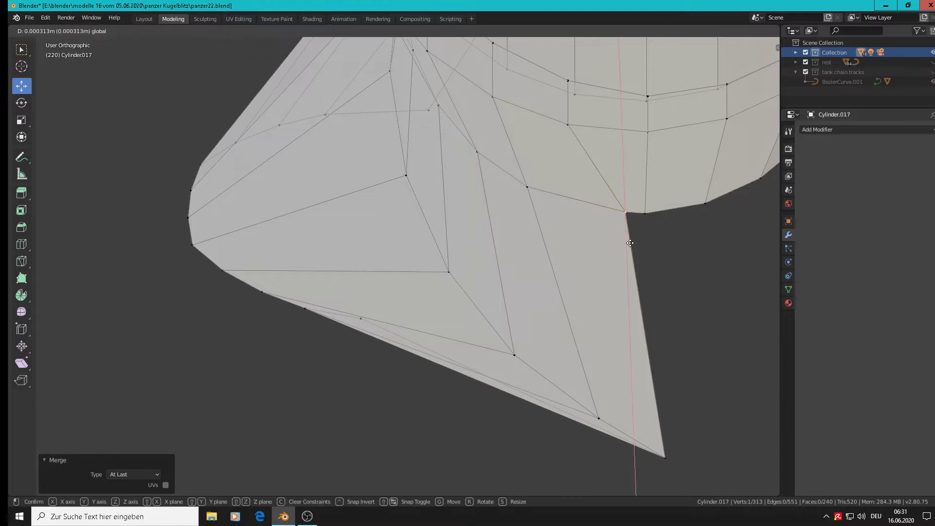
pyautogui.click(630, 243)
# - Leave Edit Mode, show the shovel in front view beside the reference photo and save the file
pyautogui.scroll(-3, 633, 234)
pyautogui.moveTo(637, 229); pyautogui.dragTo(662, 183, button='middle')
pyautogui.scroll(-4, 662, 183)
pyautogui.press('Tab')
pyautogui.moveTo(711, 252); pyautogui.dragTo(755, 224, button='middle')
pyautogui.scroll(-4, 721, 220)
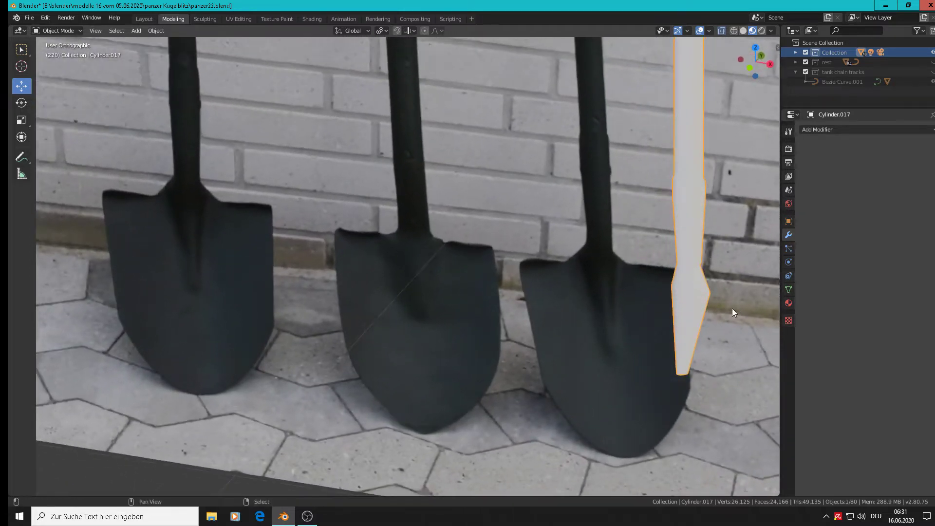
pyautogui.keyDown('shift'); pyautogui.moveTo(731, 308); pyautogui.dragTo(527, 238, button='middle'); pyautogui.keyUp('shift')
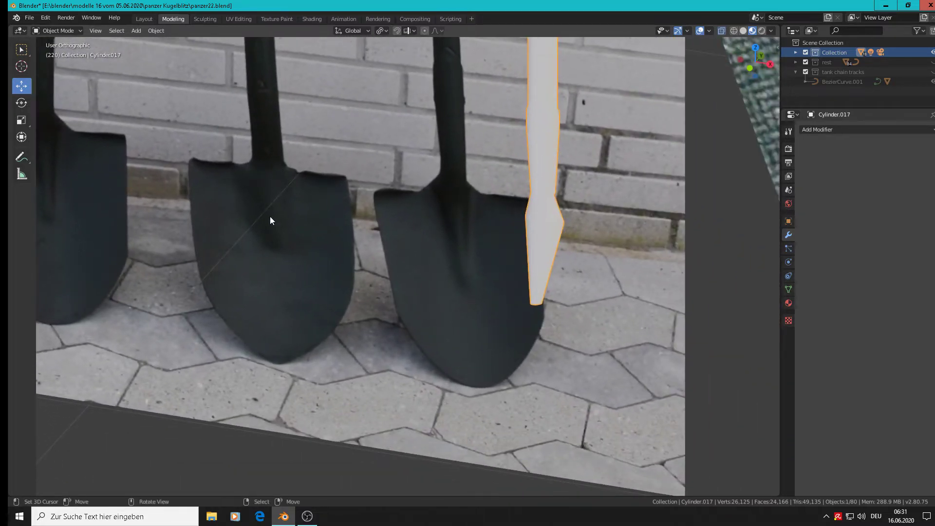
pyautogui.press('KP_1')
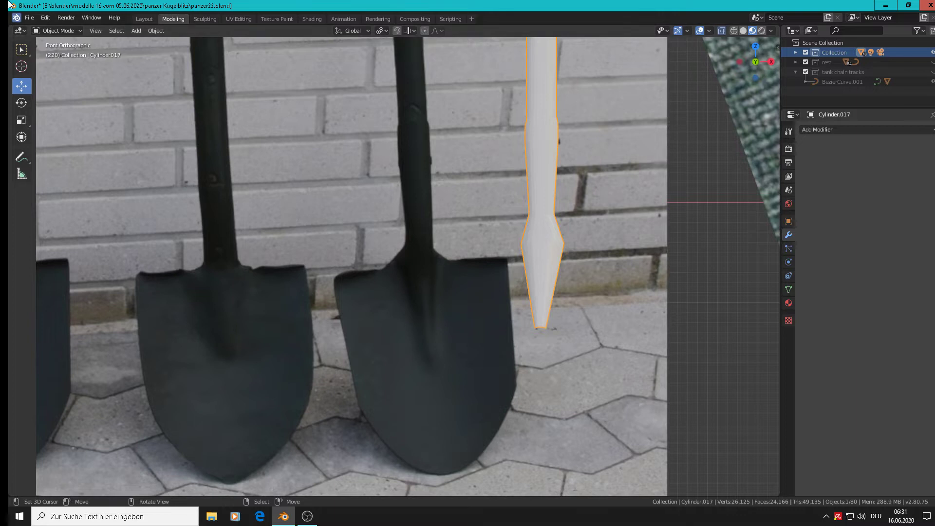
pyautogui.click(29, 18)
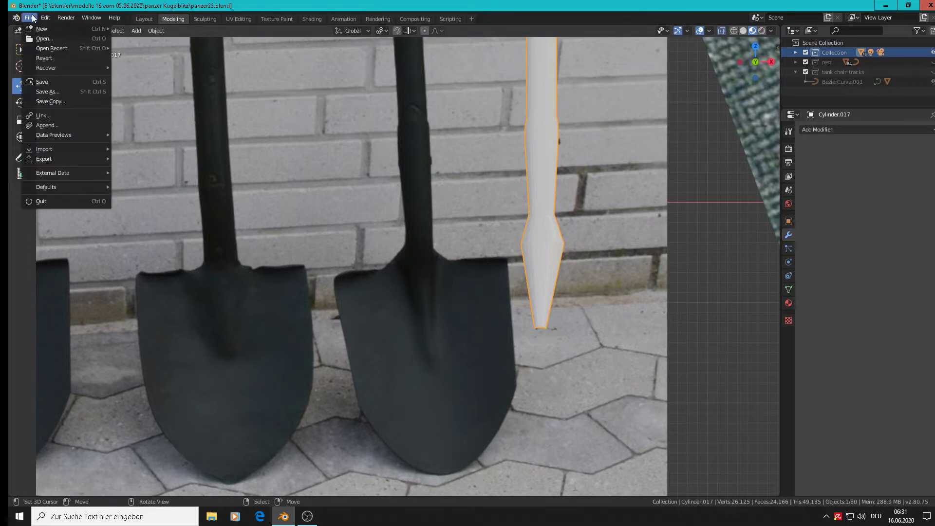
pyautogui.click(46, 82)
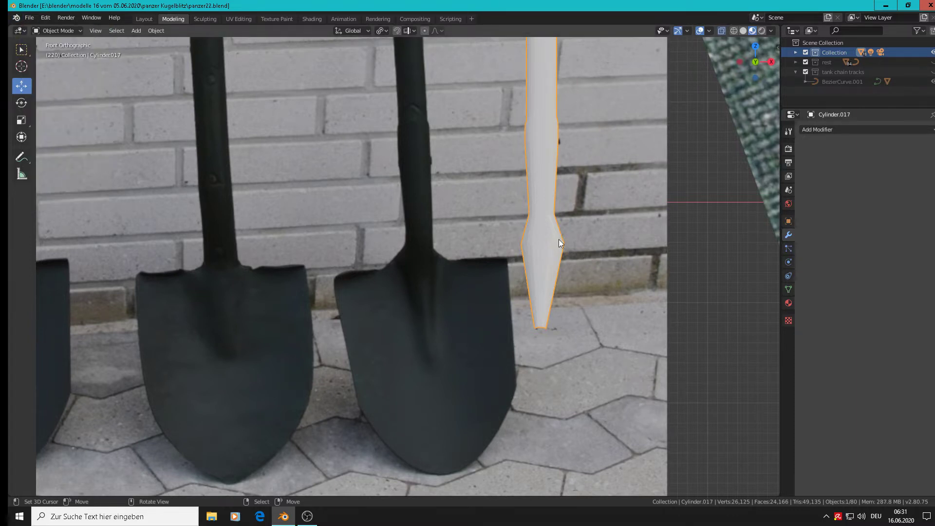
# - Scale the rib's flared edge loop to about 0.757 to narrow it, and return to Object Mode
pyautogui.press('Tab')
pyautogui.scroll(2, 558, 243)
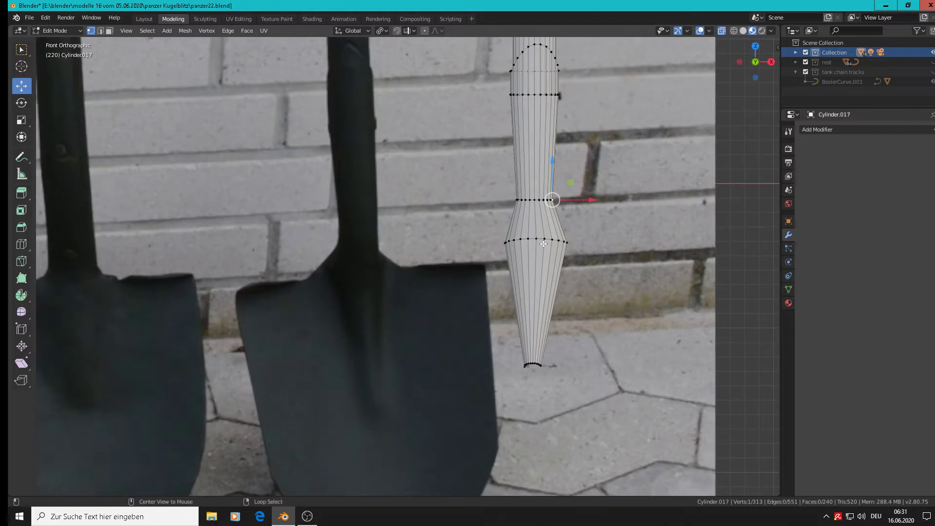
pyautogui.keyDown('alt'); pyautogui.click(544, 241); pyautogui.keyUp('alt')
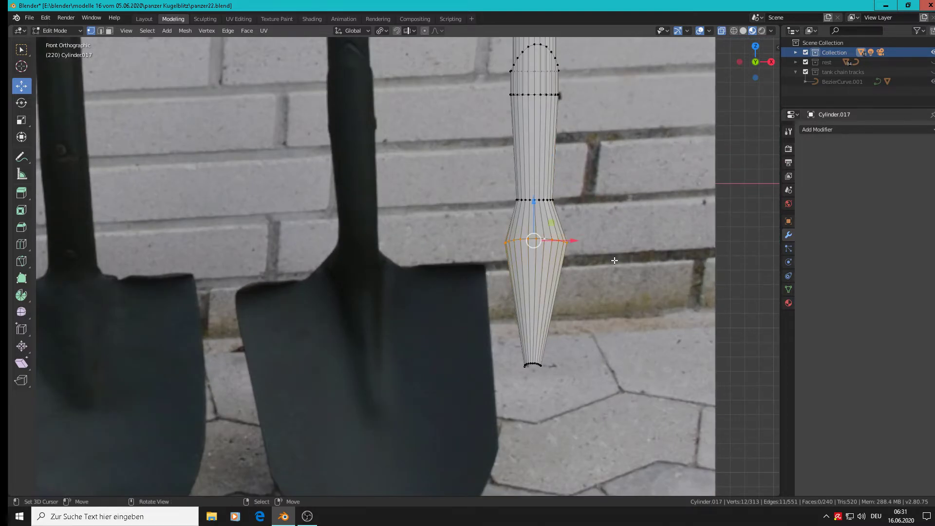
pyautogui.press('s')
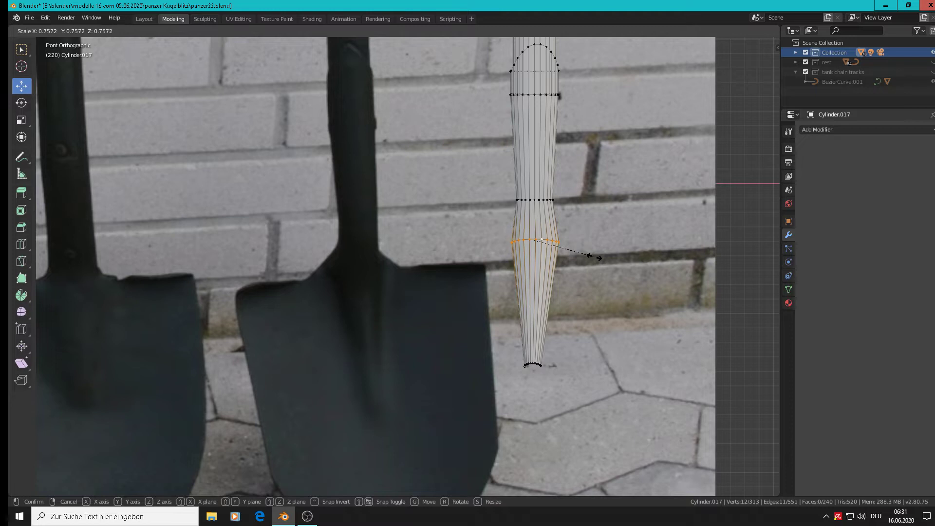
pyautogui.click(593, 258)
pyautogui.scroll(-2, 593, 261)
pyautogui.press('Tab')
# - Apply Shade Smooth to the shovel object and save the file
pyautogui.moveTo(593, 261); pyautogui.dragTo(595, 263, button='middle')
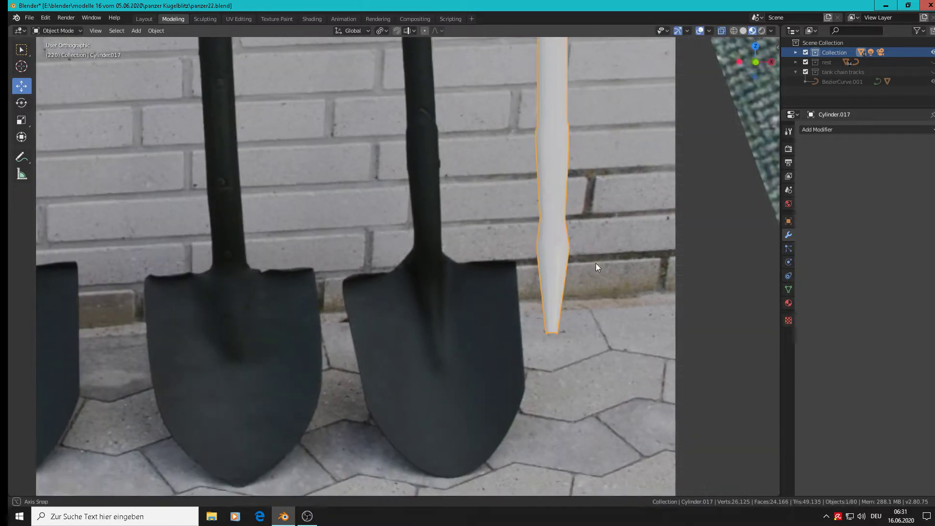
pyautogui.click(157, 31)
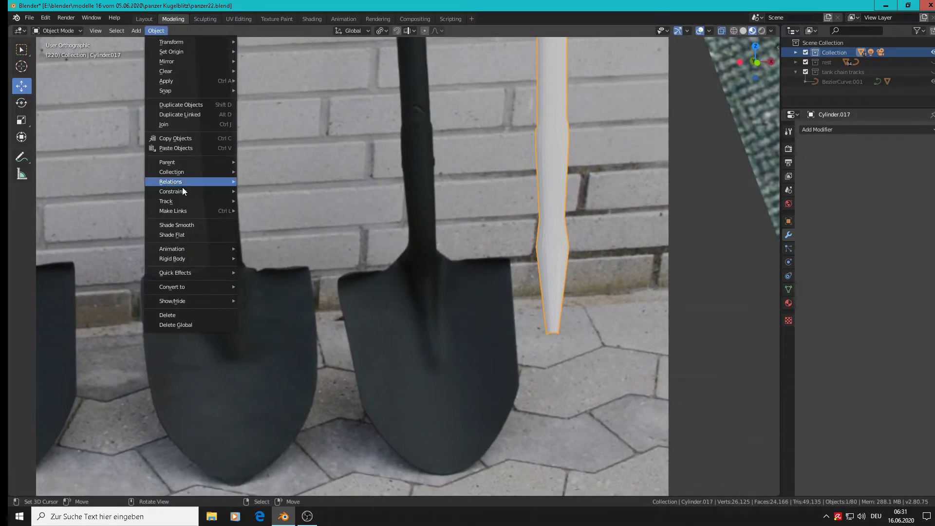
pyautogui.click(194, 224)
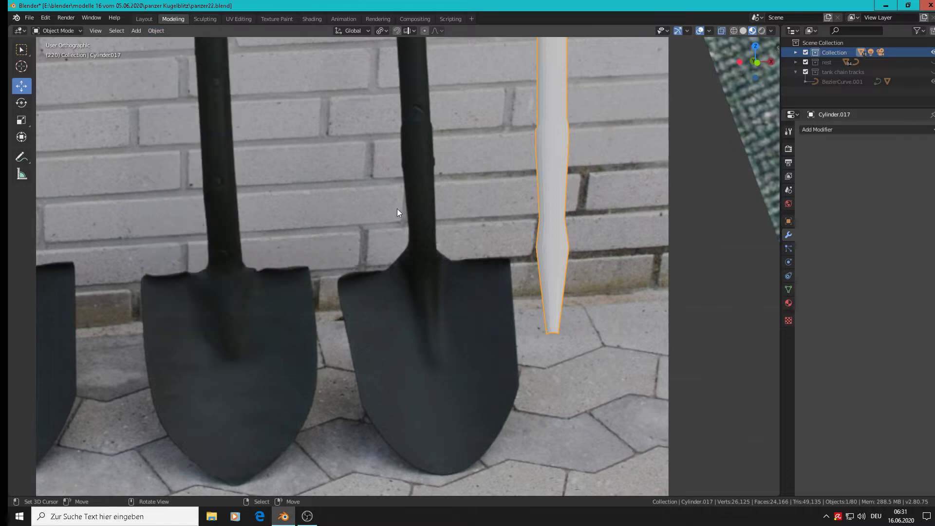
pyautogui.scroll(-2, 516, 178)
pyautogui.scroll(2, 548, 248)
pyautogui.moveTo(548, 248); pyautogui.dragTo(497, 320, button='middle')
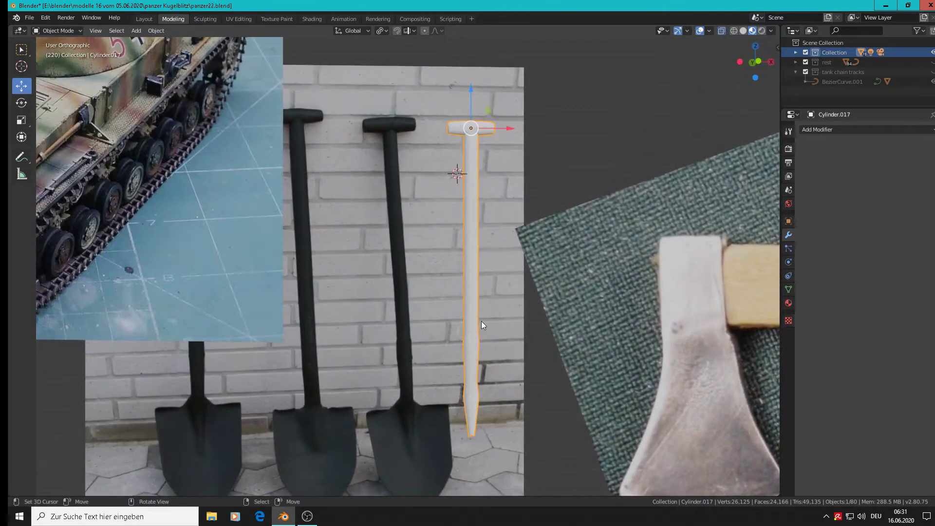
pyautogui.press('KP_1')
pyautogui.scroll(-4, 462, 352)
pyautogui.keyDown('shift'); pyautogui.moveTo(455, 365); pyautogui.dragTo(457, 256, button='middle'); pyautogui.keyUp('shift')
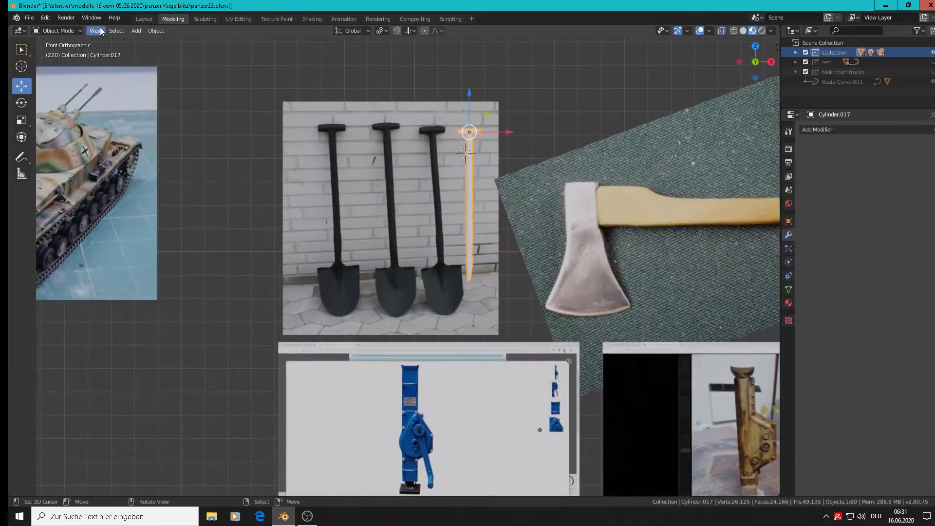
pyautogui.click(30, 17)
pyautogui.click(69, 84)
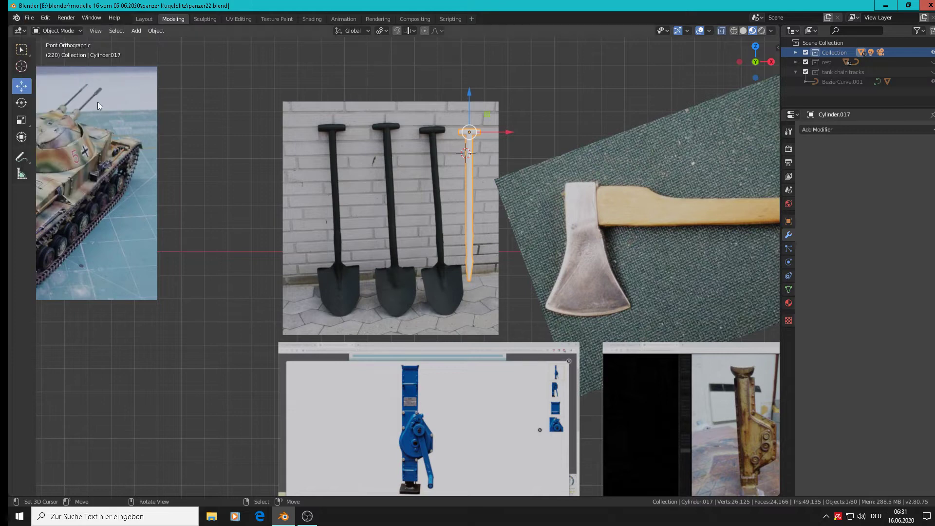
# - Rotate the shovel reference image 2.81° in front view to straighten the photographed shovels
pyautogui.scroll(6, 451, 282)
pyautogui.scroll(-3, 442, 282)
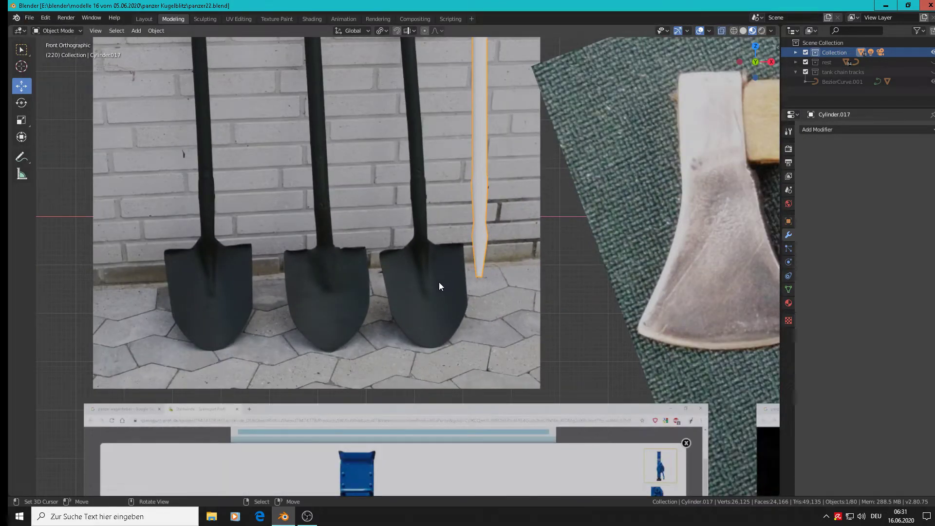
pyautogui.click(444, 288)
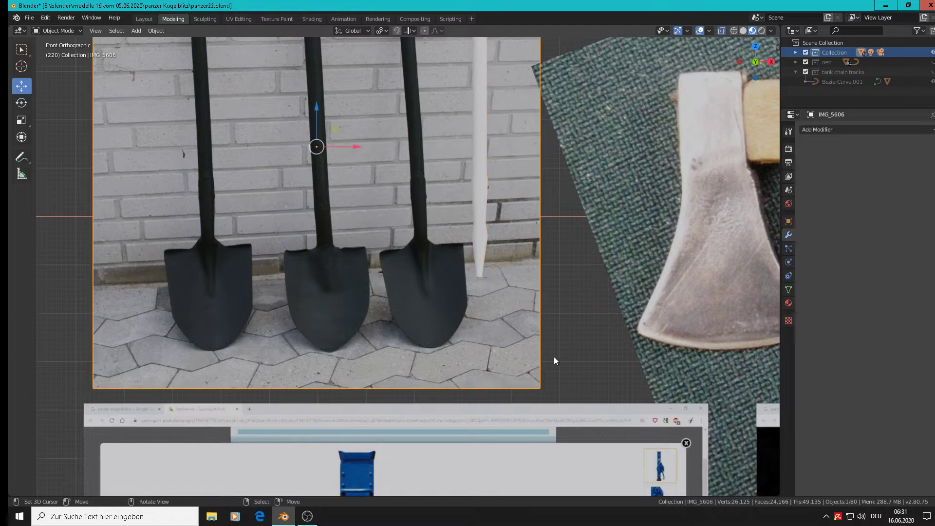
pyautogui.press('r')
pyautogui.click(571, 381)
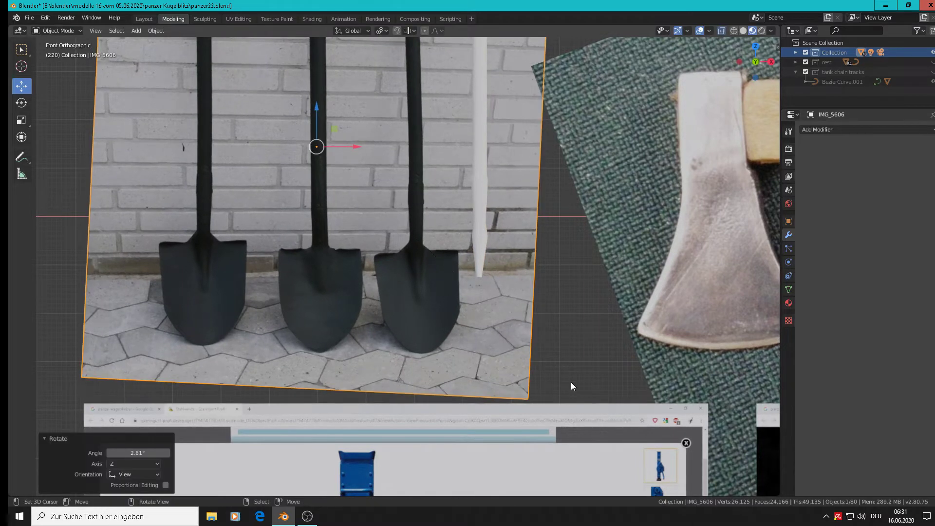
# - Move the shovel reference image 0.00839 m along X and -0.0159 m along Z
pyautogui.scroll(2, 430, 299)
pyautogui.keyDown('shift'); pyautogui.moveTo(202, 311); pyautogui.dragTo(495, 307, button='middle'); pyautogui.keyUp('shift')
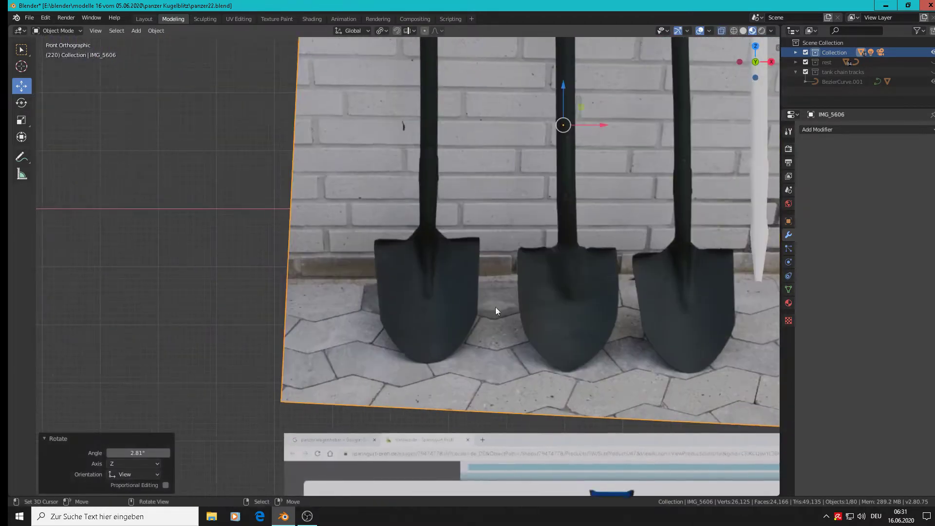
pyautogui.moveTo(415, 237); pyautogui.dragTo(420, 247)
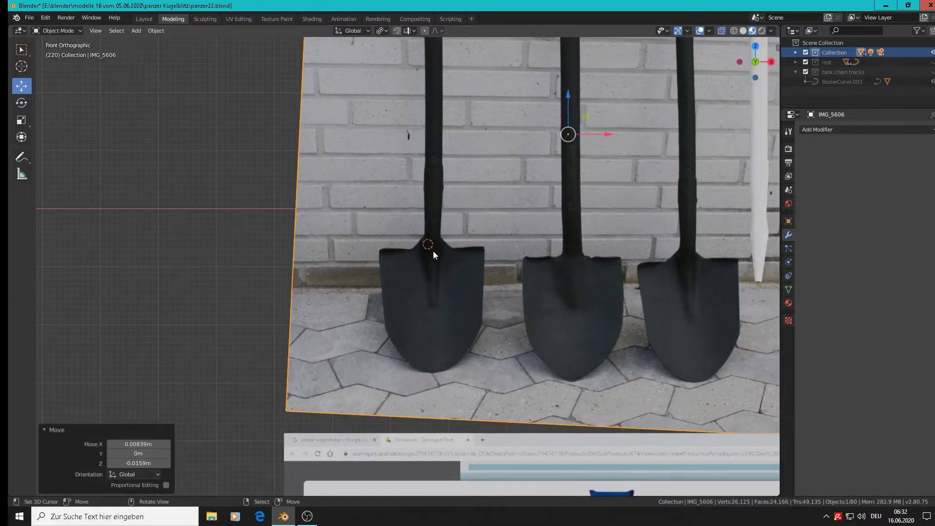
# - Add a cube with the 3D cursor at the neck of the leftmost photographed shovel's blade and scale it to 0.093
pyautogui.keyDown('shift'); pyautogui.rightClick(433, 250); pyautogui.keyUp('shift')
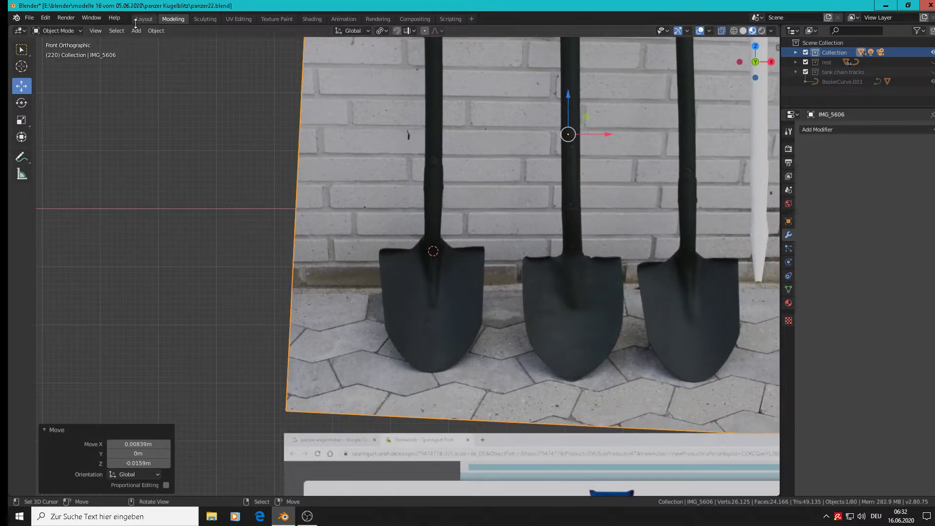
pyautogui.click(155, 30)
pyautogui.click(136, 31)
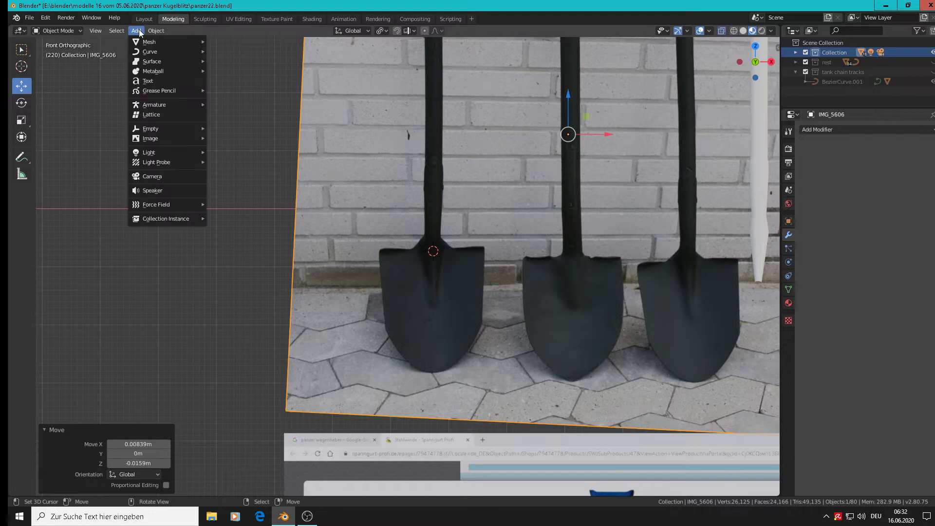
pyautogui.moveTo(144, 43)
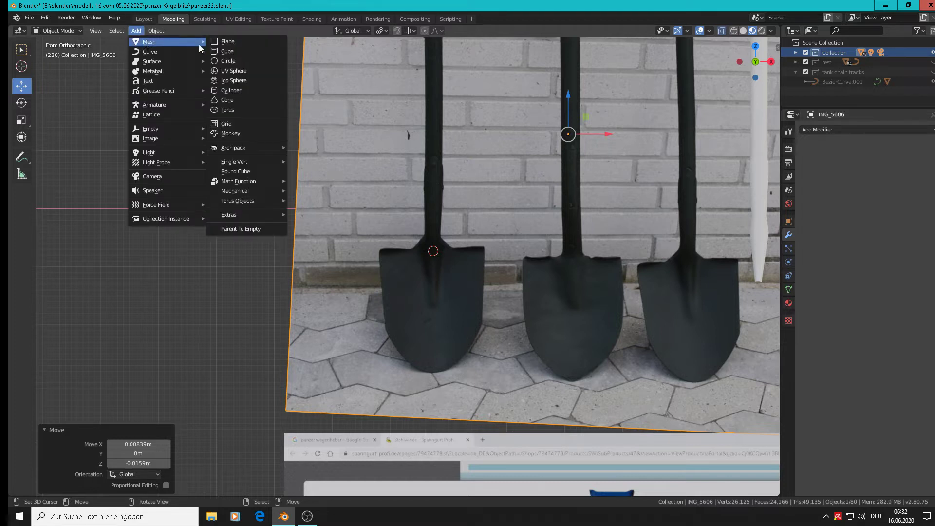
pyautogui.click(227, 51)
pyautogui.press('s')
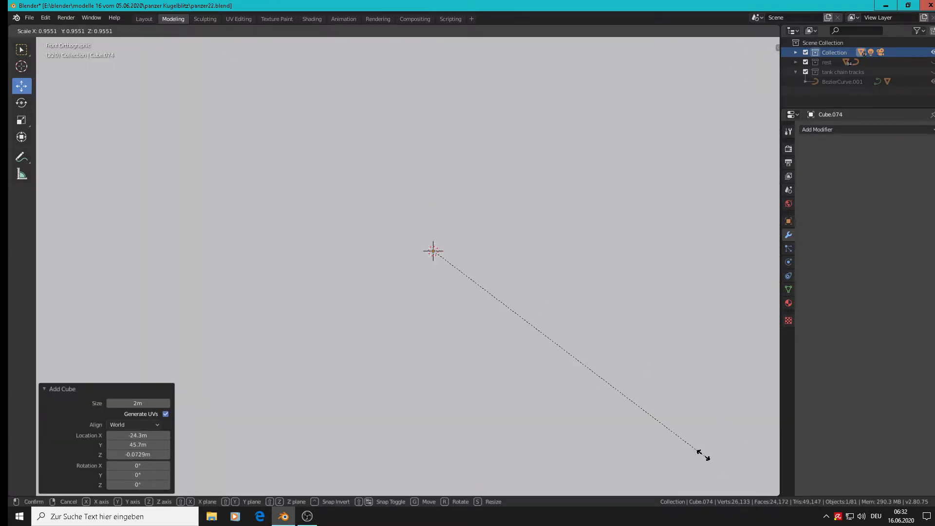
pyautogui.click(461, 273)
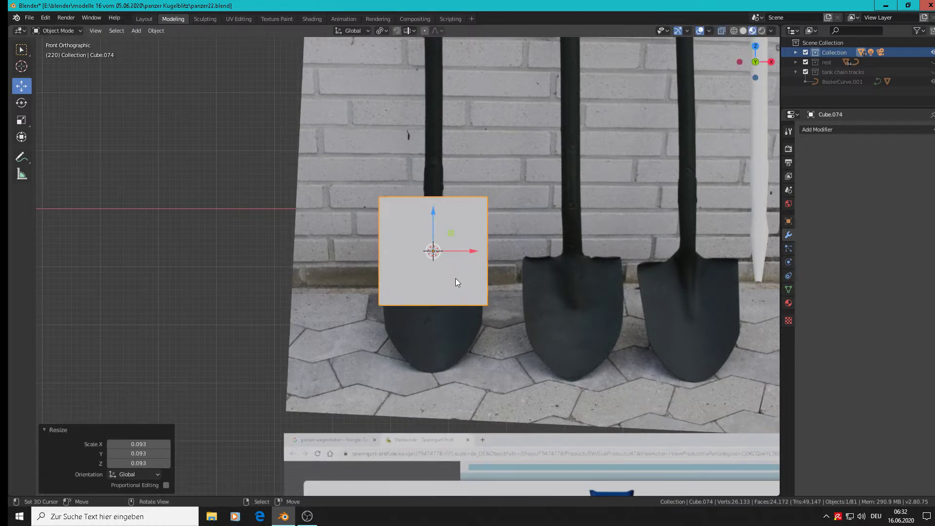
# - Flatten the cube by scaling it to 0.063 along Y and move it 0.182 m along Y in front of the photo
pyautogui.moveTo(455, 278); pyautogui.dragTo(514, 302, button='middle')
pyautogui.press('s')
pyautogui.press('y')
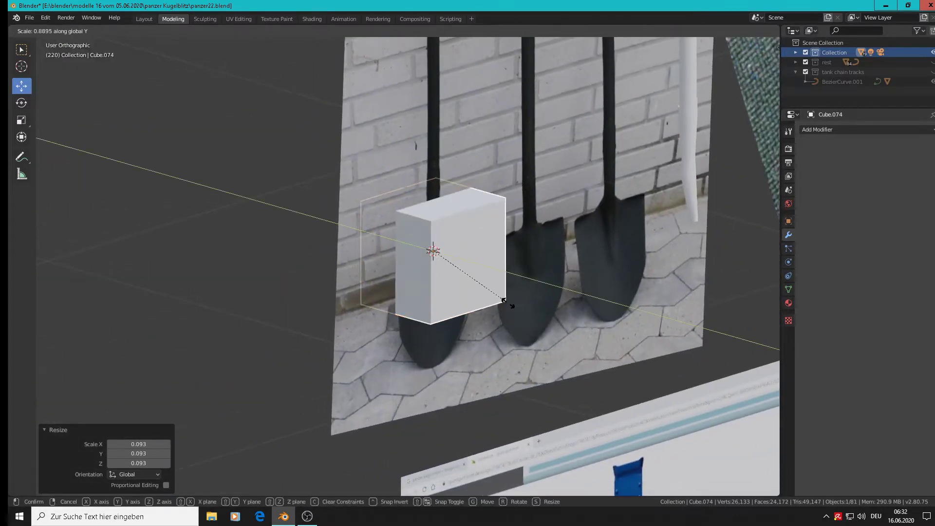
pyautogui.click(422, 258)
pyautogui.press('g')
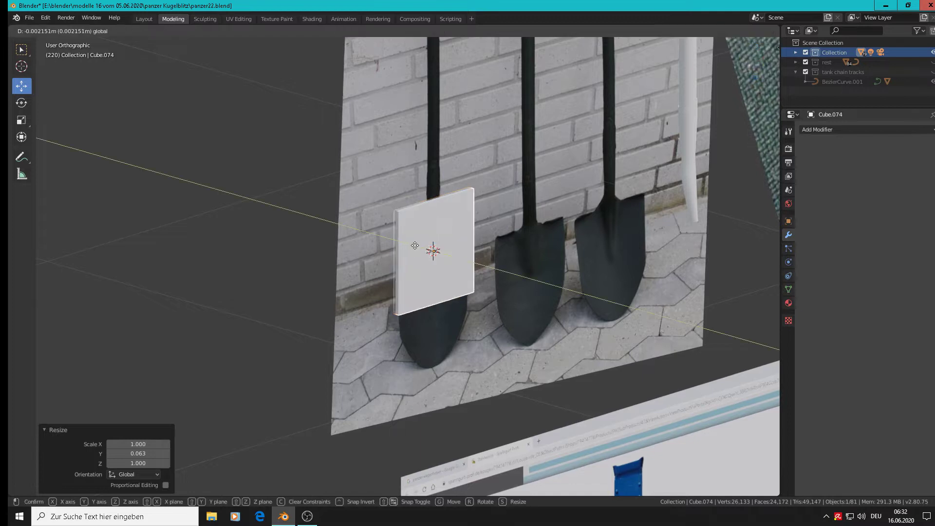
pyautogui.press('y')
pyautogui.click(483, 281)
# - Thin the blade plate further by scaling it to 0.347 along Y
pyautogui.scroll(2, 483, 282)
pyautogui.moveTo(483, 281); pyautogui.dragTo(521, 286, button='middle')
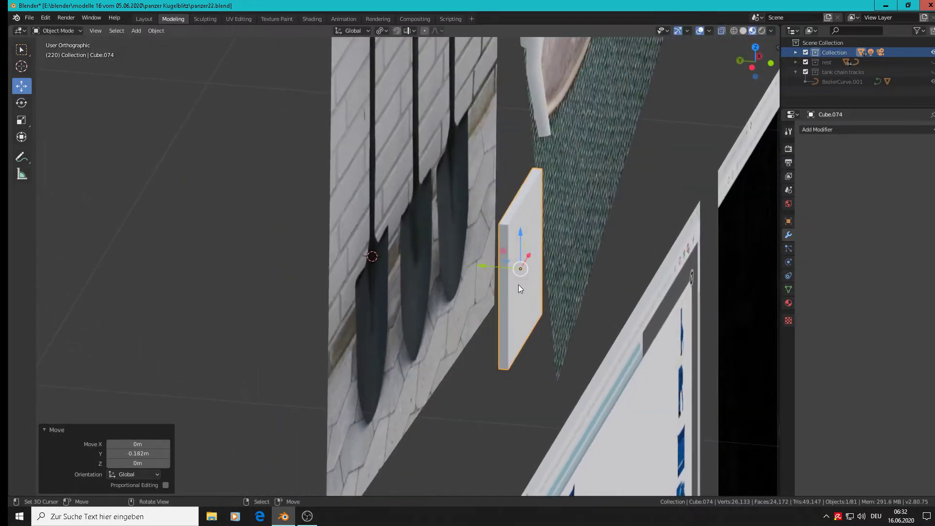
pyautogui.press('s')
pyautogui.press('y')
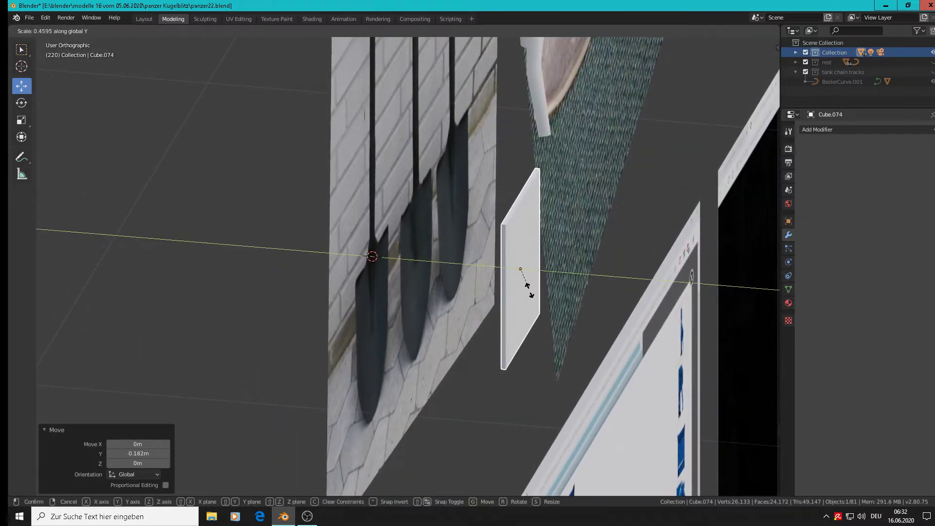
pyautogui.click(539, 297)
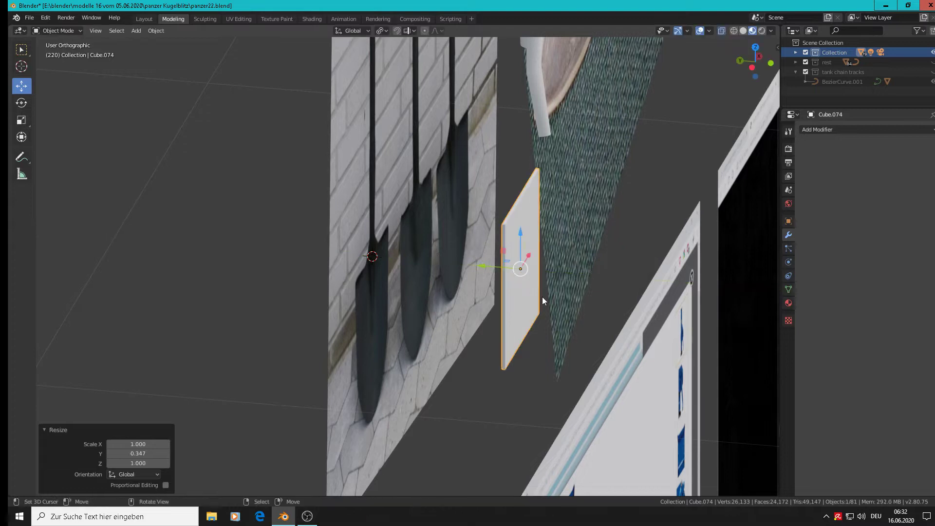
# - In front view, lower the plate 0.0867 m along Z so its upper edge lines up with the photographed blade's shoulders
pyautogui.press('KP_1')
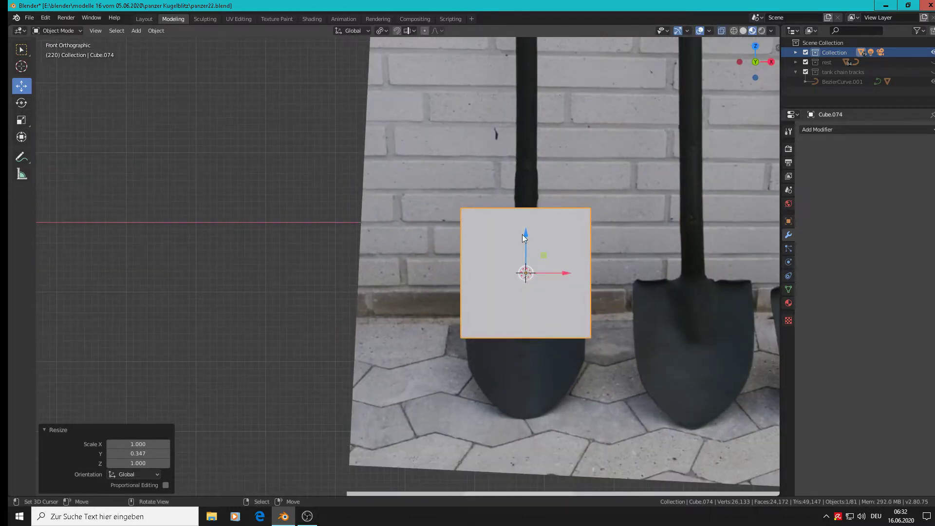
pyautogui.moveTo(525, 234); pyautogui.dragTo(562, 295)
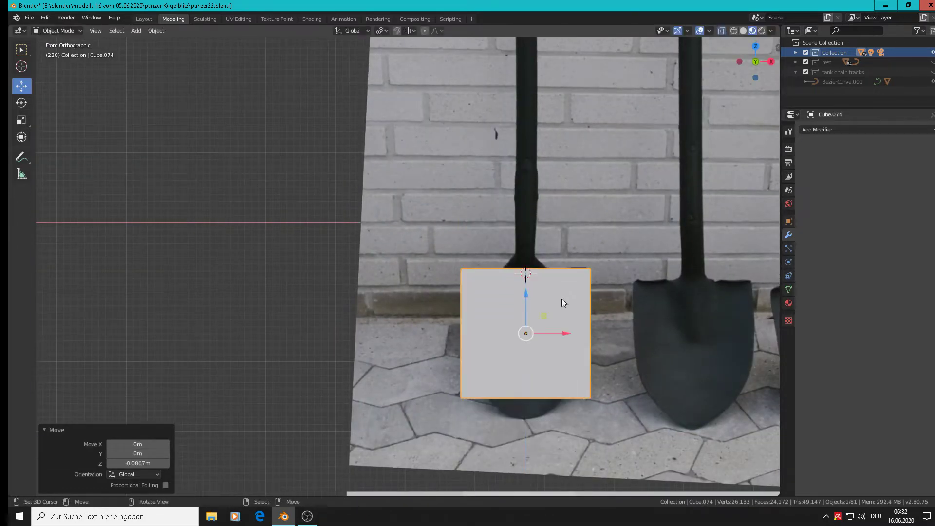
pyautogui.scroll(-1, 592, 385)
pyautogui.keyDown('shift'); pyautogui.moveTo(618, 387); pyautogui.dragTo(510, 362, button='middle'); pyautogui.keyUp('shift')
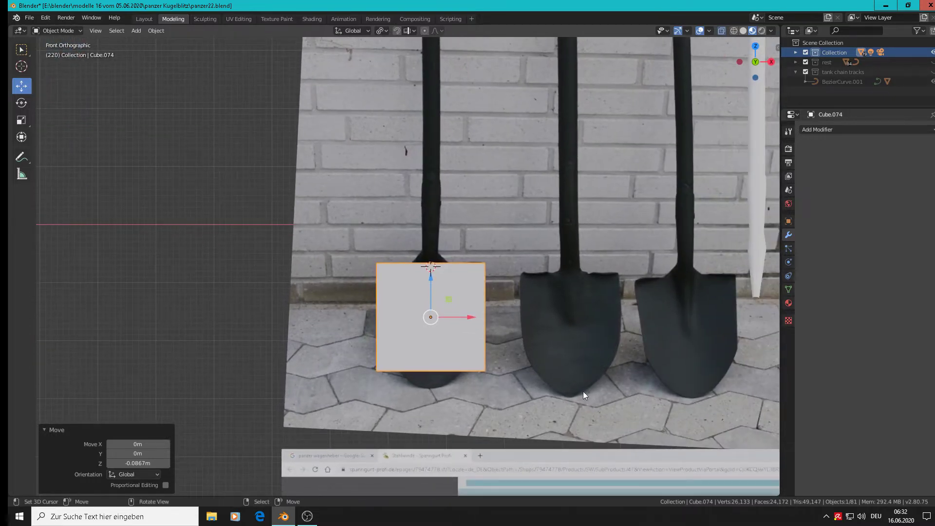
# - In Edit Mode, select the plate's four lower corner vertices and scale them to 0.089 along X to form a tip
pyautogui.press('Tab')
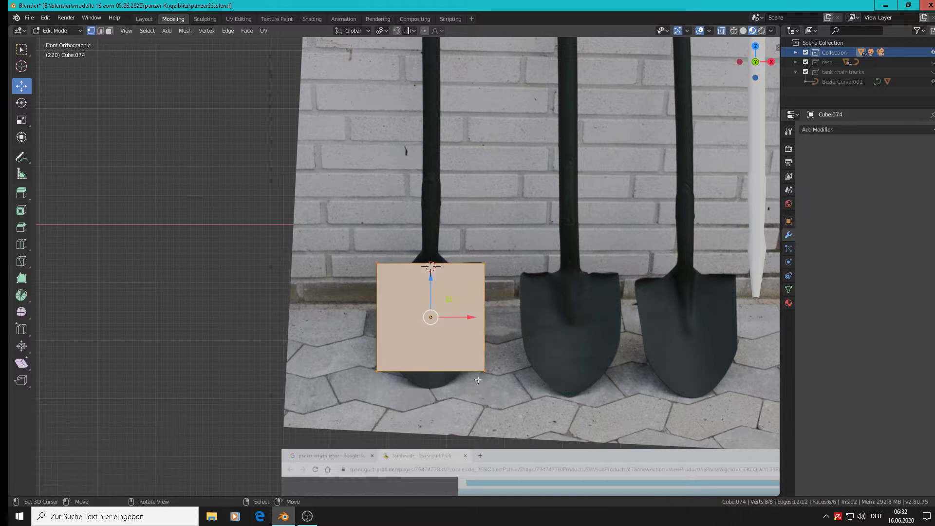
pyautogui.hotkey('alt', 'a')
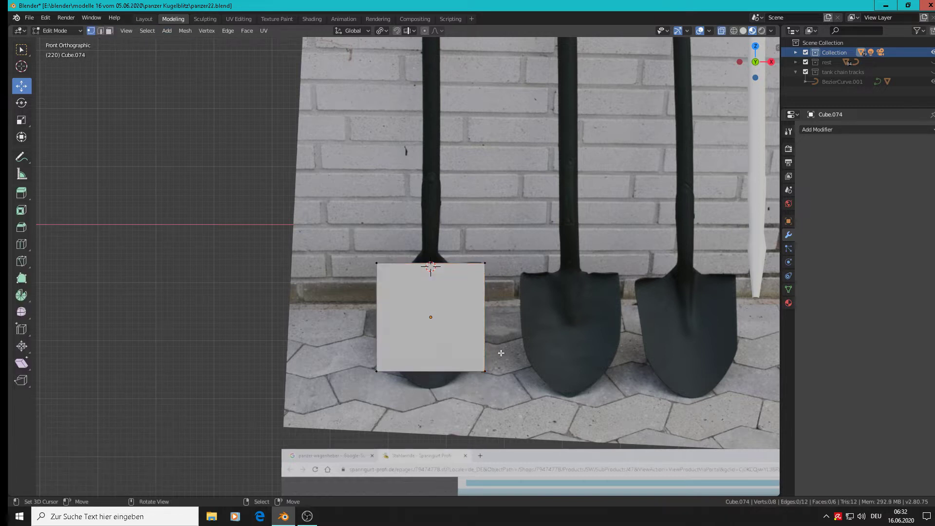
pyautogui.press('c')
pyautogui.click(486, 372)
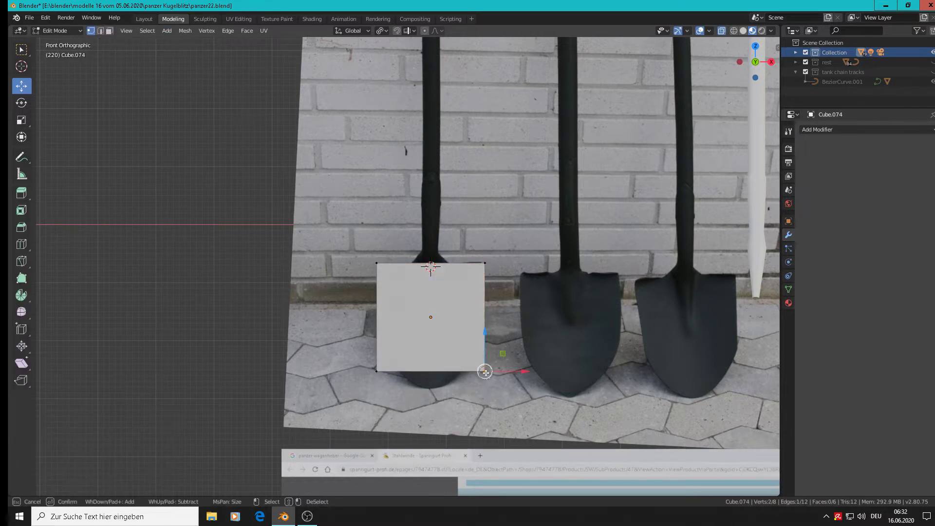
pyautogui.moveTo(485, 372); pyautogui.dragTo(365, 370)
pyautogui.rightClick(366, 371)
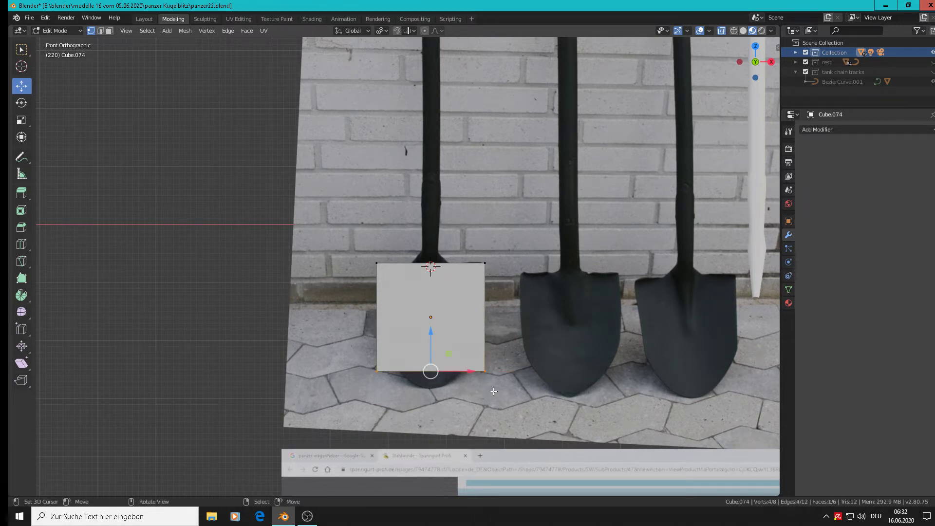
pyautogui.press('s')
pyautogui.press('x')
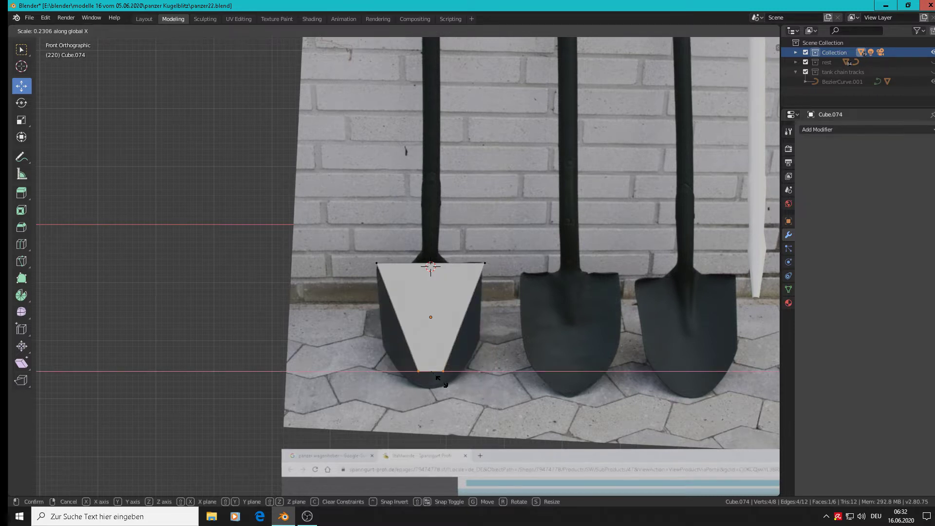
pyautogui.click(431, 373)
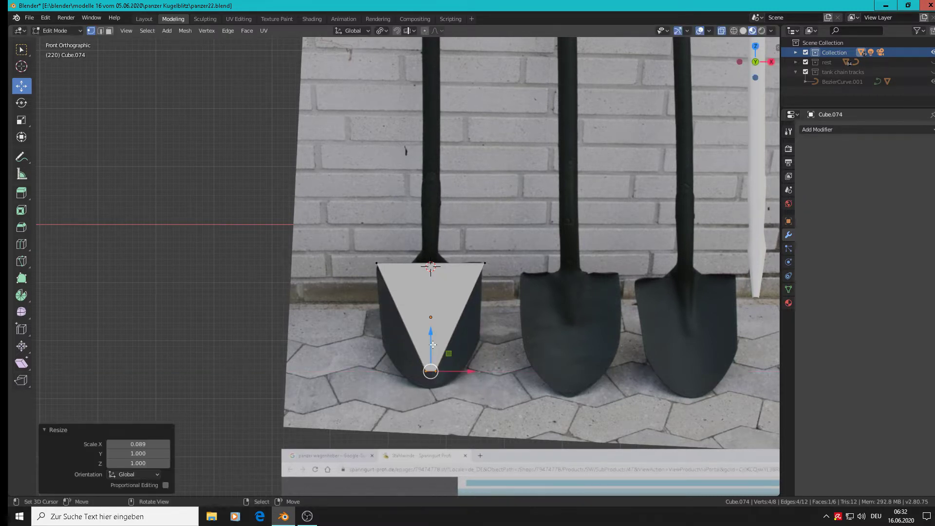
# - Lower the tip vertices 0.0294 m along Z to meet the end of the photographed blade
pyautogui.press('g')
pyautogui.press('z')
pyautogui.click(432, 361)
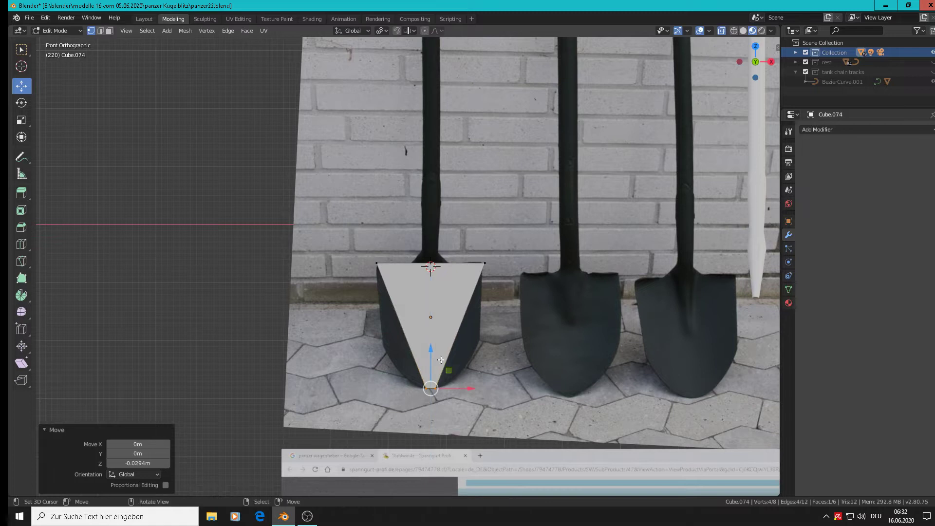
# - Add a horizontal loop cut across the blade slid to factor 0.282 and widen it to 2.153 along X
pyautogui.scroll(2, 431, 353)
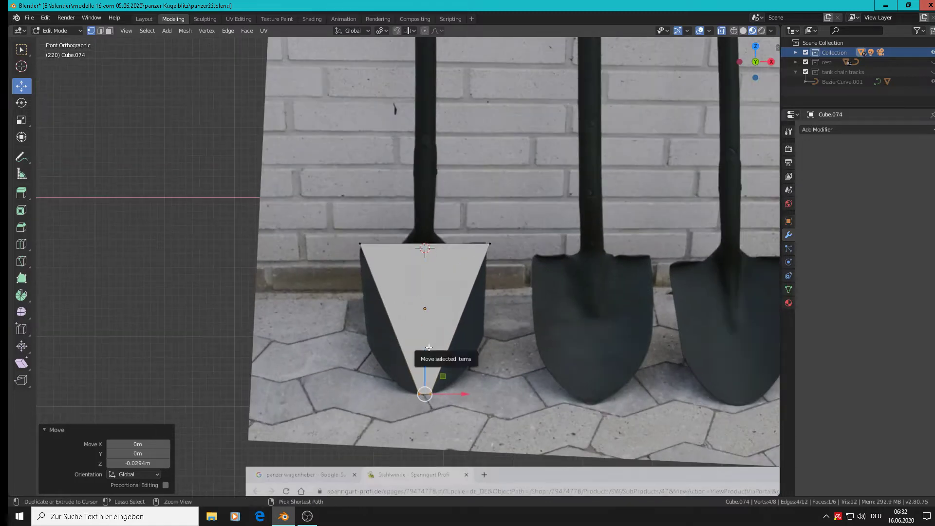
pyautogui.hotkey('ctrl', 'r')
pyautogui.click(428, 348)
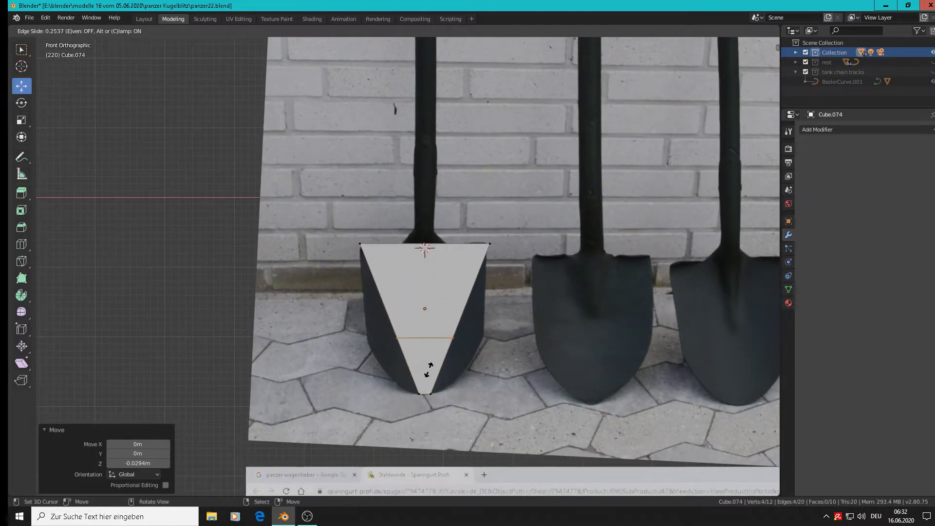
pyautogui.click(428, 371)
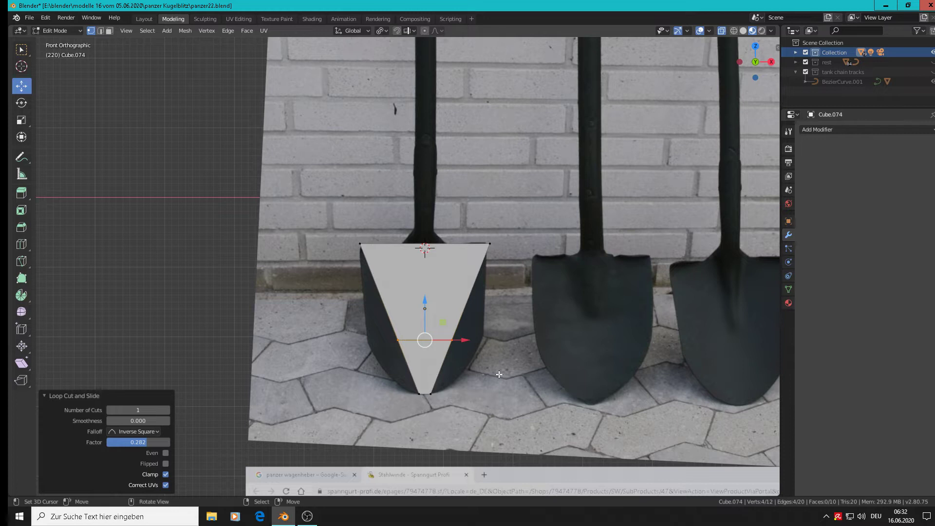
pyautogui.press('s')
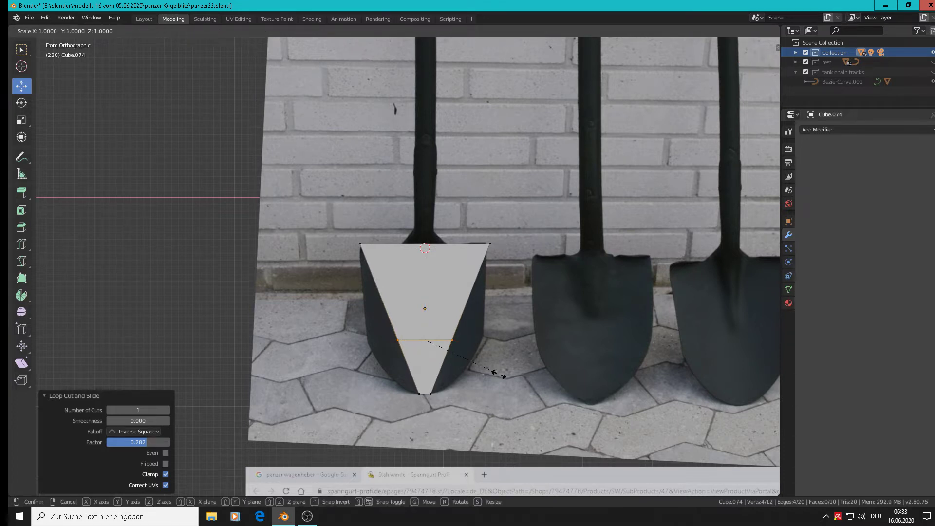
pyautogui.press('x')
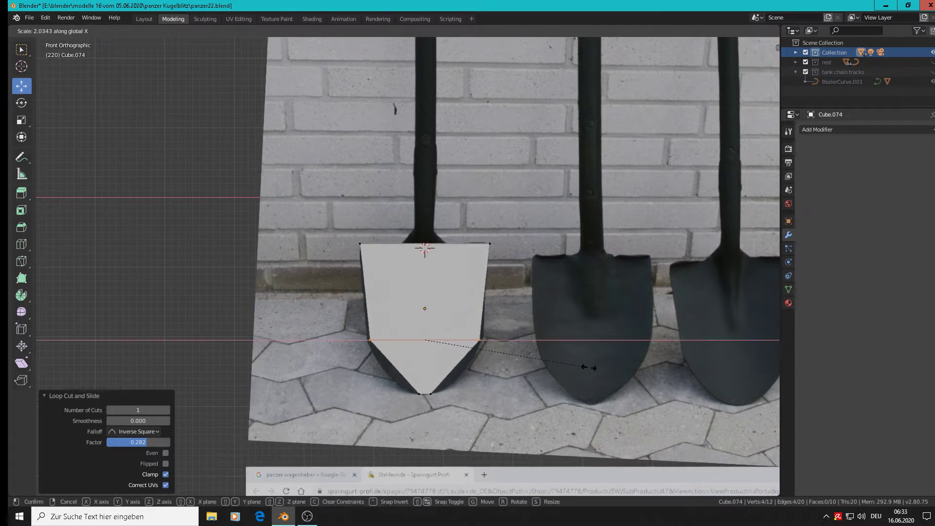
pyautogui.click(599, 364)
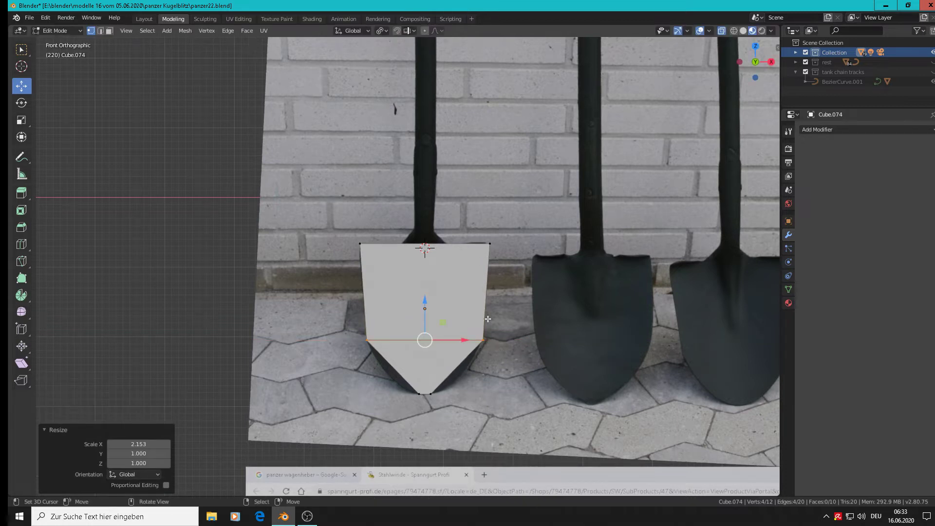
# - Add a centred horizontal loop cut in the blade's upper section and scale it to 1.085
pyautogui.hotkey('ctrl', 'r')
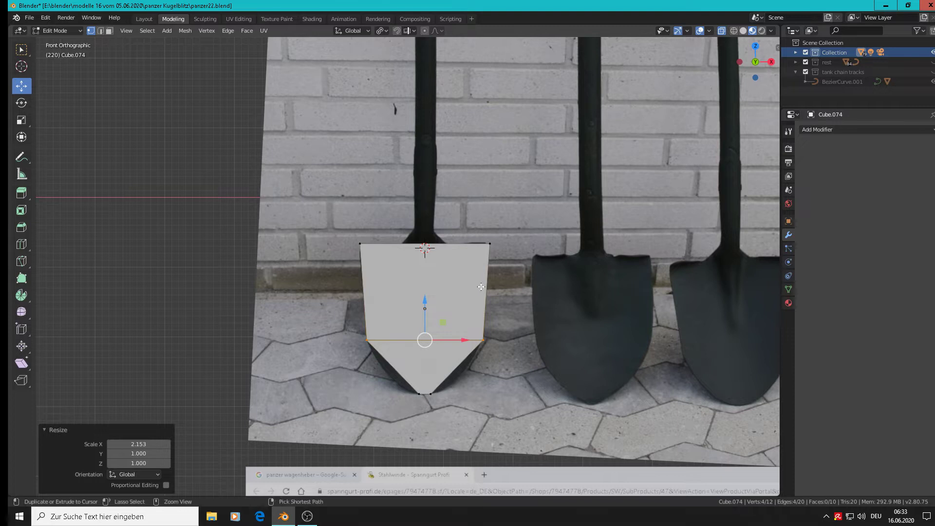
pyautogui.click(482, 288)
pyautogui.rightClick(517, 335)
pyautogui.press('s')
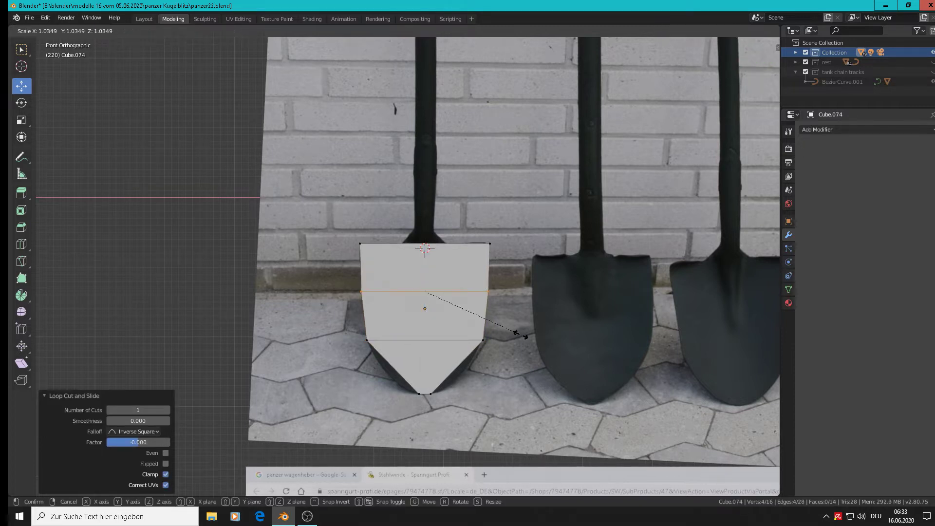
pyautogui.click(526, 336)
# - Bevel the upper section's loop with a width of 0.345 m and 2 segments to round the blade's sides
pyautogui.press('ctrl')
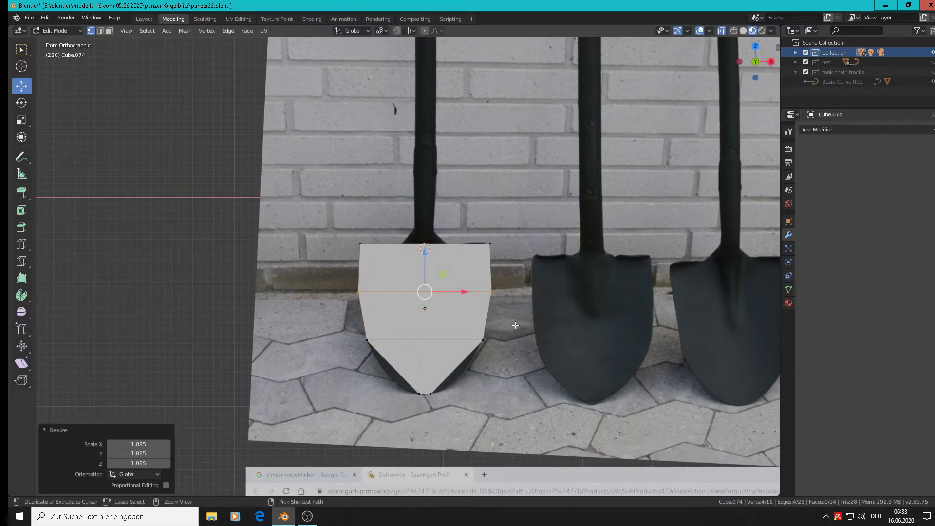
pyautogui.hotkey('ctrl', 'b')
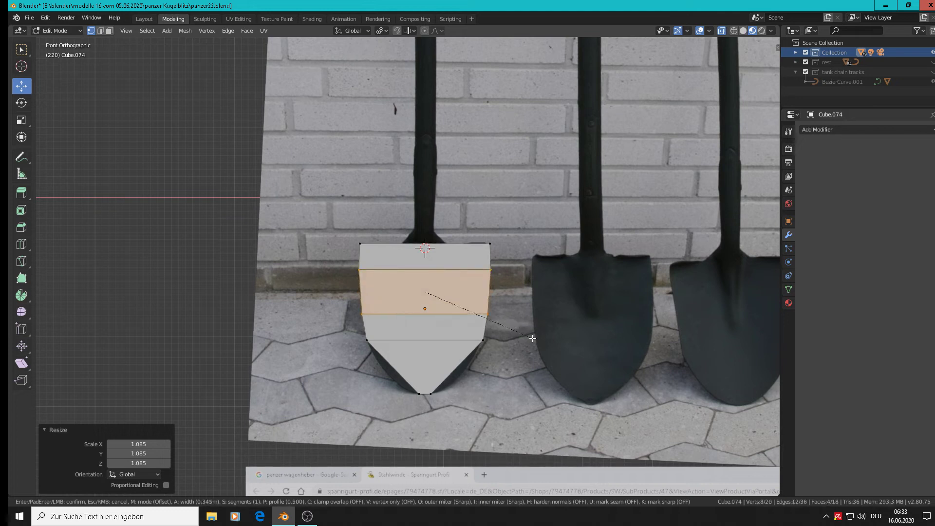
pyautogui.click(532, 338)
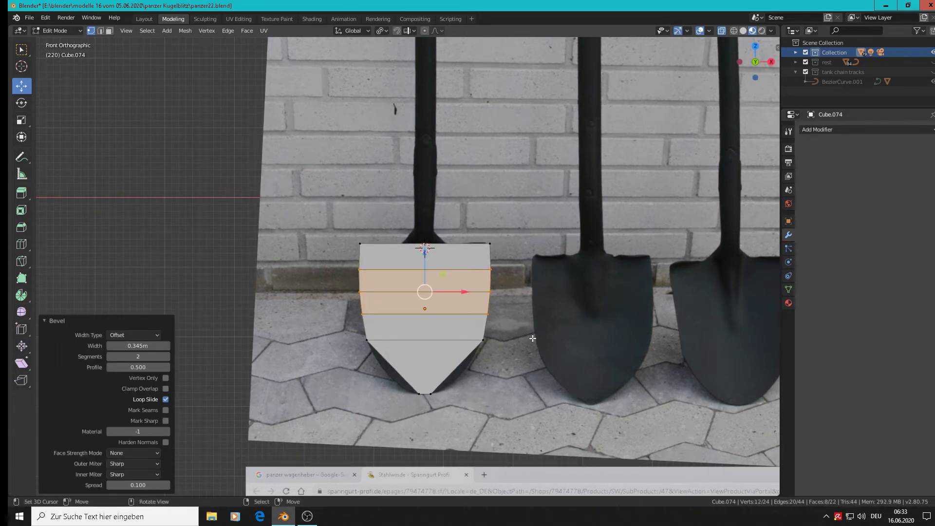
# - Add a centred horizontal loop cut in the blade's tip section and scale it to 1.416 to match the photographed outline
pyautogui.press('ctrl')
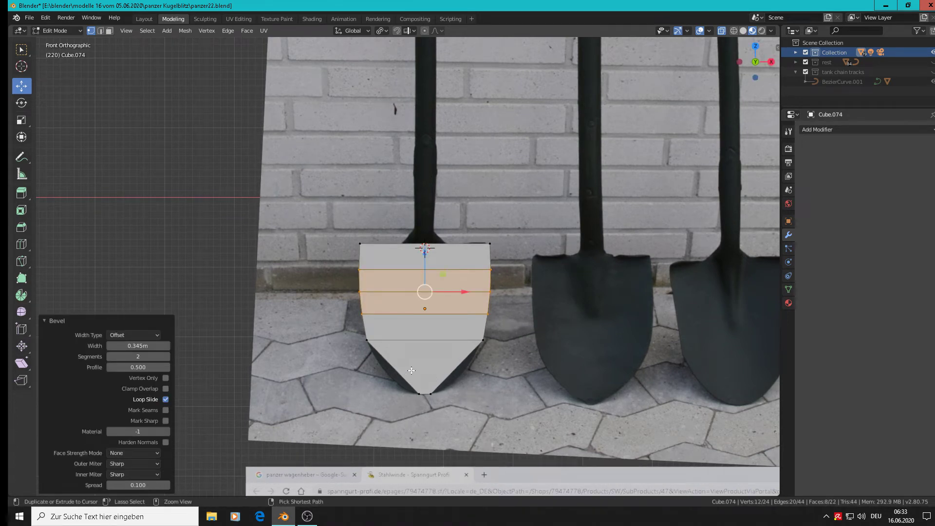
pyautogui.hotkey('ctrl', 'r')
pyautogui.click(411, 368)
pyautogui.press('s')
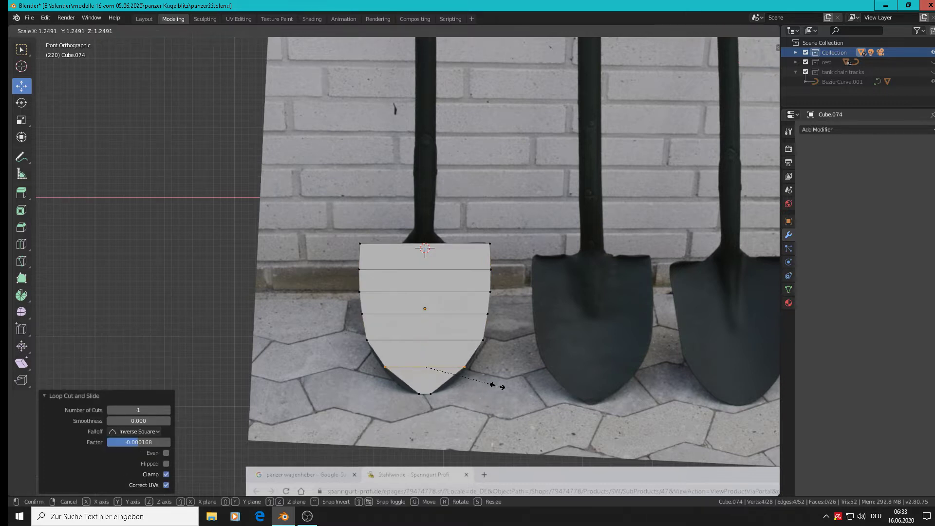
pyautogui.click(509, 383)
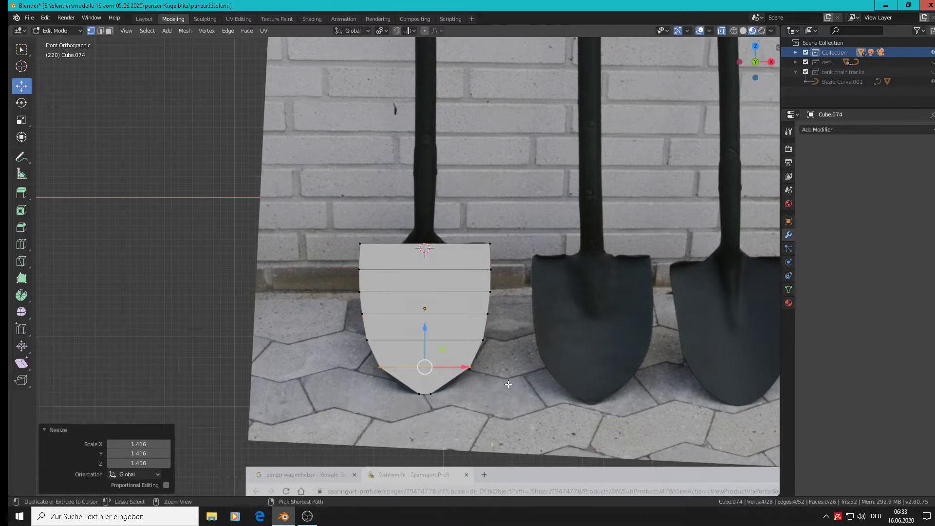
# - Bevel the tip section's widened horizontal loop with a width of about 0.173 m and 2 segments
pyautogui.hotkey('ctrl', 'b')
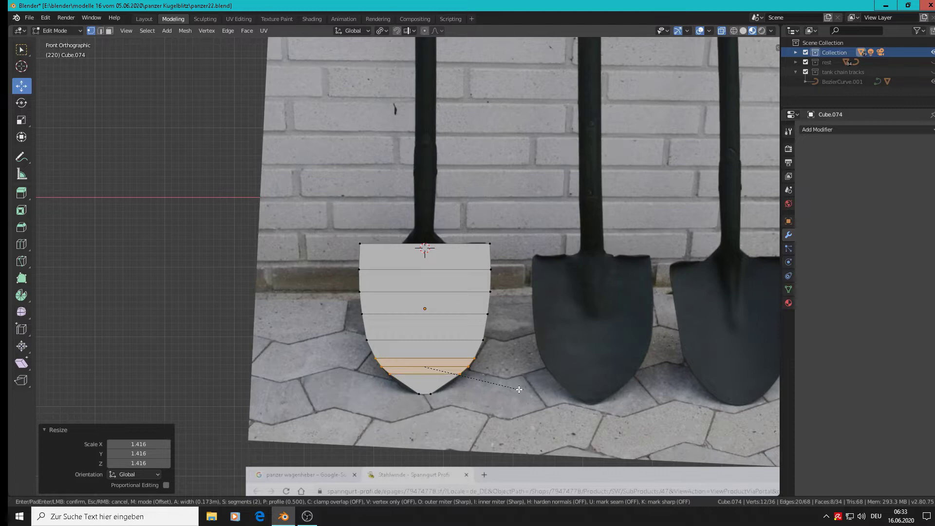
pyautogui.click(519, 390)
pyautogui.press('Tab')
pyautogui.moveTo(492, 363); pyautogui.dragTo(476, 347, button='middle')
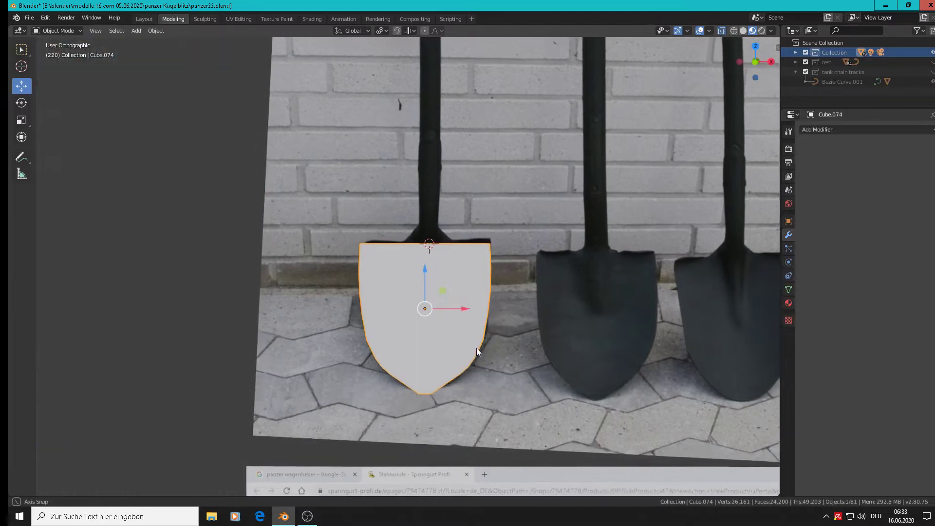
# - Add a centred vertical loop cut running the full length of the blade down to its tip
pyautogui.scroll(8, 438, 390)
pyautogui.press('Tab')
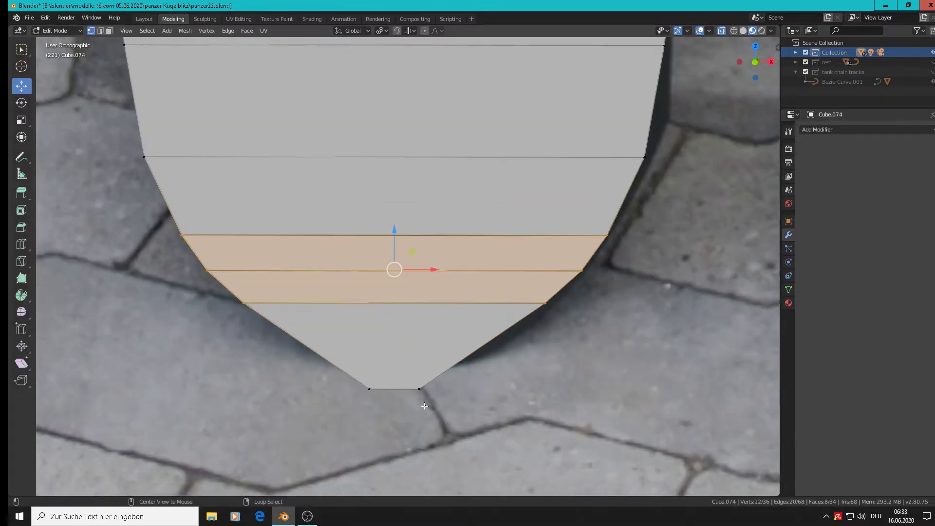
pyautogui.click(424, 405)
pyautogui.moveTo(424, 406); pyautogui.dragTo(405, 385, button='middle')
pyautogui.click(405, 386)
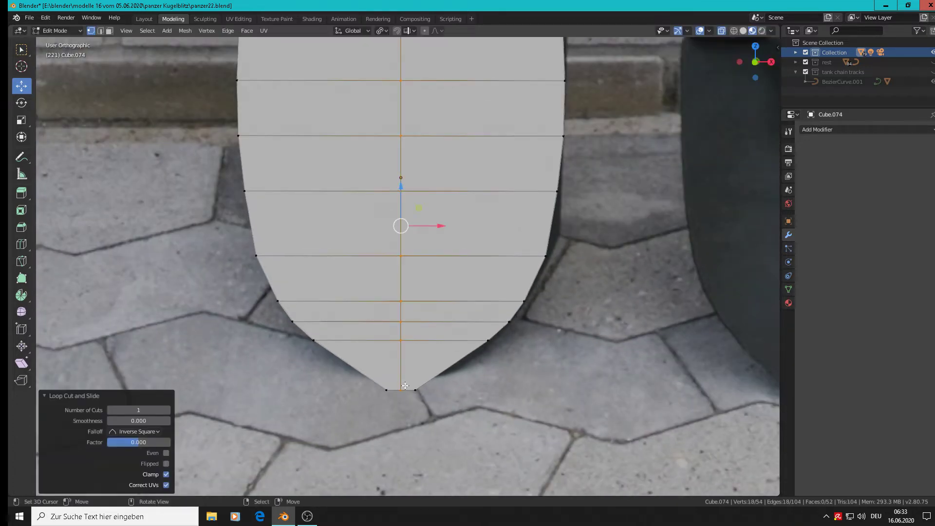
# - Move the two middle vertices at the blade's bottom tip by -0.00309 m along Z to form a point
pyautogui.click(405, 396)
pyautogui.press('c')
pyautogui.press('Escape')
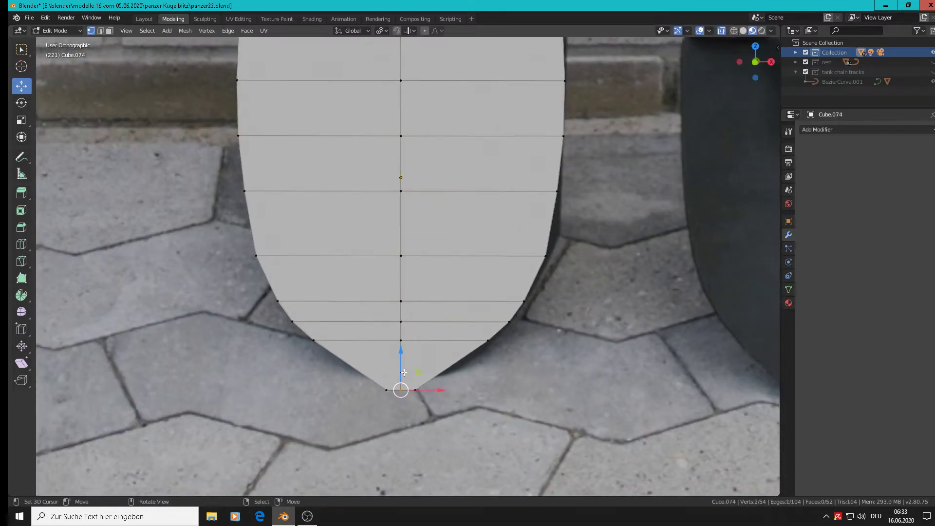
pyautogui.press('g')
pyautogui.press('z')
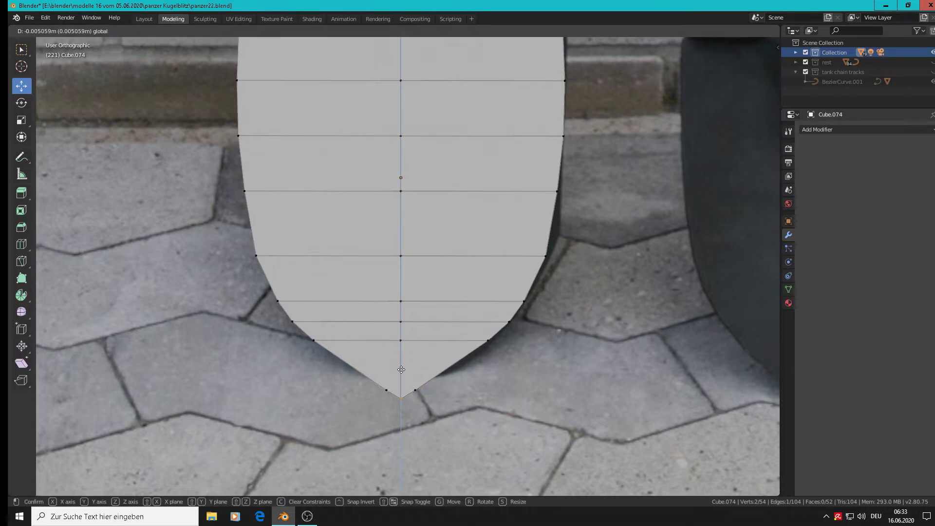
pyautogui.click(402, 367)
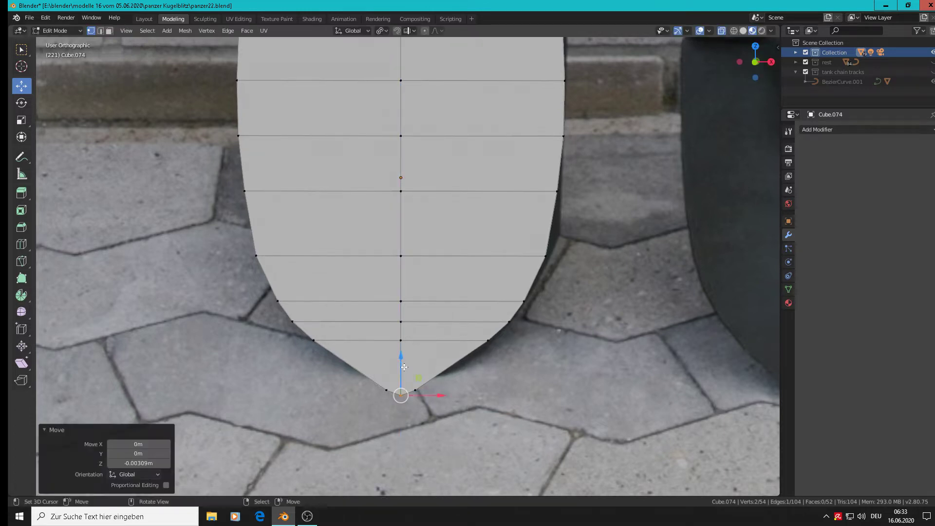
pyautogui.press('Tab')
pyautogui.scroll(-5, 421, 395)
pyautogui.scroll(-2, 426, 397)
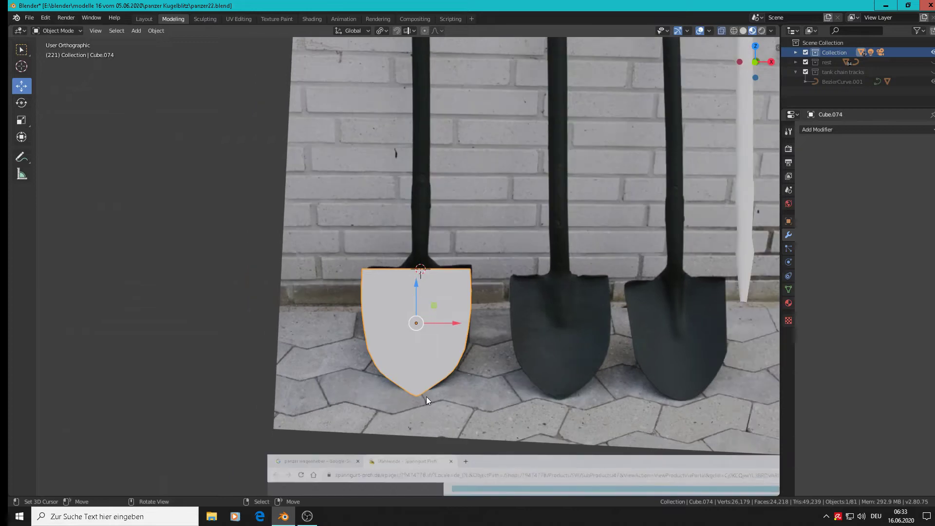
# - Select only the lowest horizontal loop above the tip and move it by -0.00437 m along Z
pyautogui.scroll(4, 425, 396)
pyautogui.press('Tab')
pyautogui.moveTo(414, 367); pyautogui.dragTo(416, 365)
pyautogui.press('Tab')
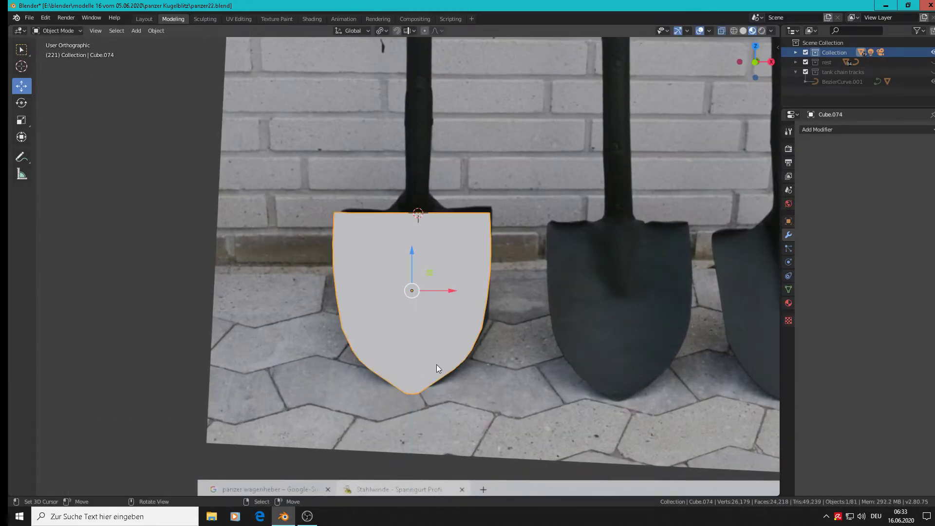
pyautogui.press('Tab')
pyautogui.scroll(1, 399, 380)
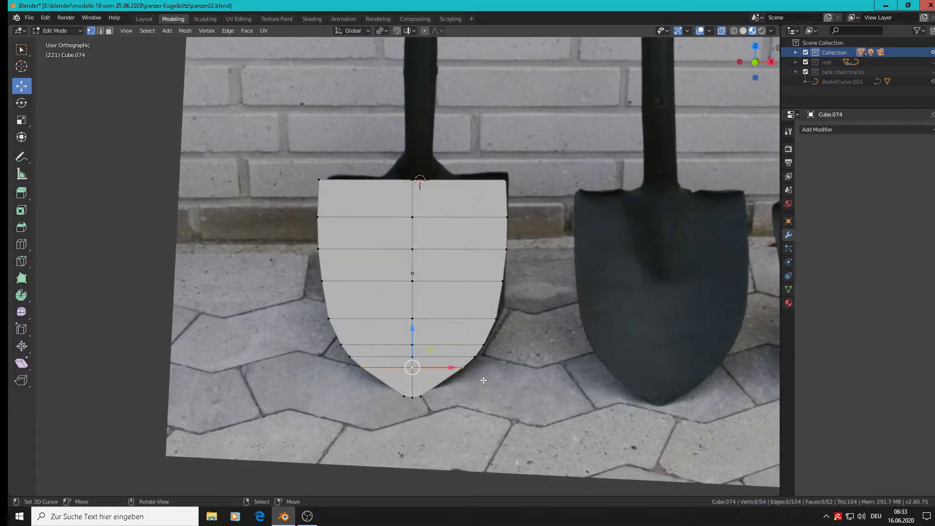
pyautogui.hotkey('alt', 'a')
pyautogui.press('b')
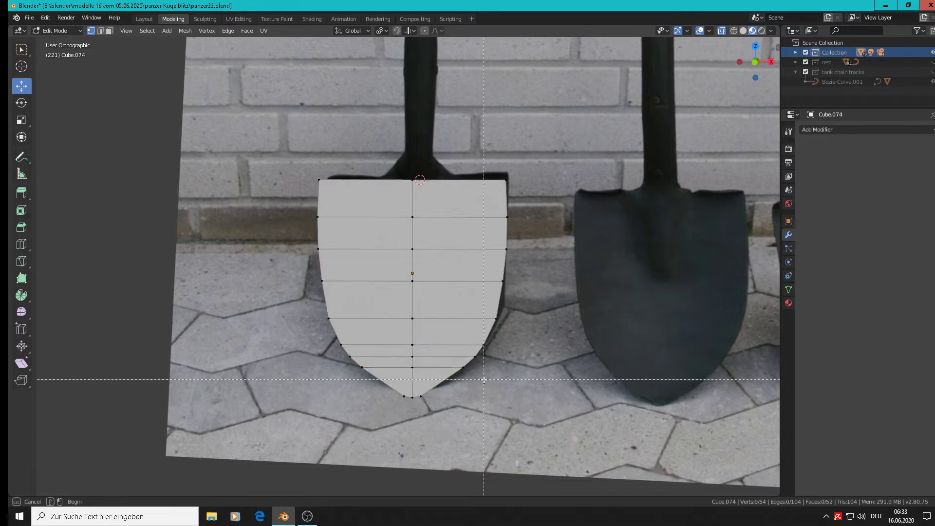
pyautogui.moveTo(356, 364); pyautogui.dragTo(356, 364)
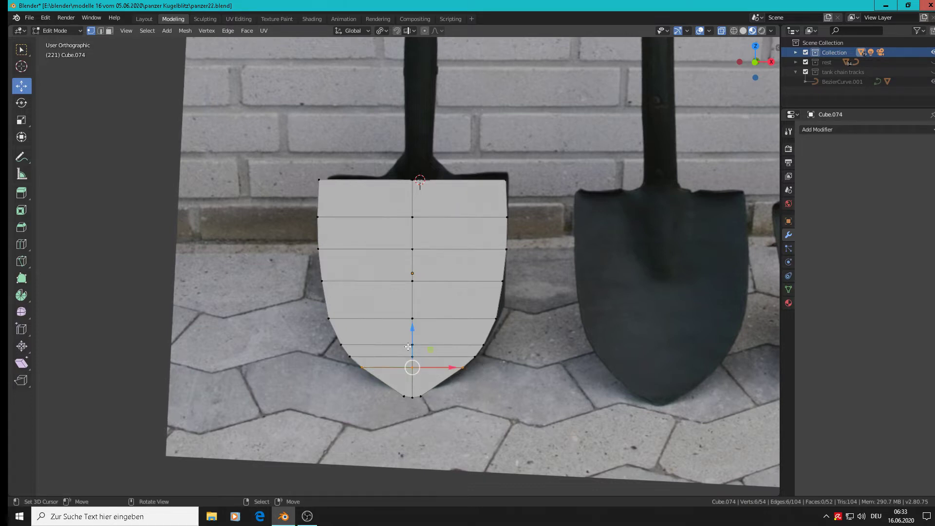
pyautogui.moveTo(408, 346); pyautogui.dragTo(414, 378)
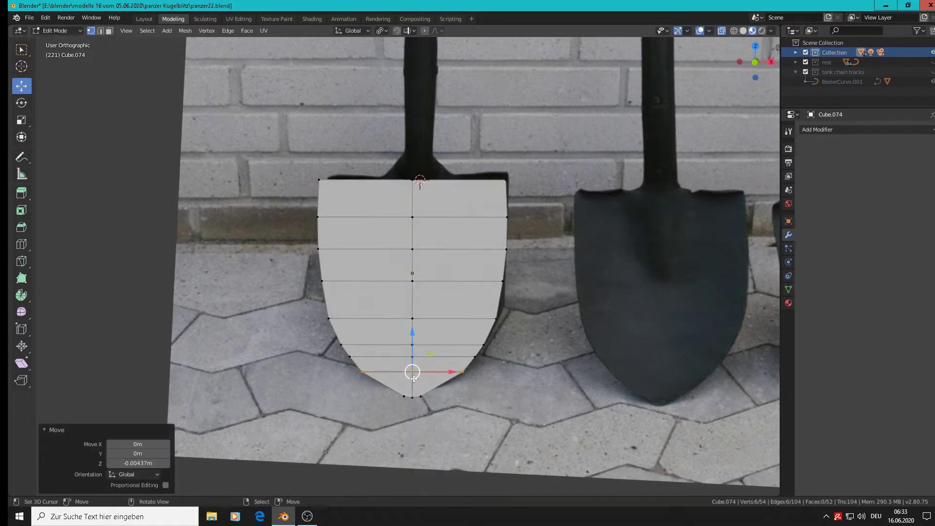
# - Add a centred horizontal loop cut between the lowest loop and the tip and scale it to about 1.188
pyautogui.hotkey('ctrl', 'r')
pyautogui.click(411, 388)
pyautogui.rightClick(412, 386)
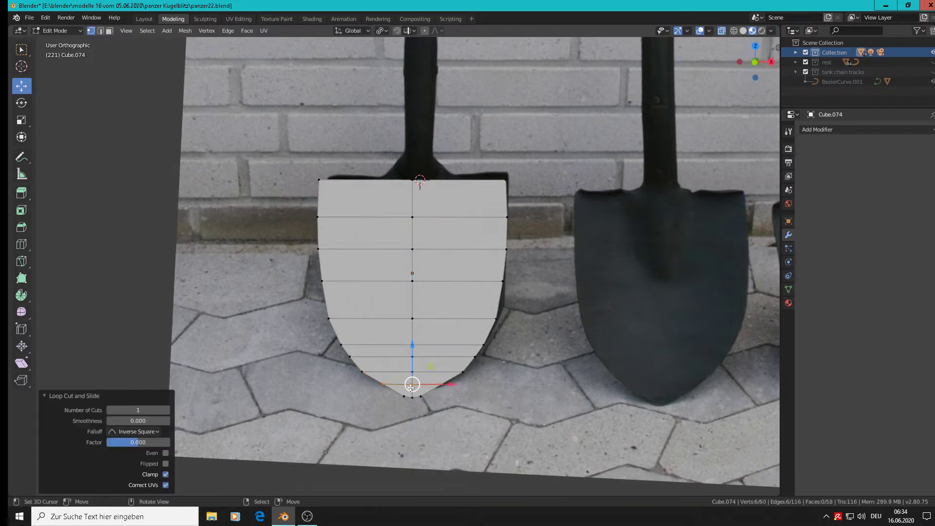
pyautogui.press('s')
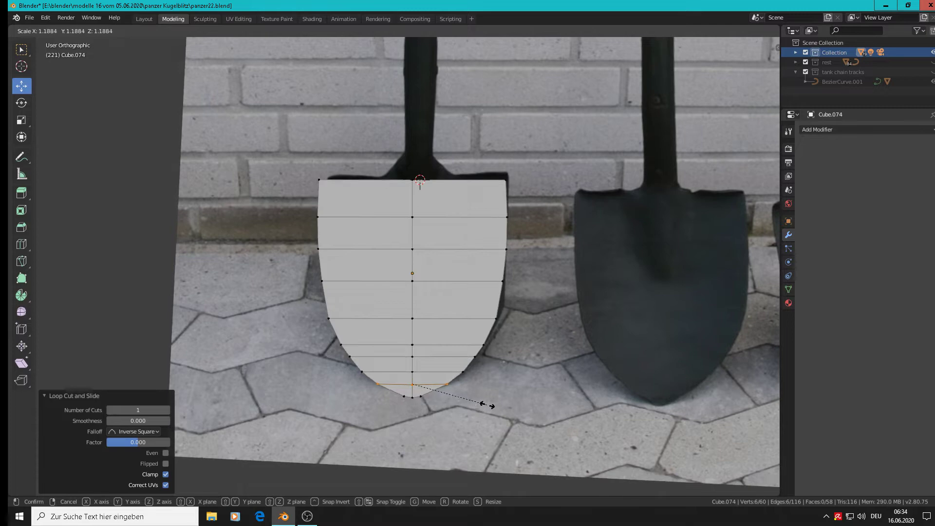
pyautogui.click(488, 404)
pyautogui.press('Tab')
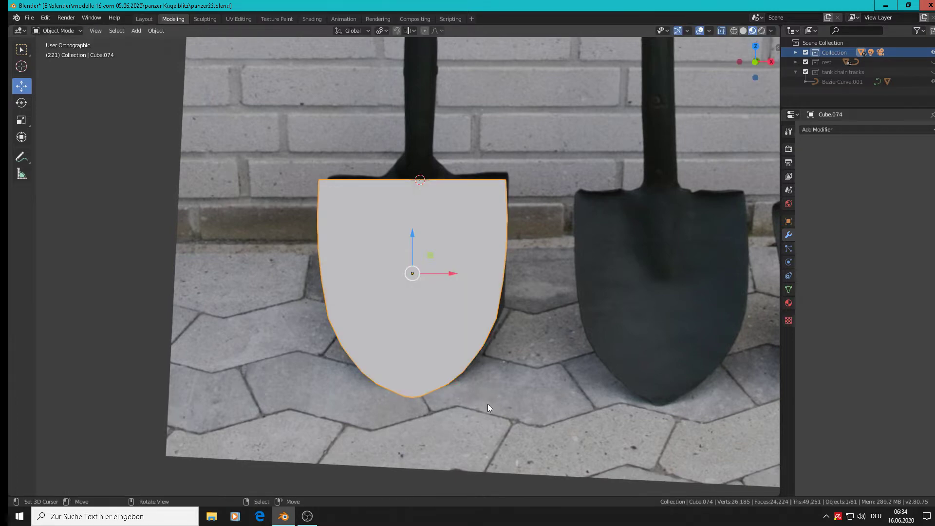
# - Add a centred vertical loop cut in each half of the blade, on both sides of the middle line
pyautogui.scroll(-4, 487, 404)
pyautogui.moveTo(486, 392); pyautogui.dragTo(473, 416, button='middle')
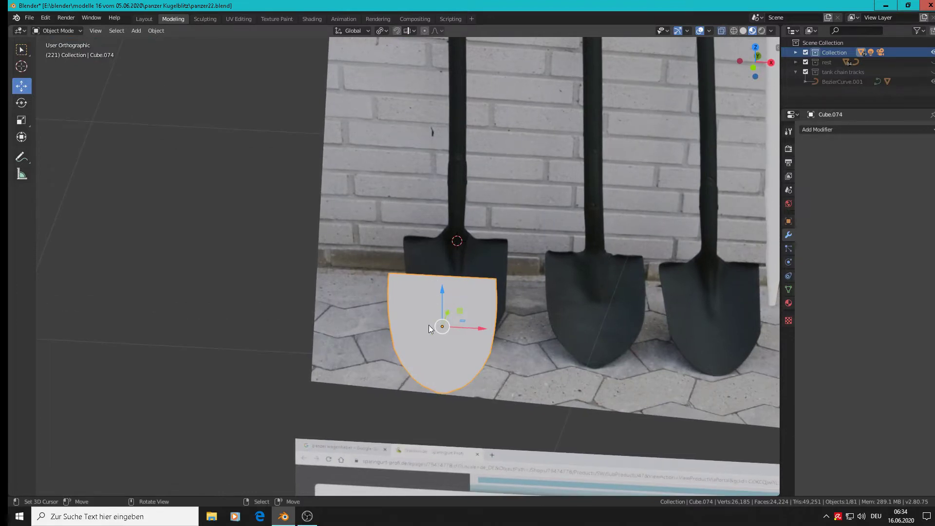
pyautogui.moveTo(457, 322); pyautogui.dragTo(482, 319, button='middle')
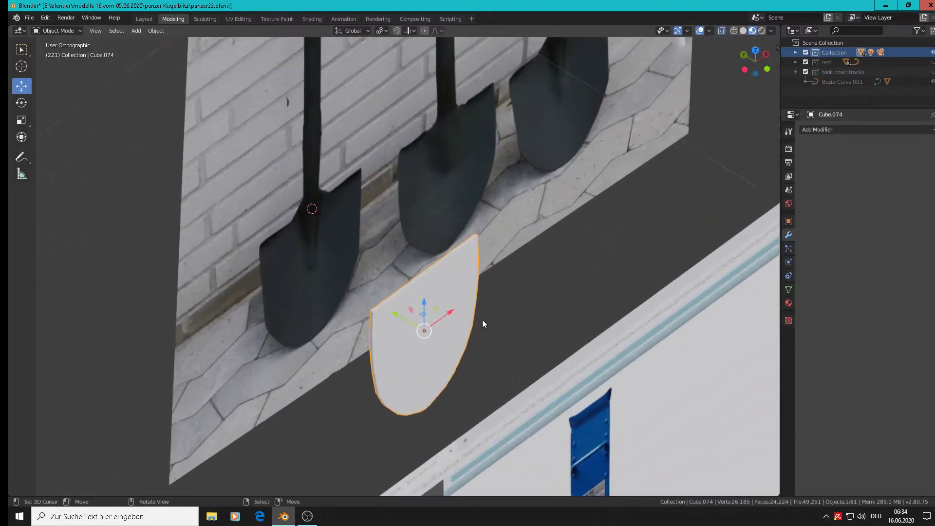
pyautogui.press('Tab')
pyautogui.scroll(2, 456, 313)
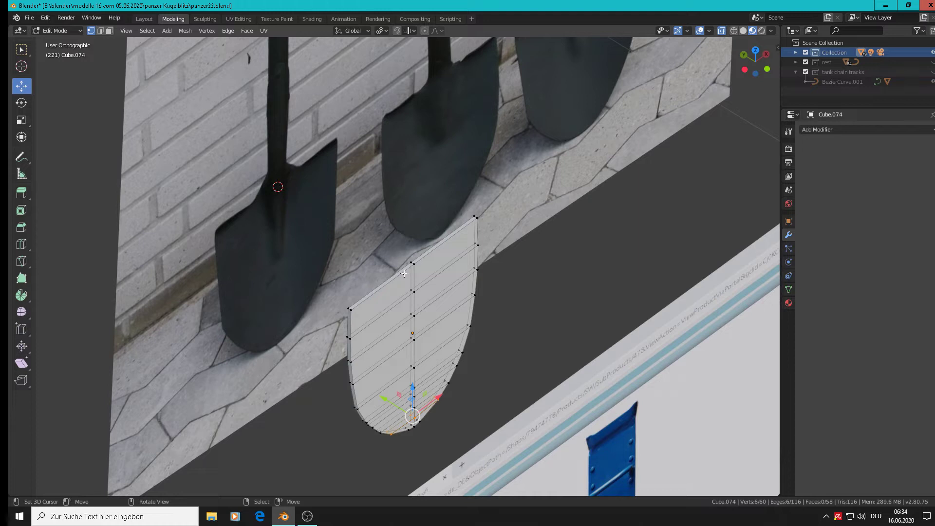
pyautogui.moveTo(396, 301); pyautogui.dragTo(362, 305, button='middle')
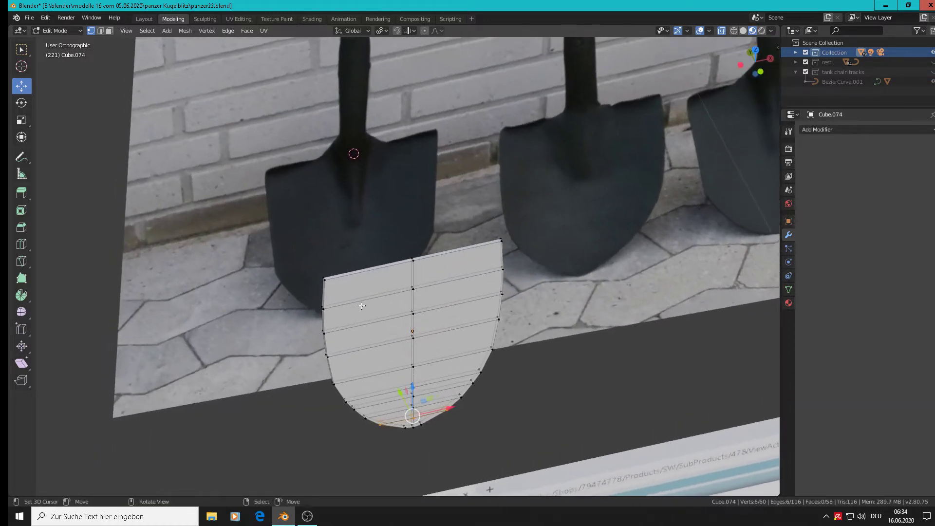
pyautogui.hotkey('ctrl', 'r')
pyautogui.click(366, 284)
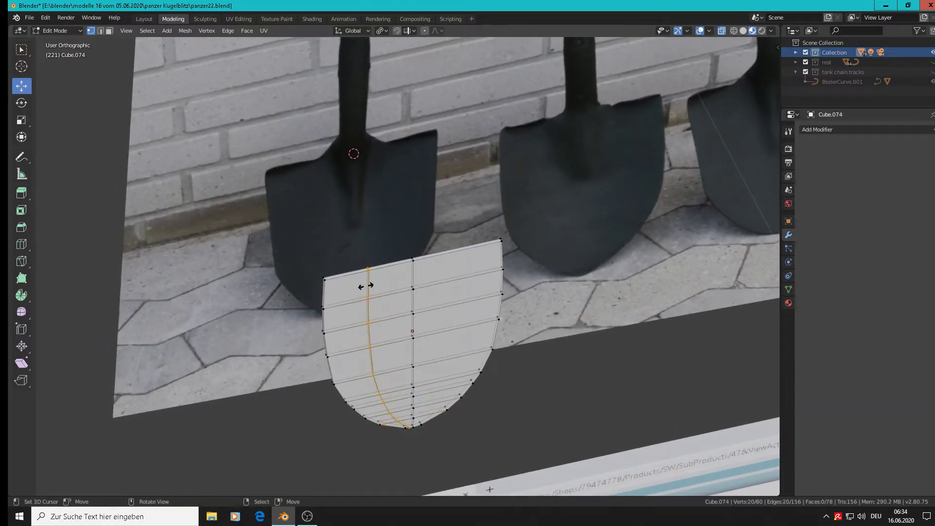
pyautogui.rightClick(447, 257)
pyautogui.hotkey('ctrl', 'r')
pyautogui.click(461, 252)
pyautogui.rightClick(432, 283)
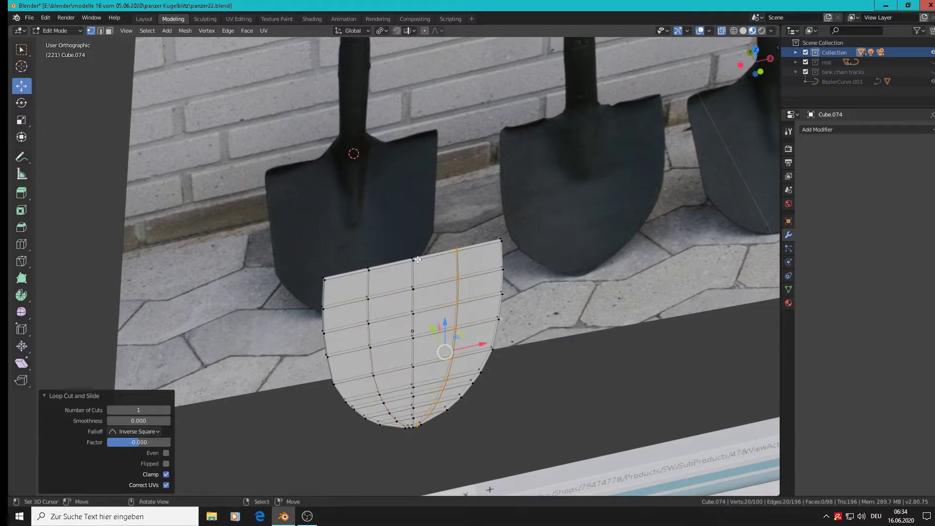
# - Move the upper vertices of the blade's middle line about 0.021 m along Y with smooth proportional editing at size 0.12
pyautogui.hotkey('alt', 'a')
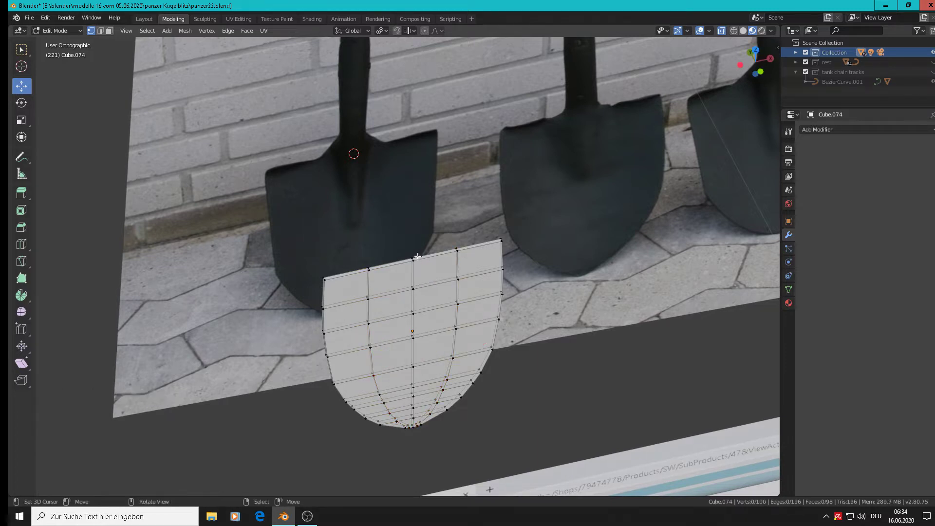
pyautogui.press('c')
pyautogui.moveTo(414, 258); pyautogui.dragTo(412, 352)
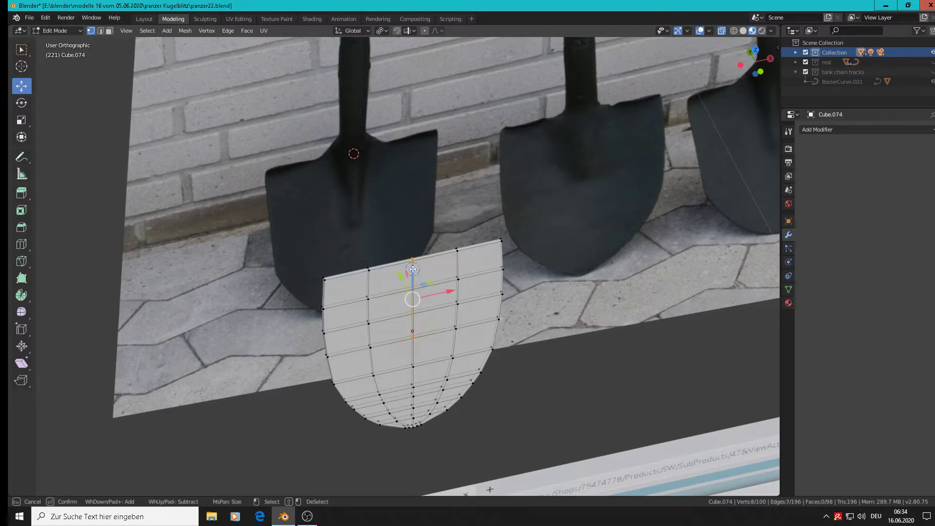
pyautogui.rightClick(425, 325)
pyautogui.moveTo(440, 268); pyautogui.dragTo(469, 271, button='middle')
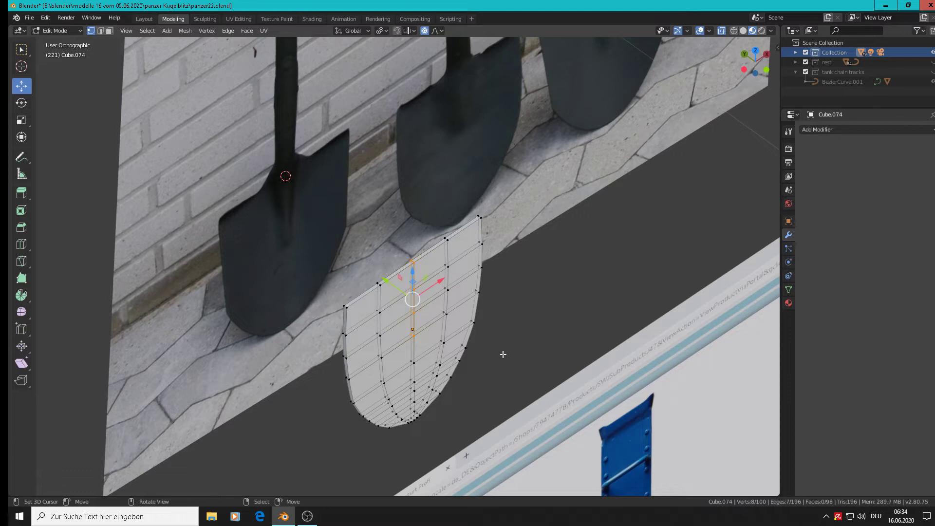
pyautogui.press('g')
pyautogui.press('y')
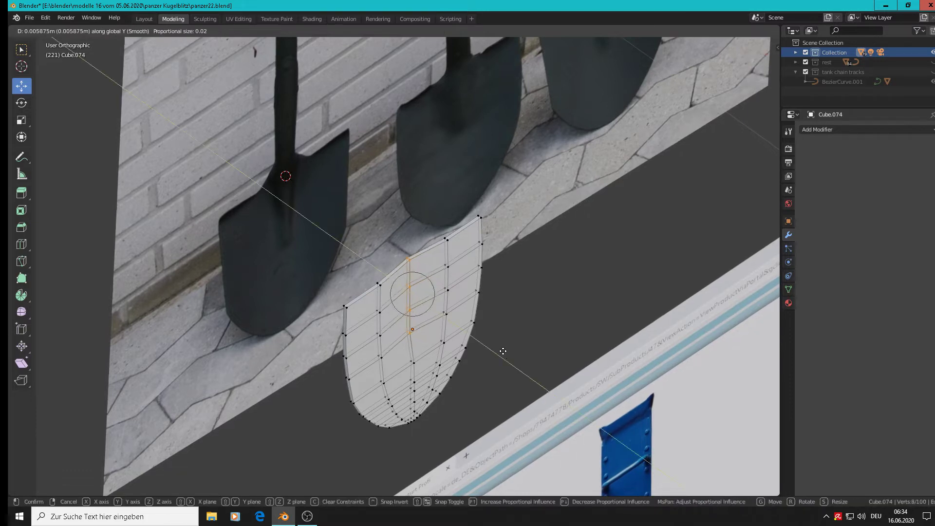
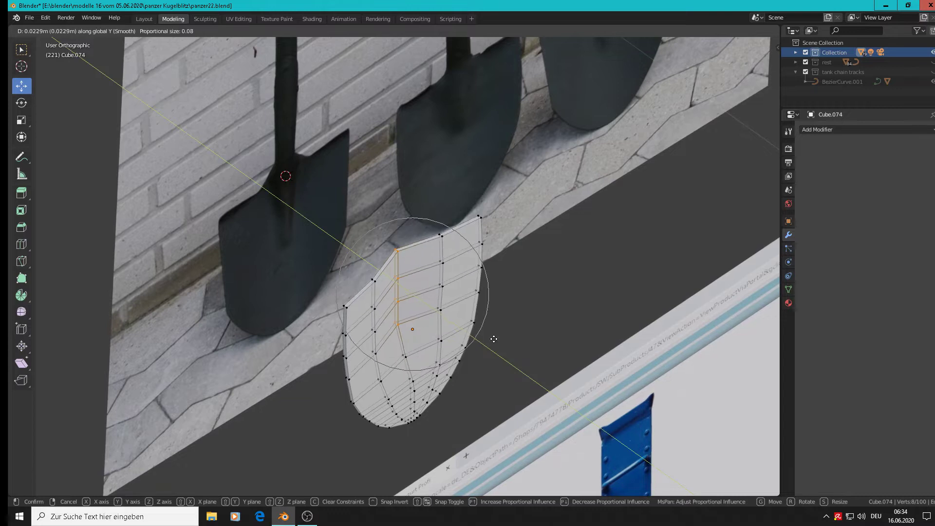
pyautogui.scroll(-4, 492, 336)
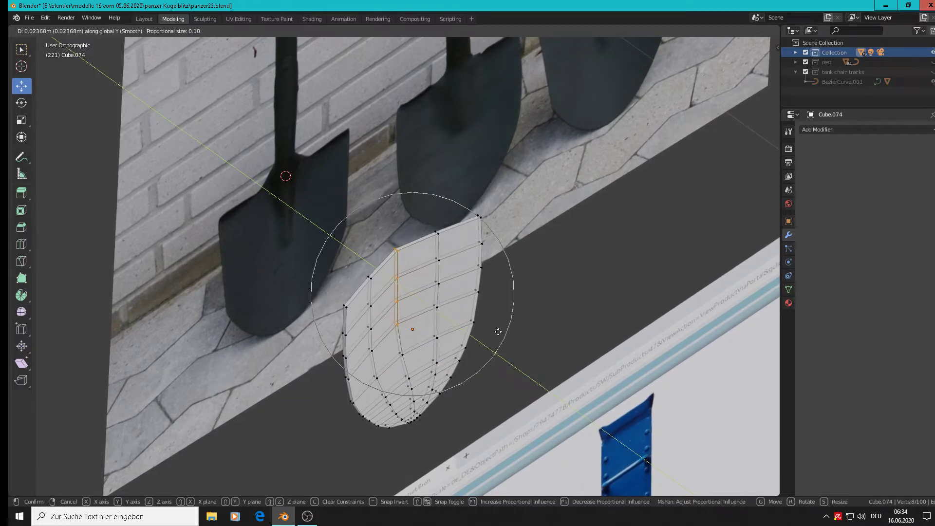
pyautogui.scroll(-2, 501, 334)
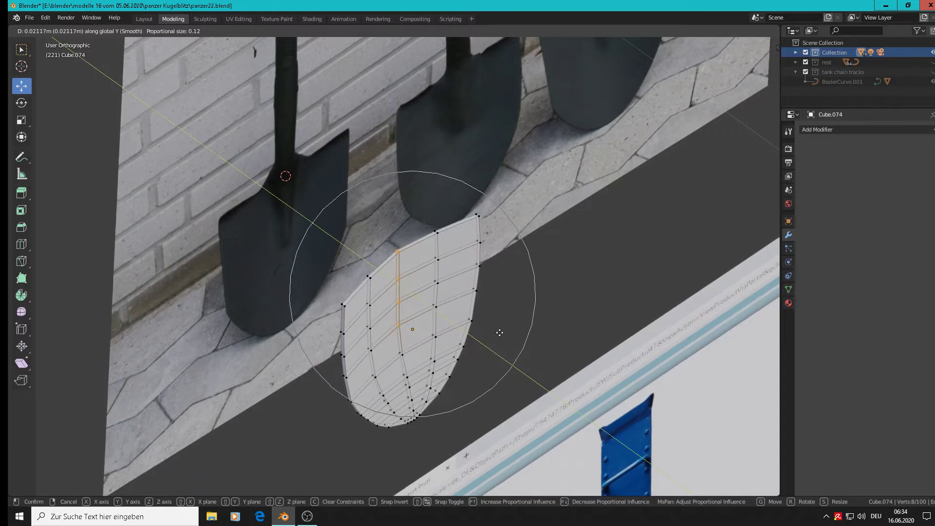
pyautogui.click(496, 330)
pyautogui.moveTo(497, 331); pyautogui.dragTo(476, 310, button='middle')
pyautogui.press('Tab')
pyautogui.moveTo(507, 352); pyautogui.dragTo(478, 331, button='middle')
pyautogui.scroll(-4, 492, 320)
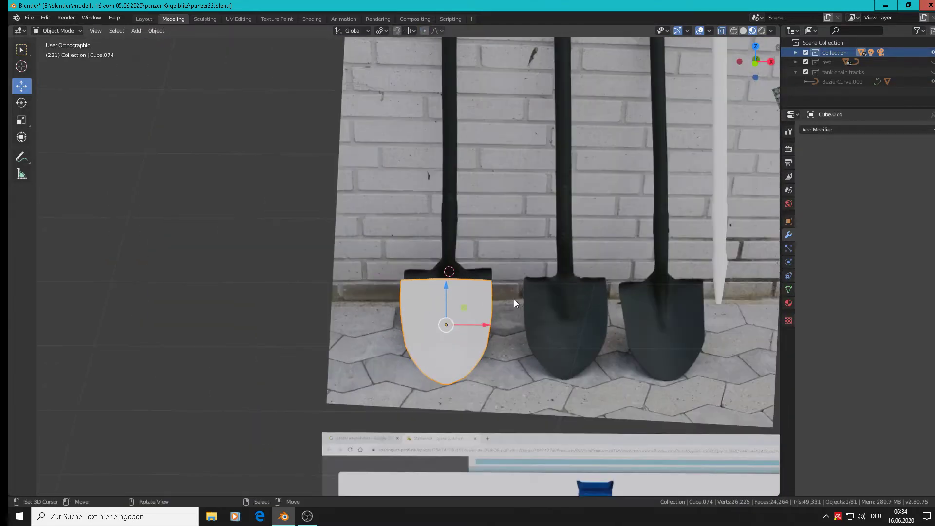
# - Select the edges along both sides and the top of the blade's front face in the mesh
pyautogui.moveTo(513, 299); pyautogui.dragTo(540, 315, button='middle')
pyautogui.scroll(2, 514, 305)
pyautogui.press('Tab')
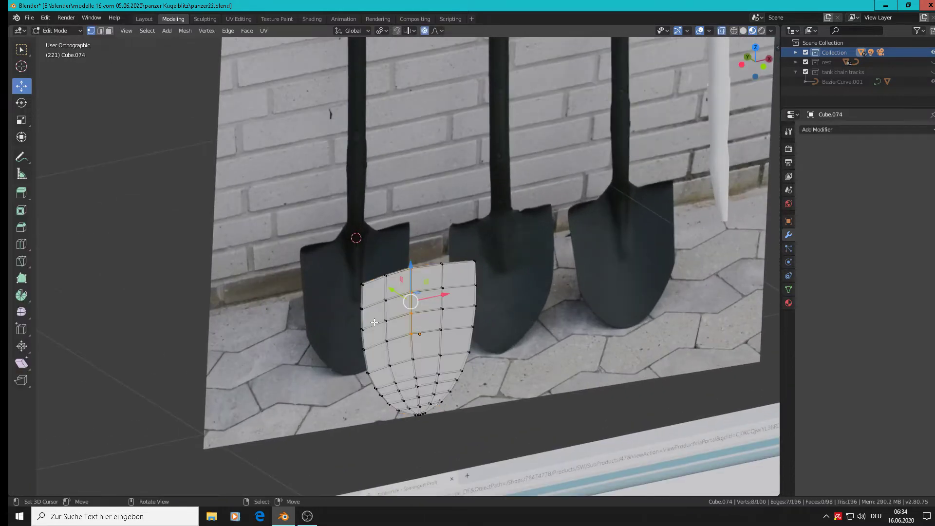
pyautogui.scroll(6, 379, 294)
pyautogui.keyDown('alt'); pyautogui.click(377, 287); pyautogui.keyUp('alt')
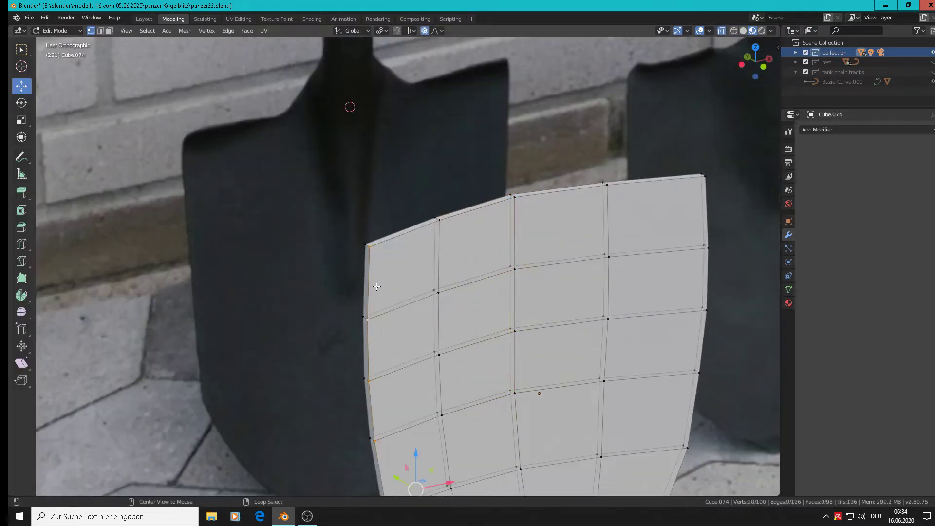
pyautogui.keyDown('alt'); pyautogui.keyDown('shift'); pyautogui.click(709, 227); pyautogui.keyUp('shift'); pyautogui.keyUp('alt')
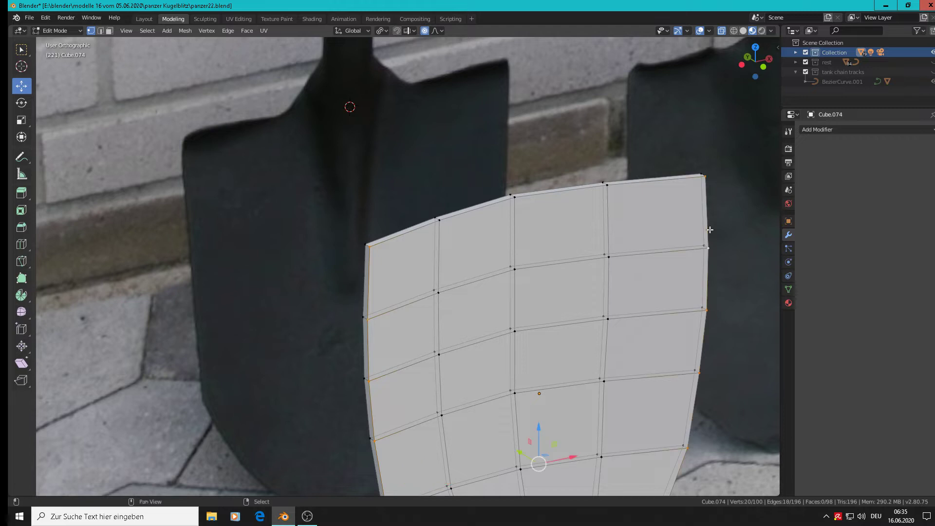
pyautogui.scroll(-2, 714, 281)
pyautogui.keyDown('shift'); pyautogui.moveTo(731, 344); pyautogui.dragTo(607, 259, button='middle'); pyautogui.keyUp('shift')
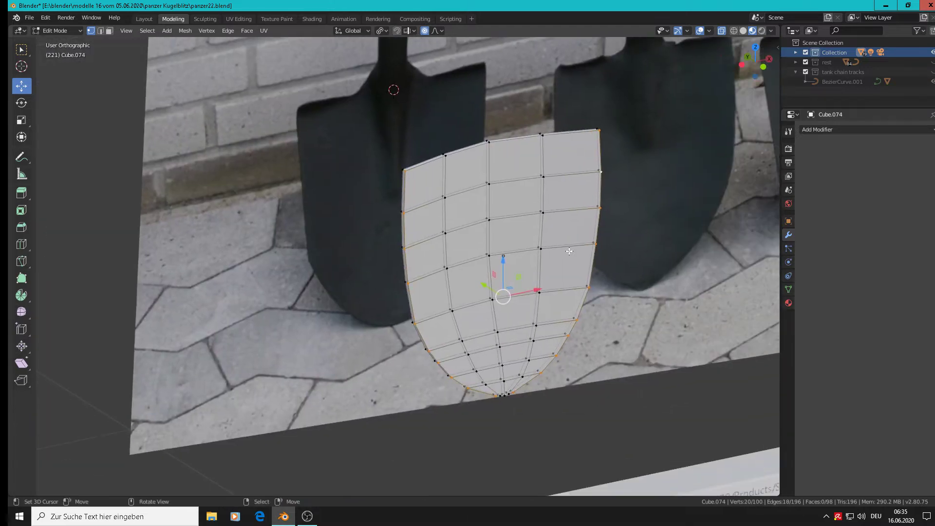
pyautogui.scroll(2, 540, 234)
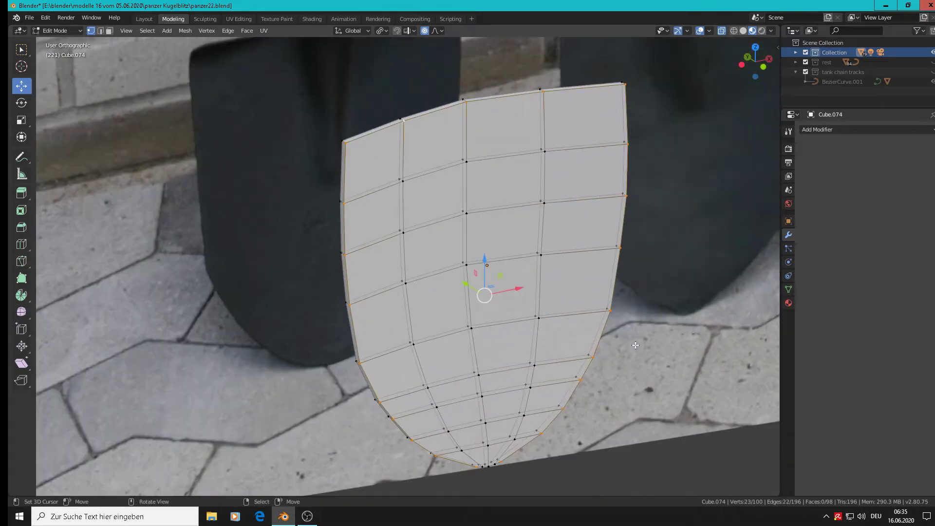
# - Apply the blade's rotation and scale, keeping the outline edges selected in the mesh
pyautogui.hotkey('ctrl', 'b')
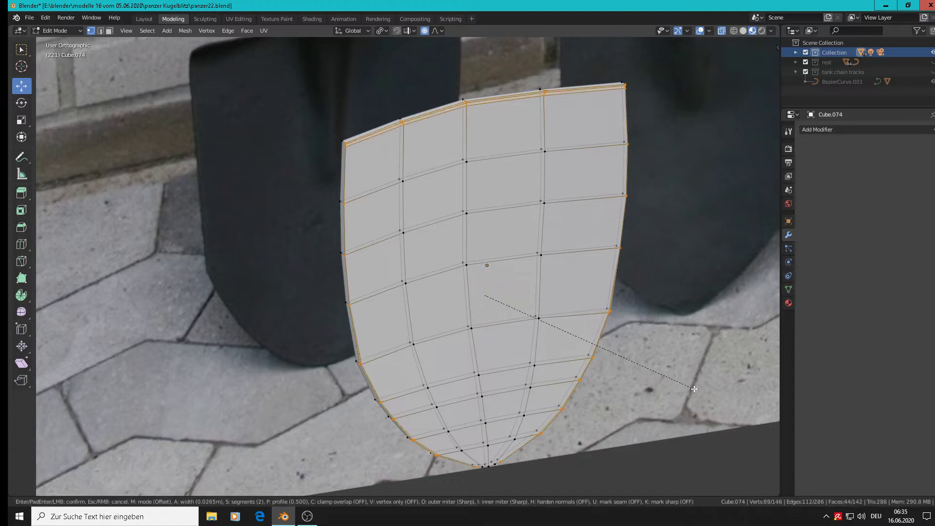
pyautogui.press('Escape')
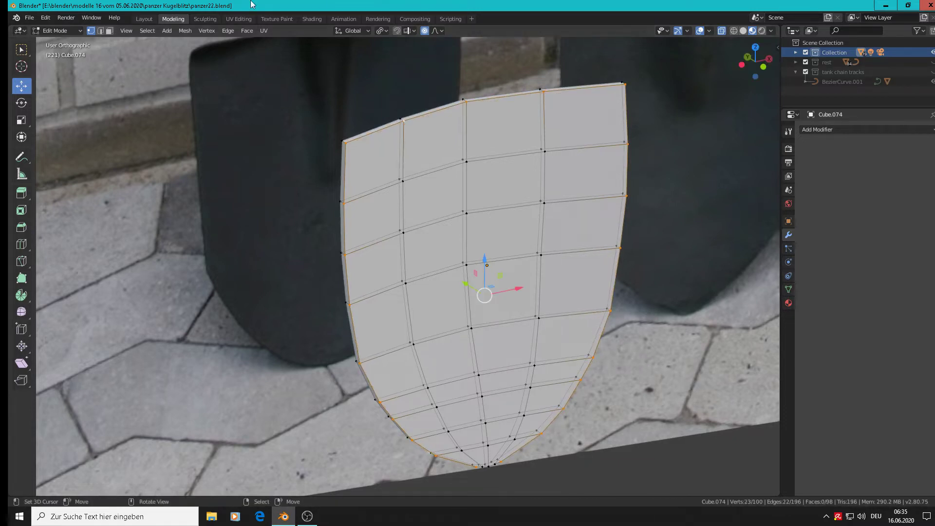
pyautogui.press('Tab')
pyautogui.click(155, 32)
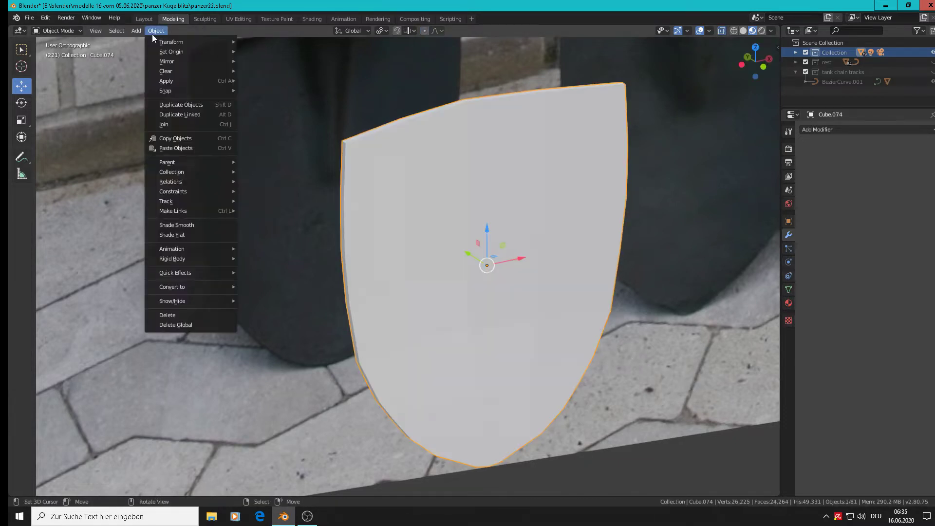
pyautogui.moveTo(175, 83)
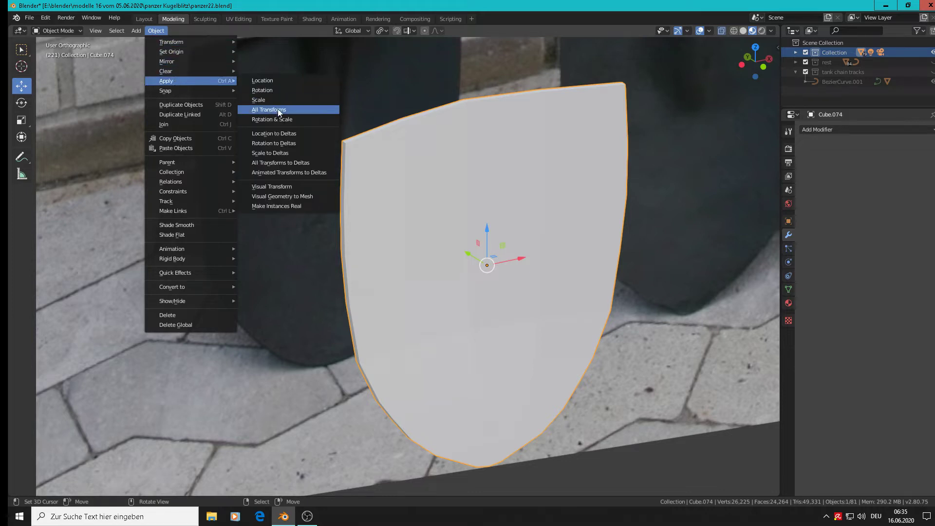
pyautogui.click(287, 119)
pyautogui.press('Tab')
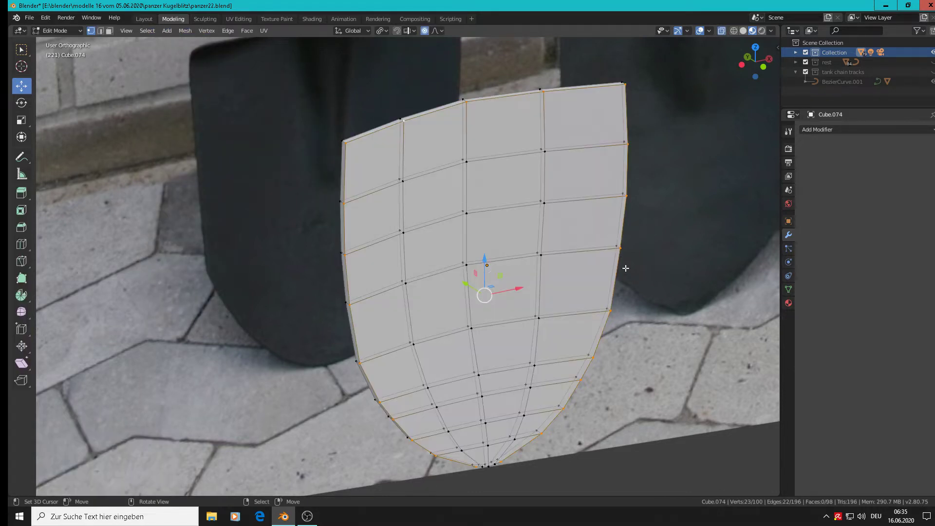
# - Bevel the selected front outline edges of the blade by 0.00156 m with one segment
pyautogui.hotkey('ctrl', 'b')
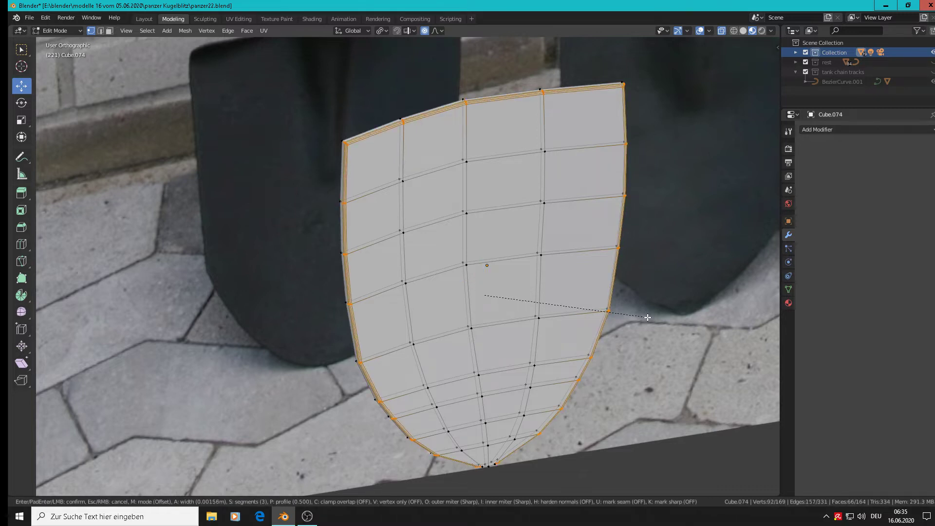
pyautogui.scroll(-2, 647, 317)
pyautogui.click(648, 317)
# - Select the outline edges around the blade's opposite face, including both sides, the top and the short edges at the tip
pyautogui.moveTo(647, 317); pyautogui.dragTo(428, 182, button='middle')
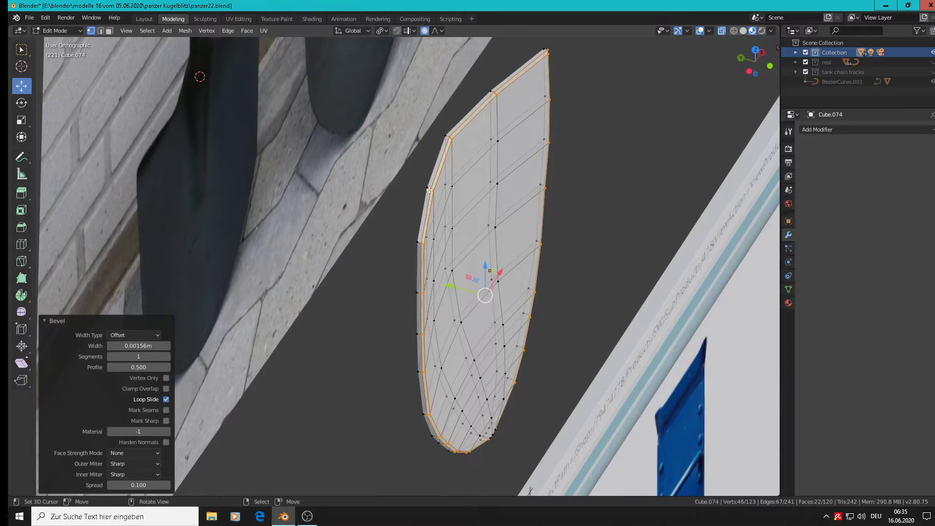
pyautogui.keyDown('alt'); pyautogui.click(423, 197); pyautogui.keyUp('alt')
pyautogui.moveTo(423, 198)
pyautogui.mouseDown(button='middle')
pyautogui.moveTo(447, 200)
pyautogui.moveTo(423, 205)
pyautogui.mouseUp(button='middle')
pyautogui.keyDown('alt'); pyautogui.keyDown('shift'); pyautogui.rightClick(409, 266); pyautogui.keyUp('shift'); pyautogui.keyUp('alt')
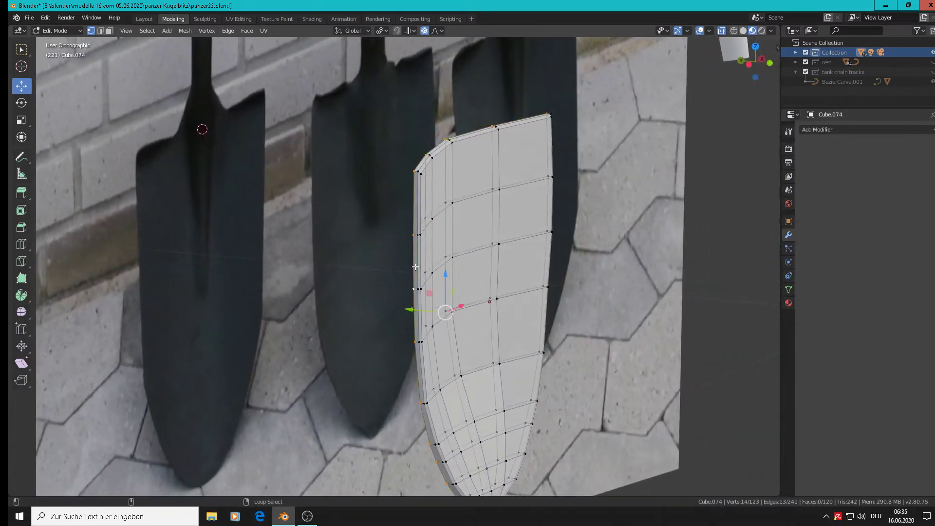
pyautogui.moveTo(536, 262); pyautogui.dragTo(574, 289, button='middle')
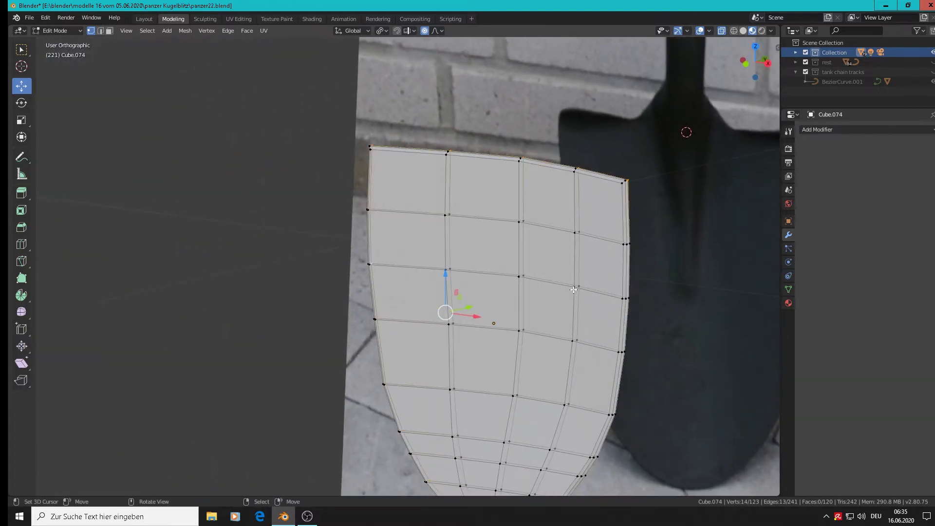
pyautogui.moveTo(644, 274); pyautogui.dragTo(632, 210, button='middle')
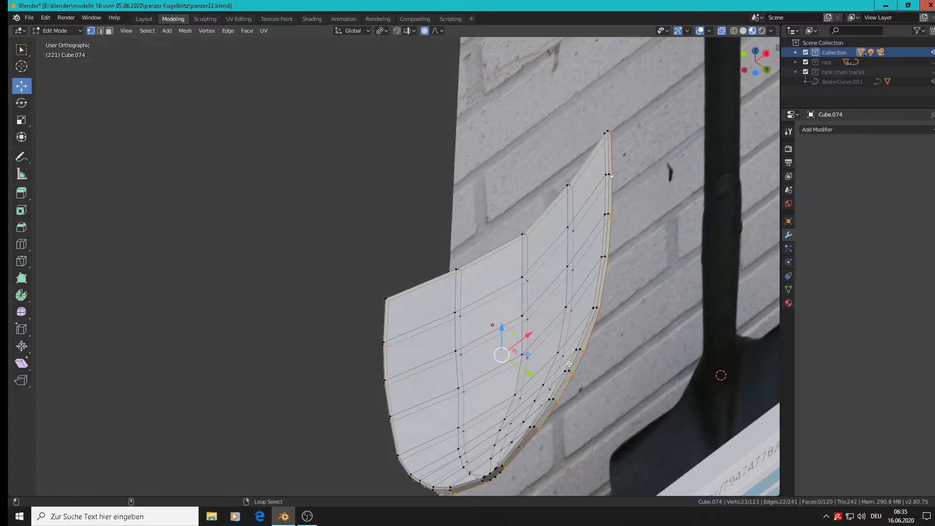
pyautogui.keyDown('shift'); pyautogui.moveTo(557, 399); pyautogui.dragTo(615, 269, button='middle'); pyautogui.keyUp('shift')
pyautogui.scroll(8, 563, 336)
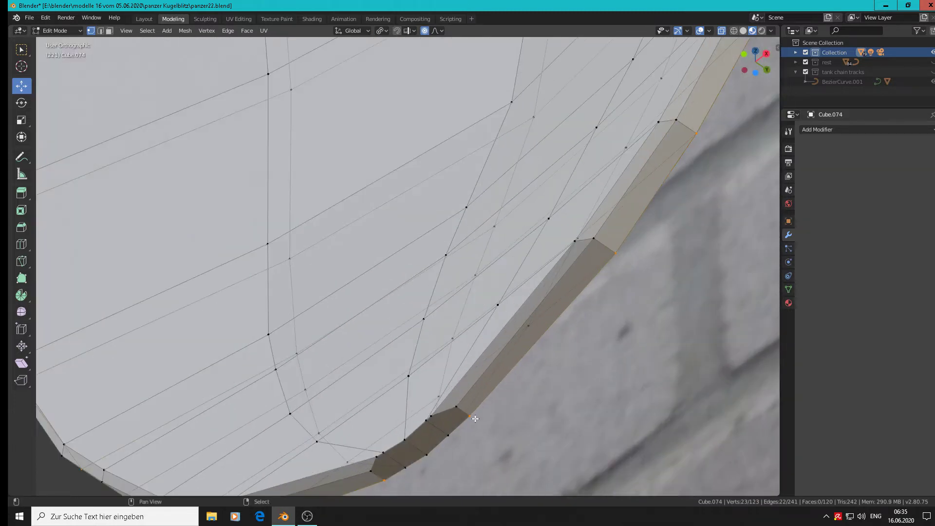
pyautogui.scroll(-6, 487, 428)
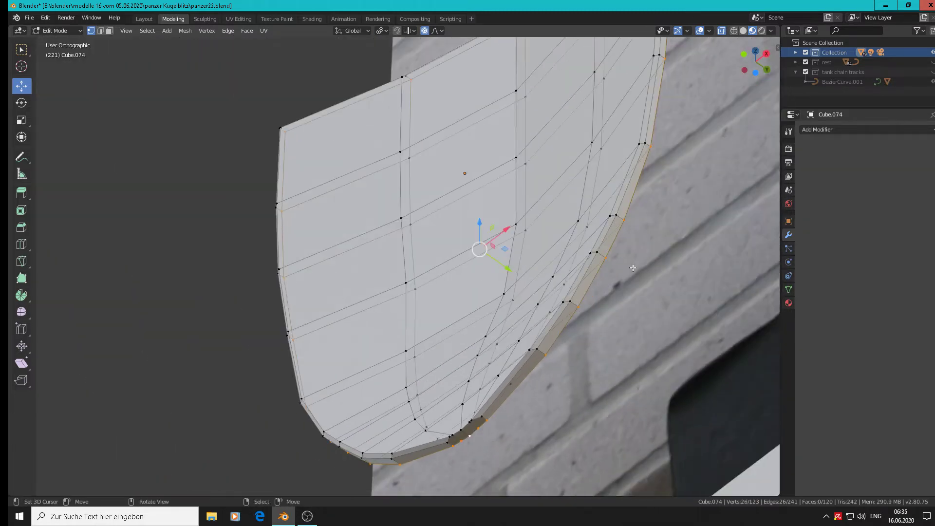
# - Bevel the selected rear outline edges by about 0.0012 m with one segment and finish editing the blade's mesh
pyautogui.moveTo(633, 267); pyautogui.dragTo(582, 378, button='middle')
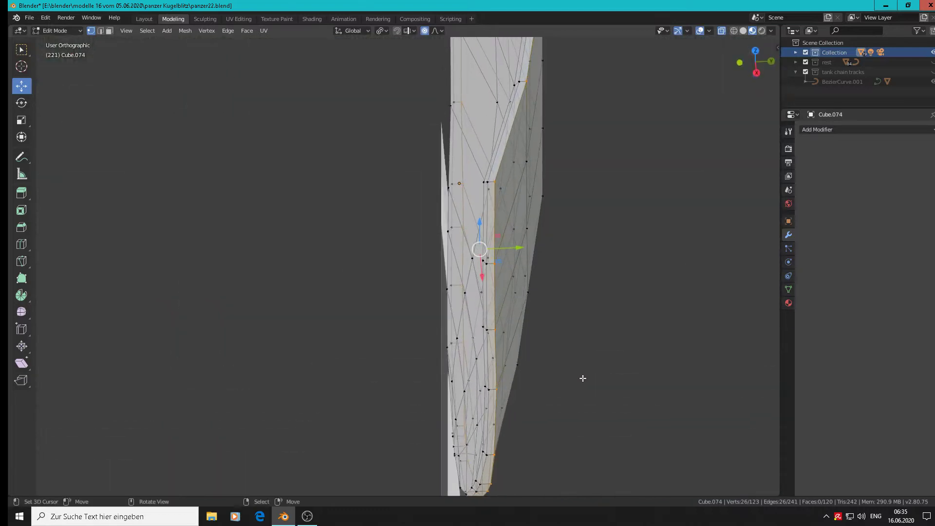
pyautogui.hotkey('ctrl', 'b')
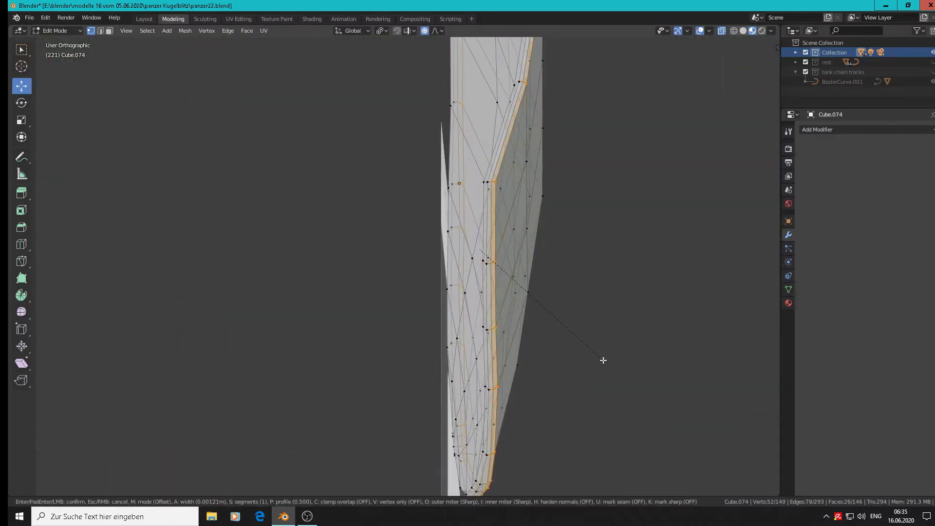
pyautogui.click(601, 359)
pyautogui.scroll(-4, 601, 359)
pyautogui.press('Tab')
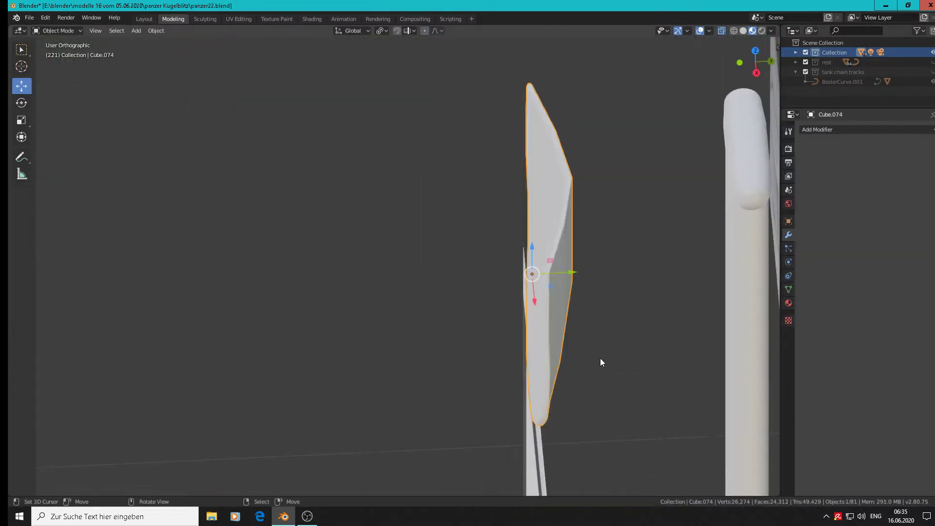
# - In the front view, move the blade 0.554 m along X beneath the modelled white shovel handle
pyautogui.moveTo(601, 359); pyautogui.dragTo(382, 302, button='middle')
pyautogui.scroll(-4, 671, 334)
pyautogui.scroll(-2, 671, 333)
pyautogui.scroll(2, 677, 327)
pyautogui.scroll(-4, 677, 326)
pyautogui.scroll(-6, 419, 297)
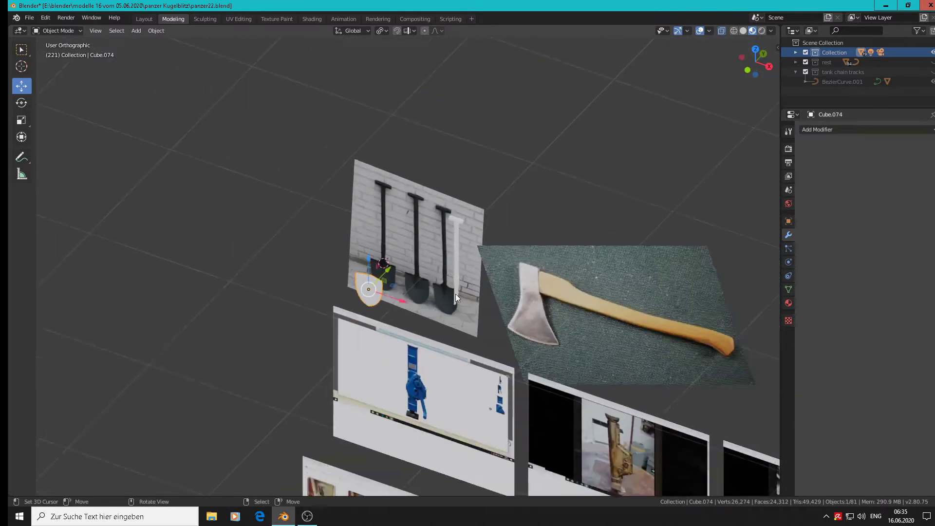
pyautogui.press('KP_1')
pyautogui.scroll(2, 416, 293)
pyautogui.scroll(1, 415, 289)
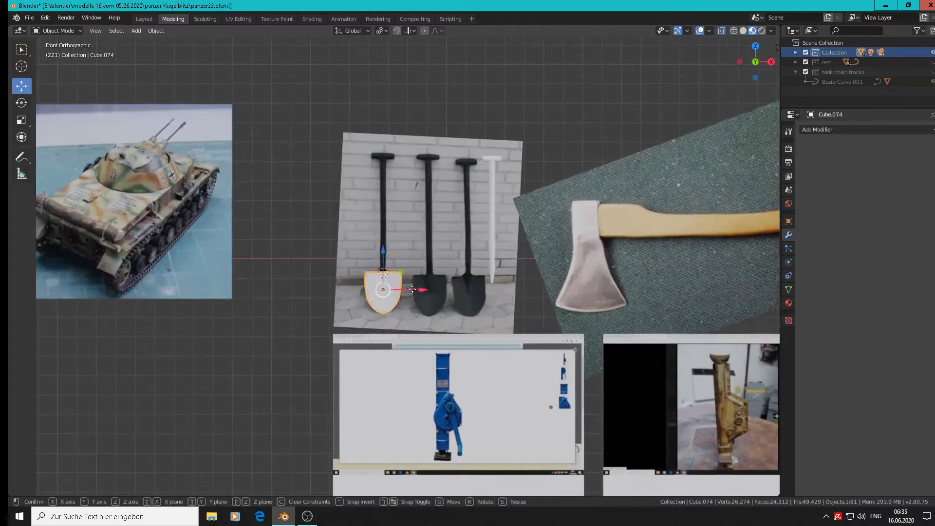
pyautogui.press('g')
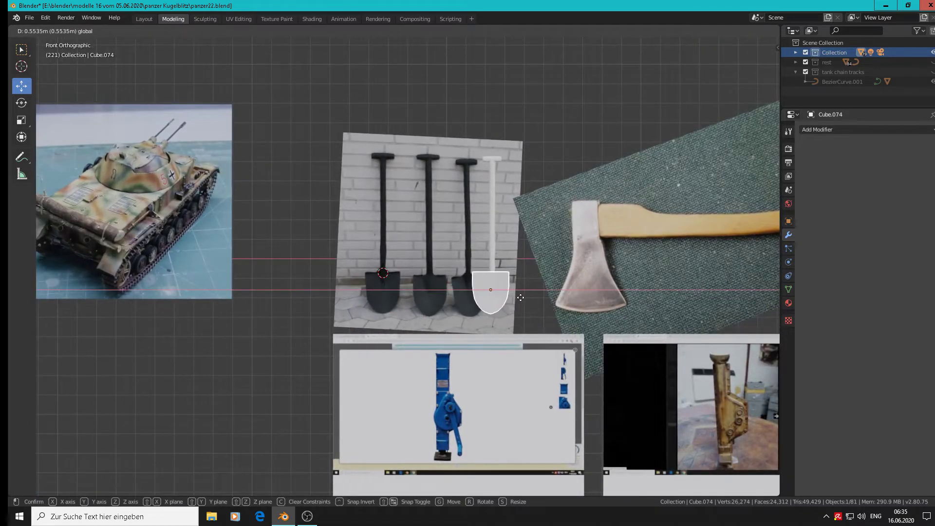
pyautogui.click(520, 297)
# - Bring the blade against the handle's lower end, raising it 0.056 m along Z and shifting it -0.0259 m along Y
pyautogui.scroll(6, 520, 298)
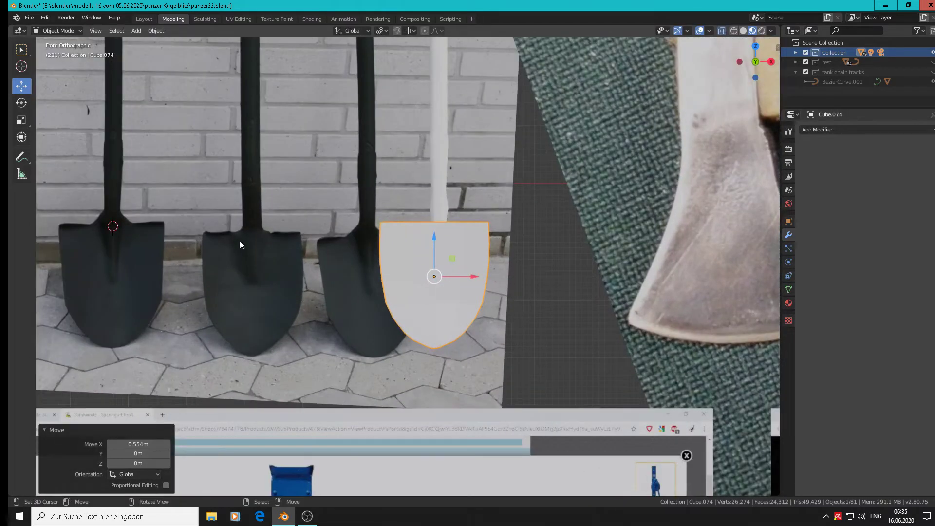
pyautogui.moveTo(340, 231); pyautogui.dragTo(377, 269, button='middle')
pyautogui.moveTo(466, 274); pyautogui.dragTo(533, 256)
pyautogui.moveTo(532, 255); pyautogui.dragTo(513, 212, button='middle')
pyautogui.moveTo(491, 229); pyautogui.dragTo(491, 200)
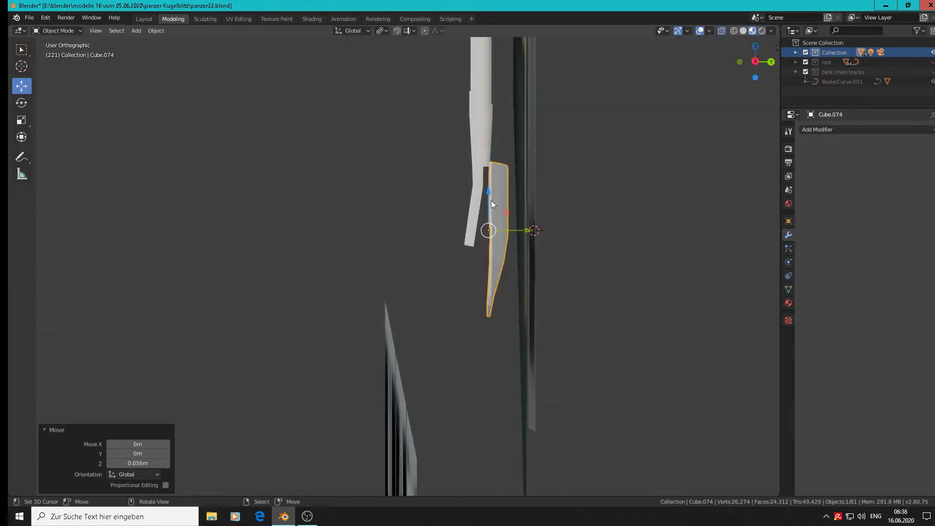
pyautogui.moveTo(527, 232); pyautogui.dragTo(509, 231)
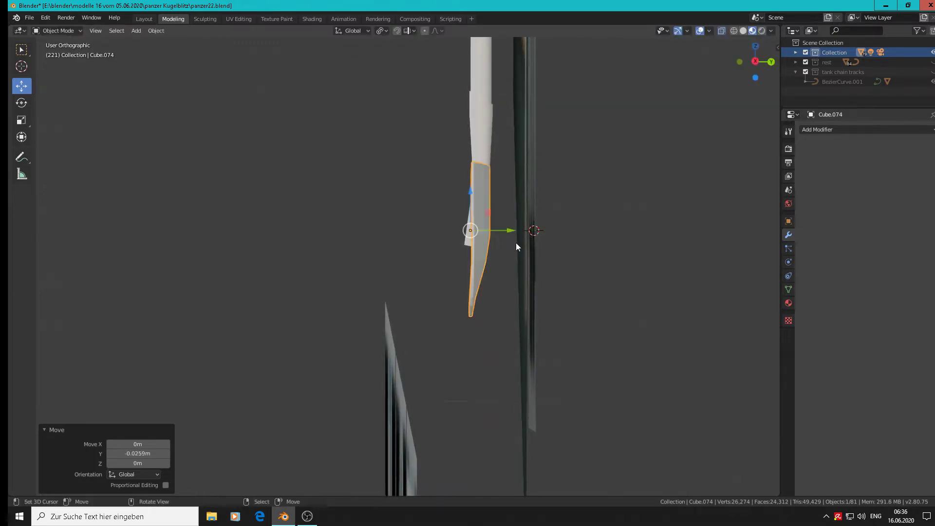
# - Rotate the blade 7.97° in the side view to follow the bent handle end and raise it 0.00809 m along Z
pyautogui.press('r')
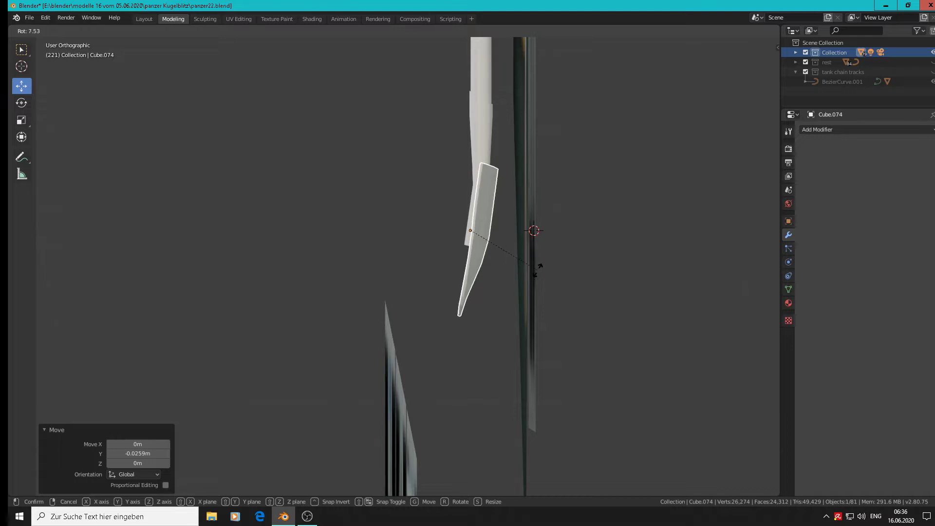
pyautogui.click(536, 270)
pyautogui.moveTo(536, 269); pyautogui.dragTo(547, 271, button='middle')
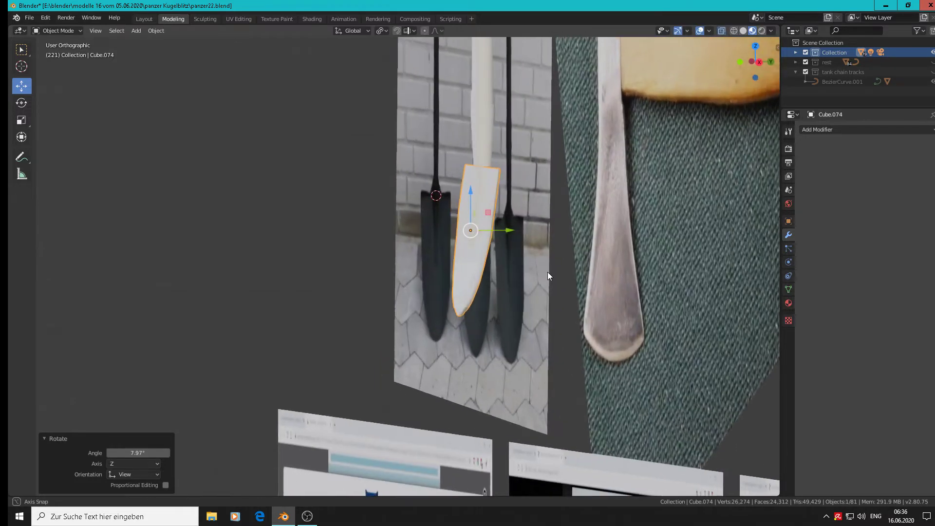
pyautogui.scroll(3, 451, 200)
pyautogui.moveTo(451, 200); pyautogui.dragTo(471, 221, button='middle')
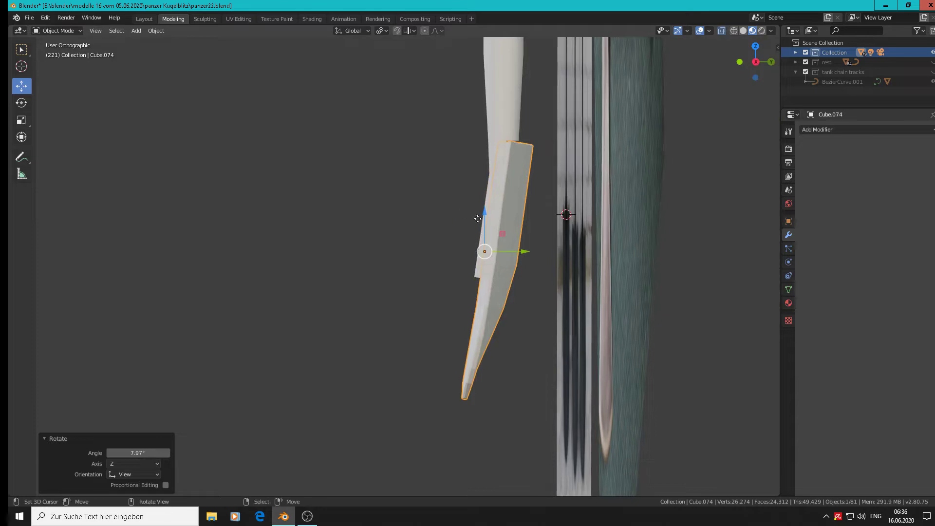
pyautogui.moveTo(478, 219); pyautogui.dragTo(477, 209)
# - Switch from the blade to the handle and open the handle's mesh for editing at its lower end
pyautogui.moveTo(476, 209); pyautogui.dragTo(585, 220, button='middle')
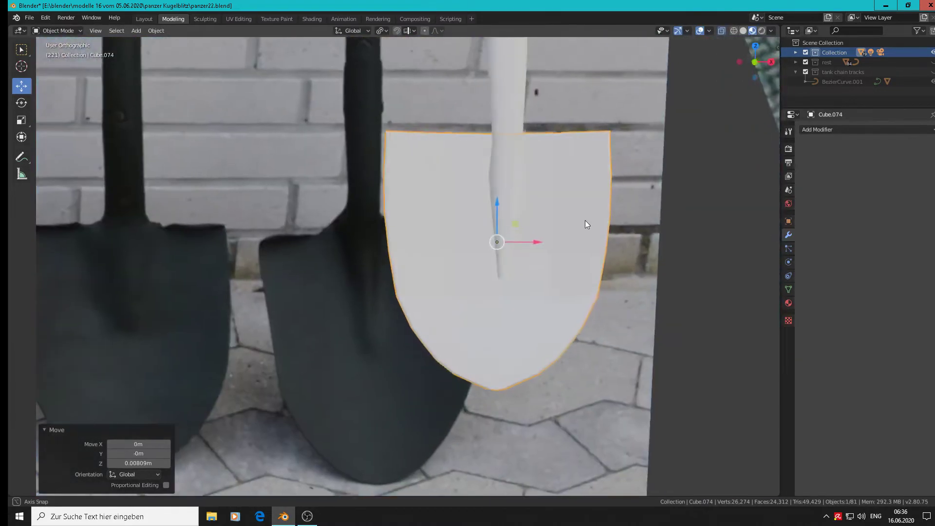
pyautogui.scroll(5, 522, 245)
pyautogui.moveTo(539, 249); pyautogui.dragTo(448, 258, button='middle')
pyautogui.scroll(3, 447, 264)
pyautogui.press('Tab')
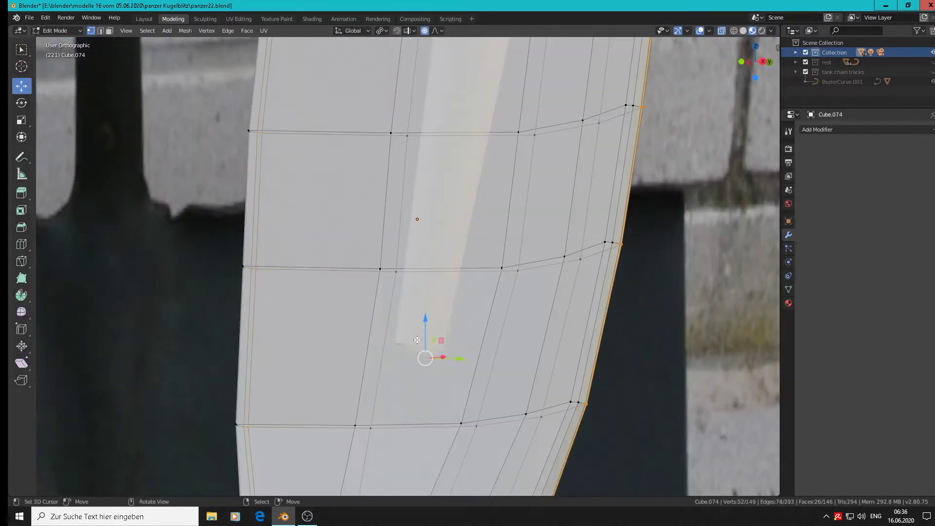
pyautogui.press('Tab')
pyautogui.click(416, 338)
pyautogui.press('Tab')
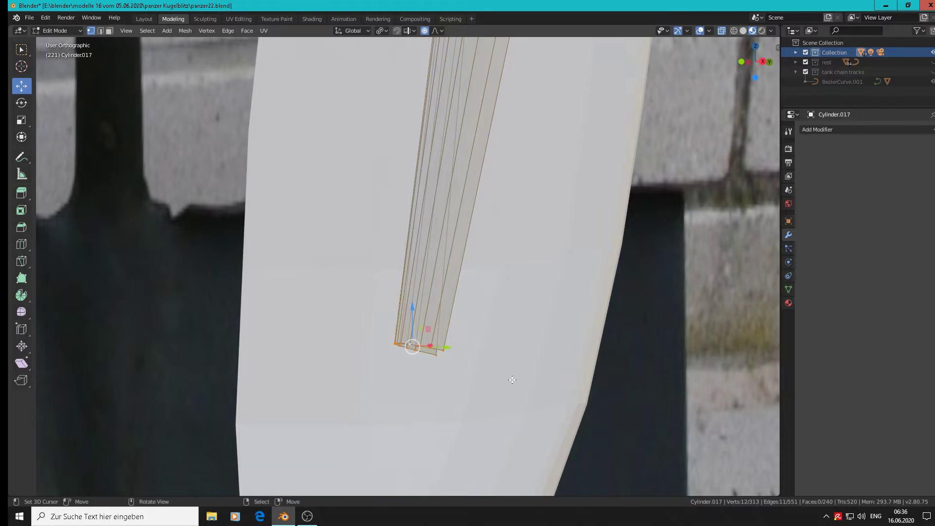
pyautogui.press('s')
pyautogui.press('z')
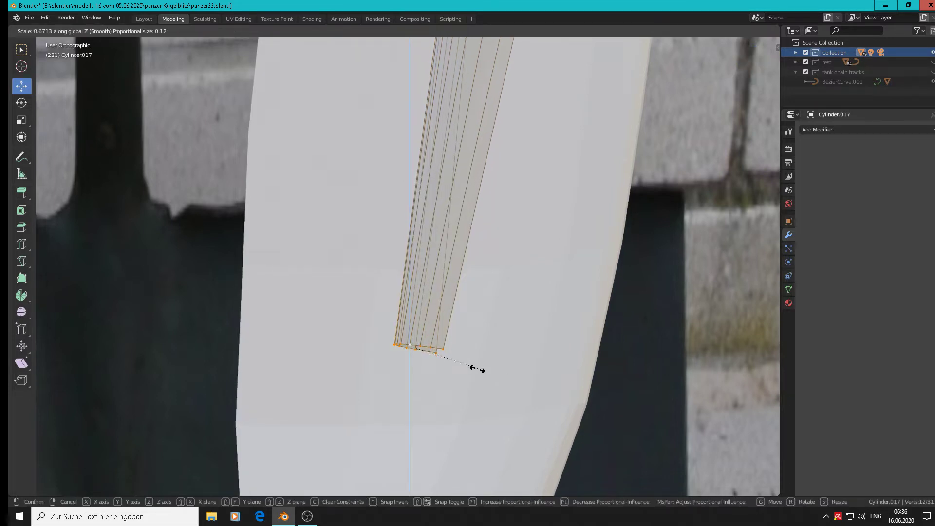
pyautogui.rightClick(474, 363)
pyautogui.scroll(-5, 474, 359)
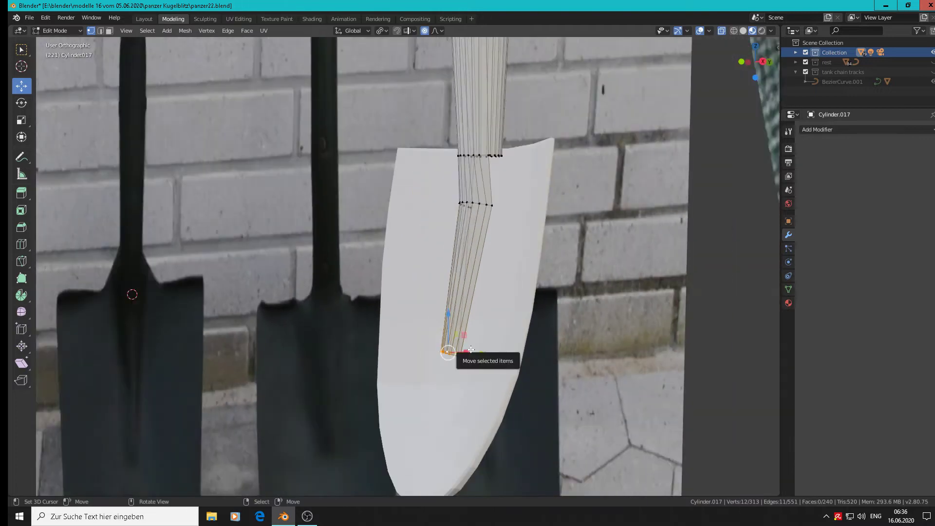
pyautogui.scroll(4, 462, 340)
pyautogui.moveTo(470, 333); pyautogui.dragTo(466, 366, button='middle')
pyautogui.press('s')
pyautogui.press('z')
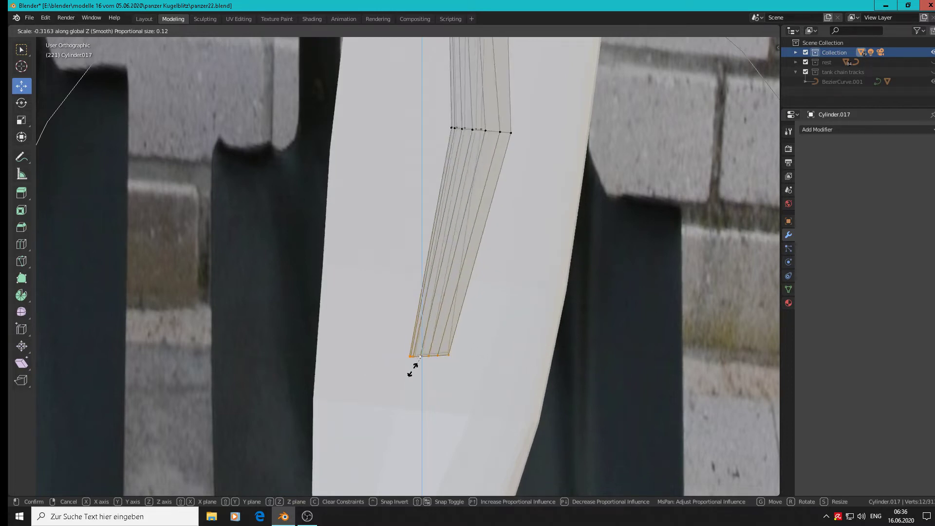
pyautogui.rightClick(571, 373)
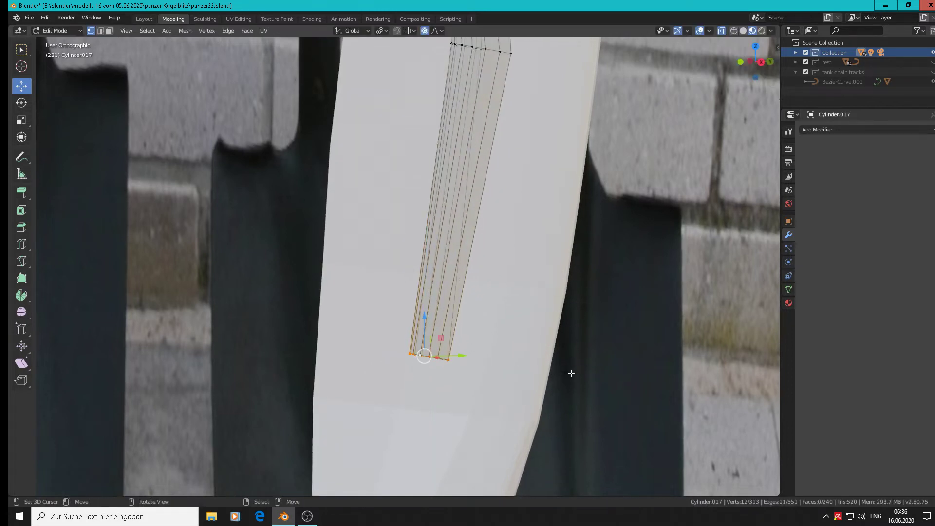
# - Switch the keyboard input language from English to German
pyautogui.click(875, 516)
pyautogui.click(866, 433)
pyautogui.press('s')
pyautogui.press('y')
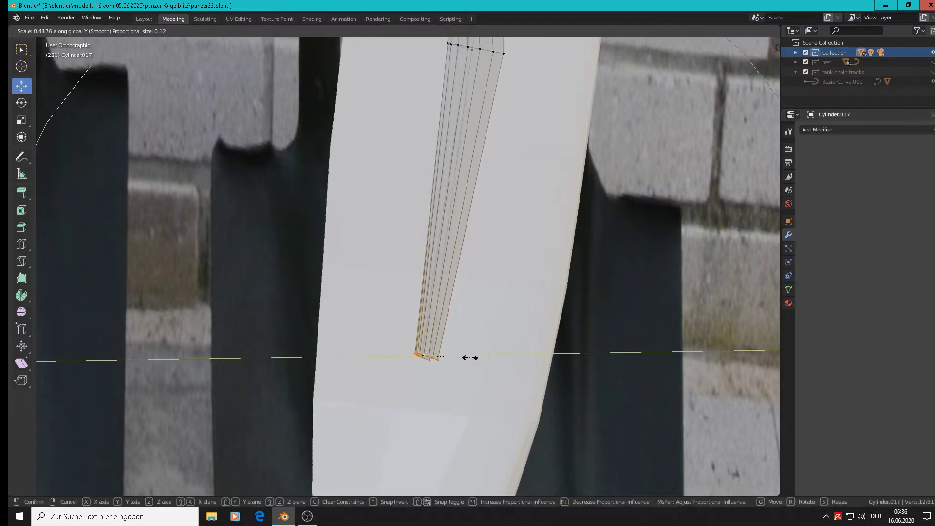
pyautogui.click(495, 356)
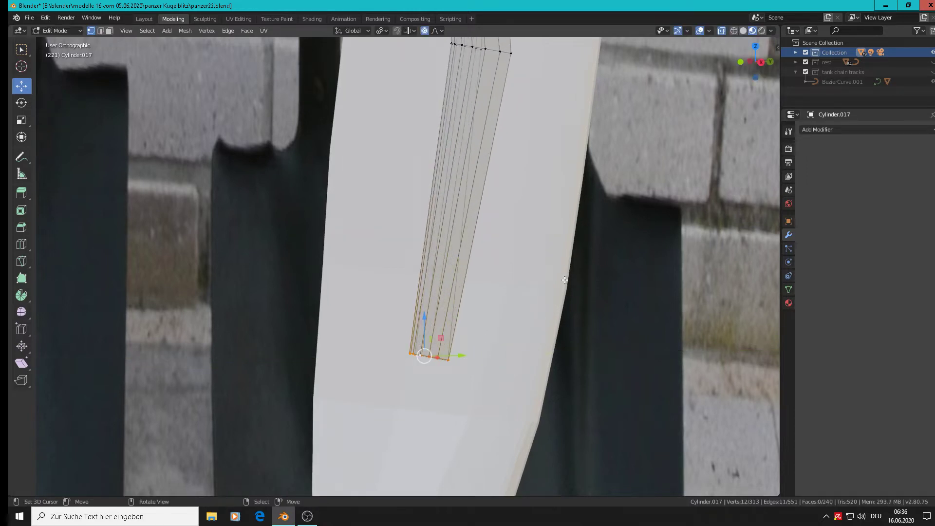
# - With proportional editing off, move the protruding corner vertex of the handle's end loop -0.00265 m in Y, 0.000994 m in Z and 0.000152 m in X
pyautogui.moveTo(480, 335); pyautogui.dragTo(555, 270, button='middle')
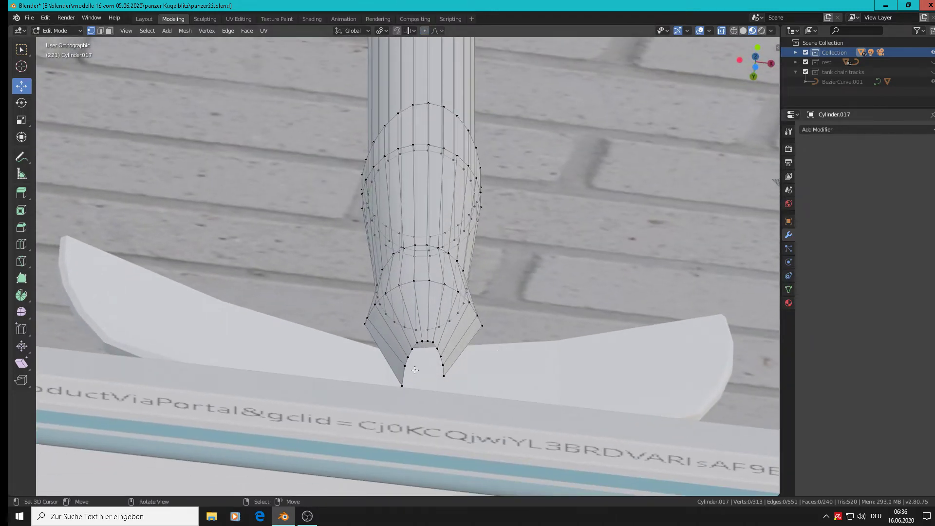
pyautogui.moveTo(415, 370); pyautogui.dragTo(408, 371, button='middle')
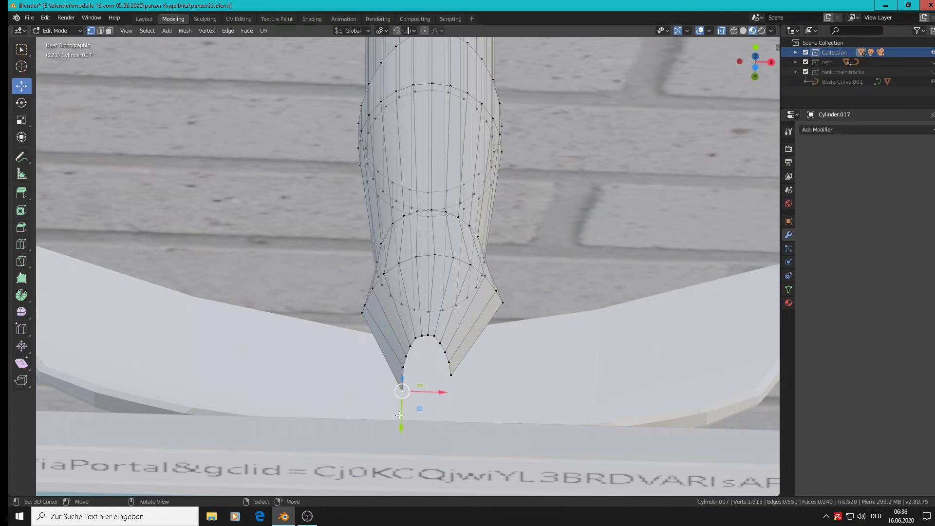
pyautogui.moveTo(400, 414); pyautogui.dragTo(400, 402)
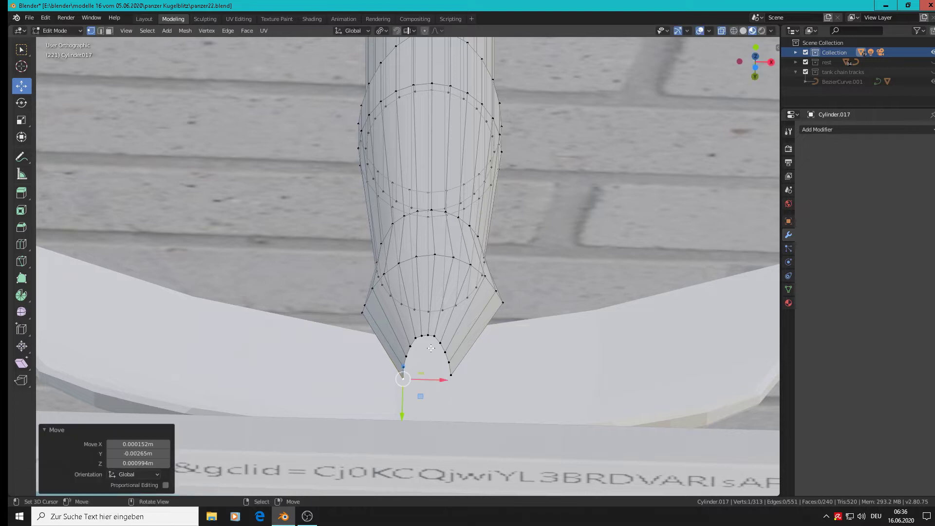
# - Flatten the handle's lower end loop by scaling it to 0.079 along Y, and shift it along positive Y at the blade's surface
pyautogui.keyDown('alt'); pyautogui.click(440, 361); pyautogui.keyUp('alt')
pyautogui.press('s')
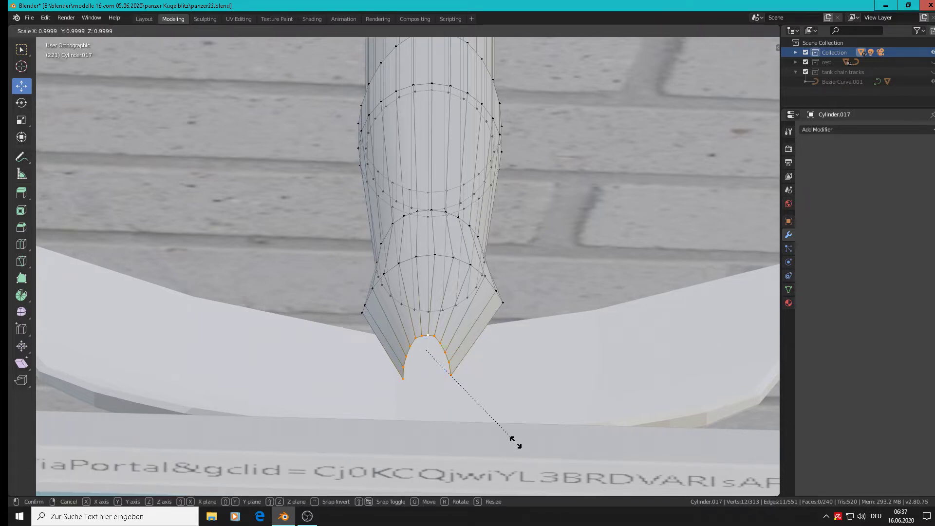
pyautogui.press('y')
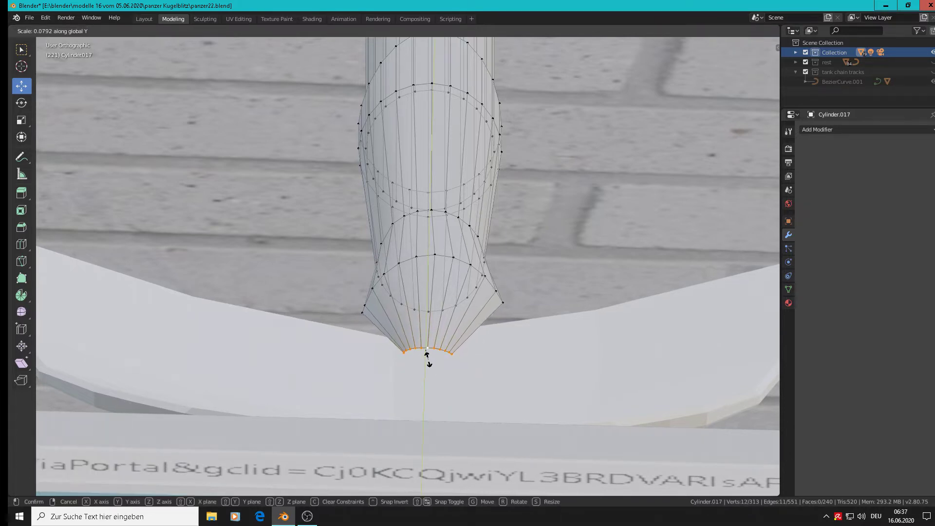
pyautogui.click(427, 354)
pyautogui.moveTo(444, 384); pyautogui.dragTo(435, 386, button='middle')
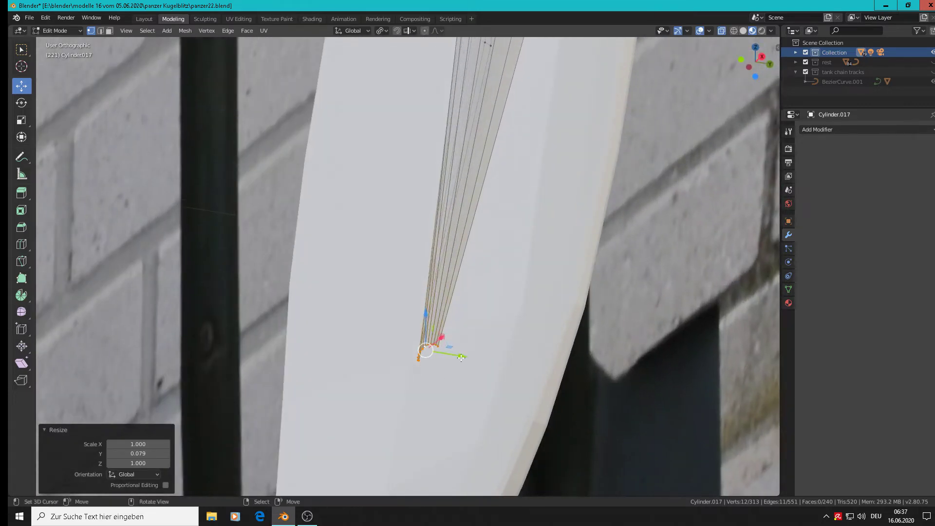
pyautogui.moveTo(461, 358); pyautogui.dragTo(540, 358)
pyautogui.moveTo(540, 358); pyautogui.dragTo(603, 393, button='middle')
# - Check the handle's end in Object Mode, then select the middle vertex of its end loop with proportional editing on
pyautogui.press('Tab')
pyautogui.scroll(3, 538, 401)
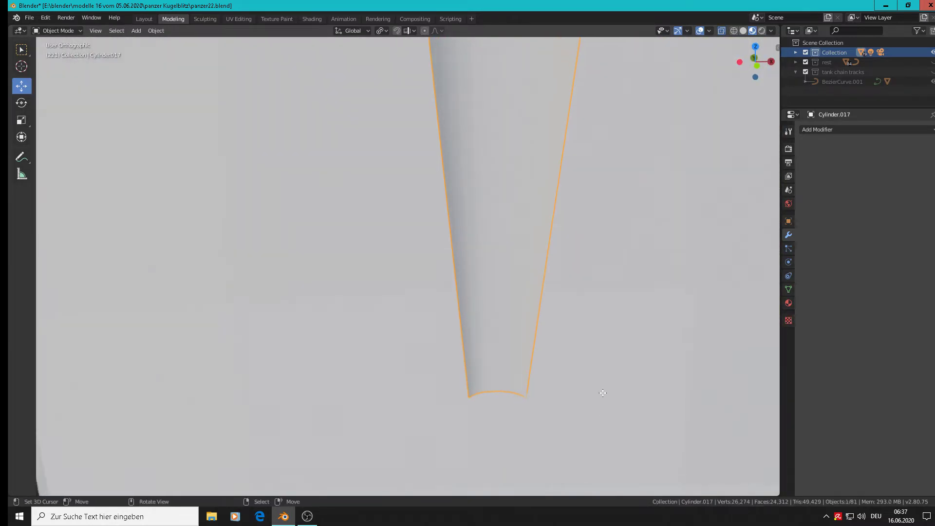
pyautogui.press('Tab')
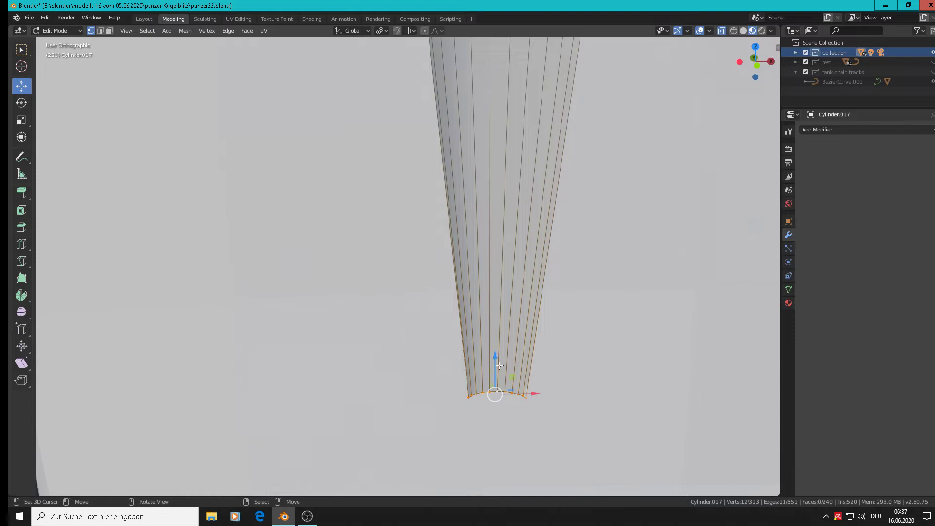
pyautogui.click(497, 392)
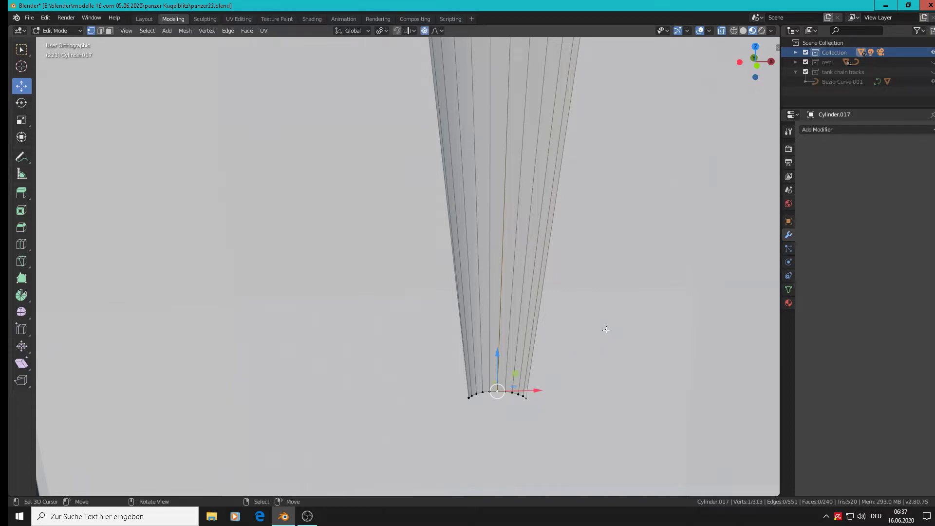
pyautogui.press('s')
pyautogui.press('z')
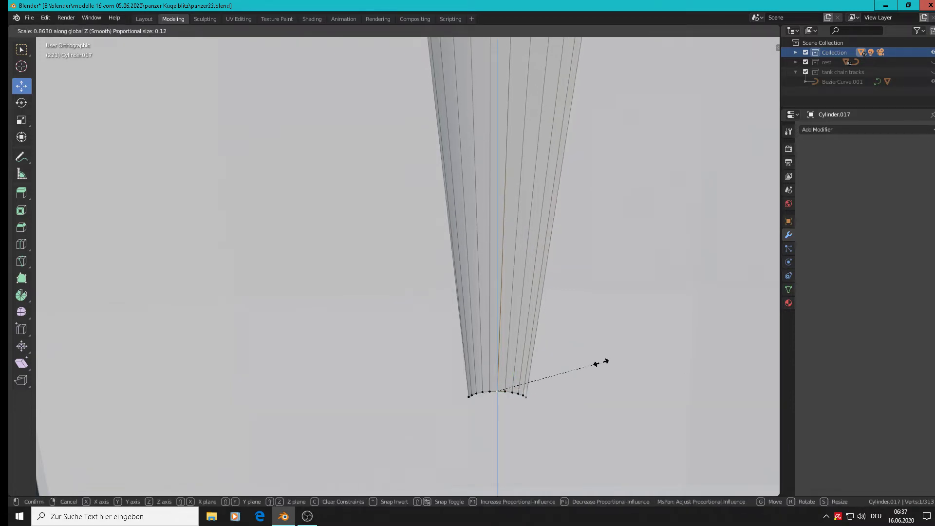
pyautogui.click(600, 349)
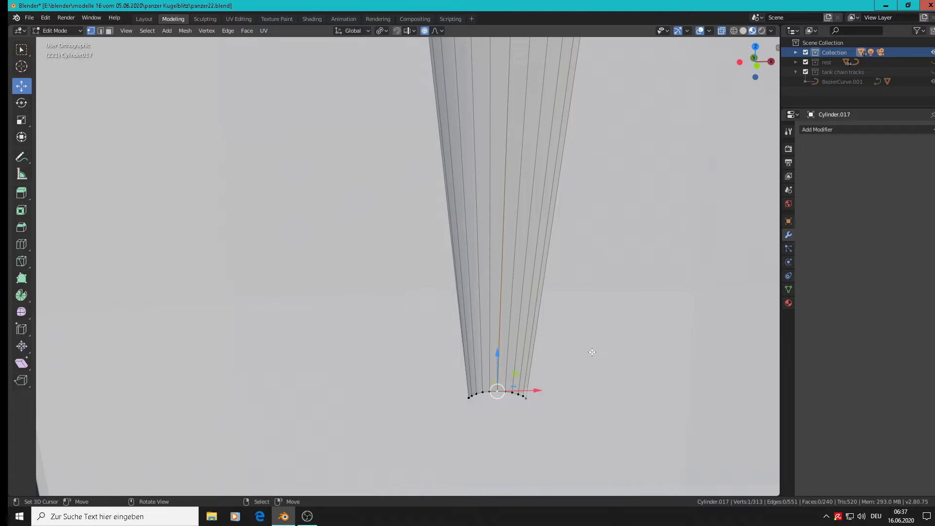
# - Lower the end loop's middle vertex about 0.0042 m along Z with smooth proportional editing at size 0.01, forming a pointed tip
pyautogui.press('g')
pyautogui.press('z')
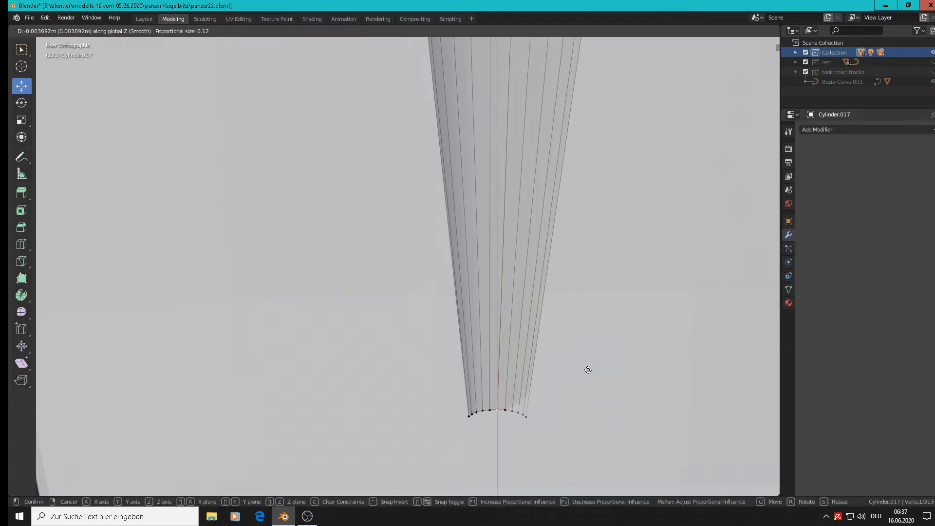
pyautogui.scroll(19, 590, 351)
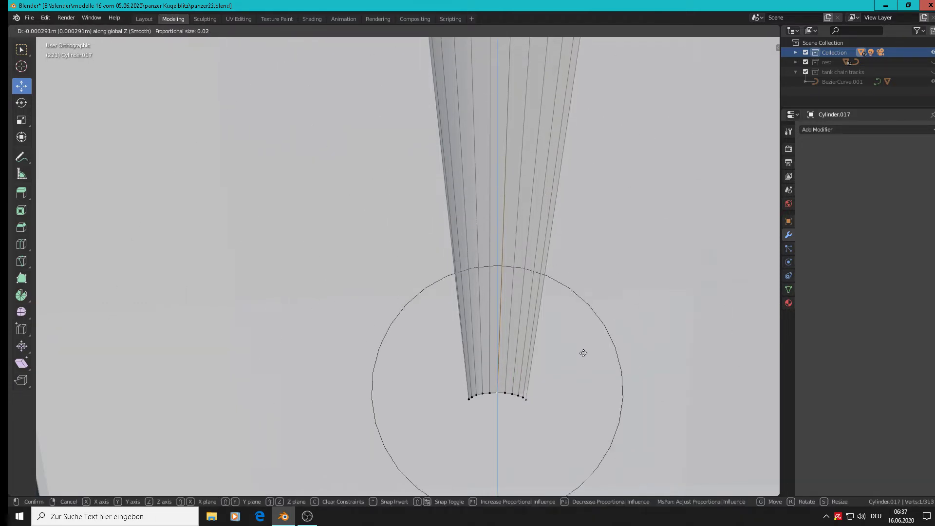
pyautogui.scroll(12, 584, 336)
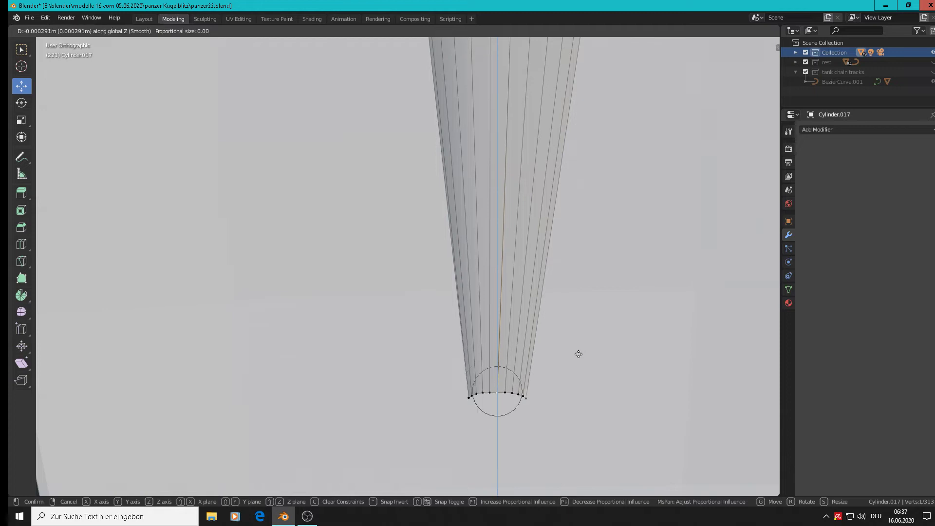
pyautogui.scroll(-6, 578, 372)
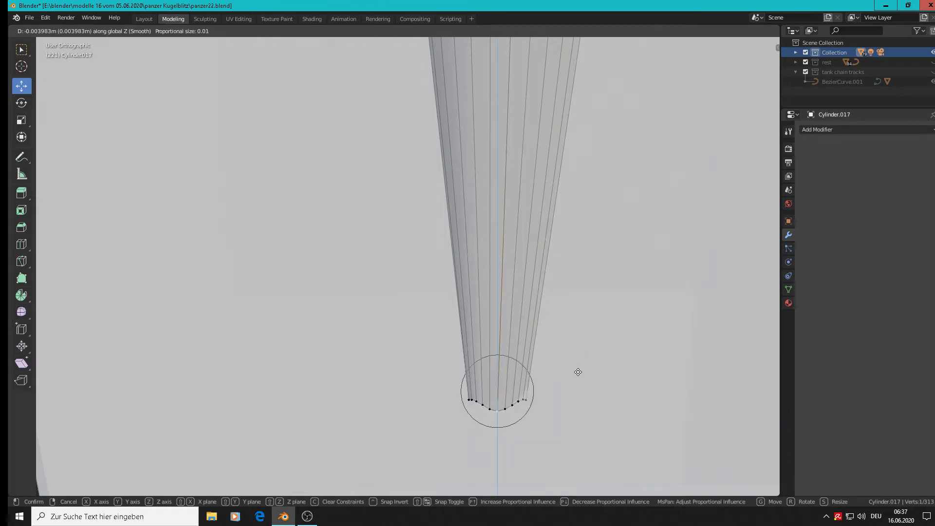
pyautogui.scroll(4, 577, 372)
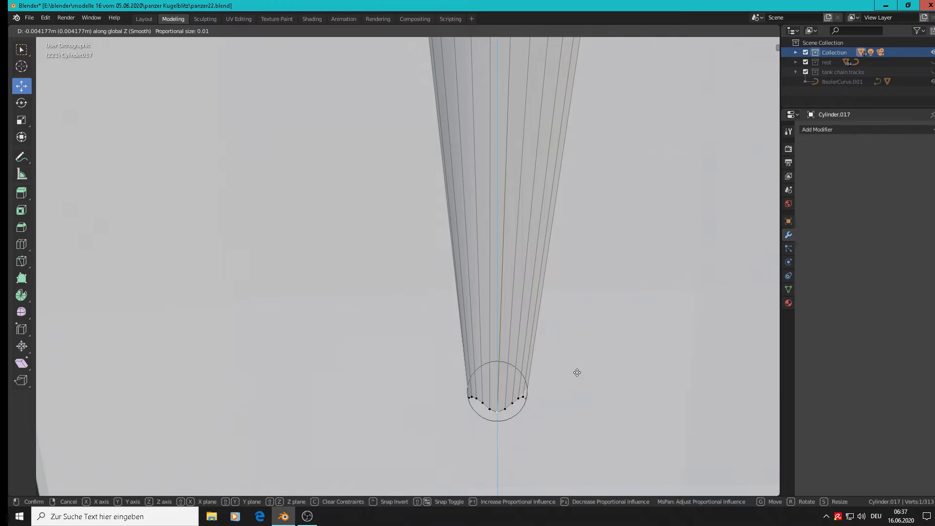
pyautogui.click(577, 372)
pyautogui.scroll(-3, 577, 372)
pyautogui.press('Tab')
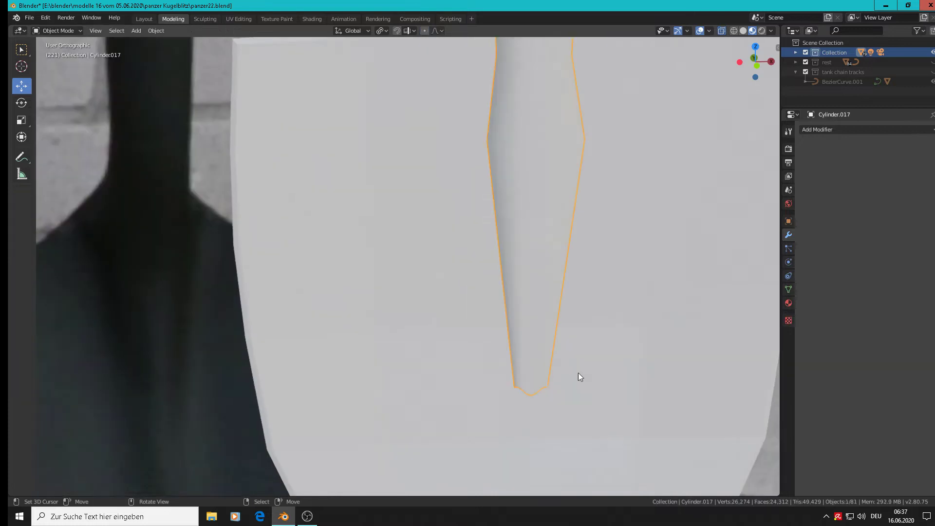
pyautogui.moveTo(577, 373)
pyautogui.mouseDown(button='middle')
pyautogui.moveTo(613, 389)
pyautogui.moveTo(586, 370)
pyautogui.mouseUp(button='middle')
pyautogui.press('Tab')
pyautogui.scroll(5, 580, 400)
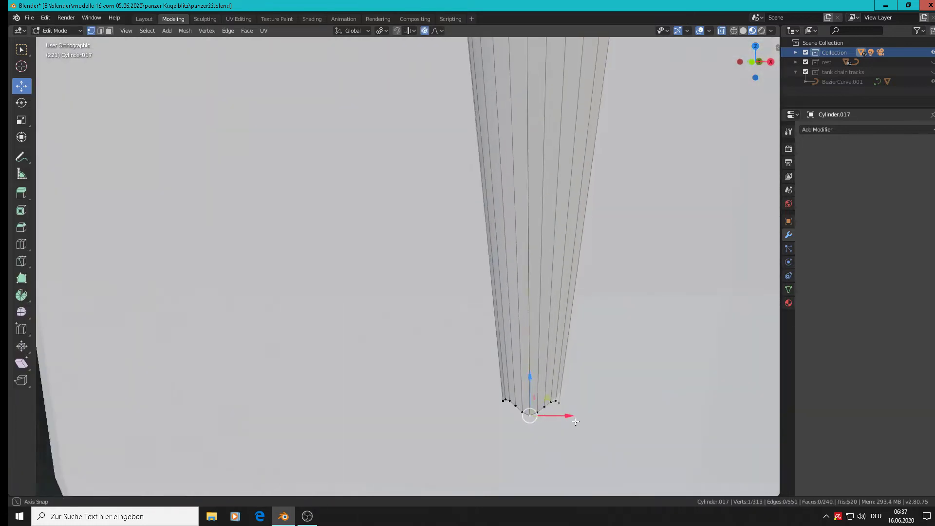
# - Try to scale the two vertices flanking the pointed tip along Z, enlarging the proportional editing size to 0.09
pyautogui.click(551, 401)
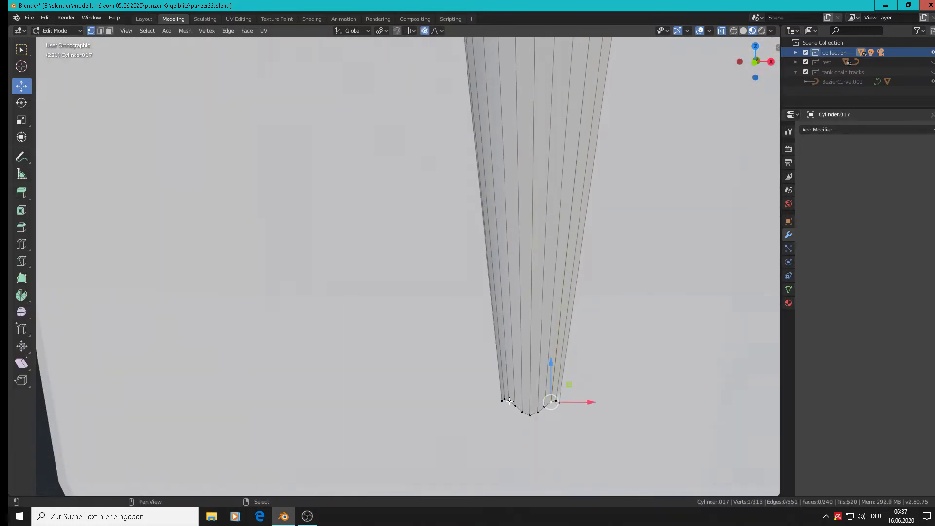
pyautogui.keyDown('shift'); pyautogui.click(508, 400); pyautogui.keyUp('shift')
pyautogui.press('s')
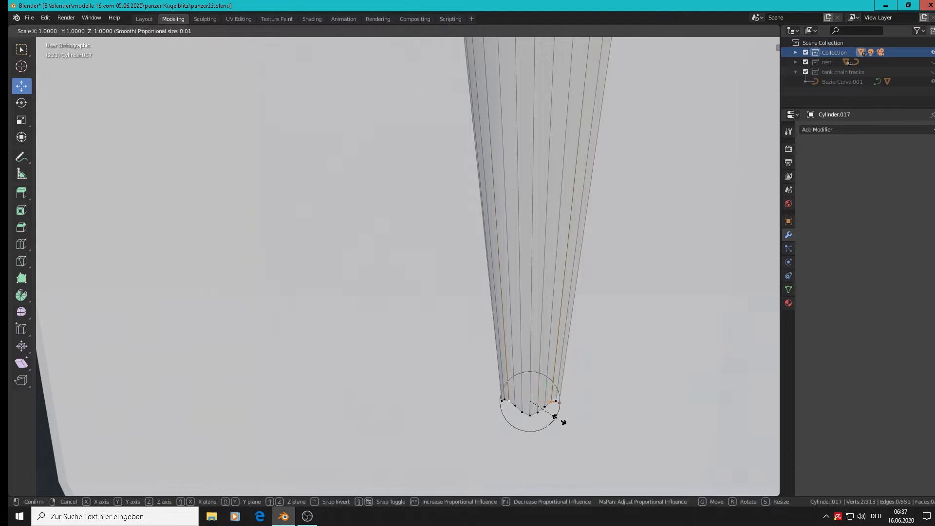
pyautogui.press('z')
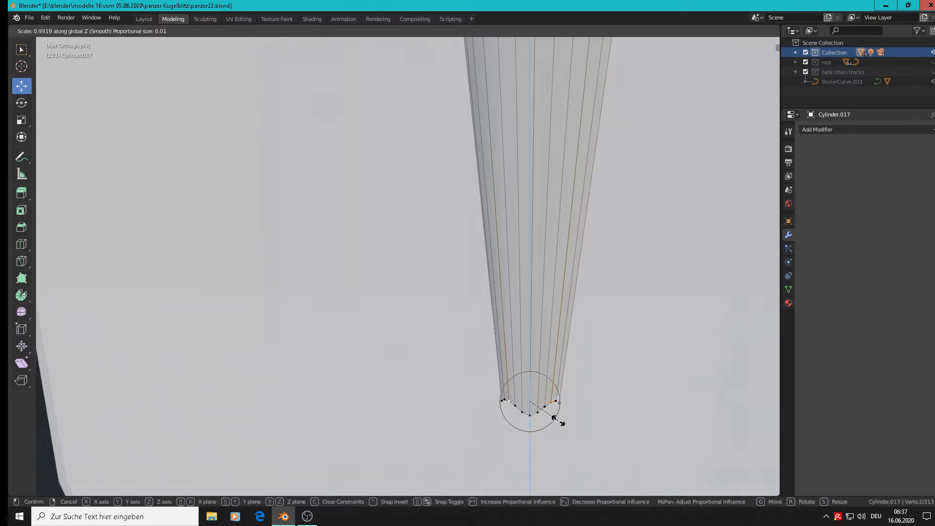
pyautogui.scroll(-1, 558, 419)
pyautogui.scroll(4, 576, 432)
pyautogui.scroll(7, 578, 440)
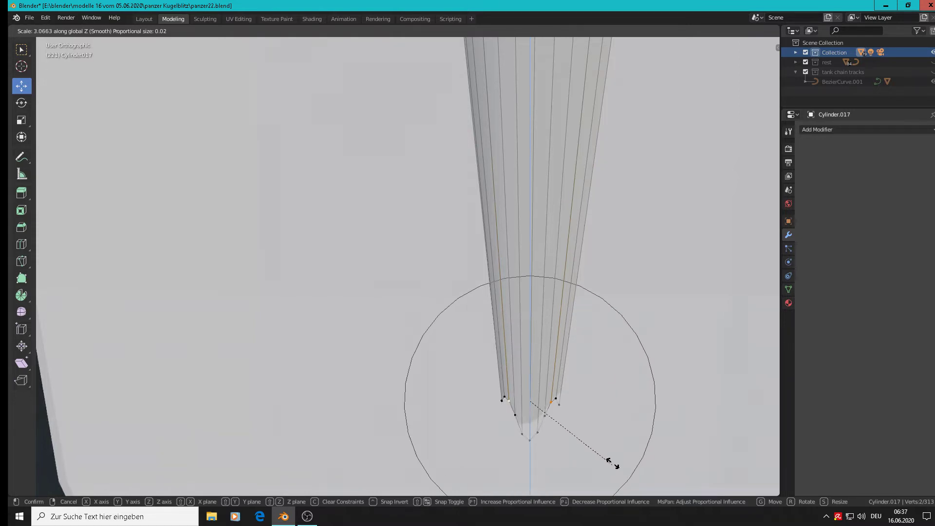
pyautogui.scroll(4, 557, 405)
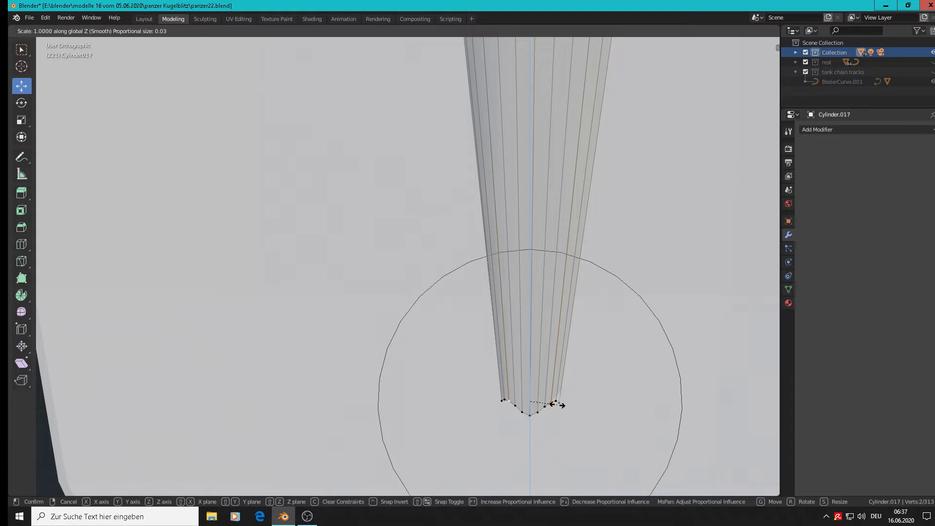
pyautogui.scroll(5, 558, 403)
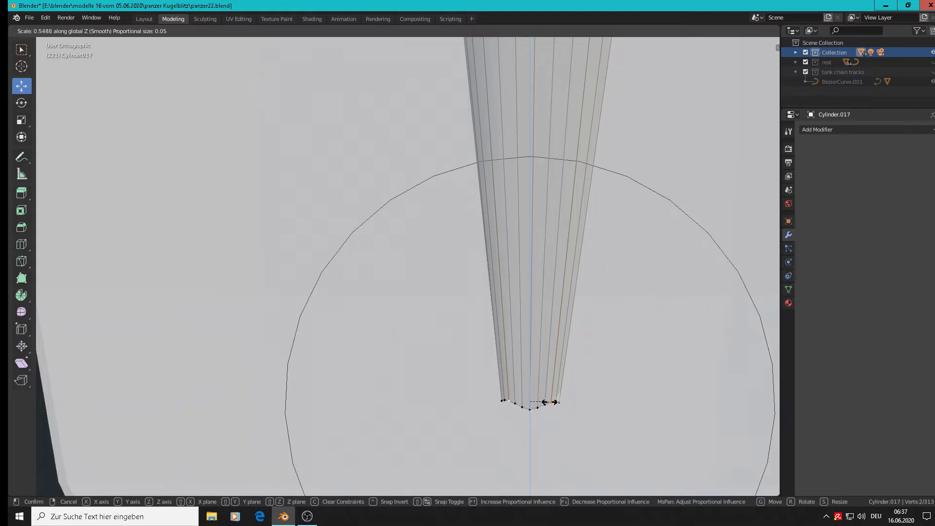
pyautogui.scroll(6, 550, 402)
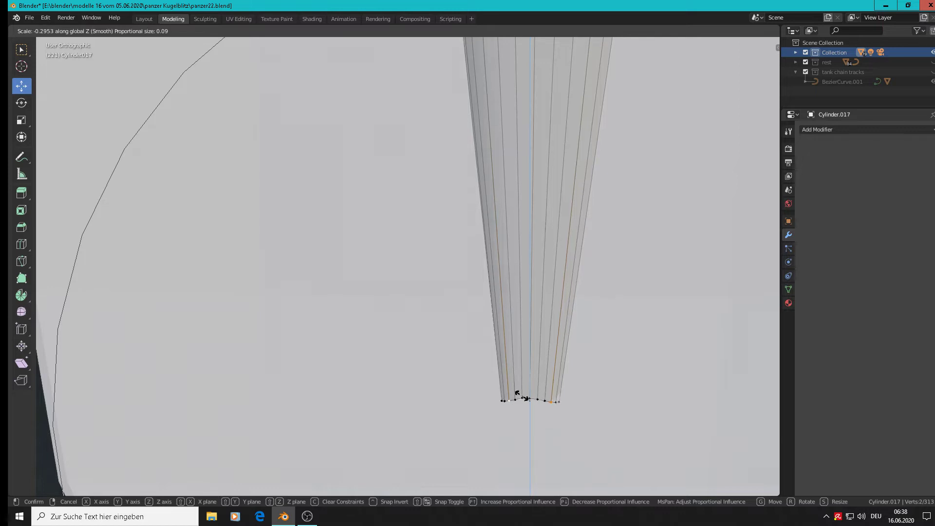
pyautogui.click(531, 410)
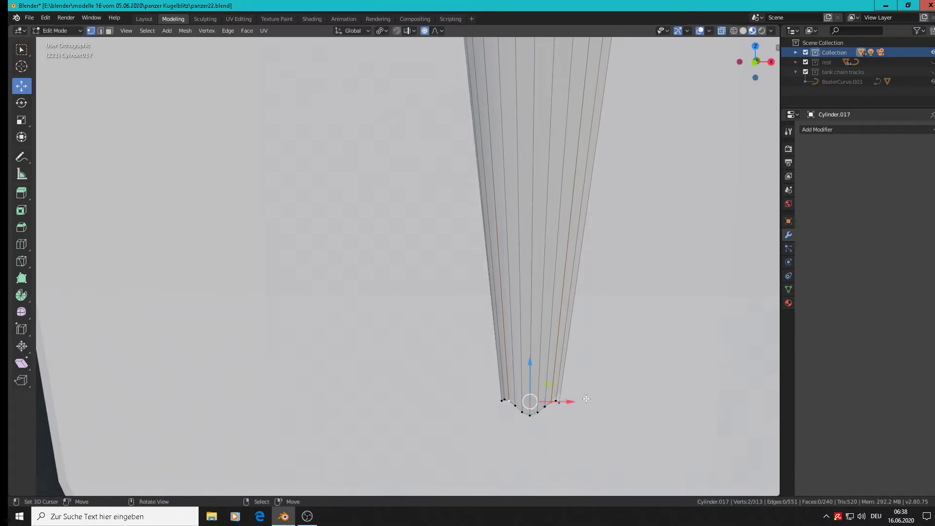
pyautogui.keyDown('alt'); pyautogui.rightClick(533, 414); pyautogui.keyUp('alt')
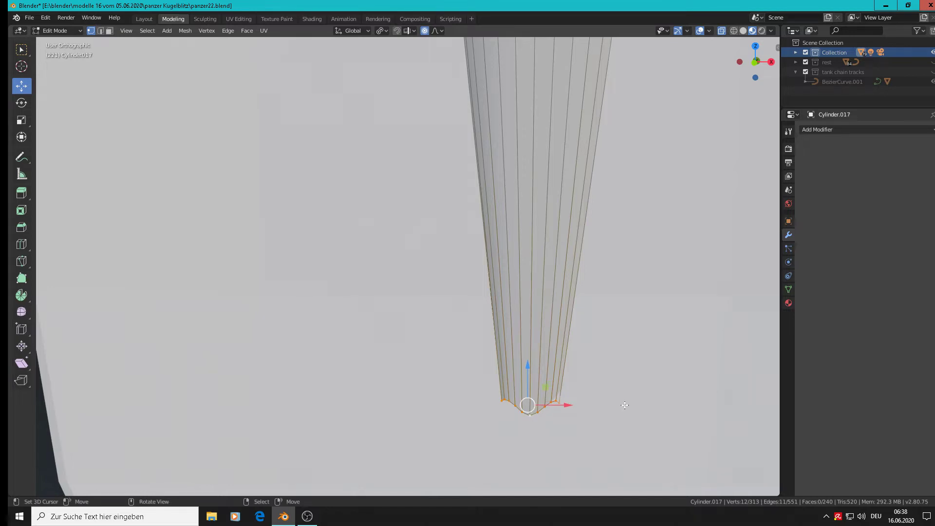
pyautogui.press('s')
pyautogui.press('z')
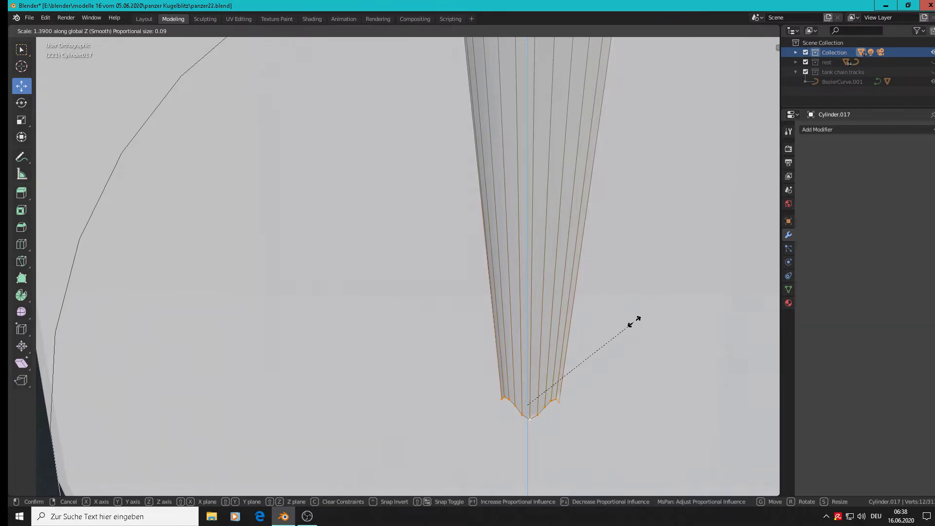
pyautogui.click(603, 339)
# - Raise the two outer corner vertices of the handle's end loop 0.000253 m along Z with smooth proportional editing at size 0.092
pyautogui.scroll(3, 535, 341)
pyautogui.click(463, 379)
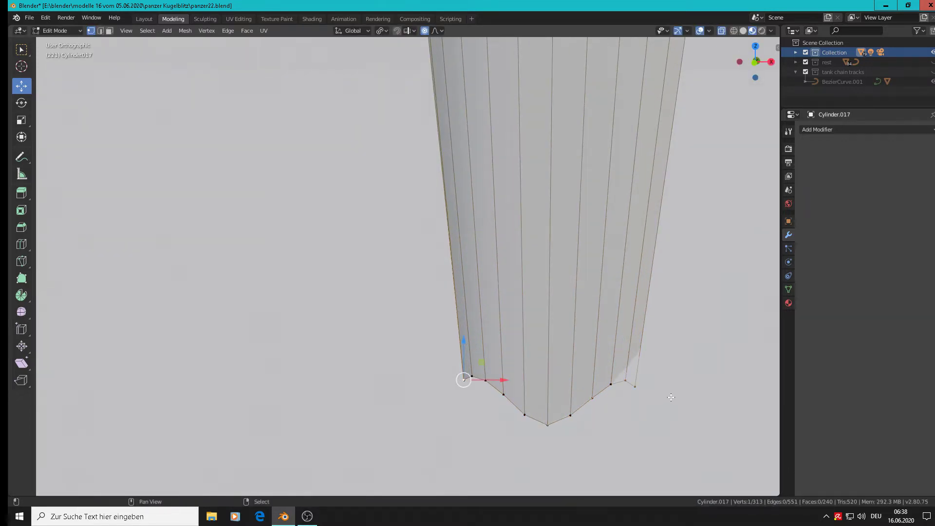
pyautogui.keyDown('shift'); pyautogui.click(635, 387); pyautogui.keyUp('shift')
pyautogui.moveTo(548, 349)
pyautogui.mouseDown()
pyautogui.moveTo(547, 323)
pyautogui.moveTo(548, 345)
pyautogui.mouseUp()
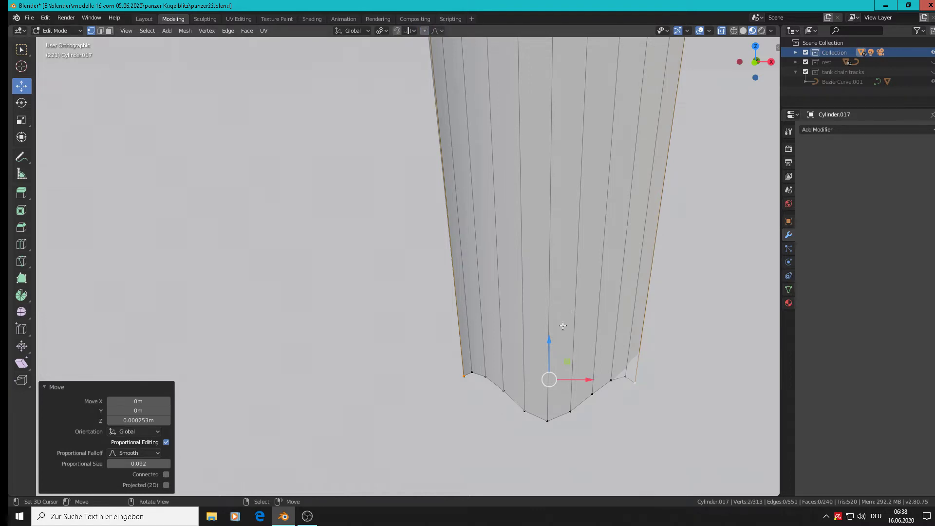
# - Raise the two outer corner vertices of the handle's end loop 0.00136 m along Z without proportional editing
pyautogui.press('g')
pyautogui.press('z')
pyautogui.click(554, 324)
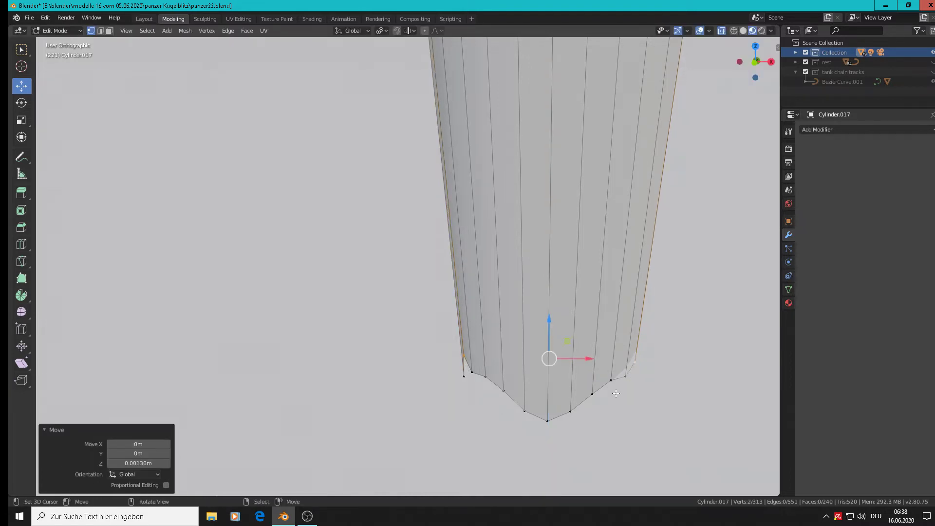
# - Lower the corner vertices slightly along Z, and raise the remaining left corner vertex level with its neighbour
pyautogui.keyDown('shift'); pyautogui.click(460, 376); pyautogui.keyUp('shift')
pyautogui.moveTo(523, 322)
pyautogui.mouseDown()
pyautogui.moveTo(524, 309)
pyautogui.moveTo(524, 329)
pyautogui.mouseUp()
pyautogui.rightClick(466, 385)
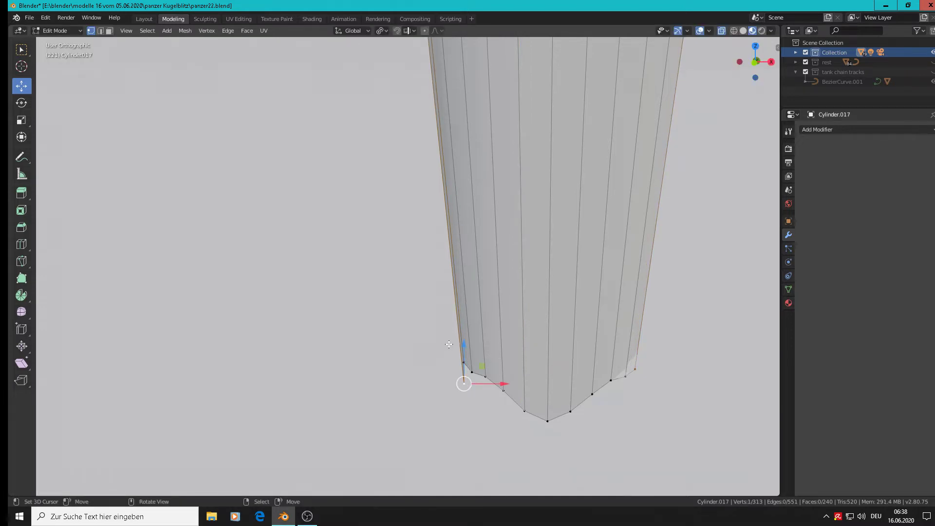
pyautogui.moveTo(464, 344); pyautogui.dragTo(464, 323)
# - Raise the two vertices just inside the end loop's outer corners 0.000568 m along Z
pyautogui.rightClick(469, 376)
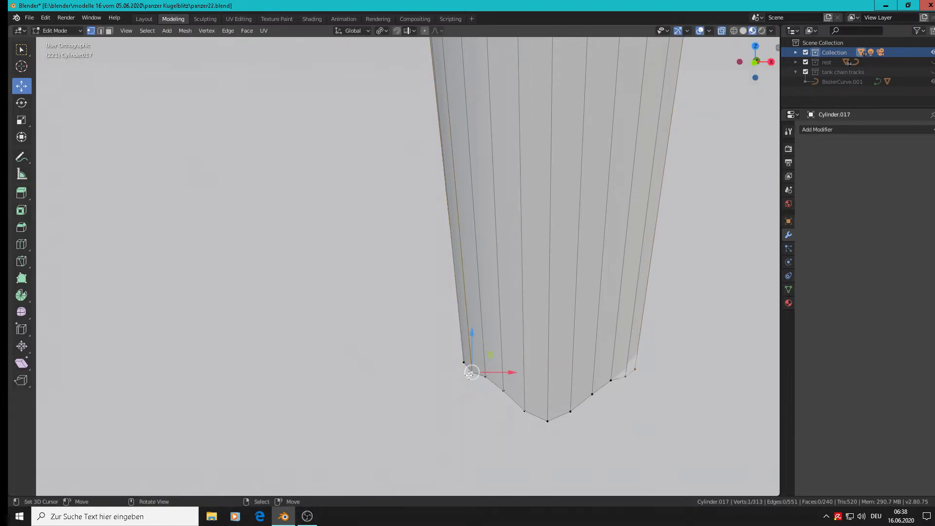
pyautogui.keyDown('shift'); pyautogui.click(625, 378); pyautogui.keyUp('shift')
pyautogui.moveTo(551, 343); pyautogui.dragTo(550, 333)
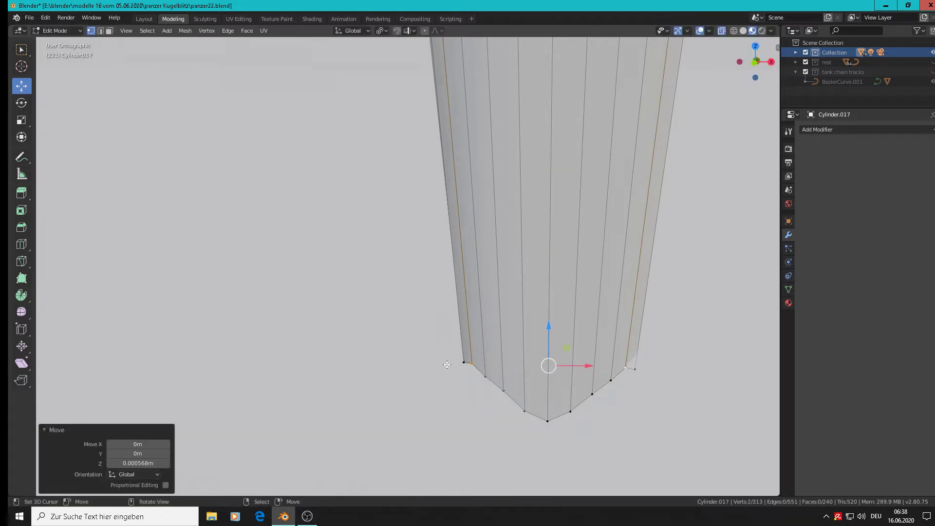
# - Circle-select the outermost corner vertices on both sides of the end loop and raise them along Z to continue the curve
pyautogui.click(463, 363)
pyautogui.hotkey('alt', 'a')
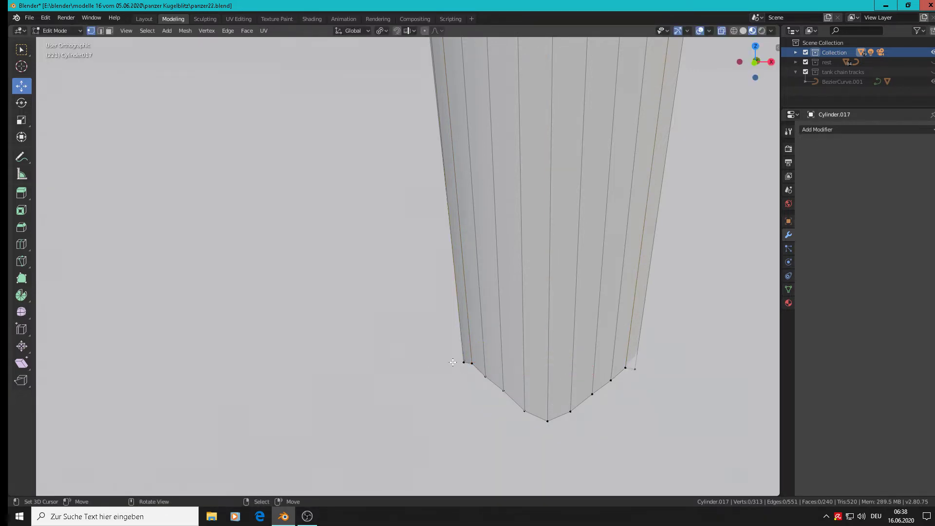
pyautogui.press('c')
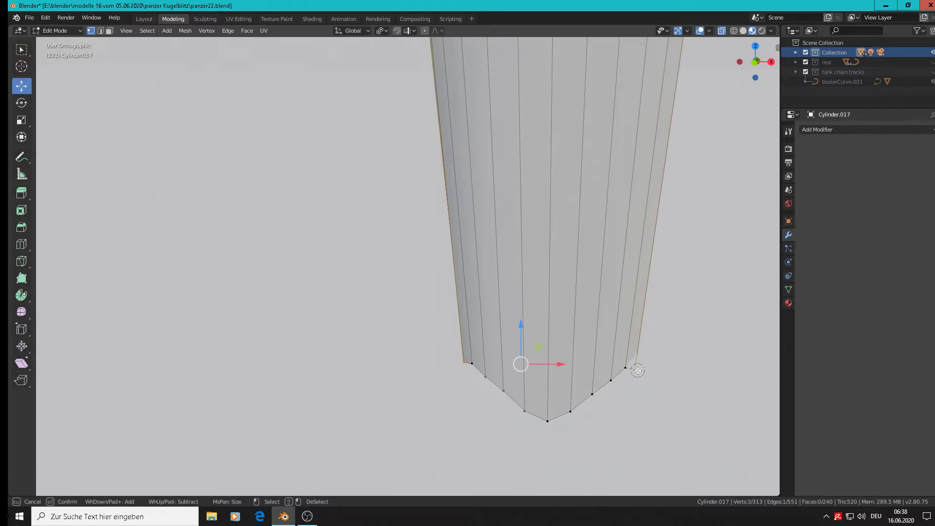
pyautogui.rightClick(637, 370)
pyautogui.moveTo(520, 334); pyautogui.dragTo(521, 317)
# - Circle-select the second vertex out from the tip on each side and lower the pair slightly along Z
pyautogui.hotkey('alt', 'a')
pyautogui.press('c')
pyautogui.click(505, 391)
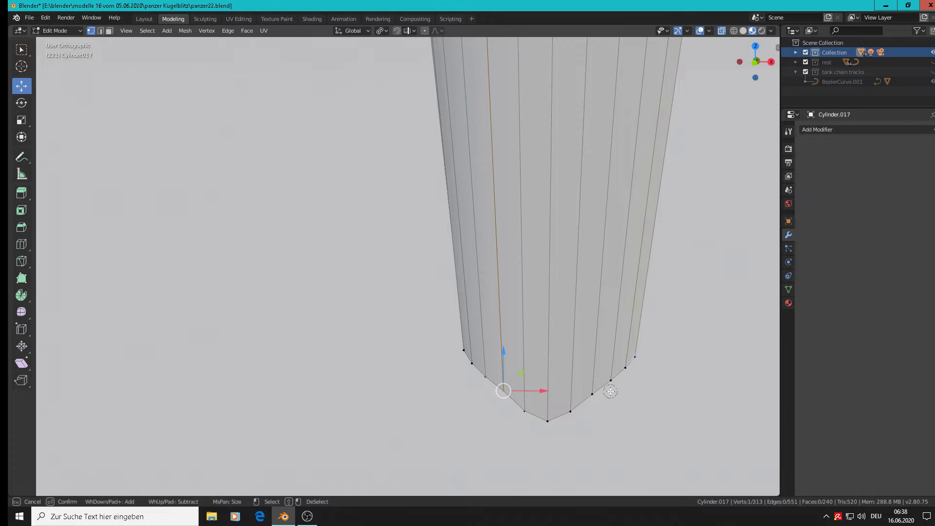
pyautogui.click(592, 393)
pyautogui.rightClick(591, 392)
pyautogui.moveTo(547, 362); pyautogui.dragTo(550, 368)
# - Check the rounded outline in Object Mode, and lower the third vertex right of the tip 0.000379 m along Z
pyautogui.press('Tab')
pyautogui.scroll(-3, 571, 369)
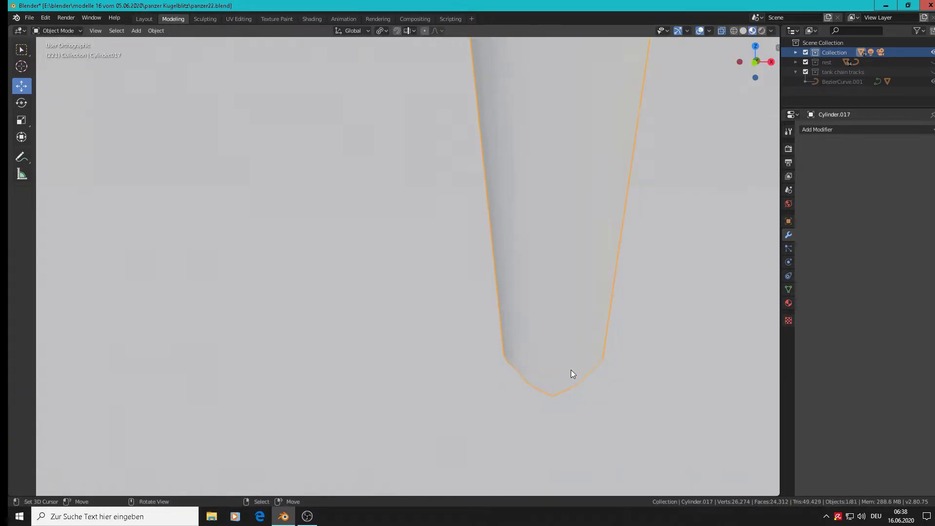
pyautogui.press('Tab')
pyautogui.scroll(3, 619, 377)
pyautogui.hotkey('alt', 'a')
pyautogui.press('c')
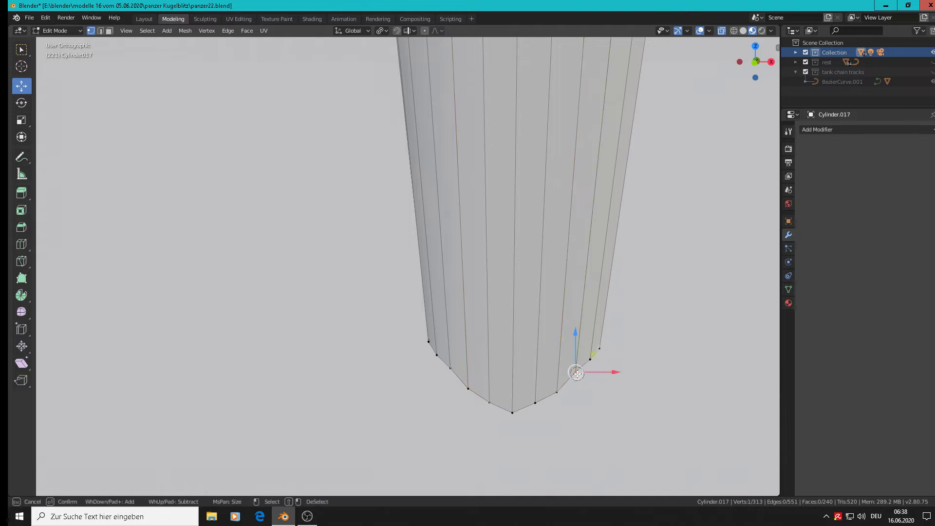
pyautogui.press('Escape')
pyautogui.moveTo(574, 351); pyautogui.dragTo(573, 348)
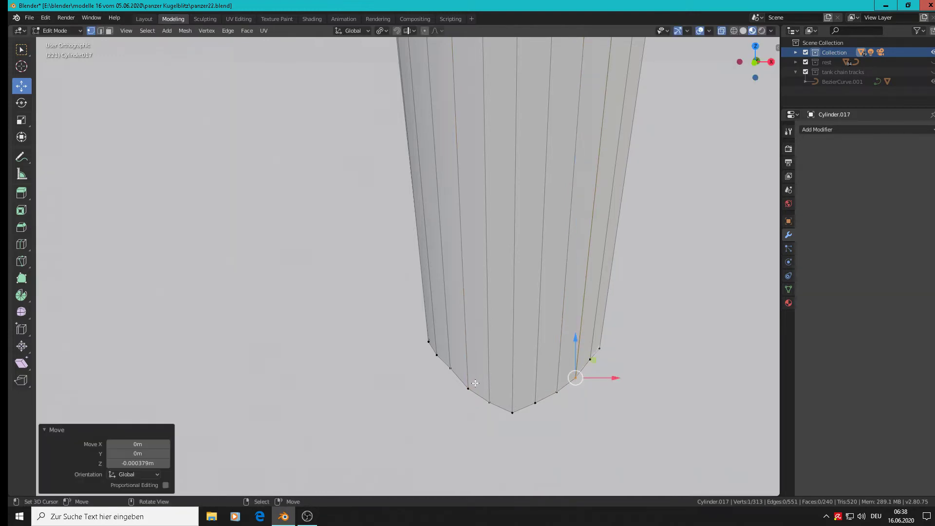
# - Lower the matching third vertex left of the tip slightly along Z and check the outline in Object Mode
pyautogui.hotkey('alt', 'a')
pyautogui.press('c')
pyautogui.click(450, 367)
pyautogui.press('Escape')
pyautogui.moveTo(452, 341); pyautogui.dragTo(451, 346)
pyautogui.press('Tab')
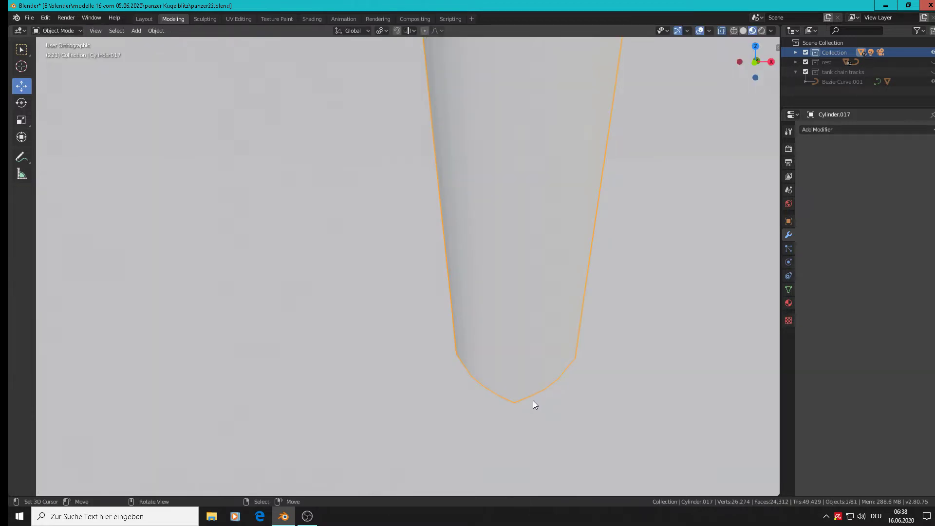
# - Raise the middle tip vertex slightly along Z to round off the handle's end, and return to Object Mode
pyautogui.press('Tab')
pyautogui.hotkey('alt', 'a')
pyautogui.click(514, 402)
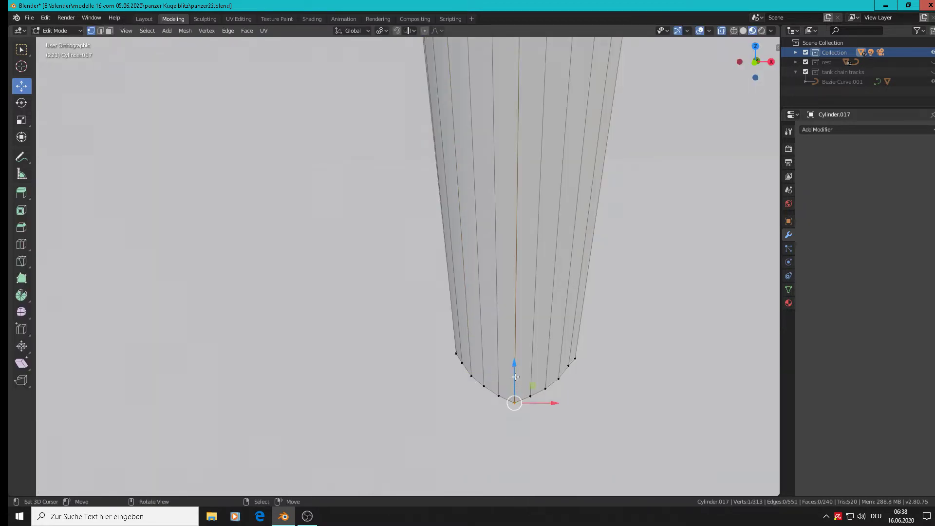
pyautogui.moveTo(515, 376); pyautogui.dragTo(514, 372)
pyautogui.press('Tab')
pyautogui.scroll(-13, 545, 382)
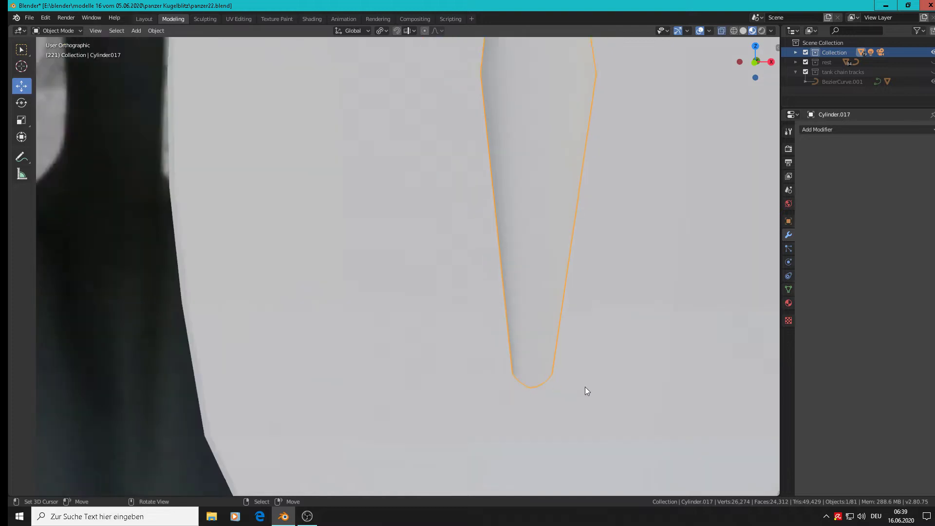
# - Select the shovel blade and move it along Y to line up with the handle's lower end
pyautogui.keyDown('shift'); pyautogui.moveTo(624, 382); pyautogui.dragTo(526, 423, button='middle'); pyautogui.keyUp('shift')
pyautogui.press('Tab')
pyautogui.press('Tab')
pyautogui.click(548, 342)
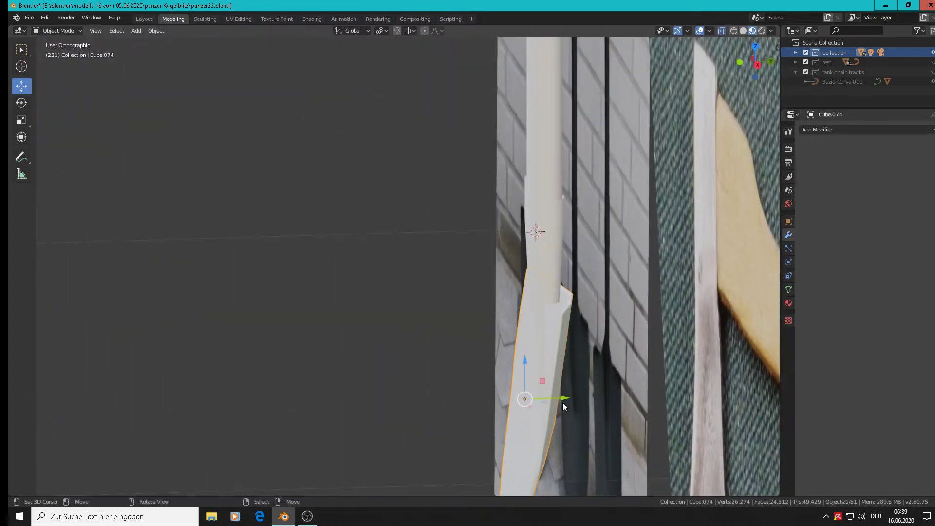
pyautogui.moveTo(562, 402); pyautogui.dragTo(550, 403)
pyautogui.moveTo(558, 404); pyautogui.dragTo(579, 307, button='middle')
pyautogui.click(633, 399)
pyautogui.click(570, 324)
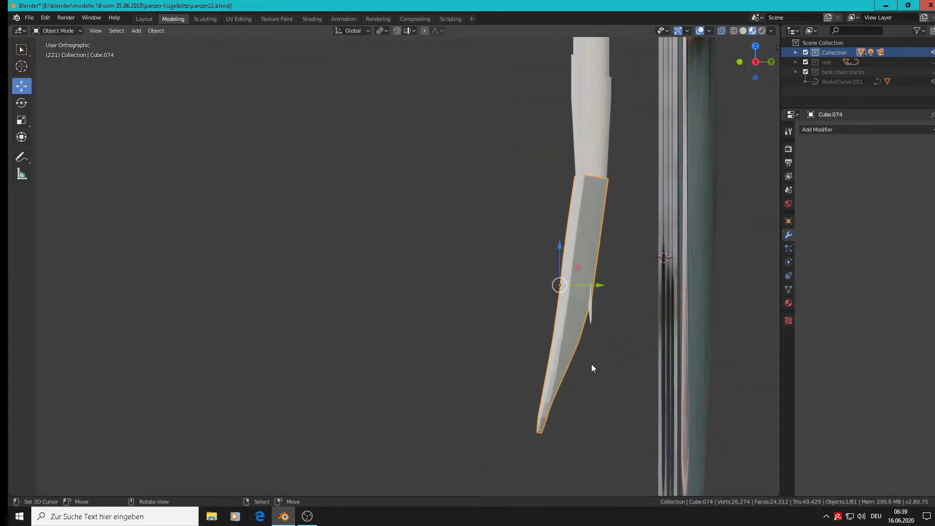
# - Rotate the blade -4.55° in the side view and move it 0.00728 m along Y against the handle
pyautogui.press('r')
pyautogui.click(616, 390)
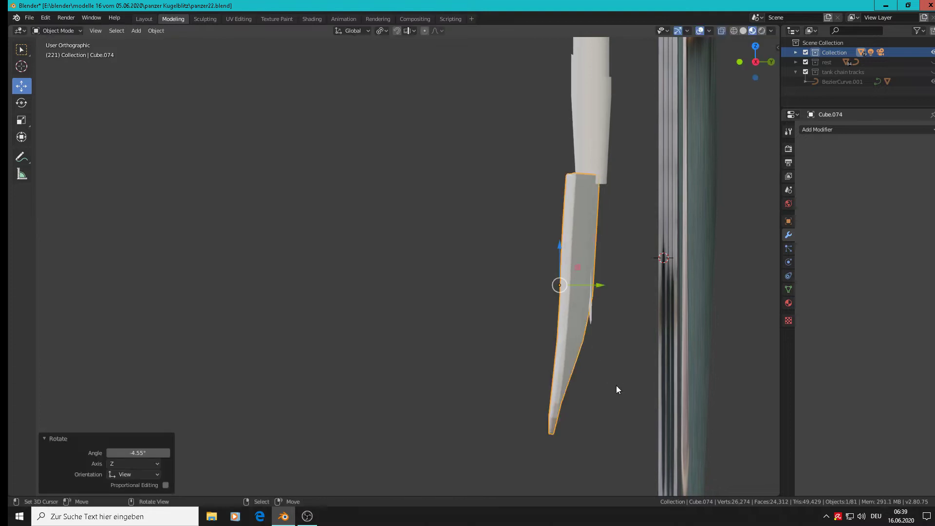
pyautogui.moveTo(589, 288); pyautogui.dragTo(601, 285)
# - Move the blade slightly along X to centre it on the handle, and check the fit from an angle
pyautogui.moveTo(600, 285); pyautogui.dragTo(726, 339, button='middle')
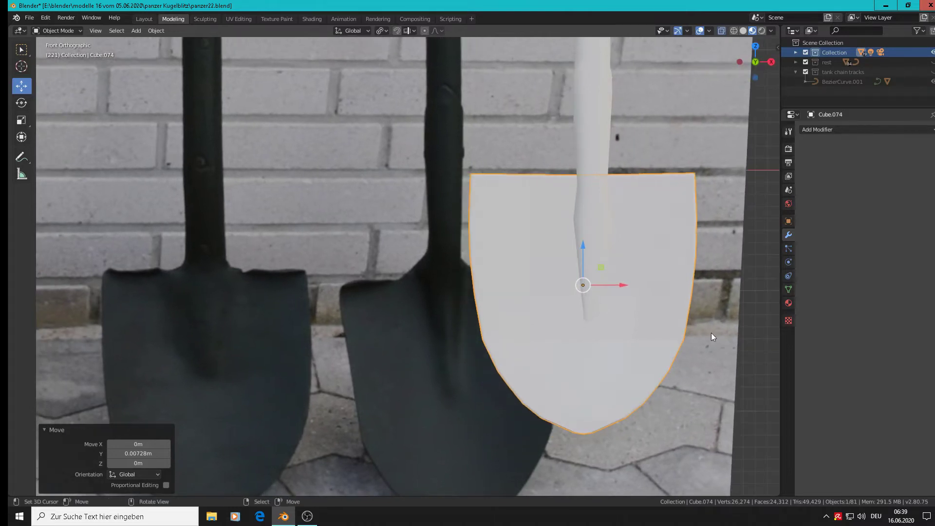
pyautogui.moveTo(605, 290); pyautogui.dragTo(618, 286)
pyautogui.moveTo(604, 241); pyautogui.dragTo(580, 264, button='middle')
pyautogui.press('Tab')
pyautogui.press('Tab')
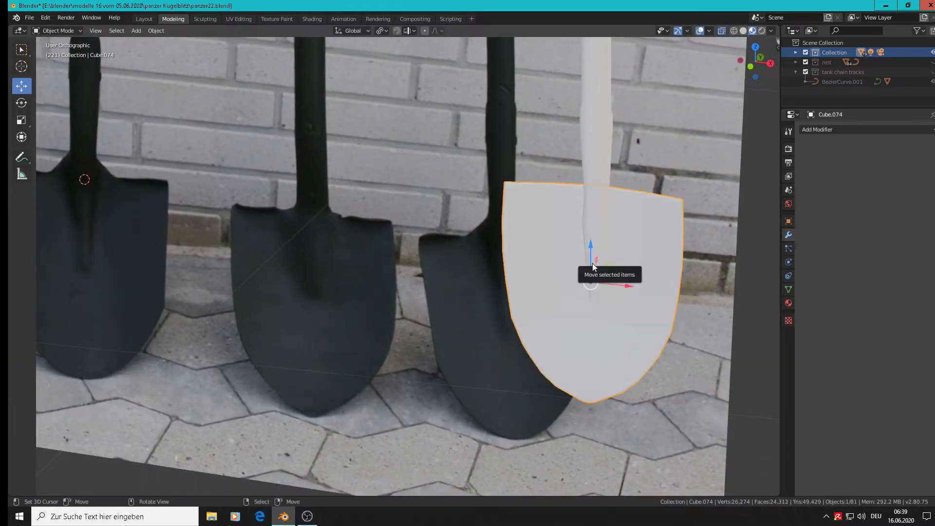
# - Deselect the blade and examine the tank reference images, including the rear deck close-up, and the collection of modelled parts
pyautogui.scroll(-6, 592, 263)
pyautogui.hotkey('alt', 'a')
pyautogui.scroll(-1, 581, 312)
pyautogui.moveTo(580, 312); pyautogui.dragTo(618, 304, button='middle')
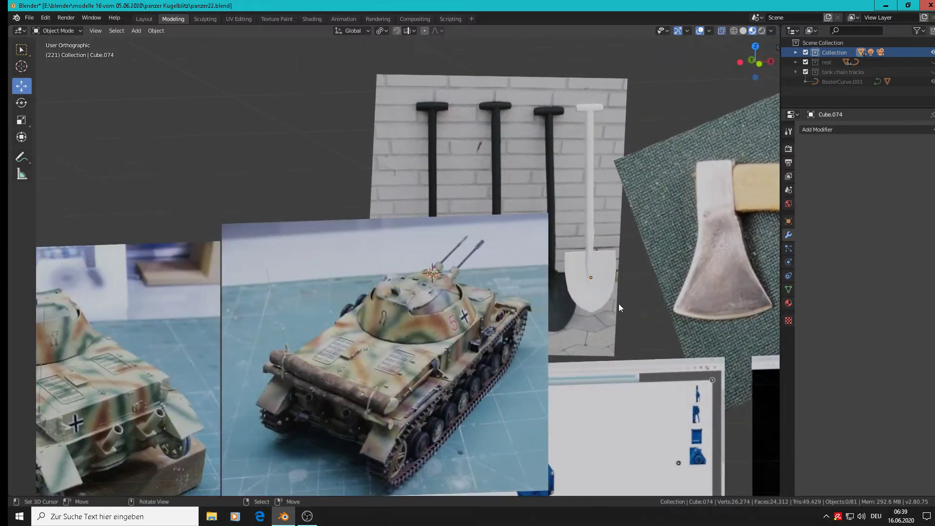
pyautogui.scroll(-5, 612, 310)
pyautogui.keyDown('shift'); pyautogui.moveTo(433, 447); pyautogui.dragTo(653, 304, button='middle'); pyautogui.keyUp('shift')
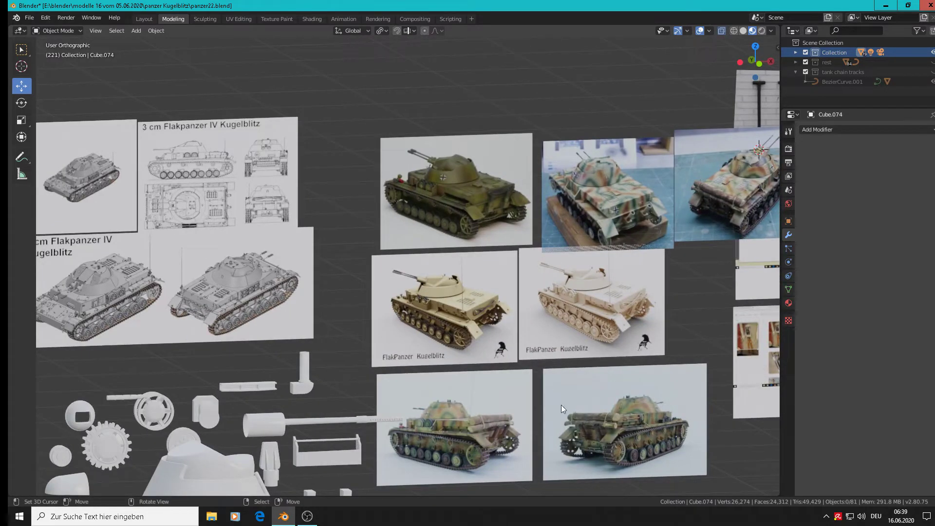
pyautogui.moveTo(398, 405)
pyautogui.mouseDown(button='middle')
pyautogui.moveTo(157, 228)
pyautogui.moveTo(27, 247)
pyautogui.mouseUp(button='middle')
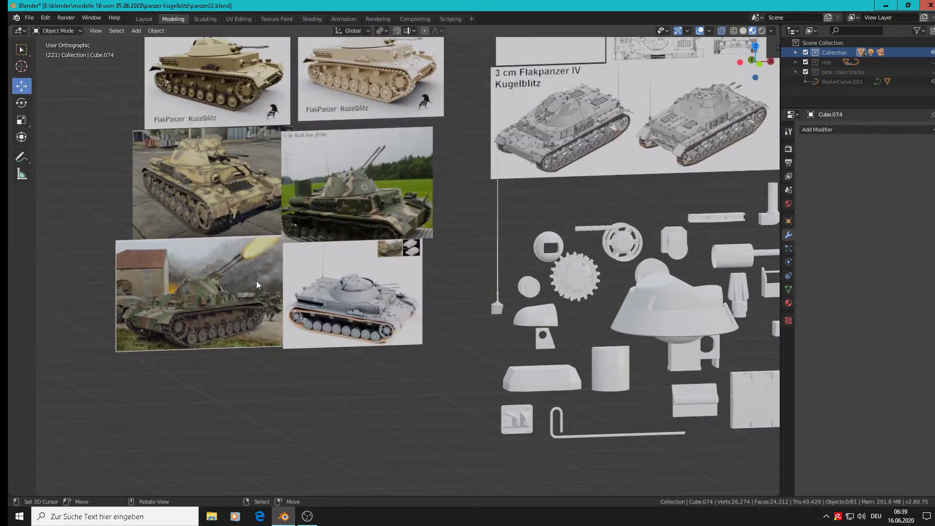
pyautogui.scroll(12, 287, 302)
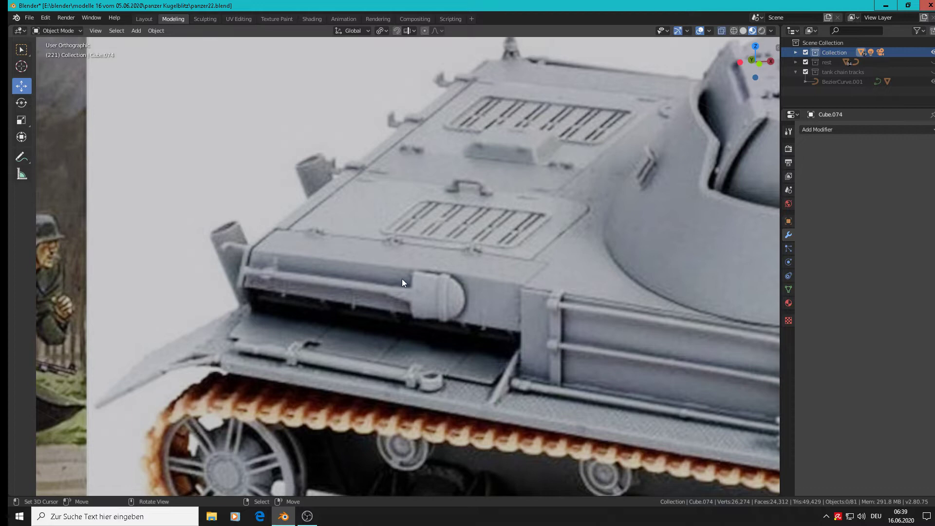
pyautogui.scroll(-14, 423, 285)
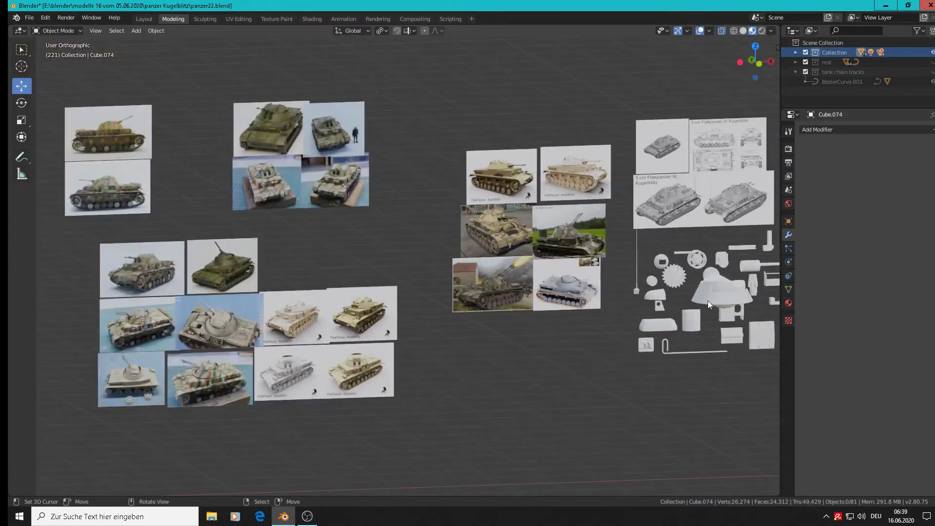
pyautogui.moveTo(708, 301); pyautogui.dragTo(668, 293, button='middle')
pyautogui.scroll(-3, 668, 294)
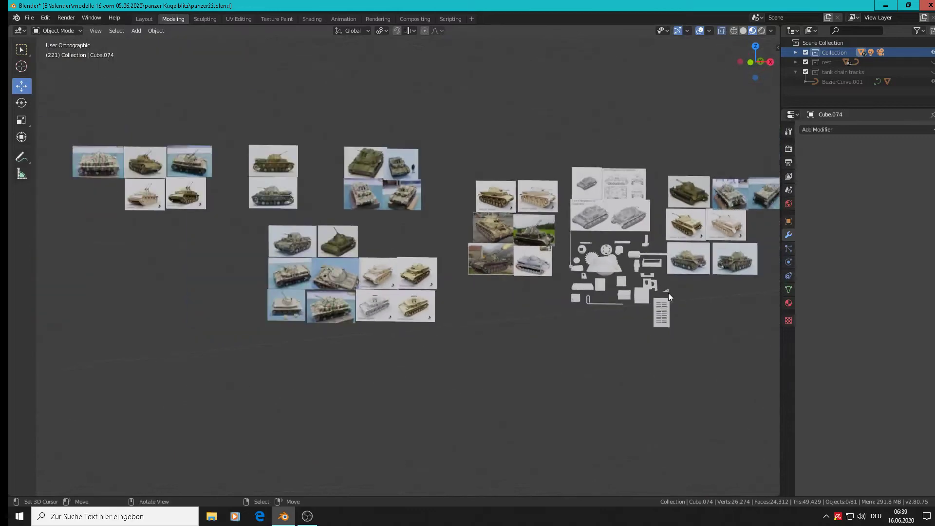
pyautogui.scroll(-3, 678, 256)
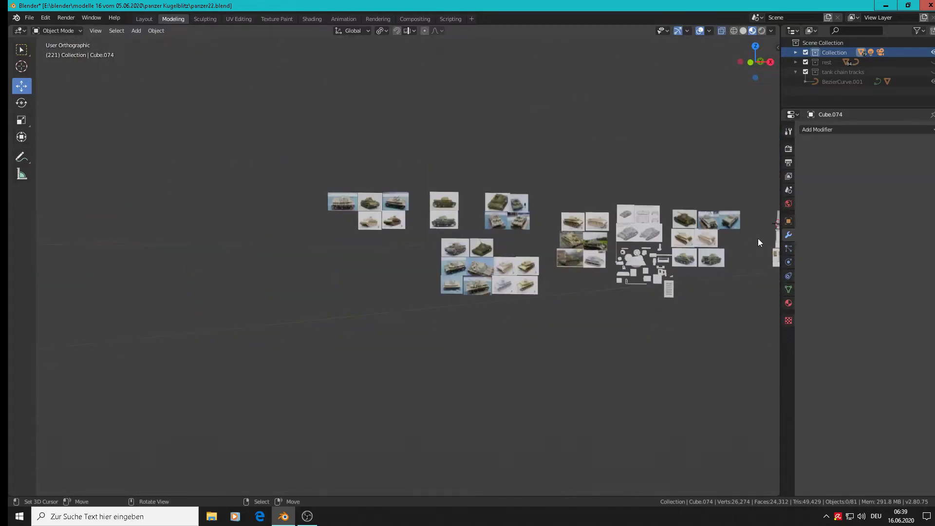
# - Select the shovel's handle and blade and join them into one object
pyautogui.keyDown('shift'); pyautogui.moveTo(755, 238); pyautogui.dragTo(381, 258, button='middle'); pyautogui.keyUp('shift')
pyautogui.scroll(17, 423, 234)
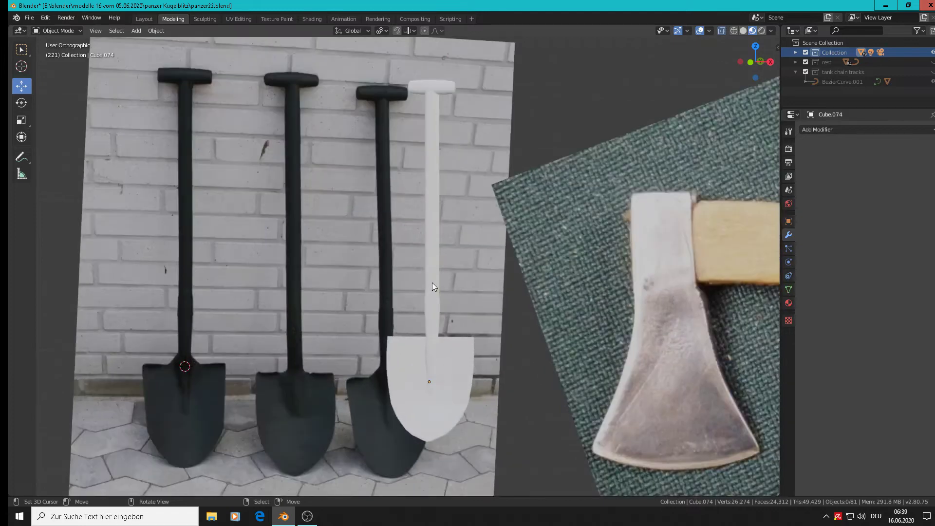
pyautogui.click(432, 286)
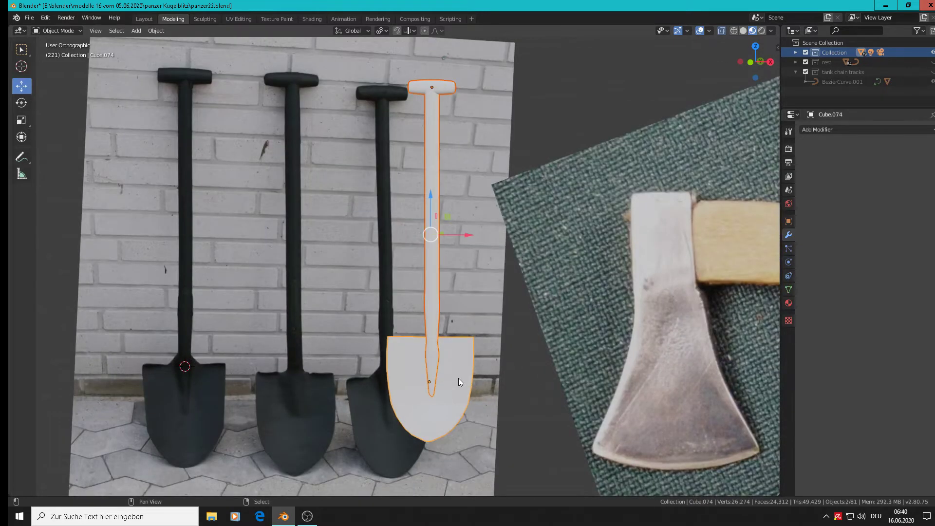
pyautogui.click(156, 30)
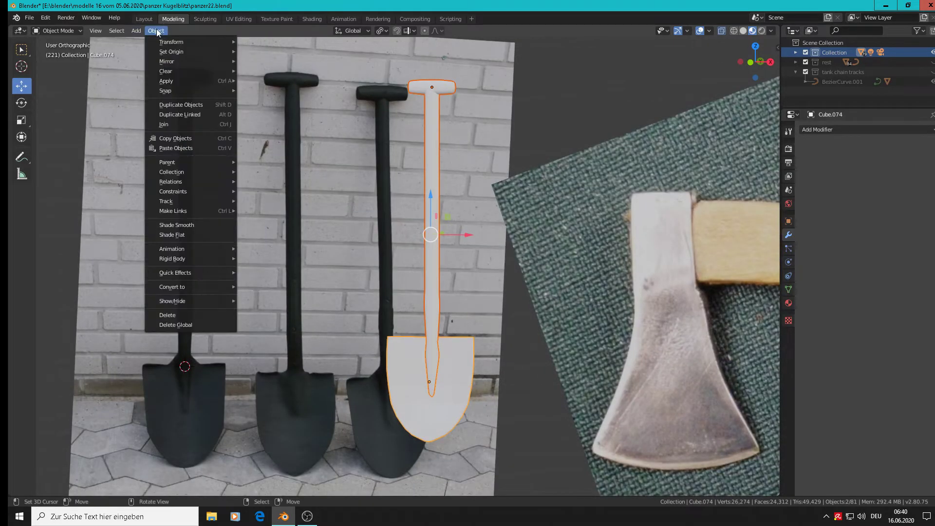
pyautogui.click(182, 126)
# - Move the joined shovel next to the other modelled tank parts, deselect it and save the file
pyautogui.scroll(-4, 351, 283)
pyautogui.scroll(-10, 547, 232)
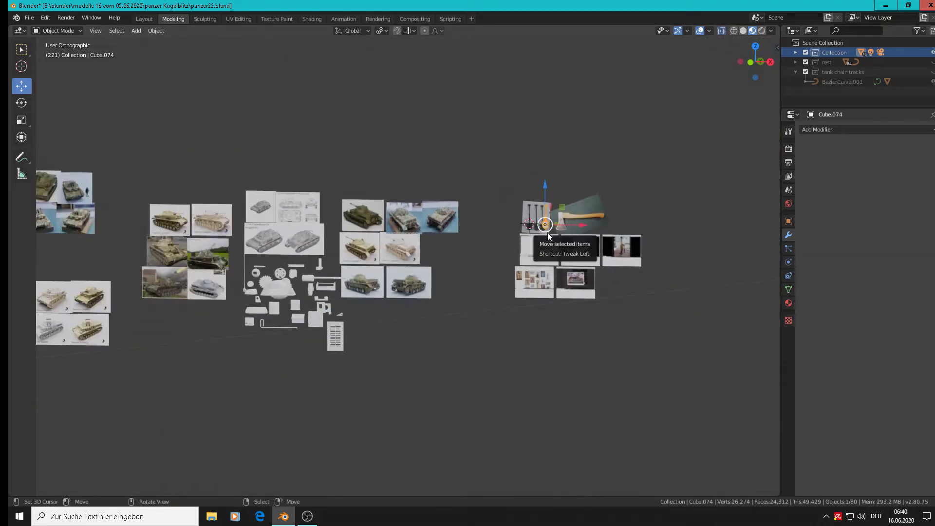
pyautogui.moveTo(547, 232); pyautogui.dragTo(313, 359)
pyautogui.scroll(4, 336, 354)
pyautogui.click(492, 314)
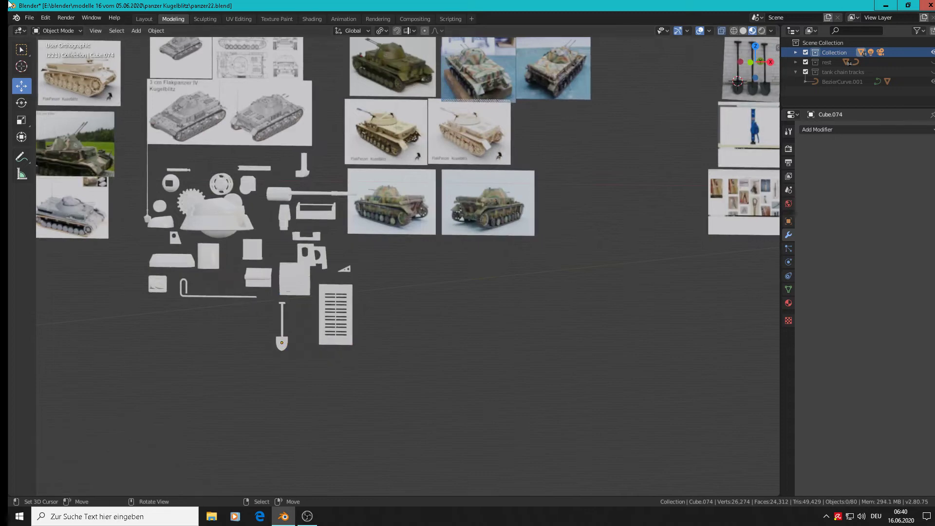
pyautogui.click(53, 82)
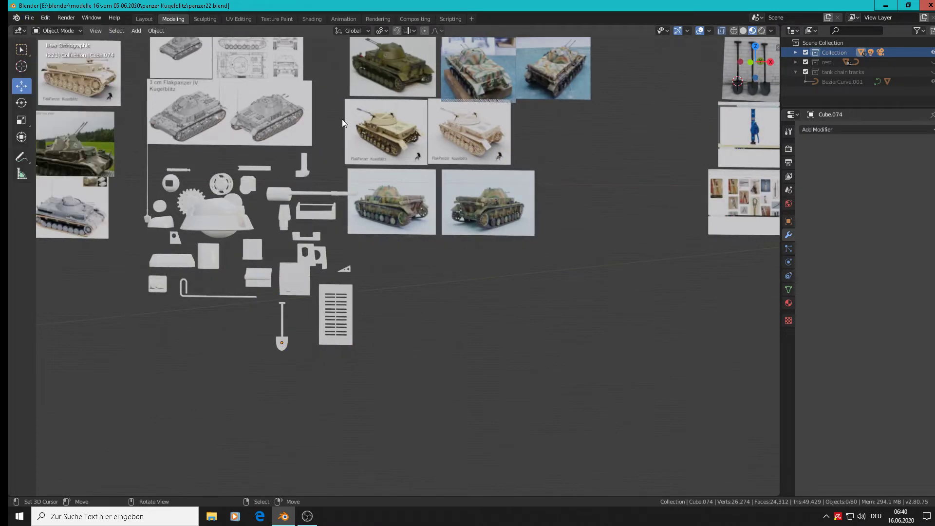
# - Place the 3D cursor on the axe head in the reference photo and add a cube there in front view
pyautogui.keyDown('shift'); pyautogui.moveTo(621, 177); pyautogui.dragTo(256, 329, button='middle'); pyautogui.keyUp('shift')
pyautogui.scroll(-1, 457, 254)
pyautogui.scroll(4, 467, 234)
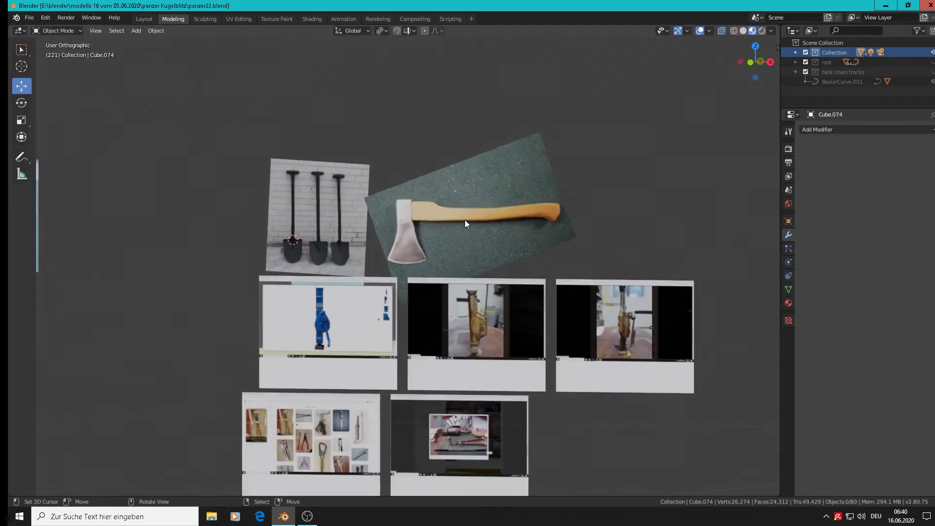
pyautogui.press('KP_1')
pyautogui.scroll(5, 276, 236)
pyautogui.keyDown('shift'); pyautogui.moveTo(337, 209); pyautogui.dragTo(457, 185, button='middle'); pyautogui.keyUp('shift')
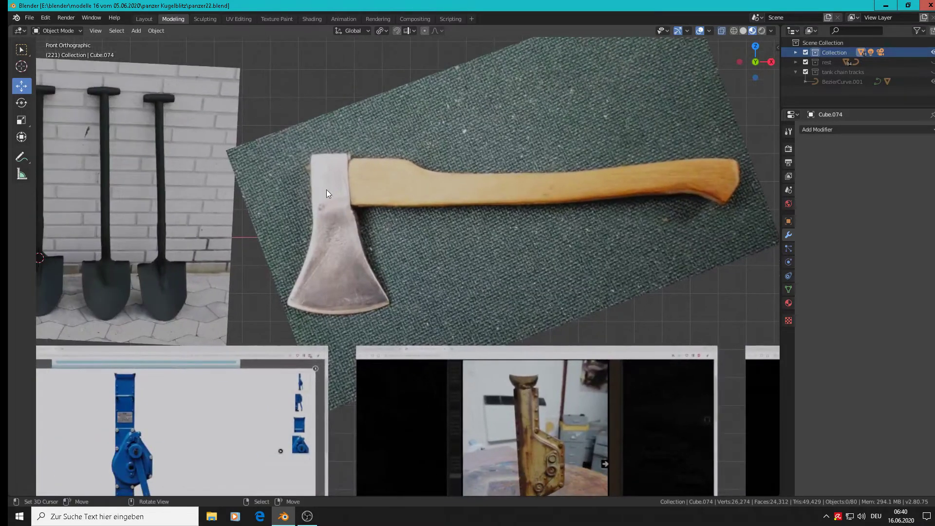
pyautogui.click(156, 31)
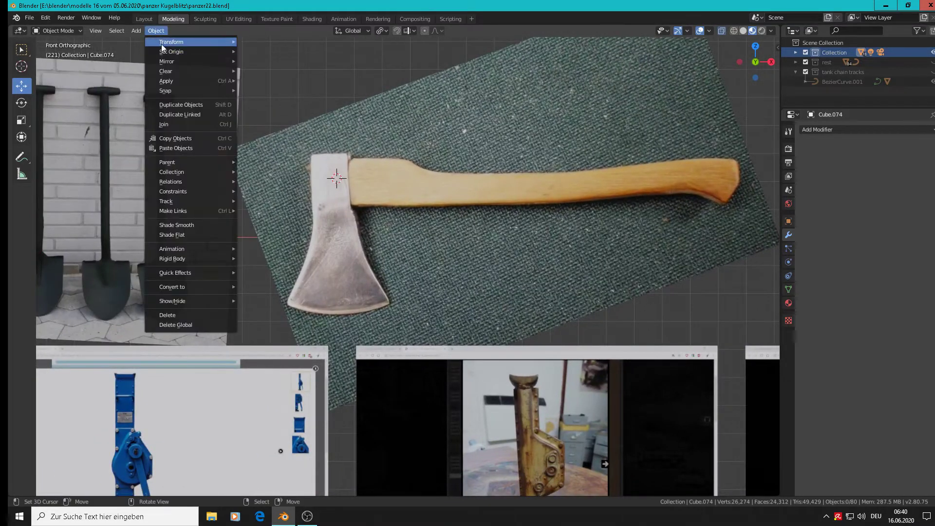
pyautogui.click(136, 31)
pyautogui.click(136, 31)
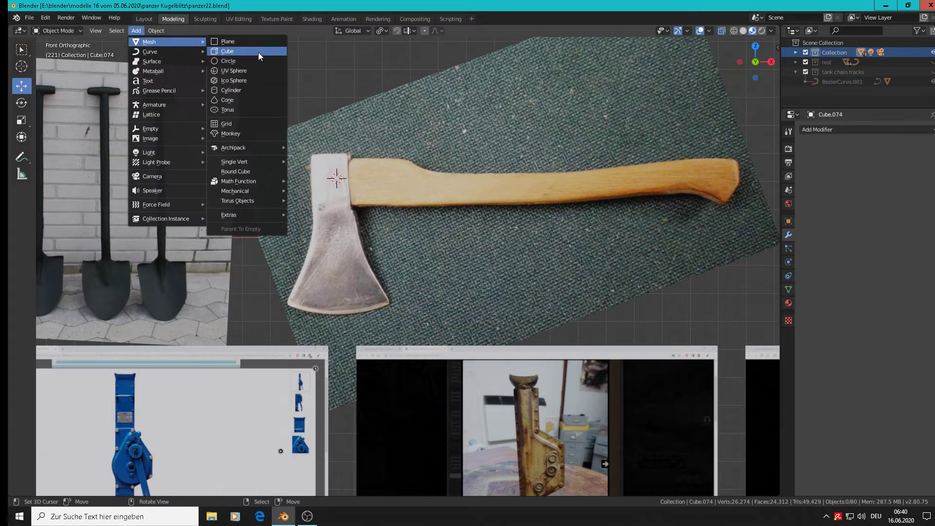
pyautogui.click(258, 52)
# - Scale the cube down to the width of the axe head's upper part, centre it along X and stretch it about 1.69 times along Z
pyautogui.press('s')
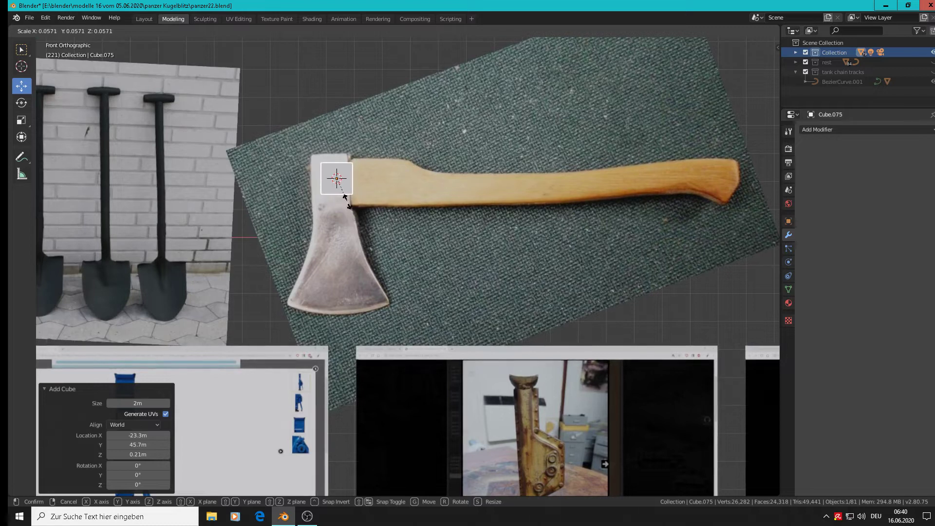
pyautogui.click(345, 202)
pyautogui.press('g')
pyautogui.press('x')
pyautogui.click(366, 174)
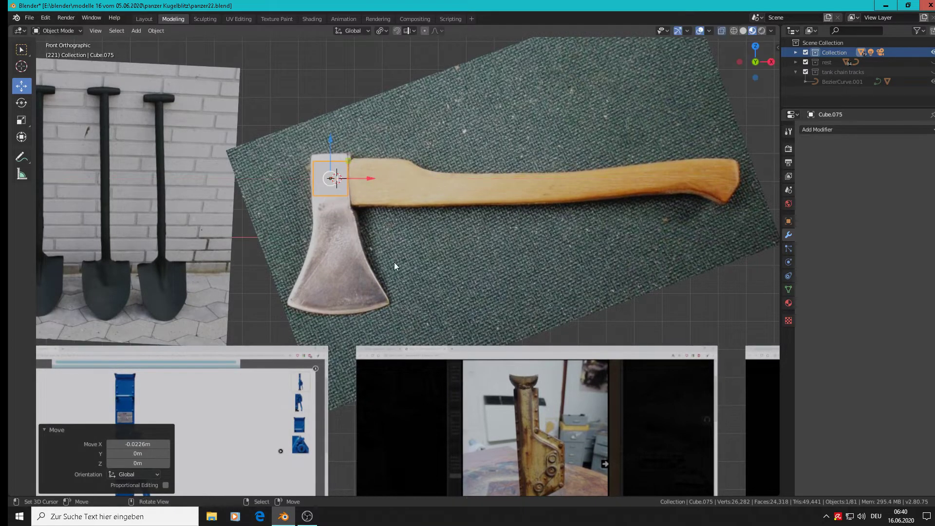
pyautogui.press('s')
pyautogui.press('z')
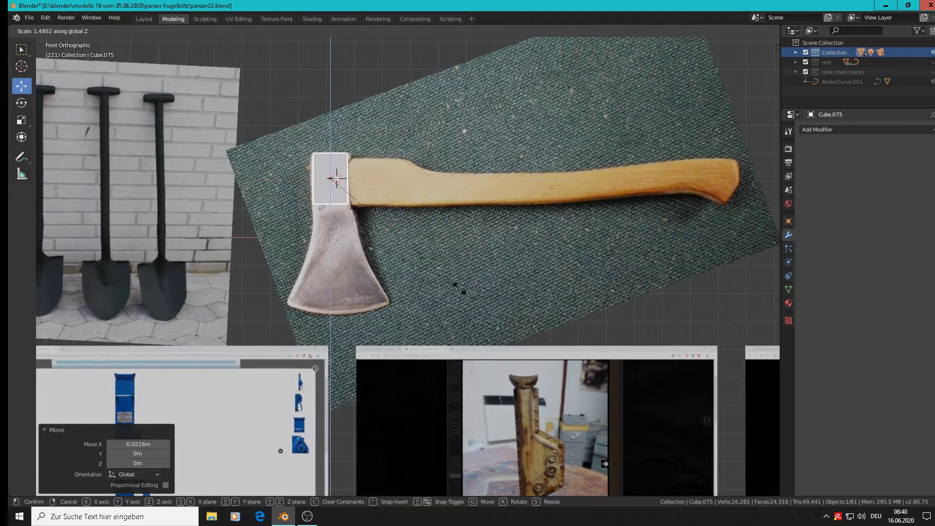
pyautogui.click(492, 285)
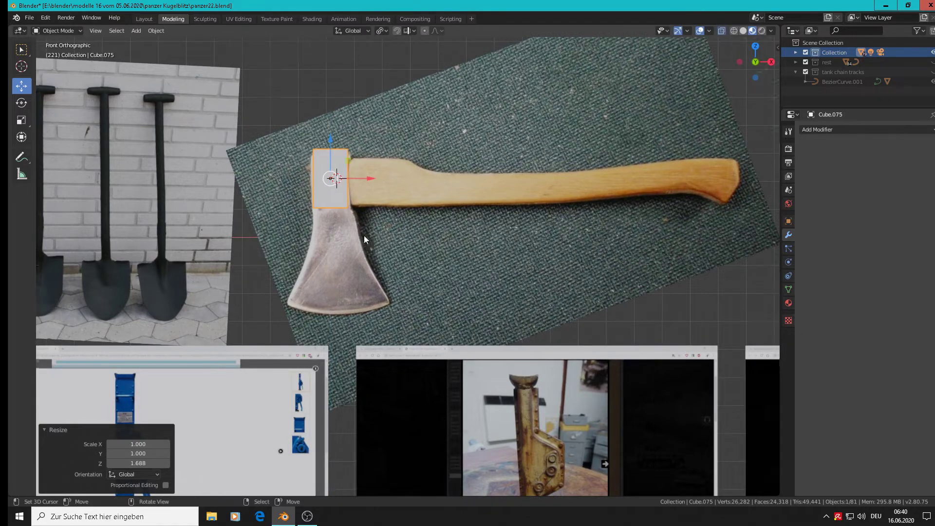
# - Move the cube about 0.14 m out in front of the axe reference photo
pyautogui.scroll(3, 364, 236)
pyautogui.moveTo(399, 242); pyautogui.dragTo(348, 203, button='middle')
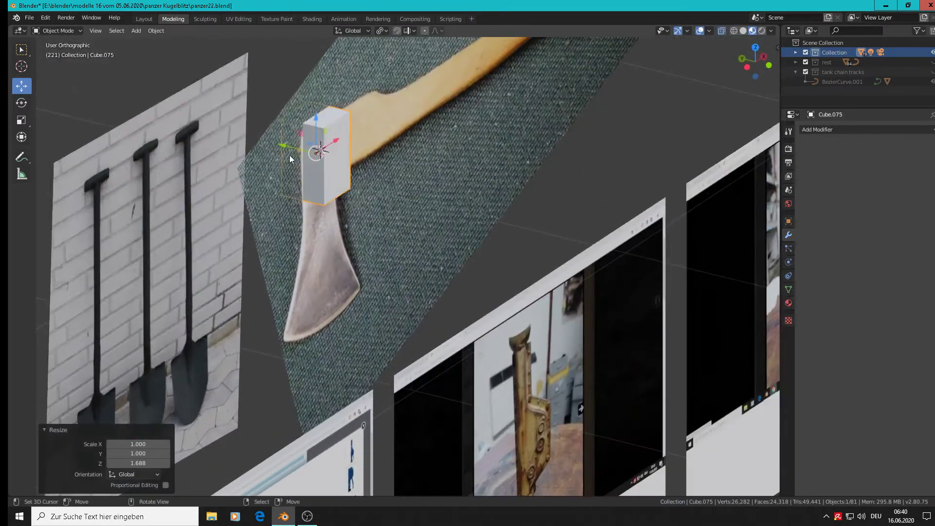
pyautogui.press('g')
pyautogui.click(353, 171)
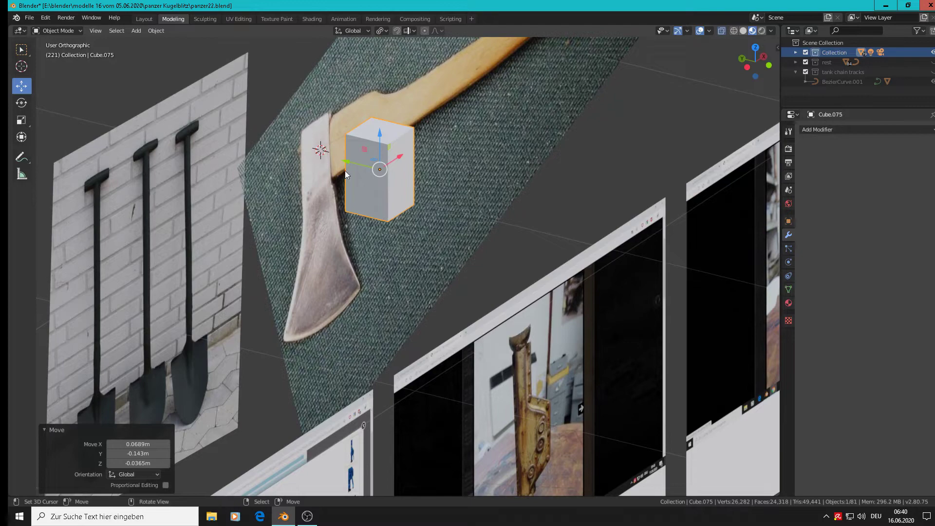
pyautogui.moveTo(393, 223)
pyautogui.mouseDown(button='middle')
pyautogui.moveTo(377, 239)
pyautogui.moveTo(396, 237)
pyautogui.moveTo(388, 212)
pyautogui.mouseUp(button='middle')
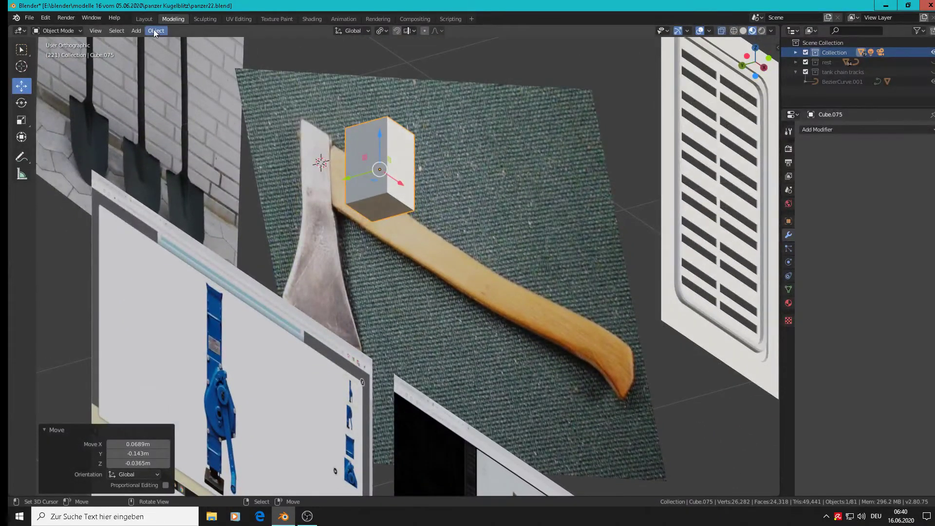
# - Enter Edit Mode on the cube and select its bottom face in face select mode
pyautogui.press('Tab')
pyautogui.click(109, 31)
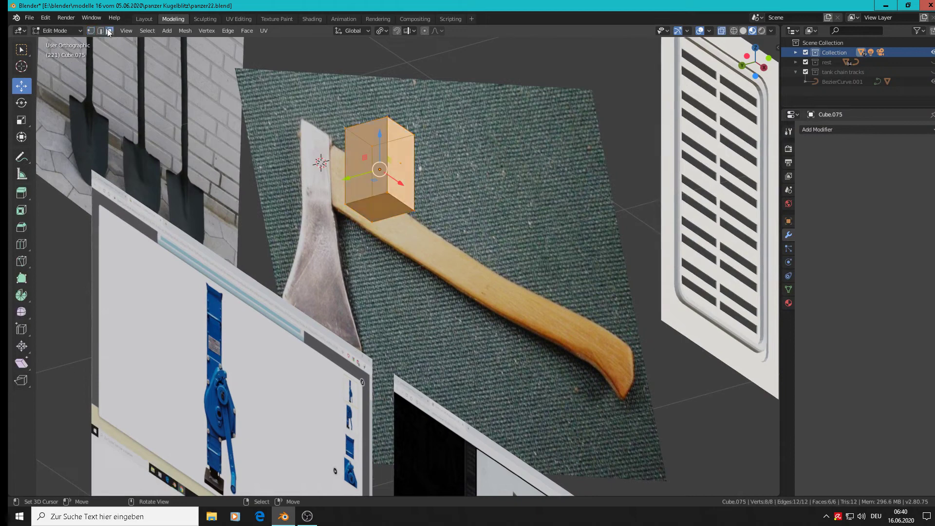
pyautogui.click(377, 207)
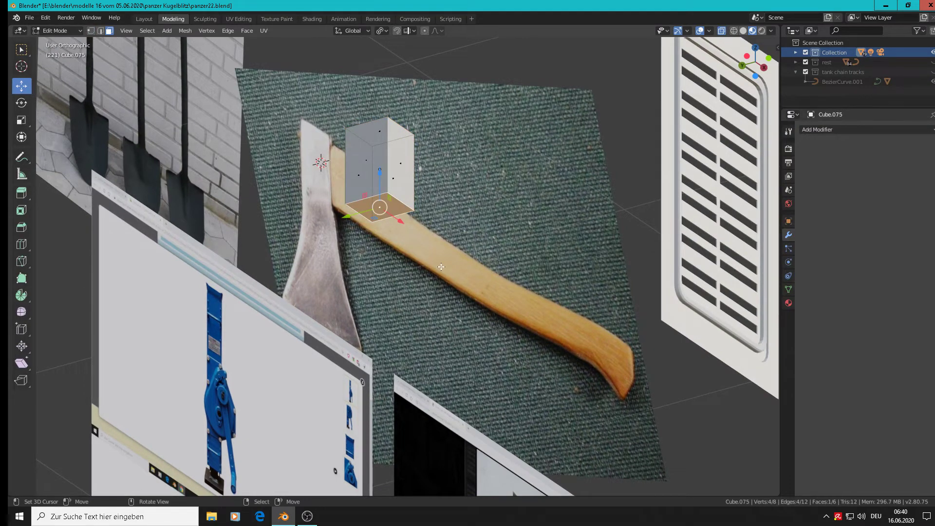
# - Realign the whole cube in front view over the upper part of the axe head in the photo
pyautogui.press('KP_1')
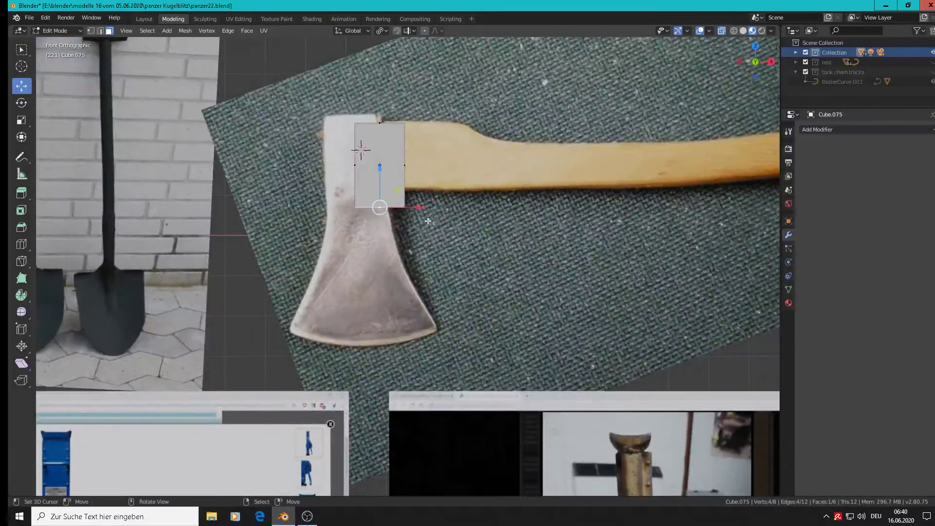
pyautogui.press('Tab')
pyautogui.moveTo(422, 166); pyautogui.dragTo(395, 166)
pyautogui.moveTo(352, 132); pyautogui.dragTo(351, 122)
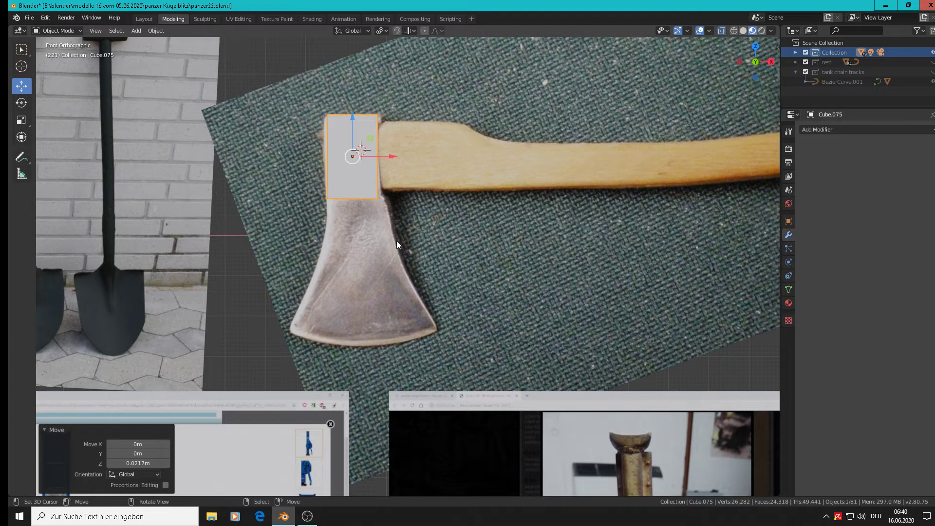
pyautogui.press('g')
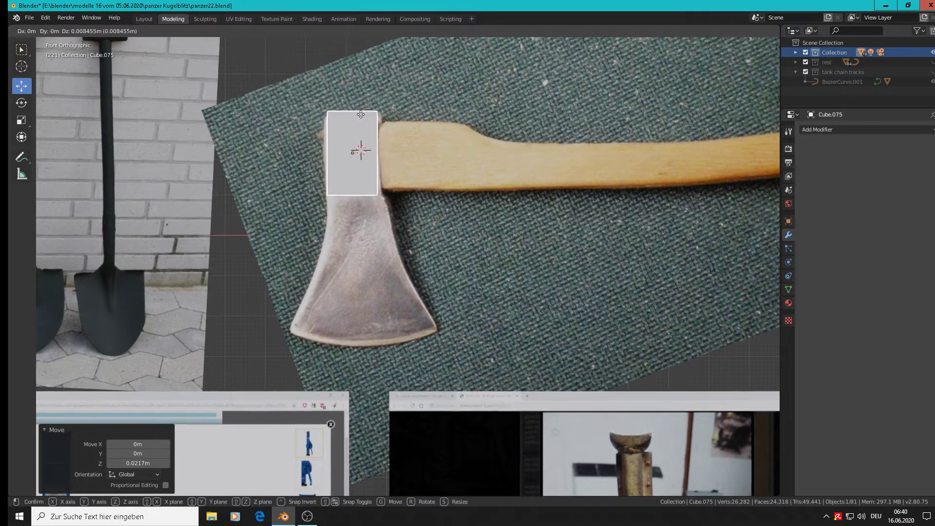
pyautogui.click(361, 118)
# - Extrude the cube's bottom face about 0.336 m down towards the cutting edge of the axe
pyautogui.press('Tab')
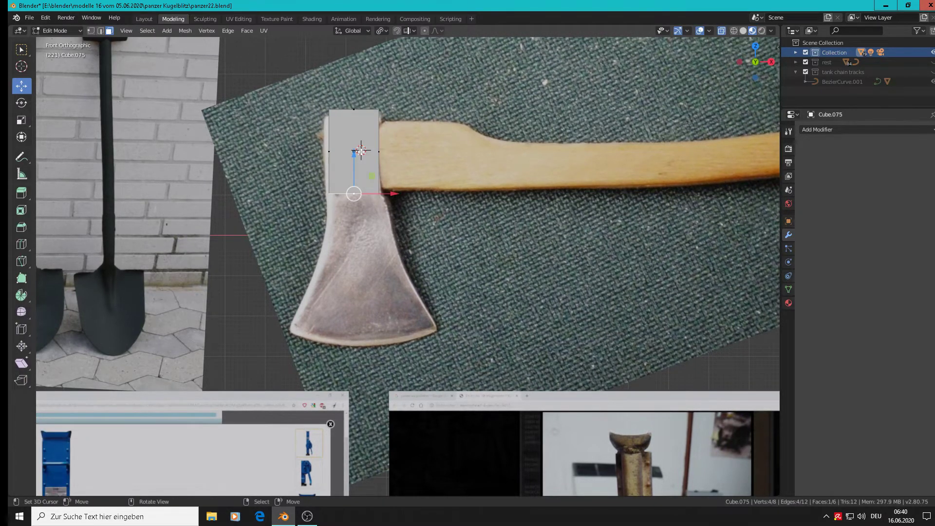
pyautogui.press('e')
pyautogui.press('Escape')
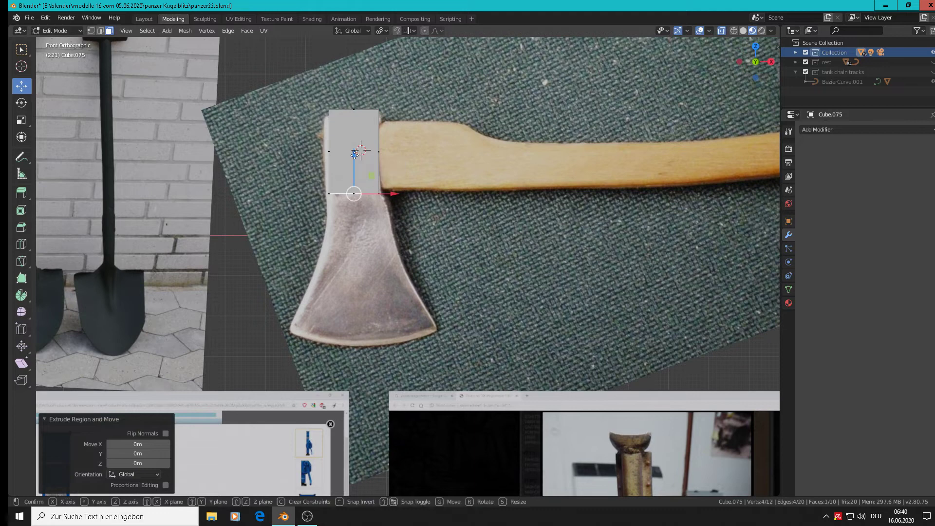
pyautogui.moveTo(354, 155); pyautogui.dragTo(354, 291)
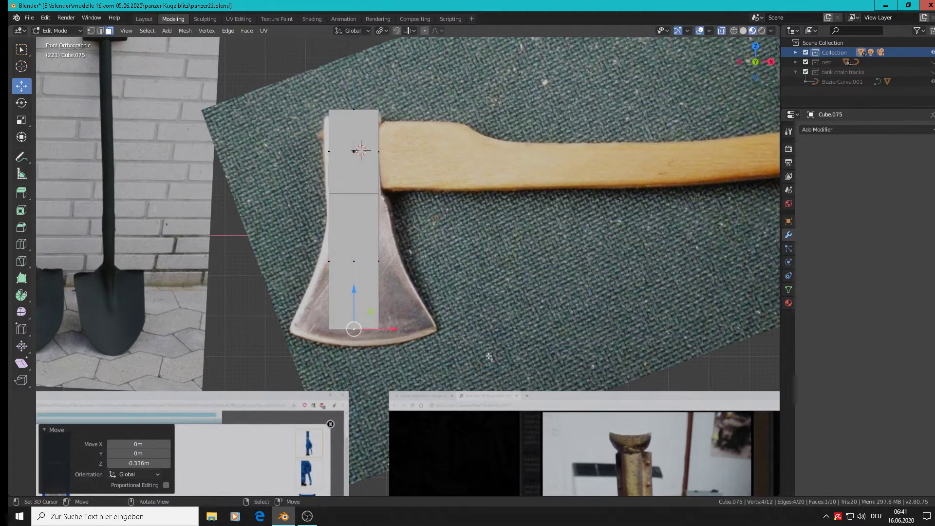
# - Widen the extruded bottom face about 3 times along X and shift it about 0.019 m in X to match the cutting edge
pyautogui.press('s')
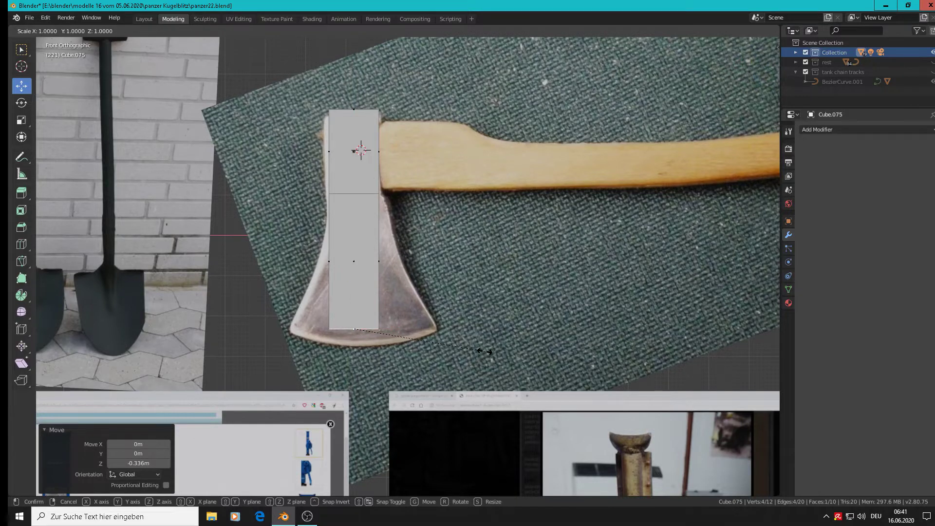
pyautogui.press('x')
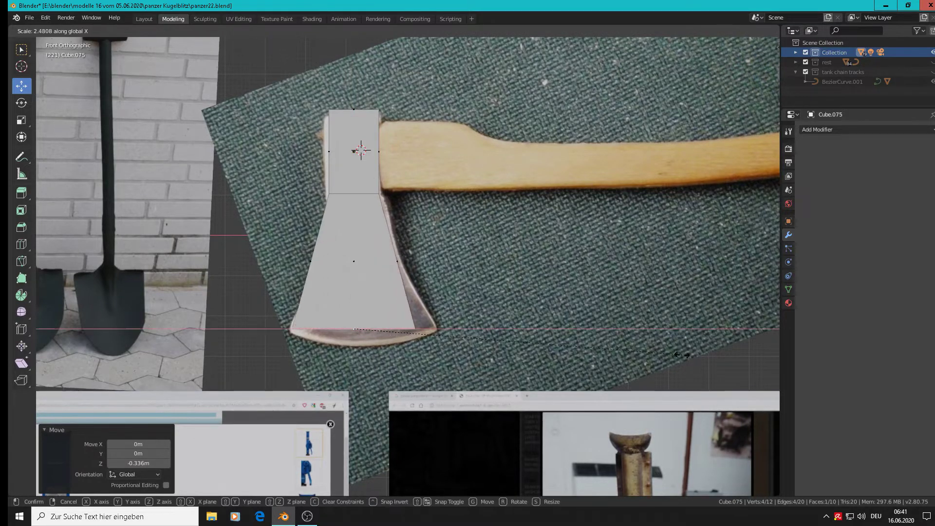
pyautogui.click(716, 343)
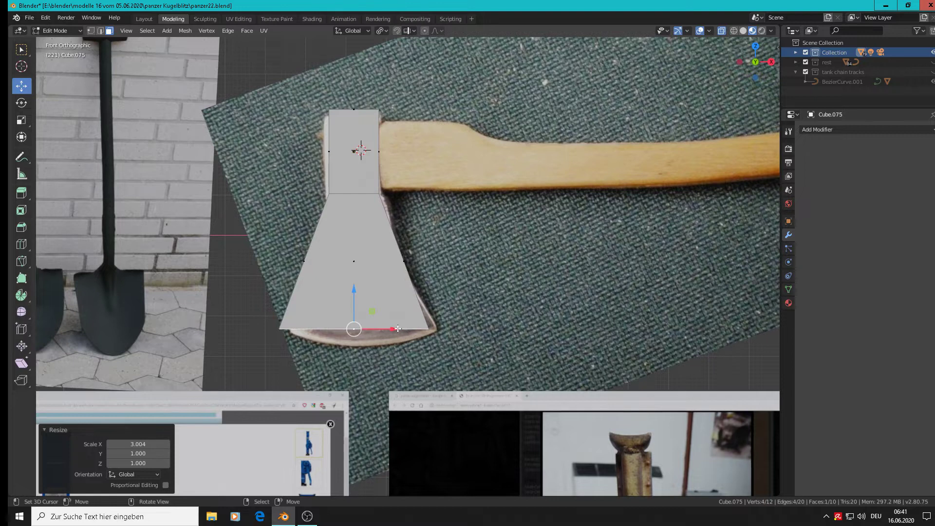
pyautogui.moveTo(397, 329); pyautogui.dragTo(400, 329)
# - Scale the blade's bottom face along Y to about 0.089 to form a thin cutting edge
pyautogui.moveTo(400, 330); pyautogui.dragTo(438, 353, button='middle')
pyautogui.press('s')
pyautogui.press('y')
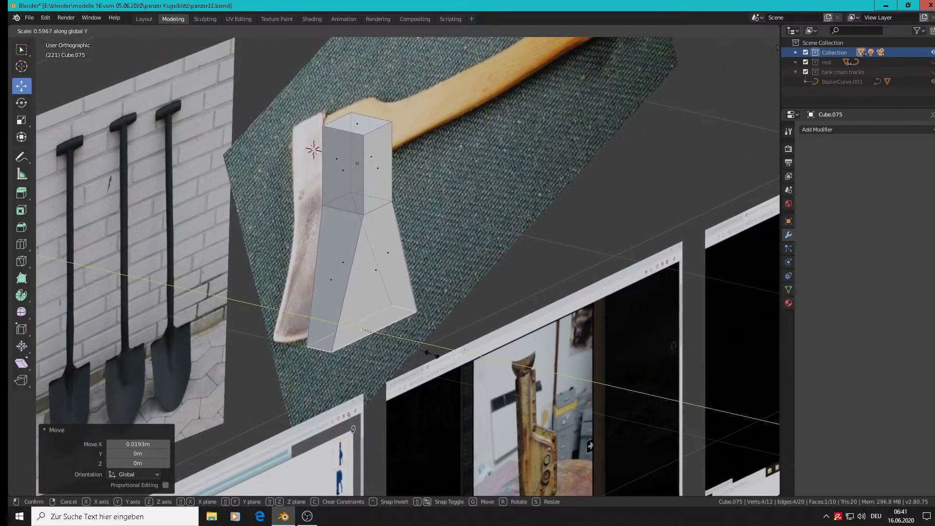
pyautogui.click(370, 337)
# - Add one horizontal loop cut through the middle of the flared blade section in front view
pyautogui.moveTo(394, 334); pyautogui.dragTo(343, 278, button='middle')
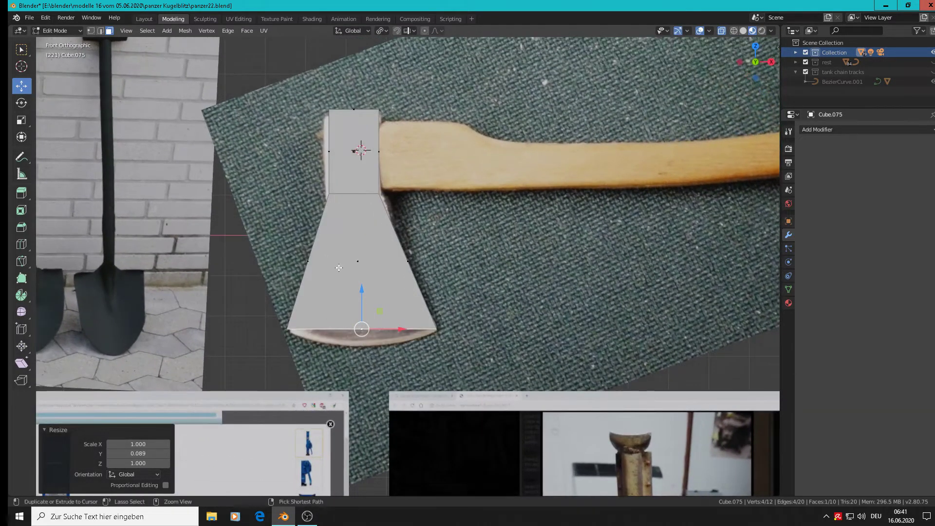
pyautogui.rightClick(338, 268)
pyautogui.press('Escape')
pyautogui.hotkey('ctrl', 'r')
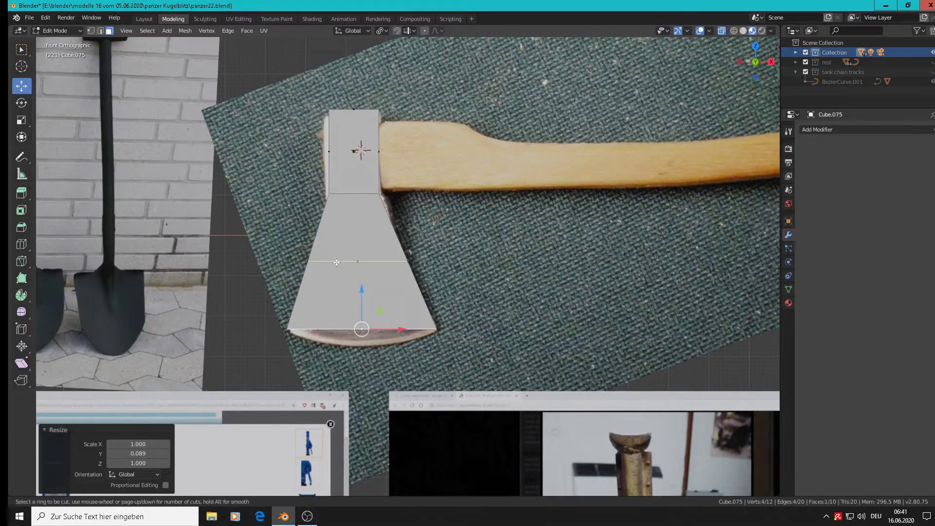
pyautogui.click(336, 262)
pyautogui.rightClick(335, 262)
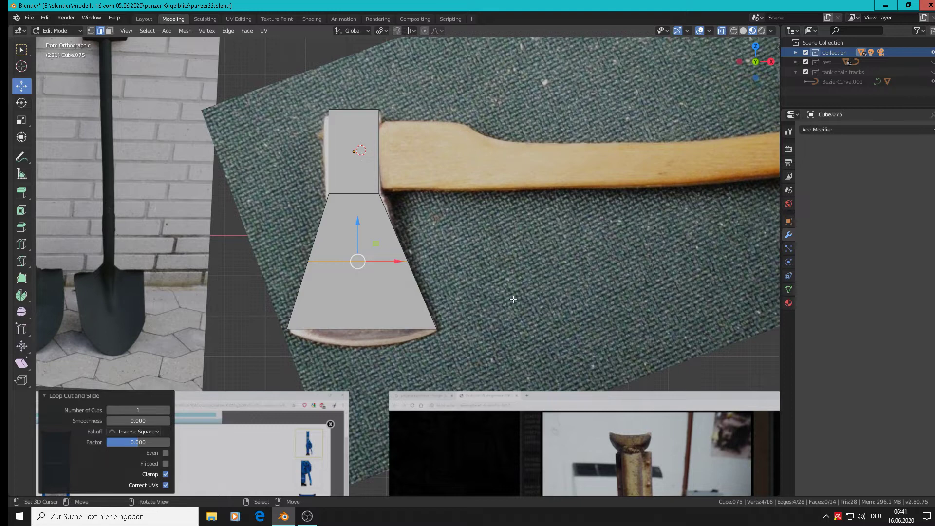
# - Scale the new edge loop to about 0.698 and bevel it to follow the blade's curved sides
pyautogui.press('s')
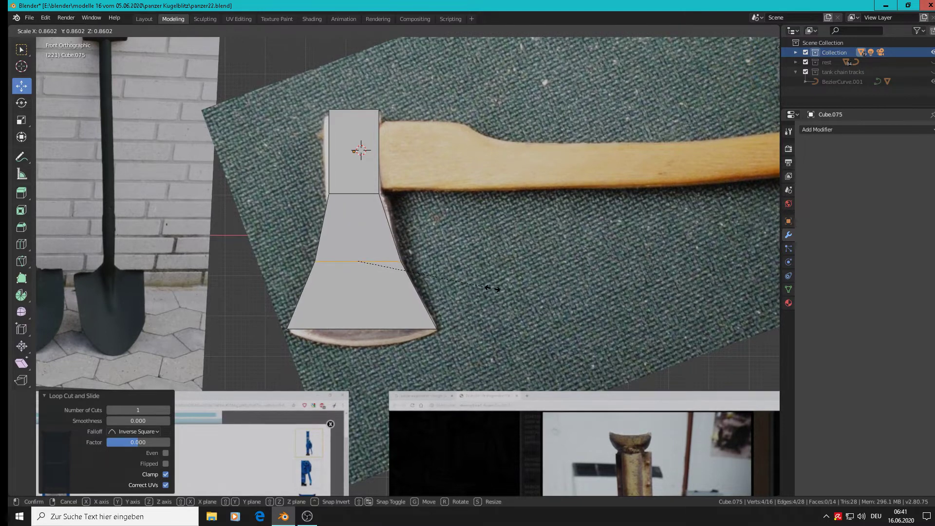
pyautogui.click(467, 285)
pyautogui.hotkey('ctrl', 'b')
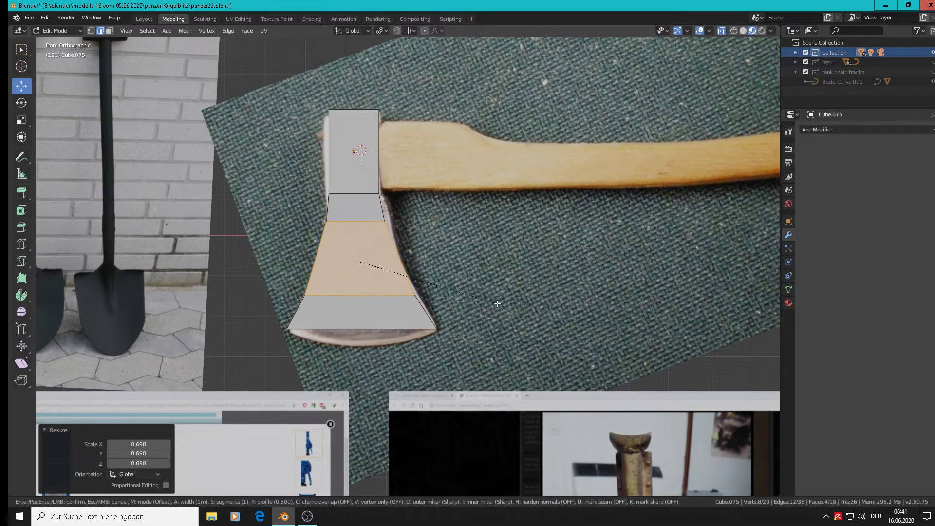
# - Bevel the loop at the middle of the axe head with 4 segments and a width of 1.38 m
pyautogui.scroll(1, 501, 308)
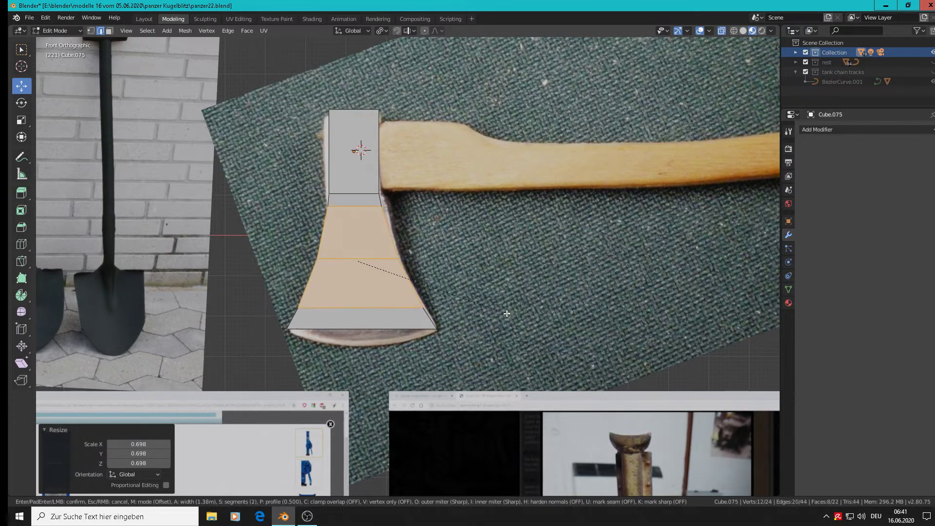
pyautogui.scroll(1, 507, 313)
pyautogui.click(507, 313)
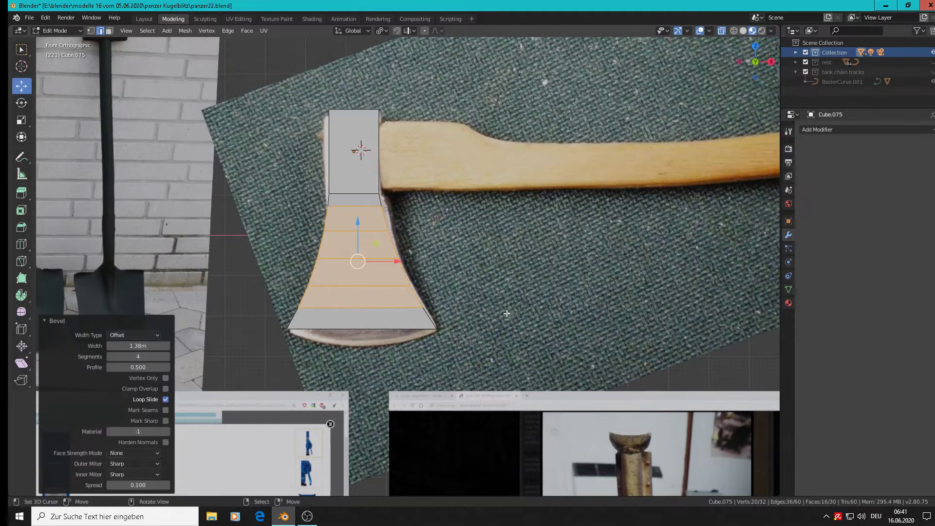
pyautogui.press('Tab')
pyautogui.moveTo(515, 335)
pyautogui.mouseDown(button='middle')
pyautogui.moveTo(536, 336)
pyautogui.moveTo(558, 363)
pyautogui.moveTo(523, 358)
pyautogui.moveTo(501, 334)
pyautogui.mouseUp(button='middle')
pyautogui.scroll(1, 422, 328)
pyautogui.press('KP_1')
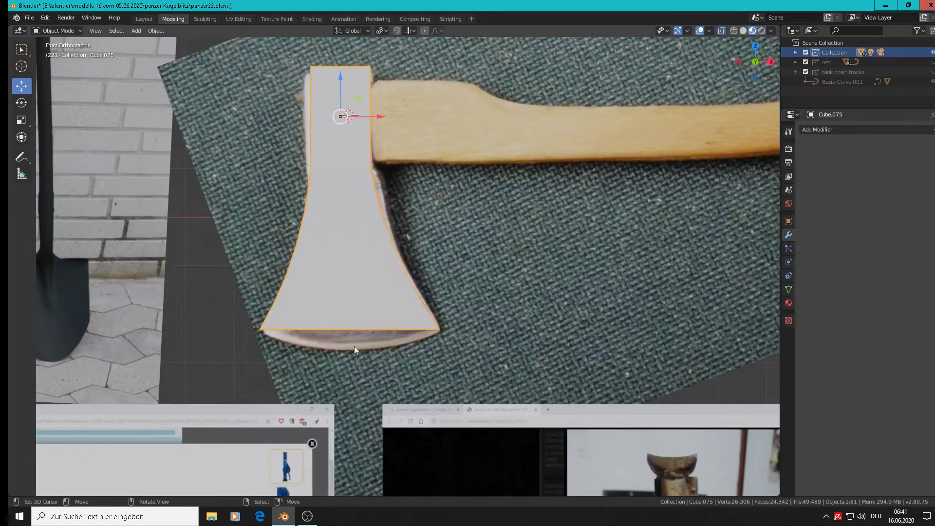
# - Extrude the axe head's bottom face and move it down about 0.048 m to the reference blade's lowest point
pyautogui.press('Tab')
pyautogui.click(336, 330)
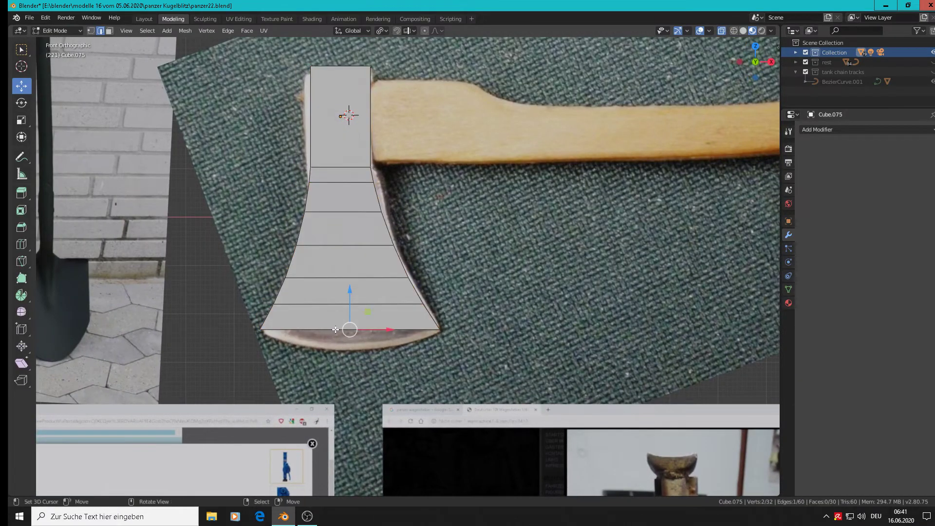
pyautogui.moveTo(336, 330); pyautogui.dragTo(401, 334, button='middle')
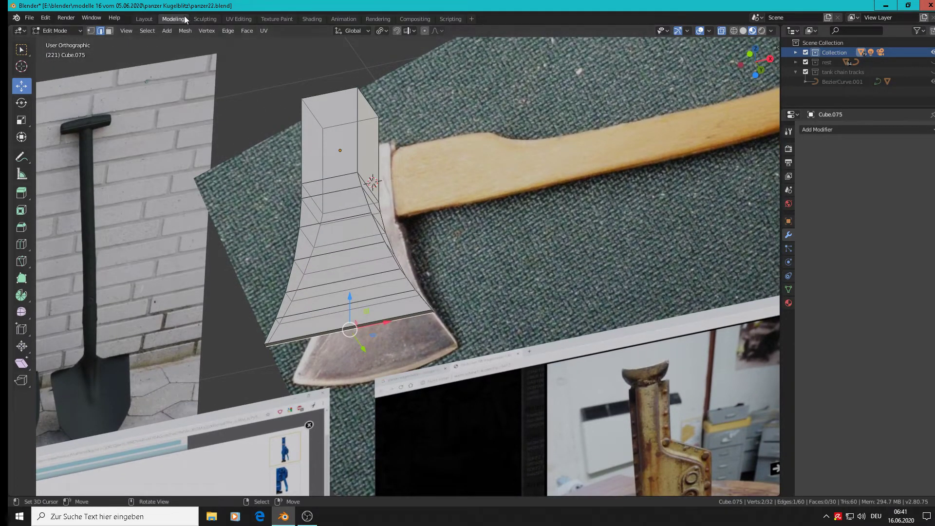
pyautogui.click(109, 31)
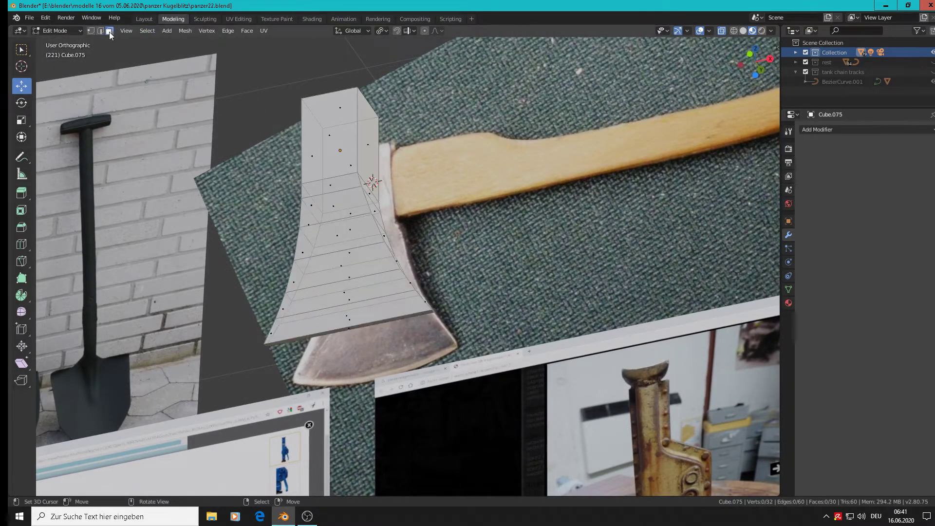
pyautogui.click(356, 328)
pyautogui.press('KP_1')
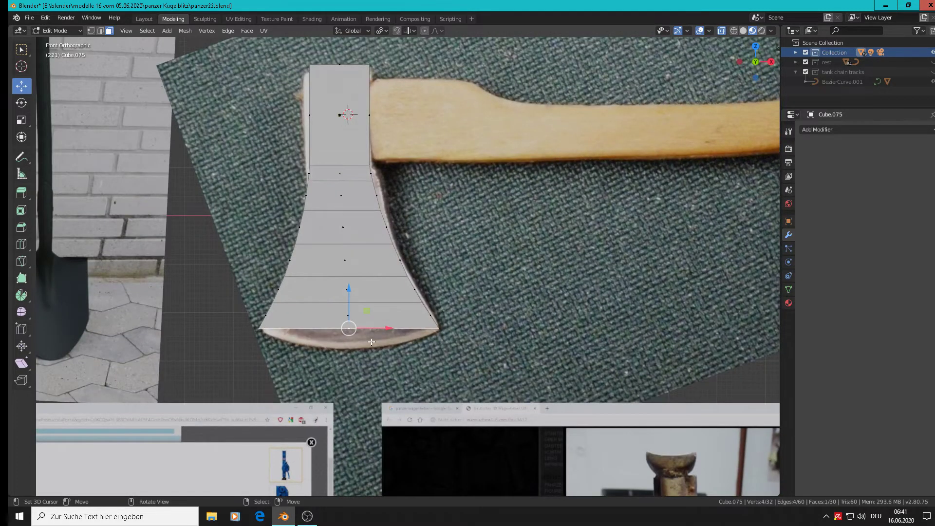
pyautogui.press('e')
pyautogui.rightClick(371, 341)
pyautogui.moveTo(349, 296); pyautogui.dragTo(350, 320)
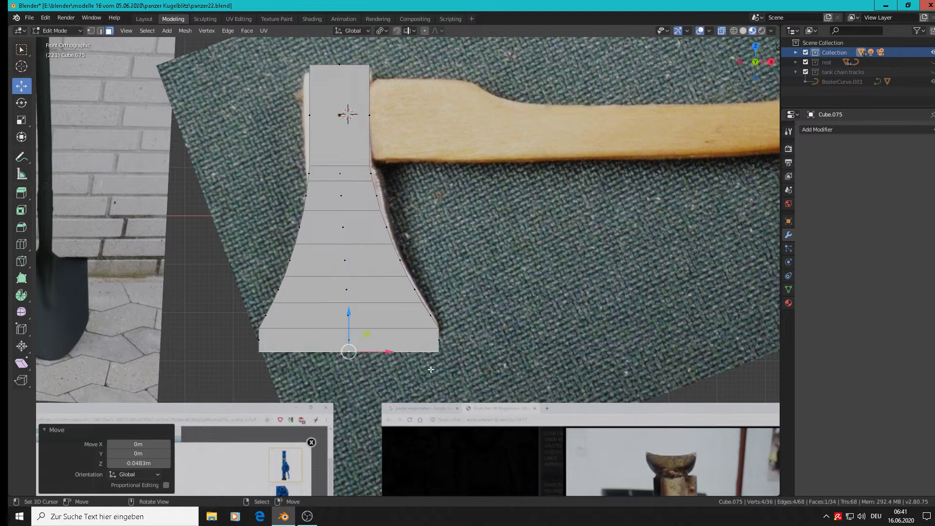
# - Scale the extruded bottom face along X by about 0.048 to taper the cutting edge
pyautogui.press('s')
pyautogui.press('x')
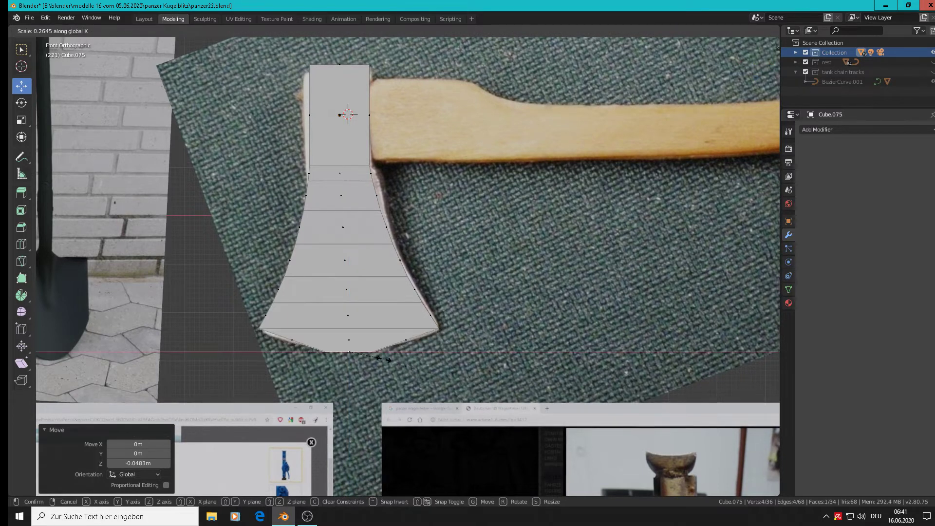
pyautogui.click(353, 355)
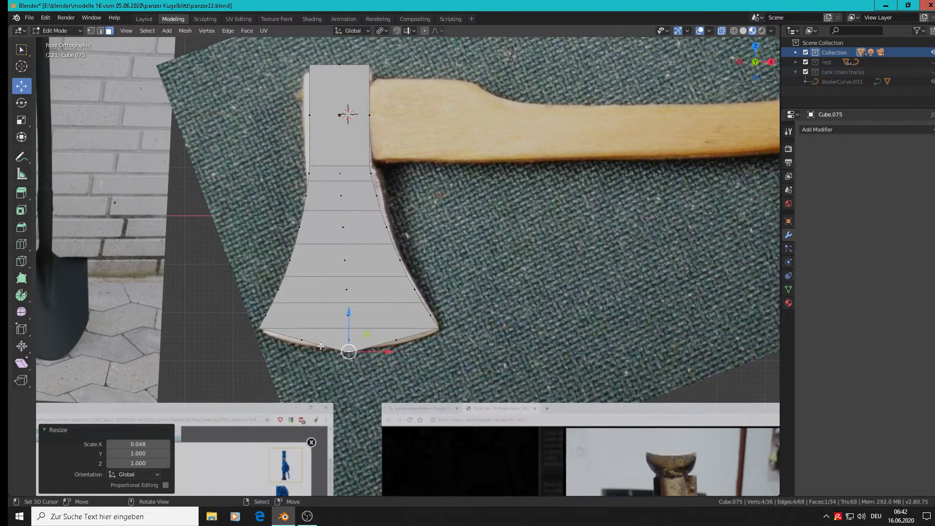
# - Add one centred loop cut across the tapered bottom section and scale it up by about 1.523
pyautogui.scroll(4, 321, 346)
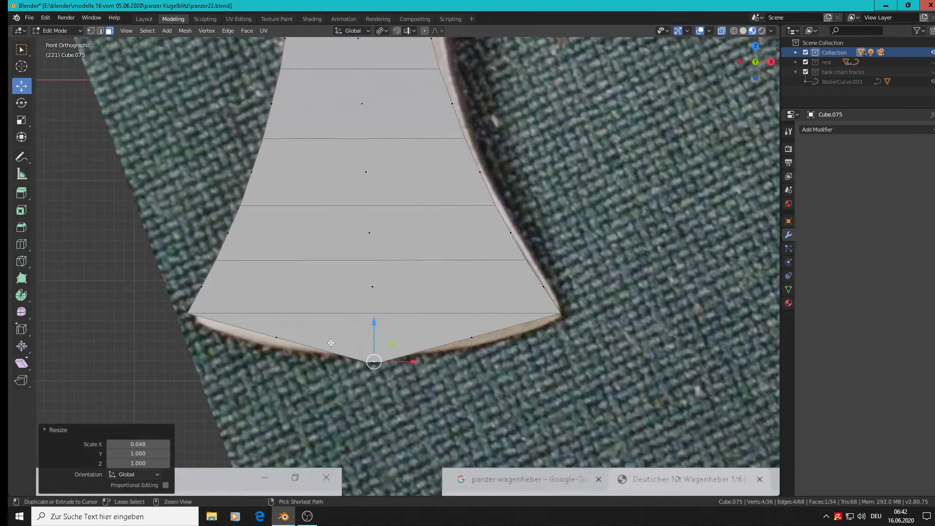
pyautogui.hotkey('ctrl', 'r')
pyautogui.click(331, 343)
pyautogui.rightClick(330, 342)
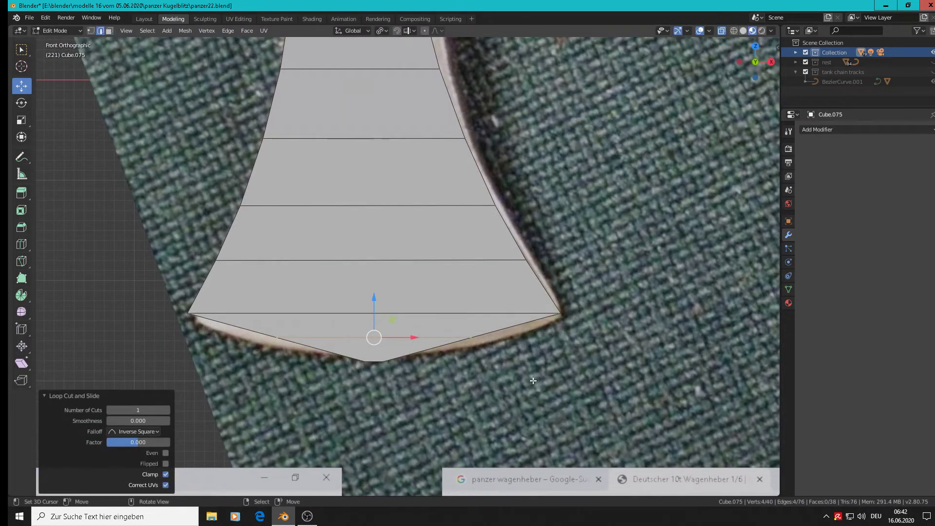
pyautogui.press('s')
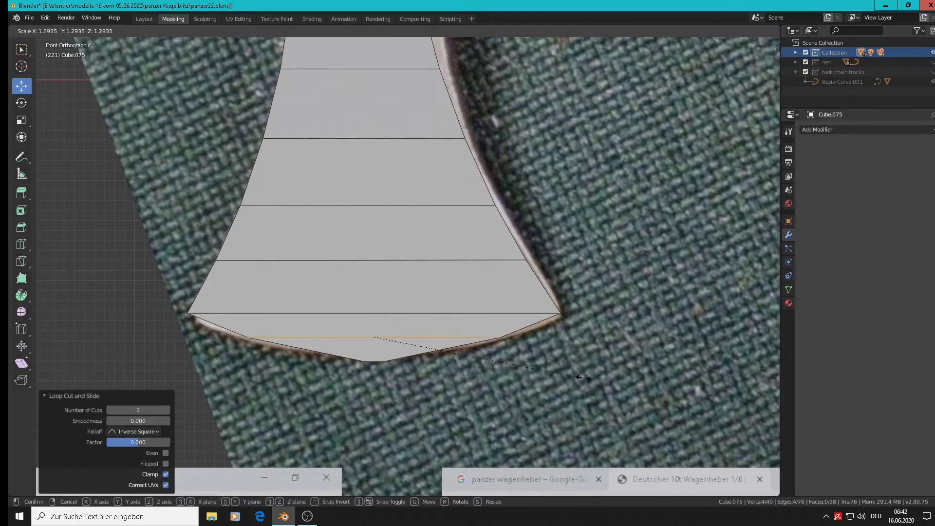
pyautogui.click(620, 370)
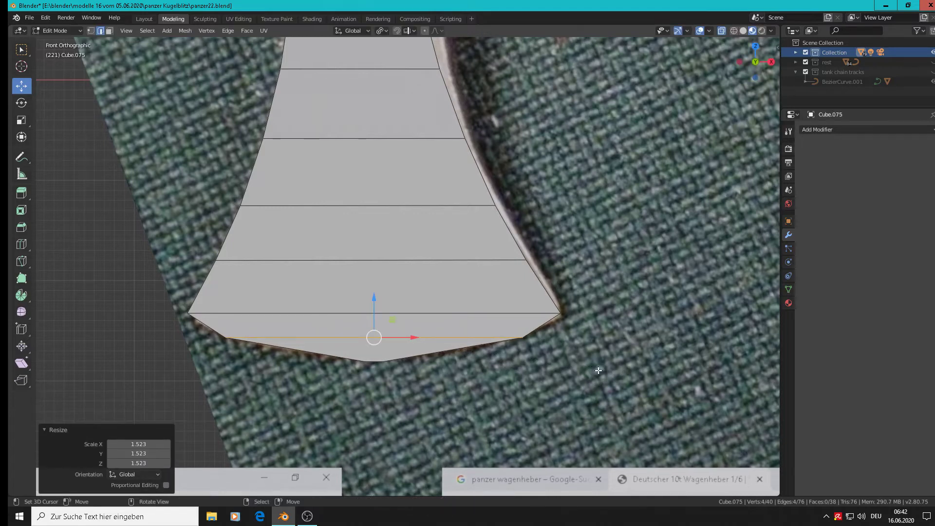
pyautogui.hotkey('ctrl', 'b')
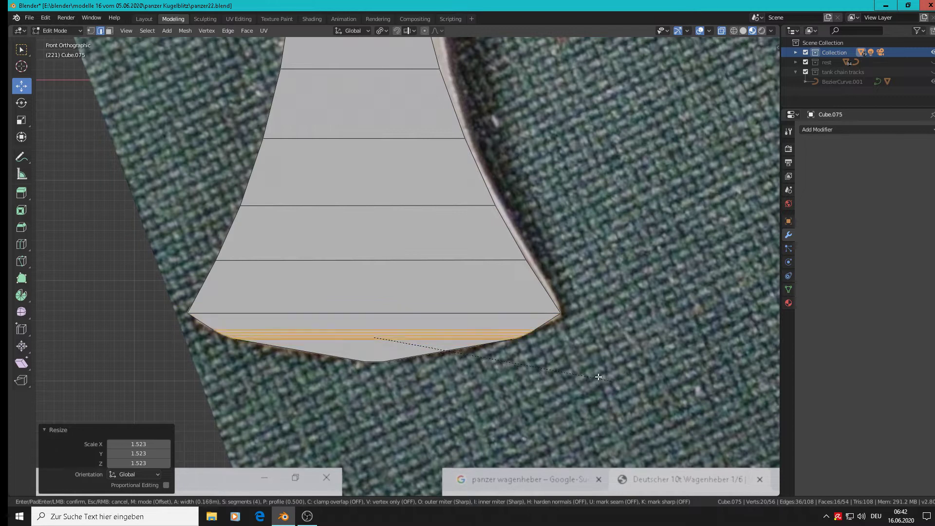
pyautogui.rightClick(612, 393)
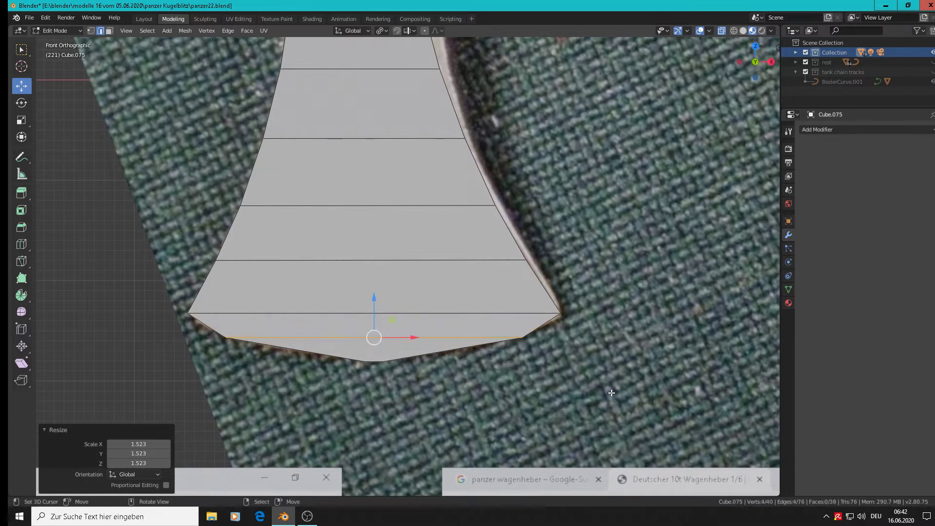
# - Move the new loop down about 0.0126 m and scale it along X by about 0.845 to follow the blade's curve
pyautogui.press('g')
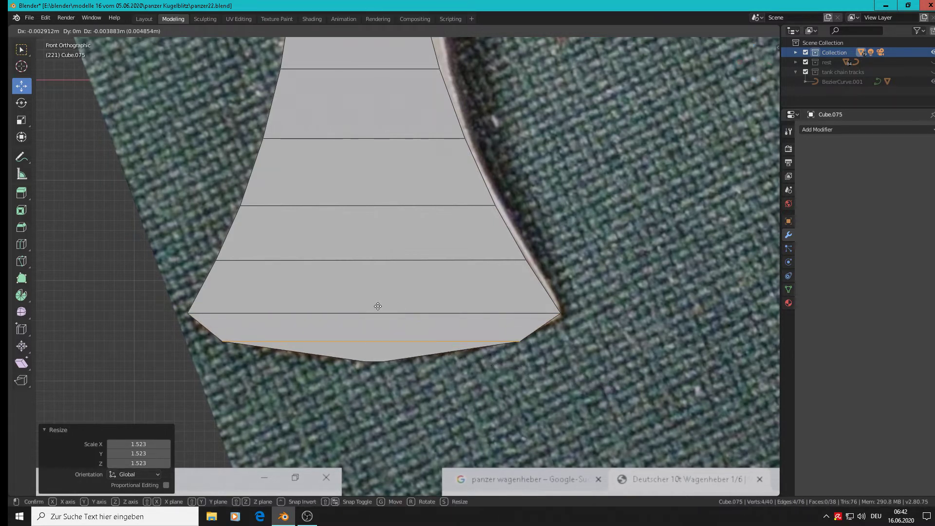
pyautogui.click(377, 314)
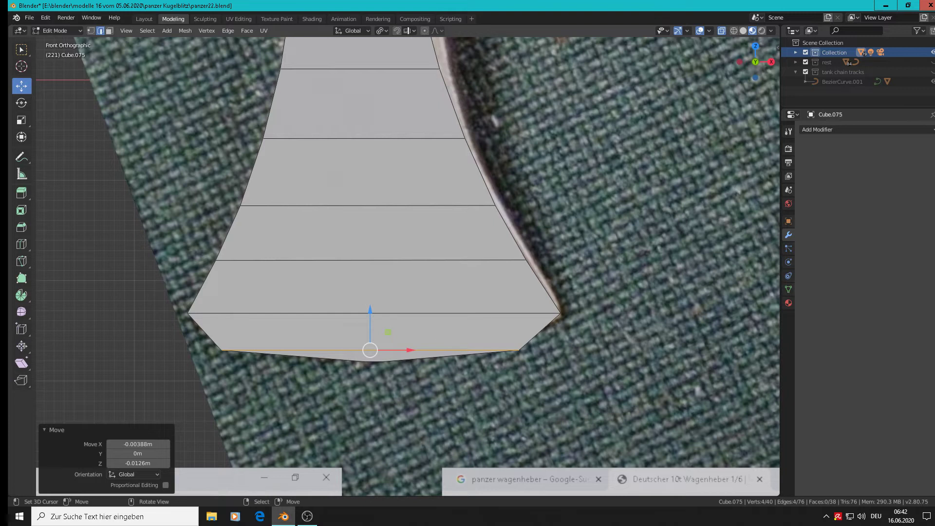
pyautogui.press('s')
pyautogui.press('x')
pyautogui.click(525, 403)
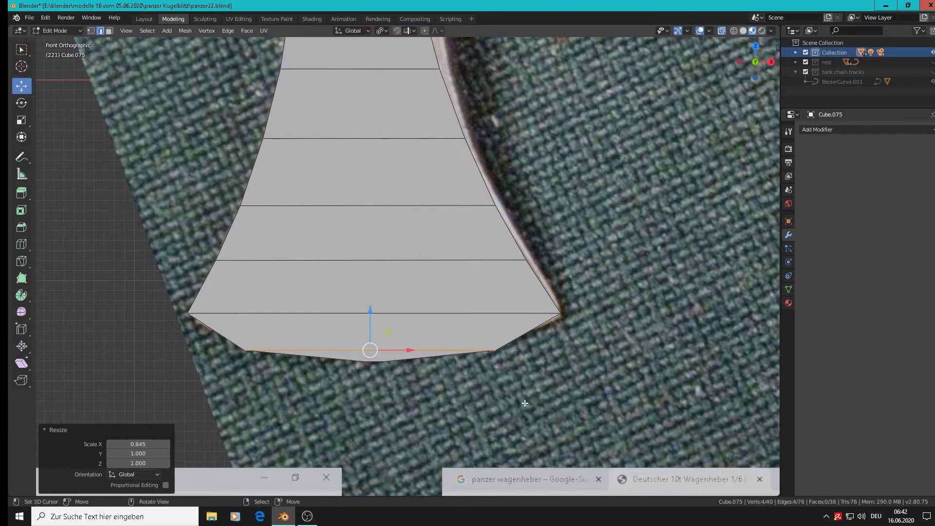
# - Try a 2-segment bevel about 0.764 m wide on the lower blade loop and inspect it from below
pyautogui.hotkey('ctrl', 'b')
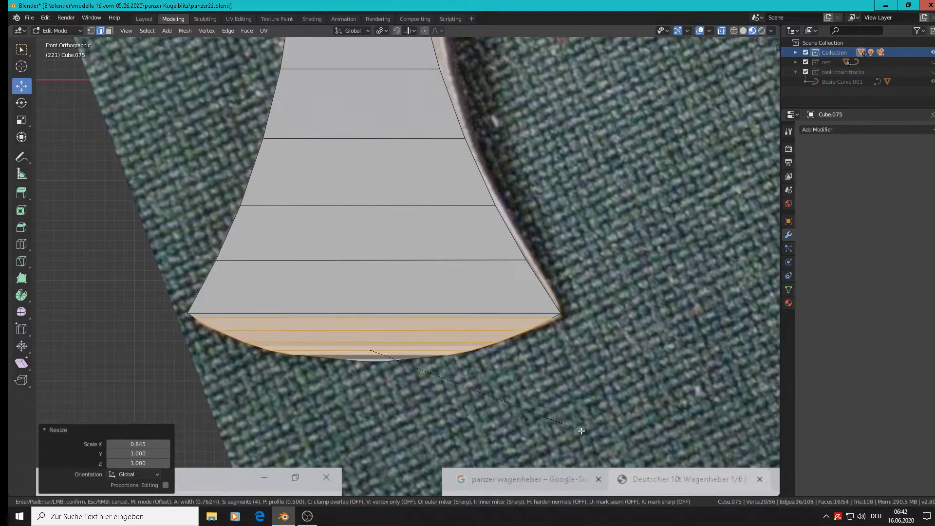
pyautogui.scroll(-2, 580, 431)
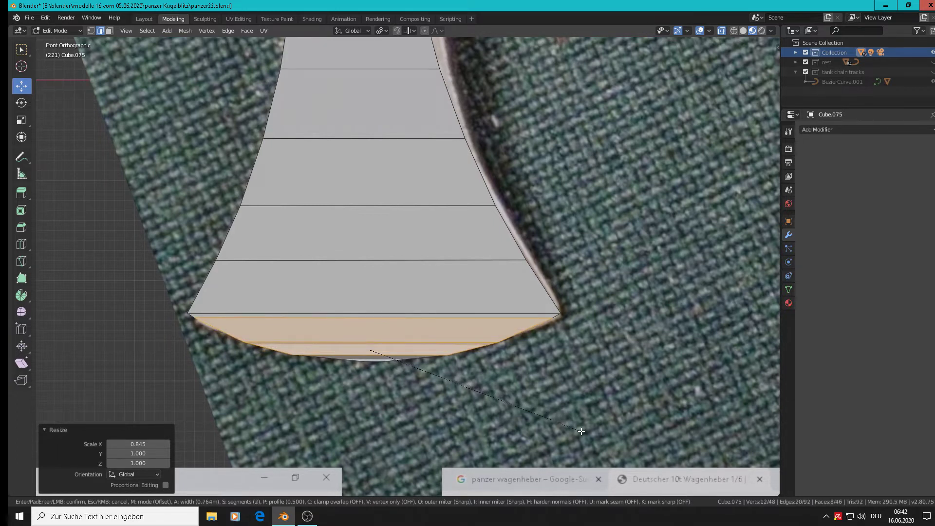
pyautogui.click(581, 431)
pyautogui.press('Tab')
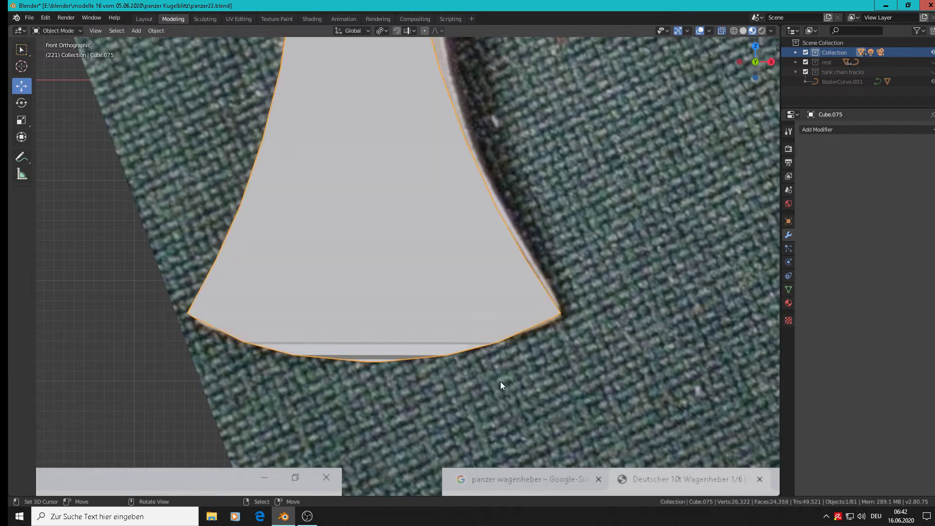
pyautogui.scroll(-2, 499, 380)
pyautogui.moveTo(486, 375); pyautogui.dragTo(433, 323, button='middle')
pyautogui.press('Tab')
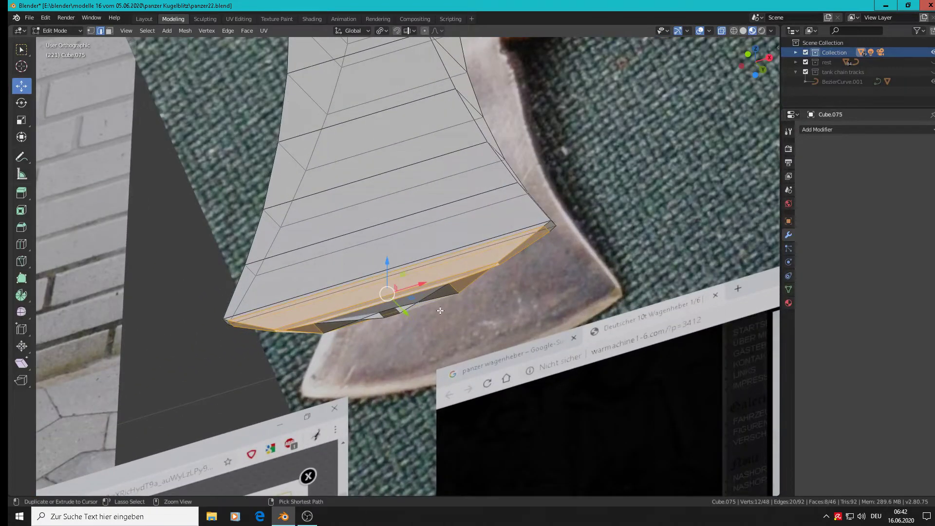
# - Undo the bevel on the lower blade loop
pyautogui.hotkey('ctrl', 'z')
pyautogui.hotkey('ctrl', 'shift', 'z')
pyautogui.hotkey('ctrl', 'z')
pyautogui.moveTo(440, 303); pyautogui.dragTo(467, 315, button='middle')
pyautogui.scroll(-2, 428, 290)
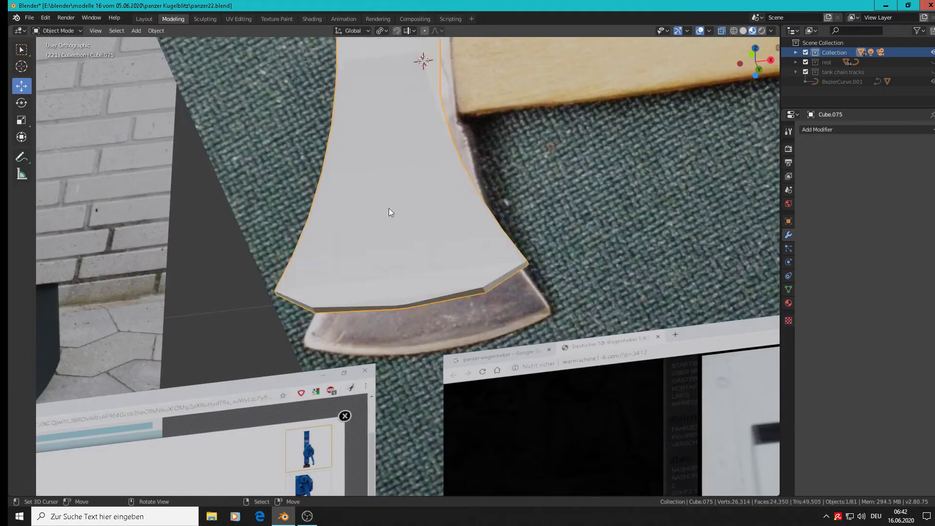
# - Apply the axe head's rotation and scale in Object Mode
pyautogui.press('Tab')
pyautogui.click(156, 30)
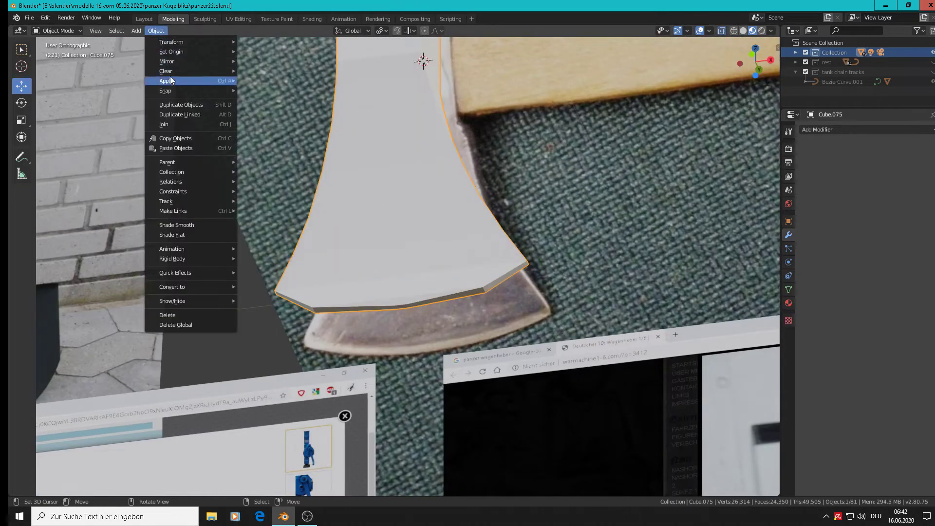
pyautogui.moveTo(170, 82)
pyautogui.click(285, 121)
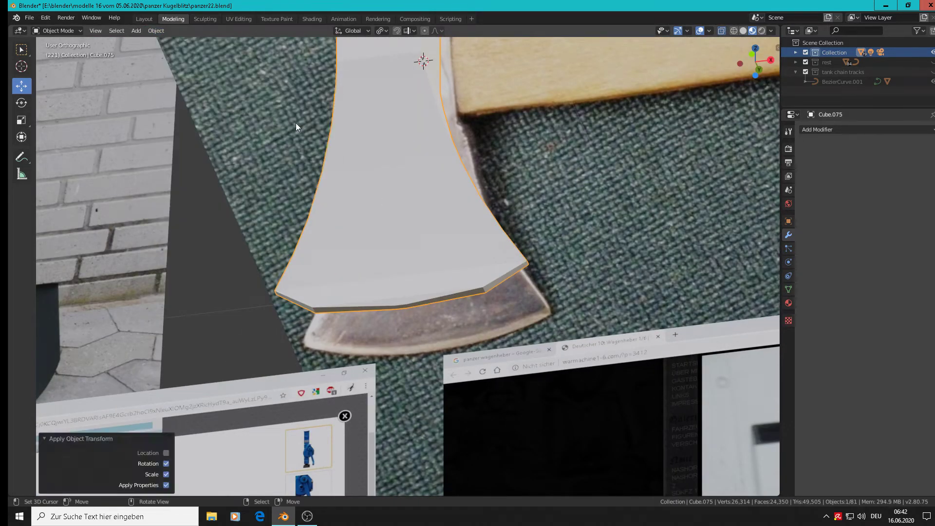
pyautogui.press('Tab')
pyautogui.scroll(2, 446, 345)
pyautogui.press('ctrl')
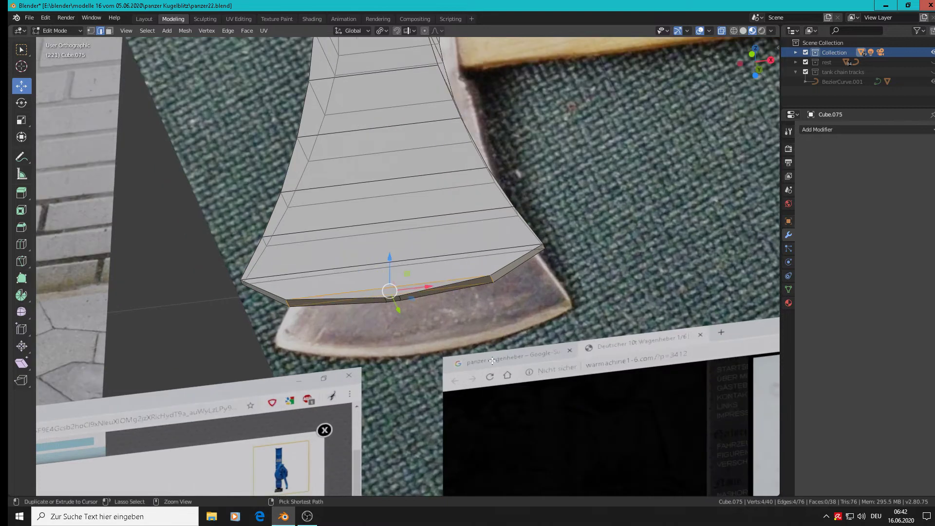
pyautogui.hotkey('ctrl', 'b')
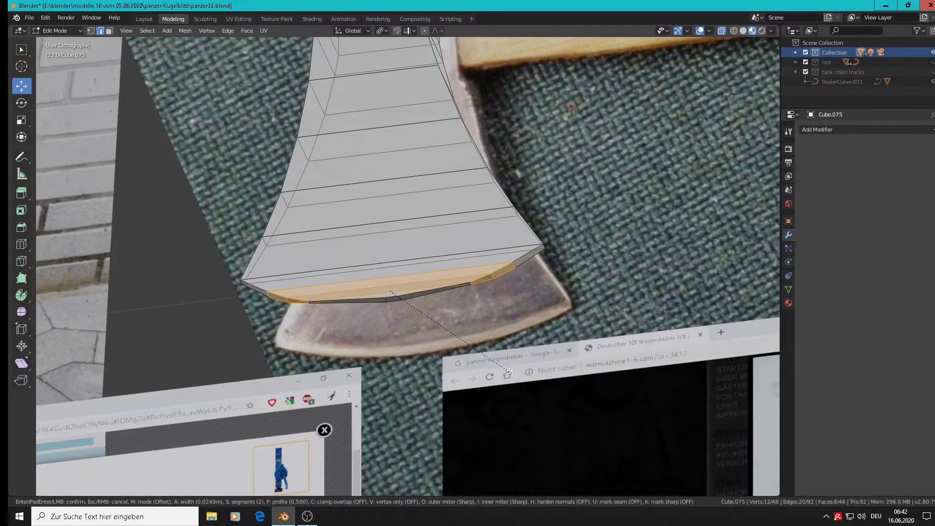
pyautogui.click(480, 329)
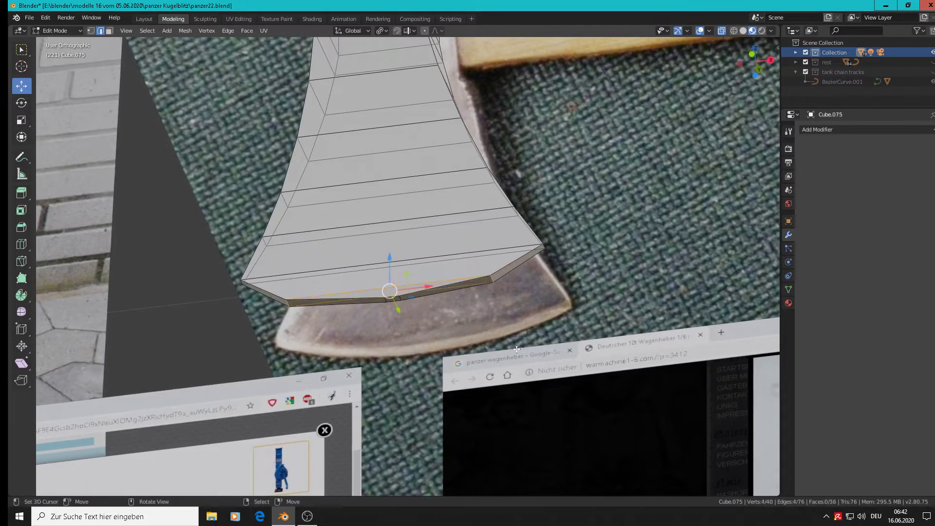
# - Move the lower blade loop up about 0.0097 m in Edit Mode
pyautogui.scroll(2, 473, 319)
pyautogui.moveTo(461, 332); pyautogui.dragTo(467, 355, button='middle')
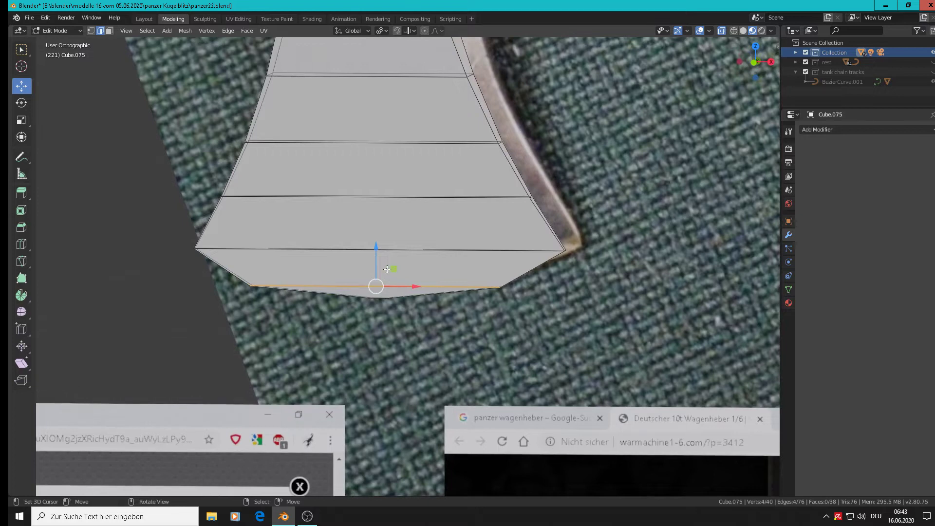
pyautogui.press('g')
pyautogui.click(382, 248)
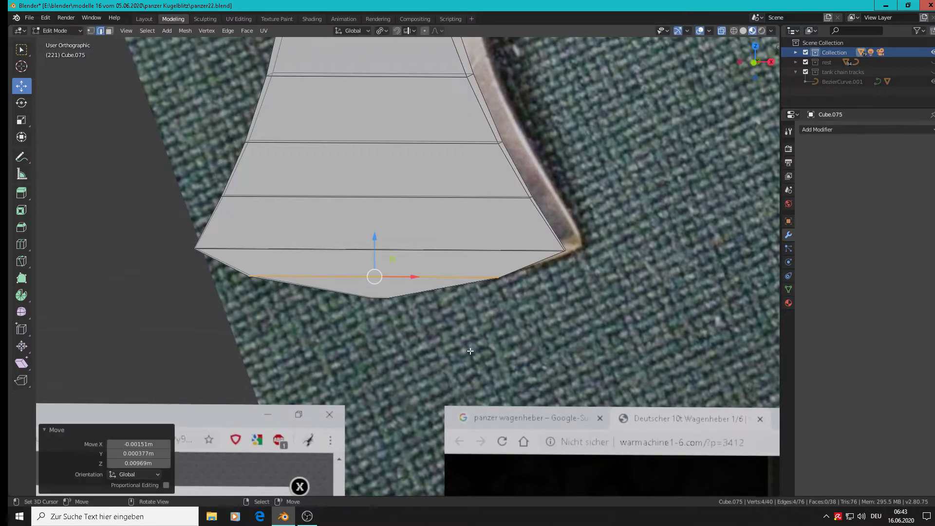
# - Bevel the lower blade loop with 2 segments and a width of about 0.0532 m, and check the cutting edge
pyautogui.moveTo(382, 253); pyautogui.dragTo(520, 332, button='middle')
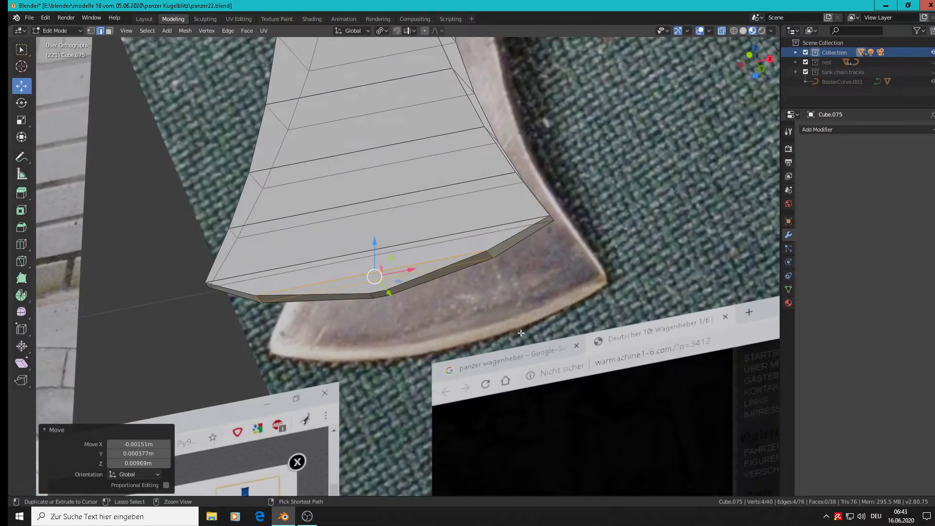
pyautogui.hotkey('ctrl', 'b')
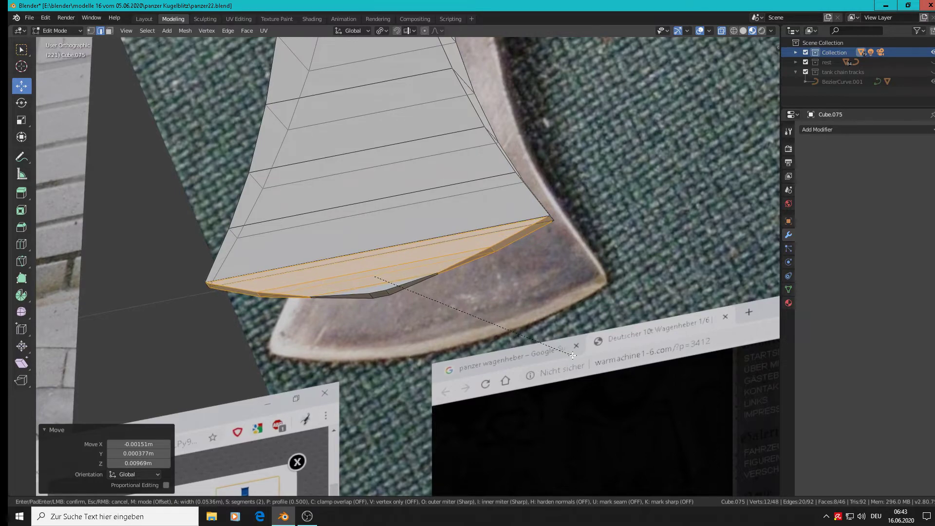
pyautogui.click(572, 355)
pyautogui.moveTo(540, 322); pyautogui.dragTo(536, 353, button='middle')
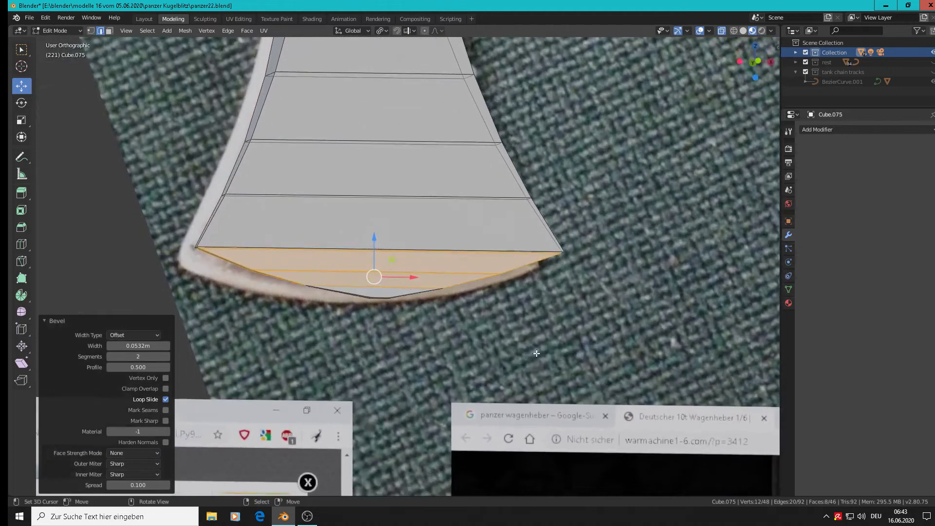
pyautogui.scroll(2, 445, 325)
pyautogui.moveTo(409, 336); pyautogui.dragTo(359, 284, button='middle')
pyautogui.press('Tab')
pyautogui.scroll(1, 378, 294)
pyautogui.press('Tab')
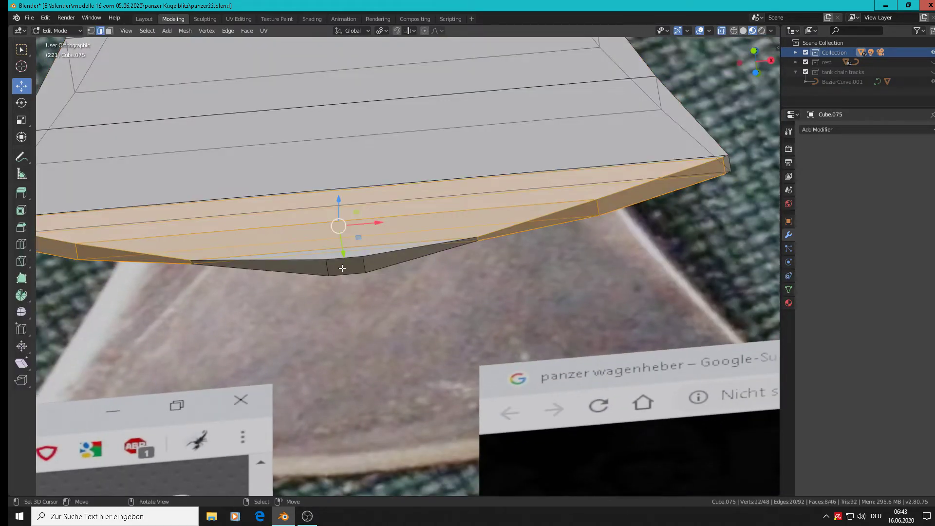
# - Select the small face at the blade's lowest tip in face mode and narrow it by scaling along Y
pyautogui.hotkey('alt', 'a')
pyautogui.click(109, 31)
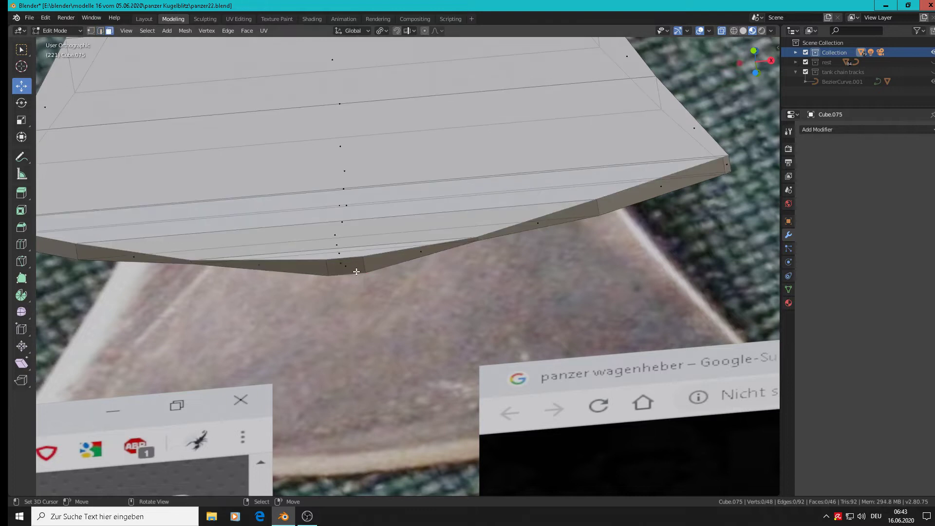
pyautogui.moveTo(440, 354); pyautogui.dragTo(443, 379, button='middle')
pyautogui.press('s')
pyautogui.press('y')
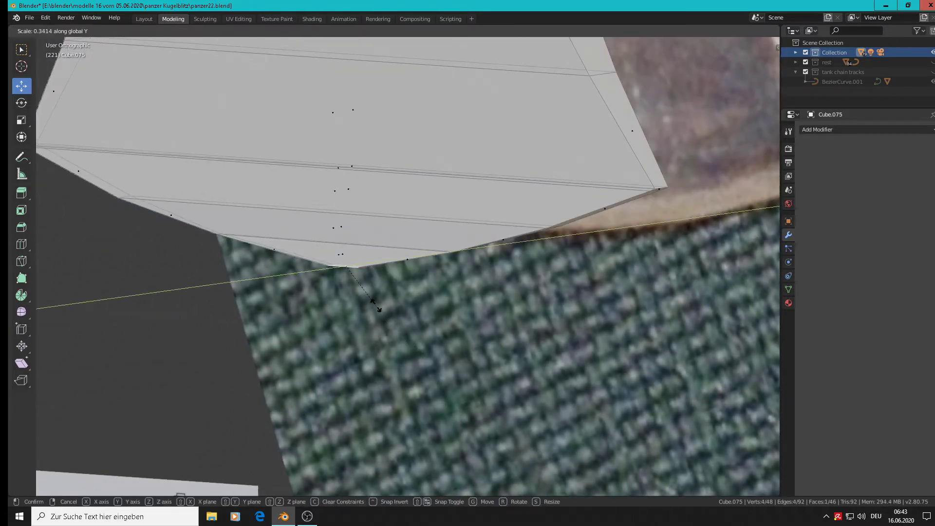
pyautogui.click(361, 287)
pyautogui.moveTo(361, 287); pyautogui.dragTo(384, 281, button='middle')
pyautogui.press('Tab')
pyautogui.press('Tab')
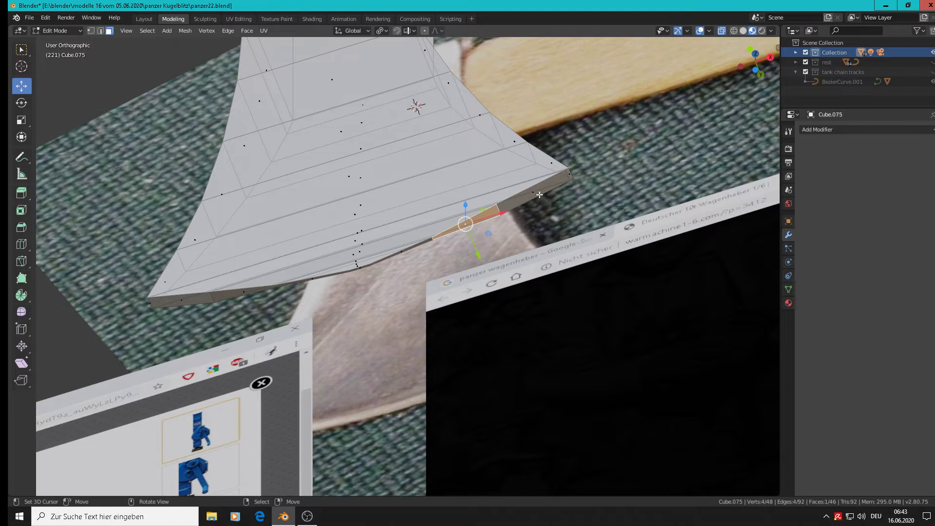
# - Select the four side faces along the underside of the cutting edge and scale them to 0.462 along Y
pyautogui.keyDown('shift'); pyautogui.click(220, 302); pyautogui.keyUp('shift')
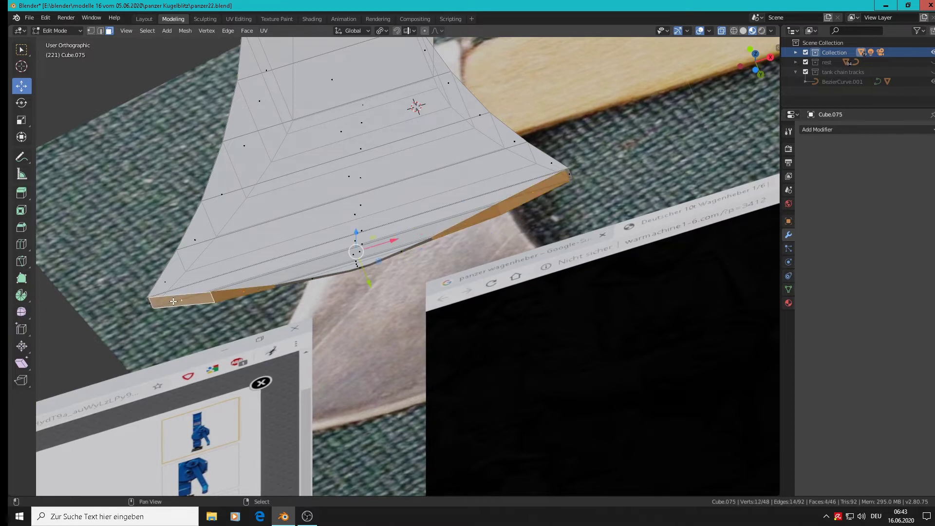
pyautogui.press('s')
pyautogui.press('y')
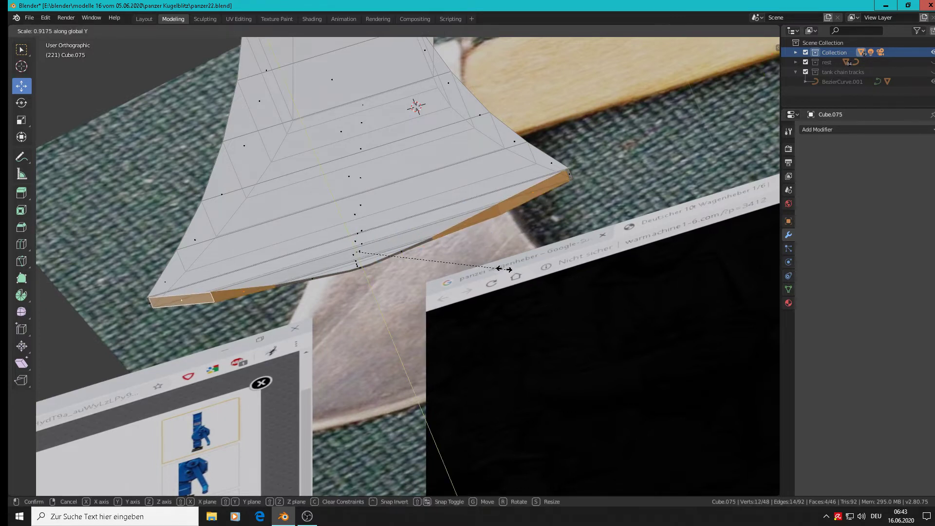
pyautogui.click(431, 259)
# - Select the thin face loop between the blade body and cutting edge and move it -0.0134 m along Z
pyautogui.moveTo(446, 297); pyautogui.dragTo(423, 319, button='middle')
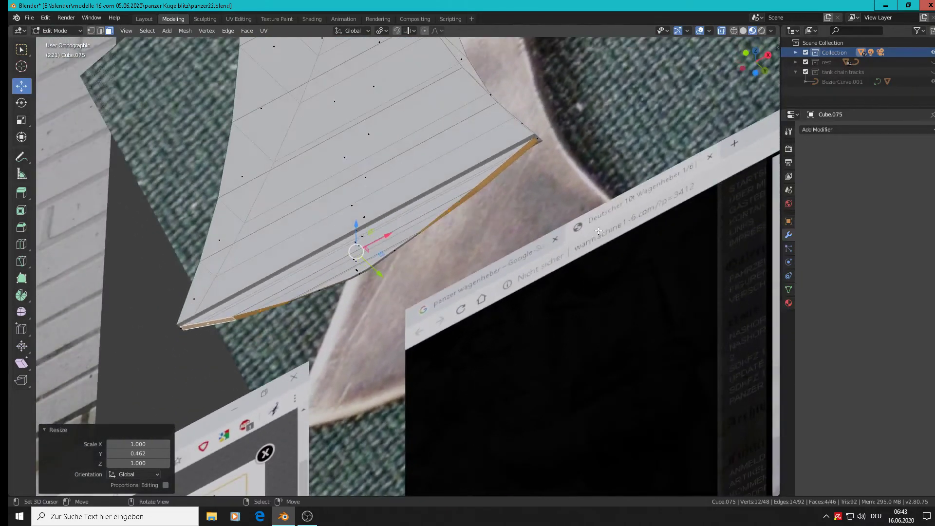
pyautogui.scroll(6, 553, 87)
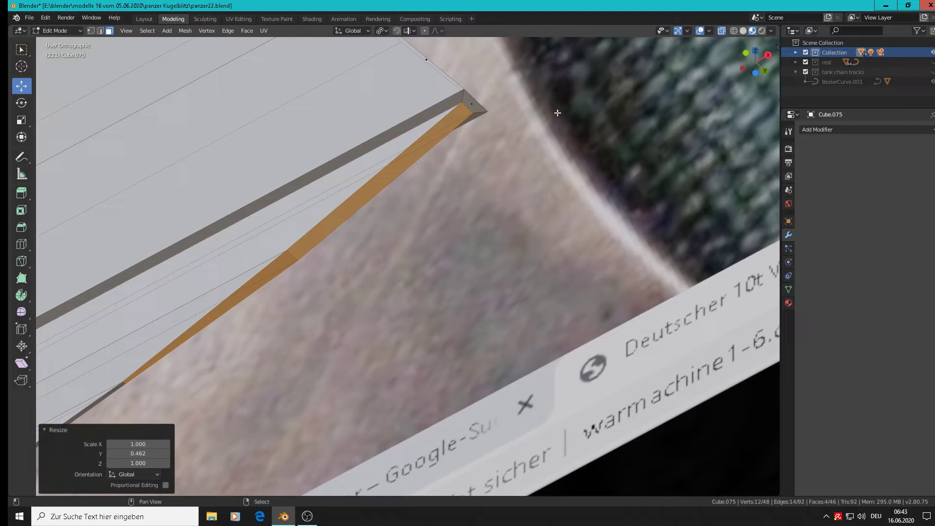
pyautogui.keyDown('shift'); pyautogui.moveTo(558, 113); pyautogui.dragTo(611, 241, button='middle'); pyautogui.keyUp('shift')
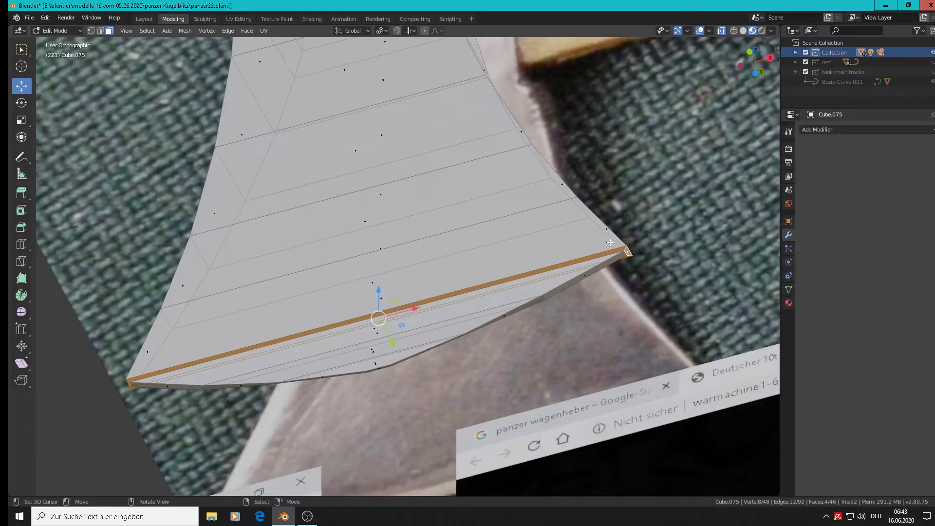
pyautogui.moveTo(445, 345); pyautogui.dragTo(386, 155, button='middle')
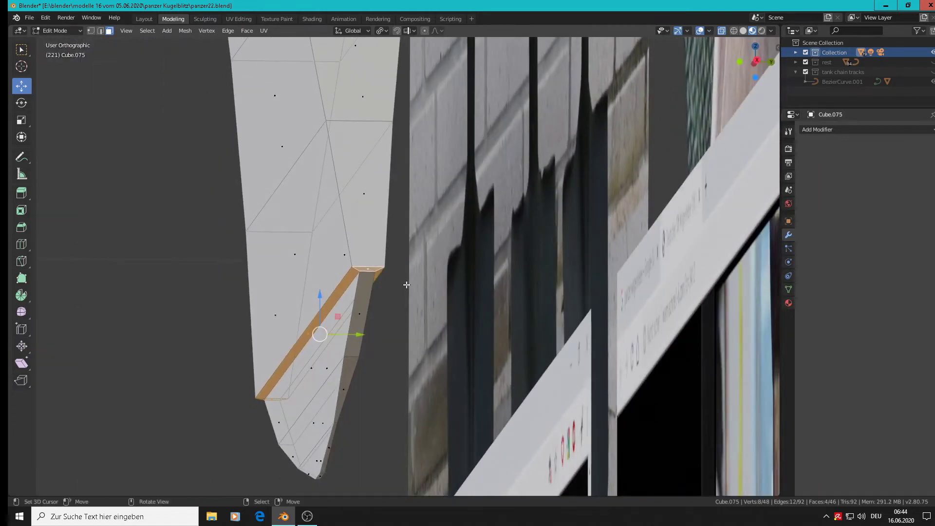
pyautogui.moveTo(319, 305); pyautogui.dragTo(330, 341)
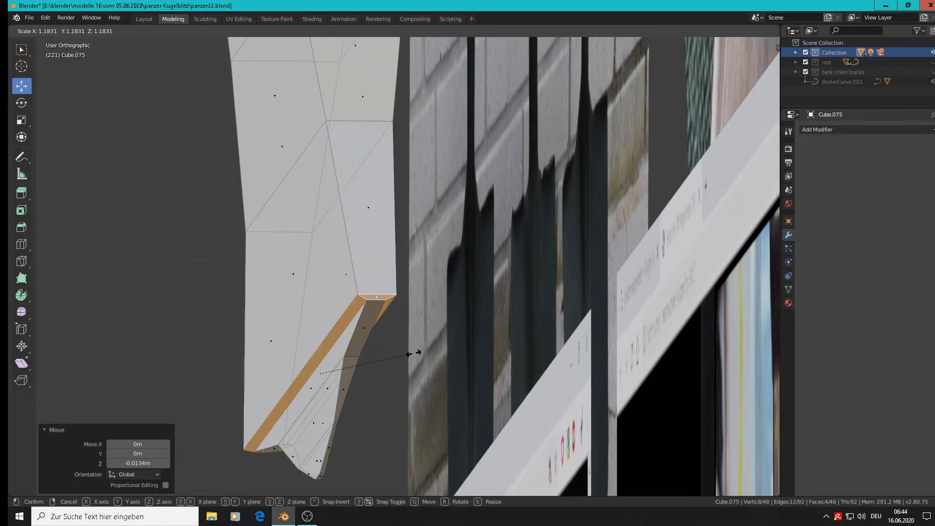
pyautogui.scroll(3, 364, 331)
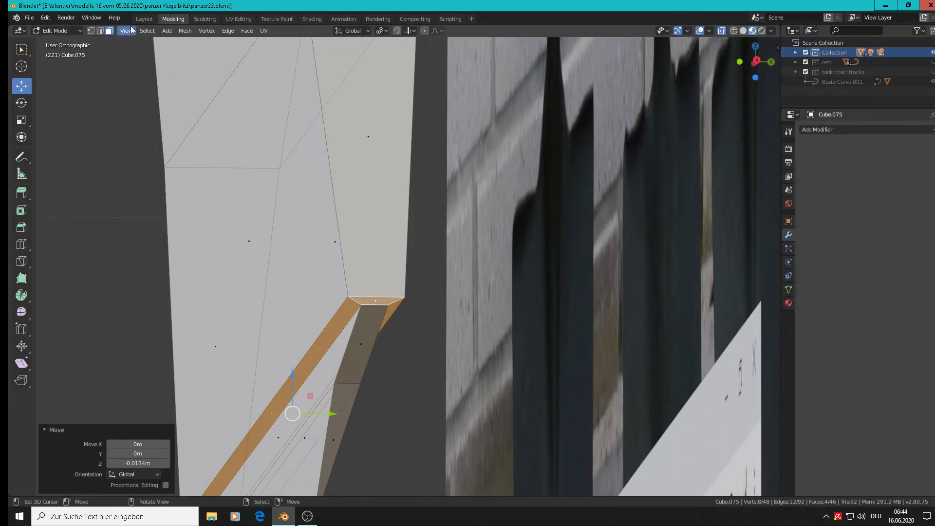
# - Select the lower edge loop of the thin strip and scale it 1.21 uniformly and 1.48 along Y
pyautogui.click(102, 31)
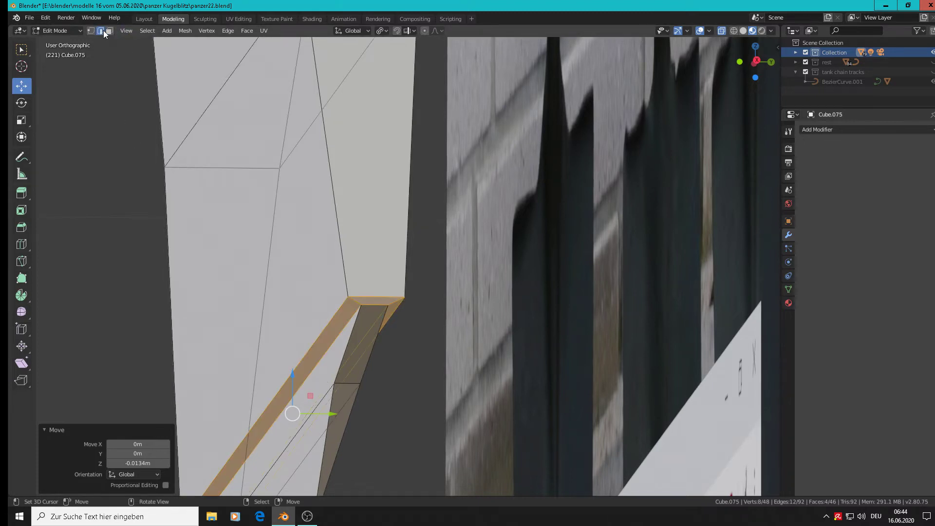
pyautogui.keyDown('alt'); pyautogui.click(336, 329); pyautogui.keyUp('alt')
pyautogui.press('s')
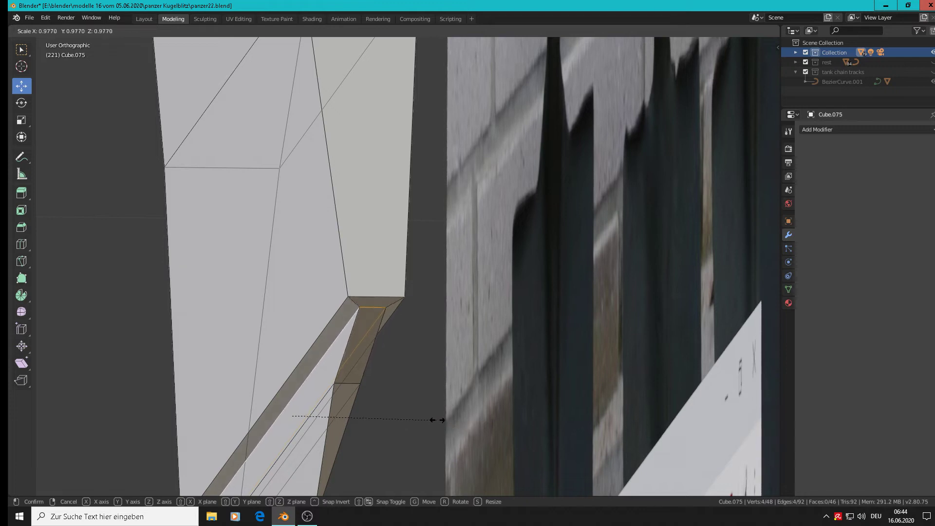
pyautogui.click(471, 424)
pyautogui.press('s')
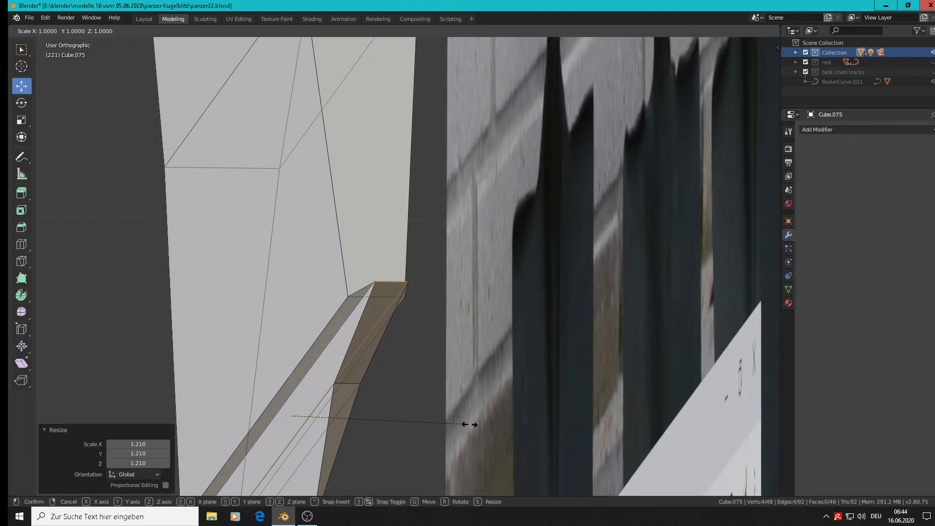
pyautogui.press('y')
pyautogui.click(555, 426)
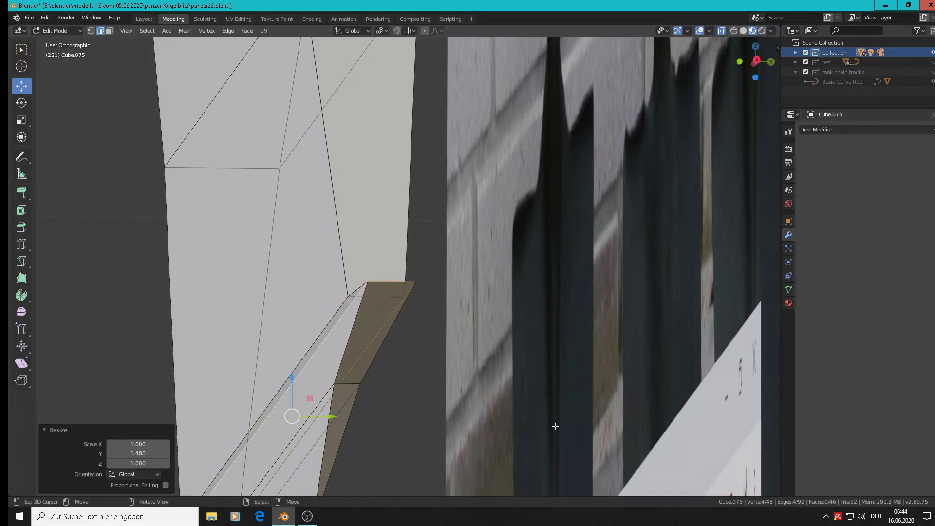
# - Scale the strip's lower edge loop inward along X and to 1.137 along Y, checking the profile in Object Mode
pyautogui.press('s')
pyautogui.press('x')
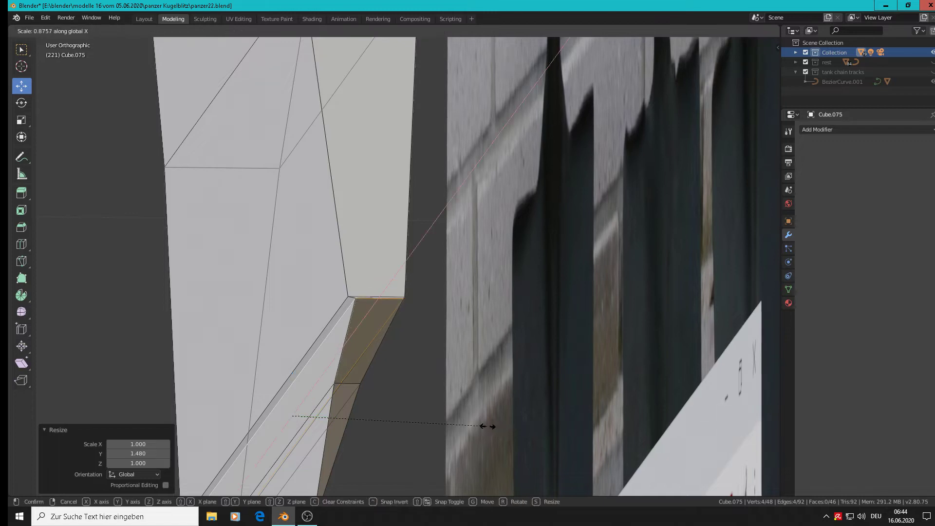
pyautogui.click(468, 424)
pyautogui.press('Tab')
pyautogui.scroll(-3, 452, 425)
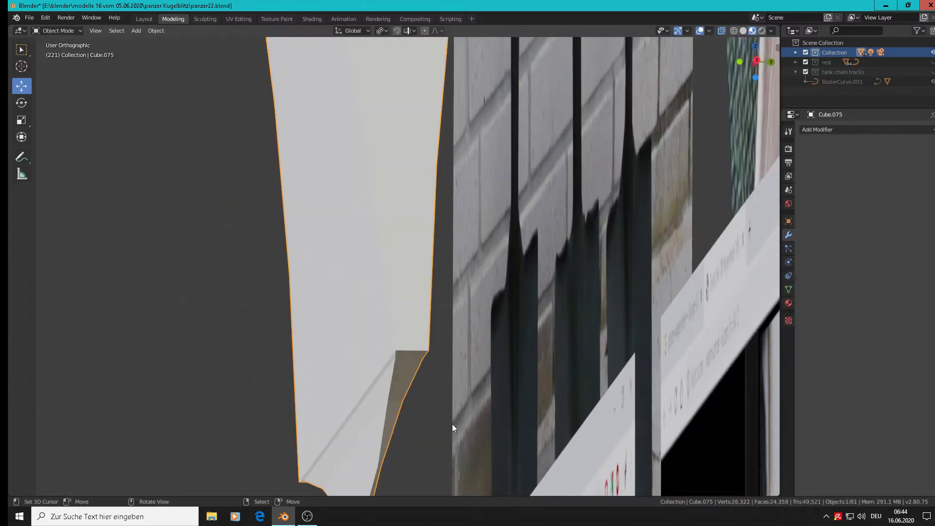
pyautogui.moveTo(452, 424); pyautogui.dragTo(490, 286, button='middle')
pyautogui.press('Tab')
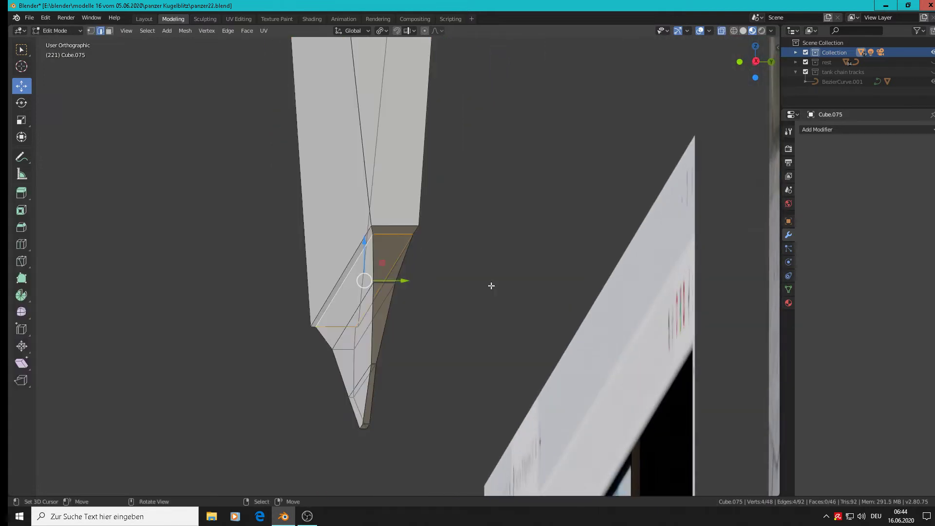
pyautogui.press('s')
pyautogui.press('y')
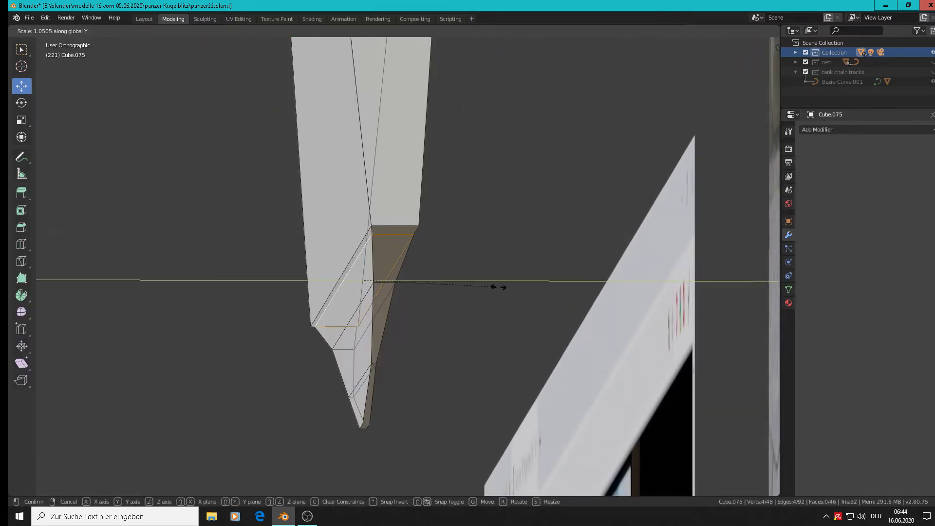
pyautogui.click(504, 291)
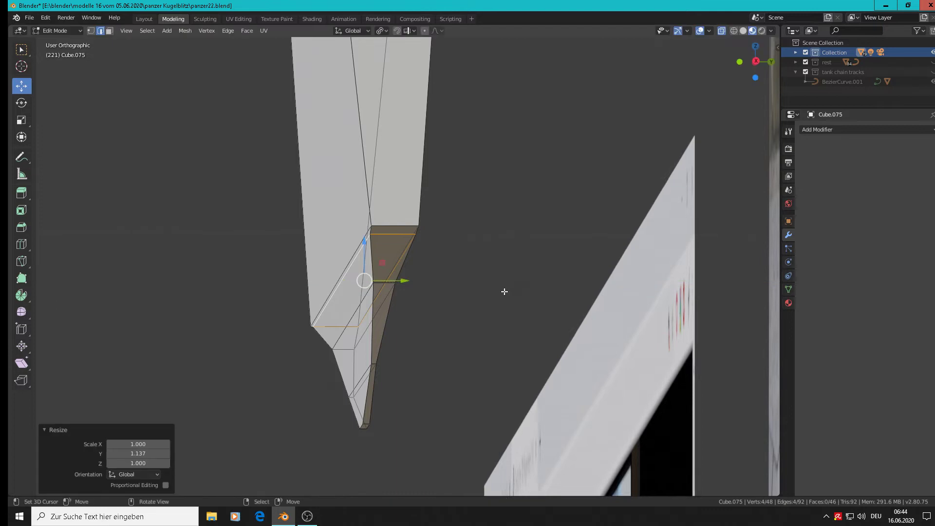
# - Select the next edge loop down on the cutting edge and widen it to about 2.12 along Y
pyautogui.keyDown('alt'); pyautogui.rightClick(356, 306); pyautogui.keyUp('alt')
pyautogui.press('s')
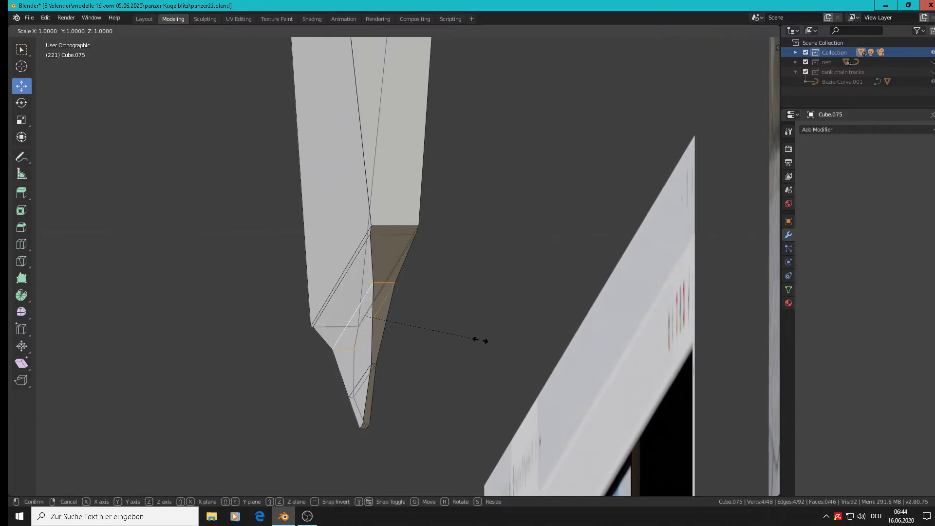
pyautogui.press('y')
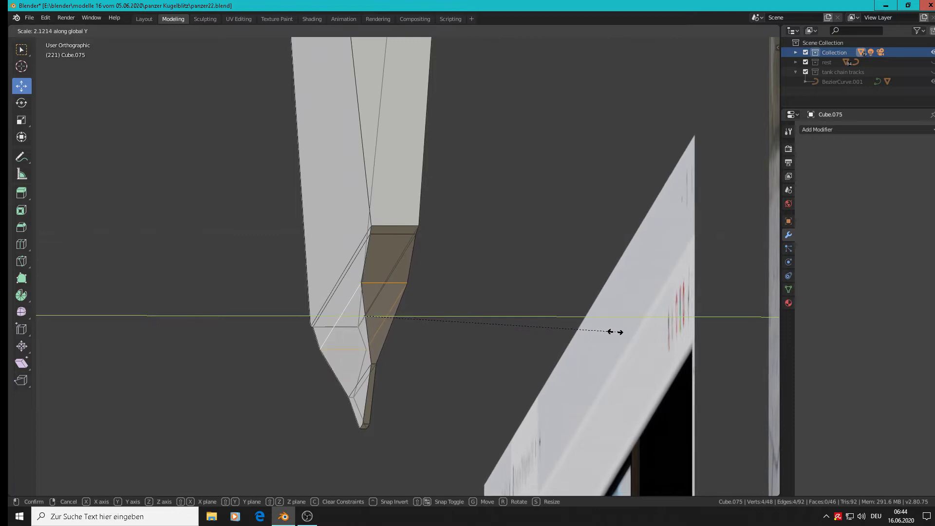
pyautogui.click(613, 331)
# - Widen the edge loop just above the blade tip by scaling along Y, and check the blade against the reference photo
pyautogui.keyDown('alt'); pyautogui.rightClick(364, 375); pyautogui.keyUp('alt')
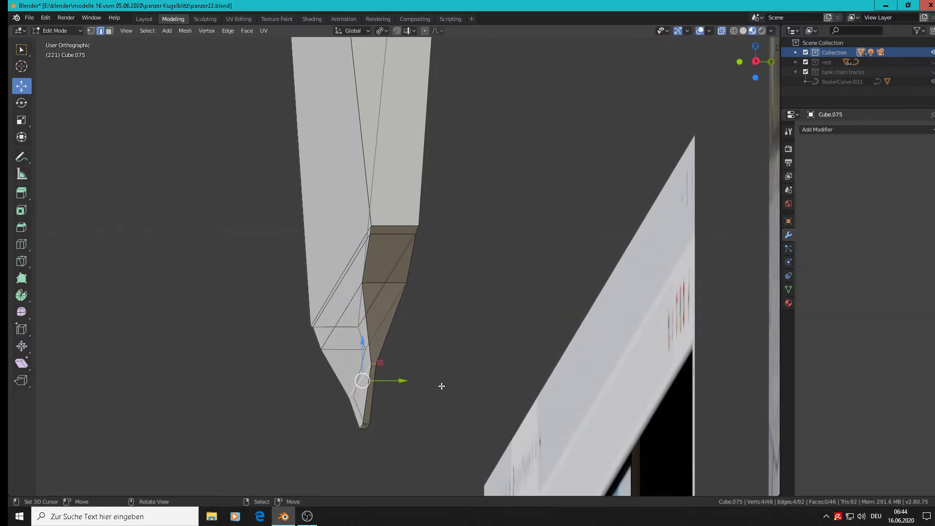
pyautogui.press('s')
pyautogui.press('y')
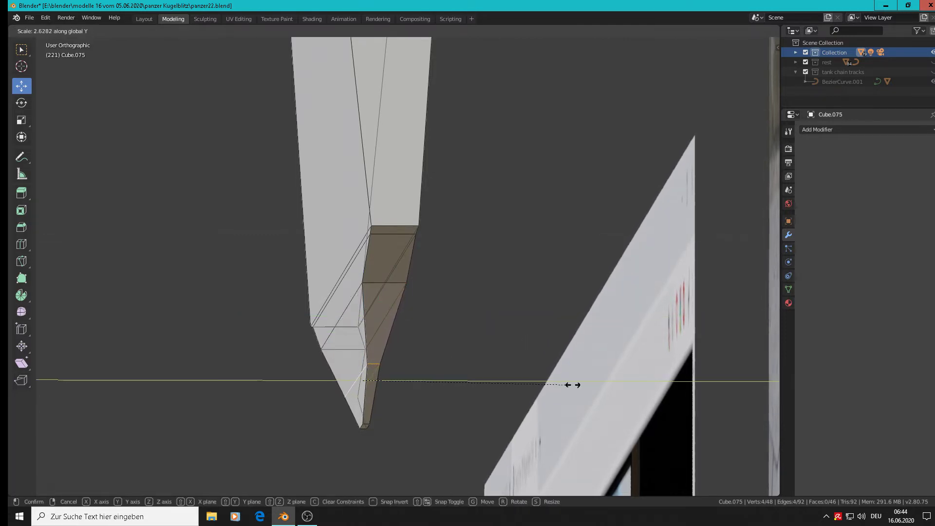
pyautogui.click(642, 382)
pyautogui.scroll(-3, 447, 382)
pyautogui.moveTo(447, 383); pyautogui.dragTo(583, 378, button='middle')
pyautogui.press('Tab')
pyautogui.press('Tab')
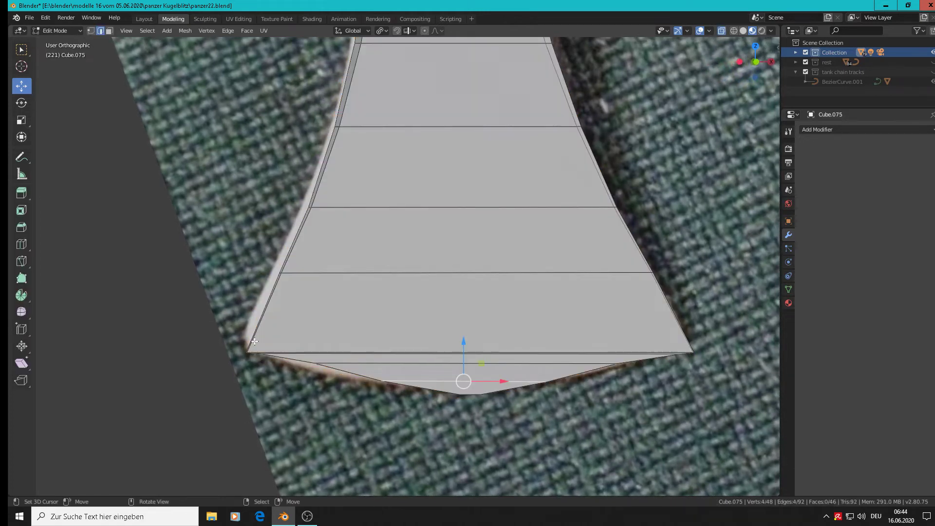
# - Select the blade's outermost corner vertices on both sides and move them up 0.0109 m along Z
pyautogui.hotkey('alt', 'a')
pyautogui.click(90, 30)
pyautogui.press('c')
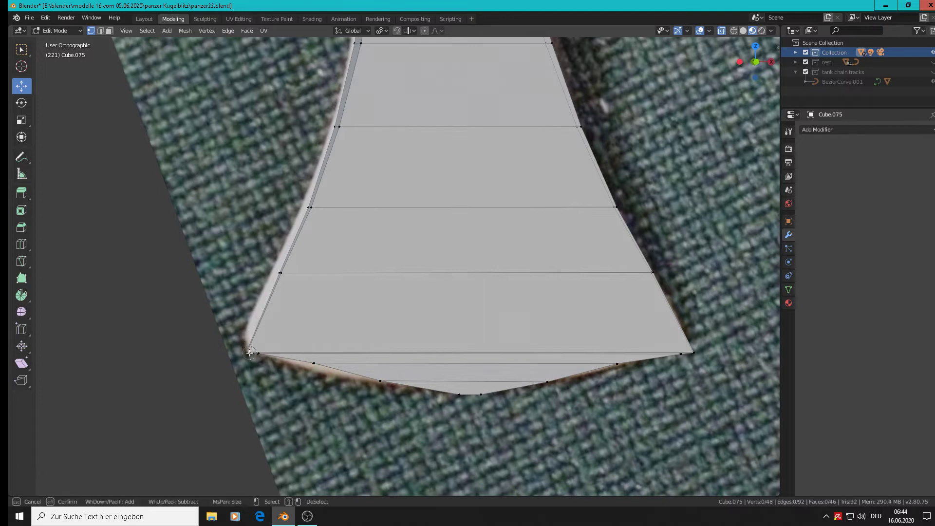
pyautogui.click(694, 354)
pyautogui.press('Return')
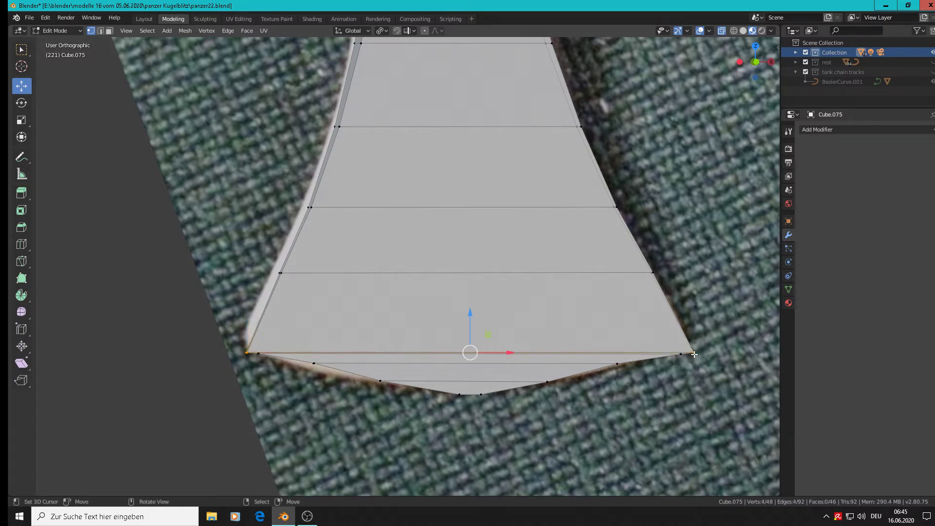
pyautogui.moveTo(471, 323); pyautogui.dragTo(467, 306)
pyautogui.scroll(1, 639, 357)
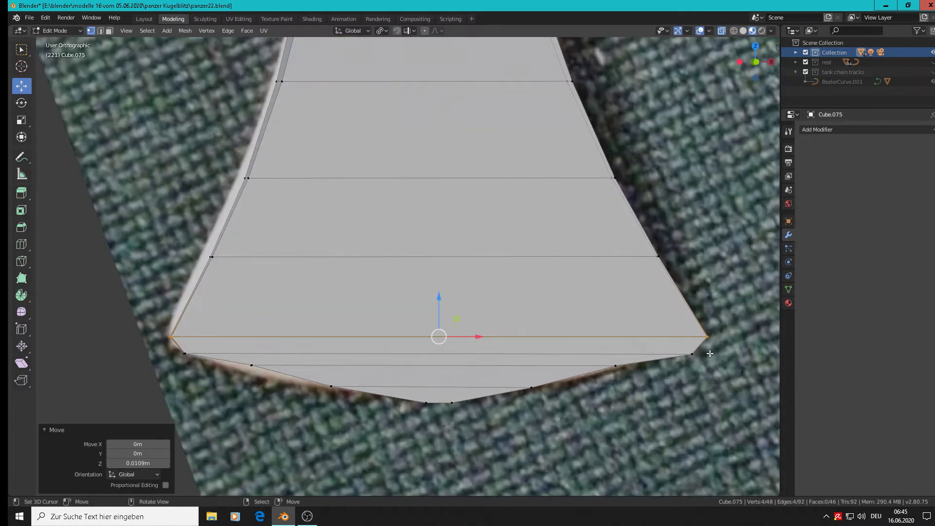
# - Select the vertex pairs just below the outer corners on both sides and raise them slightly along Z
pyautogui.hotkey('alt', 'a')
pyautogui.press('c')
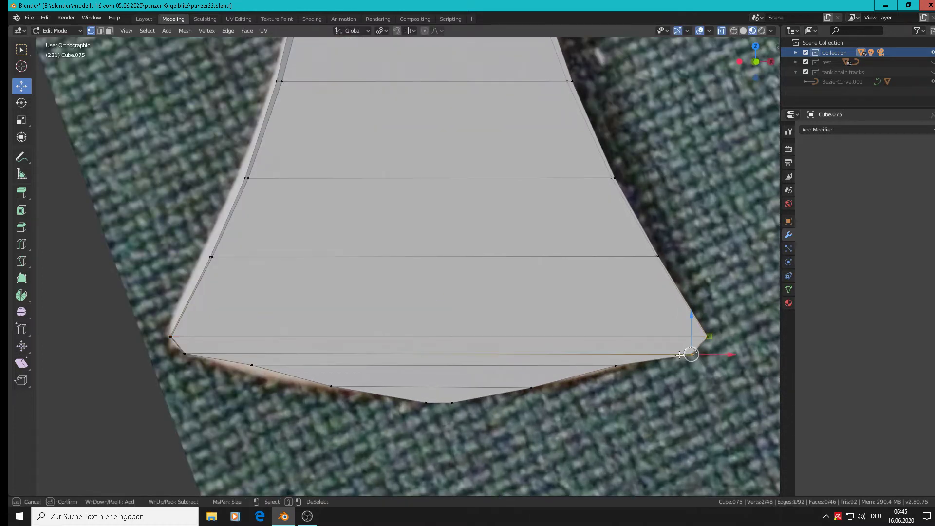
pyautogui.press('Escape')
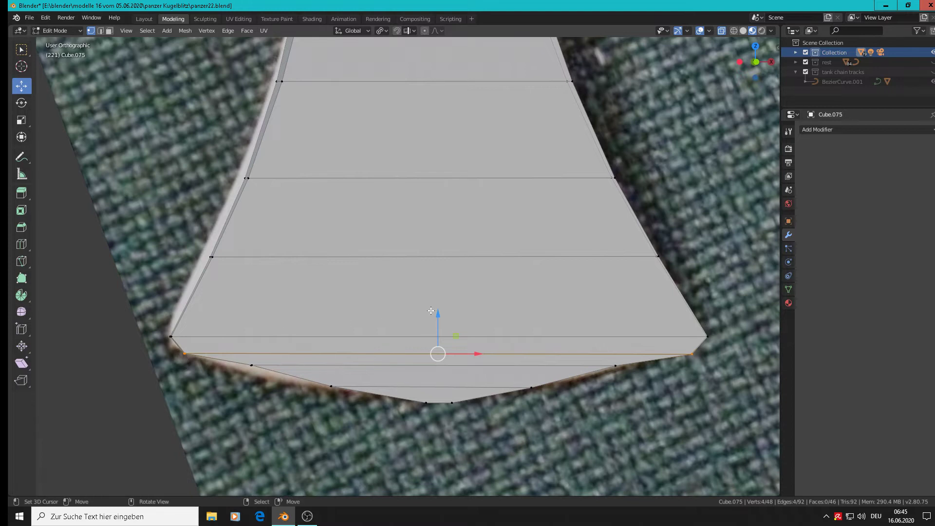
pyautogui.moveTo(447, 313); pyautogui.dragTo(446, 305)
# - Spread the next lower vertices on both sides outward along X to match the reference curve, and check the outline in Object Mode
pyautogui.hotkey('alt', 'a')
pyautogui.press('c')
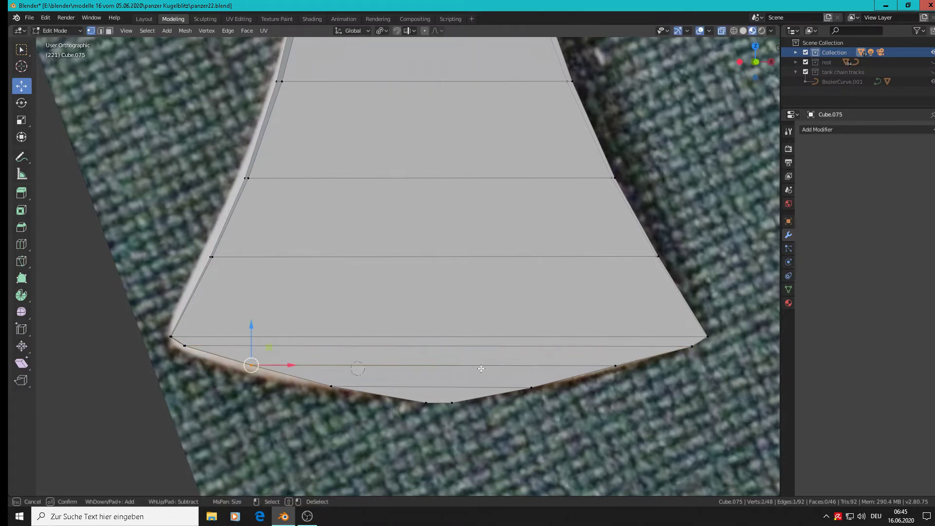
pyautogui.click(617, 368)
pyautogui.press('Escape')
pyautogui.press('s')
pyautogui.press('x')
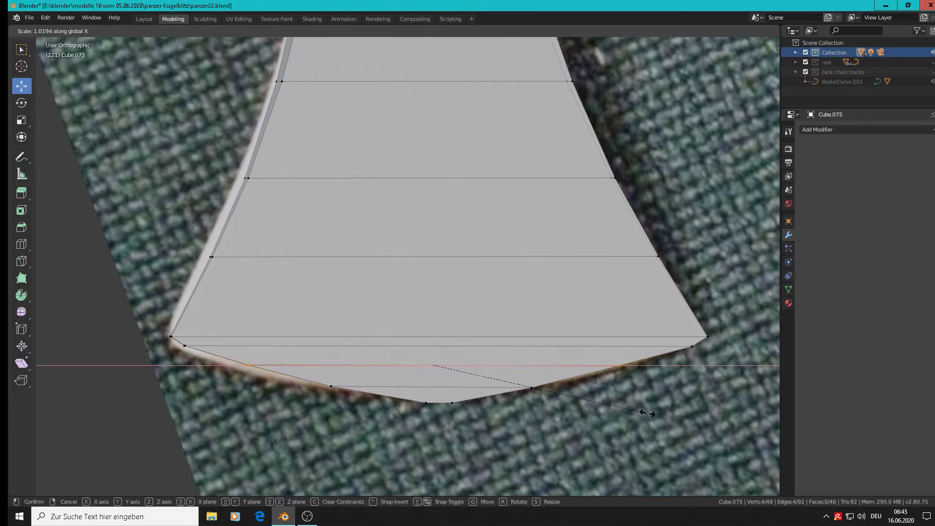
pyautogui.click(671, 403)
pyautogui.press('Tab')
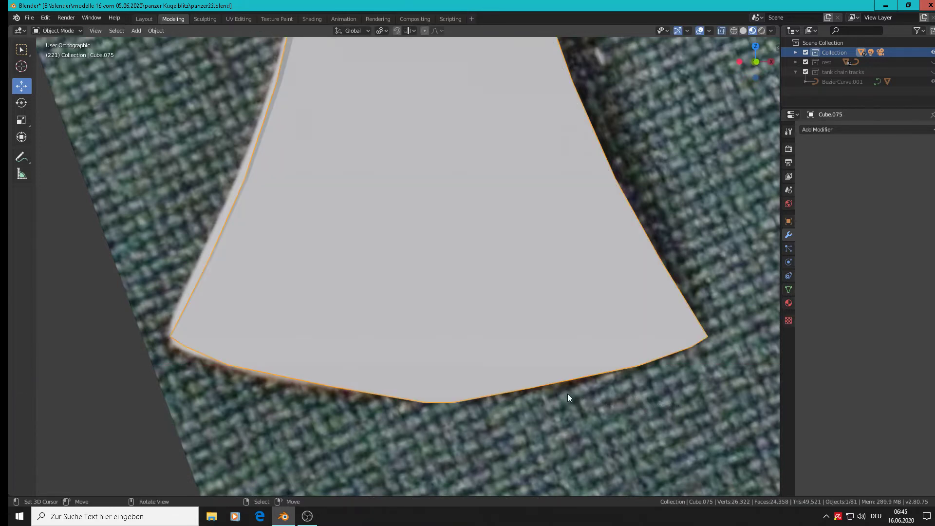
pyautogui.scroll(-3, 568, 393)
pyautogui.scroll(3, 538, 392)
# - Clear the selection and add one vertical loop cut down the middle of the axe head
pyautogui.press('Tab')
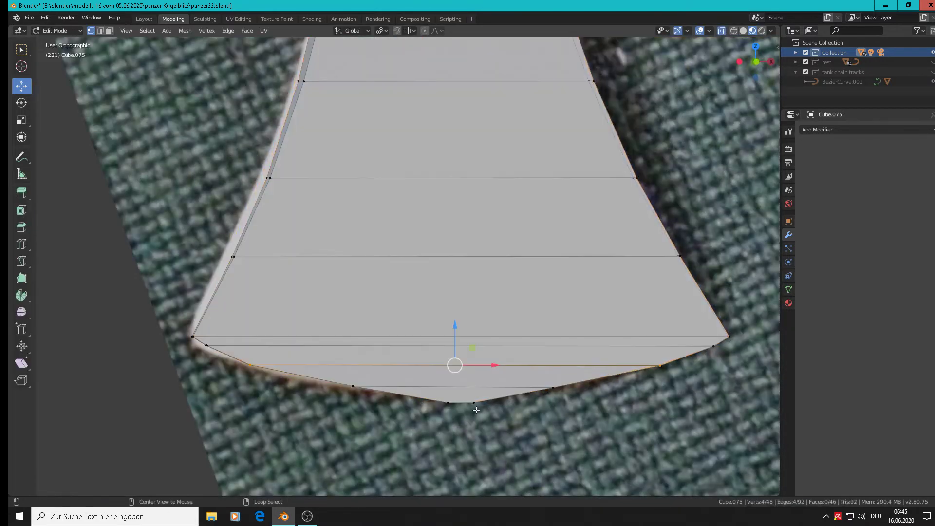
pyautogui.hotkey('alt', 'a')
pyautogui.press('c')
pyautogui.press('Escape')
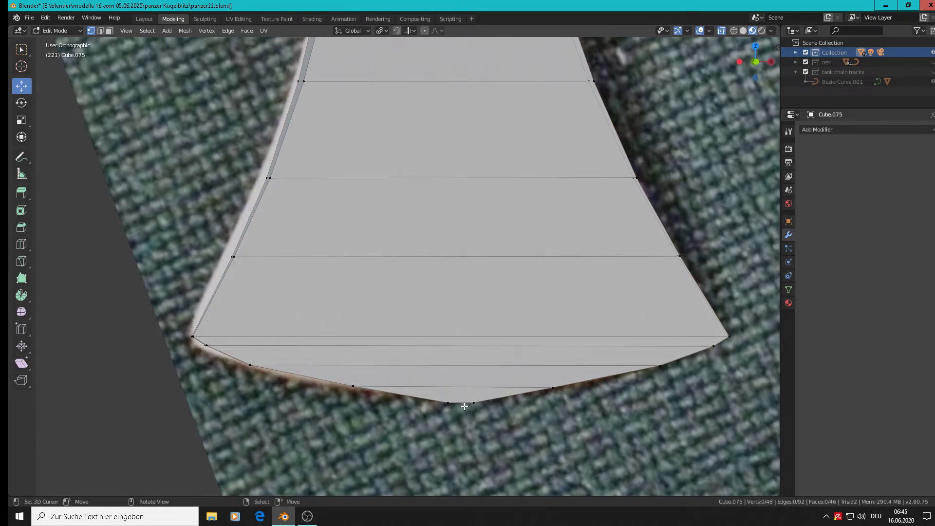
pyautogui.hotkey('ctrl', 'r')
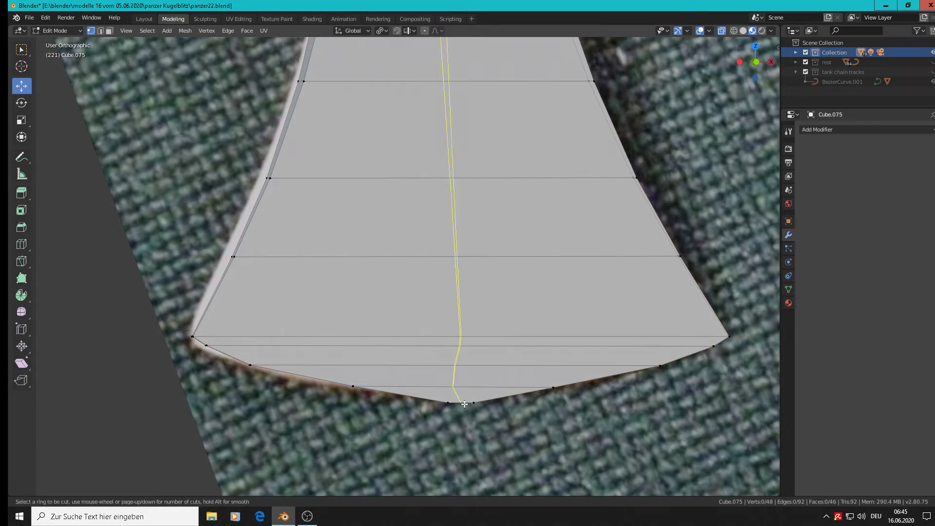
pyautogui.click(464, 404)
pyautogui.rightClick(525, 429)
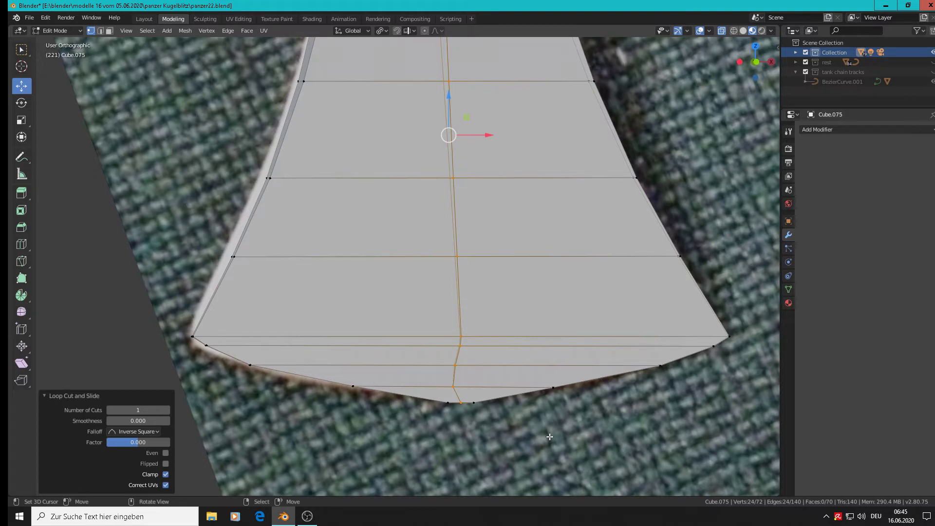
# - Flatten the new centre loop by scaling it to 0 along X in front view, and move it along X onto the blade's midline
pyautogui.press('KP_1')
pyautogui.press('s')
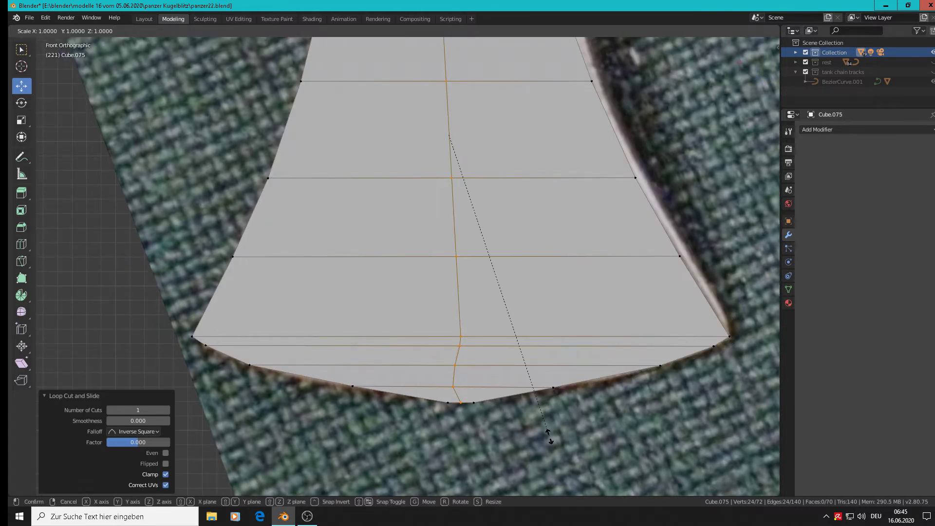
pyautogui.write('x')
pyautogui.write('0')
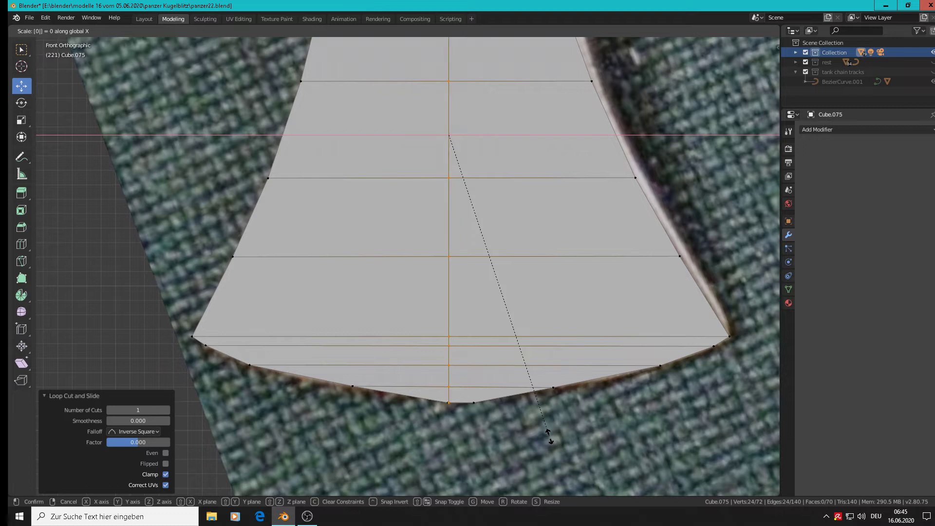
pyautogui.press('Return')
pyautogui.moveTo(493, 135)
pyautogui.mouseDown()
pyautogui.moveTo(503, 138)
pyautogui.moveTo(496, 148)
pyautogui.mouseUp()
# - Lower the bottom centre vertices of the cutting edge slightly along Z, and check the outline in Object Mode
pyautogui.hotkey('alt', 'a')
pyautogui.press('c')
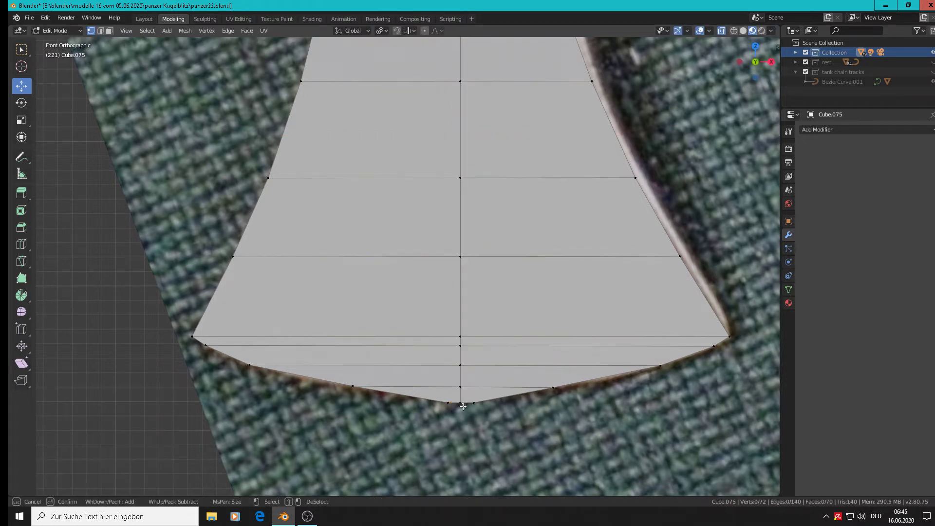
pyautogui.click(461, 405)
pyautogui.rightClick(460, 405)
pyautogui.moveTo(460, 370); pyautogui.dragTo(463, 371)
pyautogui.press('Tab')
pyautogui.scroll(-3, 470, 377)
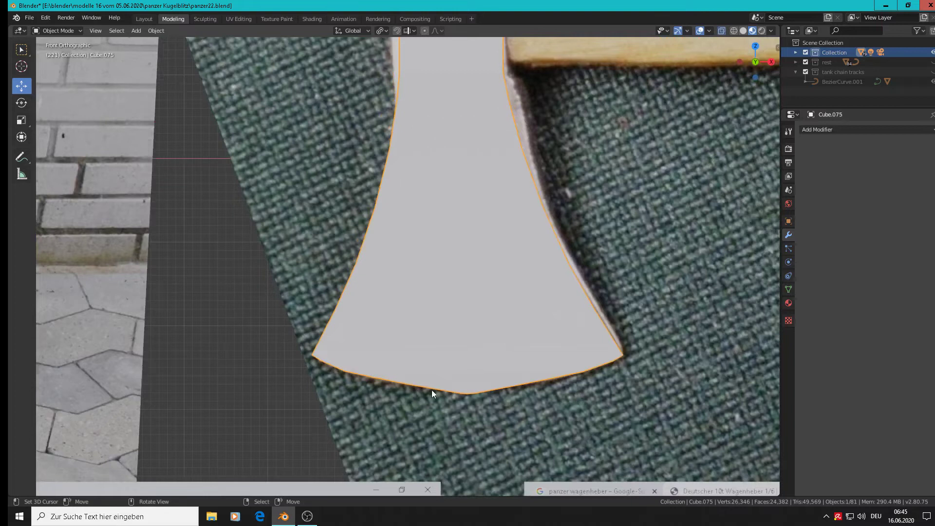
# - Select the vertex pairs on both sides just above the blade tip and move them down 0.00243 m along Z
pyautogui.scroll(2, 431, 390)
pyautogui.press('Tab')
pyautogui.press('c')
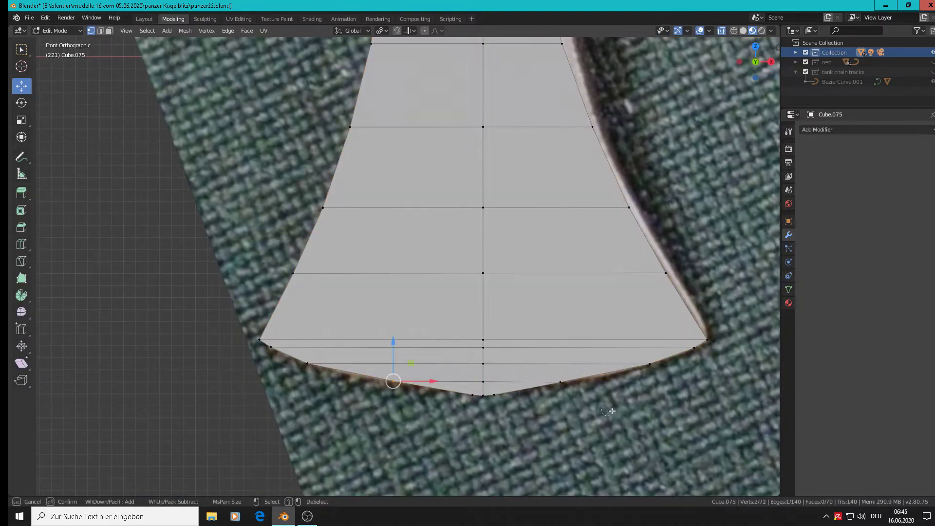
pyautogui.click(560, 383)
pyautogui.rightClick(561, 383)
pyautogui.moveTo(477, 345); pyautogui.dragTo(478, 346)
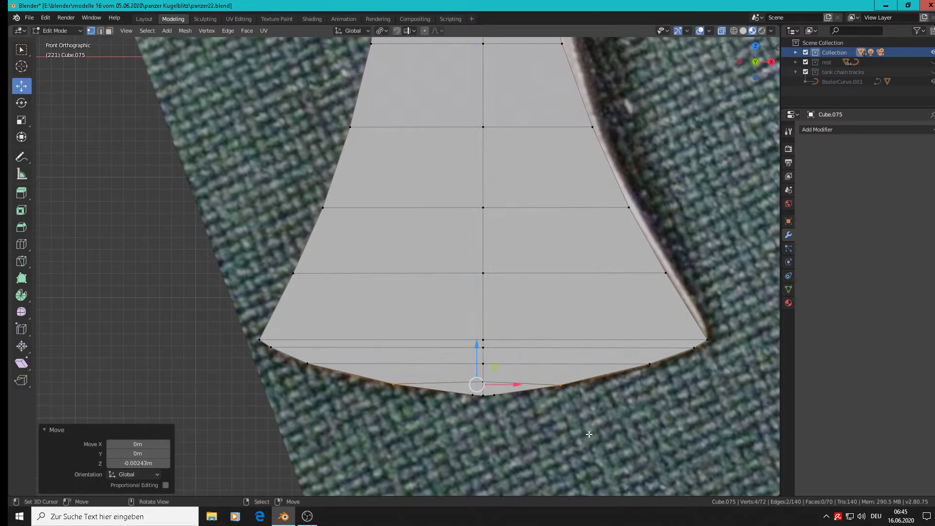
pyautogui.press('s')
pyautogui.press('x')
pyautogui.rightClick(612, 434)
pyautogui.press('s')
pyautogui.press('x')
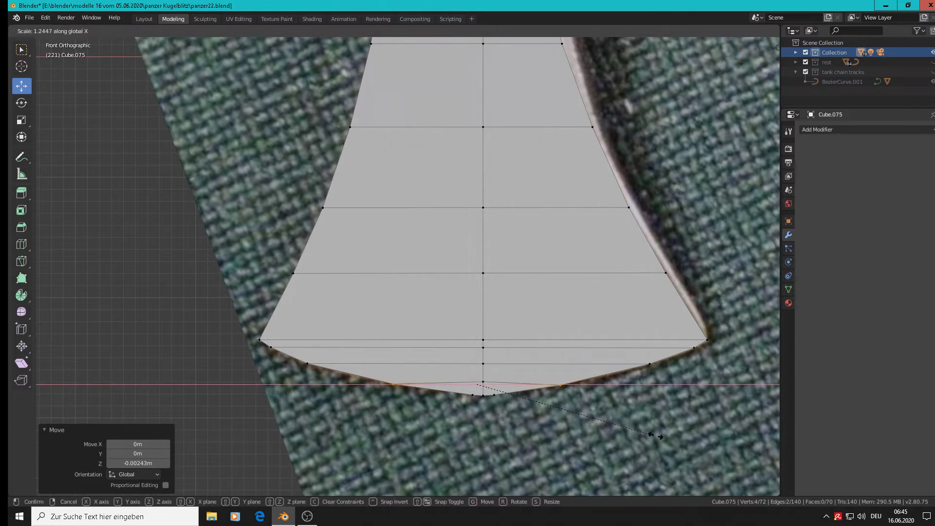
pyautogui.click(702, 436)
pyautogui.hotkey('alt', 'a')
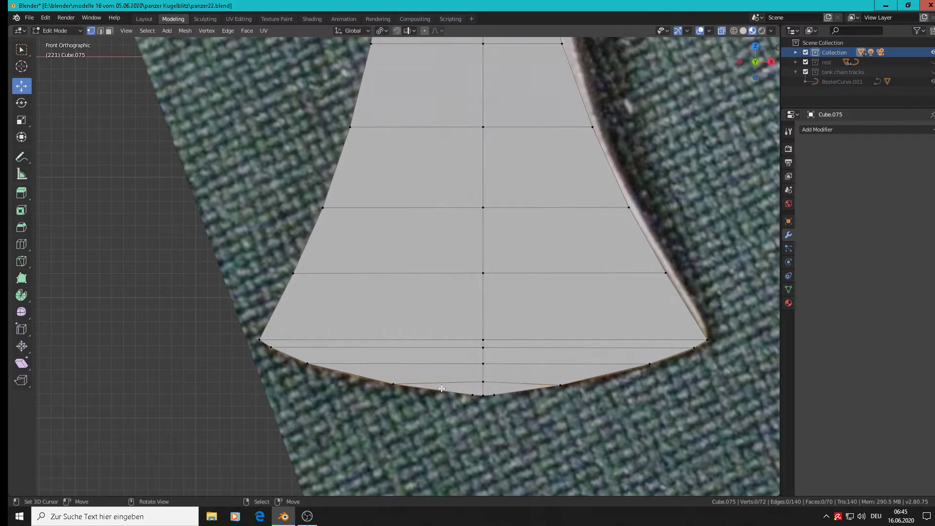
# - Select the edge loop just above the blade tip and widen it slightly along X to round the cutting edge
pyautogui.keyDown('alt'); pyautogui.click(478, 383); pyautogui.keyUp('alt')
pyautogui.press('s')
pyautogui.press('x')
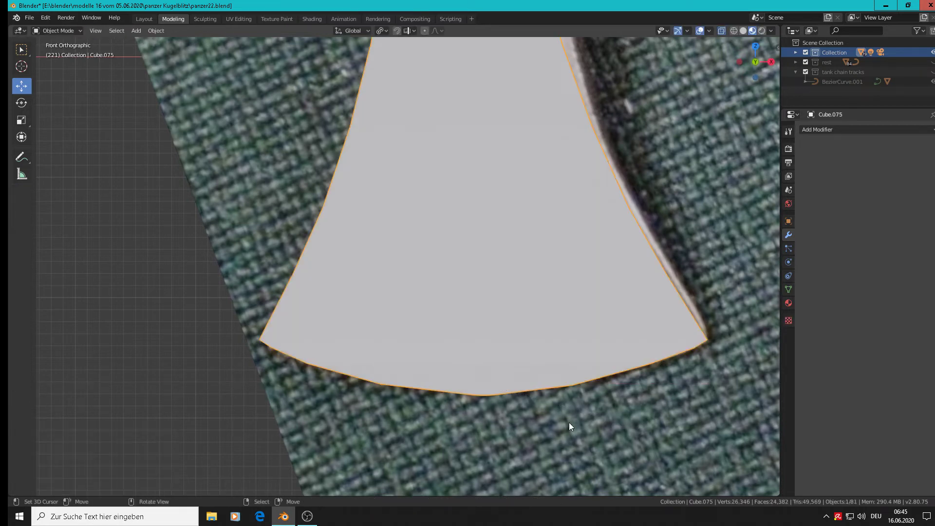
# - Add a Subdivision Surface modifier to the axe head and shade it smooth
pyautogui.scroll(-3, 565, 417)
pyautogui.moveTo(565, 416); pyautogui.dragTo(618, 437, button='middle')
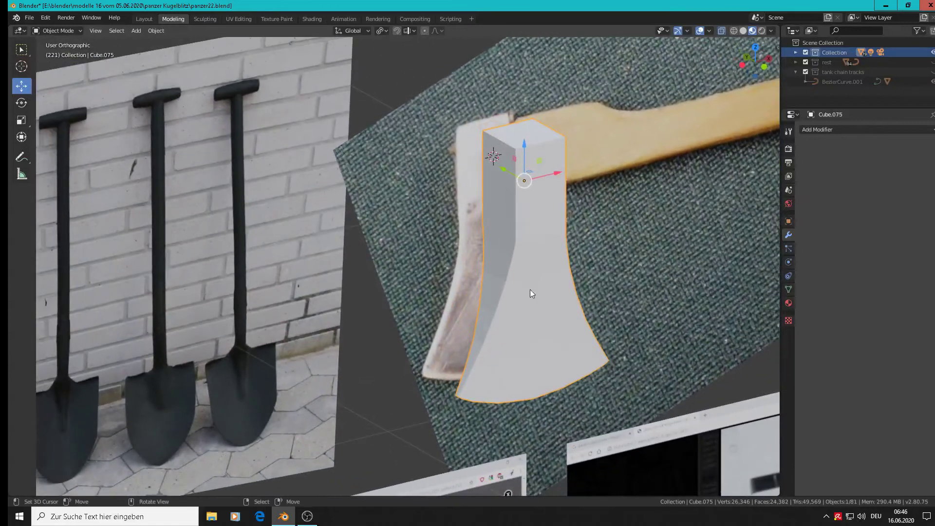
pyautogui.click(839, 130)
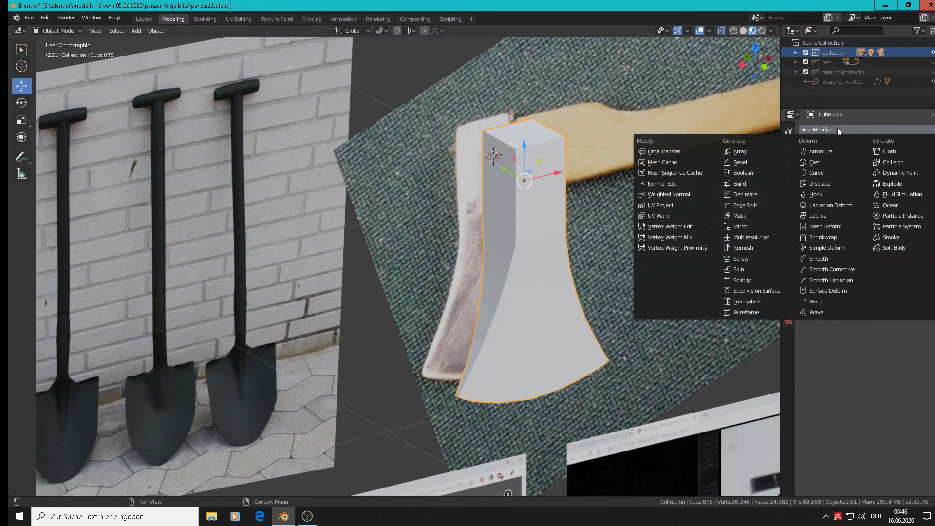
pyautogui.click(764, 291)
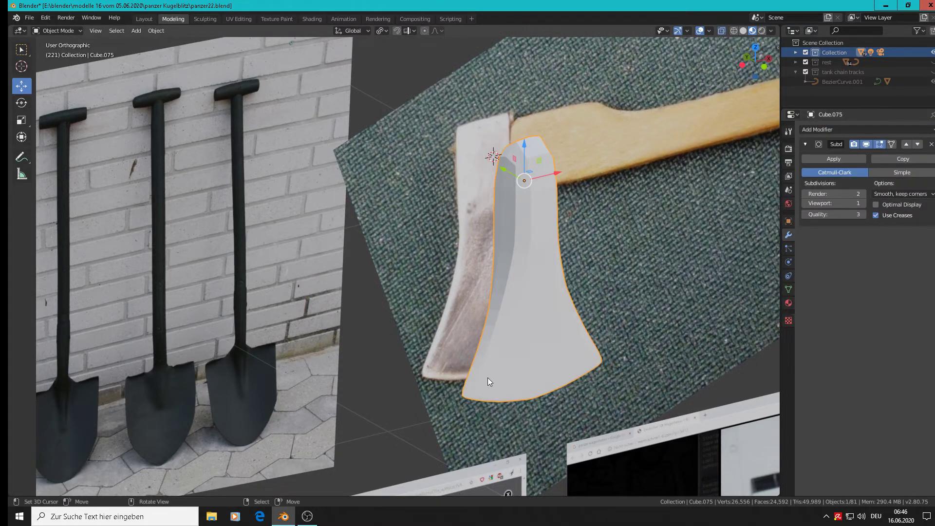
pyautogui.moveTo(488, 378); pyautogui.dragTo(458, 322, button='middle')
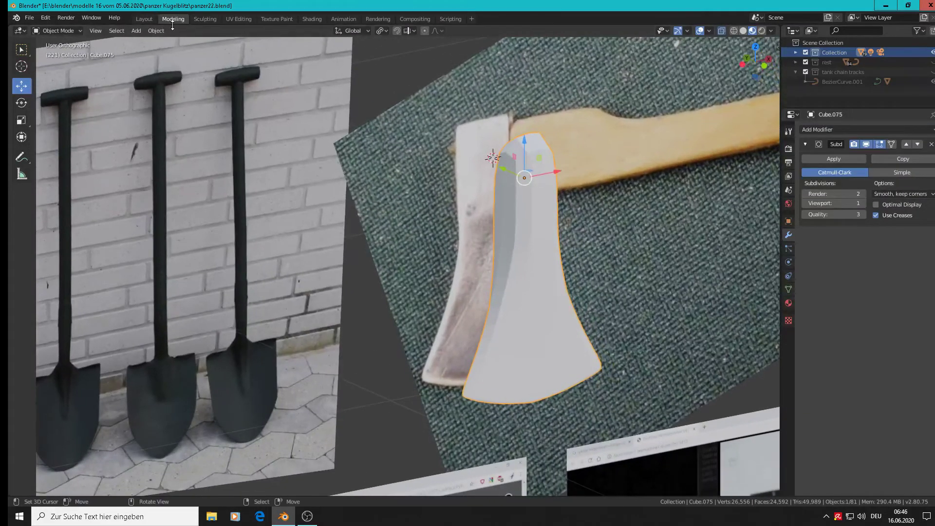
pyautogui.click(157, 30)
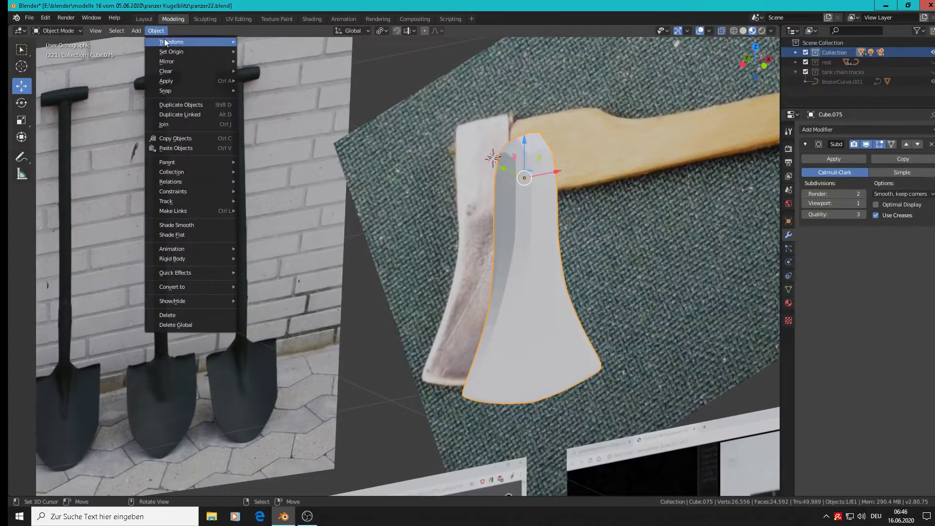
pyautogui.click(197, 234)
# - Add a horizontal loop cut around the axe head's upper section and slide it close to the top edge, factor -0.934
pyautogui.scroll(3, 586, 300)
pyautogui.press('Tab')
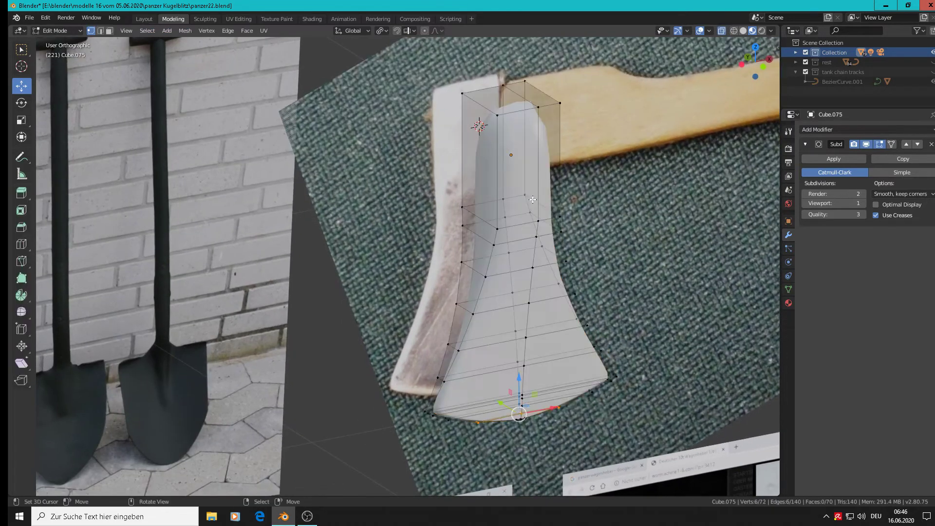
pyautogui.moveTo(531, 189); pyautogui.dragTo(465, 131, button='middle')
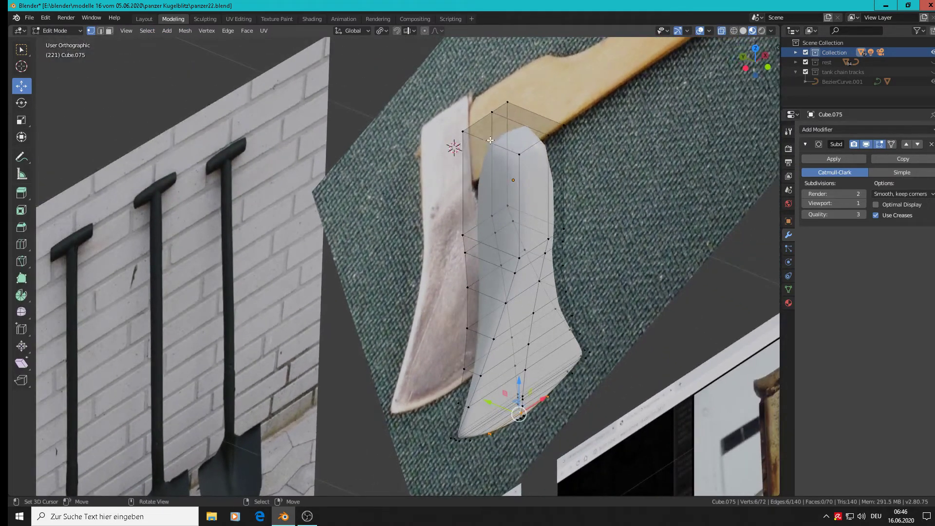
pyautogui.hotkey('ctrl', 'r')
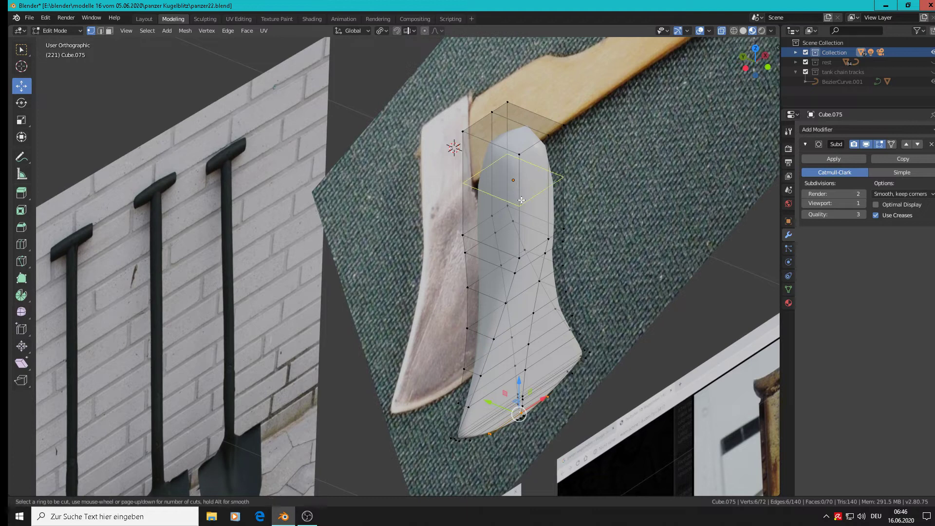
pyautogui.click(519, 176)
pyautogui.click(514, 151)
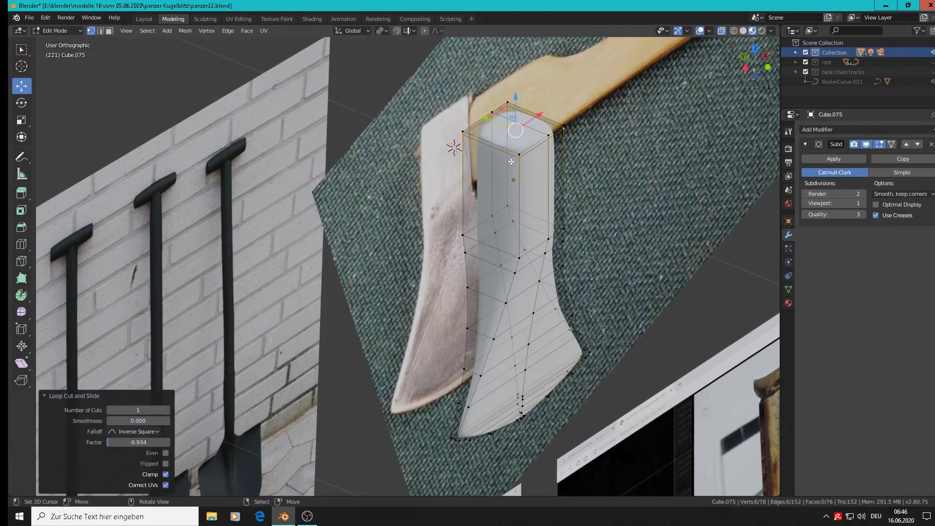
# - Add two evenly spaced lengthwise loop cuts dividing the axe head's thickness, and check the smoothed shape in Object Mode
pyautogui.moveTo(512, 165); pyautogui.dragTo(492, 135, button='middle')
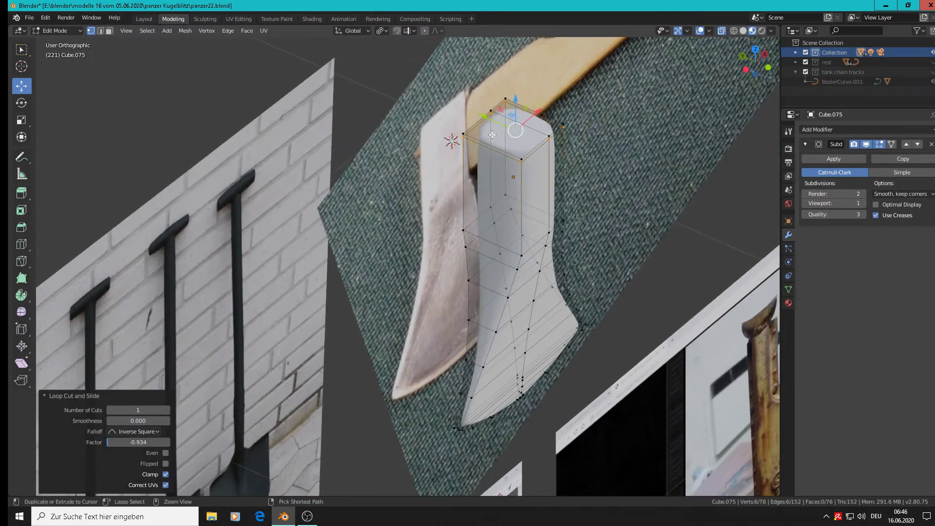
pyautogui.hotkey('ctrl', 'r')
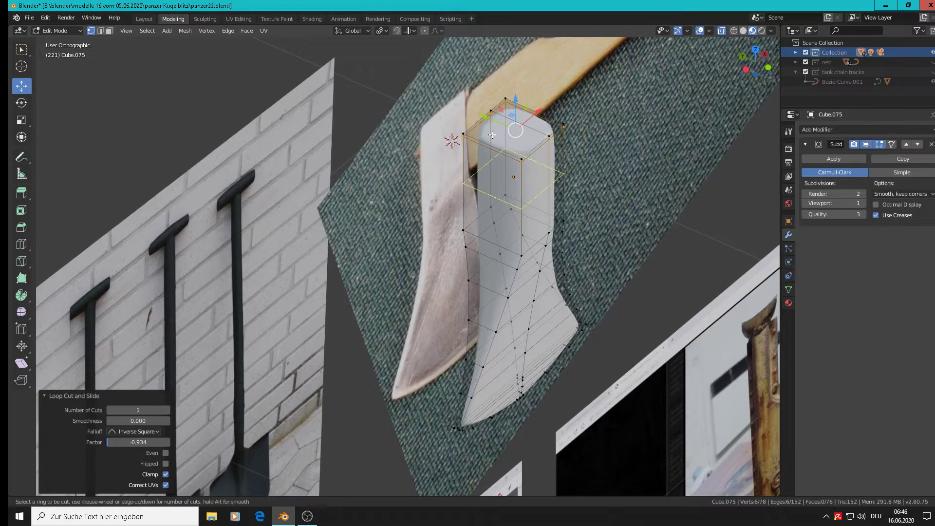
pyautogui.click(526, 114)
pyautogui.click(527, 114)
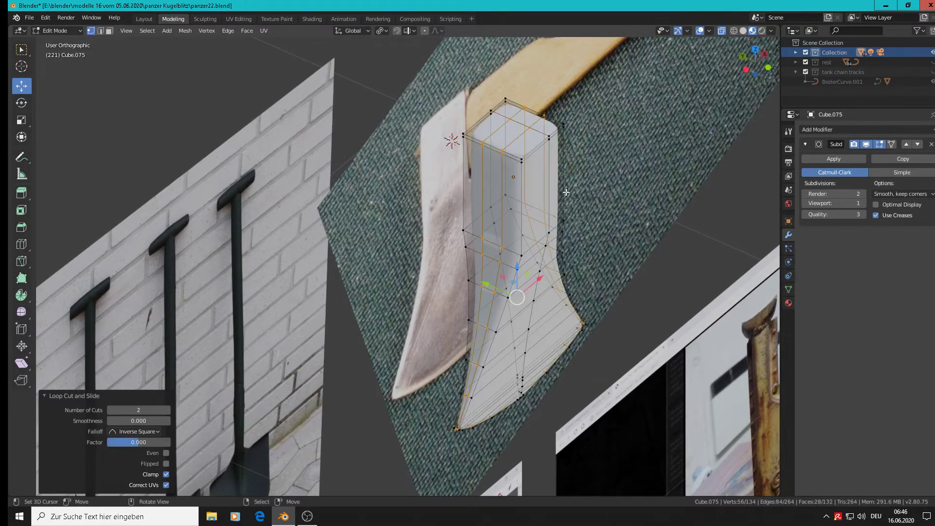
pyautogui.moveTo(577, 239); pyautogui.dragTo(495, 154, button='middle')
pyautogui.press('Tab')
pyautogui.press('Tab')
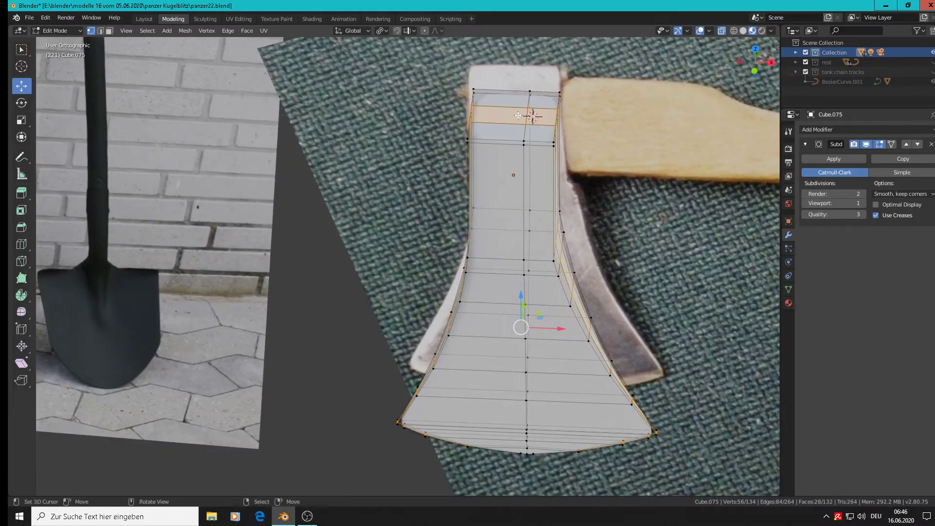
# - Add a lengthwise support loop near each side edge of the axe head, and inspect the smoothed shape in Object Mode
pyautogui.hotkey('ctrl', 'r')
pyautogui.click(487, 108)
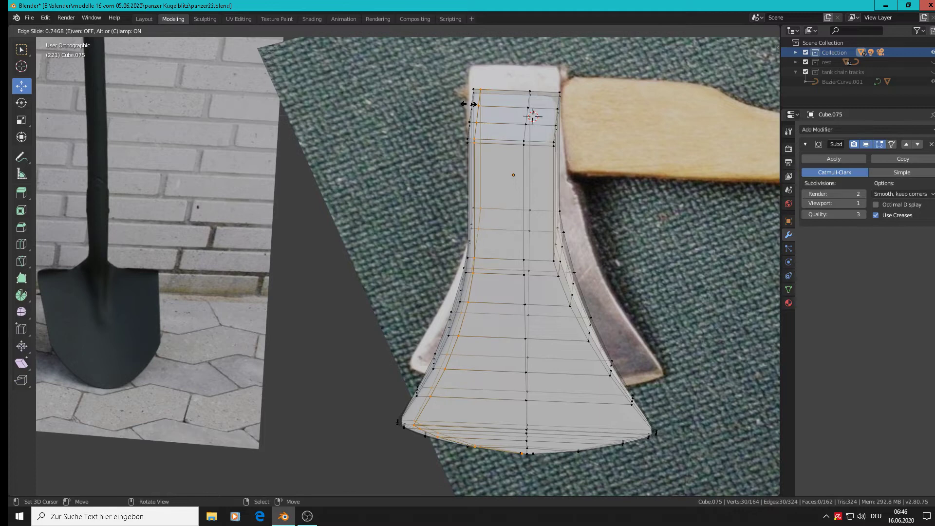
pyautogui.click(473, 106)
pyautogui.hotkey('ctrl', 'r')
pyautogui.press('Escape')
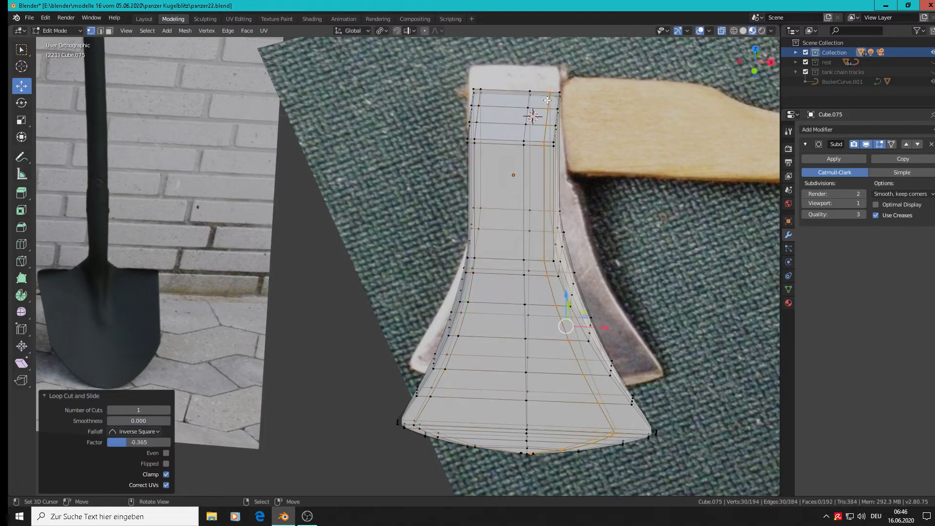
pyautogui.press('Tab')
pyautogui.moveTo(519, 306); pyautogui.dragTo(501, 319, button='middle')
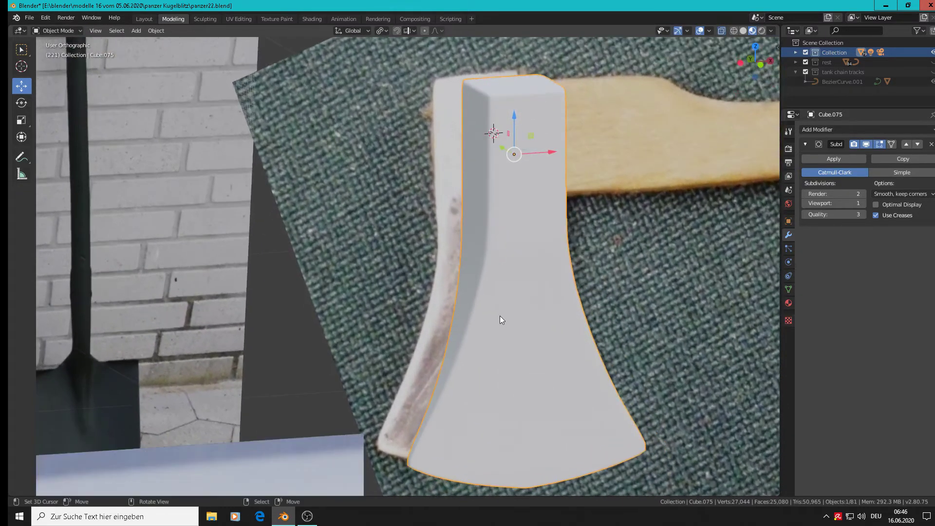
pyautogui.scroll(-3, 507, 364)
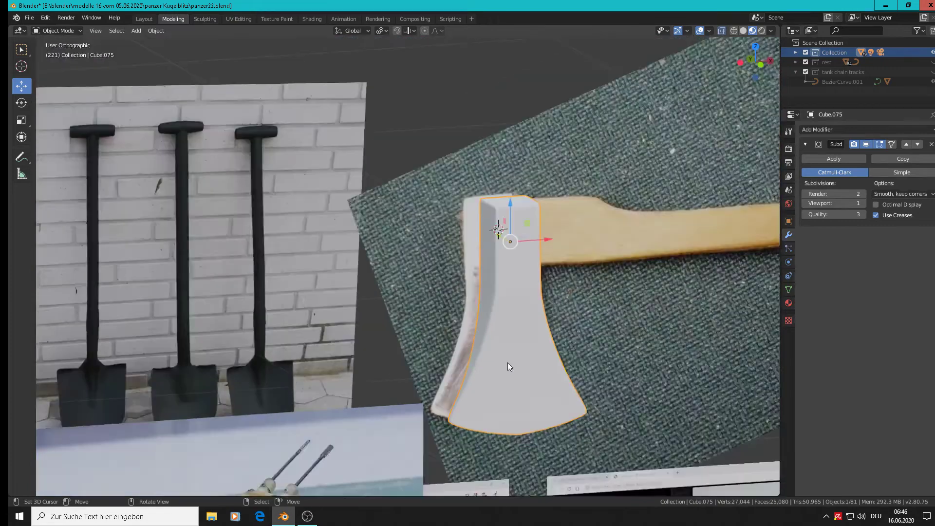
# - Raise the bottom centre vertices of the cutting edge slightly along Z, and compare the curve with the reference photo in Object Mode
pyautogui.scroll(2, 521, 382)
pyautogui.moveTo(527, 430); pyautogui.dragTo(507, 421, button='middle')
pyautogui.scroll(8, 565, 321)
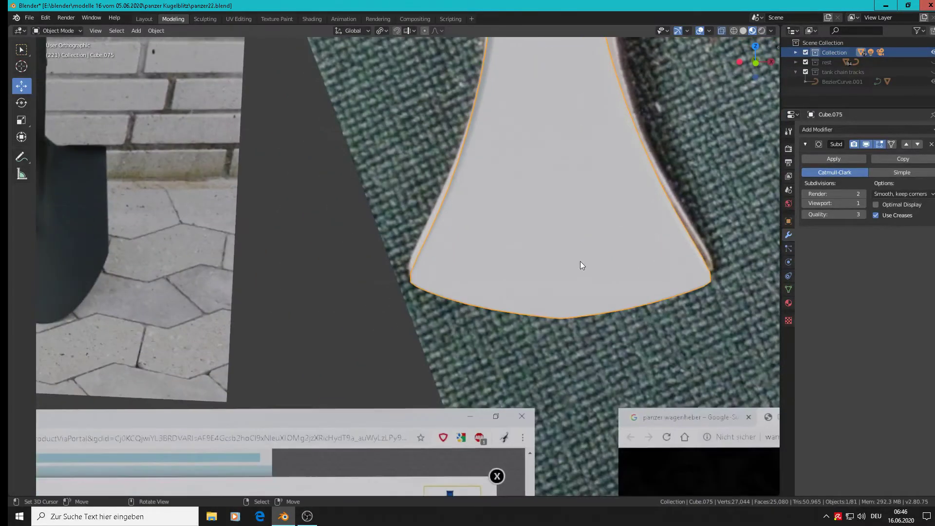
pyautogui.press('Tab')
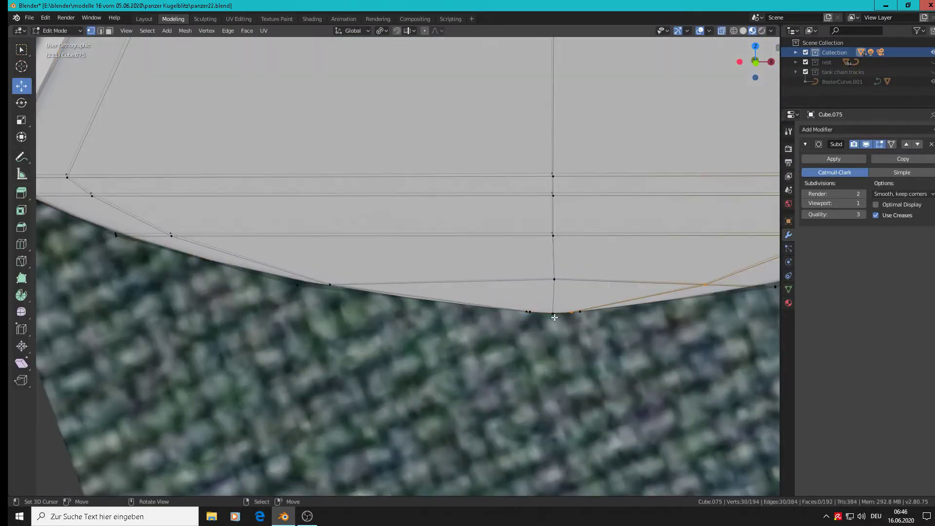
pyautogui.keyDown('alt'); pyautogui.click(552, 312); pyautogui.keyUp('alt')
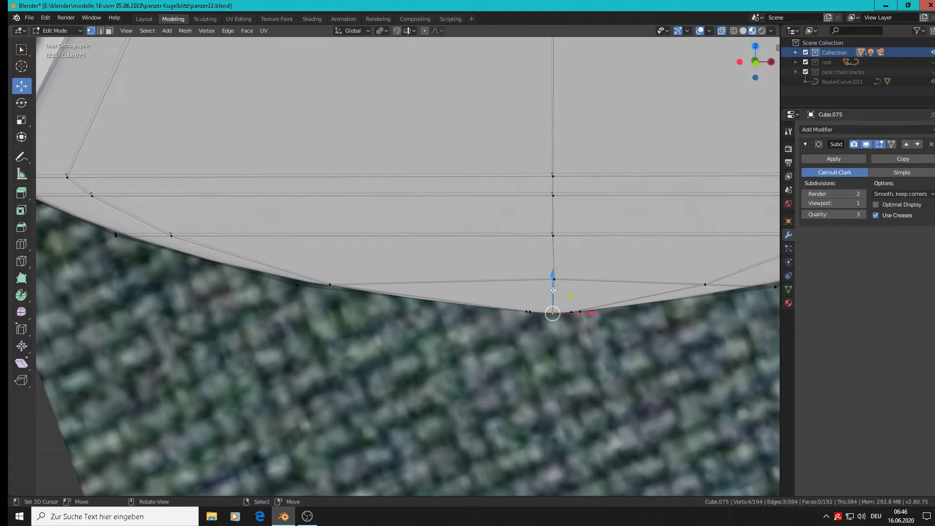
pyautogui.moveTo(553, 290); pyautogui.dragTo(553, 288)
pyautogui.press('Tab')
pyautogui.scroll(-10, 562, 303)
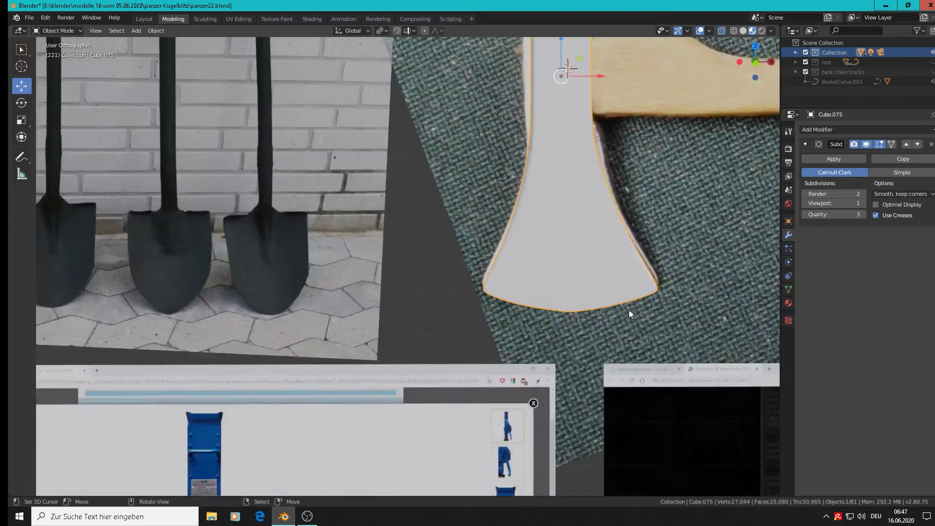
pyautogui.keyDown('shift'); pyautogui.moveTo(629, 310); pyautogui.dragTo(488, 367, button='middle'); pyautogui.keyUp('shift')
pyautogui.scroll(-2, 469, 320)
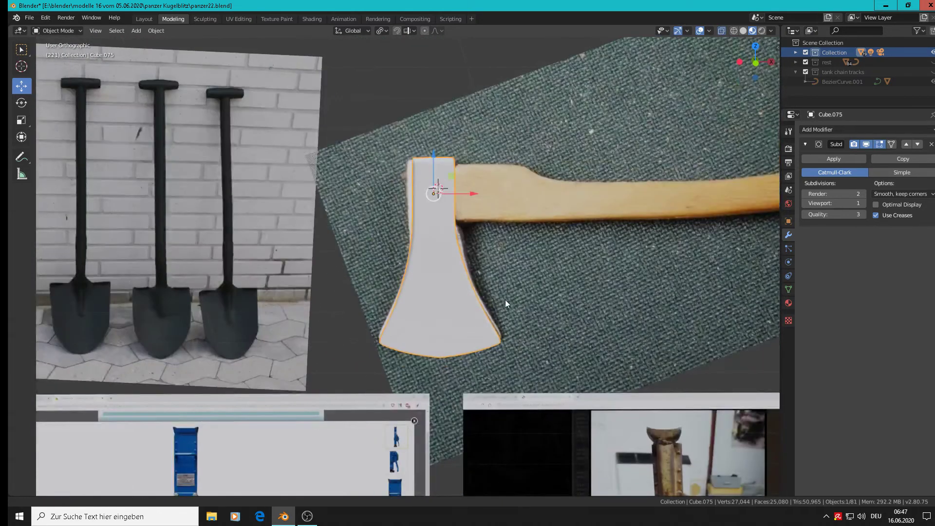
# - Set the Subdivision Surface modifier's render subdivisions to 1 and inspect the axe head beside the reference
pyautogui.keyDown('shift'); pyautogui.moveTo(505, 299); pyautogui.dragTo(290, 299, button='middle'); pyautogui.keyUp('shift')
pyautogui.scroll(-4, 290, 299)
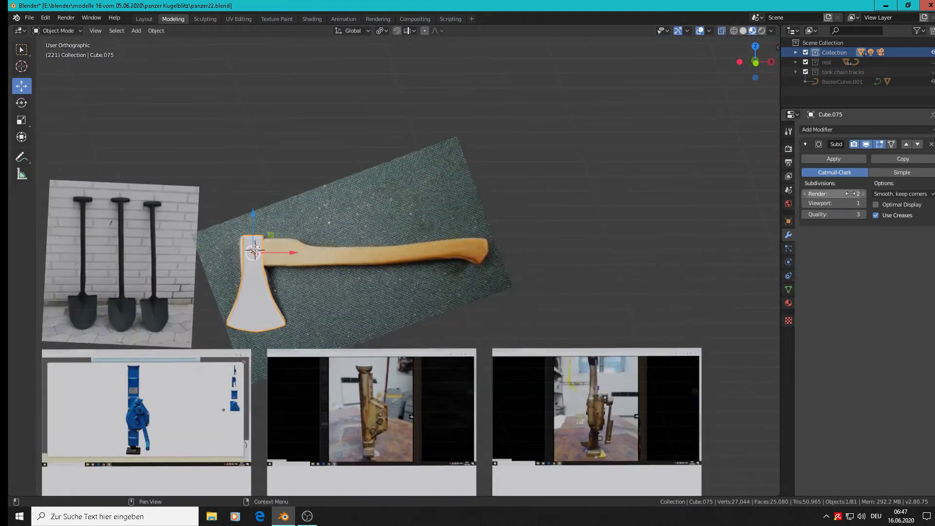
pyautogui.click(805, 194)
pyautogui.scroll(3, 173, 323)
pyautogui.scroll(3, 280, 283)
pyautogui.moveTo(279, 284); pyautogui.dragTo(339, 297, button='middle')
pyautogui.scroll(-4, 347, 288)
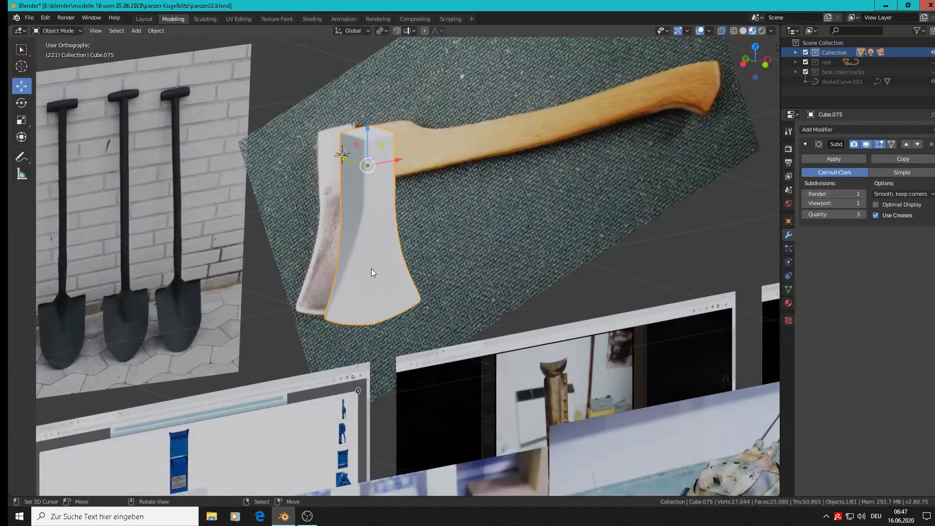
# - In Edit Mode with X-ray off, extrude the middle face on the axe head's upper narrow side and scale it to about 0.643
pyautogui.press('Tab')
pyautogui.moveTo(370, 168); pyautogui.dragTo(358, 161, button='middle')
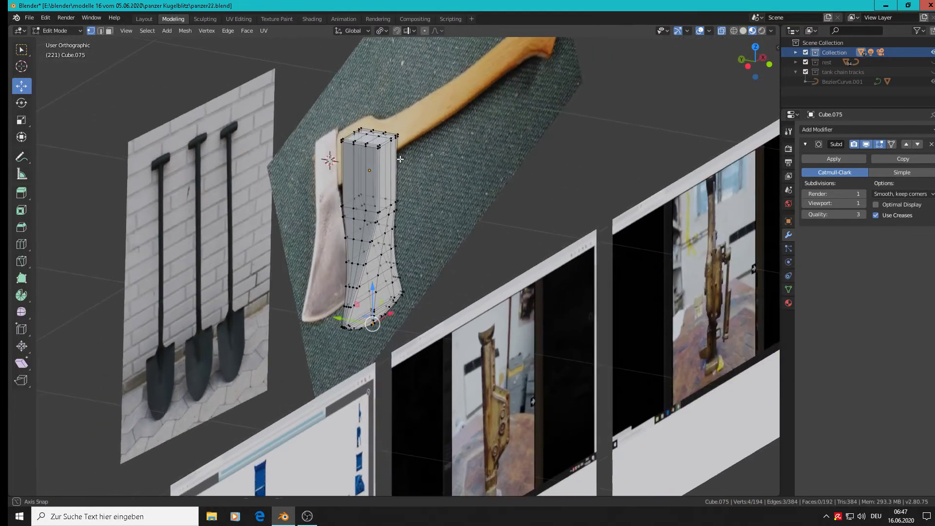
pyautogui.scroll(3, 356, 161)
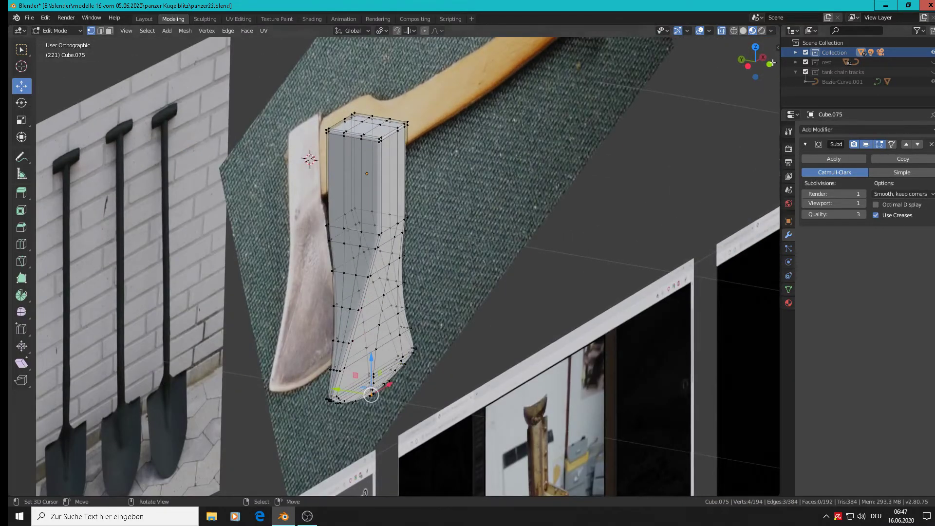
pyautogui.click(722, 31)
pyautogui.scroll(2, 384, 104)
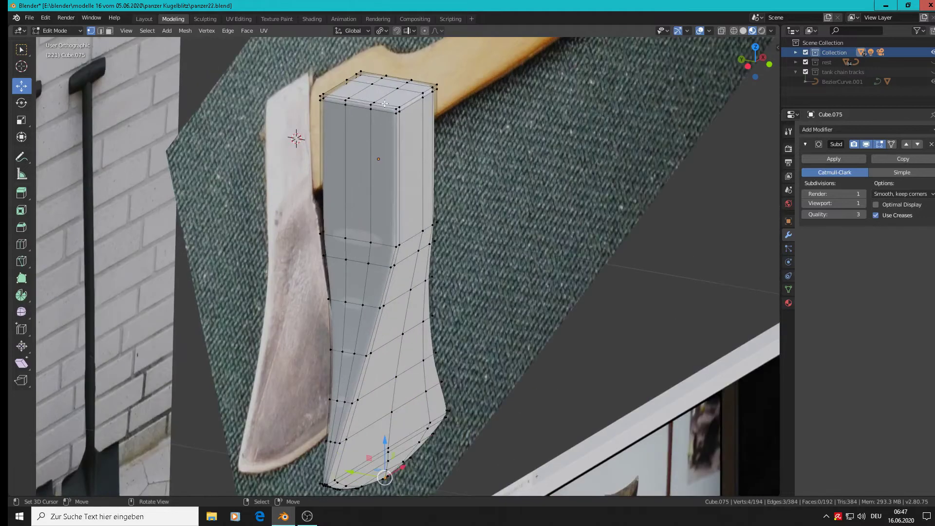
pyautogui.click(109, 31)
pyautogui.click(359, 172)
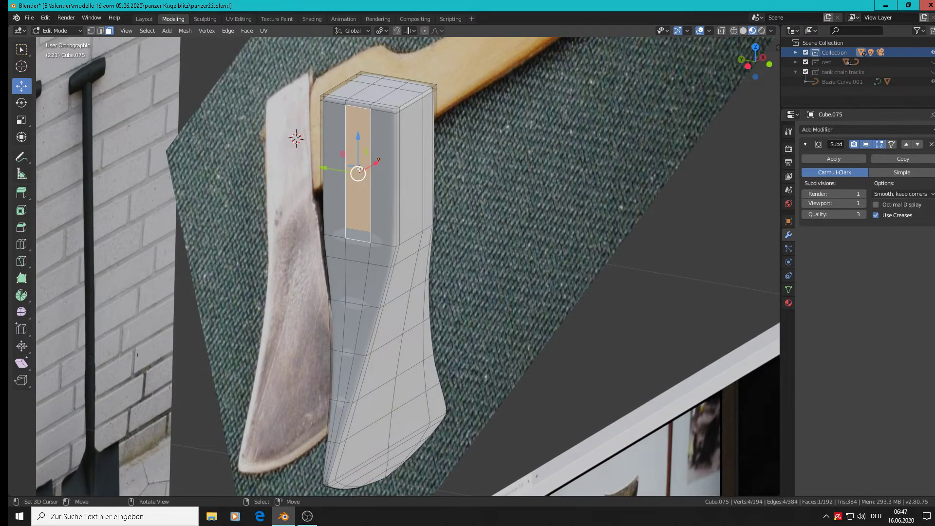
pyautogui.press('e')
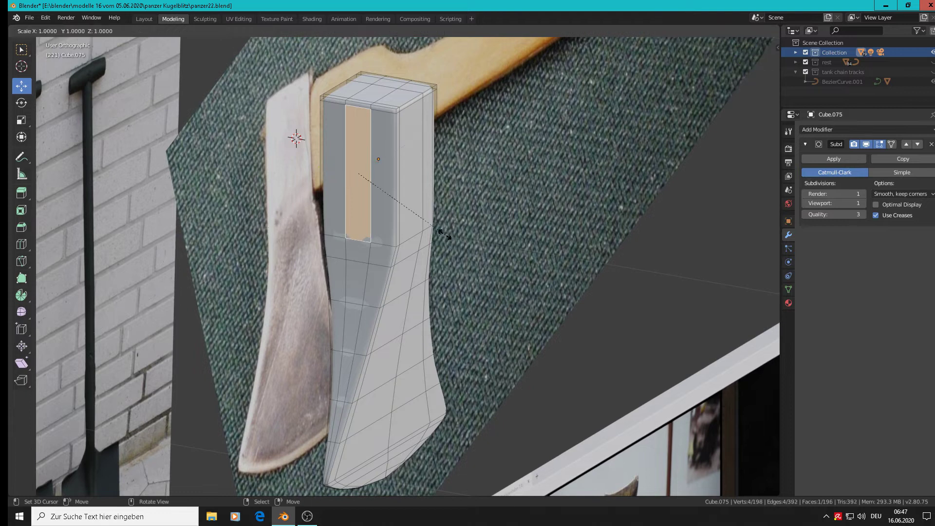
pyautogui.press('s')
pyautogui.click(411, 214)
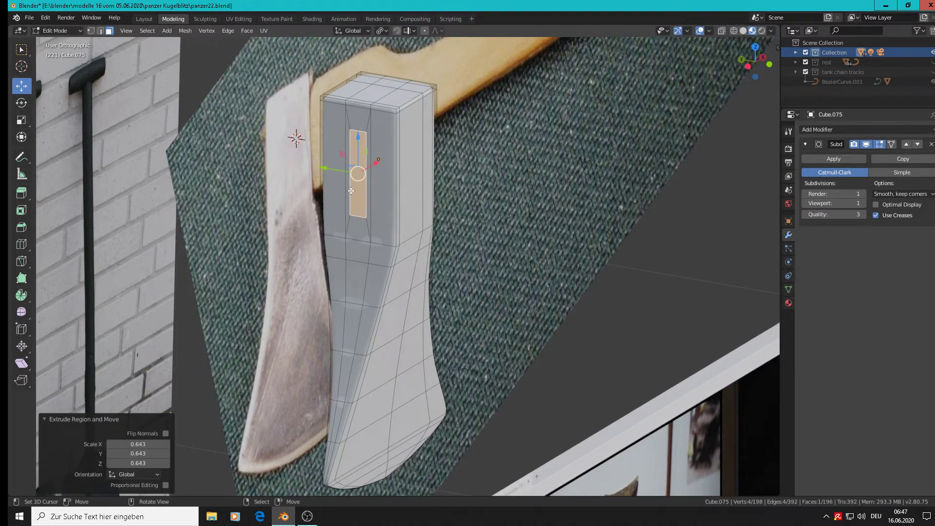
# - Spread the two long edges framing the inset face outward along Y, by about -0.0244 m and 0.0265 m
pyautogui.scroll(2, 350, 191)
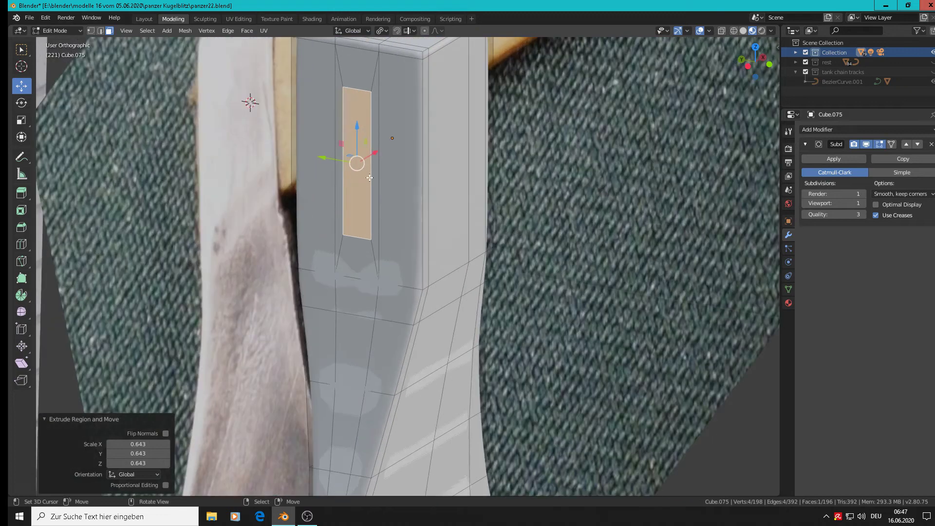
pyautogui.click(101, 30)
pyautogui.rightClick(334, 135)
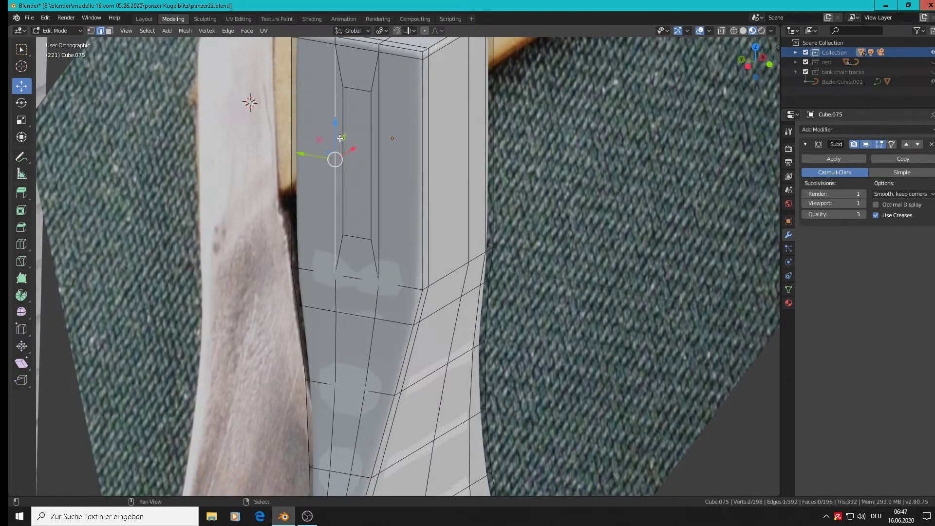
pyautogui.keyDown('shift'); pyautogui.rightClick(342, 139); pyautogui.keyUp('shift')
pyautogui.keyDown('shift'); pyautogui.rightClick(371, 136); pyautogui.keyUp('shift')
pyautogui.keyDown('shift'); pyautogui.rightClick(379, 155); pyautogui.keyUp('shift')
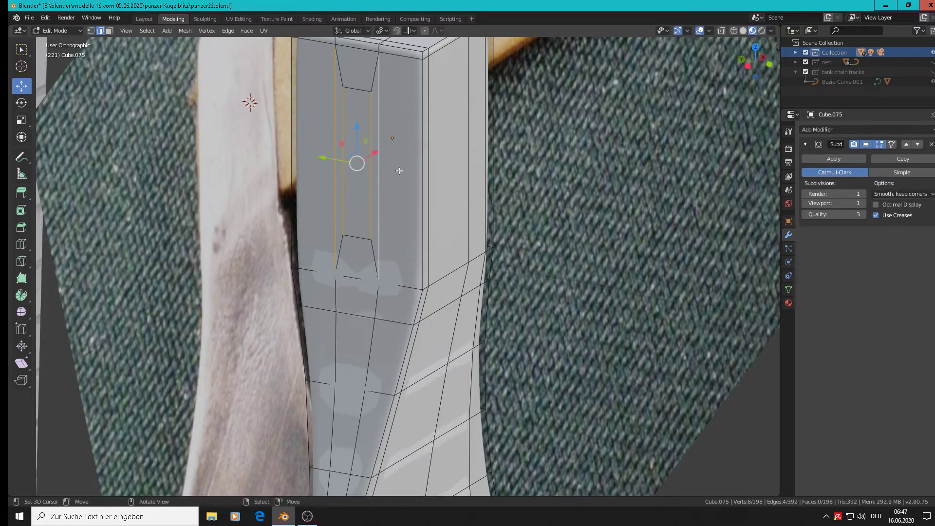
pyautogui.rightClick(380, 155)
pyautogui.moveTo(354, 162); pyautogui.dragTo(380, 164)
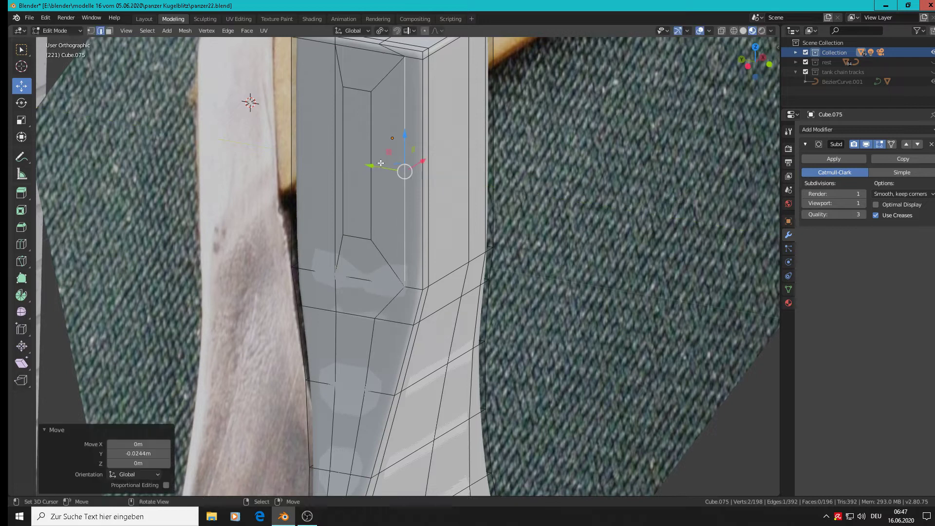
pyautogui.rightClick(334, 161)
pyautogui.moveTo(296, 159); pyautogui.dragTo(276, 149)
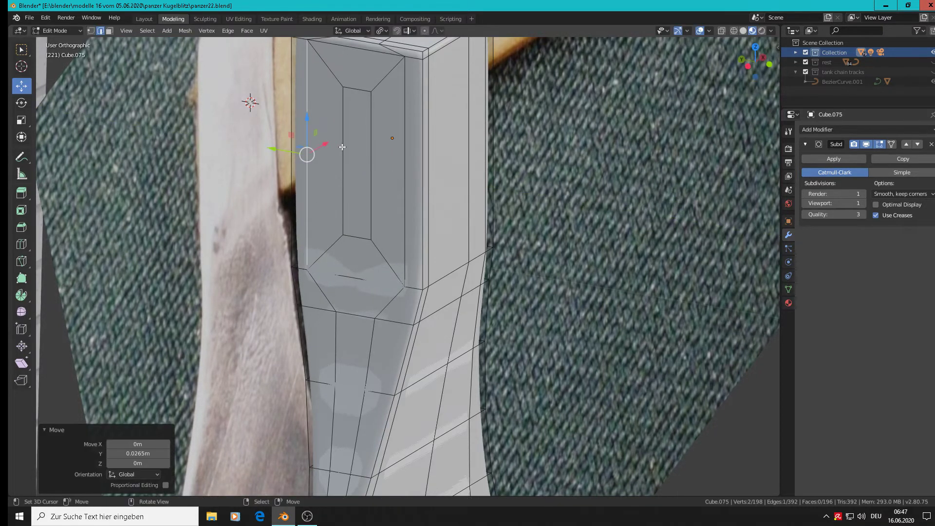
# - Move the inset face's two long edges outward along Y, close to the surrounding frame edges
pyautogui.rightClick(340, 146)
pyautogui.moveTo(340, 146); pyautogui.dragTo(367, 168)
pyautogui.rightClick(372, 160)
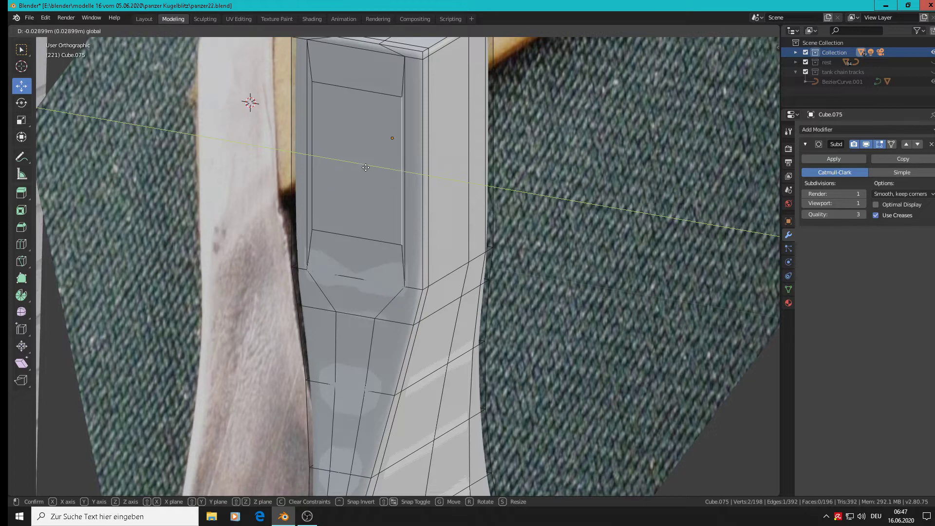
# - Extrude the widened inset face and push it into the axe head about 0.0078 m along X
pyautogui.click(110, 31)
pyautogui.click(357, 161)
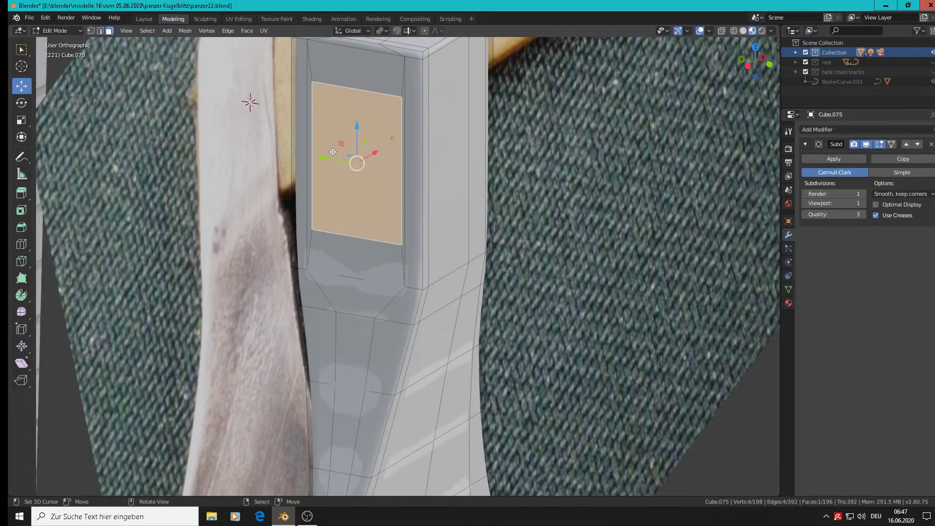
pyautogui.moveTo(357, 161); pyautogui.dragTo(448, 280, button='middle')
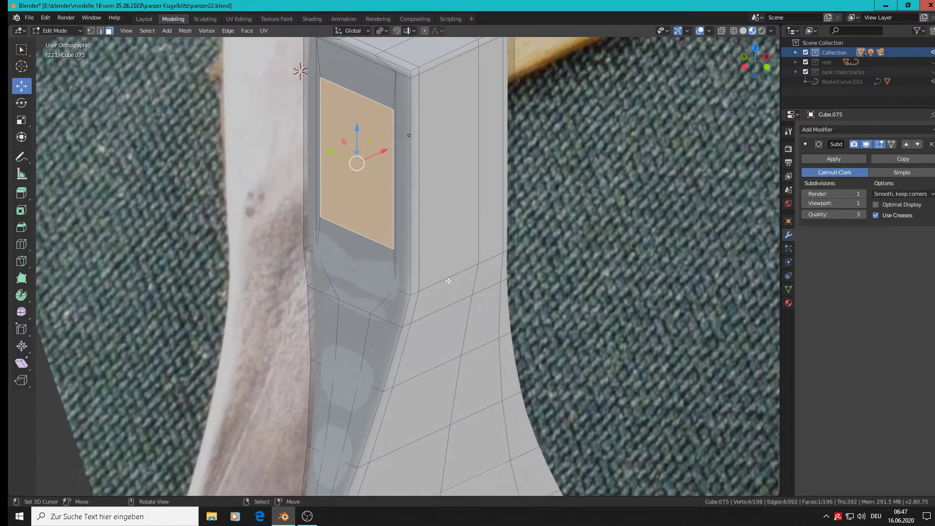
pyautogui.press('e')
pyautogui.rightClick(371, 201)
pyautogui.moveTo(387, 148); pyautogui.dragTo(394, 146)
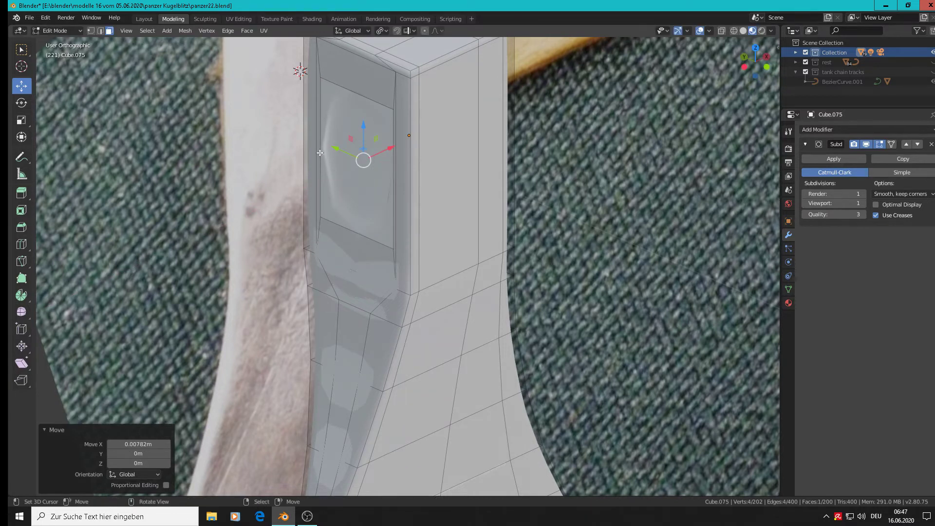
pyautogui.moveTo(333, 131); pyautogui.dragTo(352, 102, button='middle')
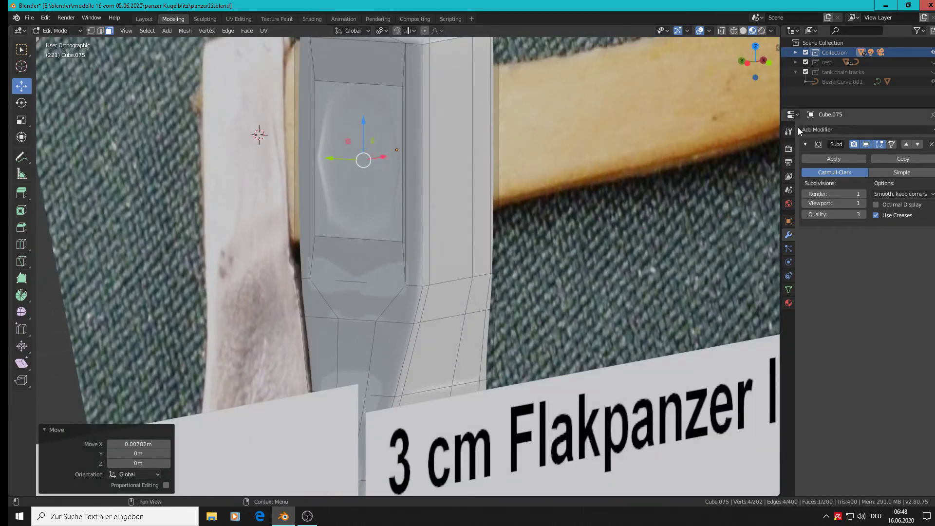
# - Crease the recessed face's edges and set the mean crease of the recess's outer rim edge loop to 0.47
pyautogui.press('n')
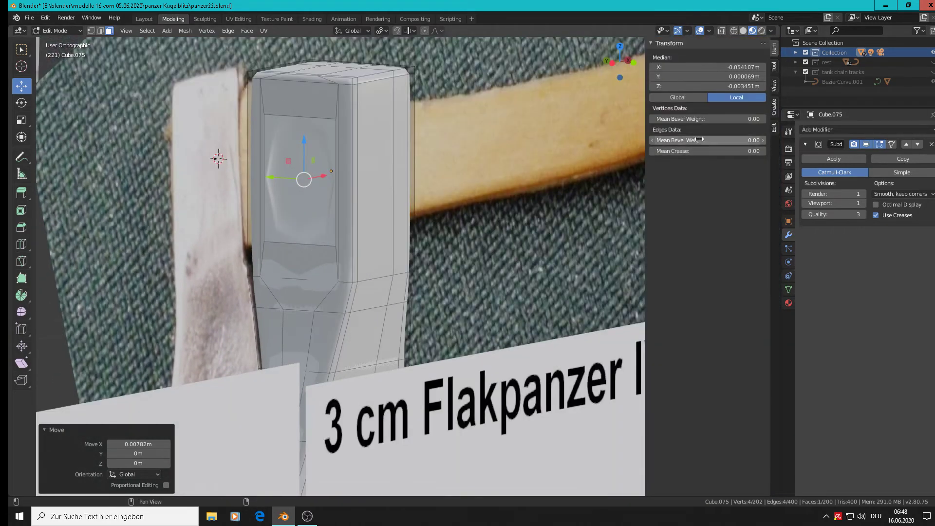
pyautogui.moveTo(678, 151); pyautogui.dragTo(915, 152)
pyautogui.keyDown('alt'); pyautogui.click(298, 117); pyautogui.keyUp('alt')
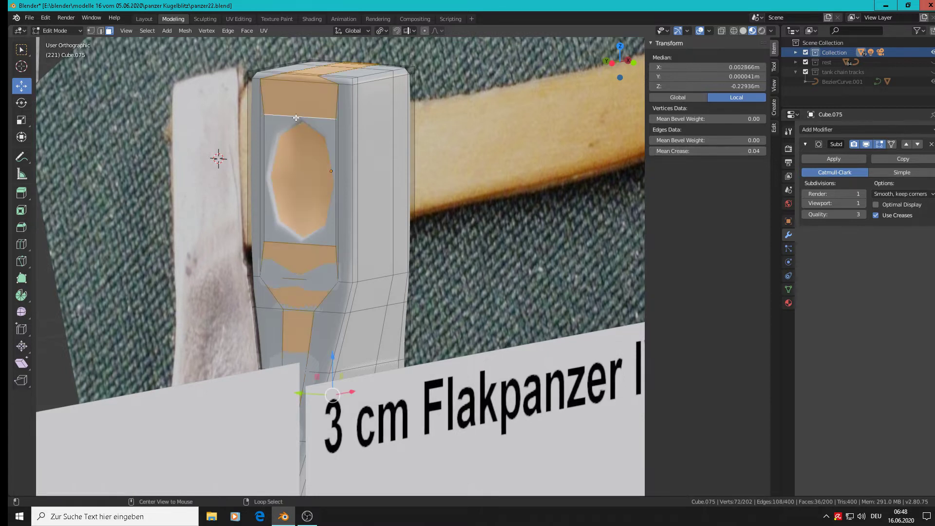
pyautogui.click(101, 30)
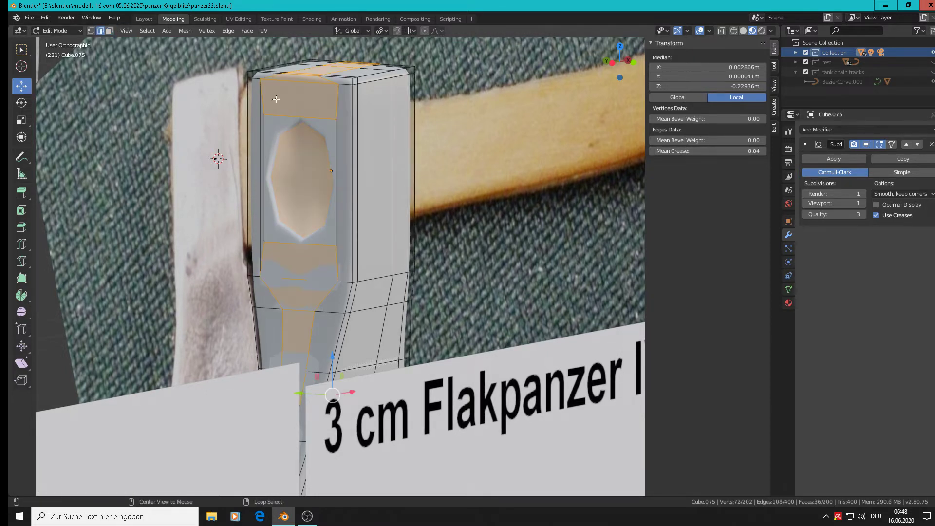
pyautogui.keyDown('alt'); pyautogui.click(293, 118); pyautogui.keyUp('alt')
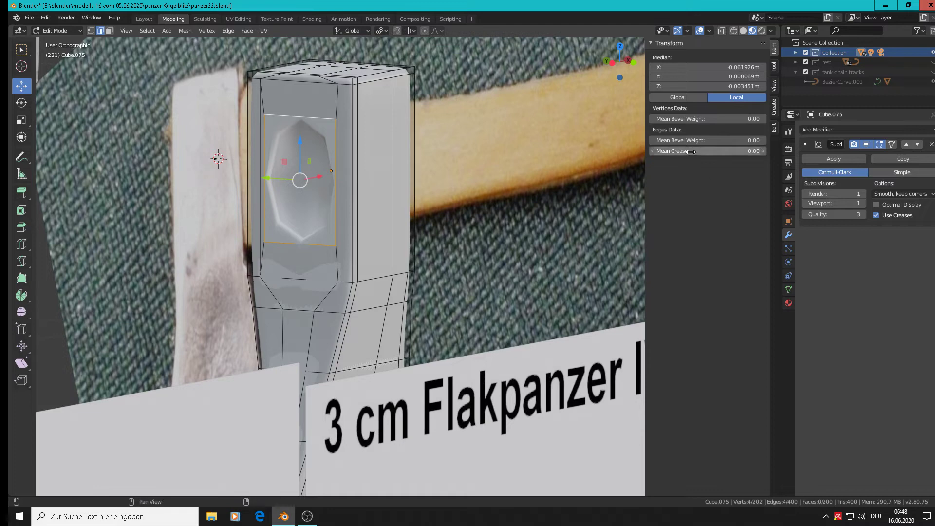
pyautogui.moveTo(702, 151); pyautogui.dragTo(760, 151)
pyautogui.scroll(2, 227, 152)
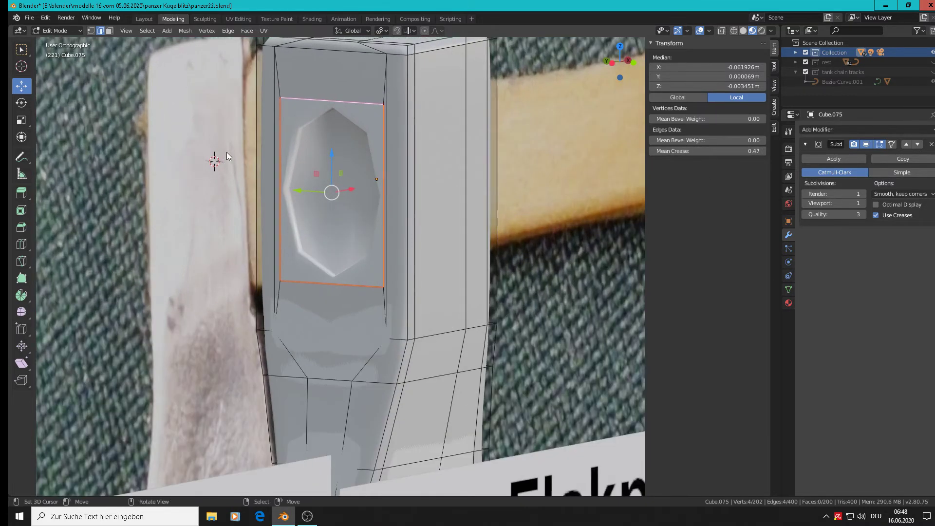
# - Switch to wireframe shading and select the two short depth edges at the recess's upper corners
pyautogui.moveTo(226, 152); pyautogui.dragTo(337, 127, button='middle')
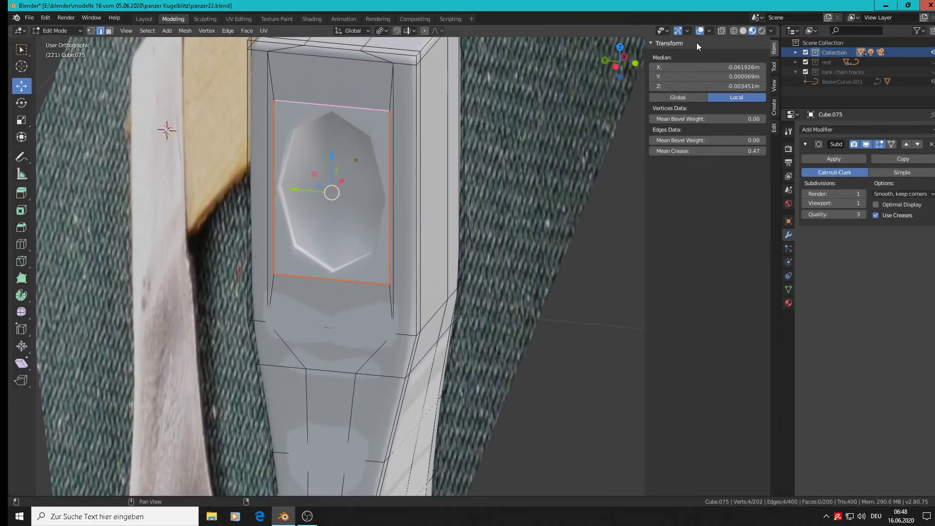
pyautogui.click(743, 31)
pyautogui.scroll(4, 463, 113)
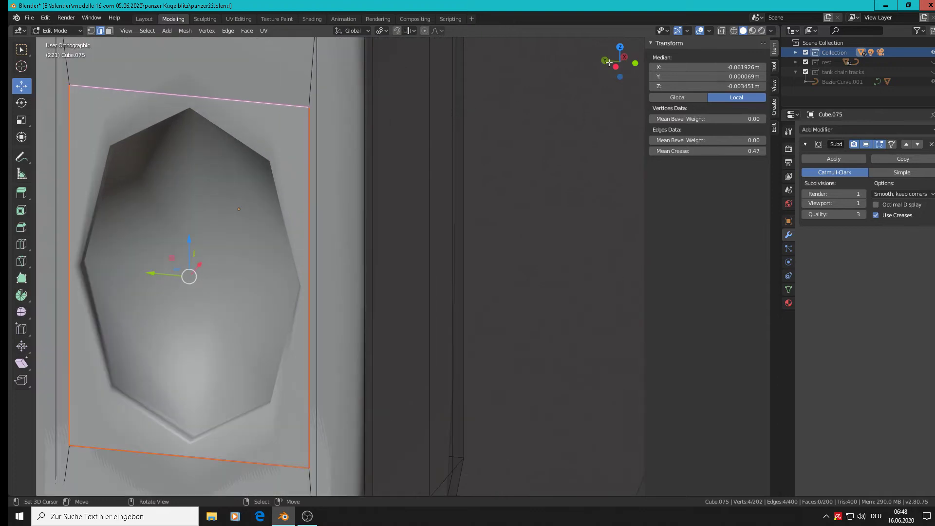
pyautogui.click(734, 31)
pyautogui.moveTo(308, 157)
pyautogui.mouseDown(button='middle')
pyautogui.moveTo(198, 176)
pyautogui.moveTo(73, 110)
pyautogui.mouseUp(button='middle')
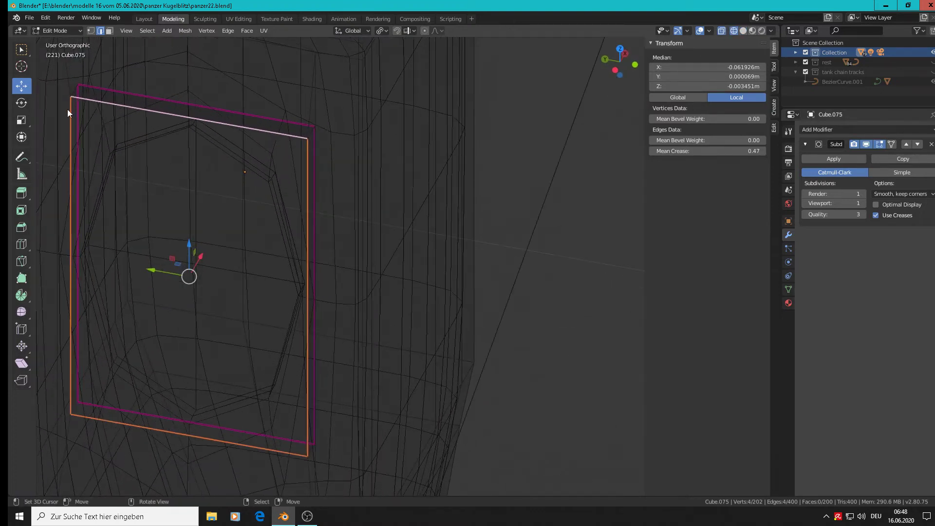
pyautogui.click(76, 85)
pyautogui.click(71, 90)
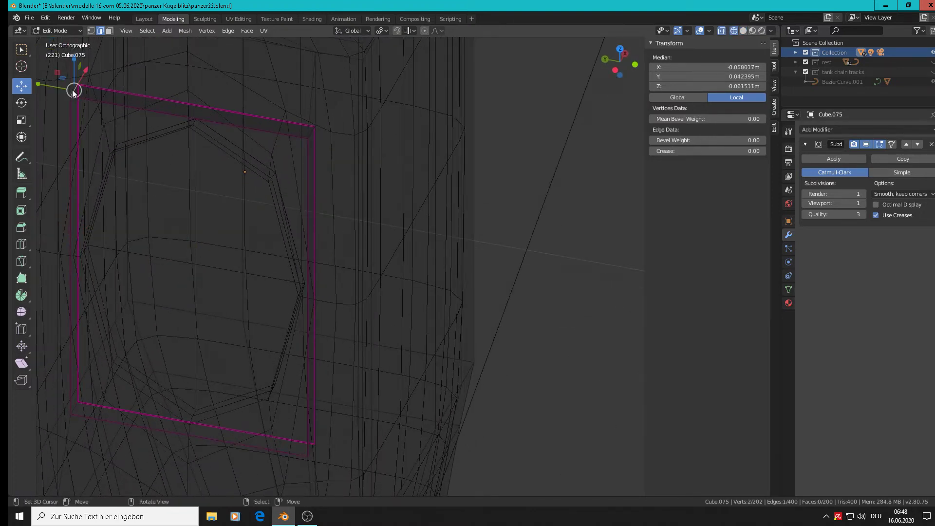
pyautogui.keyDown('shift'); pyautogui.click(311, 135); pyautogui.keyUp('shift')
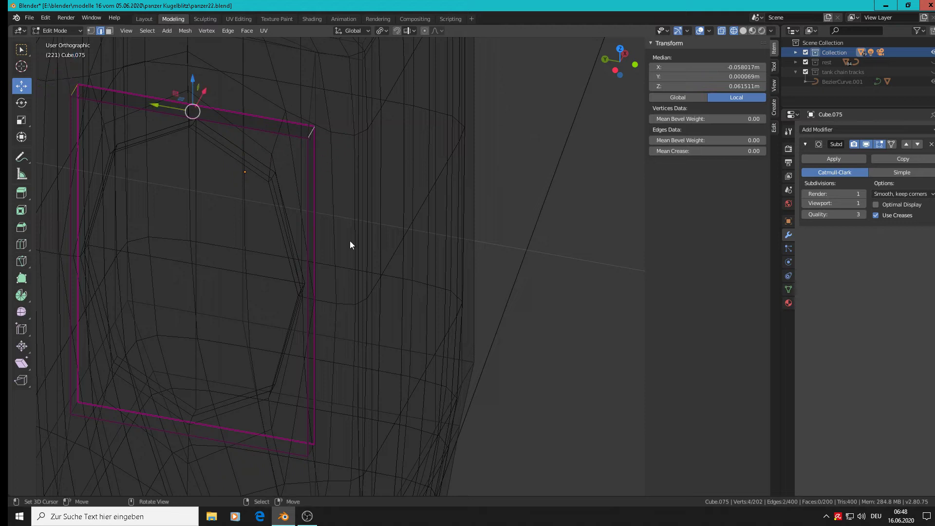
# - Add the recess's two lower corner depth edges to the selection, set their mean crease to 1.00, and restore material preview shading
pyautogui.keyDown('shift'); pyautogui.moveTo(354, 324); pyautogui.dragTo(474, 107, button='middle'); pyautogui.keyUp('shift')
pyautogui.scroll(3, 449, 161)
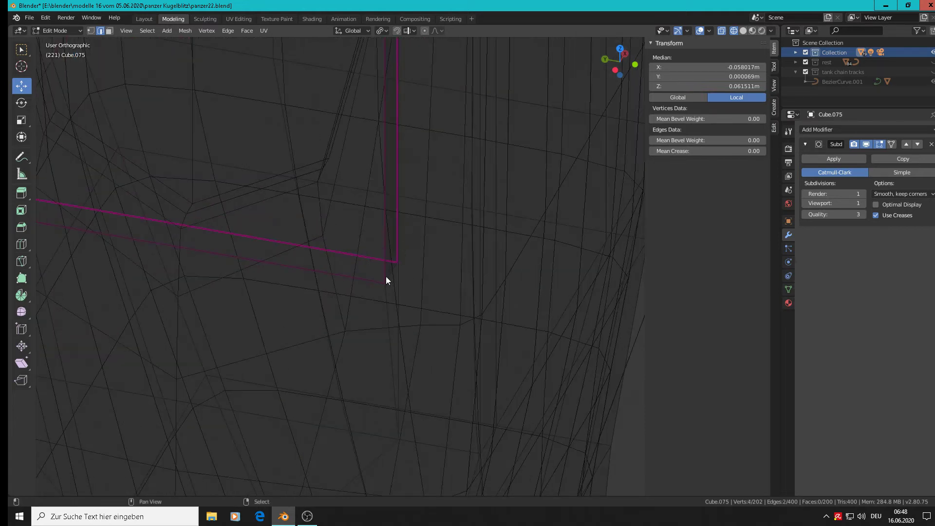
pyautogui.keyDown('shift'); pyautogui.moveTo(388, 278); pyautogui.dragTo(605, 273, button='middle'); pyautogui.keyUp('shift')
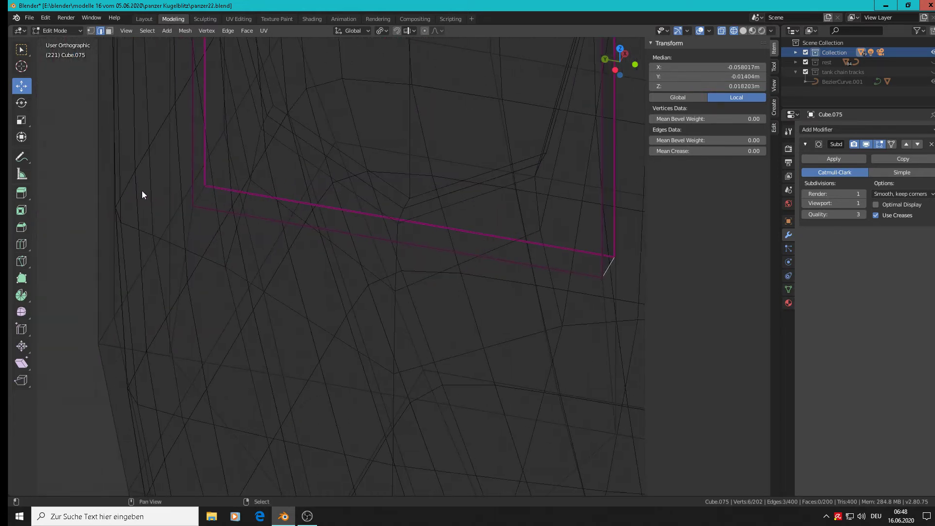
pyautogui.keyDown('shift'); pyautogui.rightClick(199, 195); pyautogui.keyUp('shift')
pyautogui.scroll(-7, 207, 194)
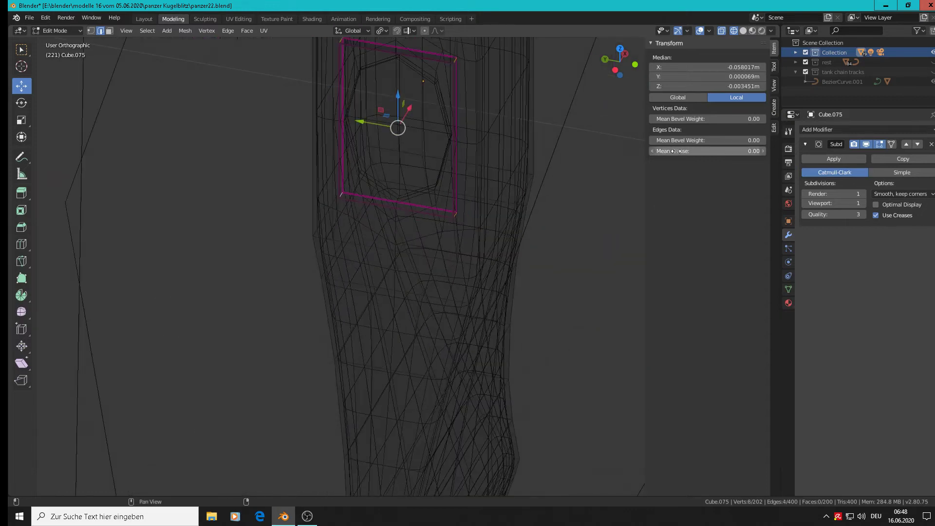
pyautogui.moveTo(676, 151); pyautogui.dragTo(706, 150)
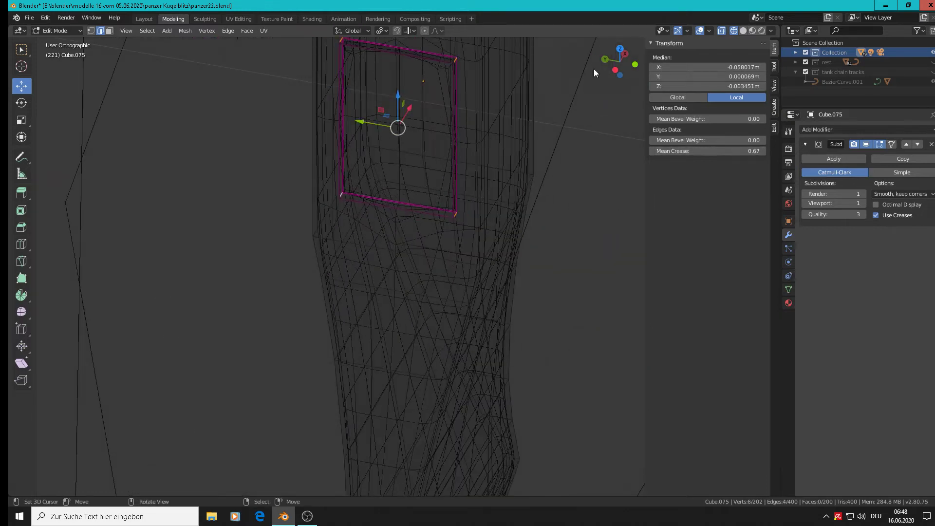
pyautogui.click(755, 31)
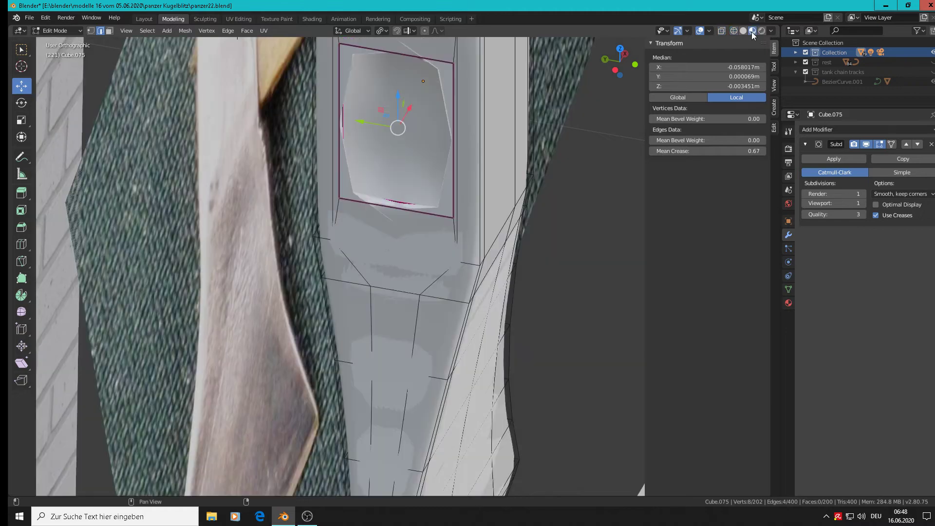
pyautogui.moveTo(485, 146)
pyautogui.mouseDown(button='middle')
pyautogui.moveTo(431, 214)
pyautogui.moveTo(445, 220)
pyautogui.mouseUp(button='middle')
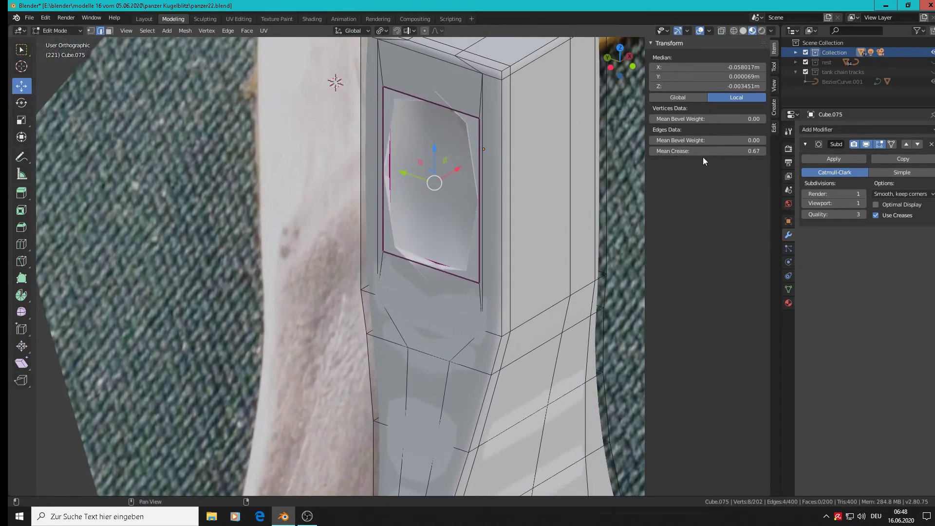
pyautogui.moveTo(747, 151)
pyautogui.mouseDown()
pyautogui.moveTo(658, 151)
pyautogui.moveTo(765, 151)
pyautogui.mouseUp()
pyautogui.moveTo(491, 219); pyautogui.dragTo(498, 271, button='middle')
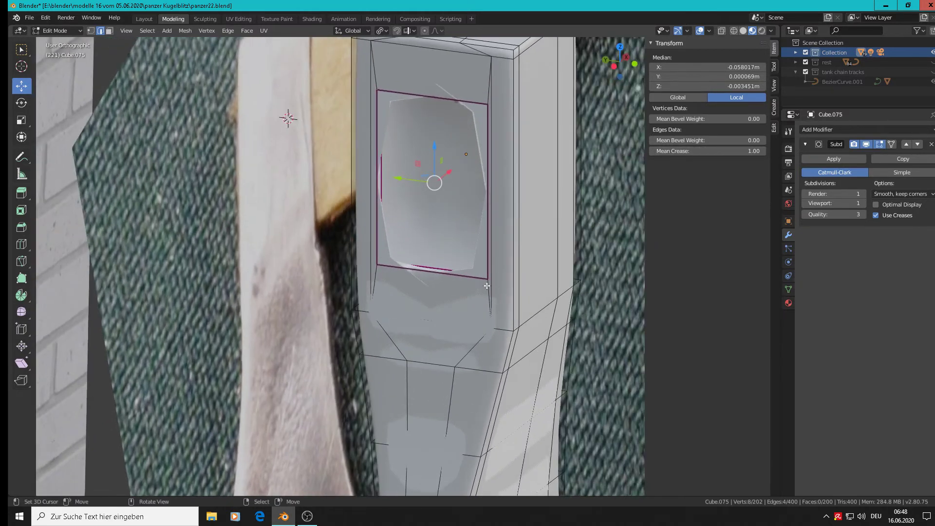
# - Set the mean crease of the four edges running outward from the recess's corners to 0.62
pyautogui.click(487, 290)
pyautogui.keyDown('shift'); pyautogui.click(375, 271); pyautogui.keyUp('shift')
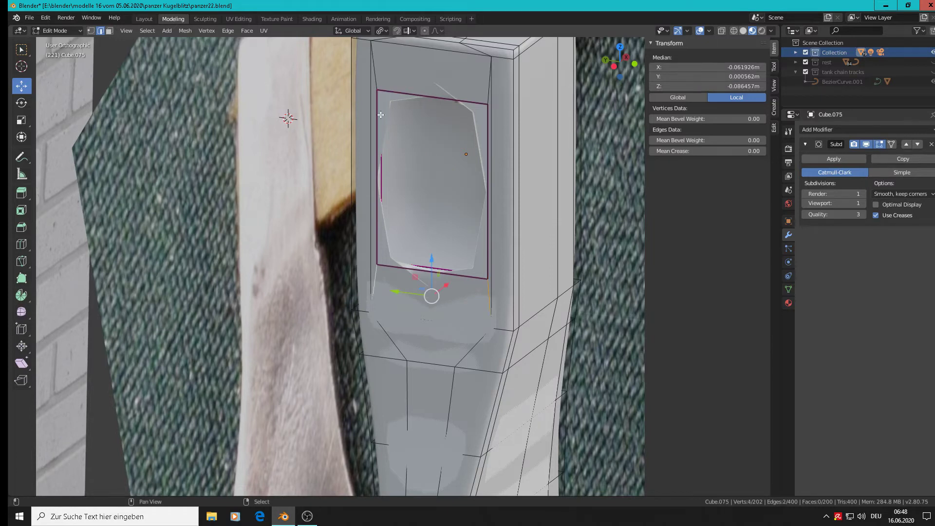
pyautogui.keyDown('shift'); pyautogui.click(376, 80); pyautogui.keyUp('shift')
pyautogui.keyDown('shift'); pyautogui.click(487, 84); pyautogui.keyUp('shift')
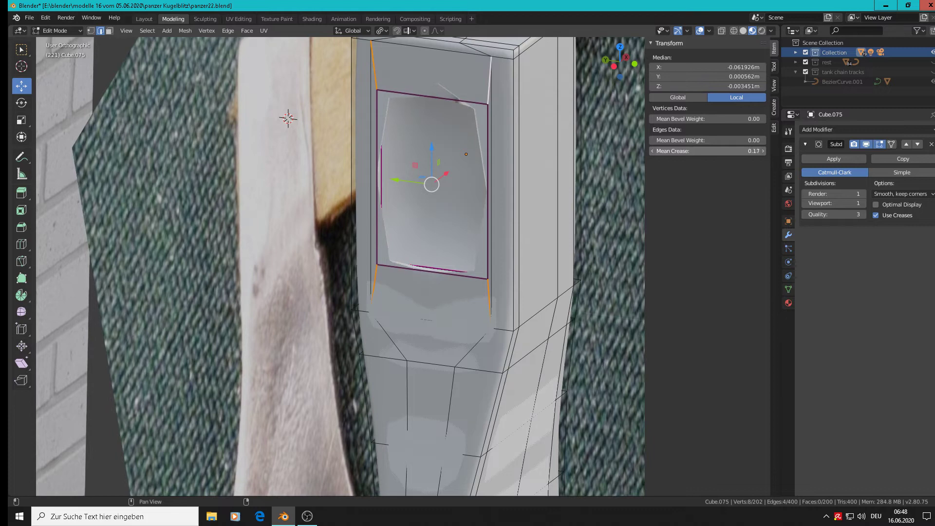
pyautogui.moveTo(706, 151); pyautogui.dragTo(748, 151)
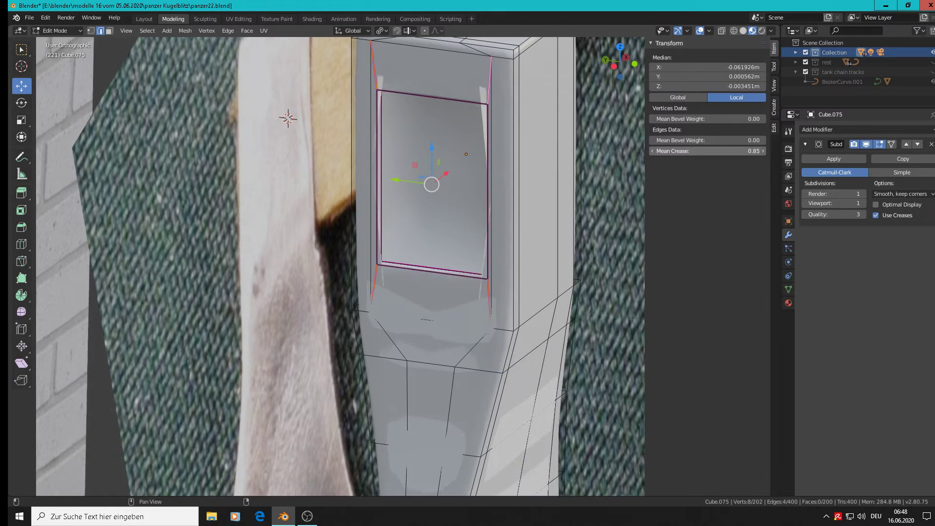
pyautogui.press('Tab')
pyautogui.moveTo(542, 183); pyautogui.dragTo(521, 189, button='middle')
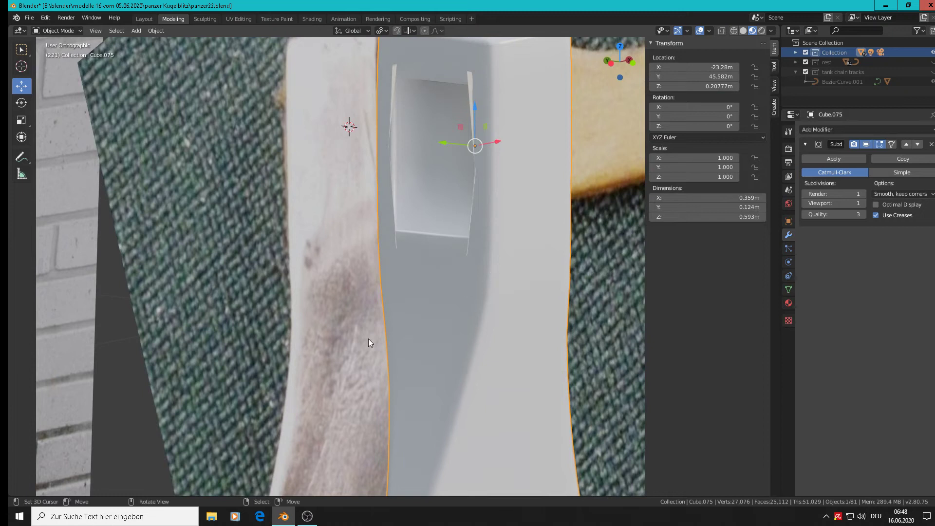
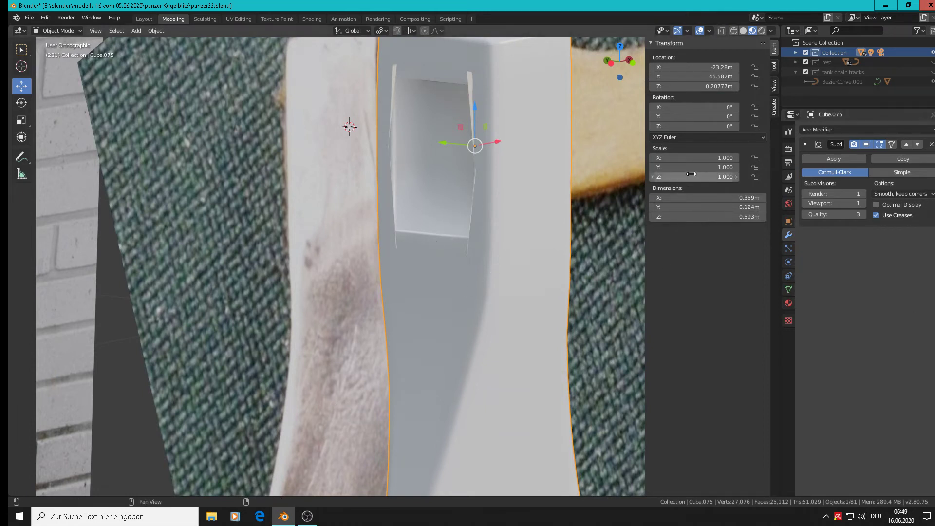
pyautogui.press('Tab')
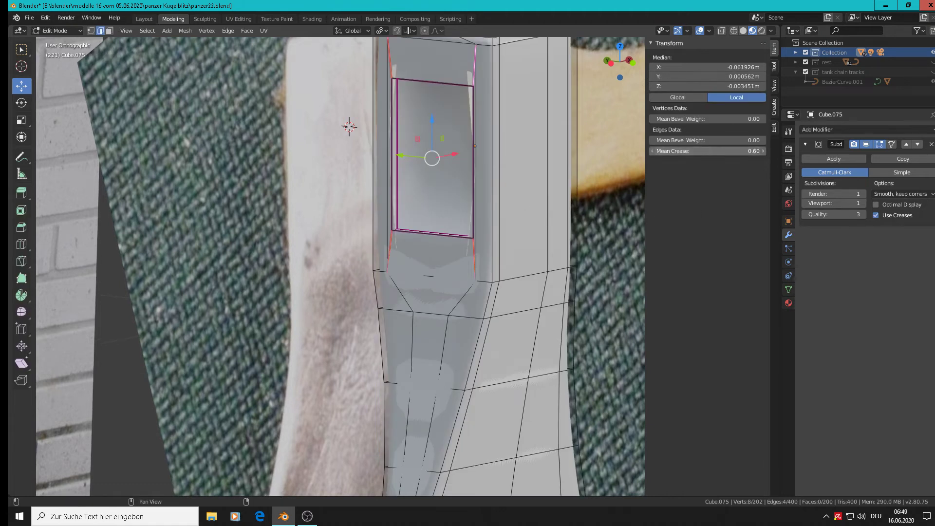
pyautogui.moveTo(711, 151)
pyautogui.mouseDown()
pyautogui.moveTo(682, 151)
pyautogui.moveTo(741, 146)
pyautogui.mouseUp()
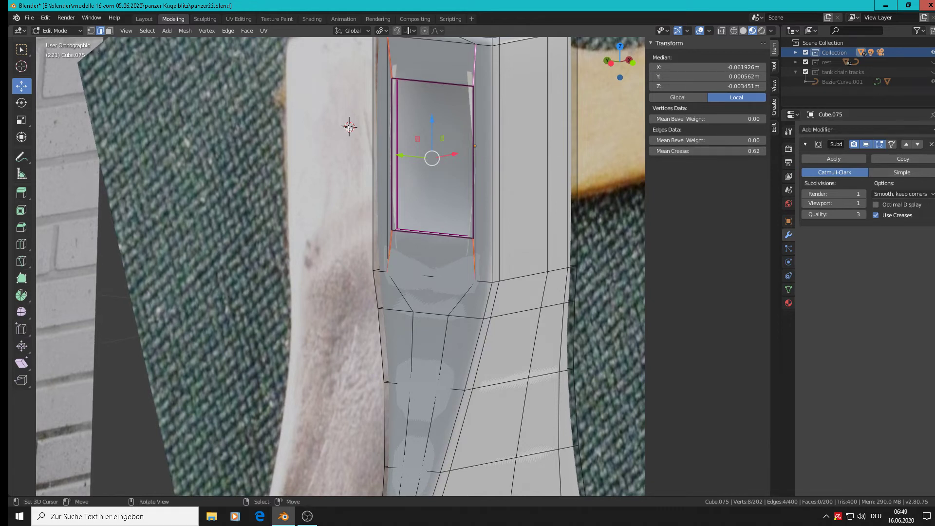
# - Select the whole axe head mesh and clear its creases by setting the mean crease to 0.00
pyautogui.press('a')
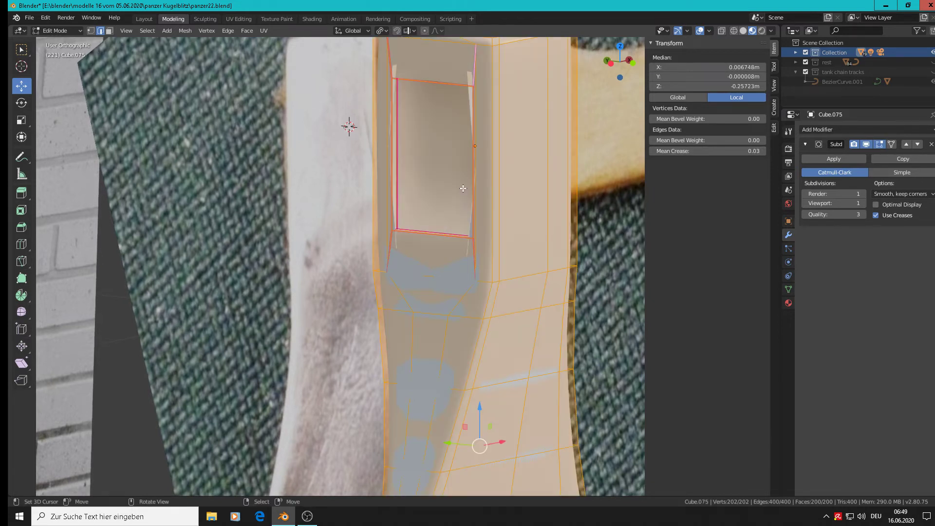
pyautogui.press('Tab')
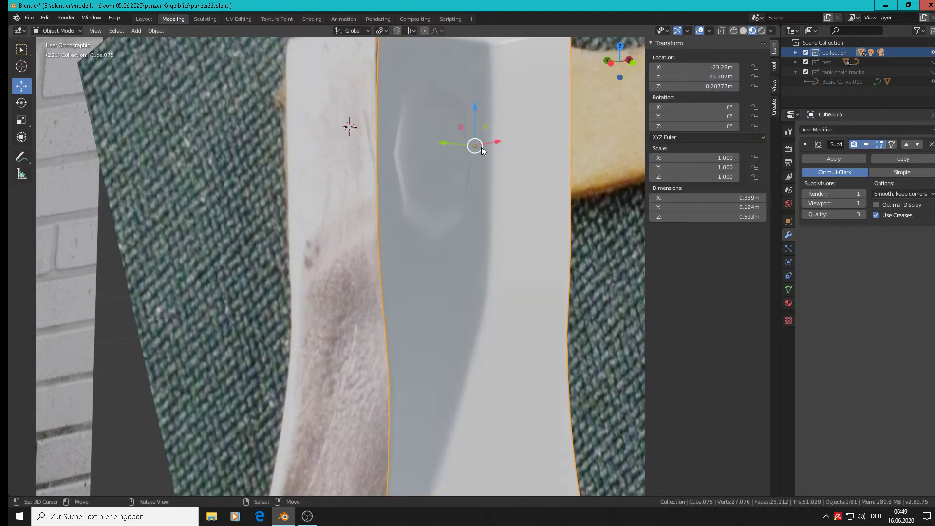
pyautogui.moveTo(481, 145); pyautogui.dragTo(500, 155, button='middle')
# - Add two lengthwise loop cuts through the recess, one close to each side wall, with slide factors of about -0.894 and -0.974
pyautogui.press('Tab')
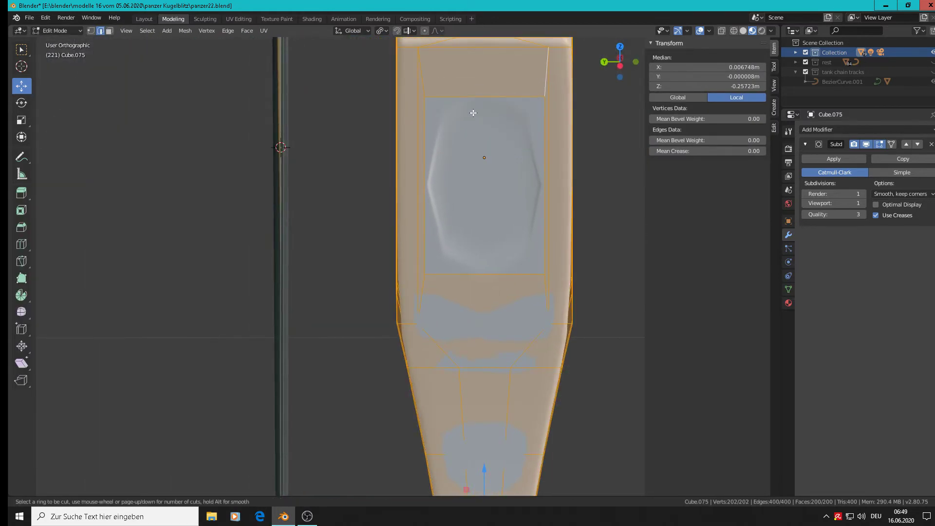
pyautogui.hotkey('ctrl', 'r')
pyautogui.click(468, 88)
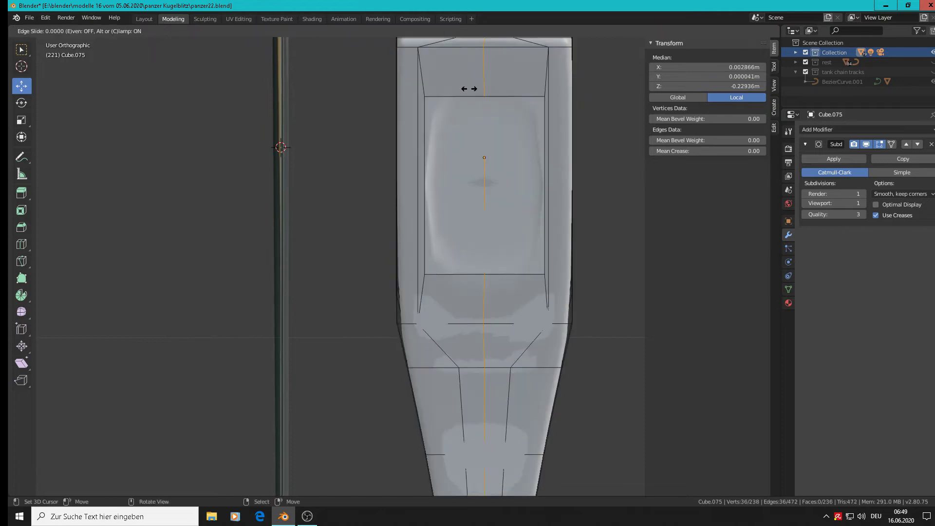
pyautogui.click(414, 84)
pyautogui.hotkey('ctrl', 'r')
pyautogui.click(463, 473)
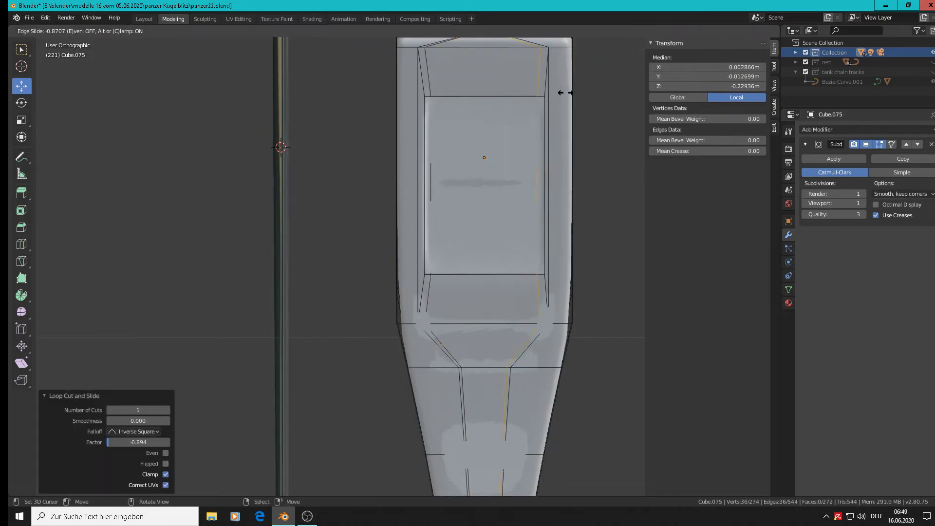
pyautogui.click(569, 94)
# - Add two crosswise loop cuts close to the recess's upper and lower edges, with slide factors of about -0.915 and 0.965
pyautogui.hotkey('ctrl', 'r')
pyautogui.click(555, 142)
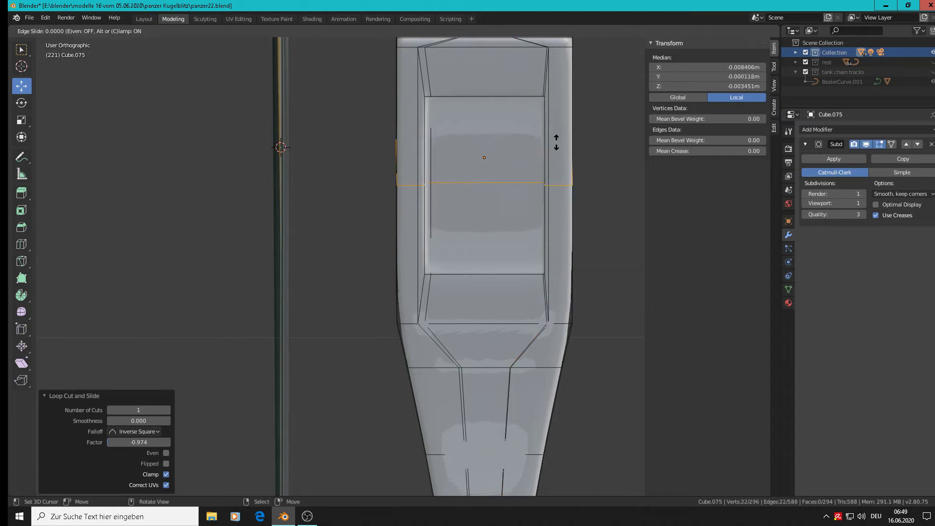
pyautogui.click(564, 473)
pyautogui.hotkey('ctrl', 'r')
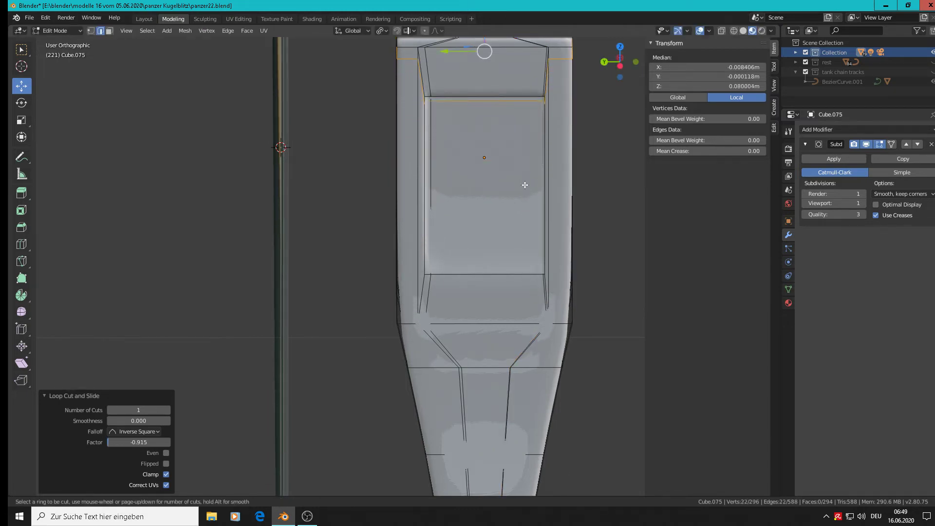
pyautogui.click(529, 185)
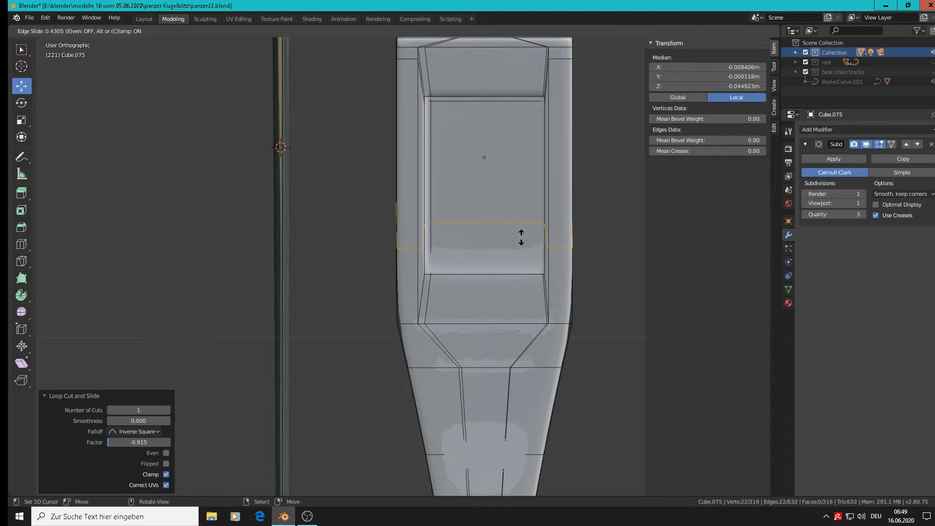
pyautogui.click(521, 267)
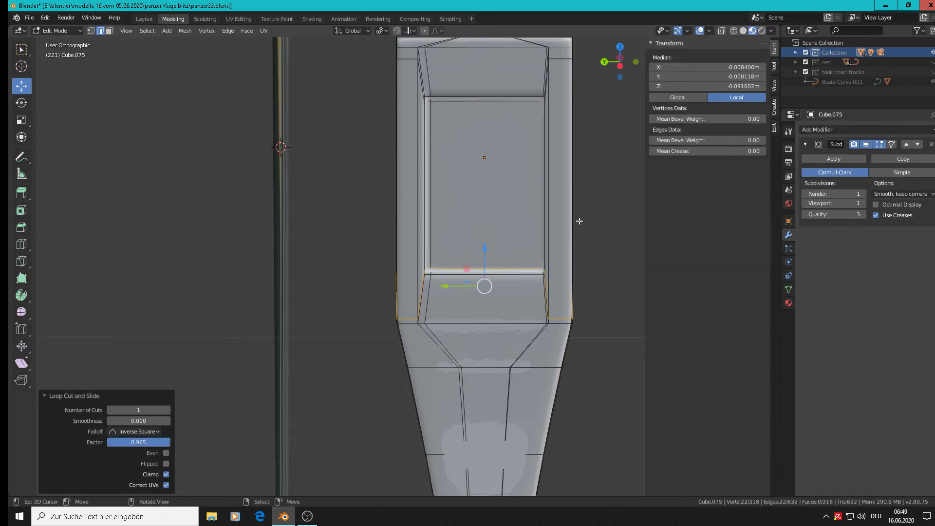
# - Examine the smoothed recess and the whole axe head in Object Mode against the reference photo
pyautogui.press('Tab')
pyautogui.scroll(-2, 586, 234)
pyautogui.moveTo(586, 235); pyautogui.dragTo(291, 186, button='middle')
pyautogui.scroll(-2, 525, 237)
pyautogui.scroll(-3, 554, 259)
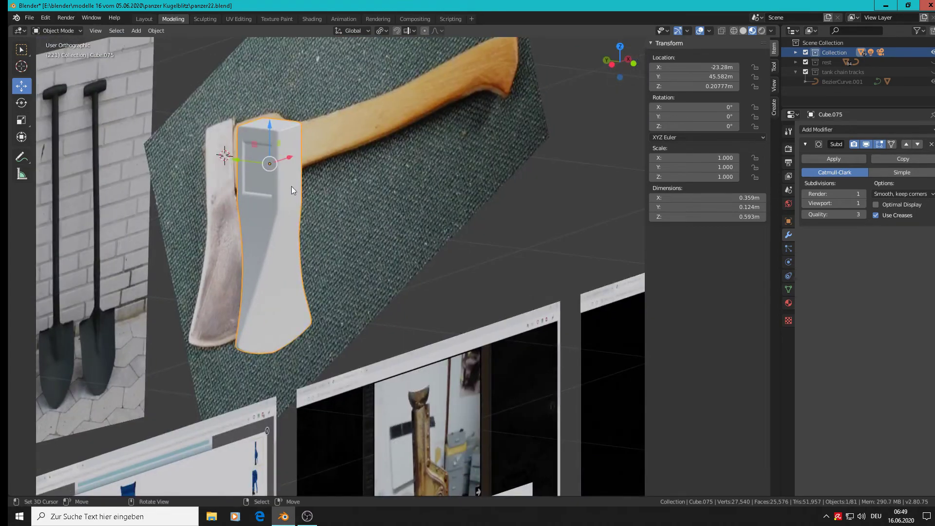
pyautogui.scroll(5, 261, 147)
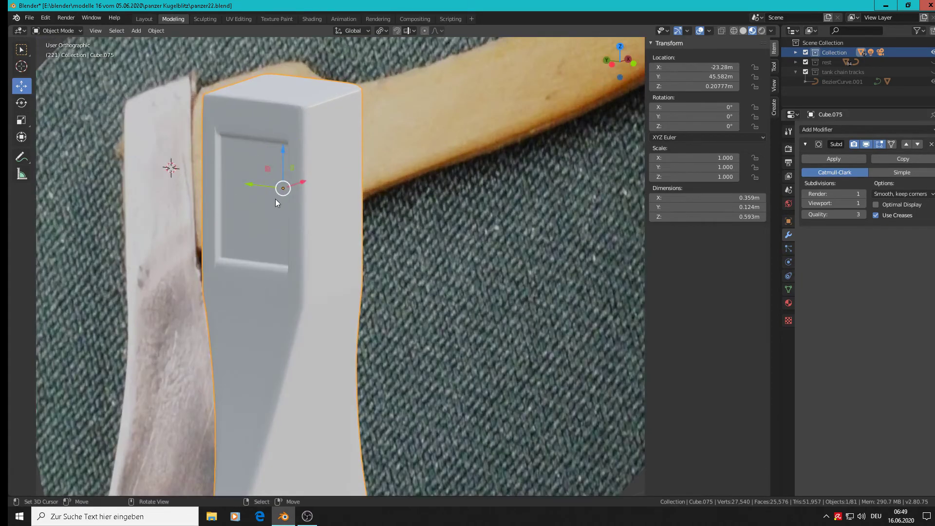
# - Add a centred crosswise loop cut at the recess's mid-height and a lengthwise one down its middle
pyautogui.press('Tab')
pyautogui.moveTo(286, 204); pyautogui.dragTo(212, 197, button='middle')
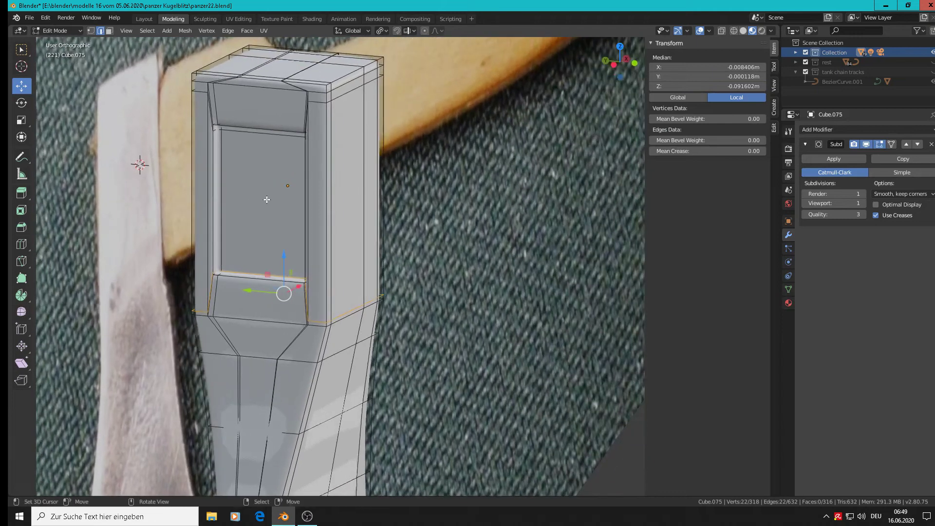
pyautogui.hotkey('ctrl', 'r')
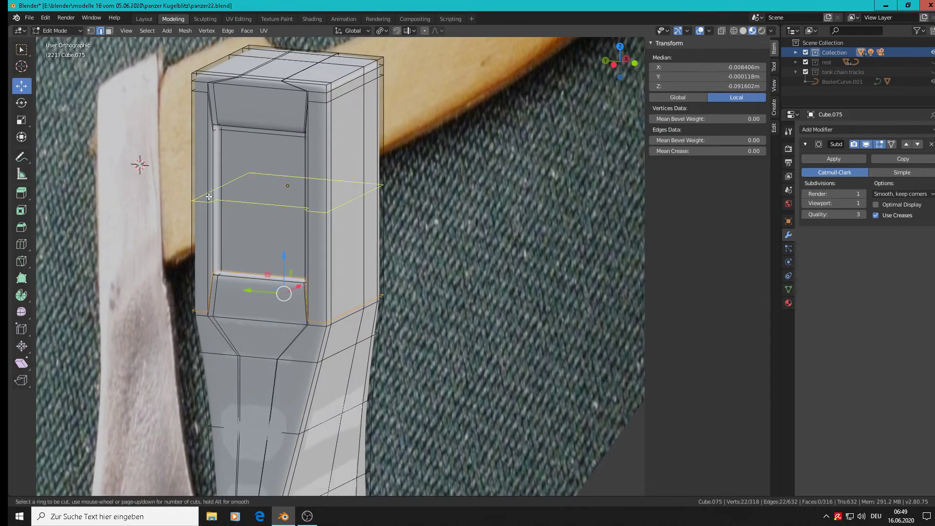
pyautogui.click(208, 196)
pyautogui.rightClick(209, 196)
pyautogui.hotkey('ctrl', 'r')
pyautogui.click(263, 102)
pyautogui.click(263, 102)
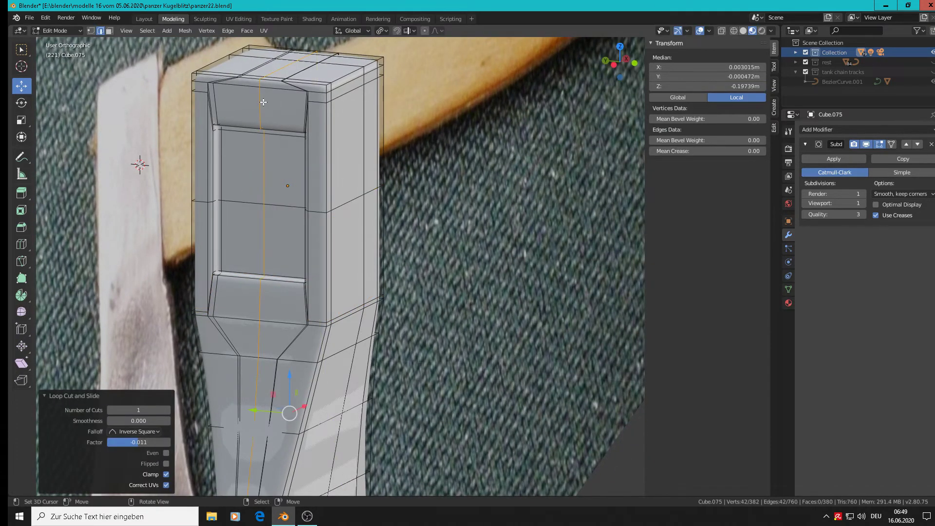
# - Clear the edge selection and switch the axe head mesh to vertex select mode
pyautogui.hotkey('alt', 'a')
pyautogui.press('ctrl+KP_1')
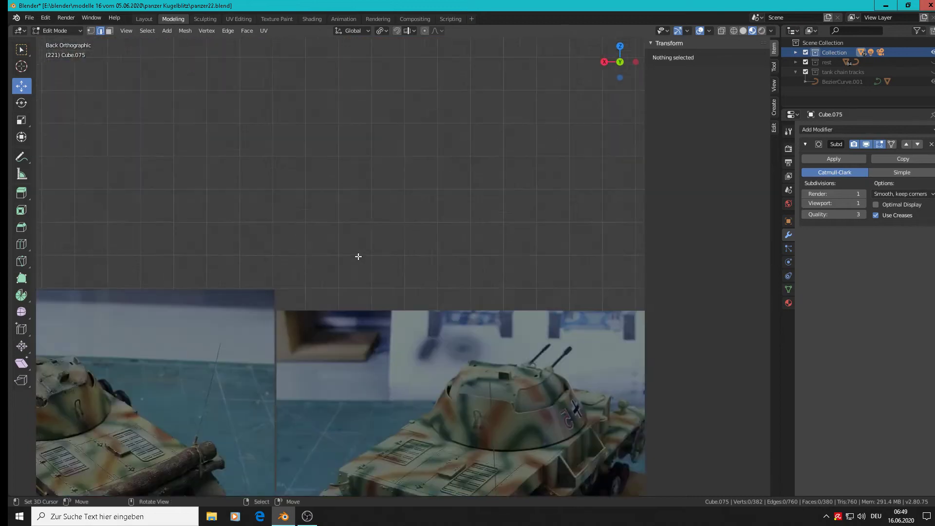
pyautogui.press('KP_1')
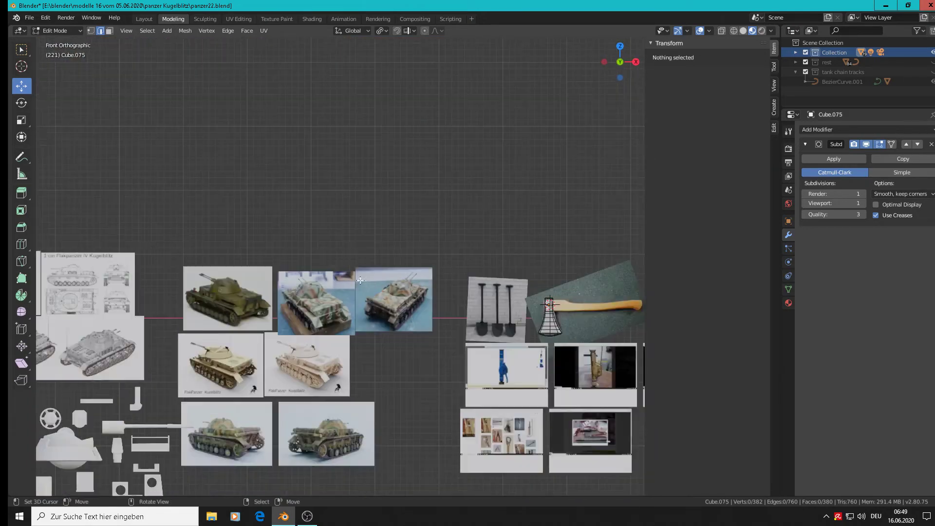
pyautogui.moveTo(544, 302); pyautogui.dragTo(280, 216, button='middle')
pyautogui.scroll(11, 234, 192)
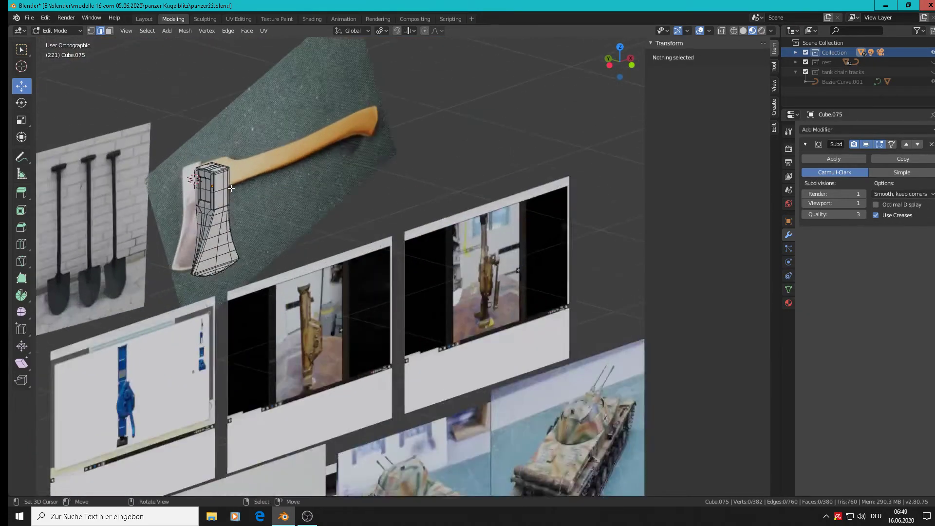
pyautogui.scroll(4, 224, 183)
pyautogui.keyDown('shift'); pyautogui.moveTo(239, 244); pyautogui.dragTo(390, 224, button='middle'); pyautogui.keyUp('shift')
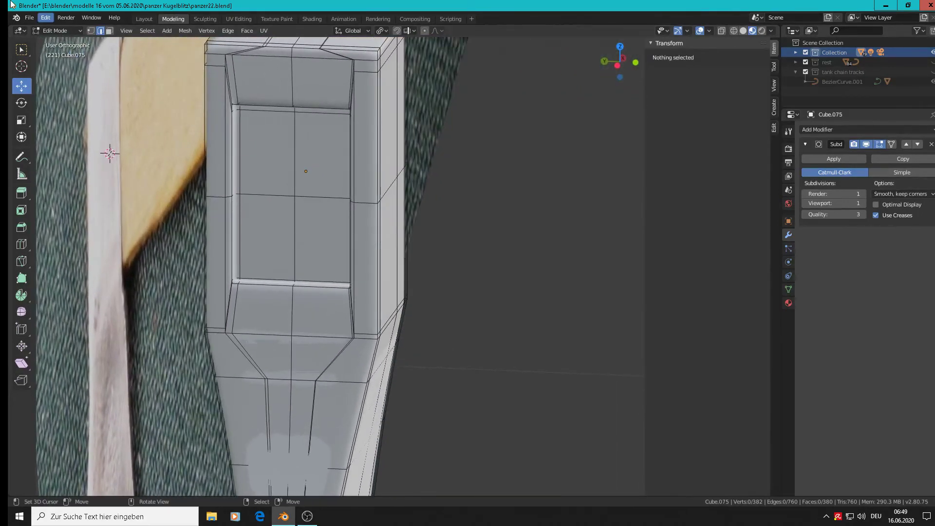
pyautogui.click(91, 31)
# - Try to move the mid-height vertices of the recess's -Y side outward by -0.00766 m along Y
pyautogui.press('c')
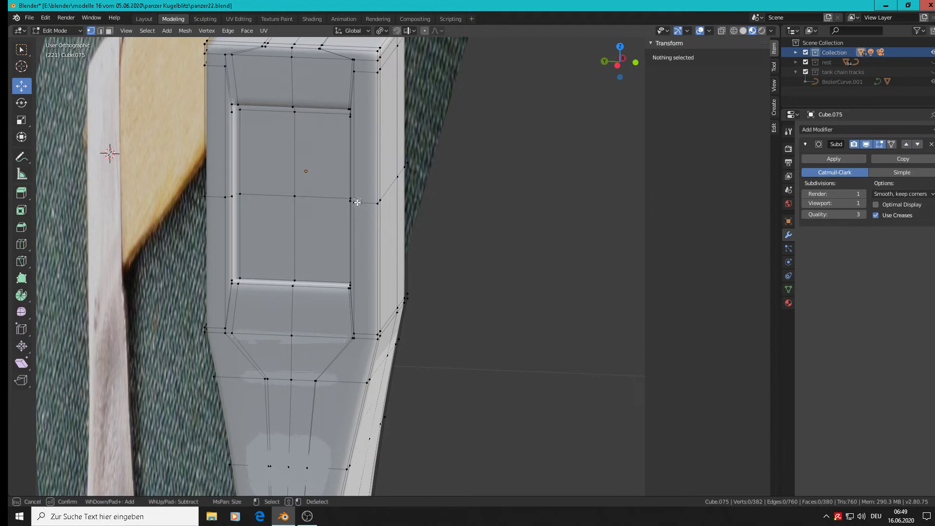
pyautogui.click(354, 201)
pyautogui.rightClick(351, 200)
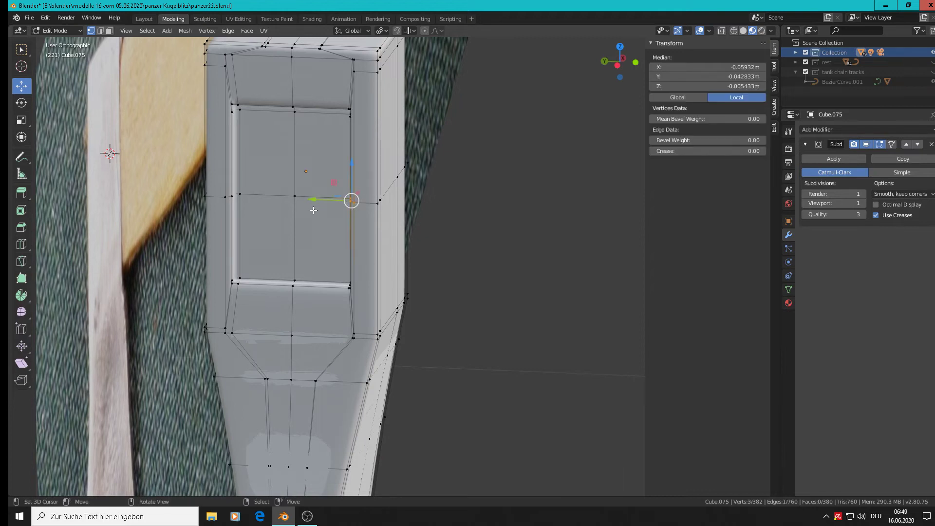
pyautogui.moveTo(317, 199); pyautogui.dragTo(329, 201)
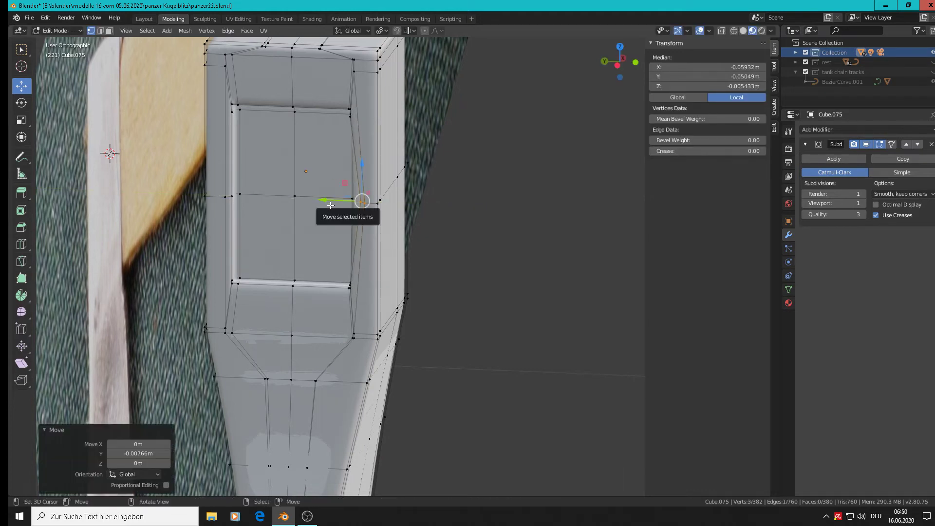
# - Turn on X-ray display and undo the last vertex move
pyautogui.hotkey('alt', 'z')
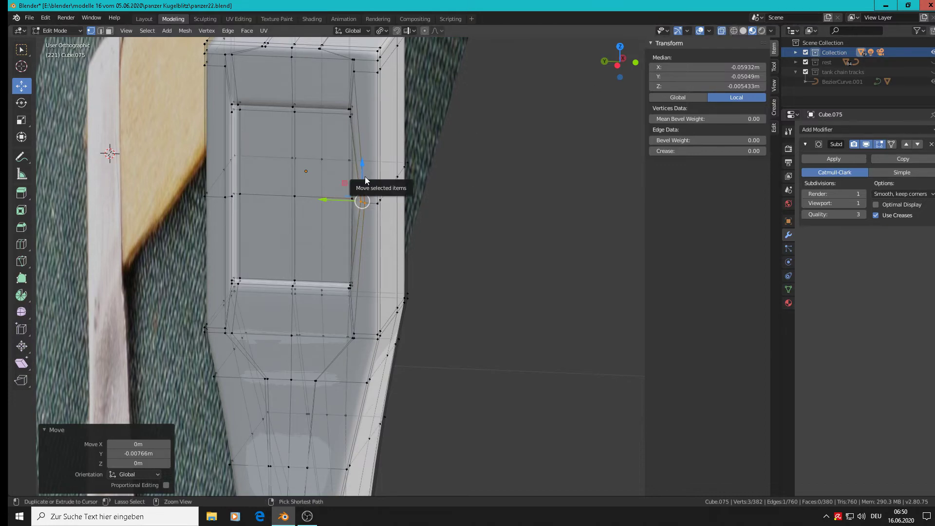
pyautogui.hotkey('ctrl', 'z')
pyautogui.moveTo(365, 176); pyautogui.dragTo(370, 193, button='middle')
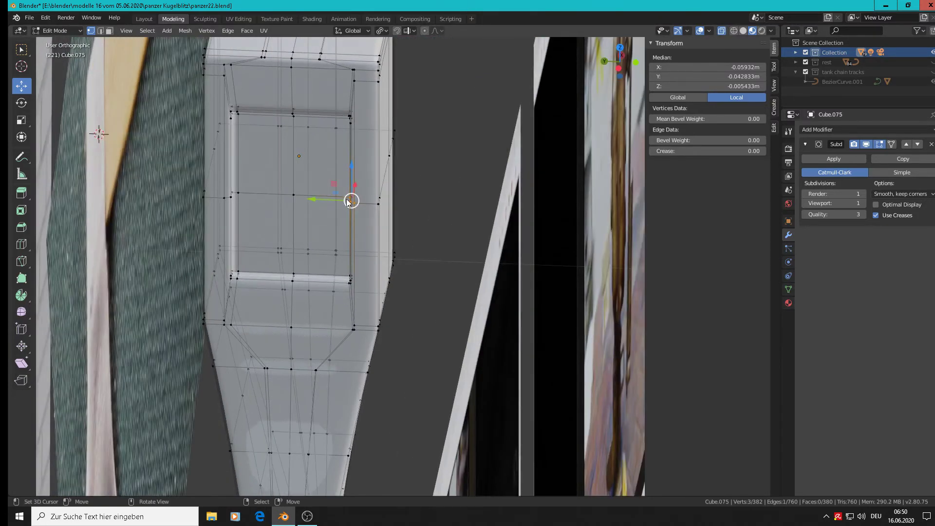
# - Select all overlapping mid-height vertices on the recess's -Y side, move them outward along Y, and clear the selection
pyautogui.press('c')
pyautogui.click(353, 197)
pyautogui.press('Escape')
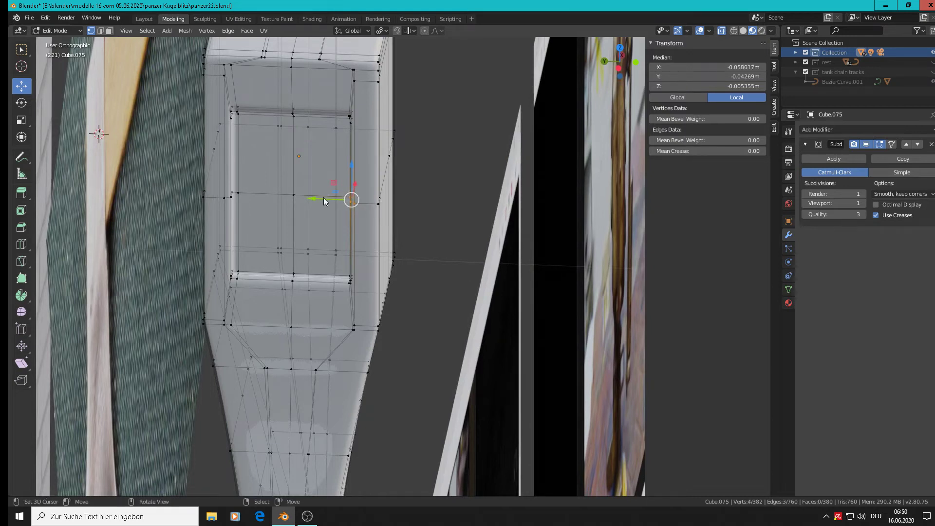
pyautogui.press('g')
pyautogui.press('y')
pyautogui.click(299, 205)
pyautogui.hotkey('alt', 'a')
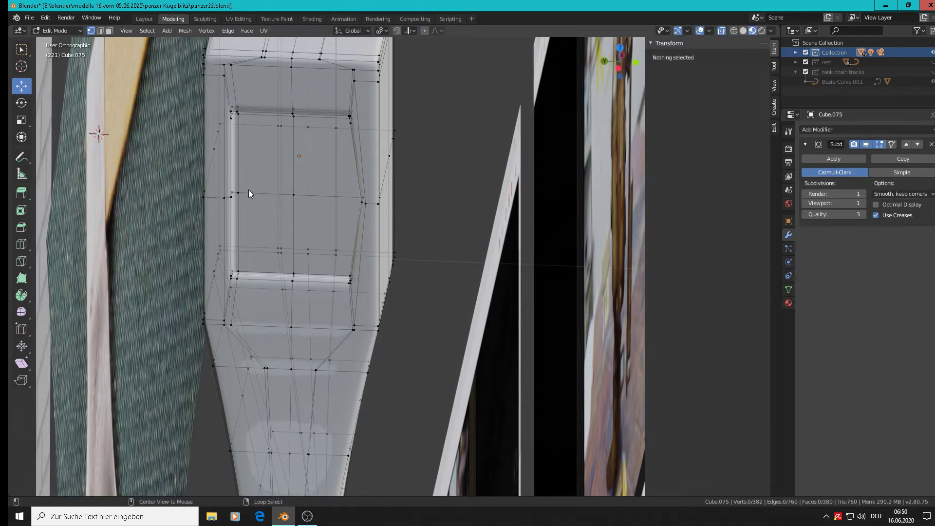
# - Move the mid-height vertices on the recess's +Y side outward along Y to match the opposite side, and clear the selection
pyautogui.press('c')
pyautogui.click(227, 201)
pyautogui.moveTo(192, 194); pyautogui.dragTo(182, 193)
pyautogui.hotkey('alt', 'a')
# - Move the middle vertices of the recess's upper edge up about 0.008 m along Z and clear the selection
pyautogui.click(293, 114)
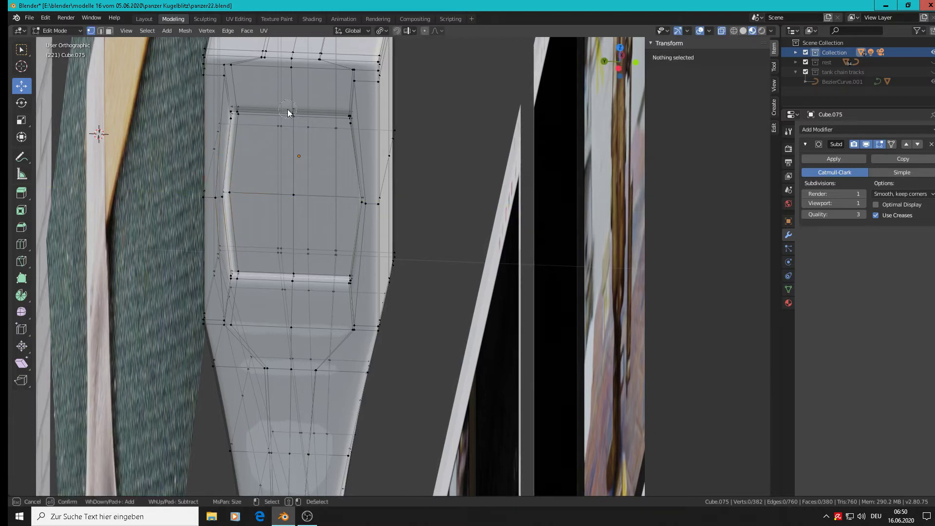
pyautogui.press('g')
pyautogui.press('z')
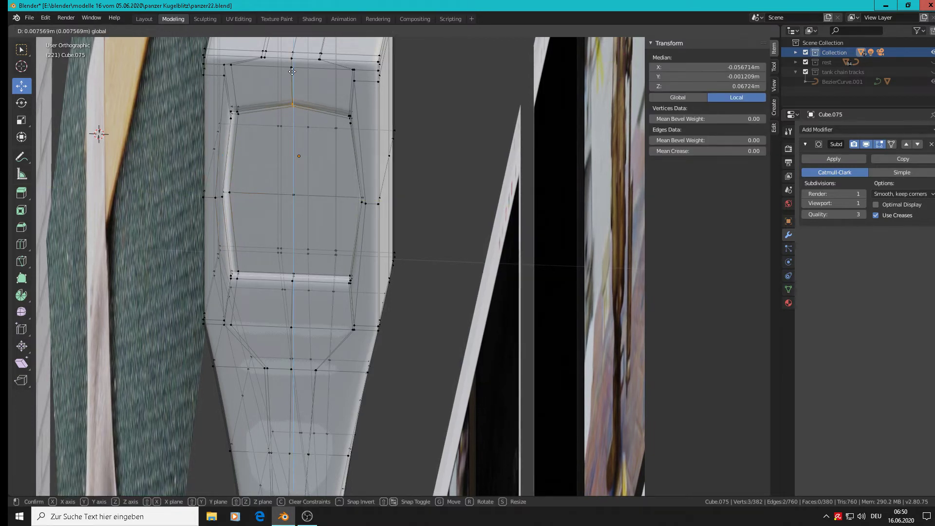
pyautogui.click(292, 74)
pyautogui.hotkey('alt', 'a')
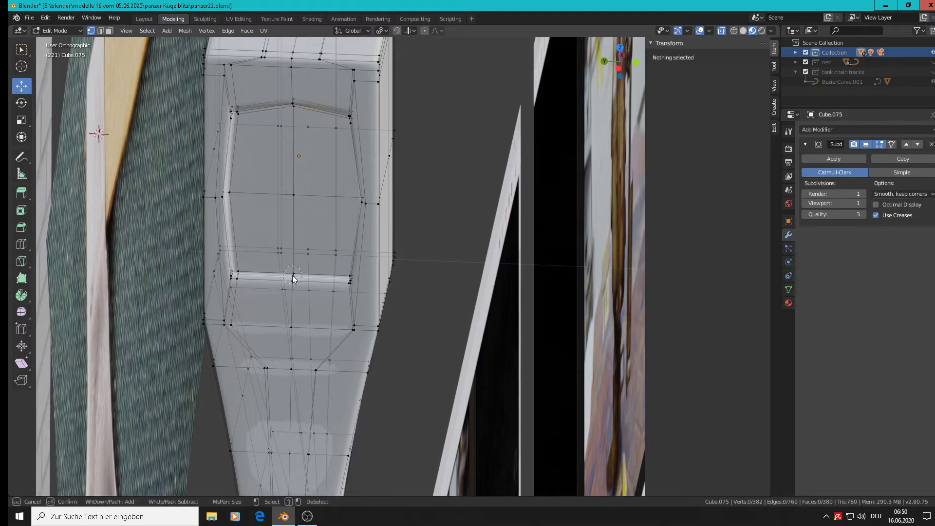
# - Move the middle vertices of the recess's lower edge down about 0.009 m along Z and return to Object Mode
pyautogui.click(292, 281)
pyautogui.press('g')
pyautogui.press('z')
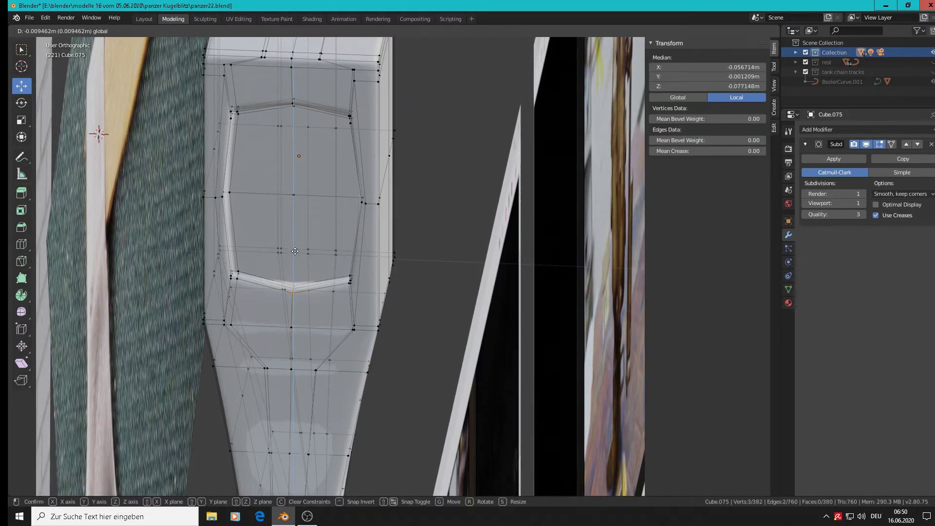
pyautogui.click(295, 251)
pyautogui.press('Tab')
pyautogui.scroll(2, 323, 261)
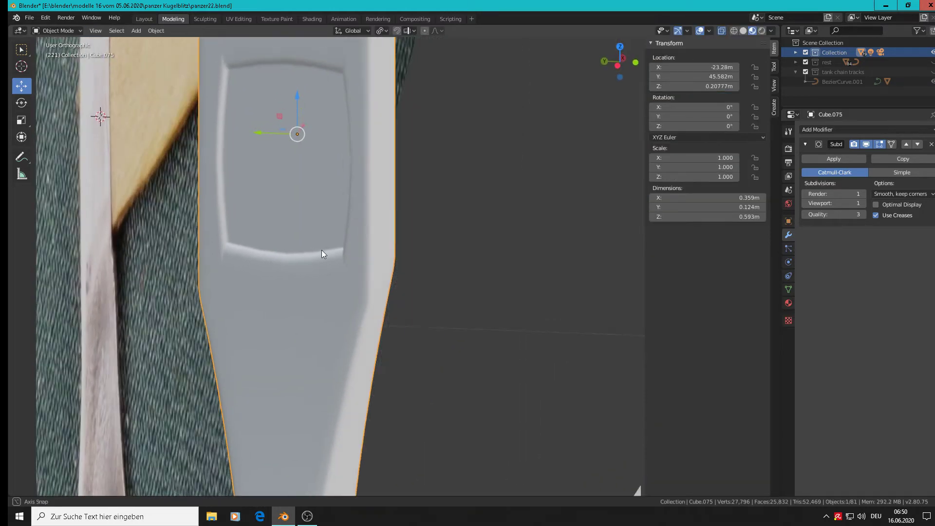
pyautogui.scroll(-3, 325, 235)
pyautogui.scroll(1, 341, 137)
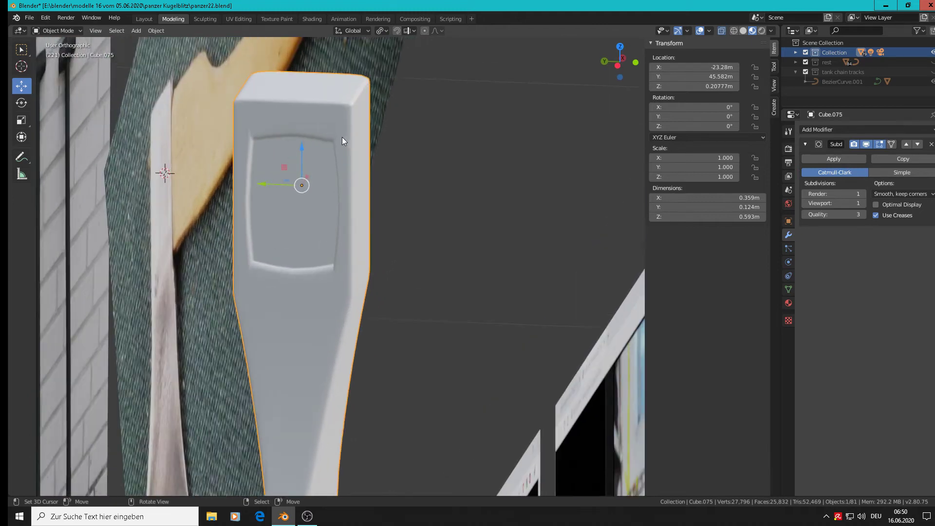
pyautogui.press('Tab')
pyautogui.scroll(2, 340, 142)
pyautogui.hotkey('alt', 'a')
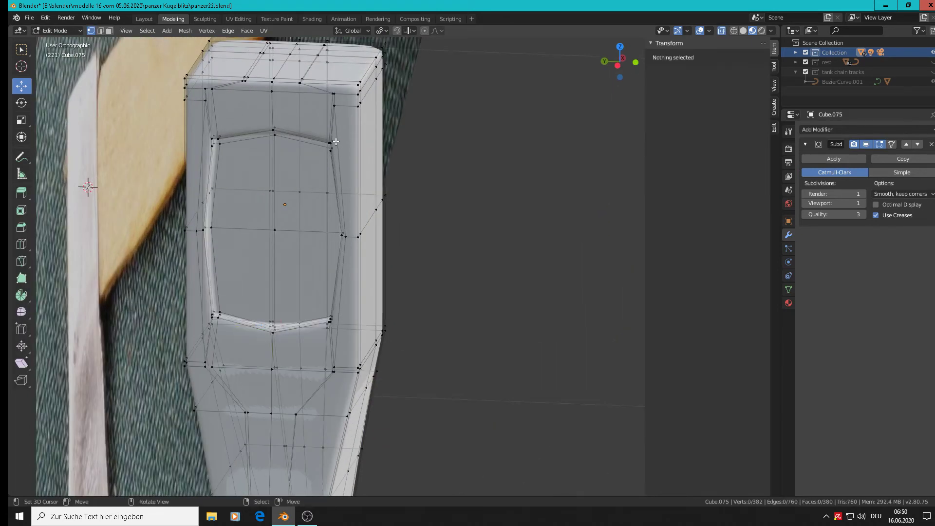
pyautogui.press('c')
pyautogui.click(333, 145)
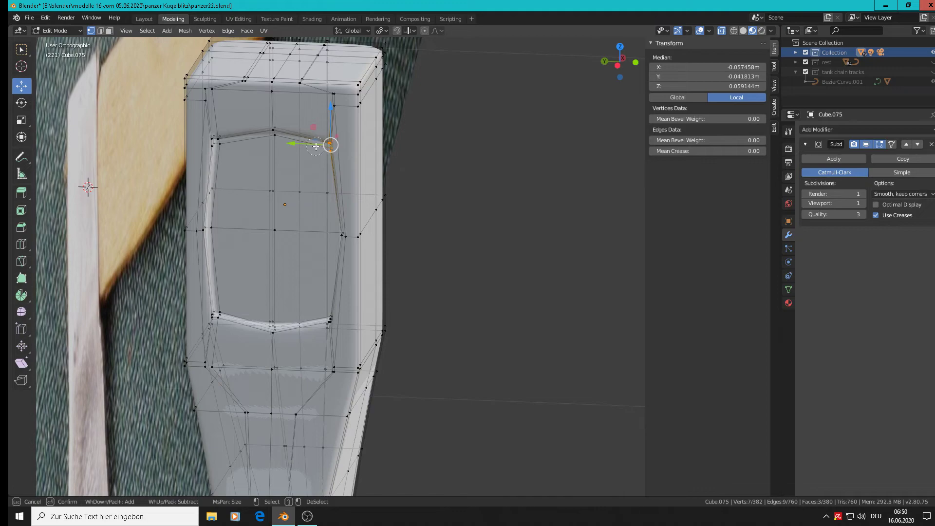
pyautogui.rightClick(327, 152)
pyautogui.press('Tab')
# - Hide the transform sidebar, switch to the front view of the whole axe, and save the file
pyautogui.scroll(-2, 399, 234)
pyautogui.moveTo(400, 235); pyautogui.dragTo(344, 254, button='middle')
pyautogui.scroll(-3, 344, 254)
pyautogui.scroll(-3, 370, 271)
pyautogui.moveTo(432, 290); pyautogui.dragTo(402, 282, button='middle')
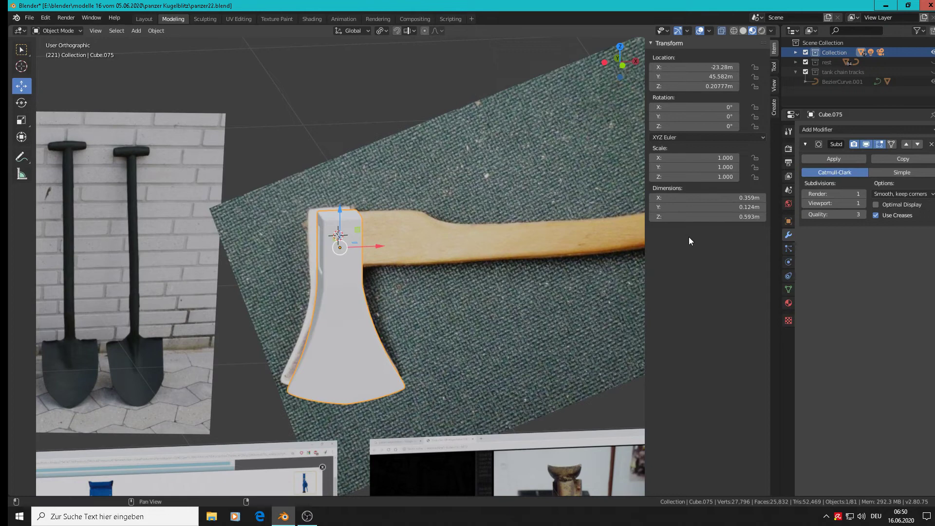
pyautogui.press('n')
pyautogui.press('KP_1')
pyautogui.scroll(-3, 487, 273)
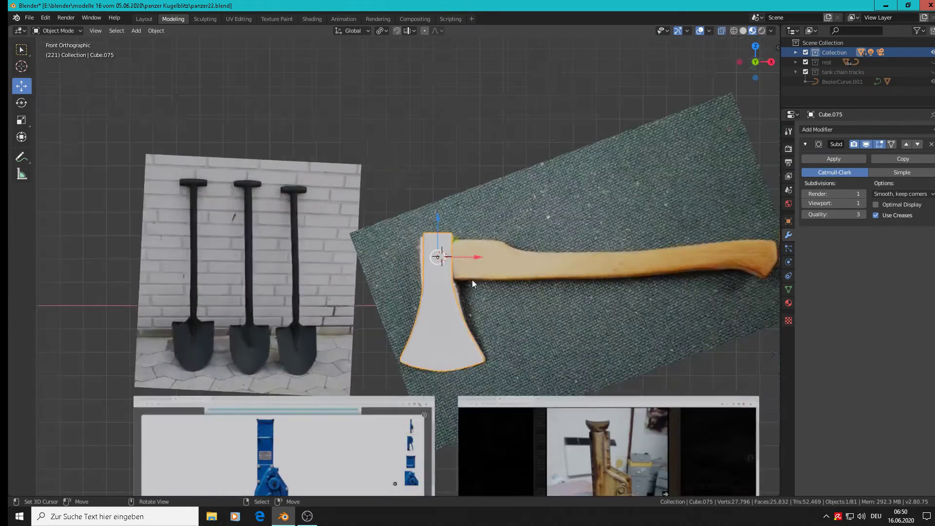
pyautogui.click(30, 18)
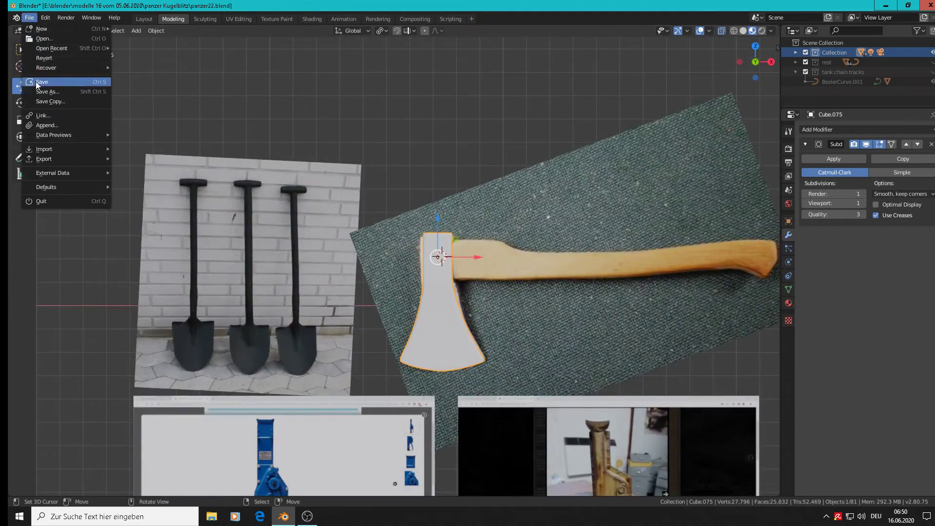
pyautogui.click(46, 83)
# - Place the 3D cursor on the wooden handle near the axe head and add a cube there
pyautogui.keyDown('shift'); pyautogui.moveTo(632, 330); pyautogui.dragTo(278, 308, button='middle'); pyautogui.keyUp('shift')
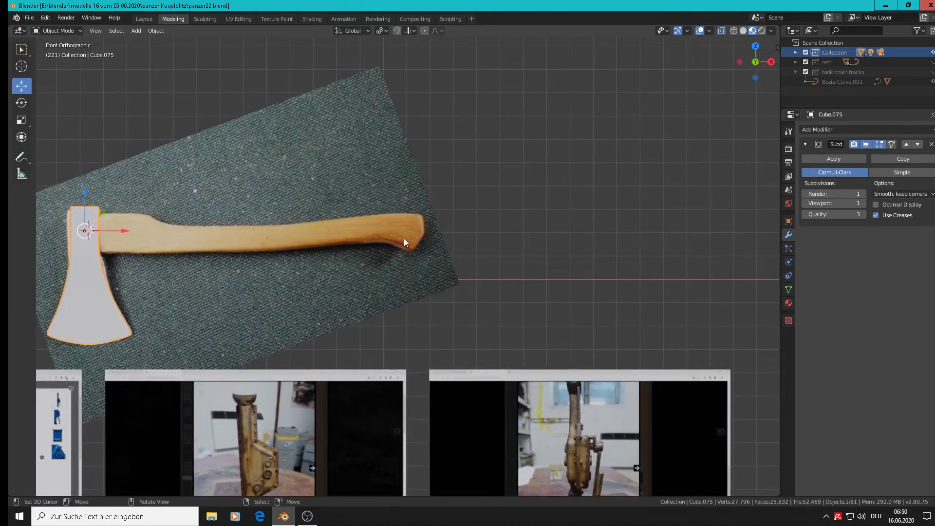
pyautogui.keyDown('shift'); pyautogui.moveTo(416, 244); pyautogui.dragTo(538, 256, button='middle'); pyautogui.keyUp('shift')
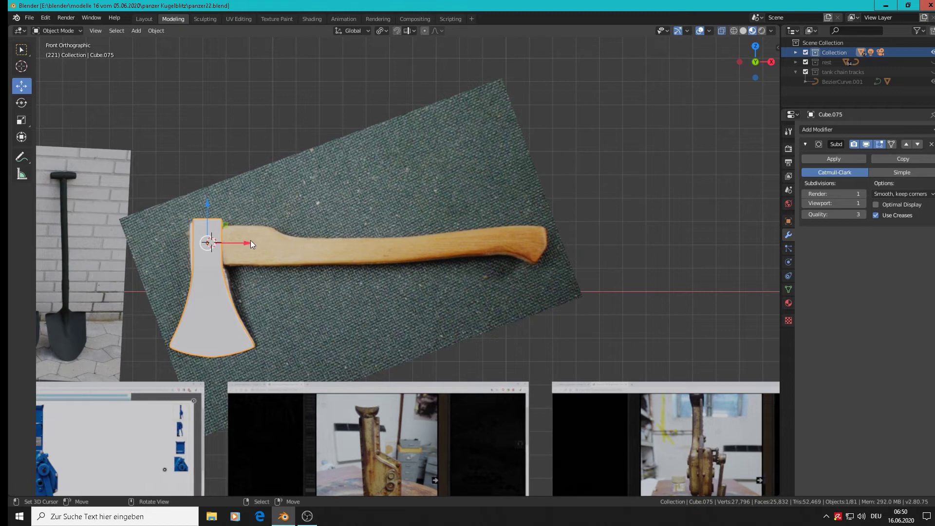
pyautogui.click(264, 246)
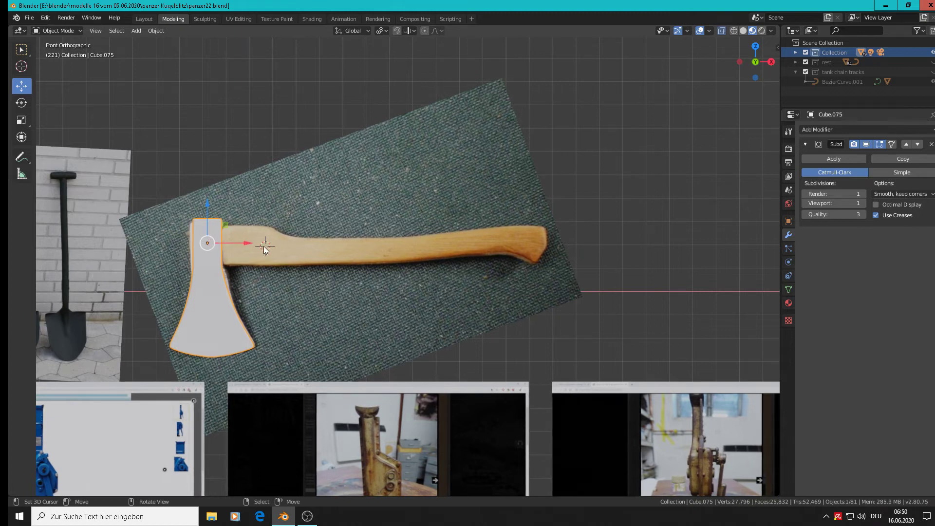
pyautogui.click(231, 243)
pyautogui.click(136, 31)
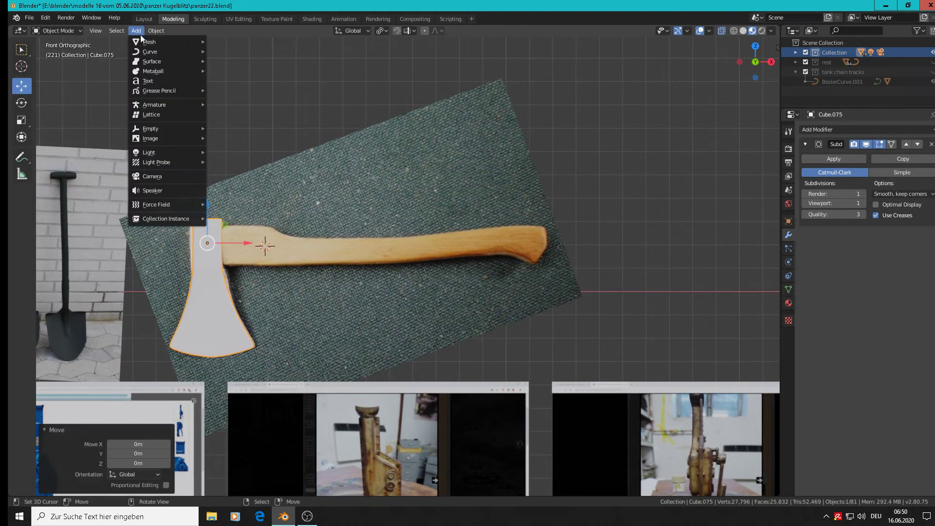
pyautogui.moveTo(145, 40)
pyautogui.click(244, 55)
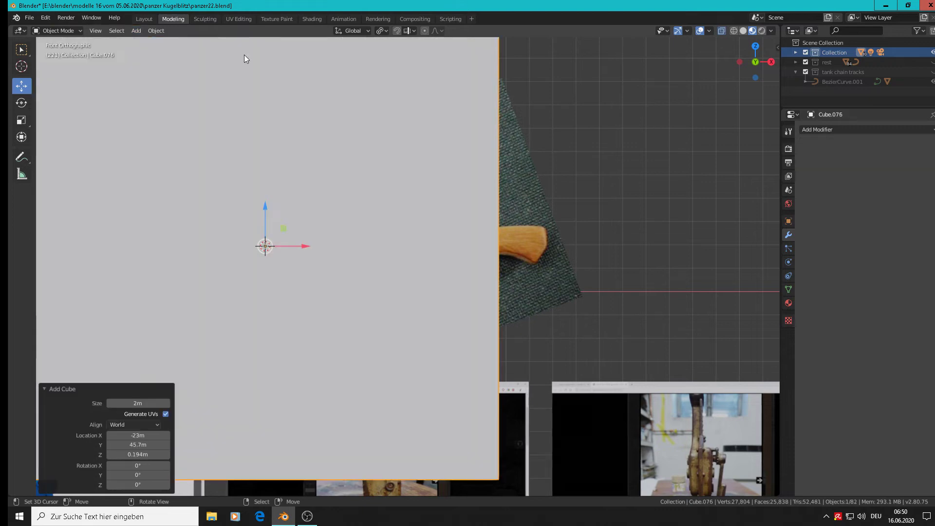
# - Scale the cube to 0.077, move it along X against the axe head, and scale it by about 1.112 to match the handle's height
pyautogui.press('s')
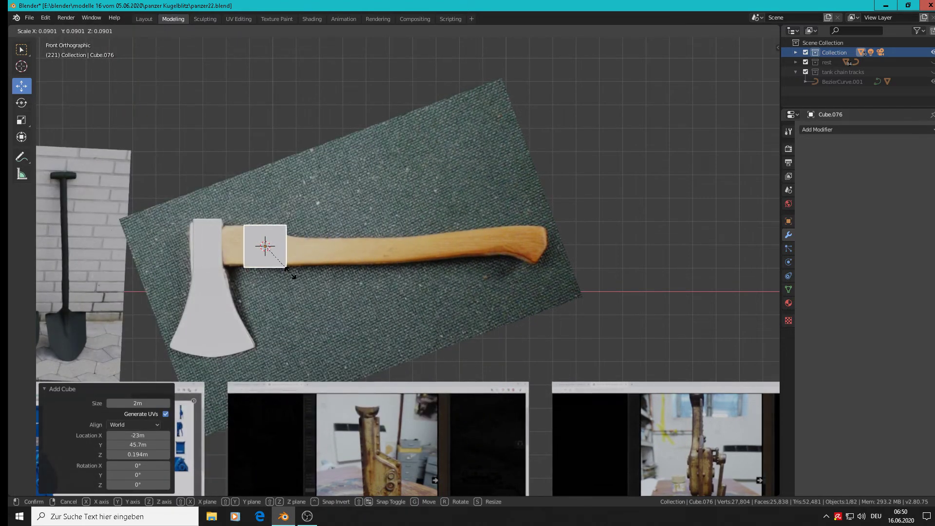
pyautogui.click(286, 259)
pyautogui.press('g')
pyautogui.press('x')
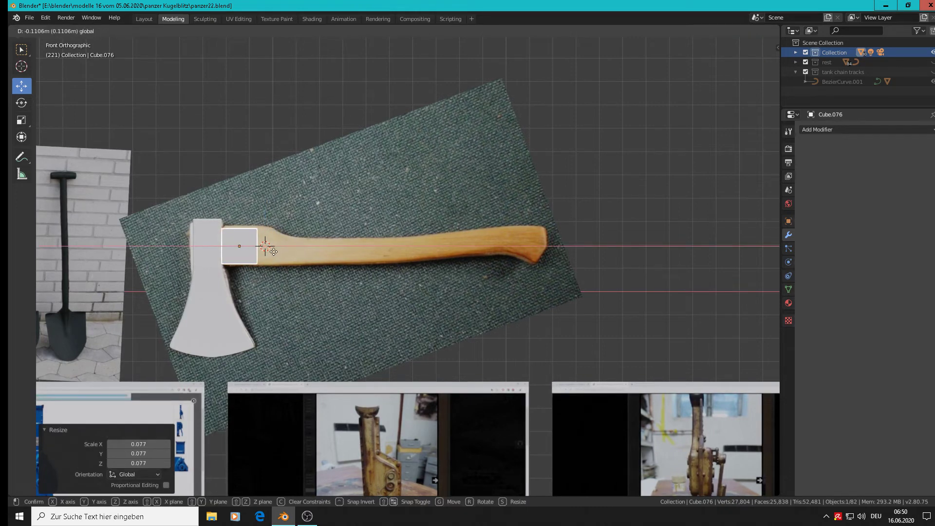
pyautogui.click(269, 253)
pyautogui.press('s')
pyautogui.click(289, 263)
pyautogui.scroll(3, 286, 244)
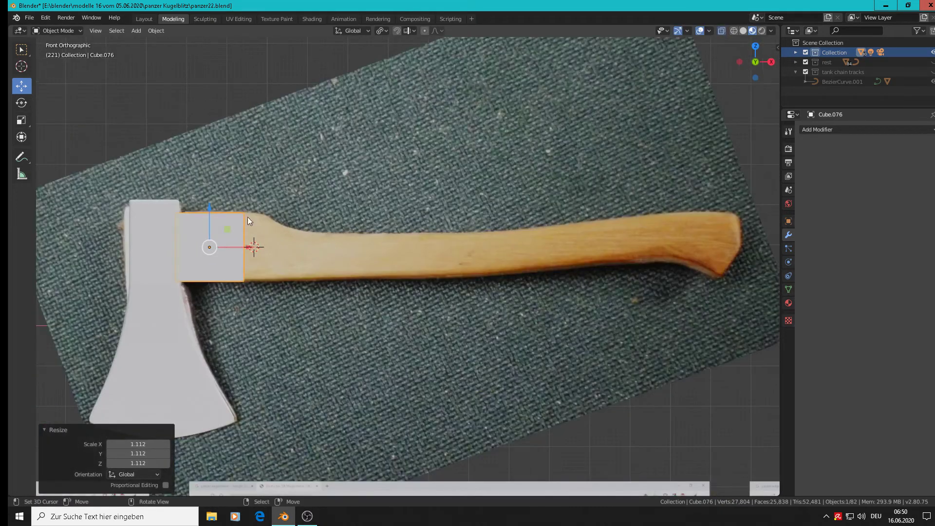
pyautogui.keyDown('shift'); pyautogui.moveTo(333, 304); pyautogui.dragTo(317, 304, button='middle'); pyautogui.keyUp('shift')
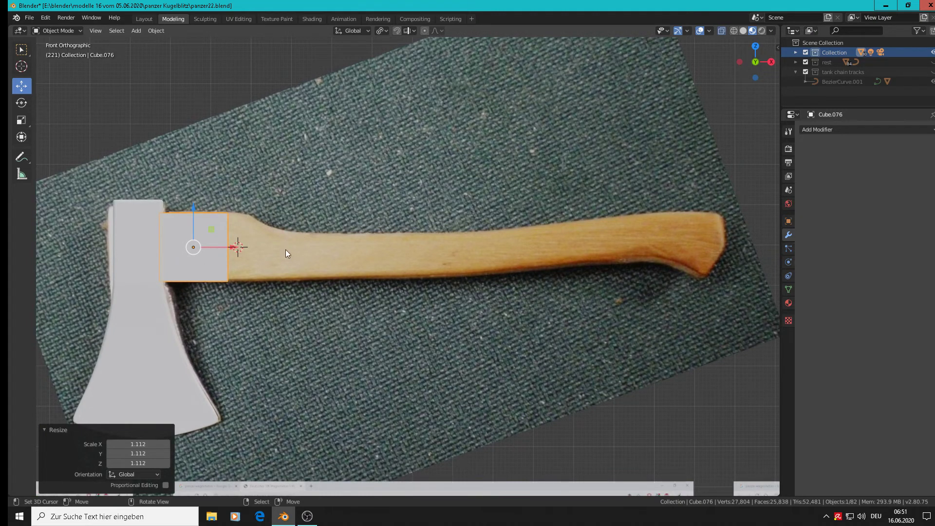
# - Move the cube about -0.143 m along Y into the axe head and scale it to about 0.504 along Y
pyautogui.moveTo(245, 248); pyautogui.dragTo(222, 303, button='middle')
pyautogui.moveTo(229, 238); pyautogui.dragTo(173, 252)
pyautogui.press('s')
pyautogui.press('y')
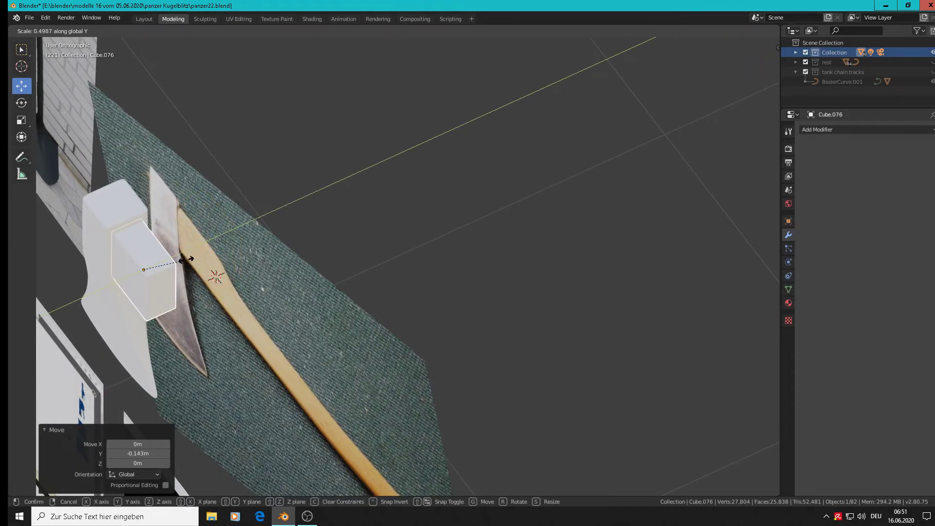
pyautogui.click(188, 263)
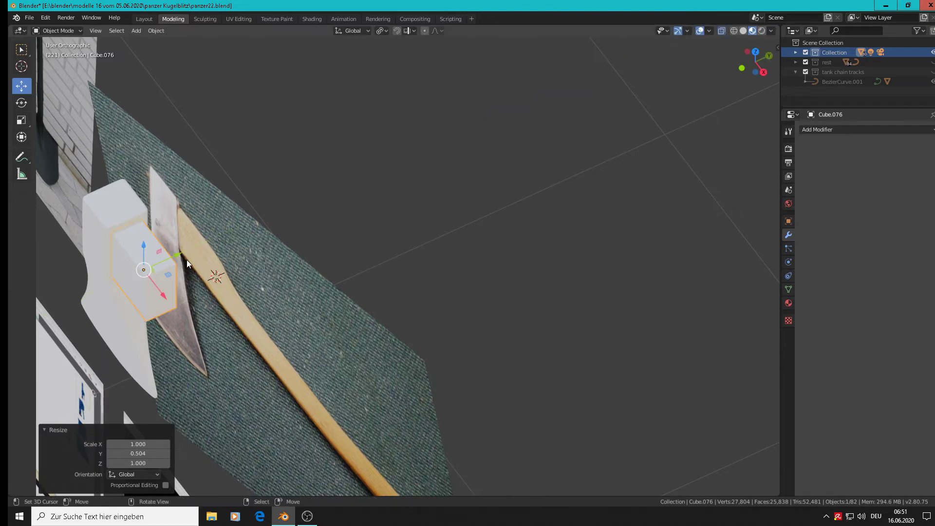
# - Move the cube's end face facing away from the axe head about 0.014 m along X and extrude it about 0.172 m along the handle
pyautogui.press('KP_1')
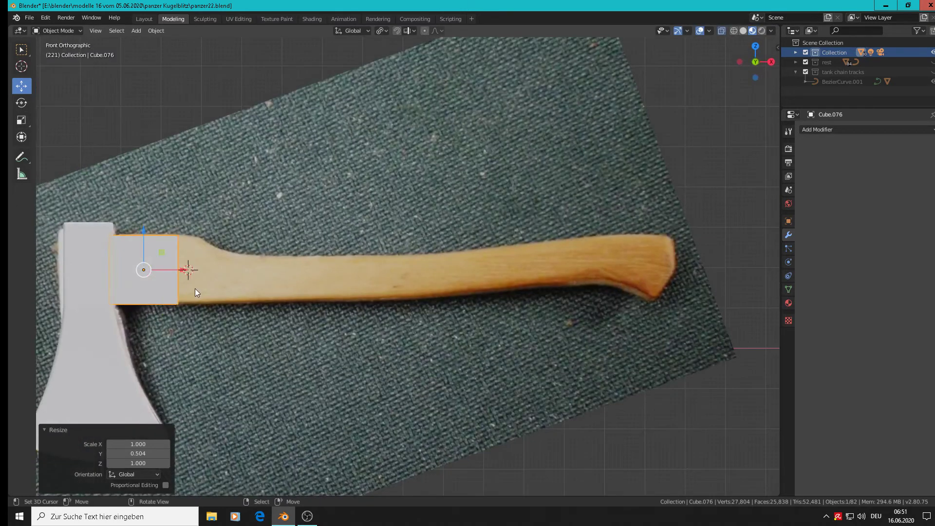
pyautogui.scroll(1, 195, 288)
pyautogui.press('Tab')
pyautogui.moveTo(188, 276); pyautogui.dragTo(229, 272, button='middle')
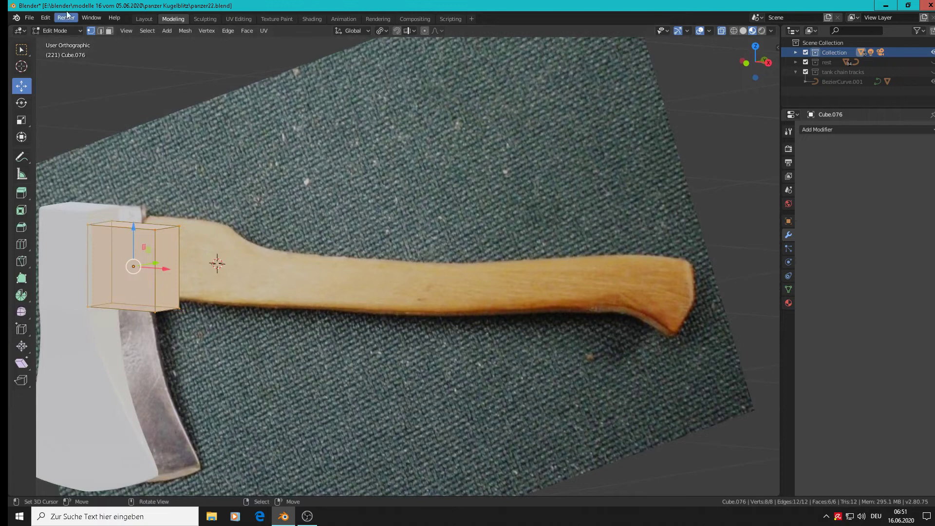
pyautogui.click(109, 31)
pyautogui.click(171, 257)
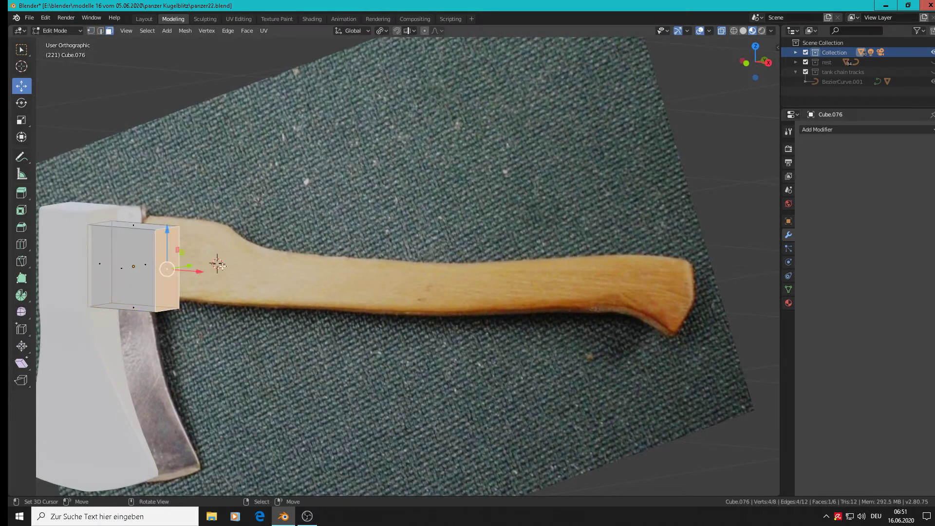
pyautogui.press('KP_1')
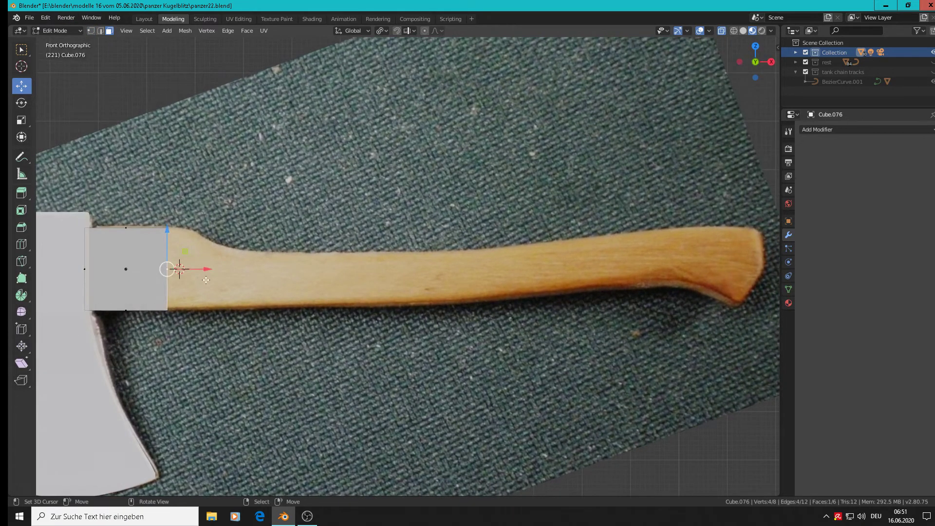
pyautogui.moveTo(205, 273); pyautogui.dragTo(213, 274)
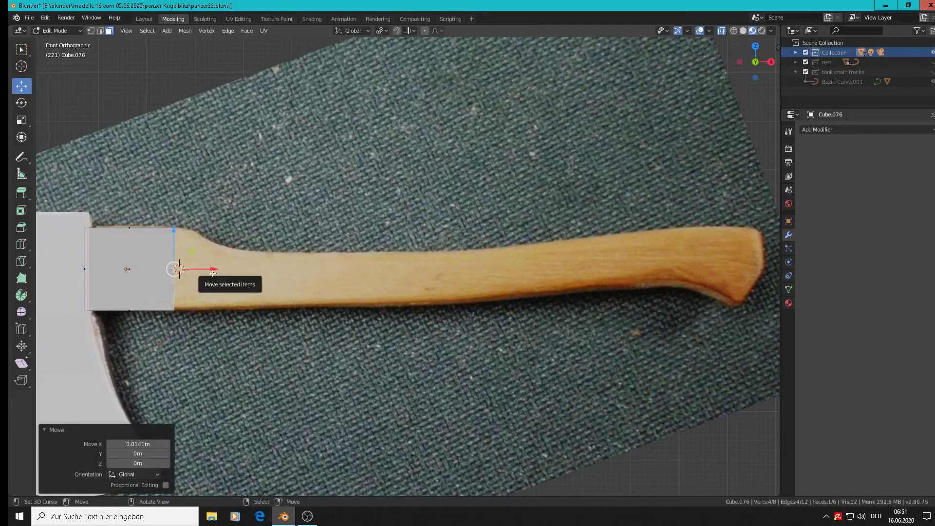
pyautogui.press('e')
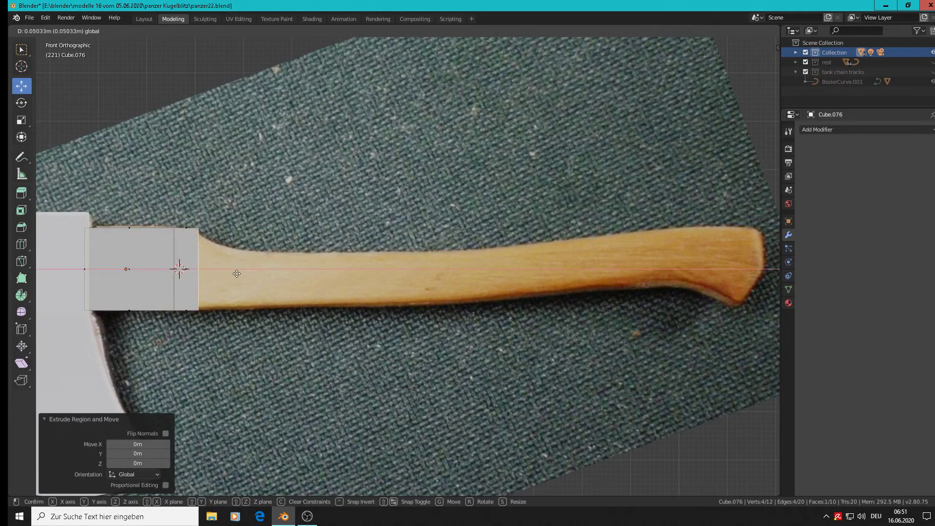
pyautogui.click(293, 284)
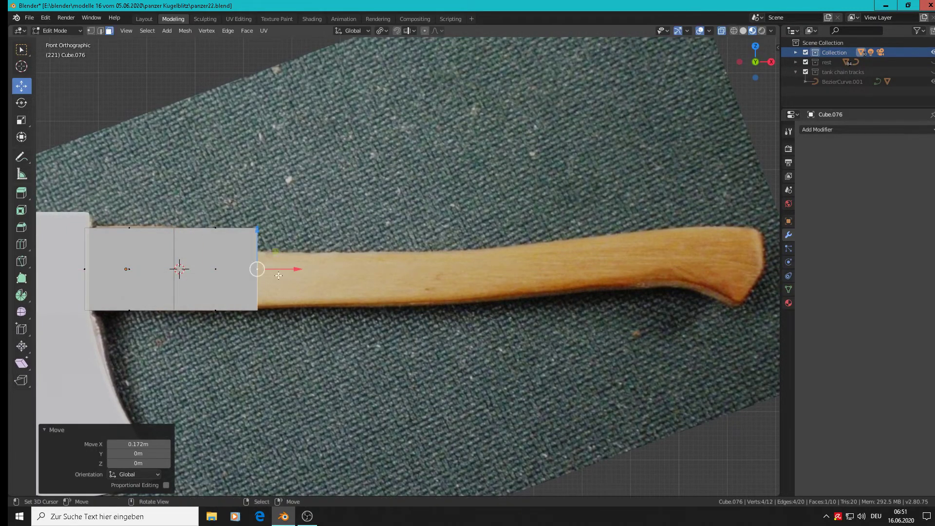
# - Lower the upper edge of the extruded end face along Z to meet the handle's upper outline in the photo
pyautogui.moveTo(267, 263); pyautogui.dragTo(253, 243, button='middle')
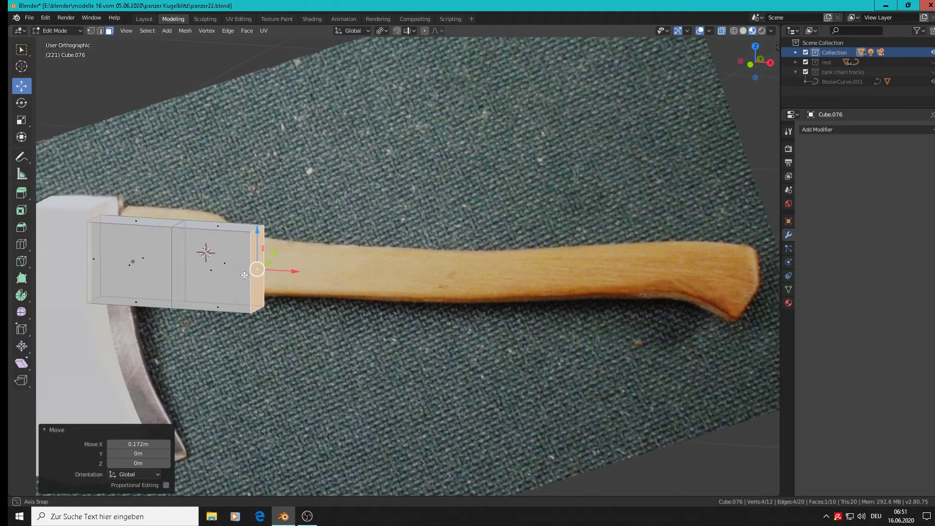
pyautogui.click(101, 31)
pyautogui.click(259, 229)
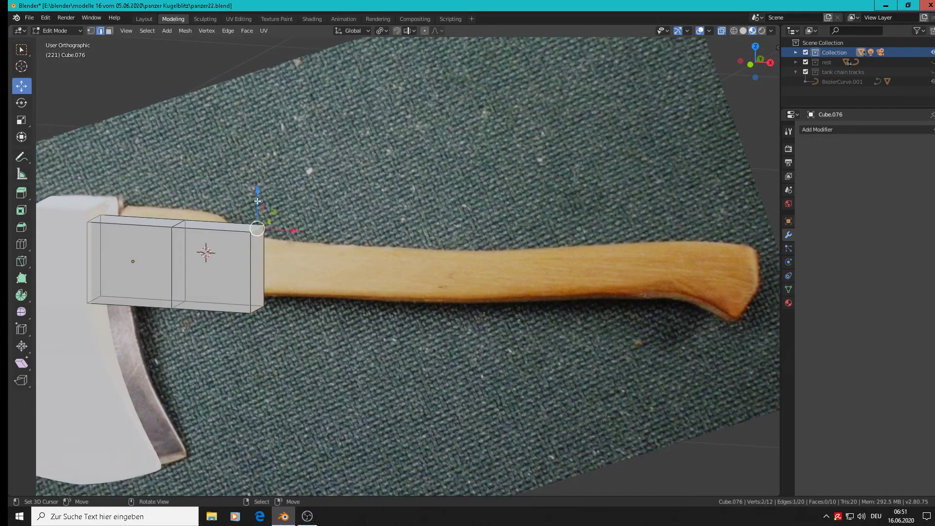
pyautogui.moveTo(258, 201); pyautogui.dragTo(259, 220)
pyautogui.press('KP_1')
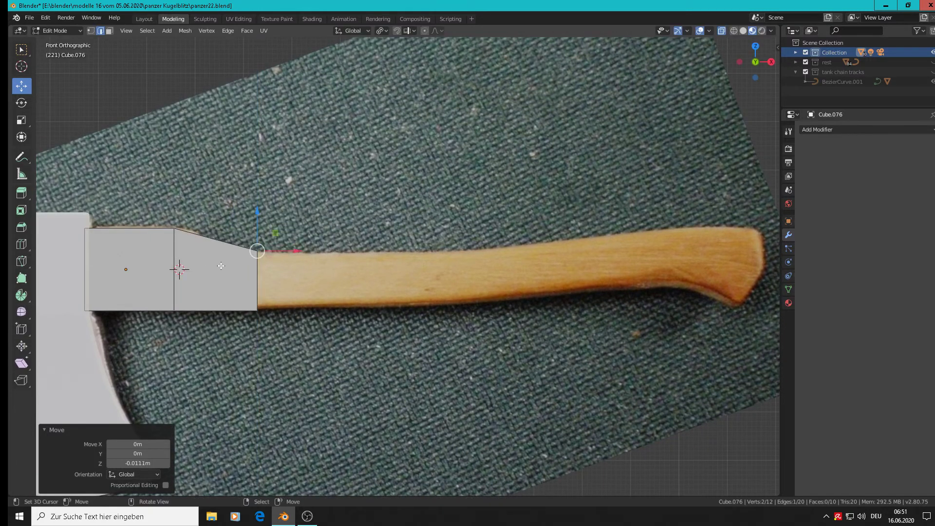
# - Add one centred vertical loop cut to the sloping section of the handle
pyautogui.hotkey('ctrl', 'r')
pyautogui.click(219, 249)
pyautogui.rightClick(219, 248)
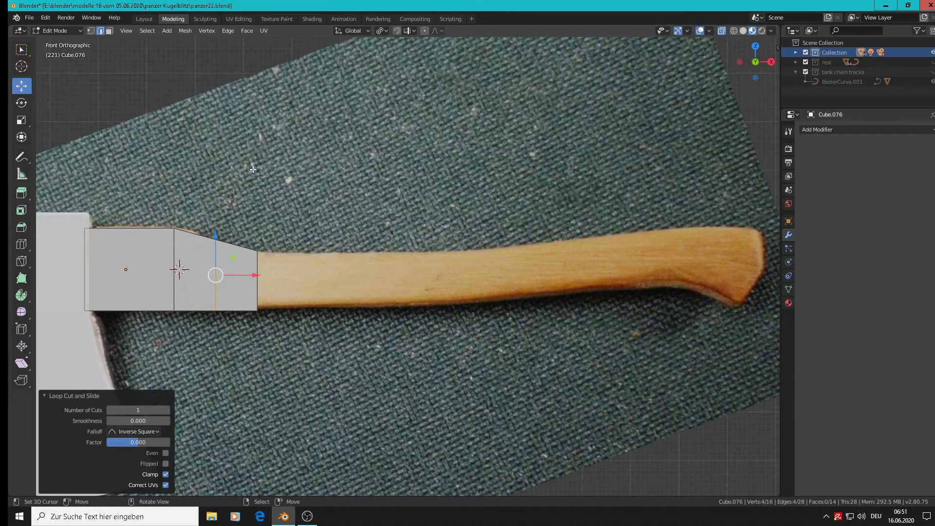
# - Select both upper vertices of the new loop cut in vertex mode and move them down about 0.014 m along Z
pyautogui.click(91, 30)
pyautogui.keyDown('shift'); pyautogui.moveTo(335, 196); pyautogui.dragTo(697, 145, button='middle'); pyautogui.keyUp('shift')
pyautogui.scroll(1, 603, 160)
pyautogui.hotkey('alt', 'a')
pyautogui.press('c')
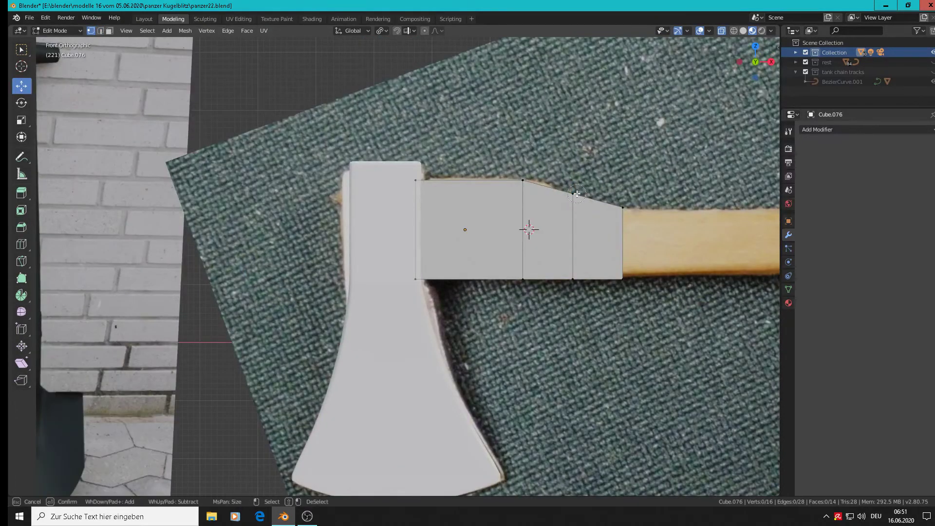
pyautogui.click(576, 193)
pyautogui.press('Return')
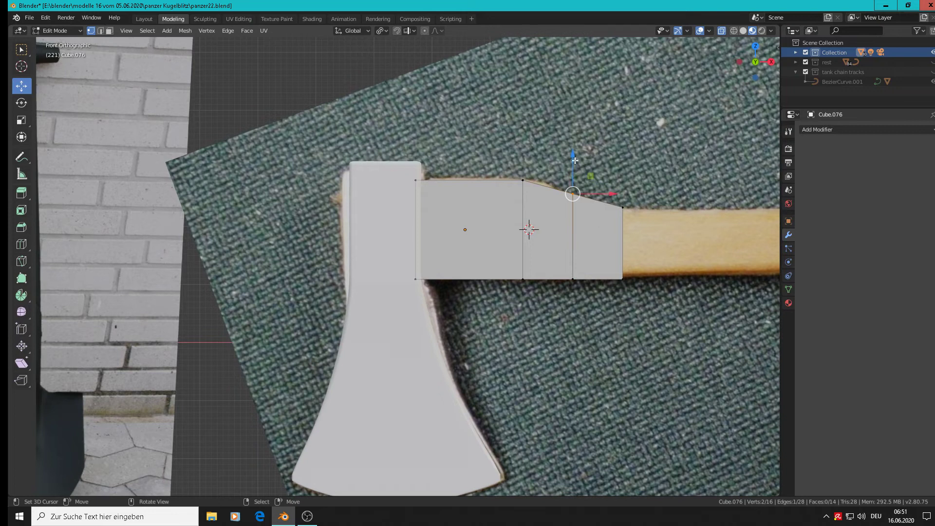
pyautogui.moveTo(574, 160); pyautogui.dragTo(574, 169)
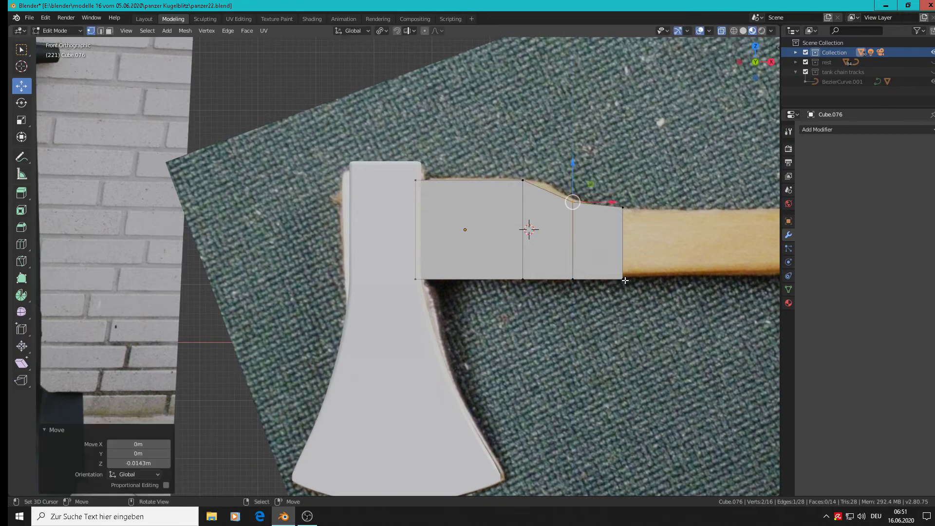
pyautogui.press('s')
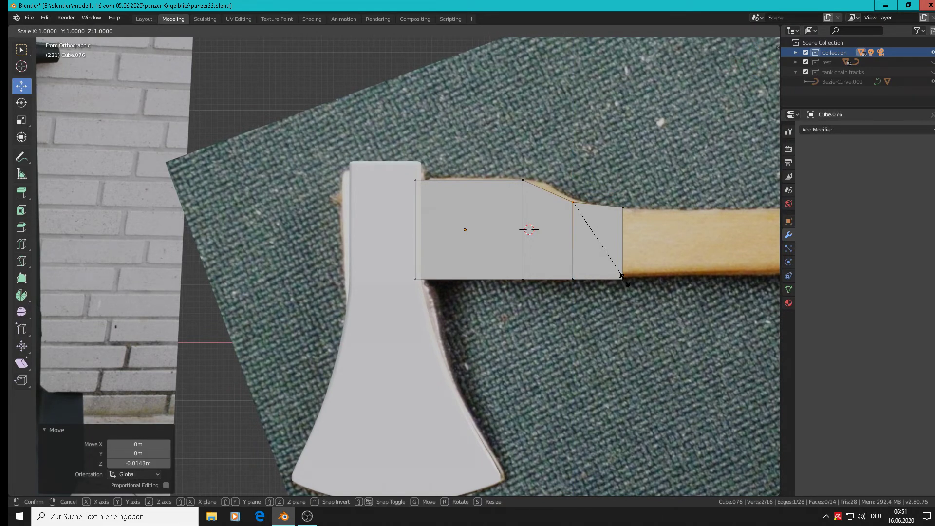
pyautogui.press('Escape')
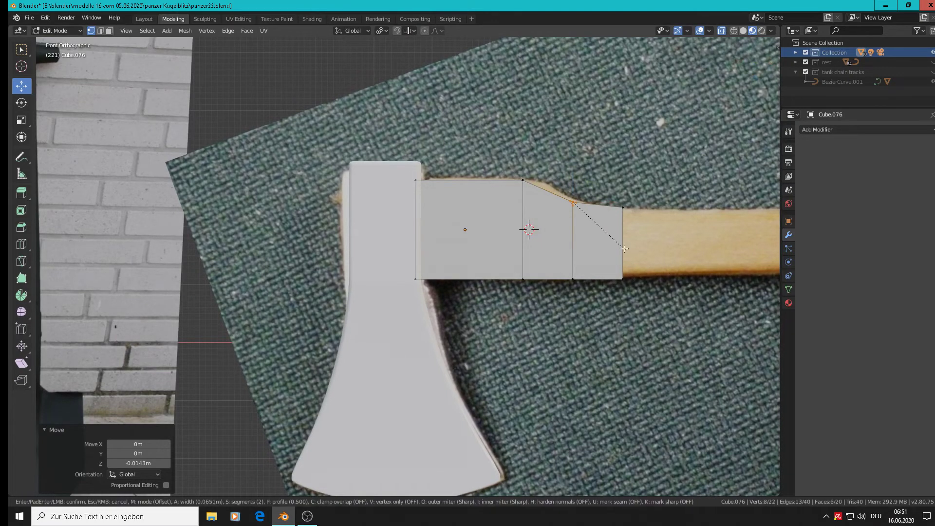
# - Bevel the upper edge of the loop cut on the handle's slope with three segments to follow the photo's curve
pyautogui.hotkey('ctrl', 'shift', 'b')
pyautogui.scroll(3, 652, 258)
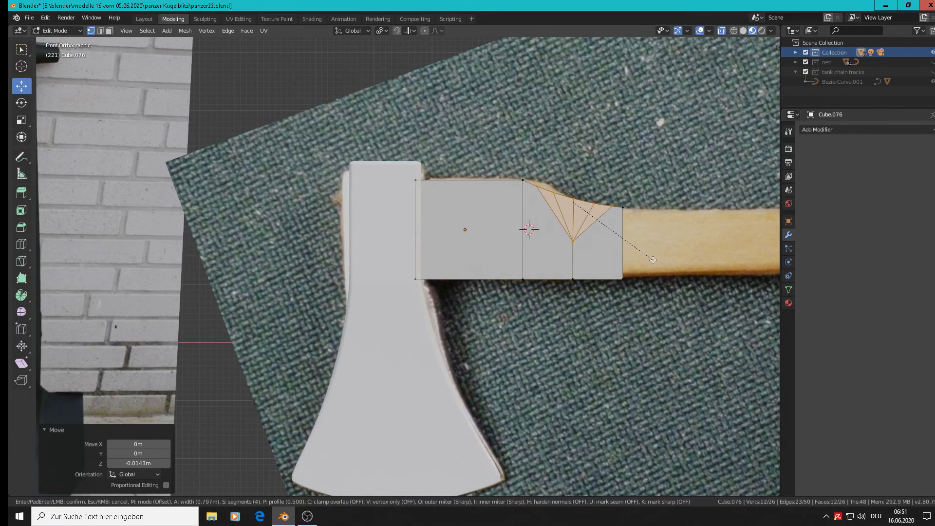
pyautogui.scroll(-3, 649, 255)
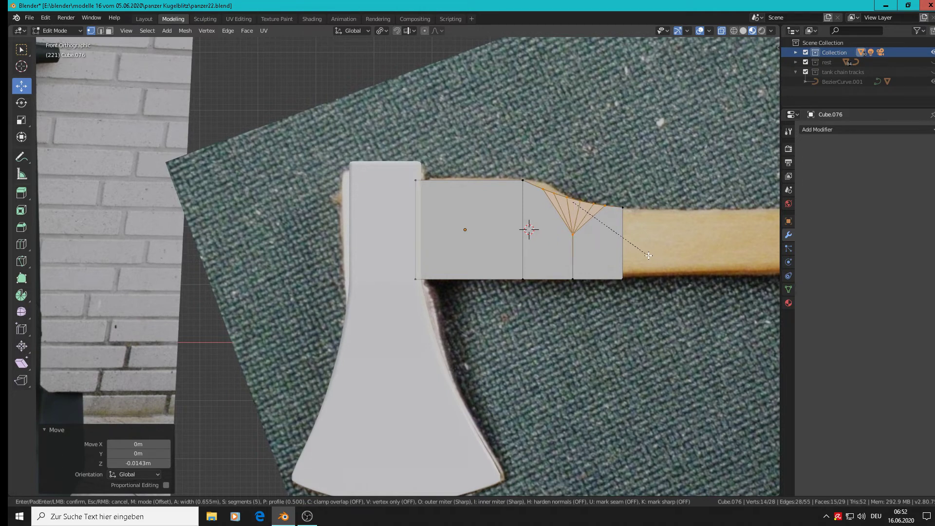
pyautogui.scroll(1, 649, 255)
pyautogui.click(648, 255)
pyautogui.press('Tab')
# - Extrude the handle's end face twice along X following the photo, first about 0.36 m and then about 0.468 m
pyautogui.moveTo(649, 255); pyautogui.dragTo(658, 257, button='middle')
pyautogui.press('KP_1')
pyautogui.scroll(-4, 658, 258)
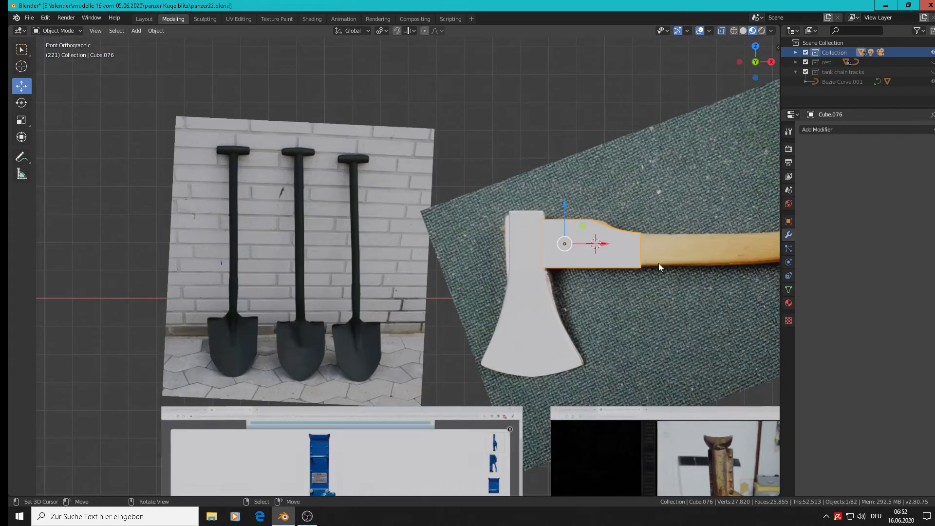
pyautogui.keyDown('shift'); pyautogui.moveTo(695, 281); pyautogui.dragTo(407, 265, button='middle'); pyautogui.keyUp('shift')
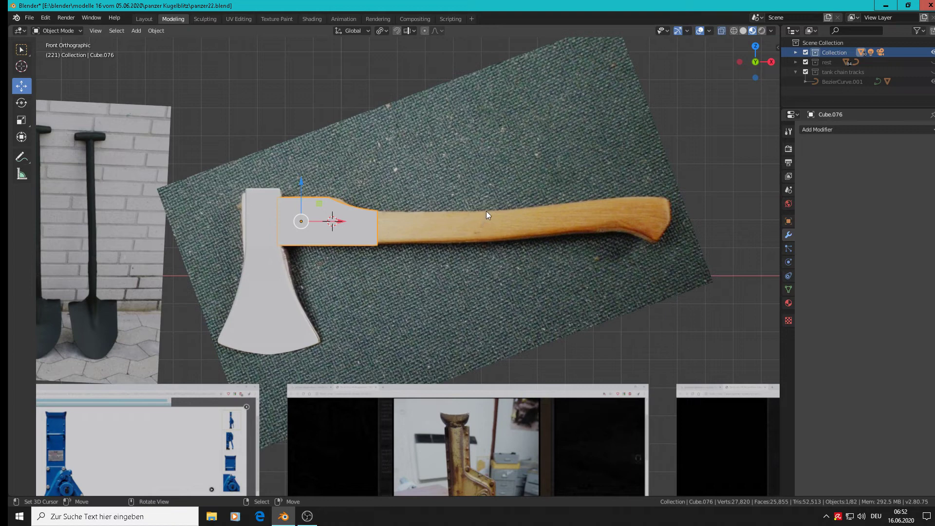
pyautogui.press('Tab')
pyautogui.moveTo(382, 221); pyautogui.dragTo(345, 239, button='middle')
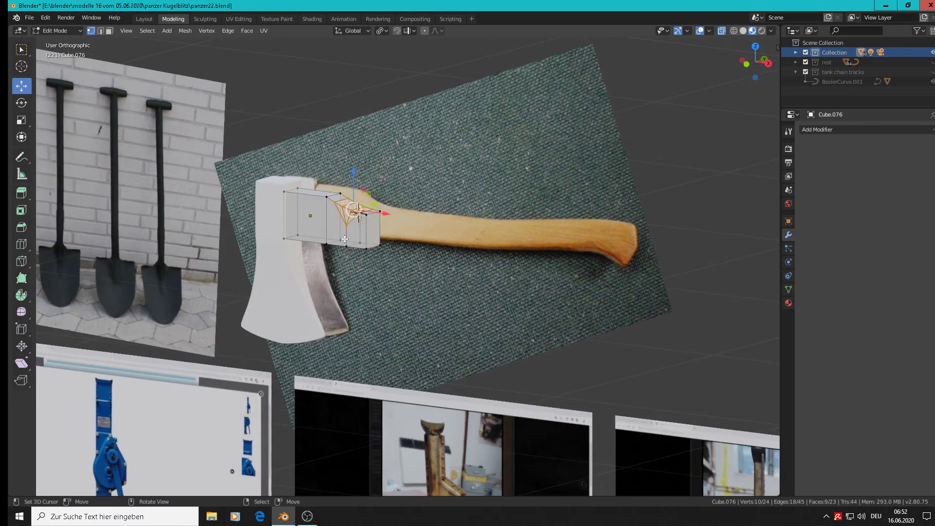
pyautogui.scroll(2, 336, 204)
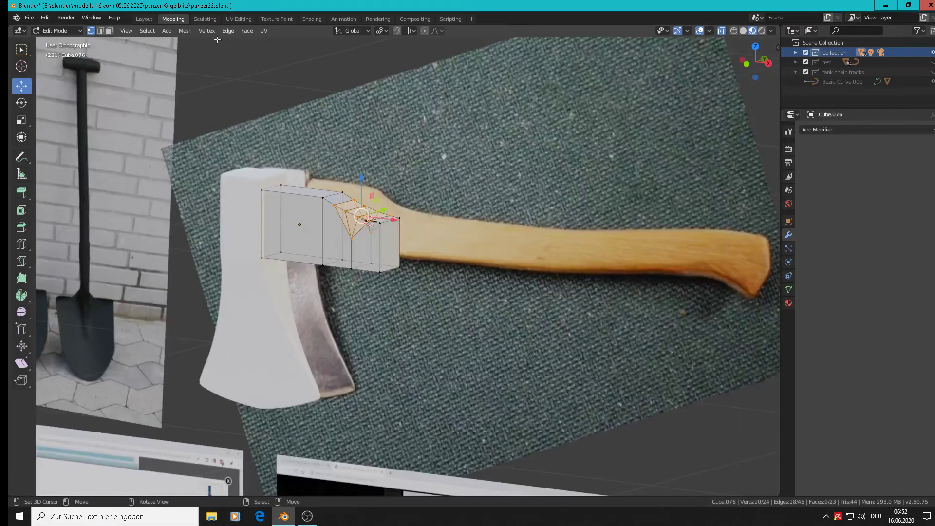
pyautogui.click(394, 242)
pyautogui.press('KP_1')
pyautogui.scroll(-3, 448, 249)
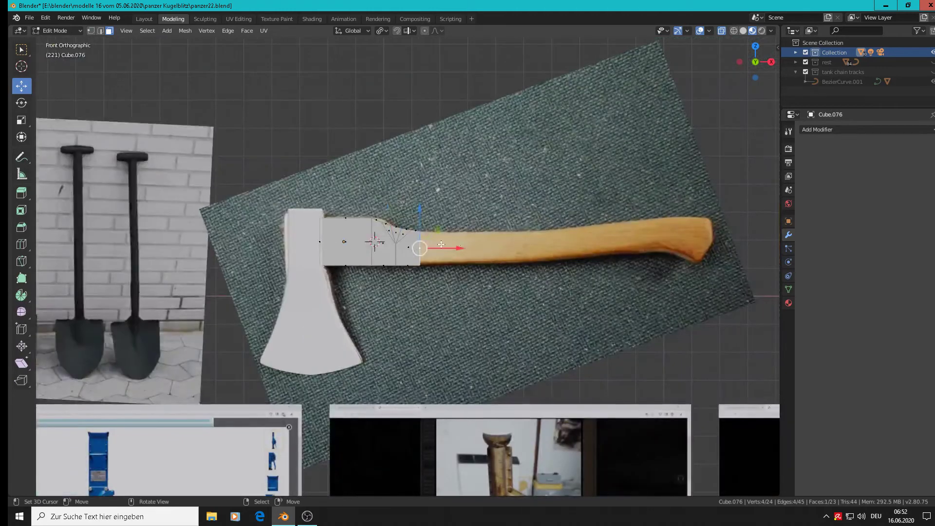
pyautogui.press('e')
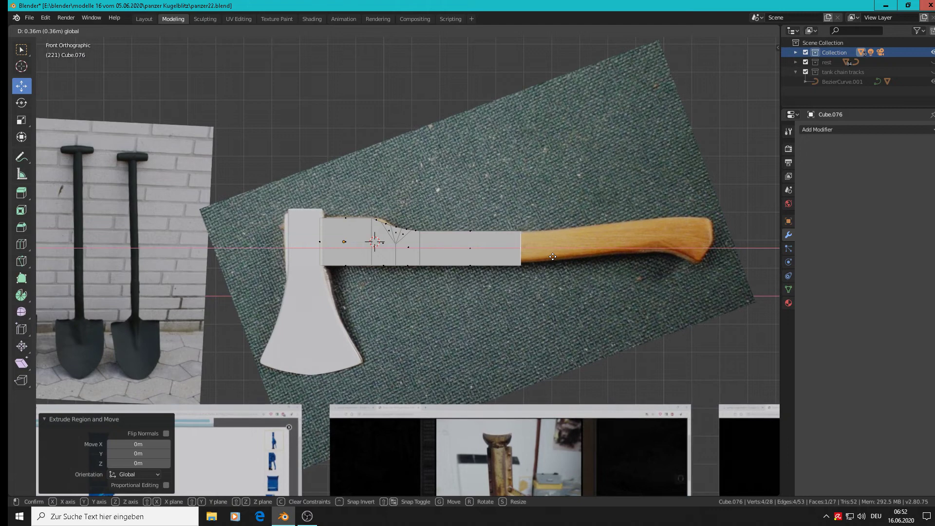
pyautogui.click(553, 256)
pyautogui.press('e')
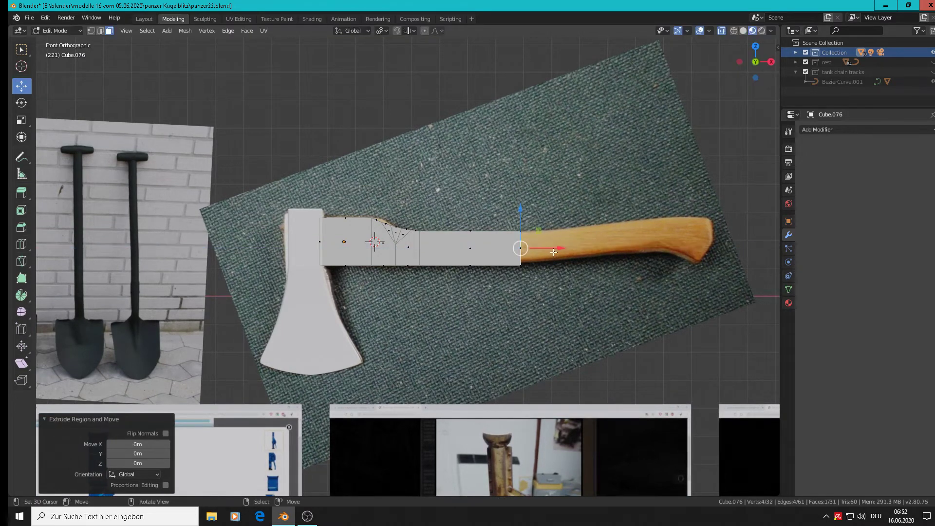
pyautogui.click(653, 245)
# - Raise the extruded end face about 0.047 m along Z and pull it back about 0.0157 m along X to match the photo
pyautogui.press('g')
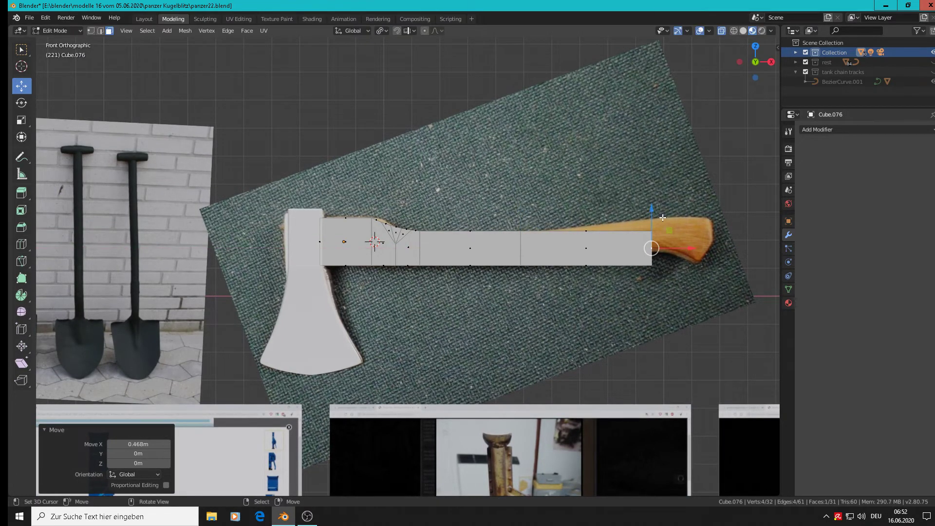
pyautogui.press('z')
pyautogui.click(654, 200)
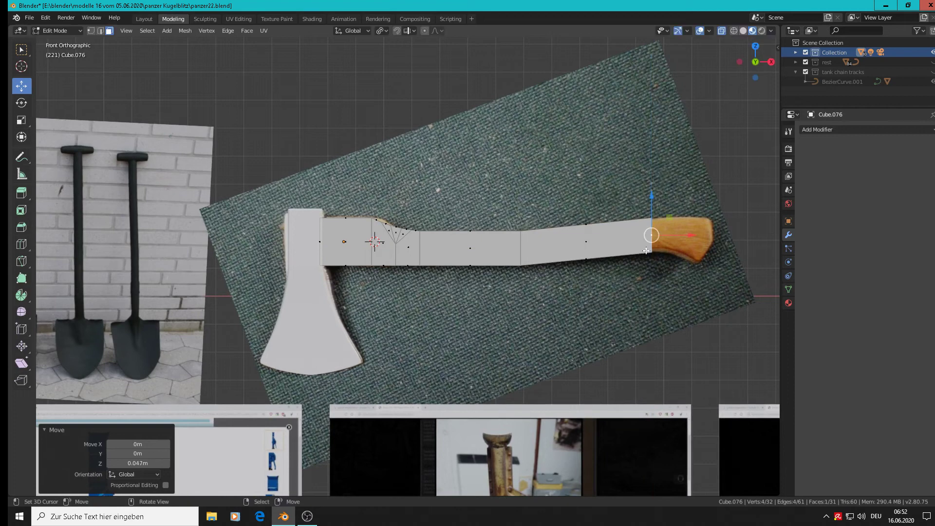
pyautogui.moveTo(697, 237); pyautogui.dragTo(693, 237)
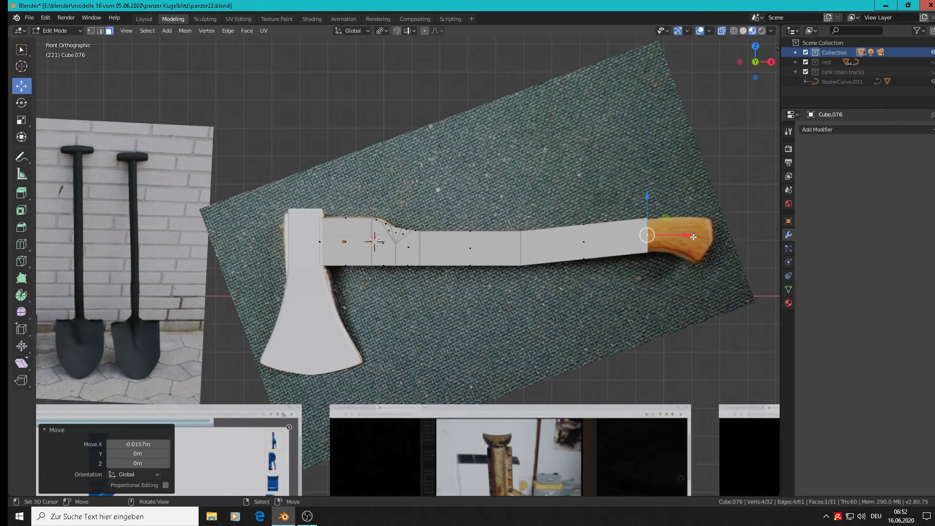
# - Extrude the end face three times along X to reach the handle's tip, the first by about 0.12 m and the last by about 0.0626 m
pyautogui.press('e')
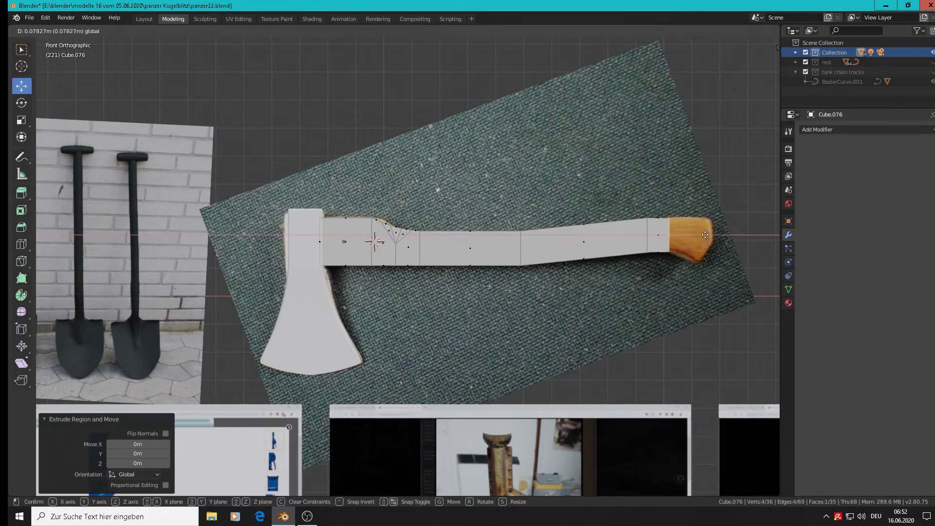
pyautogui.rightClick(714, 236)
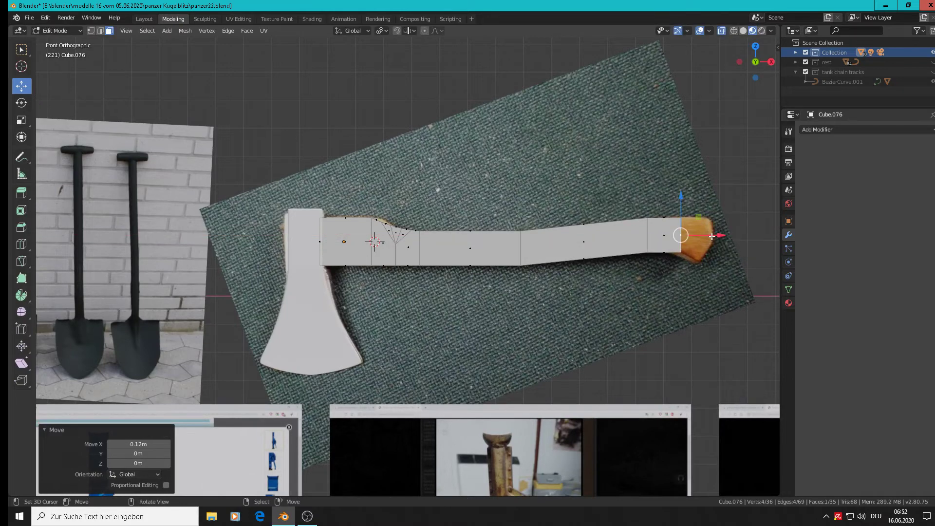
pyautogui.moveTo(712, 237); pyautogui.dragTo(749, 236)
pyautogui.press('e')
pyautogui.rightClick(726, 237)
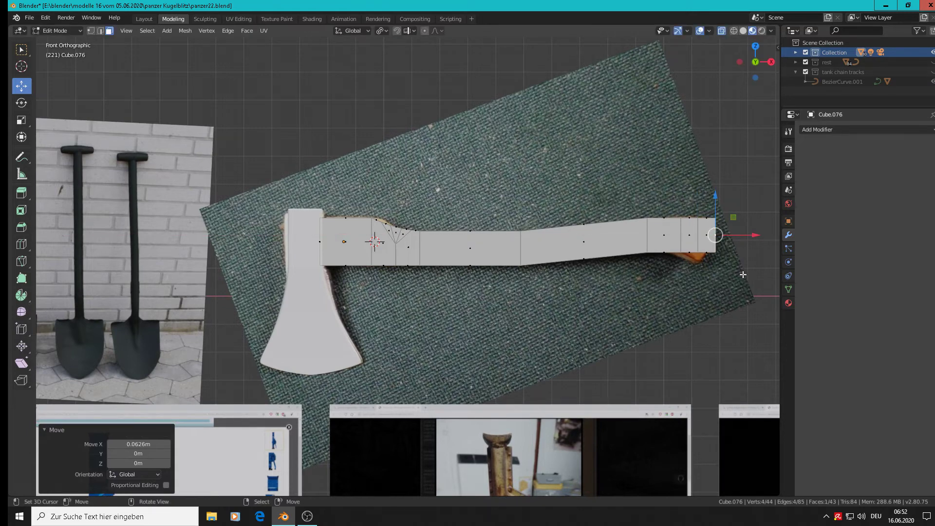
# - Scale the tip face along Z to about 0.499 and move it up about 0.0104 m along Z
pyautogui.press('s')
pyautogui.press('z')
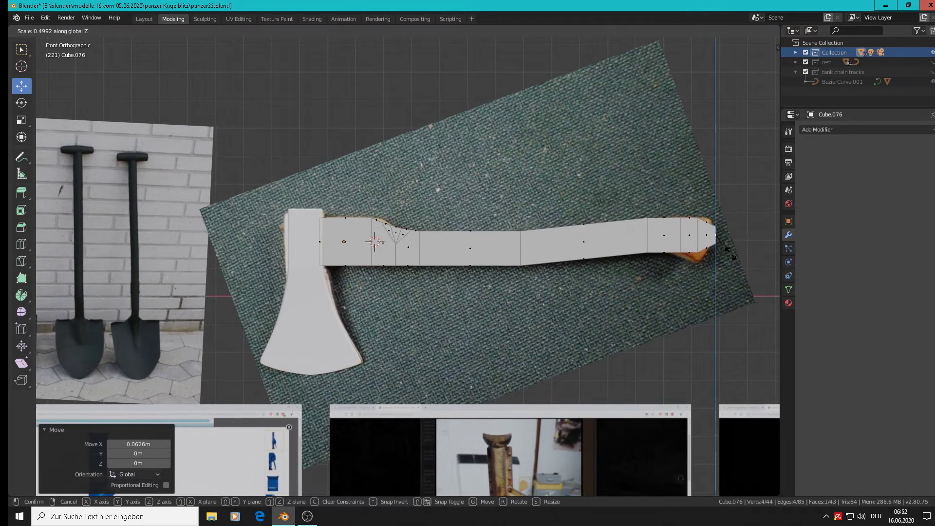
pyautogui.click(704, 223)
pyautogui.press('g')
pyautogui.press('z')
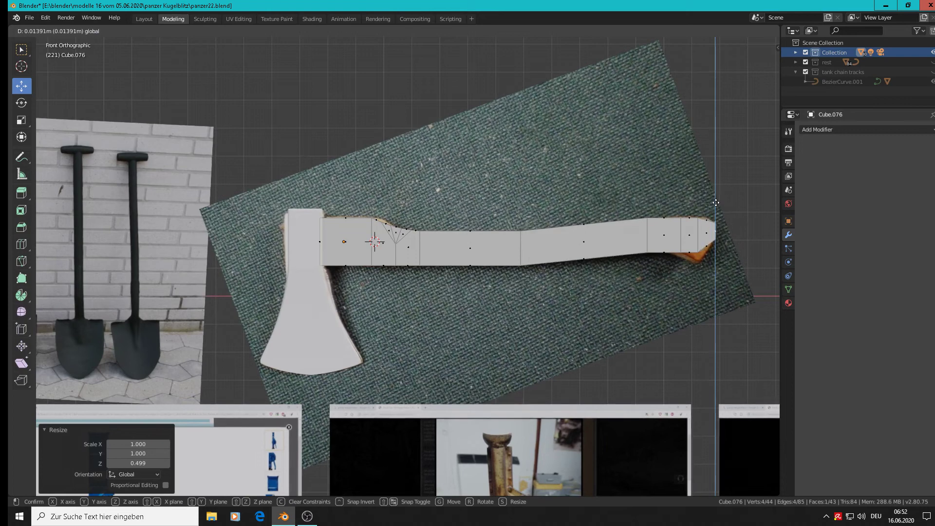
pyautogui.click(716, 202)
# - Move the whole handle object about 0.173 m down along Z so it sits just below the photographed handle
pyautogui.scroll(2, 539, 270)
pyautogui.scroll(-3, 362, 216)
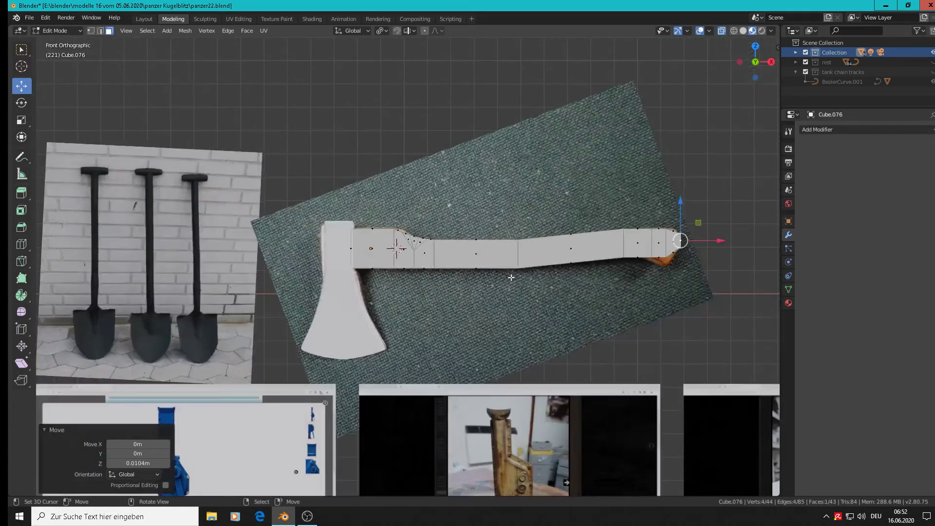
pyautogui.press('Tab')
pyautogui.press('g')
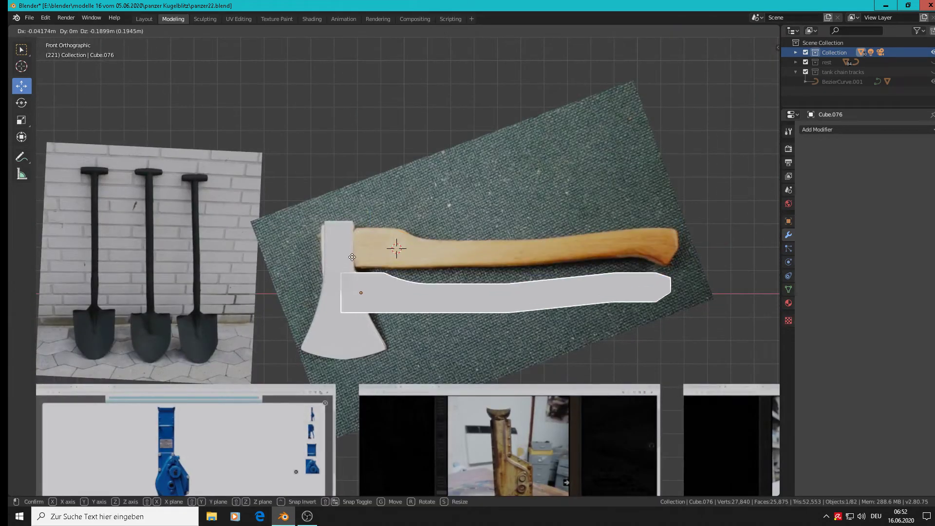
pyautogui.click(360, 253)
# - Select the edge loop at the bend in the middle of the handle and bevel it 1.52 m wide with 3 segments
pyautogui.scroll(3, 544, 321)
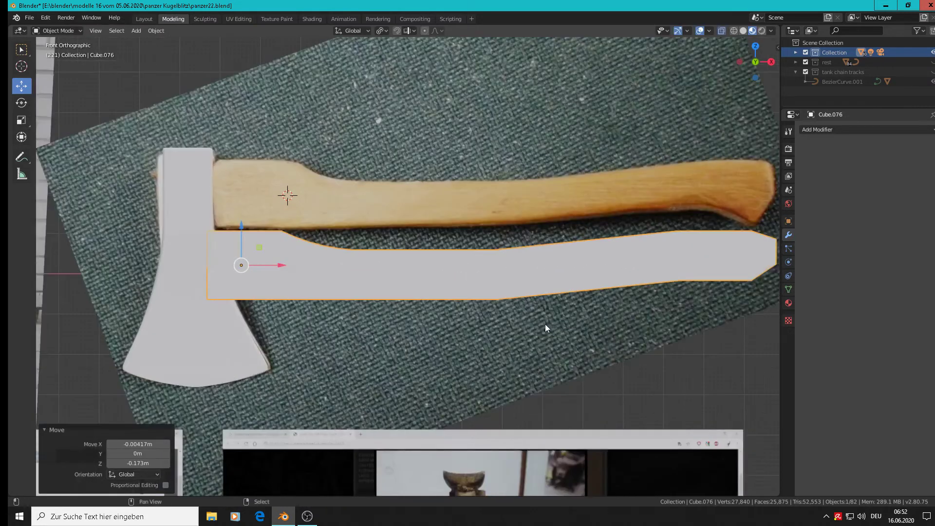
pyautogui.keyDown('shift'); pyautogui.moveTo(545, 324); pyautogui.dragTo(499, 329, button='middle'); pyautogui.keyUp('shift')
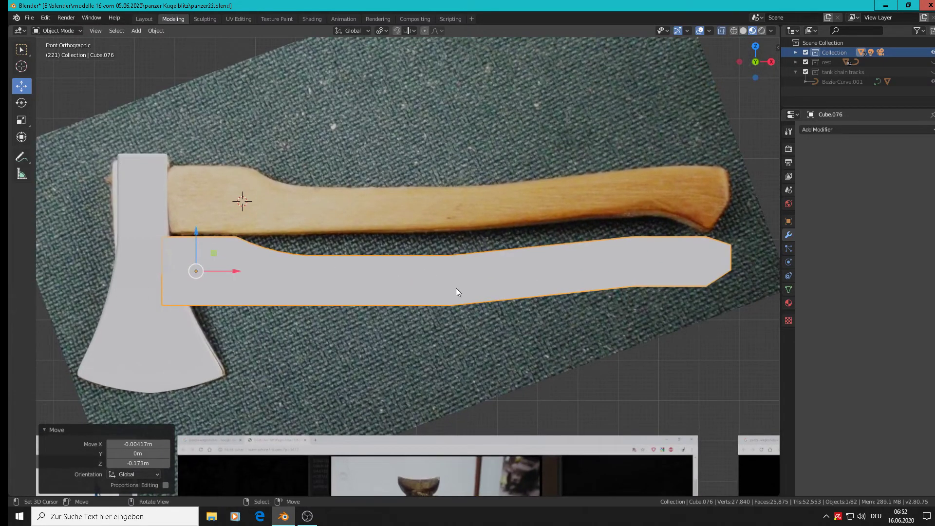
pyautogui.press('Tab')
pyautogui.keyDown('alt'); pyautogui.rightClick(454, 276); pyautogui.keyUp('alt')
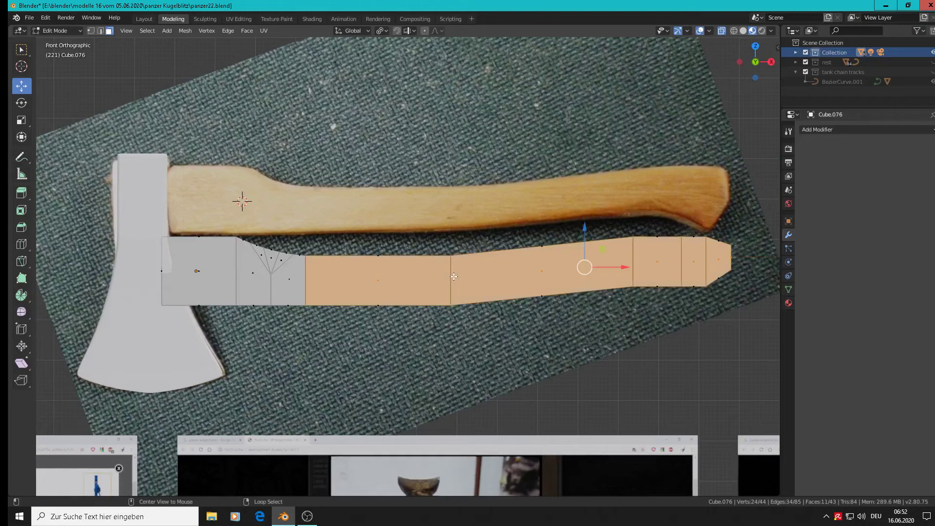
pyautogui.click(99, 31)
pyautogui.keyDown('alt'); pyautogui.rightClick(450, 283); pyautogui.keyUp('alt')
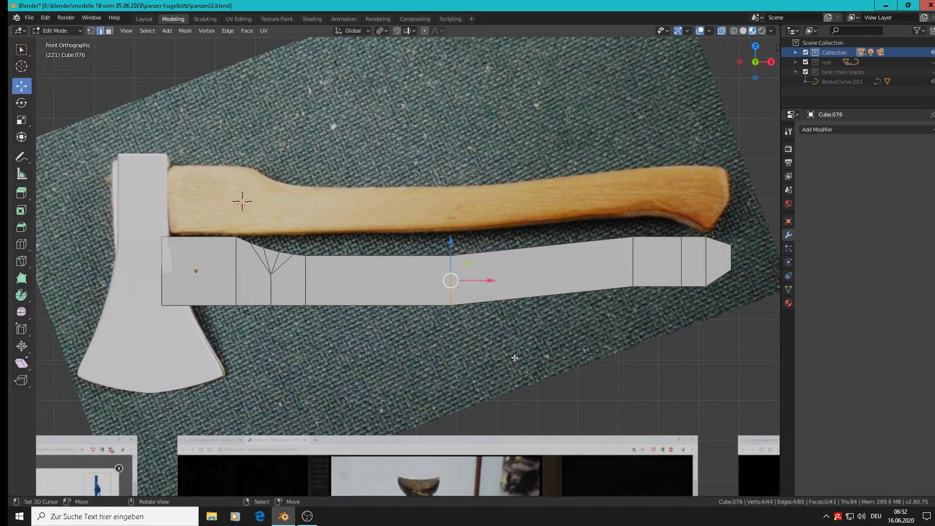
pyautogui.hotkey('ctrl', 'b')
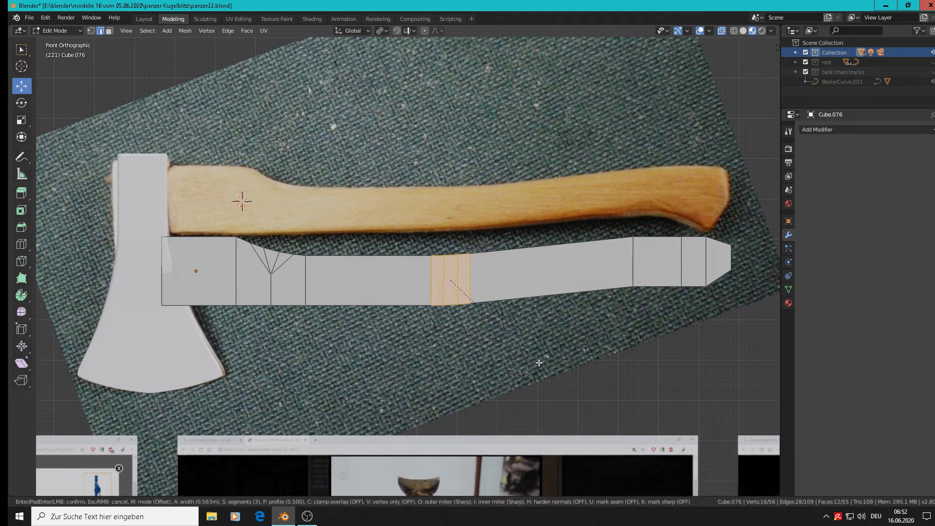
pyautogui.click(646, 294)
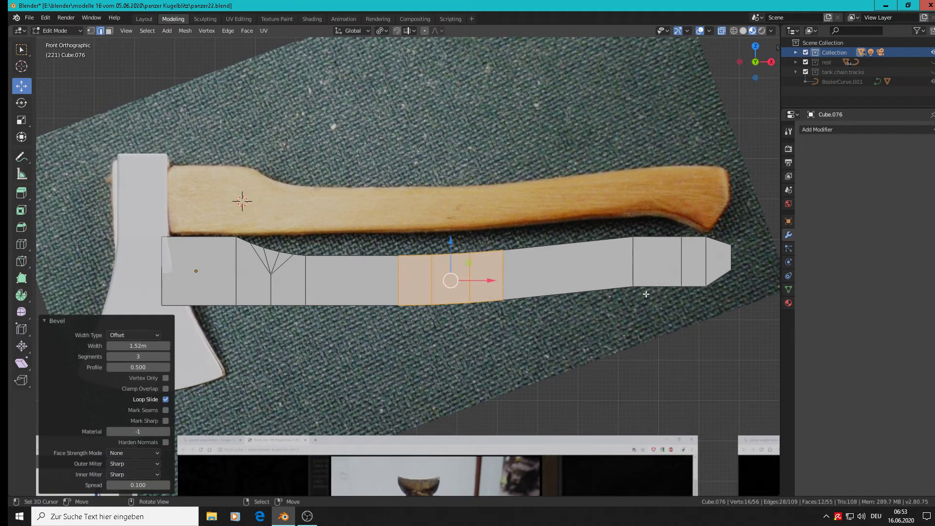
# - Bevel the edge loop at the bend near the handle's tip about 0.849 m wide with 3 segments
pyautogui.keyDown('shift'); pyautogui.moveTo(645, 294); pyautogui.dragTo(478, 283, button='middle'); pyautogui.keyUp('shift')
pyautogui.keyDown('alt'); pyautogui.rightClick(465, 265); pyautogui.keyUp('alt')
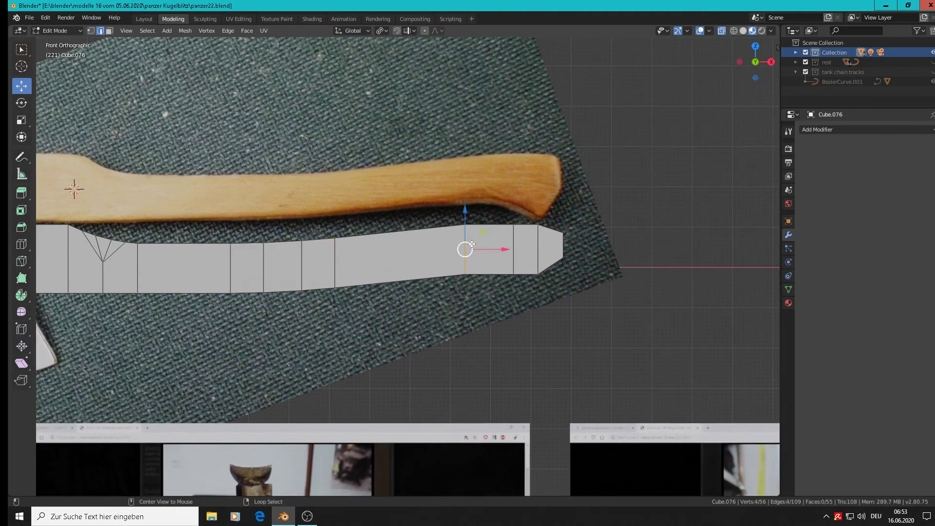
pyautogui.hotkey('ctrl', 'b')
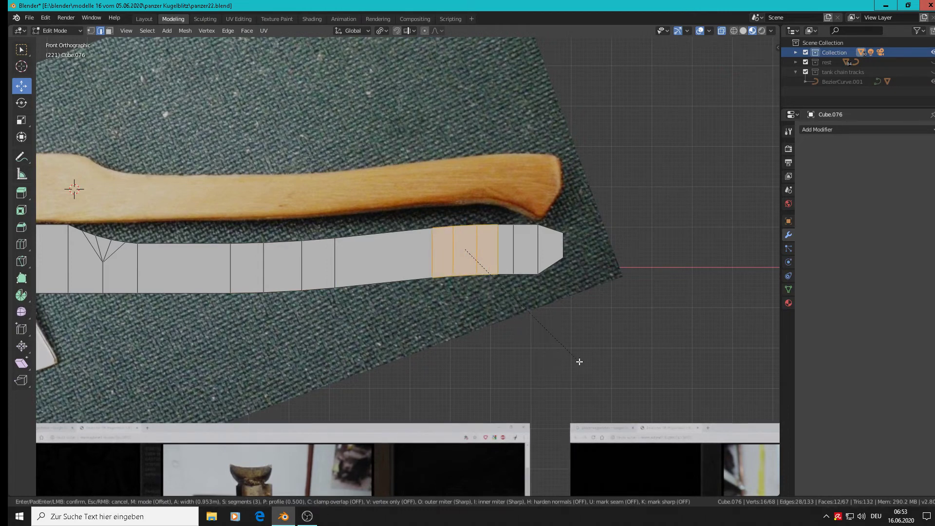
pyautogui.click(575, 360)
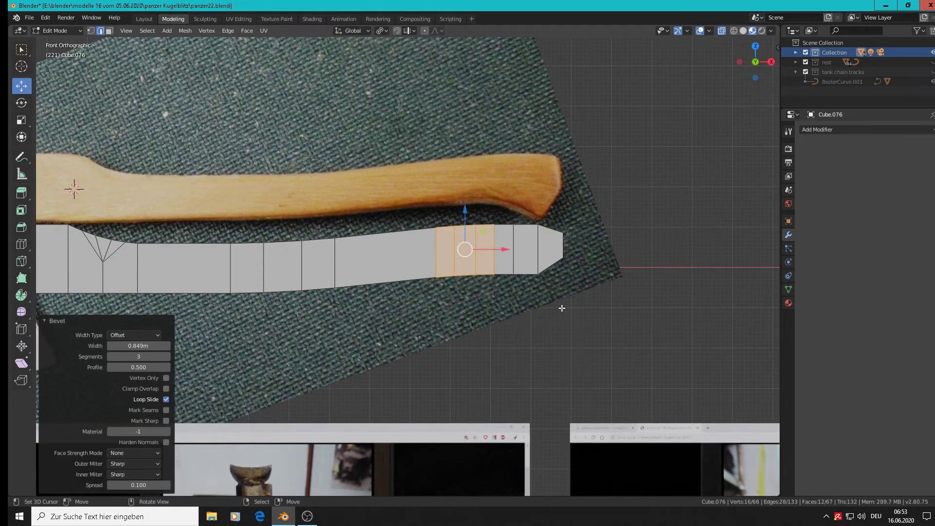
# - In vertex select mode, select the pair of underside vertices just before the grip flare and turn on proportional editing
pyautogui.scroll(1, 548, 307)
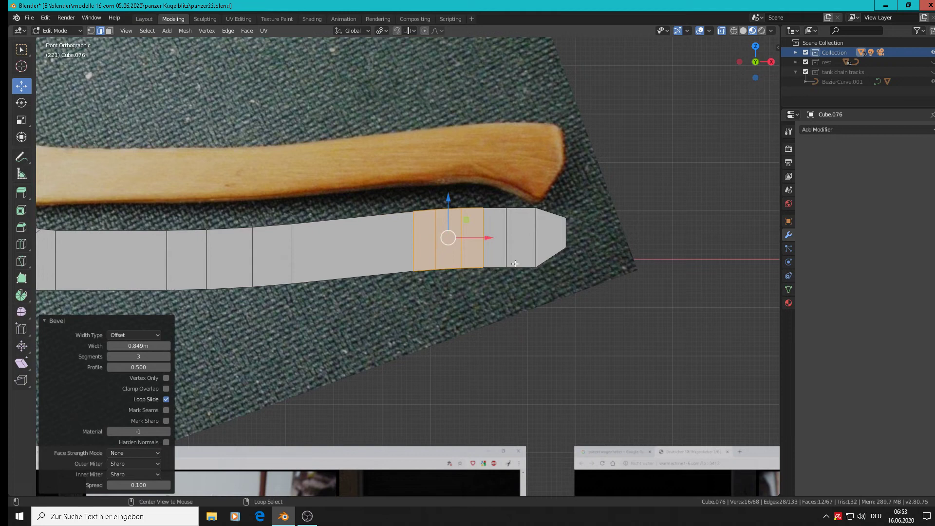
pyautogui.hotkey('alt', 'a')
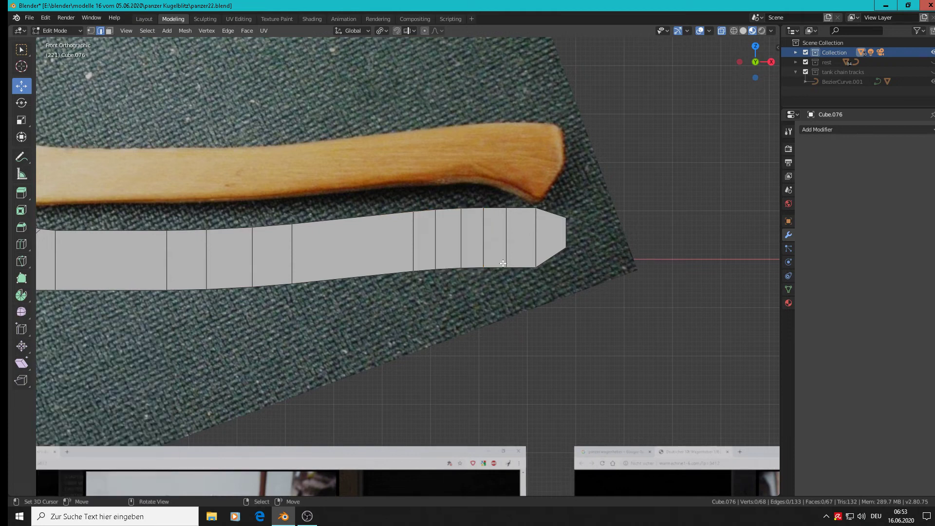
pyautogui.click(92, 30)
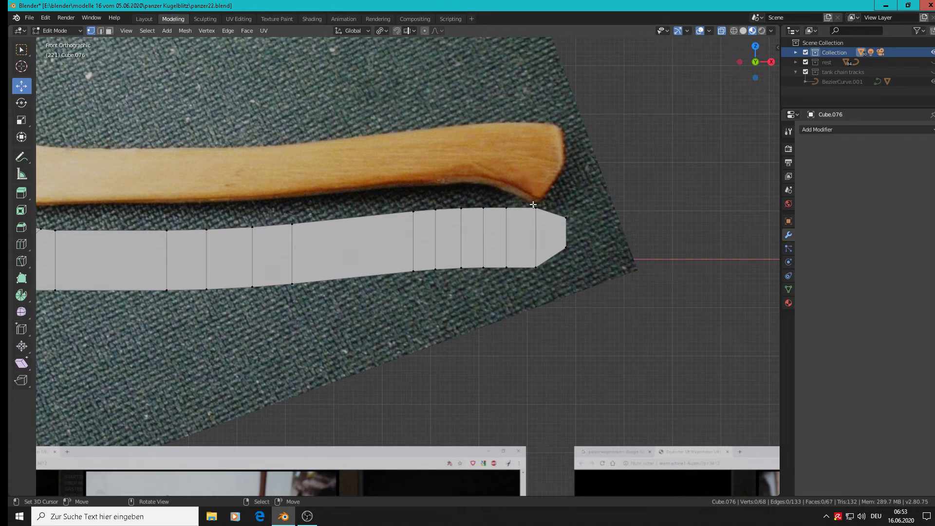
pyautogui.scroll(-3, 483, 270)
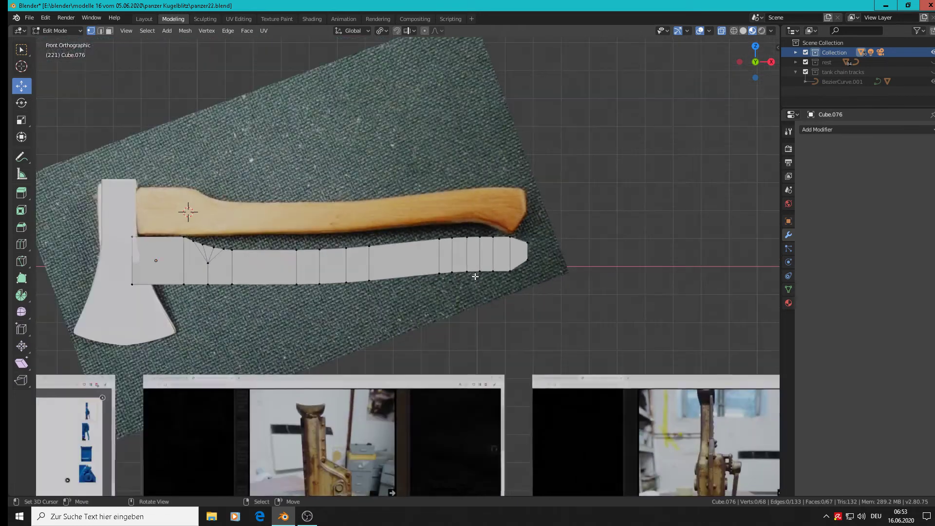
pyautogui.scroll(2, 482, 270)
pyautogui.press('c')
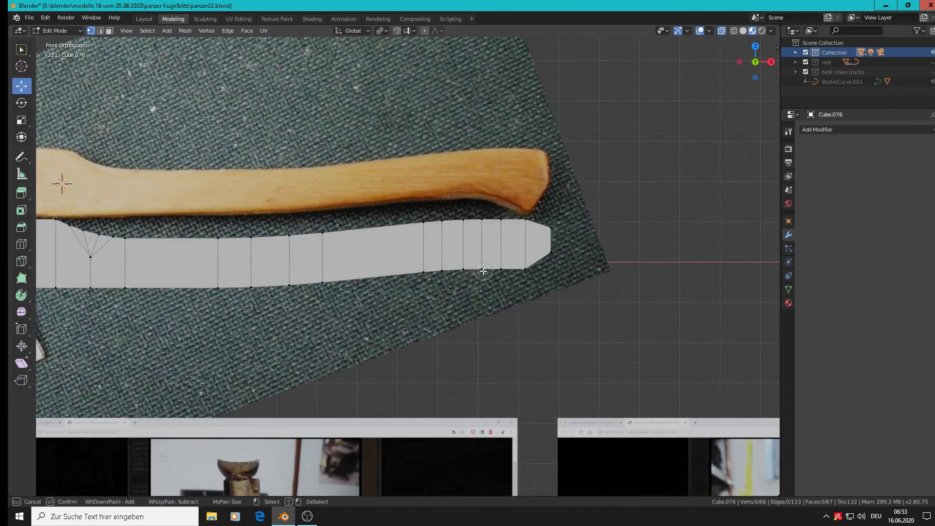
pyautogui.click(482, 269)
pyautogui.rightClick(482, 270)
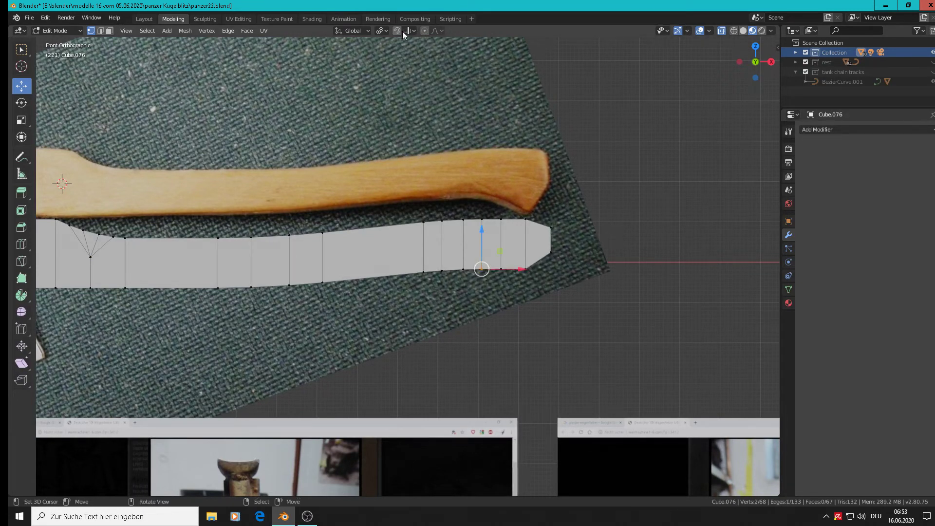
pyautogui.click(424, 31)
pyautogui.press('s')
pyautogui.press('z')
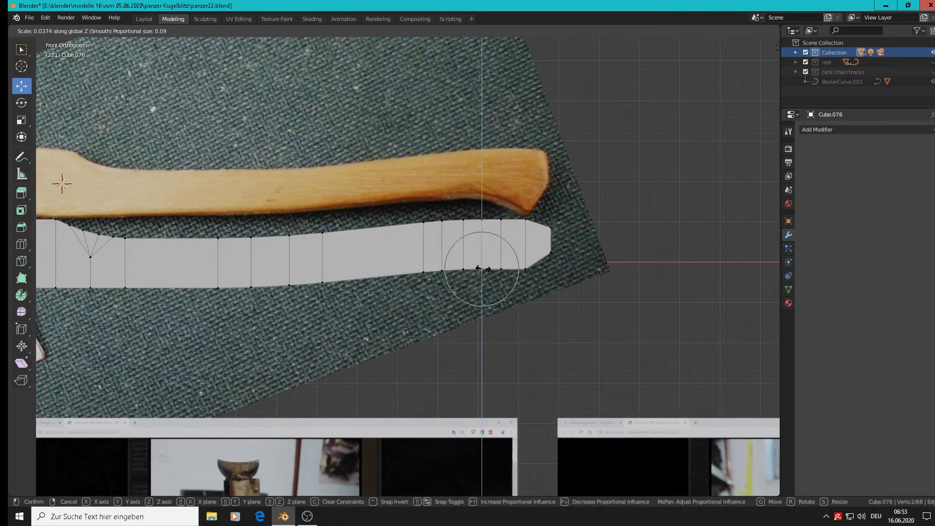
pyautogui.click(496, 283)
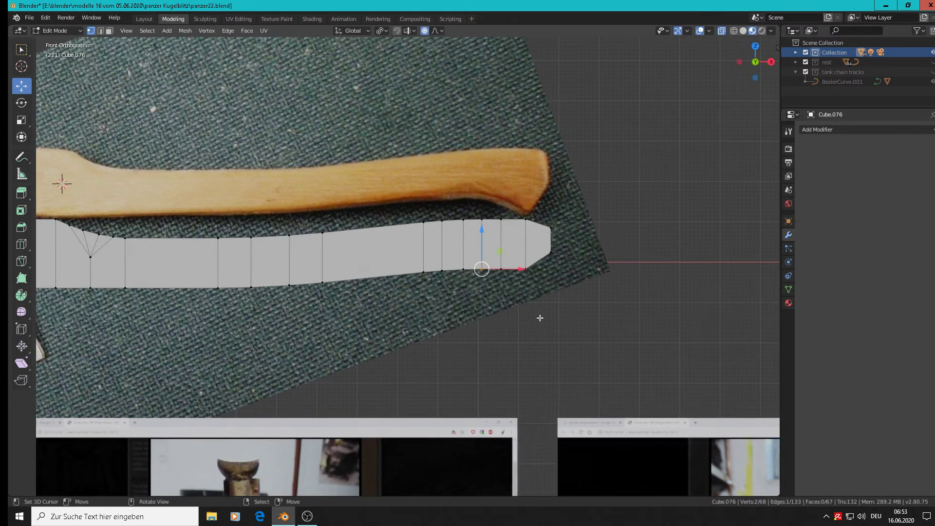
pyautogui.press('h')
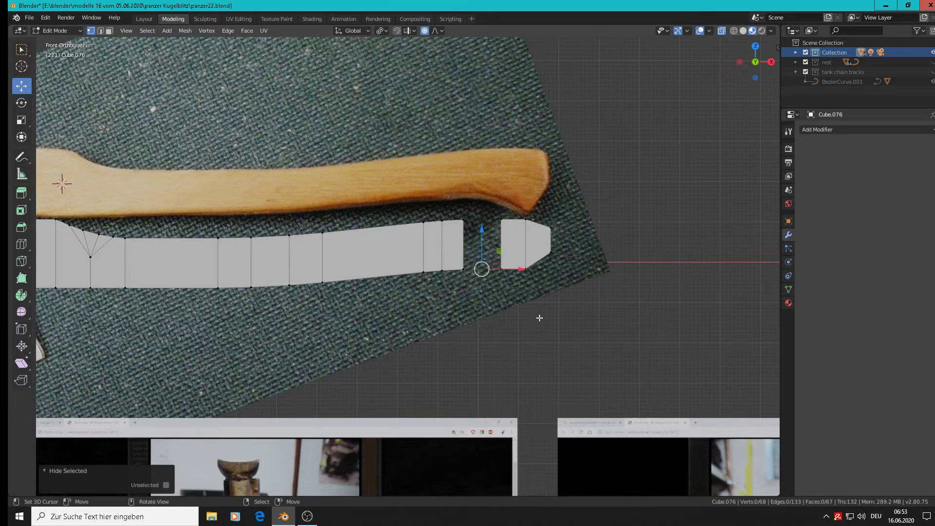
pyautogui.hotkey('ctrl', 'z')
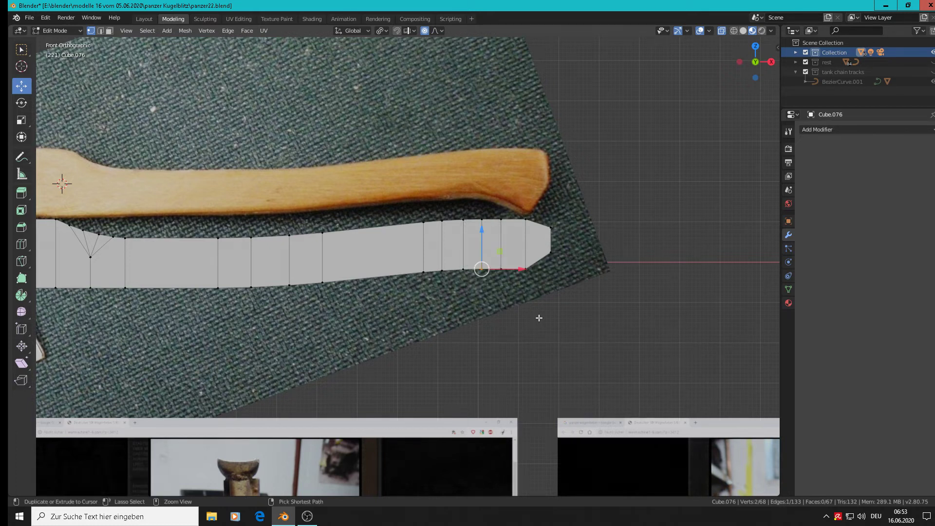
# - Move the selected underside vertices about 0.0133 m up along Z with a proportional size of about 0.24
pyautogui.press('g')
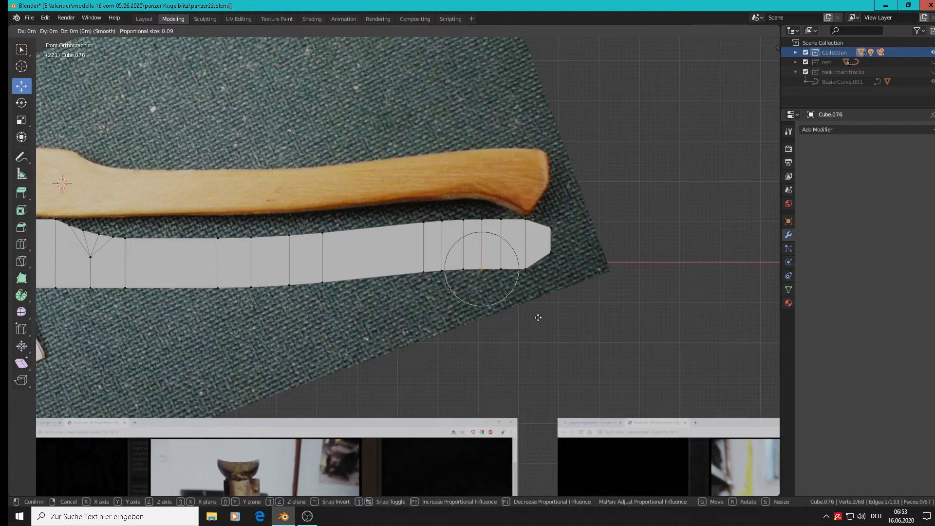
pyautogui.press('z')
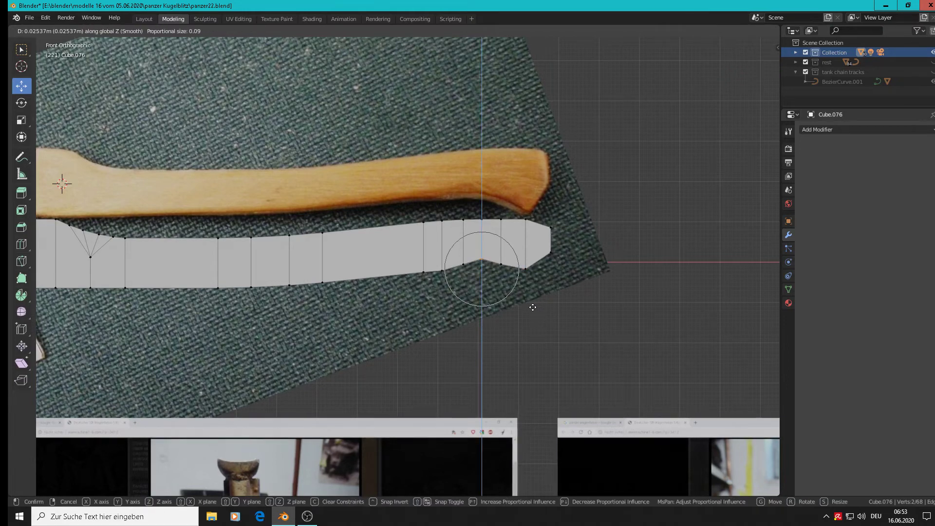
pyautogui.scroll(-1, 533, 307)
pyautogui.scroll(-6, 529, 311)
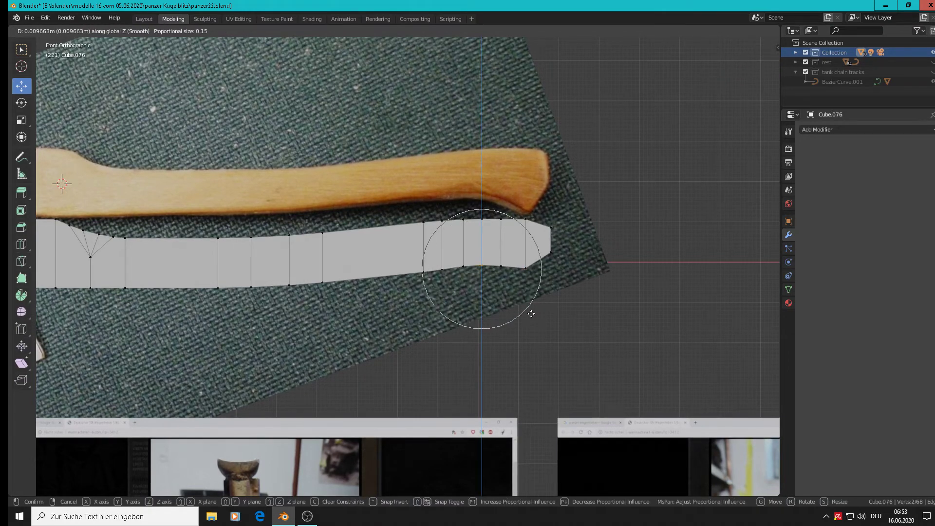
pyautogui.scroll(-1, 525, 314)
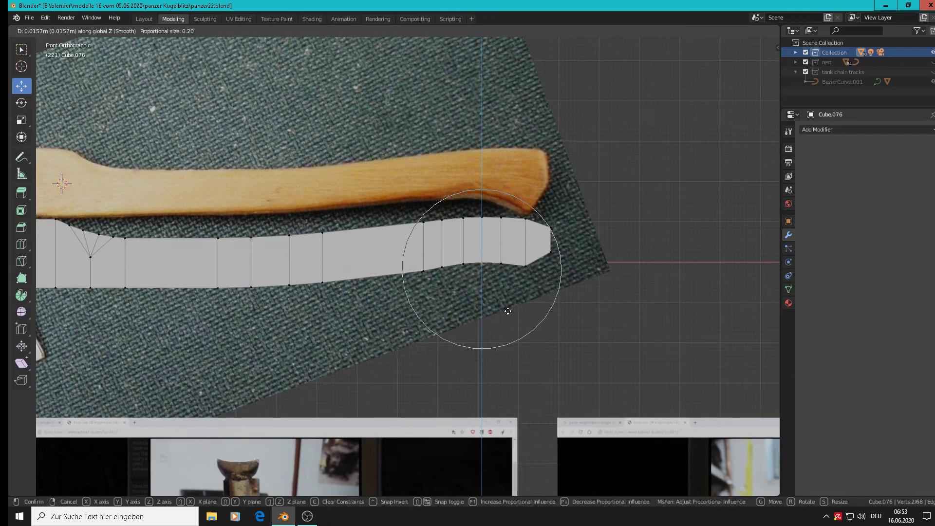
pyautogui.scroll(-2, 505, 312)
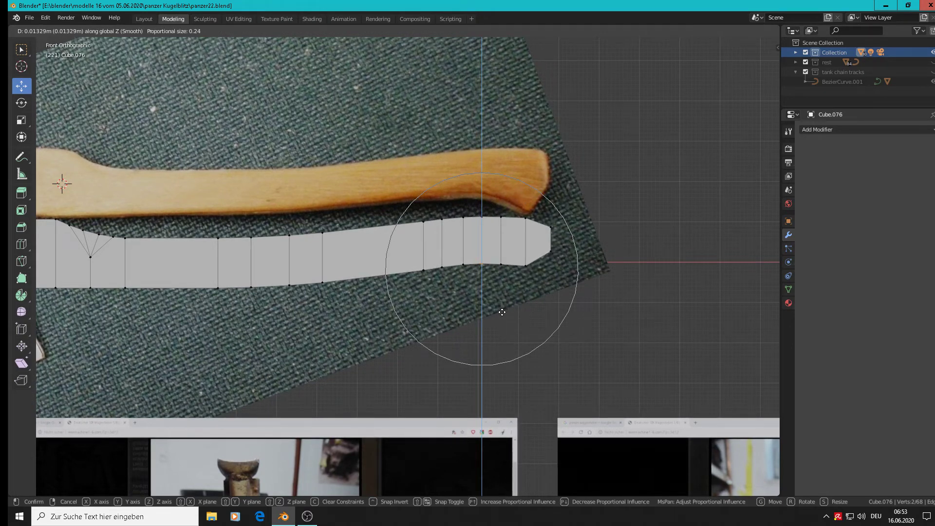
pyautogui.click(502, 312)
# - Select the lower vertices at the grip's bottom corner and move them 0.029 m down along Z with proportional size 0.135
pyautogui.click(525, 266)
pyautogui.press('c')
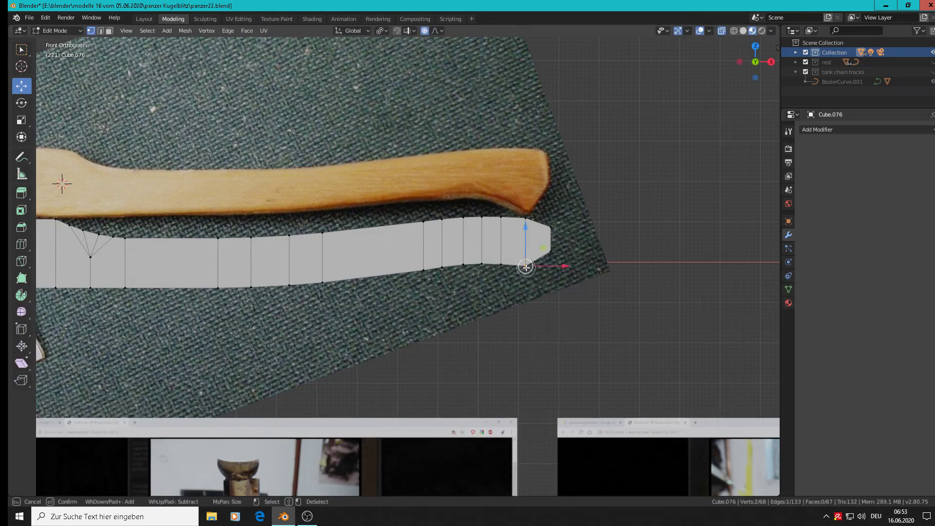
pyautogui.rightClick(529, 271)
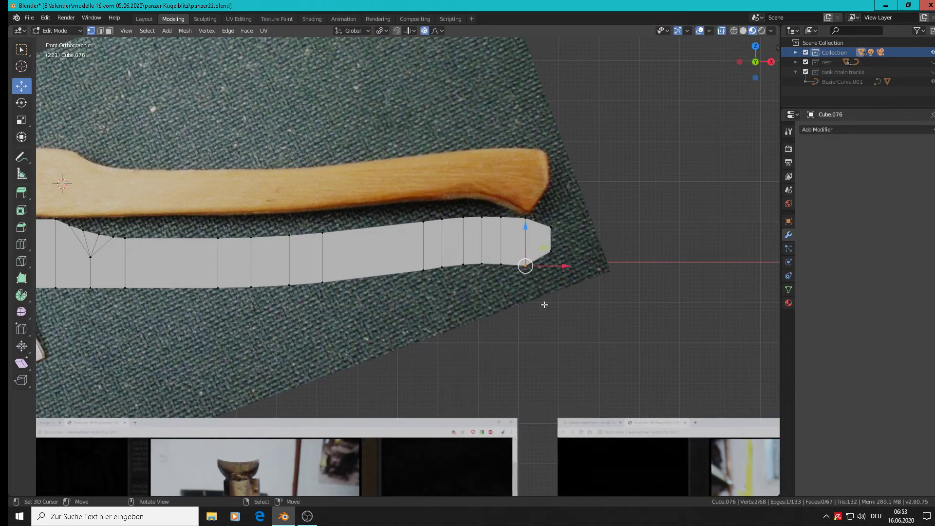
pyautogui.press('h')
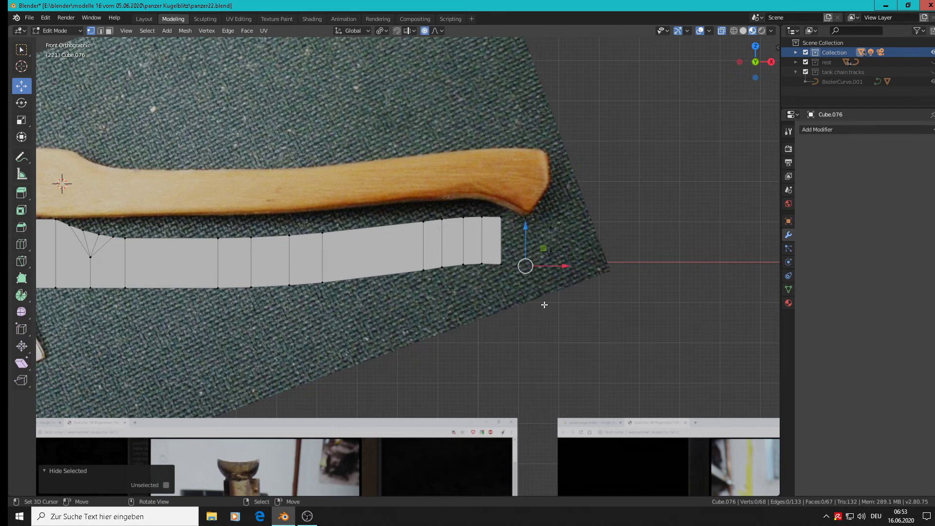
pyautogui.hotkey('alt', 'h')
pyautogui.press('g')
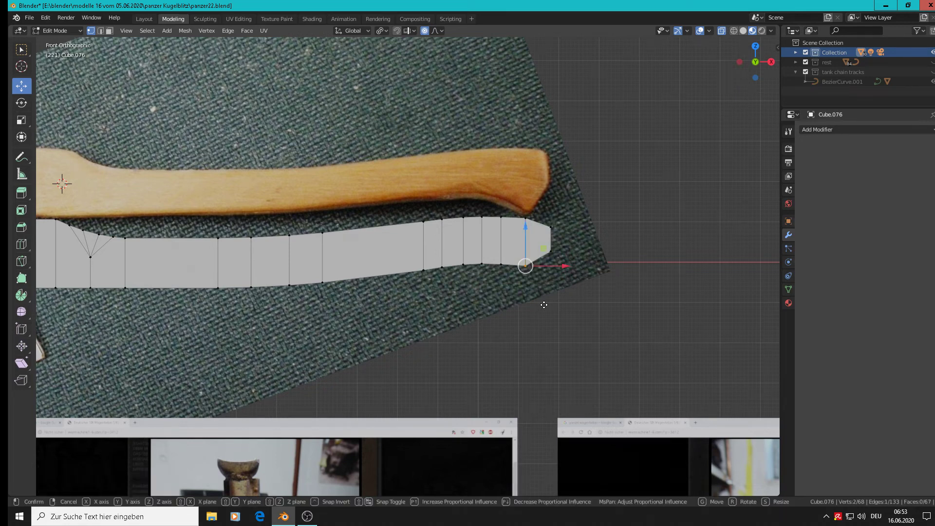
pyautogui.press('z')
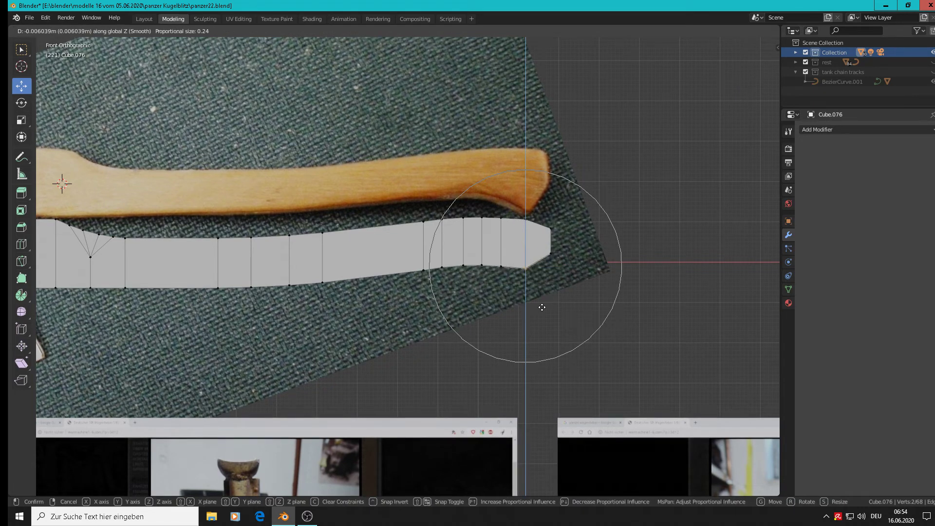
pyautogui.scroll(5, 541, 306)
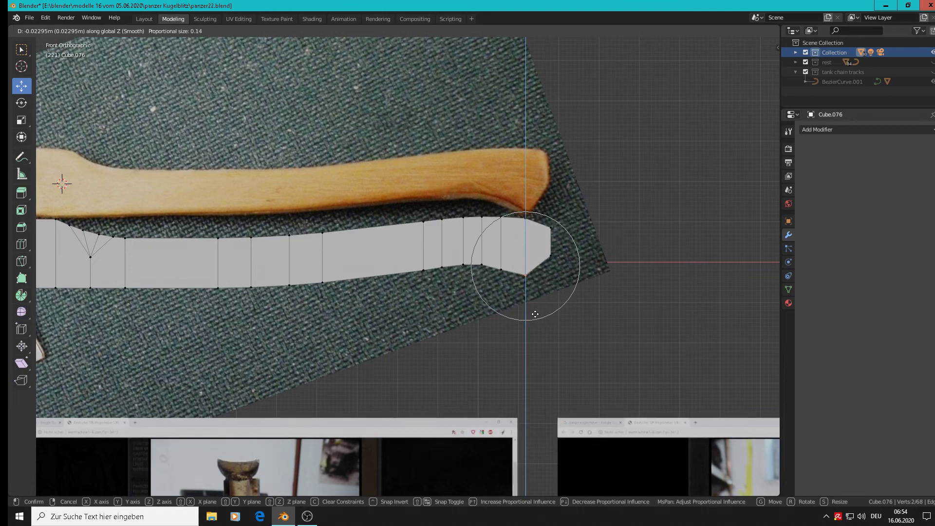
pyautogui.click(536, 317)
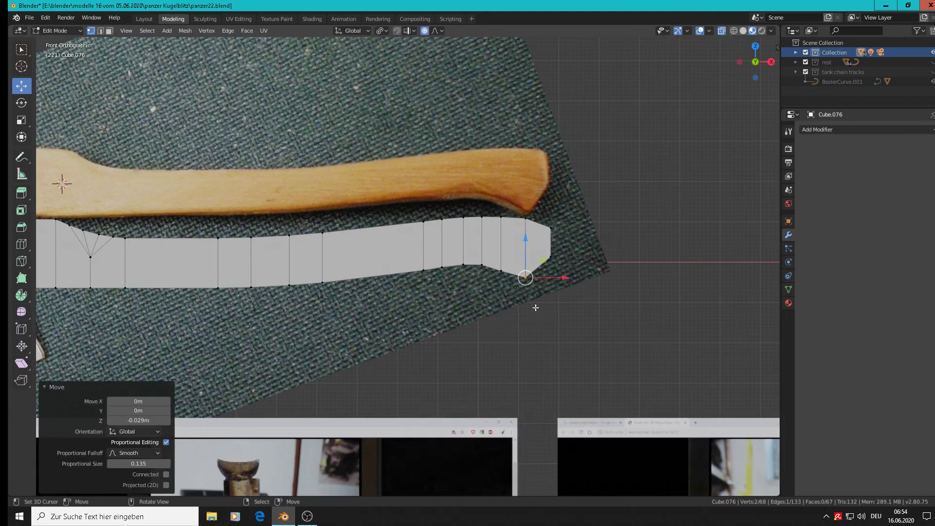
# - Add one centred loop cut across the tapered end section of the handle
pyautogui.scroll(2, 541, 292)
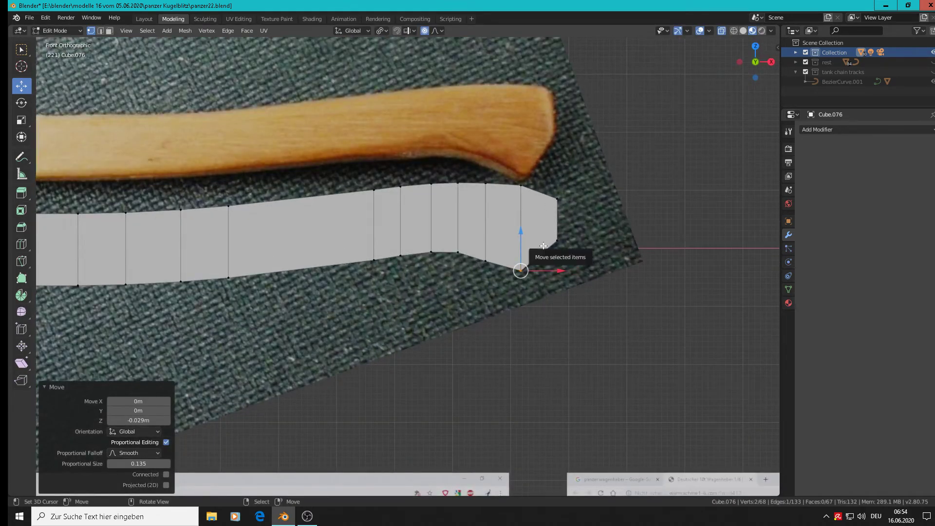
pyautogui.hotkey('ctrl', 'r')
pyautogui.click(546, 243)
pyautogui.click(547, 243)
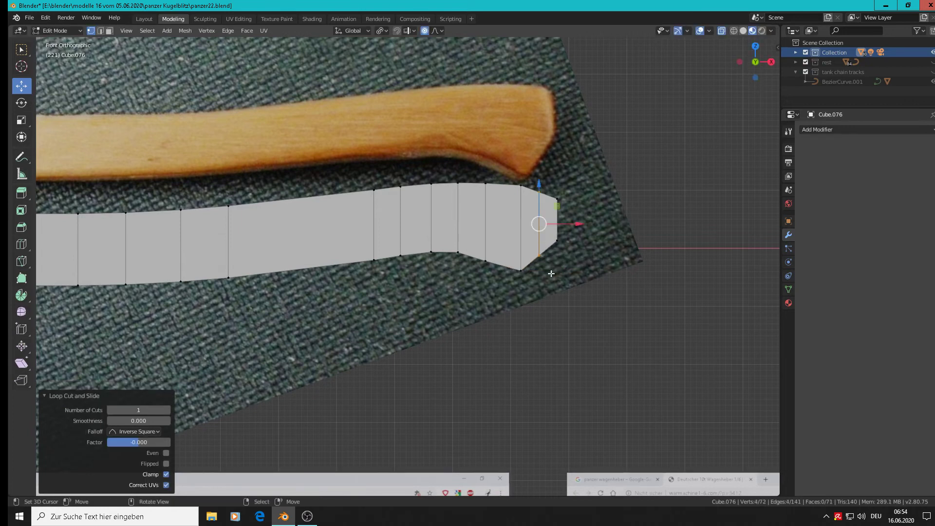
# - Select the edge at the grip's lowest corner and bevel it 0.288 m wide with 3 segments
pyautogui.keyDown('shift'); pyautogui.moveTo(554, 267); pyautogui.dragTo(421, 282, button='middle'); pyautogui.keyUp('shift')
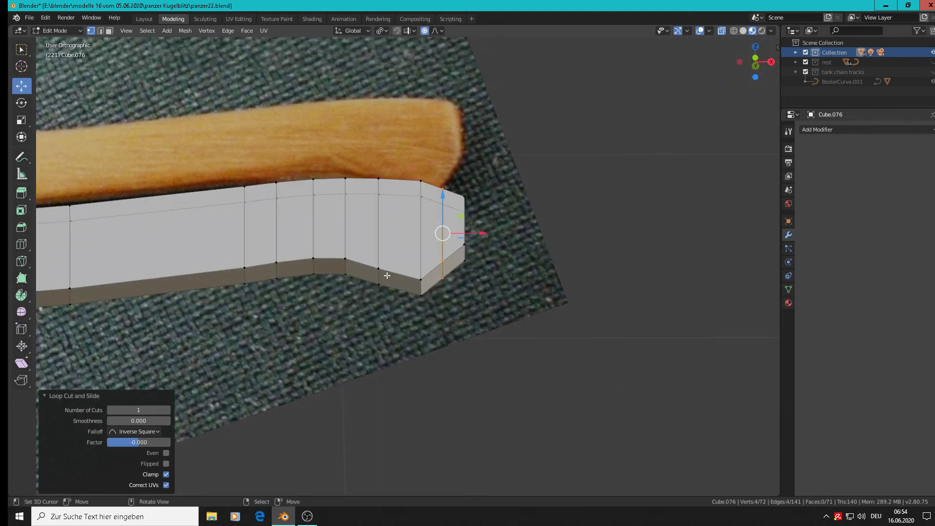
pyautogui.click(426, 278)
pyautogui.moveTo(438, 306); pyautogui.dragTo(432, 334, button='middle')
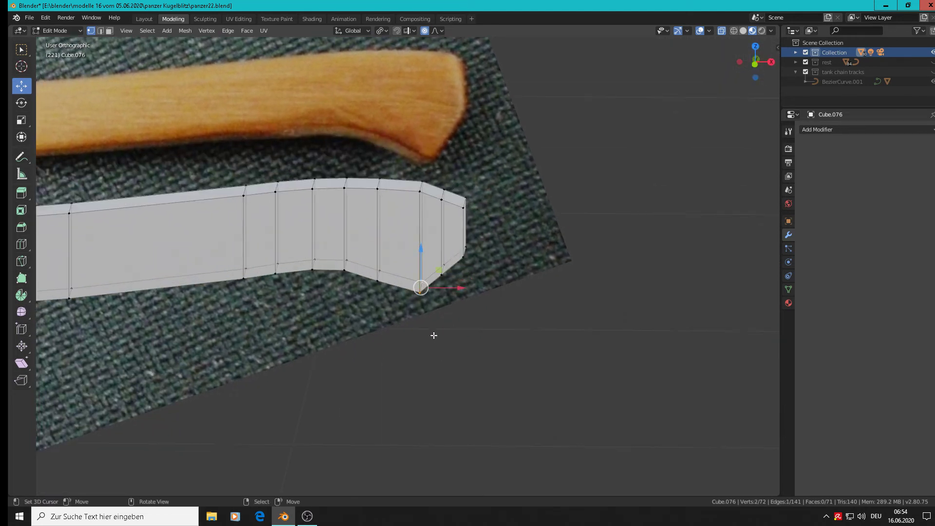
pyautogui.hotkey('ctrl', 'b')
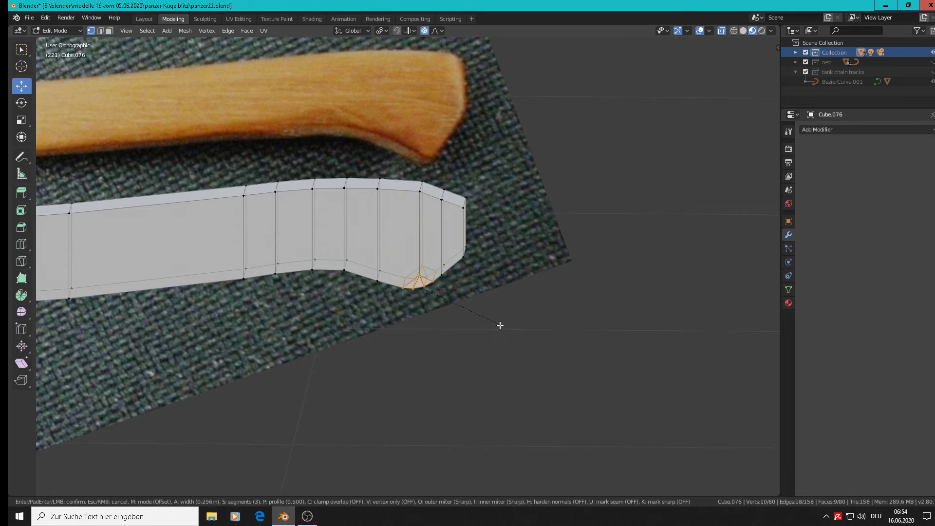
pyautogui.click(498, 320)
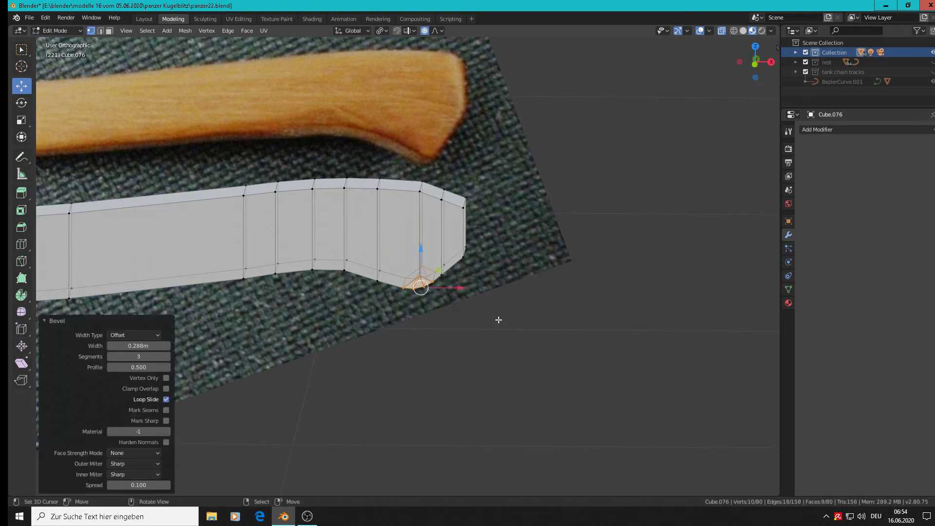
# - Select the upper edge of the new end loop and move it slightly up along Z to round the outline
pyautogui.click(444, 198)
pyautogui.keyDown('shift'); pyautogui.rightClick(448, 188); pyautogui.keyUp('shift')
pyautogui.moveTo(442, 169); pyautogui.dragTo(441, 147)
pyautogui.scroll(1, 471, 248)
# - Bevel the upper corner edge at the handle's end about 0.22 m wide with 2 segments
pyautogui.moveTo(470, 249); pyautogui.dragTo(492, 244, button='middle')
pyautogui.rightClick(464, 184)
pyautogui.keyDown('ctrl'); pyautogui.rightClick(472, 198); pyautogui.keyUp('ctrl')
pyautogui.hotkey('ctrl', 'b')
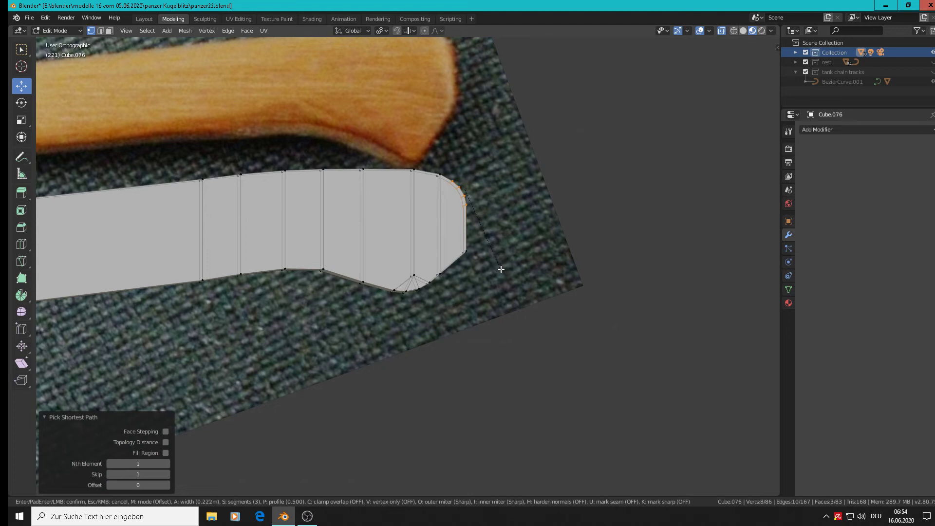
pyautogui.scroll(1, 501, 269)
pyautogui.scroll(-2, 500, 269)
pyautogui.click(499, 268)
# - Bevel the lower corner edge at the handle's end and leave edit mode
pyautogui.rightClick(470, 252)
pyautogui.moveTo(487, 276); pyautogui.dragTo(525, 273, button='middle')
pyautogui.keyDown('ctrl'); pyautogui.click(494, 251); pyautogui.keyUp('ctrl')
pyautogui.hotkey('ctrl', 'b')
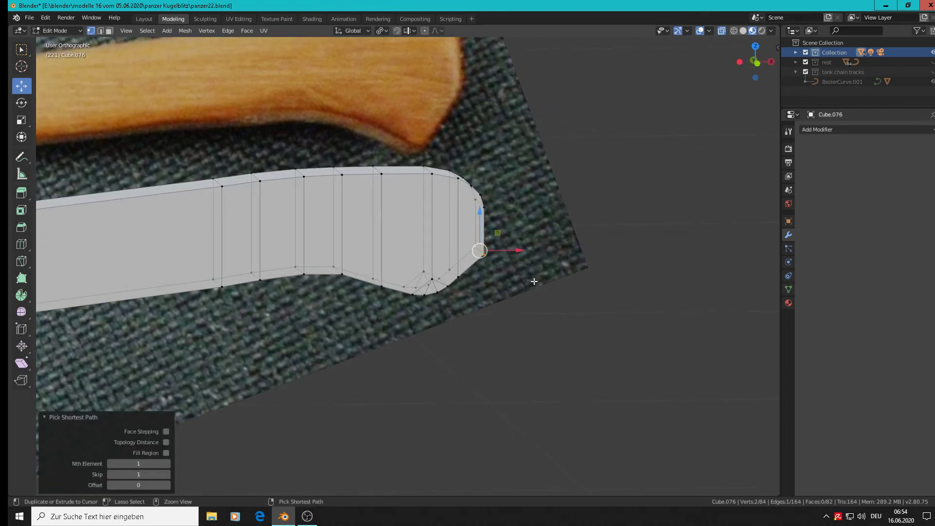
pyautogui.click(535, 301)
pyautogui.press('Tab')
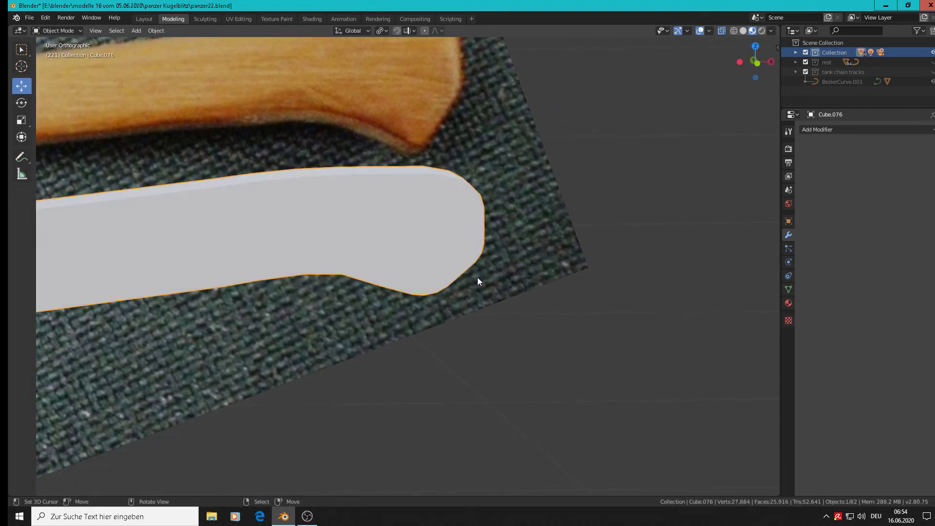
# - Add a Subdivision Surface modifier to the handle
pyautogui.moveTo(477, 277); pyautogui.dragTo(438, 283, button='middle')
pyautogui.scroll(-4, 426, 282)
pyautogui.scroll(2, 442, 263)
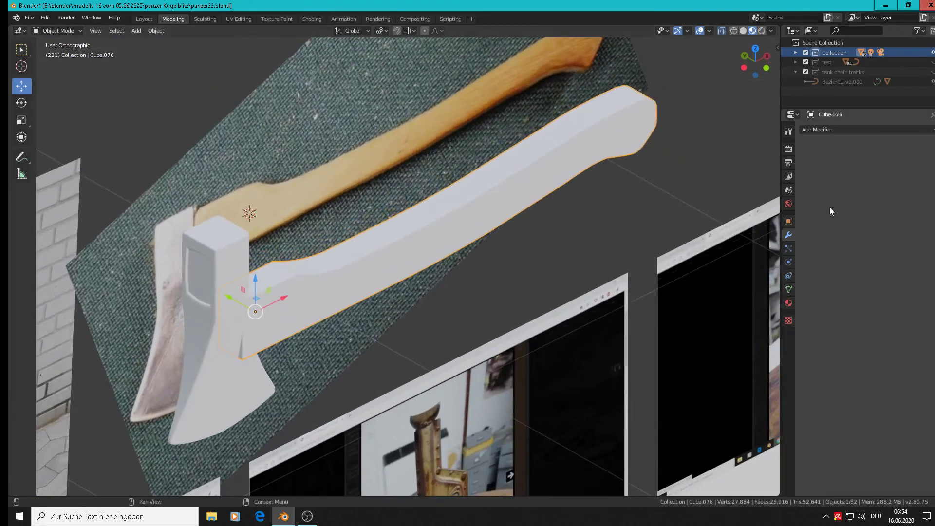
pyautogui.click(814, 130)
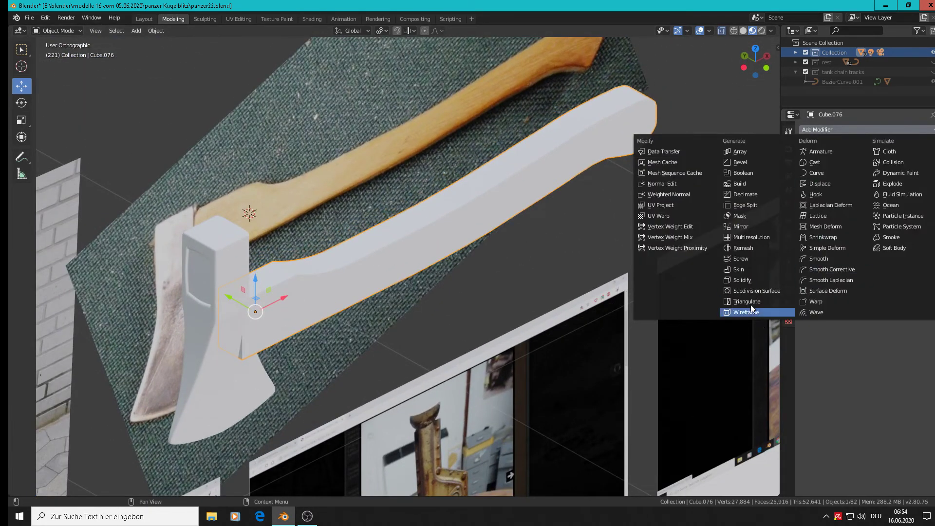
pyautogui.click(758, 291)
# - Move the handle 0.455 m along X, clear of the axe head
pyautogui.moveTo(702, 306); pyautogui.dragTo(435, 275, button='middle')
pyautogui.moveTo(327, 233); pyautogui.dragTo(452, 240)
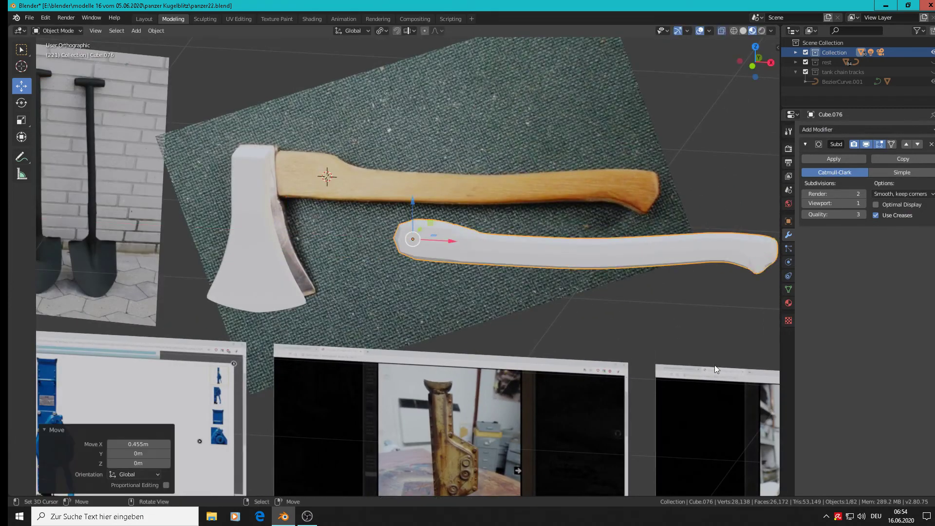
pyautogui.keyDown('shift'); pyautogui.moveTo(504, 337); pyautogui.dragTo(477, 346, button='middle'); pyautogui.keyUp('shift')
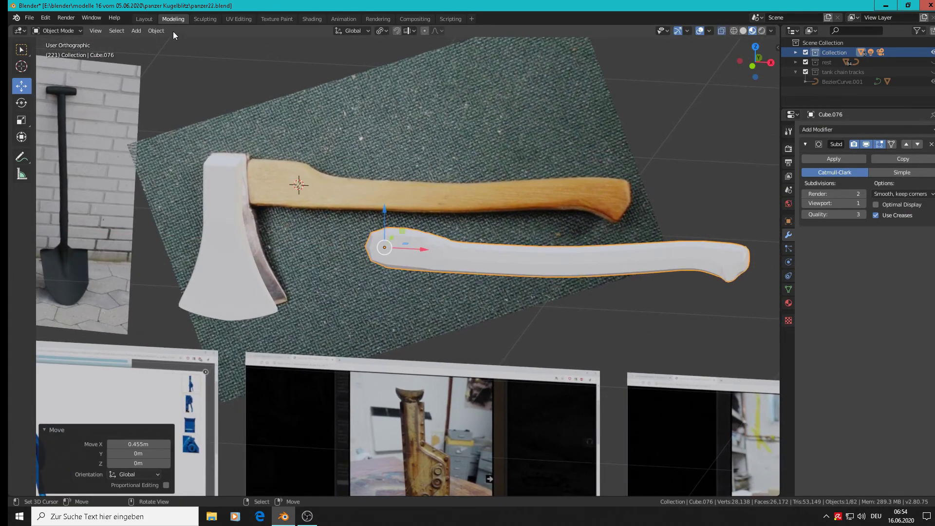
# - Shade the handle smooth and add an edge loop close to its axe-head end with a slide factor of 0.945
pyautogui.click(158, 30)
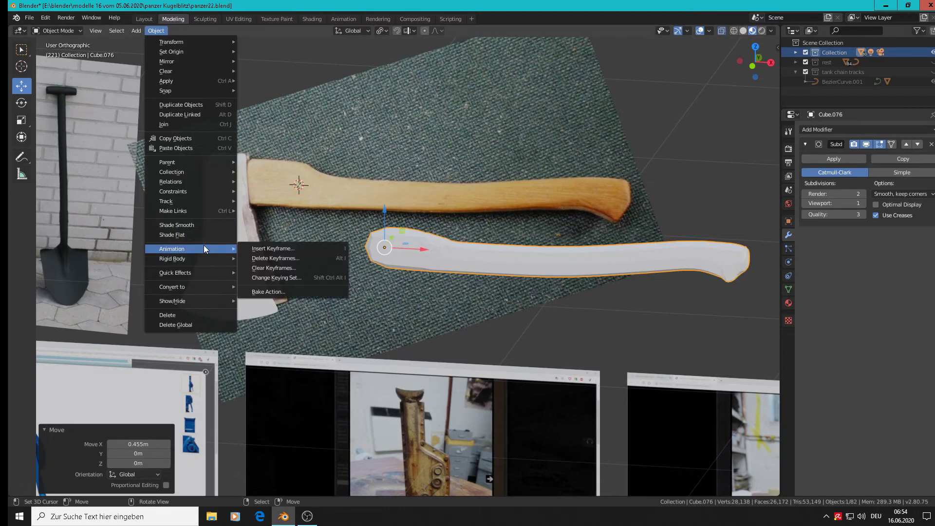
pyautogui.click(192, 224)
pyautogui.scroll(3, 522, 298)
pyautogui.press('Tab')
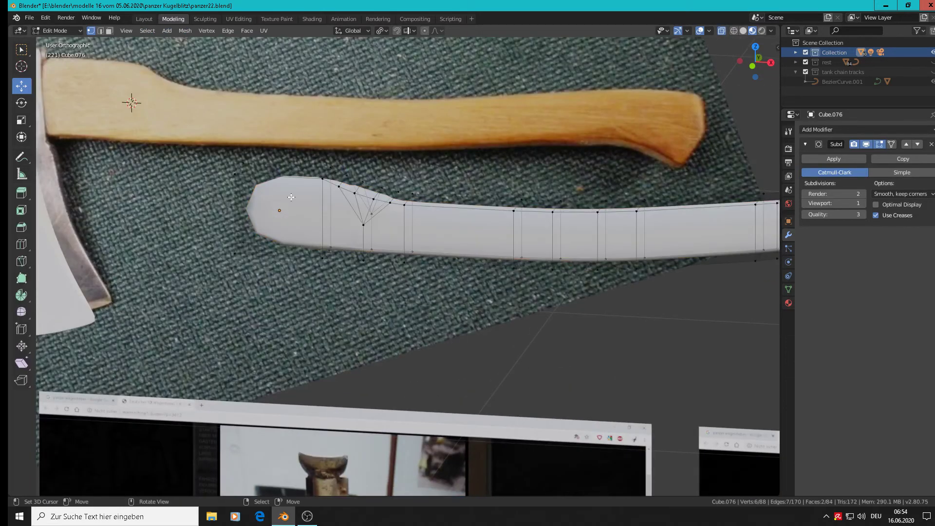
pyautogui.hotkey('ctrl', 'r')
pyautogui.click(286, 189)
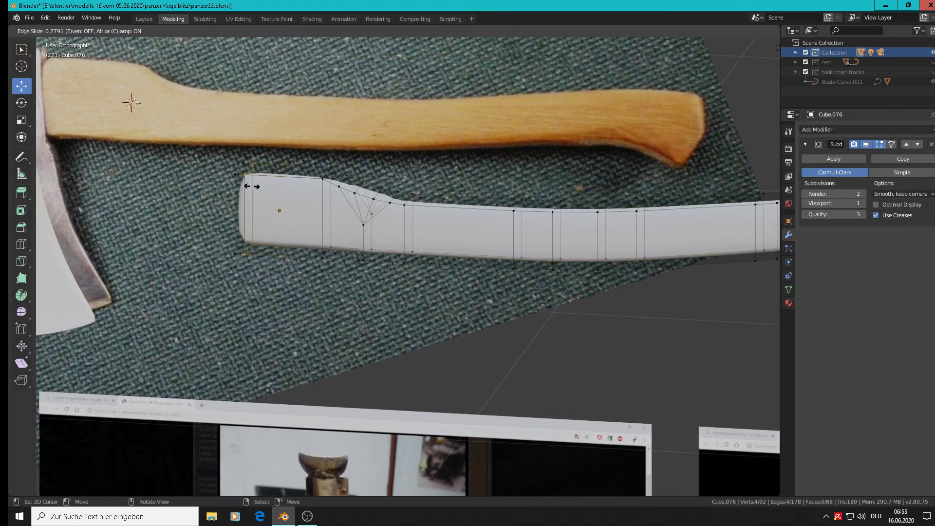
pyautogui.click(249, 191)
pyautogui.moveTo(370, 238); pyautogui.dragTo(479, 338, button='middle')
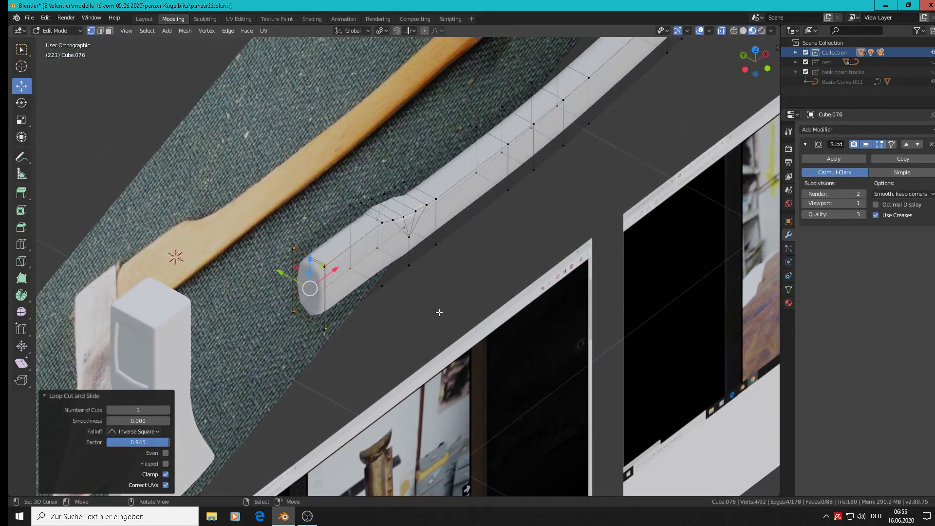
pyautogui.moveTo(439, 313); pyautogui.dragTo(397, 288, button='middle')
pyautogui.scroll(-1, 395, 285)
pyautogui.press('Tab')
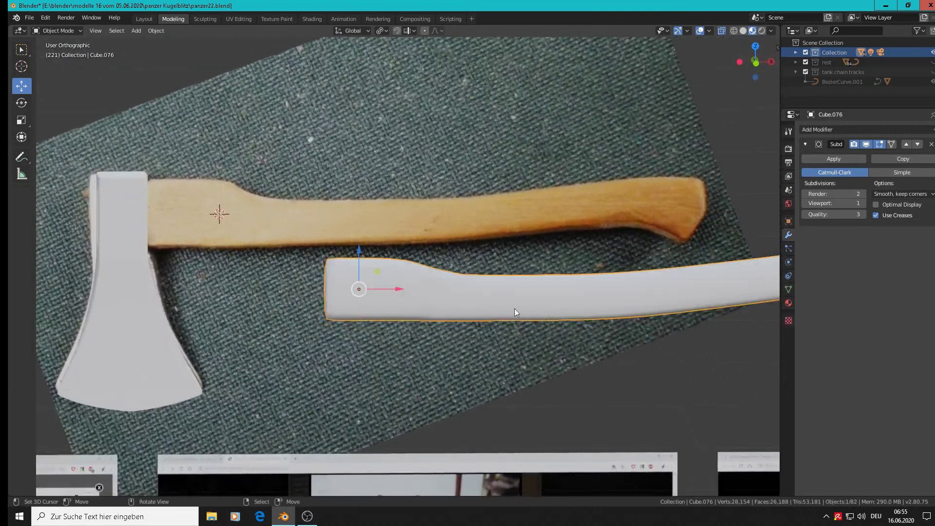
# - Narrow the lowest edge of the handle's grip end to 0.712 along Y with proportional editing, then leave edit mode
pyautogui.scroll(-2, 567, 322)
pyautogui.keyDown('shift'); pyautogui.moveTo(681, 326); pyautogui.dragTo(468, 323, button='middle'); pyautogui.keyUp('shift')
pyautogui.moveTo(539, 322); pyautogui.dragTo(445, 316, button='middle')
pyautogui.scroll(3, 516, 398)
pyautogui.press('Tab')
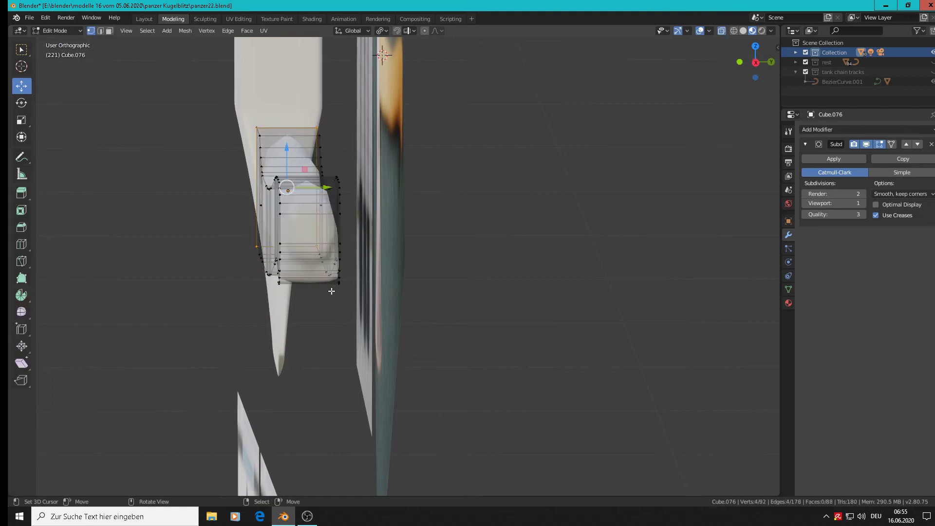
pyautogui.scroll(2, 332, 290)
pyautogui.moveTo(302, 288); pyautogui.dragTo(322, 295, button='middle')
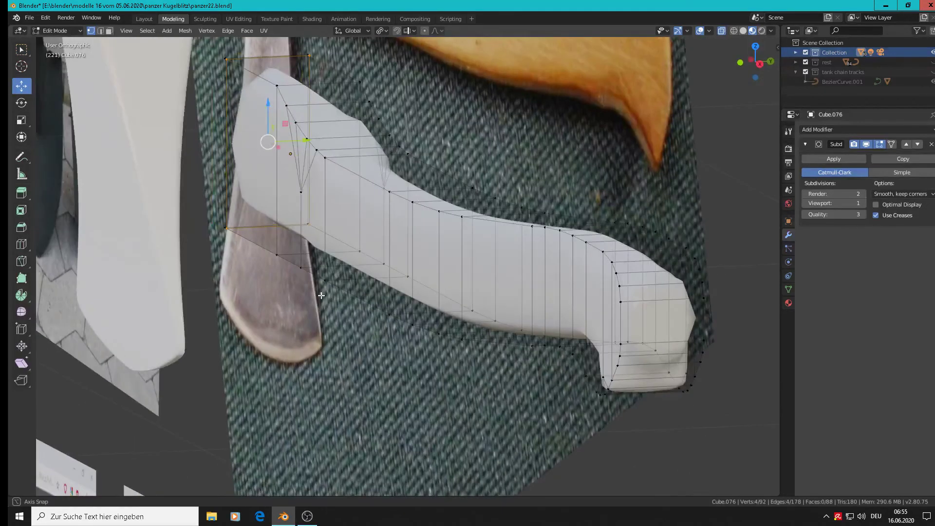
pyautogui.scroll(3, 647, 433)
pyautogui.scroll(1, 653, 411)
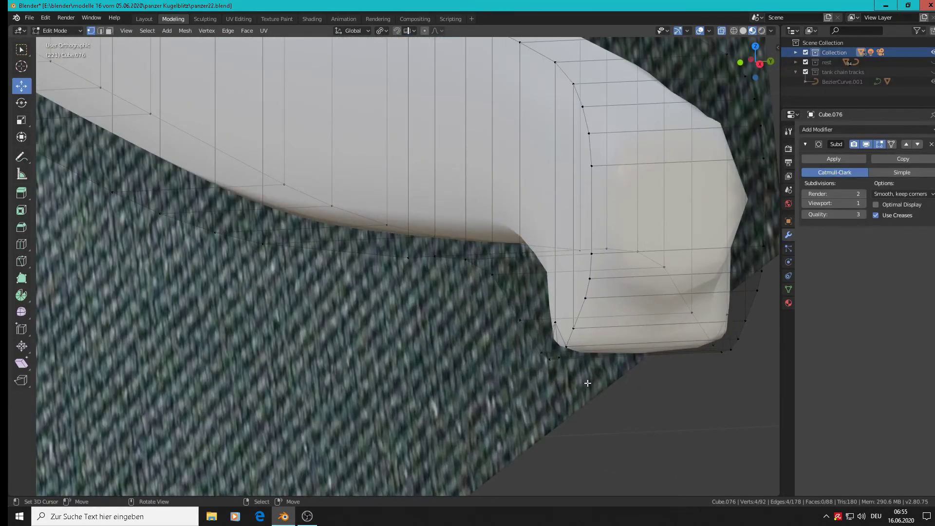
pyautogui.click(549, 359)
pyautogui.keyDown('shift'); pyautogui.click(727, 356); pyautogui.keyUp('shift')
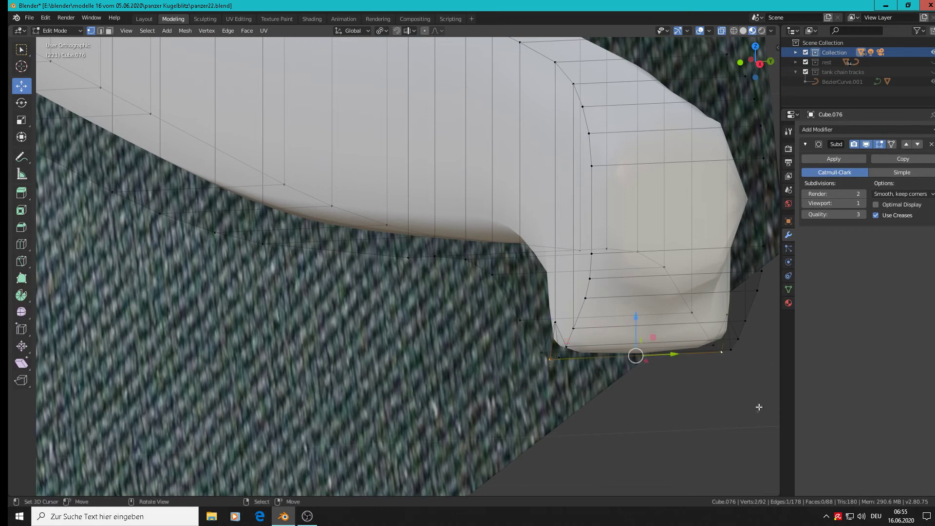
pyautogui.moveTo(726, 356); pyautogui.dragTo(613, 381, button='middle')
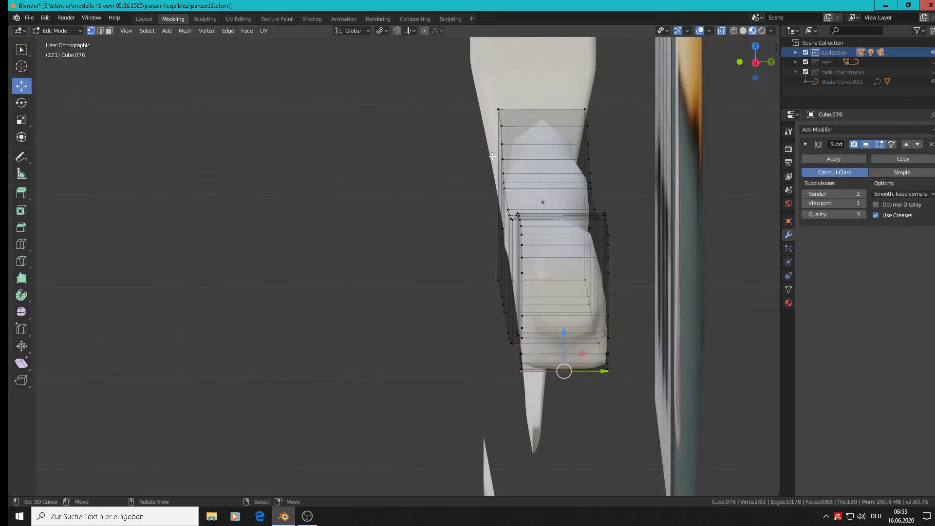
pyautogui.click(423, 30)
pyautogui.press('s')
pyautogui.press('y')
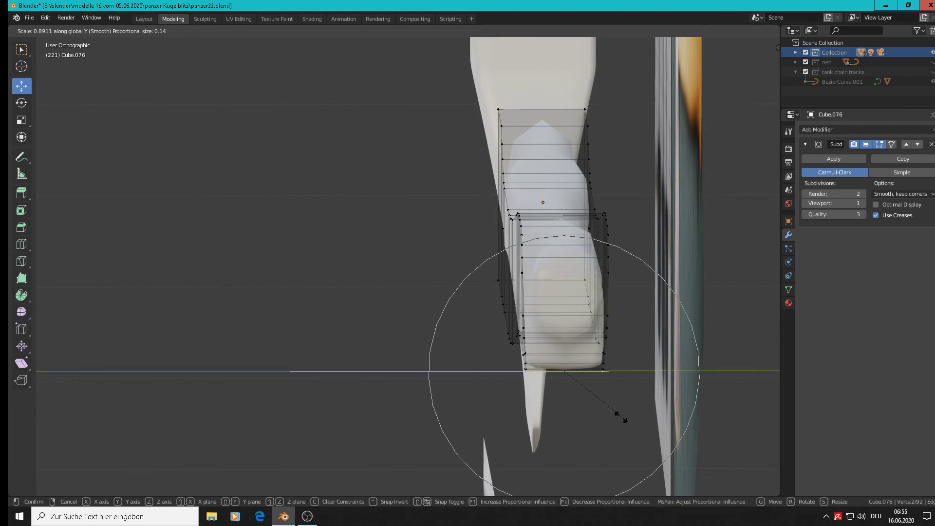
pyautogui.click(608, 410)
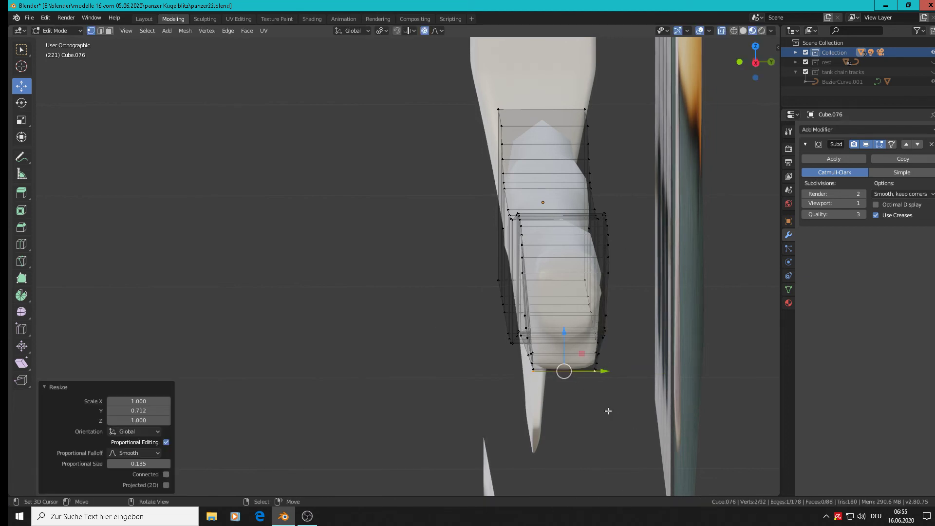
pyautogui.press('Tab')
# - Cut one centred edge loop lengthwise around the whole handle, running through the middle of the grip end
pyautogui.moveTo(611, 414); pyautogui.dragTo(679, 428, button='middle')
pyautogui.scroll(-2, 574, 339)
pyautogui.keyDown('shift'); pyautogui.moveTo(543, 322); pyautogui.dragTo(321, 263, button='middle'); pyautogui.keyUp('shift')
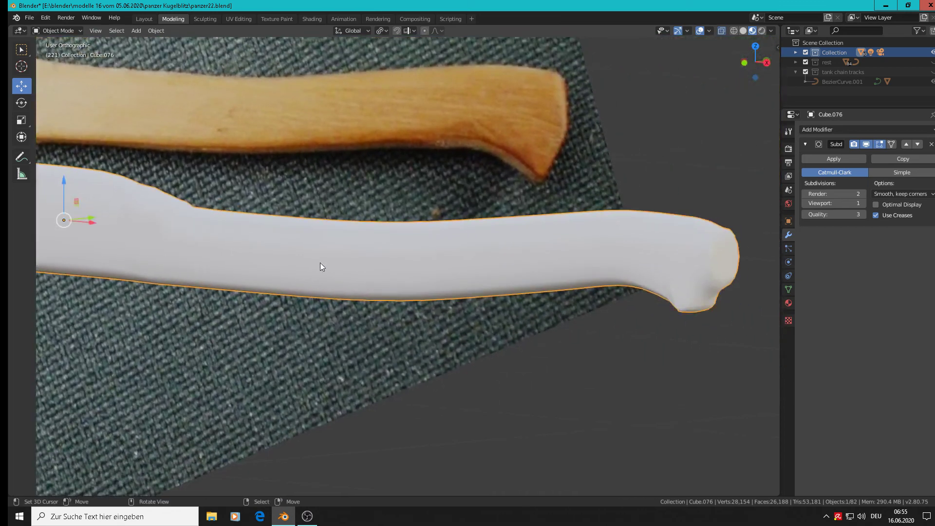
pyautogui.scroll(2, 615, 291)
pyautogui.keyDown('shift'); pyautogui.moveTo(614, 291); pyautogui.dragTo(346, 306, button='middle'); pyautogui.keyUp('shift')
pyautogui.scroll(2, 455, 278)
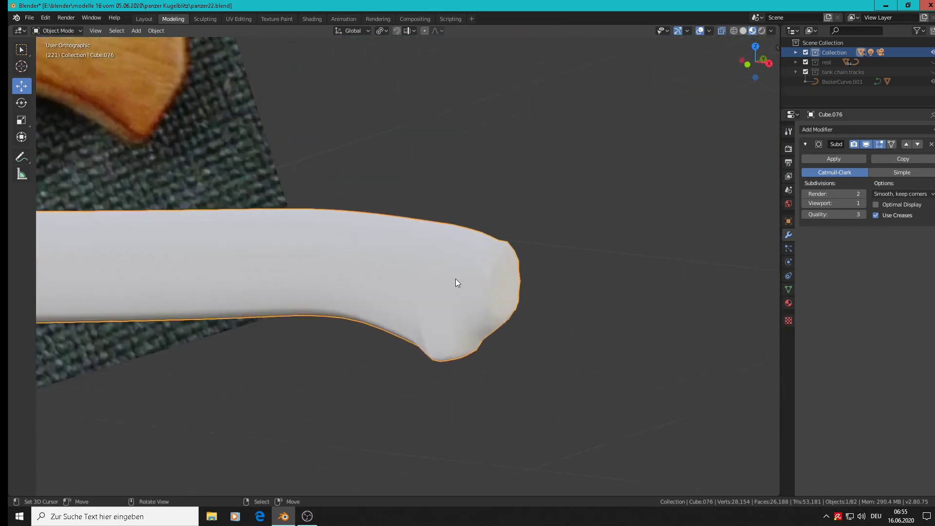
pyautogui.press('Tab')
pyautogui.moveTo(500, 265); pyautogui.dragTo(500, 386, button='middle')
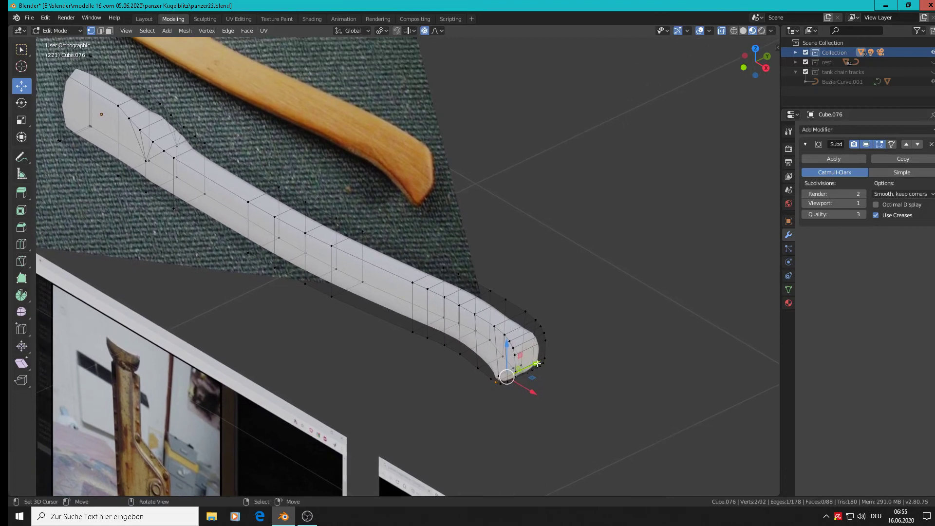
pyautogui.hotkey('ctrl', 'r')
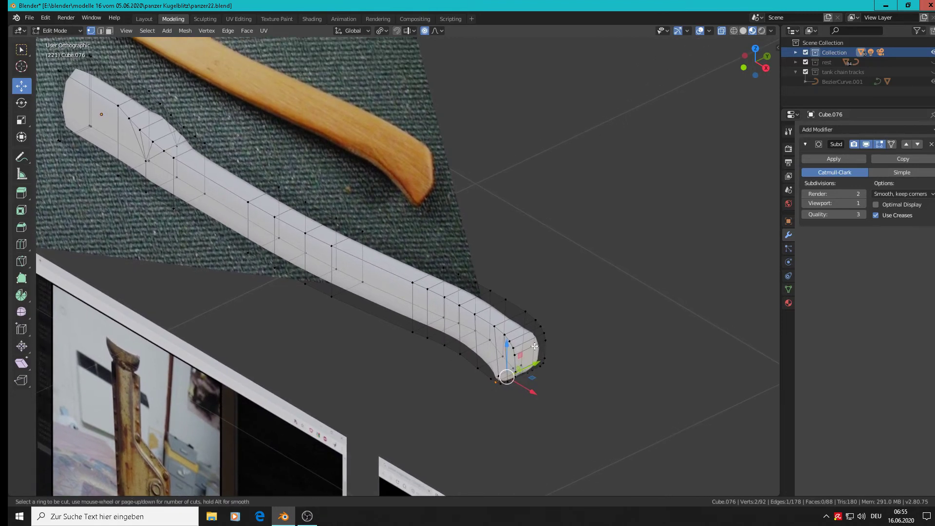
pyautogui.click(527, 333)
pyautogui.click(527, 334)
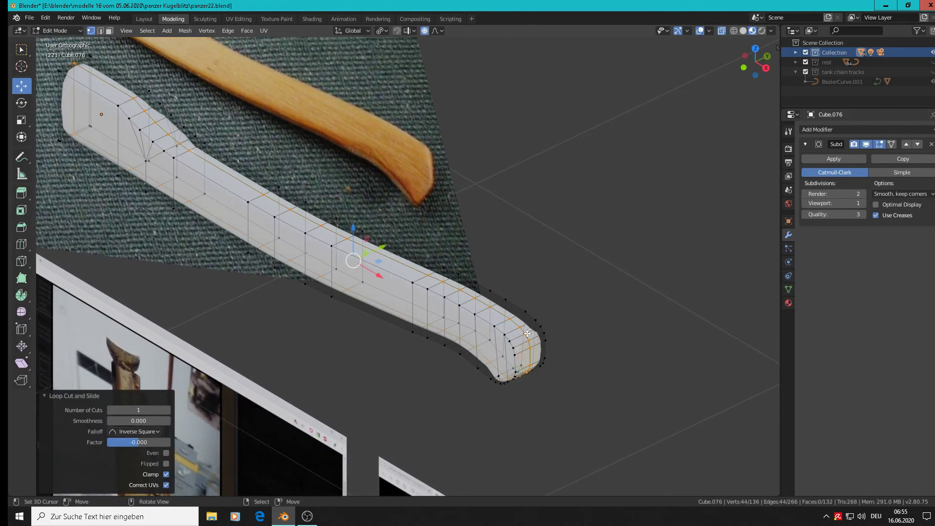
# - Select only the four corner vertices of the two outer vertical edges on the grip's end face
pyautogui.press('Tab')
pyautogui.scroll(1, 539, 372)
pyautogui.moveTo(539, 373); pyautogui.dragTo(472, 367, button='middle')
pyautogui.press('Tab')
pyautogui.scroll(2, 475, 342)
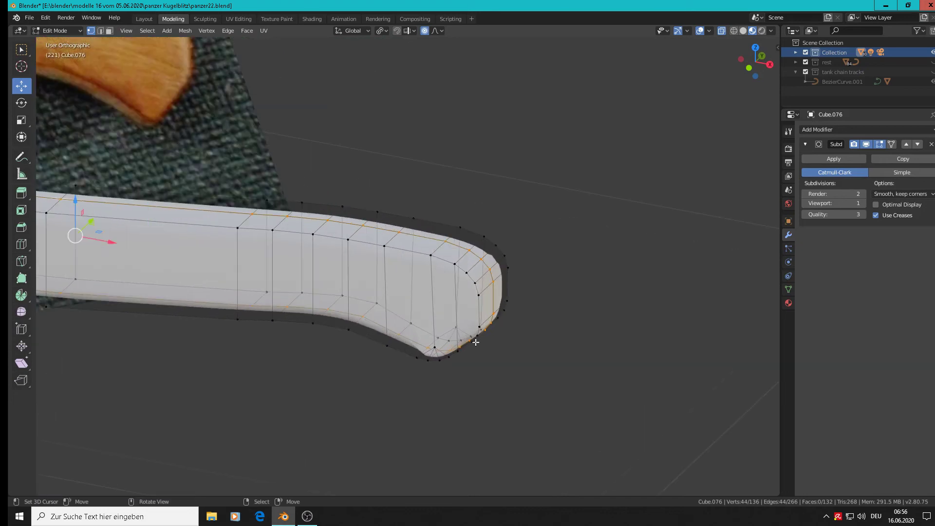
pyautogui.click(479, 293)
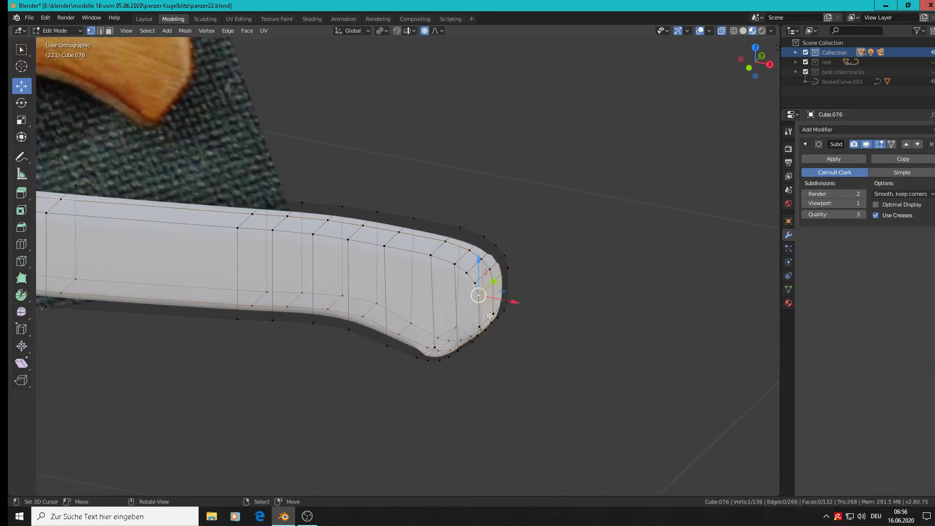
pyautogui.keyDown('shift'); pyautogui.rightClick(510, 269); pyautogui.keyUp('shift')
pyautogui.keyDown('shift'); pyautogui.rightClick(499, 246); pyautogui.keyUp('shift')
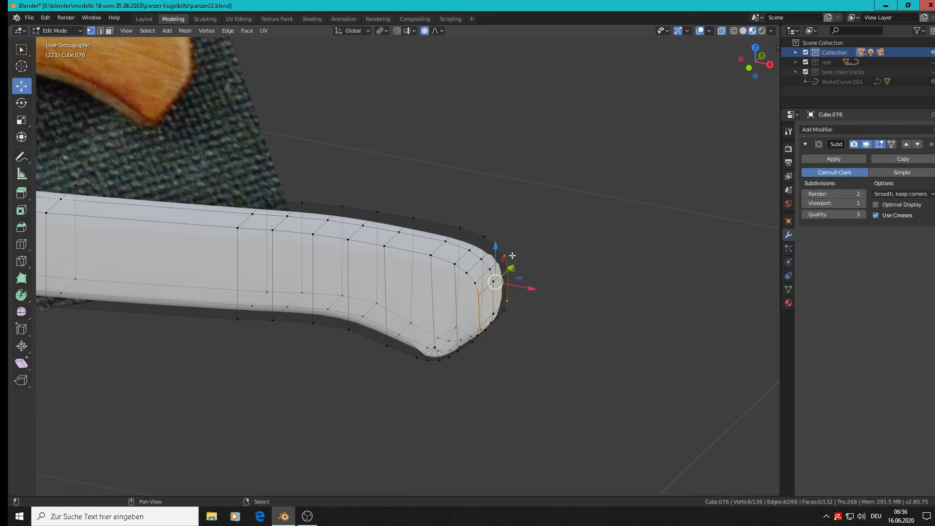
pyautogui.press('w')
pyautogui.press('Escape')
pyautogui.press('c')
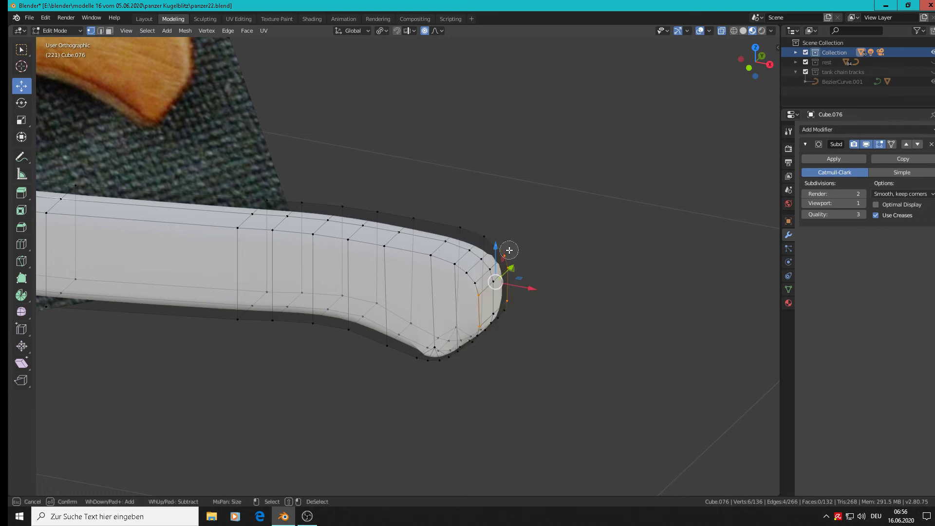
pyautogui.rightClick(509, 250)
pyautogui.press('c')
pyautogui.middleClick(508, 255)
pyautogui.rightClick(508, 254)
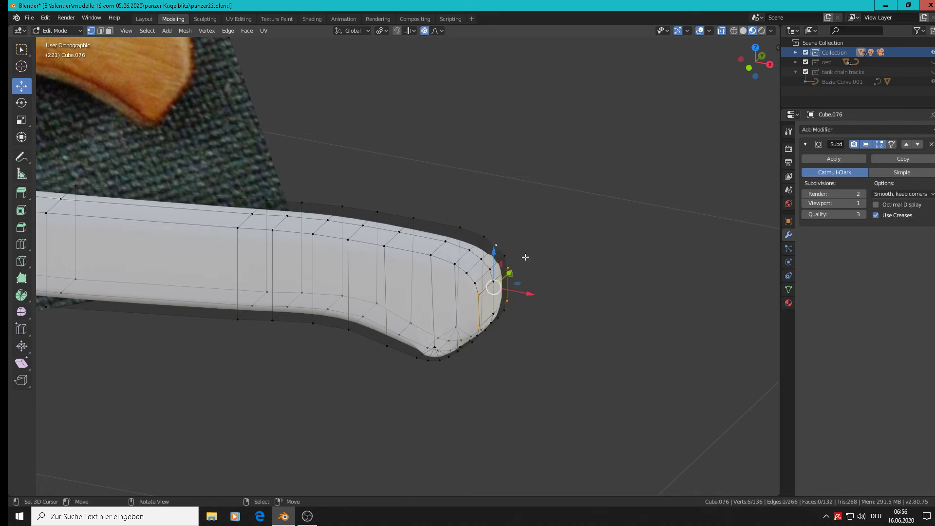
pyautogui.press('c')
pyautogui.rightClick(522, 259)
pyautogui.moveTo(553, 334); pyautogui.dragTo(514, 336, button='middle')
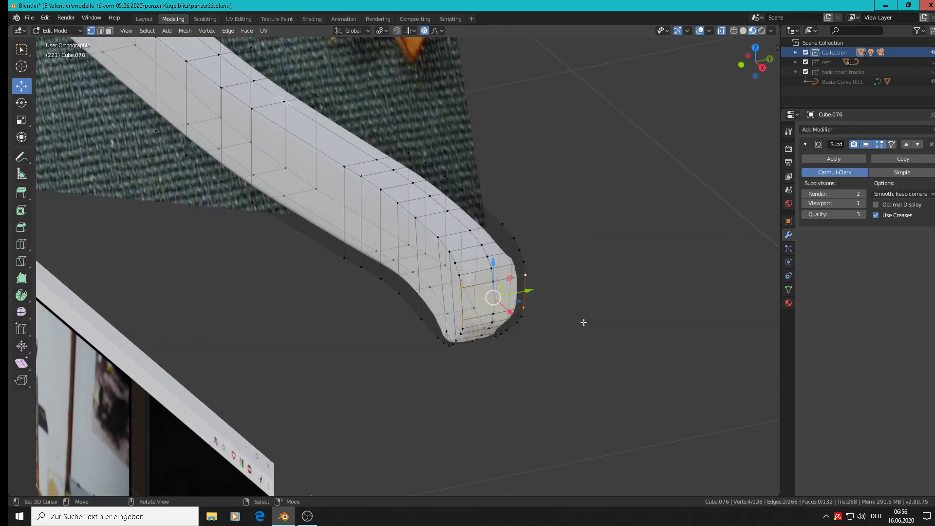
pyautogui.press('s')
pyautogui.press('y')
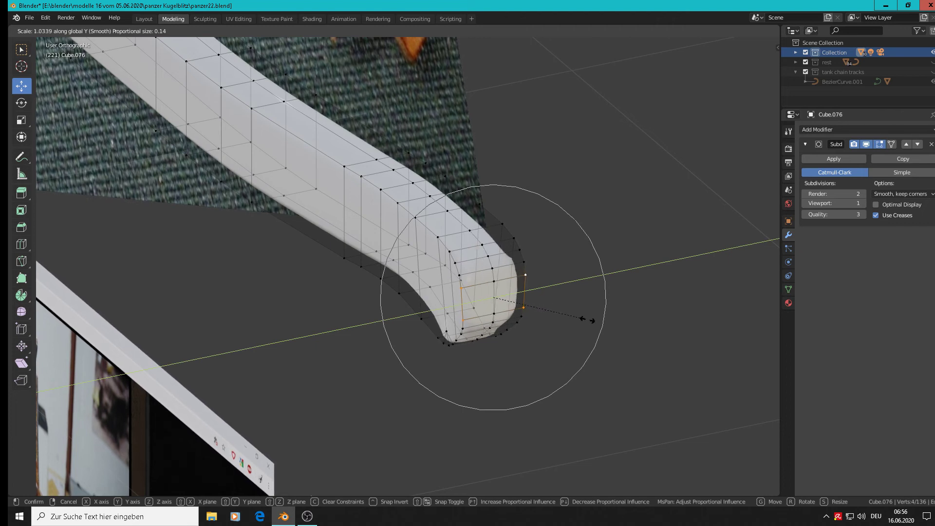
pyautogui.scroll(-2, 586, 319)
pyautogui.scroll(-4, 582, 320)
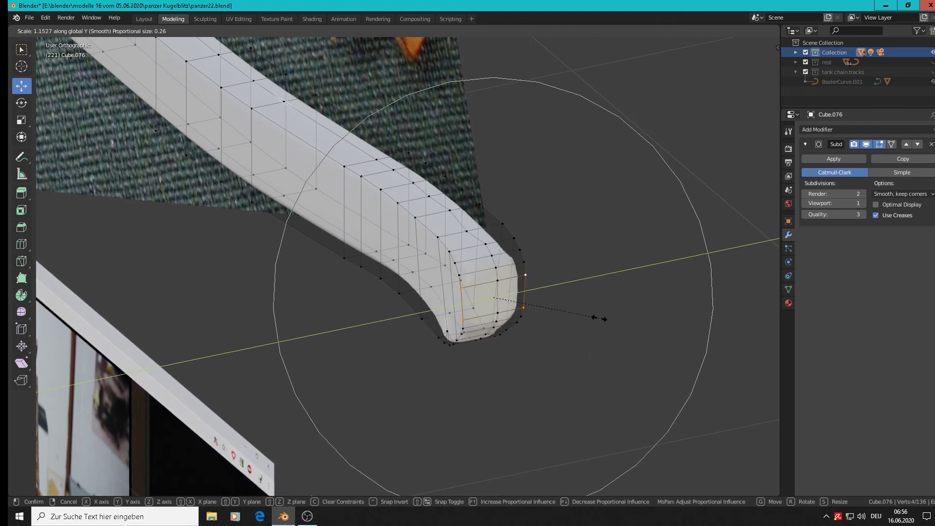
pyautogui.click(578, 306)
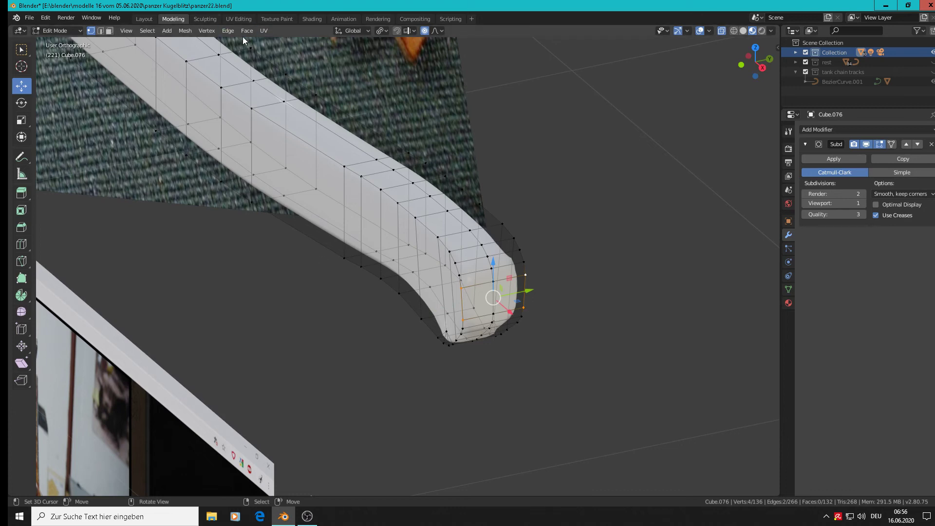
# - Apply the handle's rotation and scale in object mode, then return to editing its mesh
pyautogui.press('Tab')
pyautogui.click(156, 30)
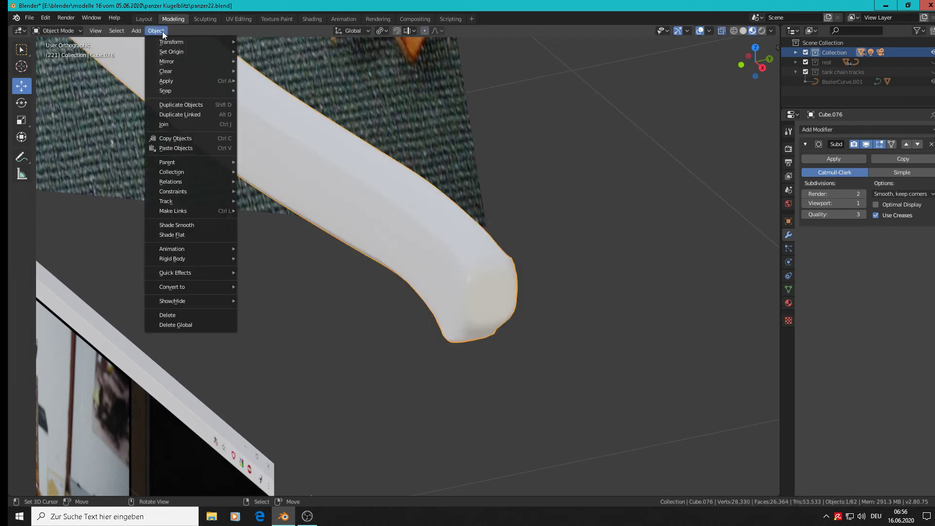
pyautogui.moveTo(181, 81)
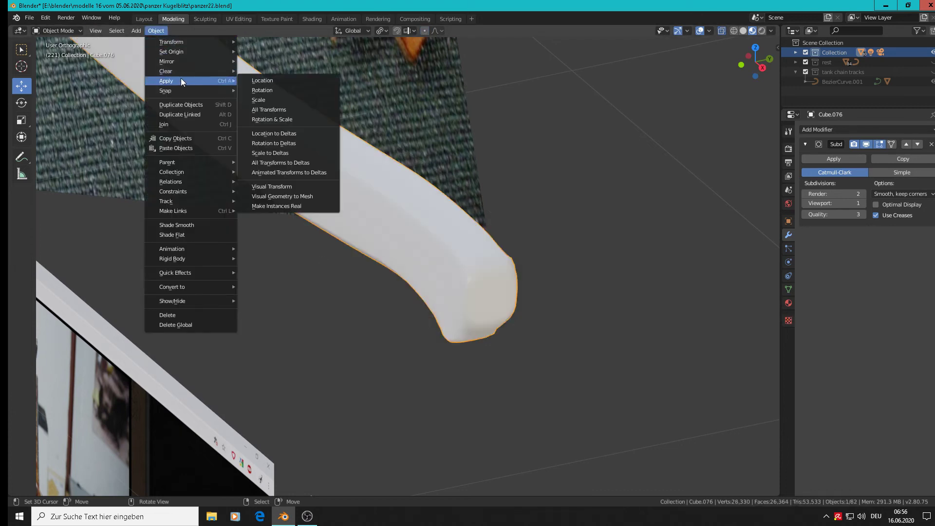
pyautogui.click(323, 121)
pyautogui.press('Tab')
pyautogui.press('s')
pyautogui.press('y')
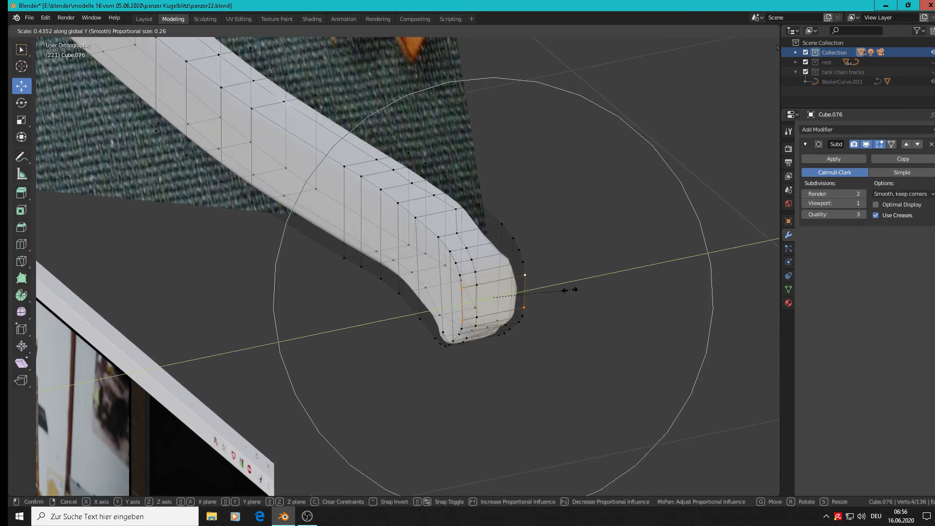
pyautogui.click(608, 301)
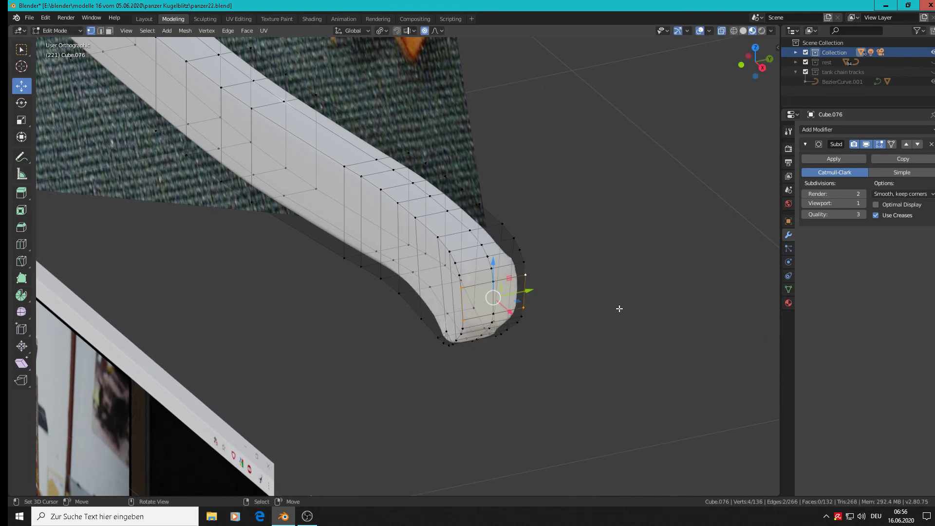
pyautogui.press('s')
pyautogui.press('y')
pyautogui.press('y')
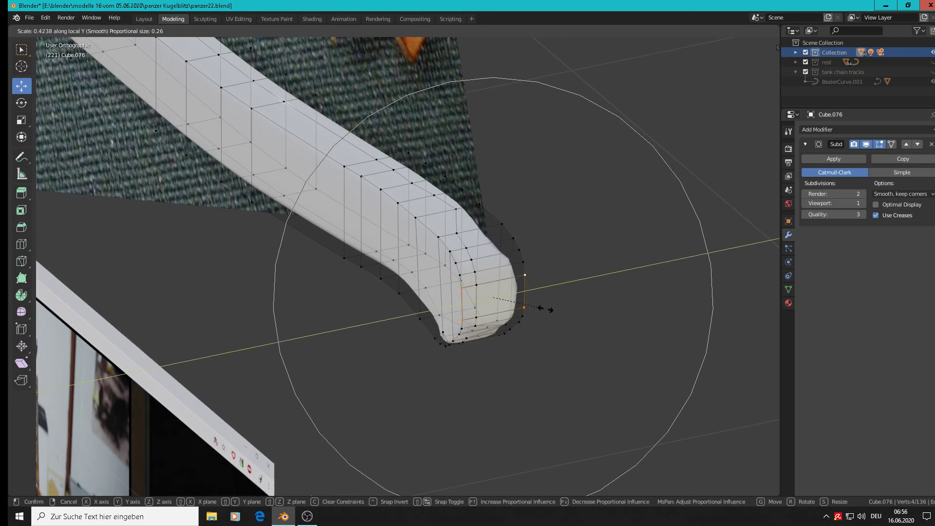
pyautogui.click(513, 304)
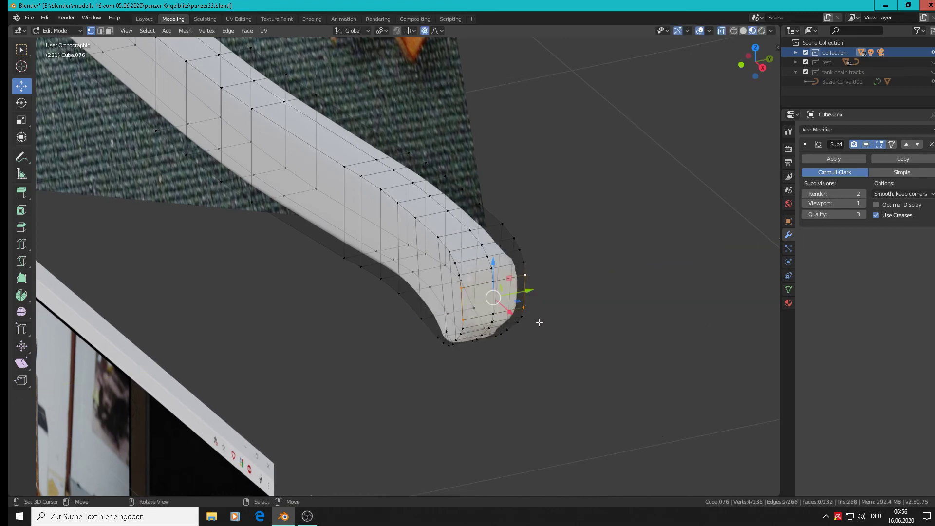
# - Add the two middle vertices to the grip end's face selection and scale it to about 0.715 along Y with proportional editing
pyautogui.keyDown('shift'); pyautogui.rightClick(493, 312); pyautogui.keyUp('shift')
pyautogui.keyDown('shift'); pyautogui.rightClick(494, 282); pyautogui.keyUp('shift')
pyautogui.press('s')
pyautogui.press('y')
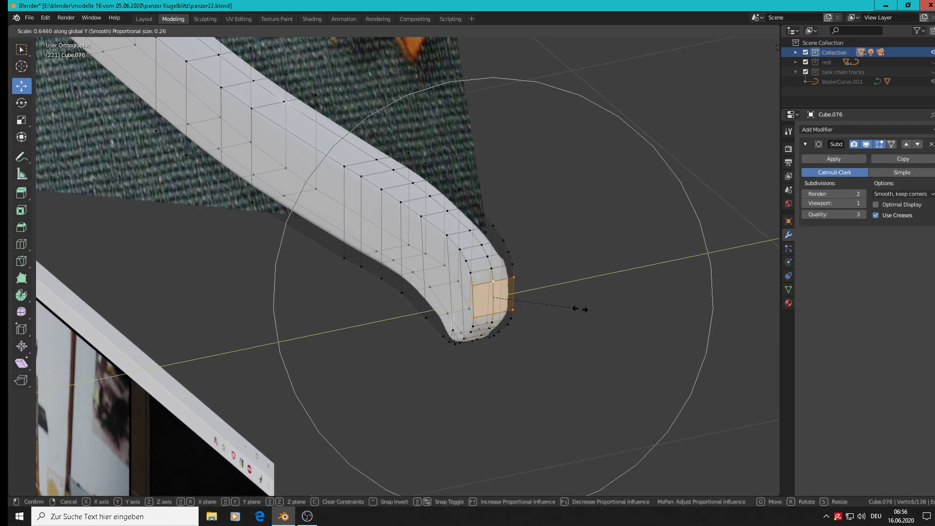
pyautogui.scroll(6, 582, 309)
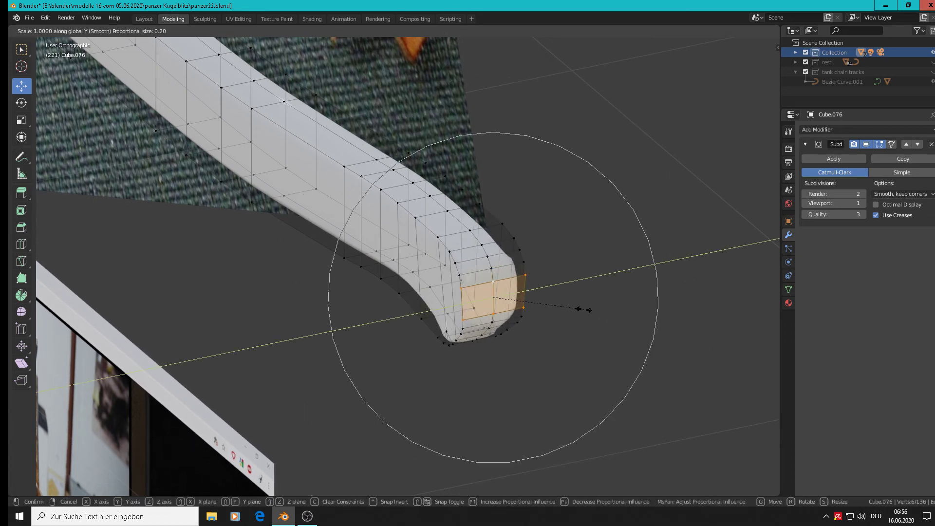
pyautogui.scroll(-3, 578, 307)
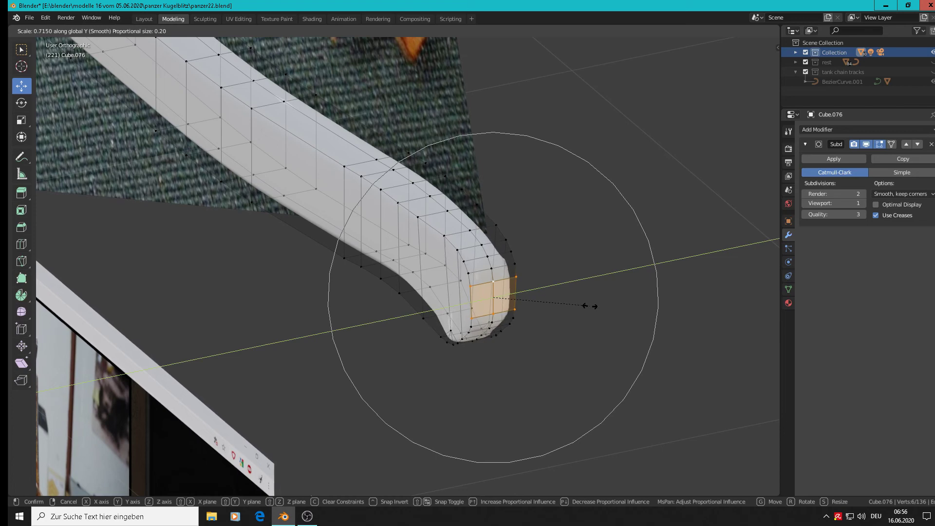
pyautogui.click(588, 307)
pyautogui.press('Tab')
pyautogui.moveTo(554, 317); pyautogui.dragTo(446, 341, button='middle')
pyautogui.scroll(-2, 614, 321)
pyautogui.scroll(4, 478, 310)
pyautogui.press('Tab')
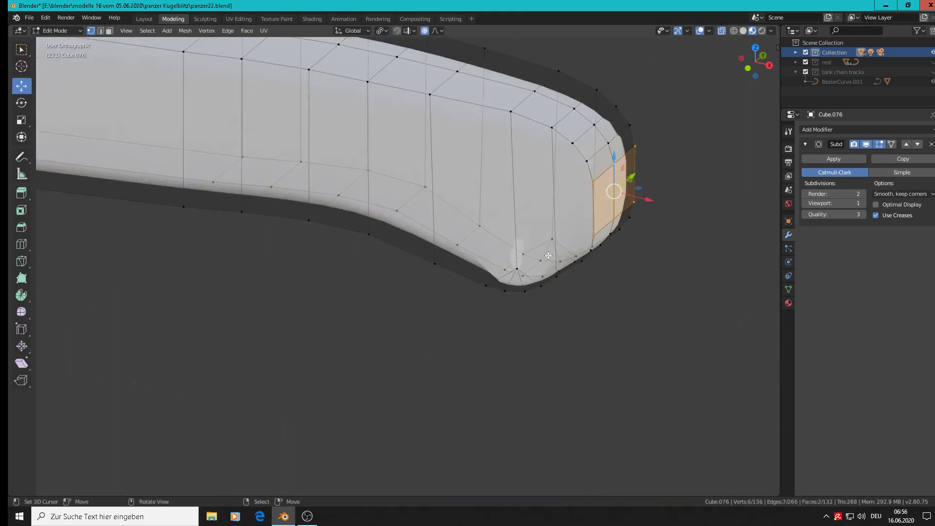
# - Try to move a single vertex on the grip end's underside along Y with proportional editing, and undo it
pyautogui.moveTo(547, 254); pyautogui.dragTo(587, 320, button='middle')
pyautogui.click(592, 328)
pyautogui.moveTo(565, 304); pyautogui.dragTo(418, 101)
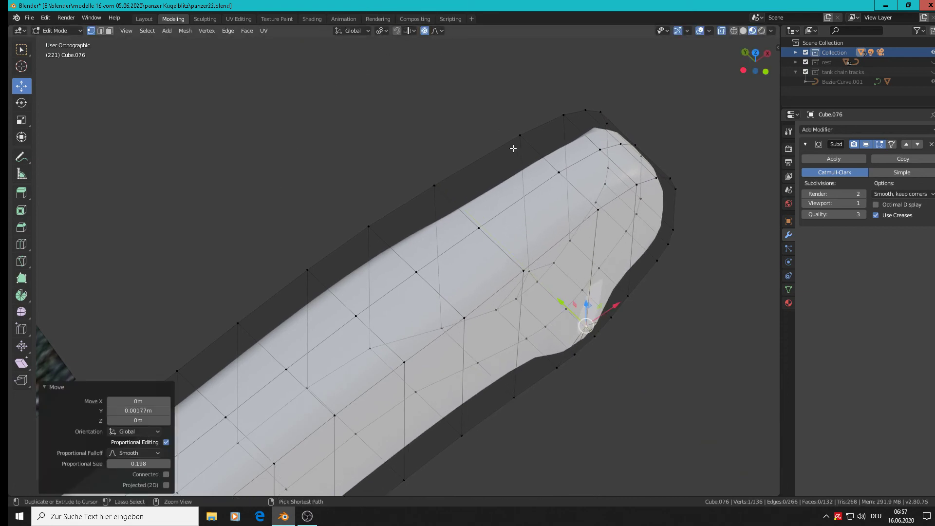
pyautogui.hotkey('ctrl', 'z')
pyautogui.hotkey('ctrl', 'z')
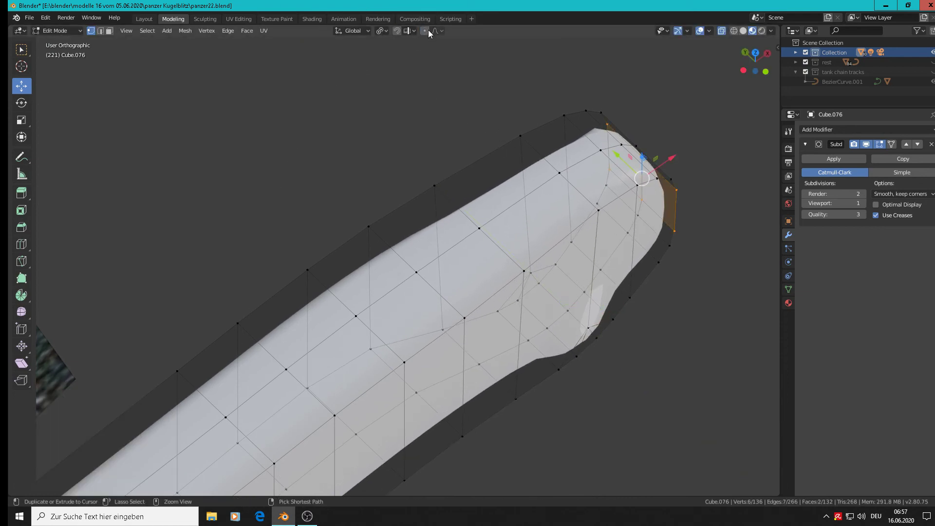
# - Try to move one vertex on the grip end's lower edge along Y without proportional editing, and undo it
pyautogui.click(608, 336)
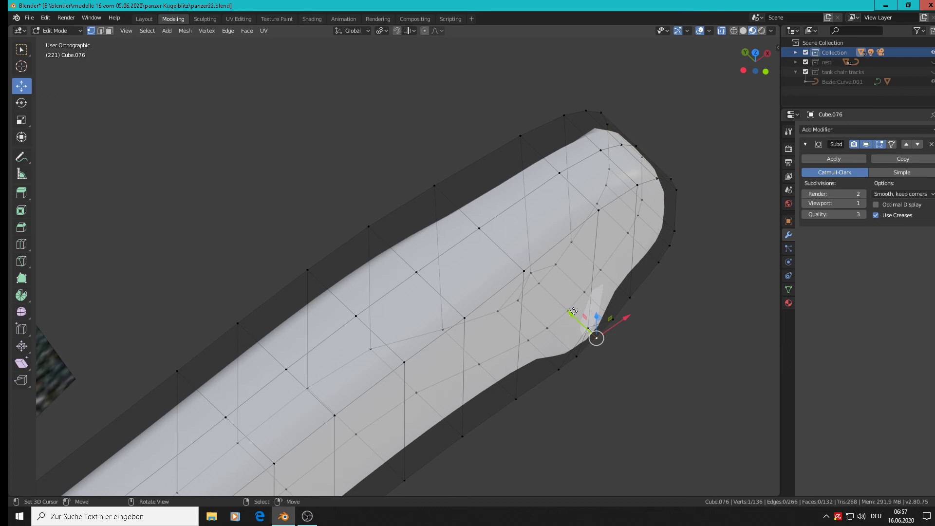
pyautogui.moveTo(573, 311); pyautogui.dragTo(586, 314)
pyautogui.press('g')
pyautogui.press('y')
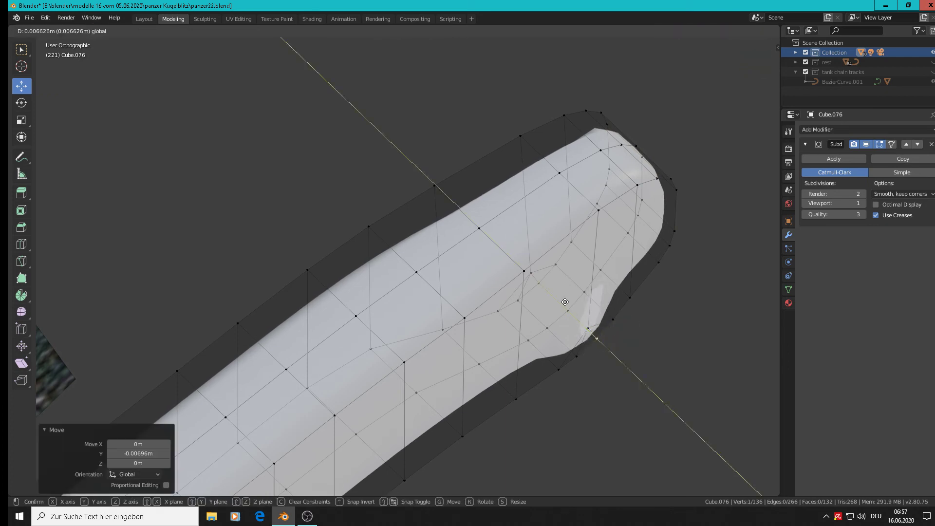
pyautogui.click(567, 297)
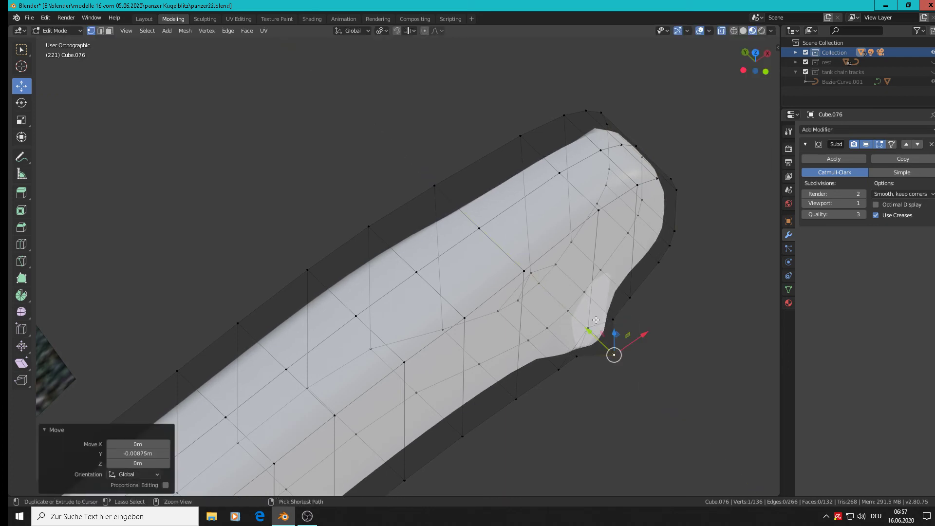
pyautogui.hotkey('ctrl', 'z')
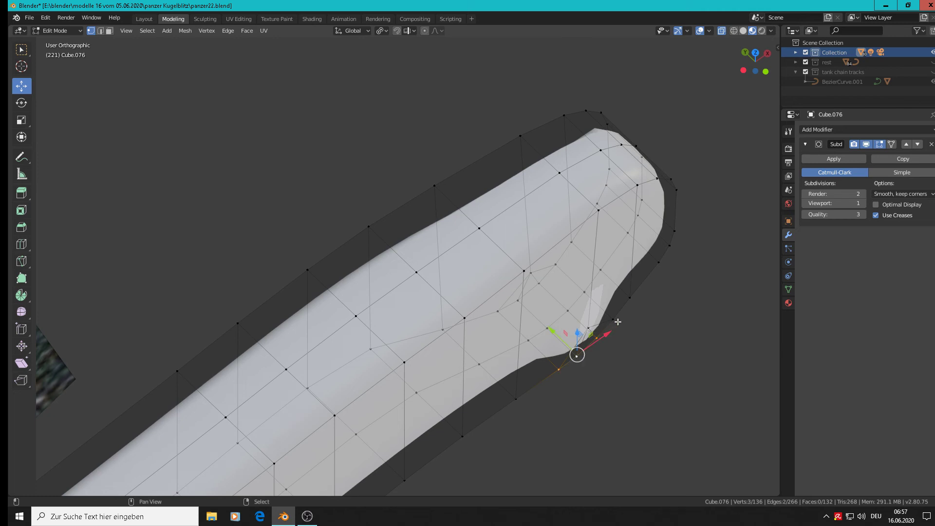
# - Shift five vertices on the grip end's underside 0.00132 m along Y without proportional editing, then return to object mode
pyautogui.moveTo(579, 333)
pyautogui.mouseDown()
pyautogui.moveTo(539, 304)
pyautogui.moveTo(555, 313)
pyautogui.mouseUp()
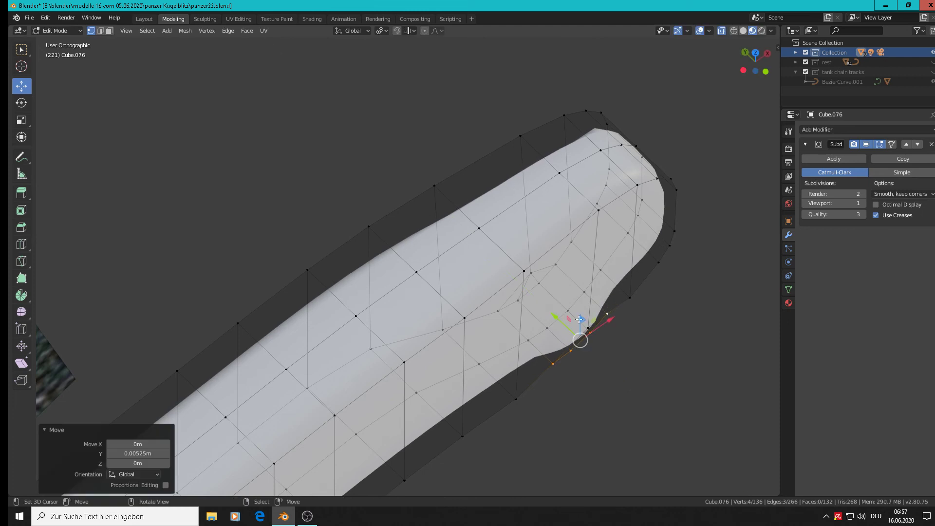
pyautogui.hotkey('ctrl', 'z')
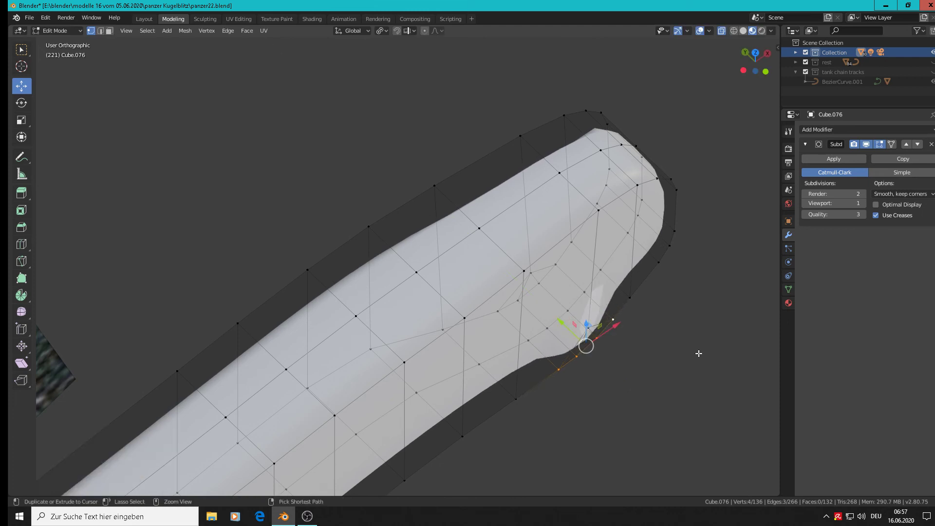
pyautogui.keyDown('shift'); pyautogui.click(586, 324); pyautogui.keyUp('shift')
pyautogui.moveTo(565, 317)
pyautogui.mouseDown()
pyautogui.moveTo(546, 301)
pyautogui.moveTo(568, 321)
pyautogui.mouseUp()
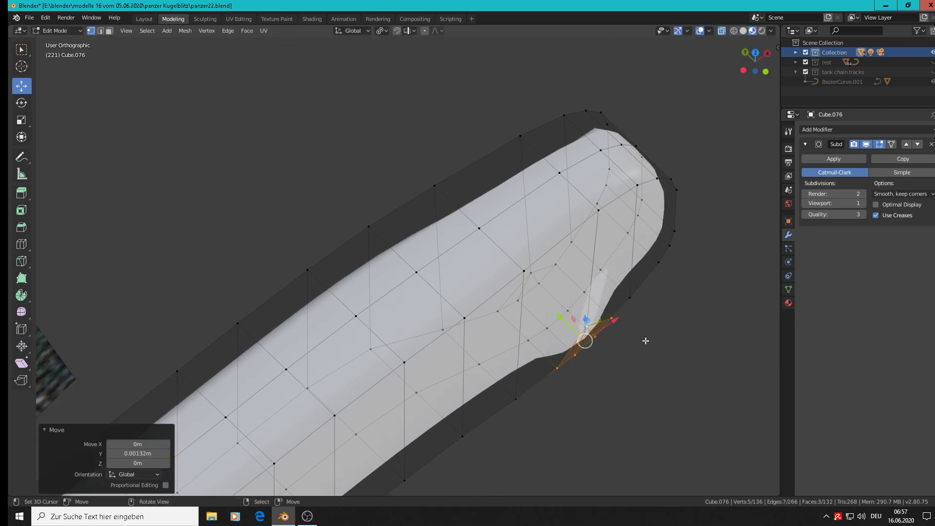
pyautogui.moveTo(646, 353); pyautogui.dragTo(603, 323, button='middle')
pyautogui.press('Tab')
pyautogui.press('Tab')
pyautogui.press('Tab')
# - Move the handle over the wooden handle in the axe photo, against the modelled axe head
pyautogui.scroll(-5, 629, 320)
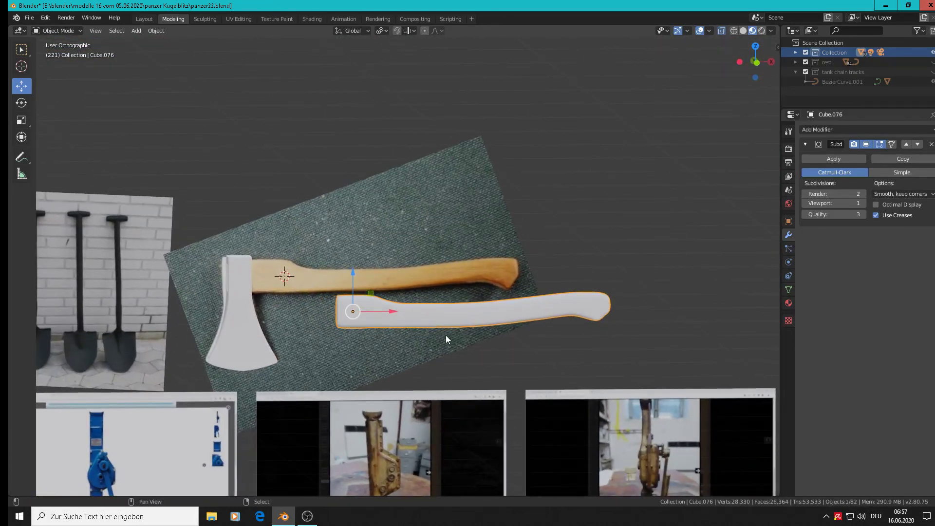
pyautogui.keyDown('shift'); pyautogui.moveTo(445, 335); pyautogui.dragTo(560, 332, button='middle'); pyautogui.keyUp('shift')
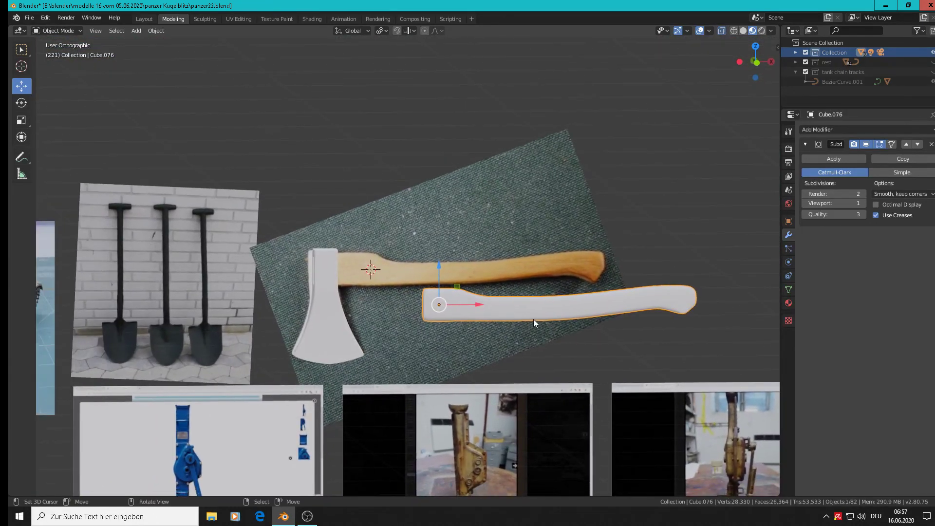
pyautogui.press('g')
pyautogui.click(442, 280)
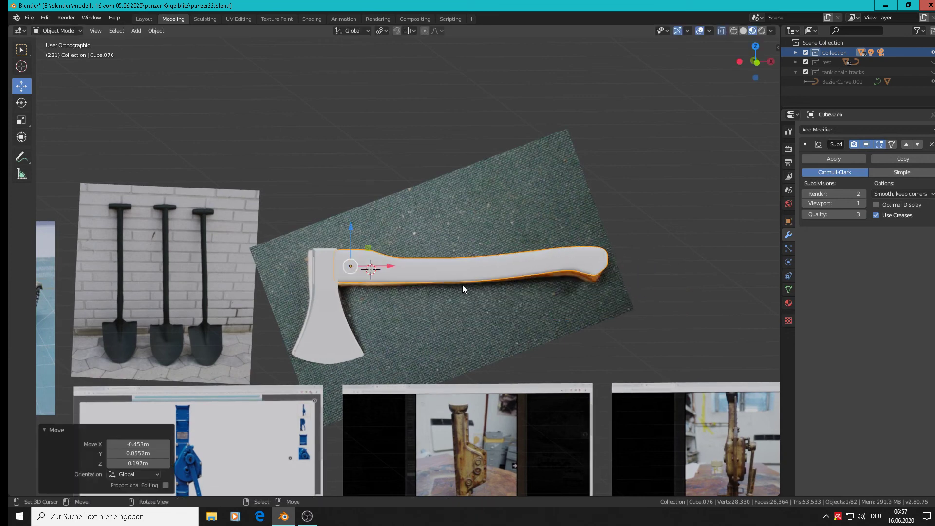
# - Shift the handle -0.0581 m along Y to line it up with the thickness of the axe head
pyautogui.press('KP_1')
pyautogui.scroll(2, 425, 274)
pyautogui.moveTo(334, 261); pyautogui.dragTo(323, 331, button='middle')
pyautogui.moveTo(370, 150); pyautogui.dragTo(433, 155, button='middle')
pyautogui.moveTo(433, 155); pyautogui.dragTo(423, 185)
pyautogui.moveTo(423, 185); pyautogui.dragTo(509, 116, button='middle')
# - Slide the handle -0.0111 m along X into the axe head, lower it slightly along Z, and deselect everything
pyautogui.keyDown('shift'); pyautogui.moveTo(299, 338); pyautogui.dragTo(575, 96, button='middle'); pyautogui.keyUp('shift')
pyautogui.scroll(1, 593, 119)
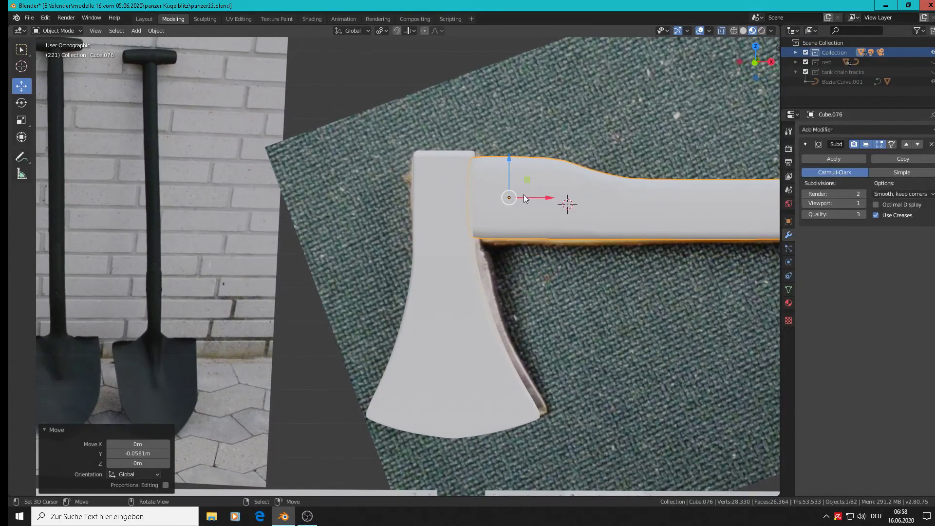
pyautogui.moveTo(552, 203); pyautogui.dragTo(532, 197)
pyautogui.moveTo(533, 198); pyautogui.dragTo(468, 215, button='middle')
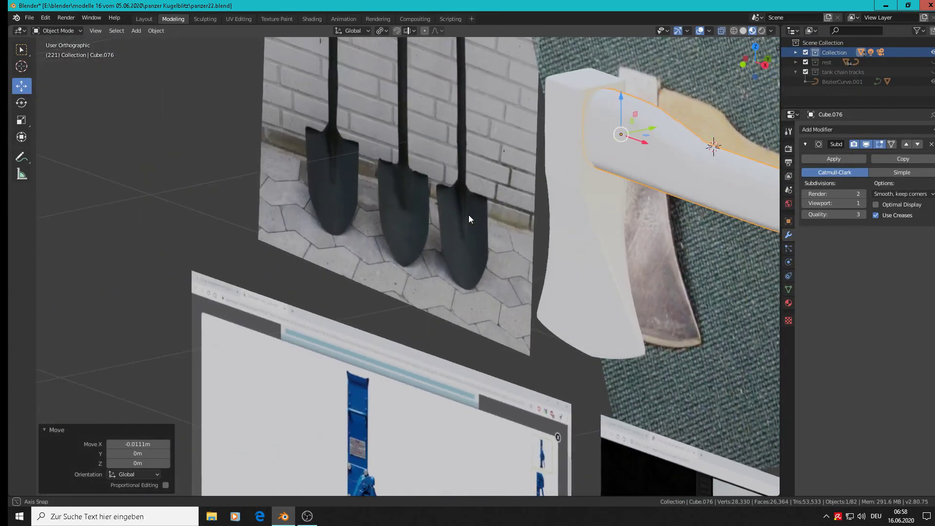
pyautogui.press('Tab')
pyautogui.press('Tab')
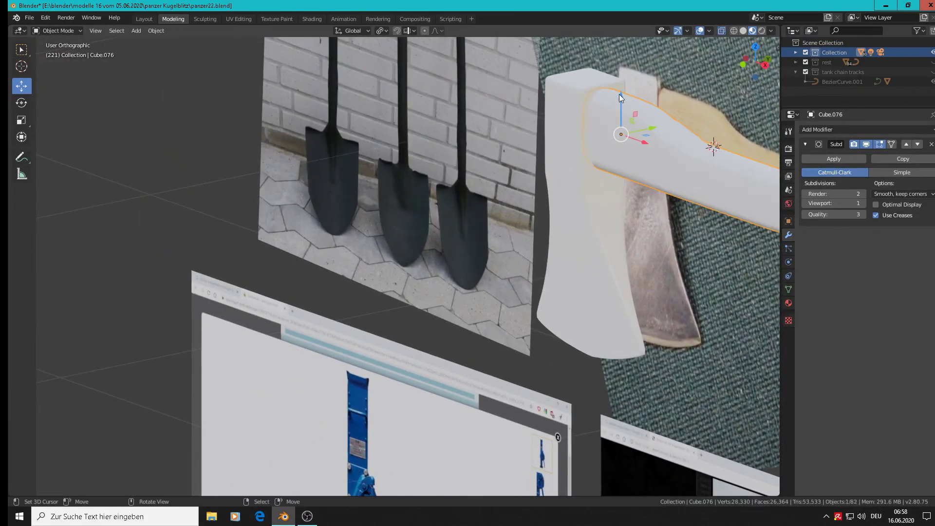
pyautogui.moveTo(620, 94); pyautogui.dragTo(619, 105)
pyautogui.press('Tab')
pyautogui.press('Tab')
pyautogui.hotkey('alt', 'a')
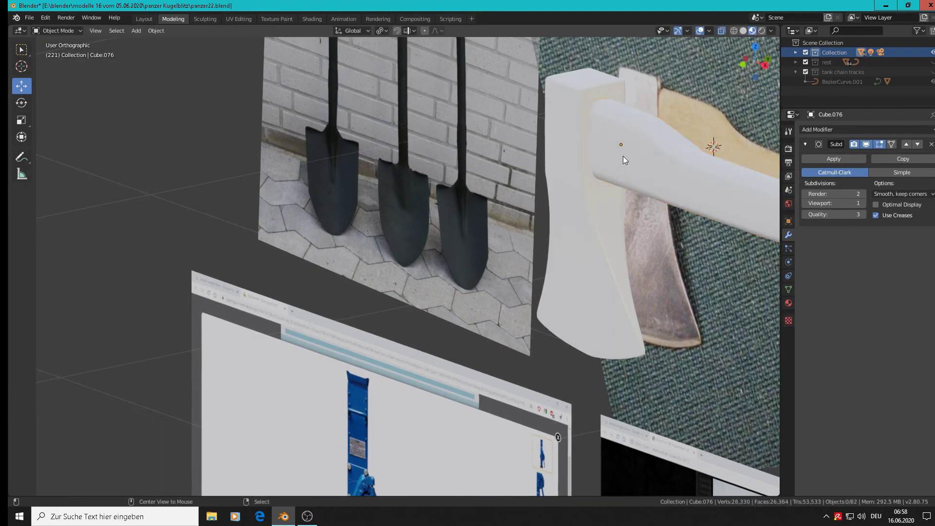
# - Try to join the objects with only the axe head selected
pyautogui.scroll(-3, 623, 155)
pyautogui.keyDown('shift'); pyautogui.moveTo(675, 248); pyautogui.dragTo(288, 230, button='middle'); pyautogui.keyUp('shift')
pyautogui.scroll(-4, 285, 229)
pyautogui.keyDown('shift'); pyautogui.moveTo(190, 226); pyautogui.dragTo(309, 233, button='middle'); pyautogui.keyUp('shift')
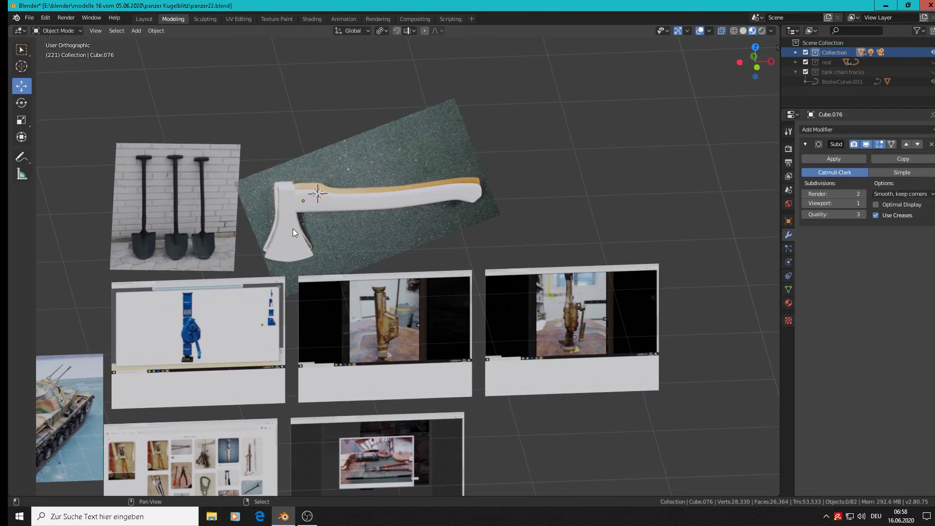
pyautogui.click(293, 228)
pyautogui.click(154, 31)
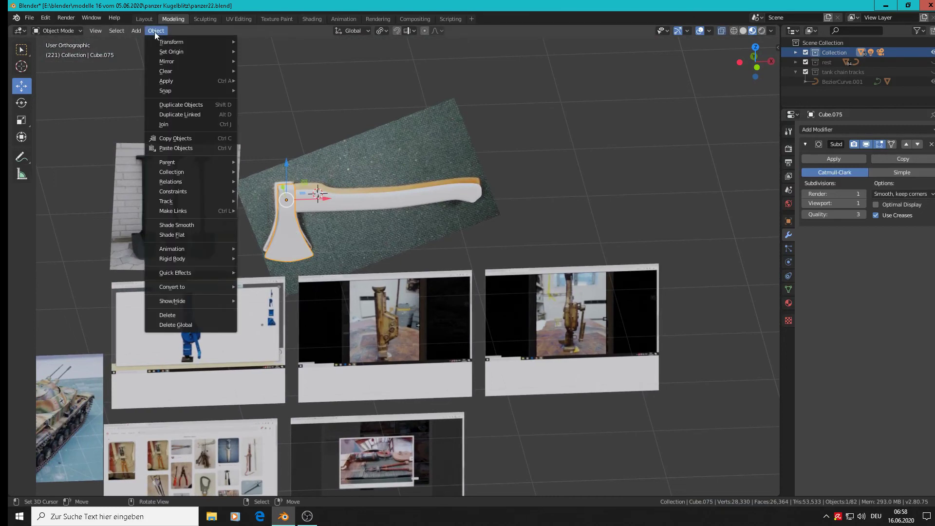
pyautogui.moveTo(184, 83)
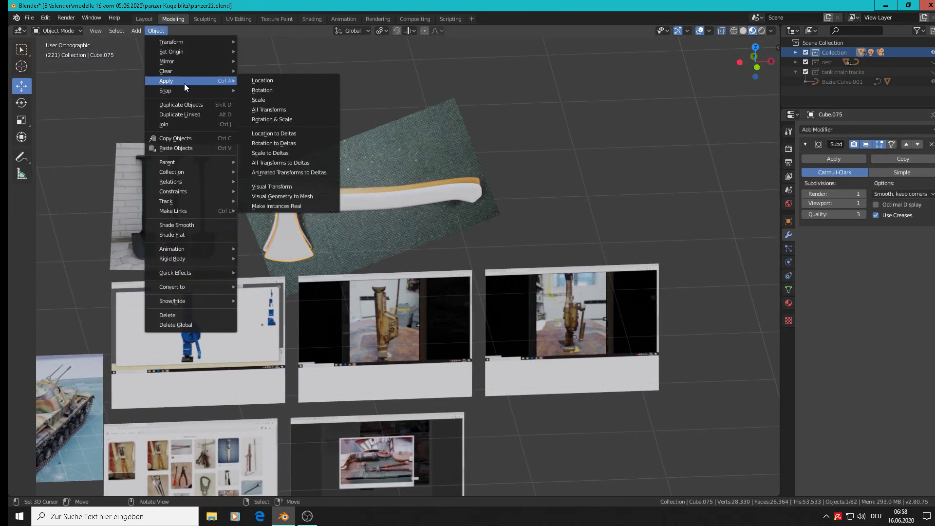
pyautogui.click(173, 125)
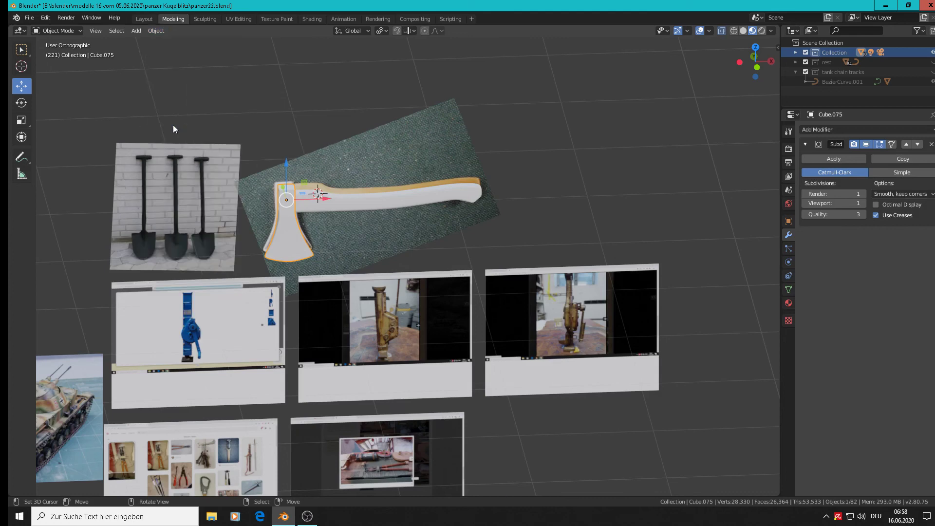
pyautogui.scroll(-2, 270, 145)
pyautogui.press('Tab')
pyautogui.press('Tab')
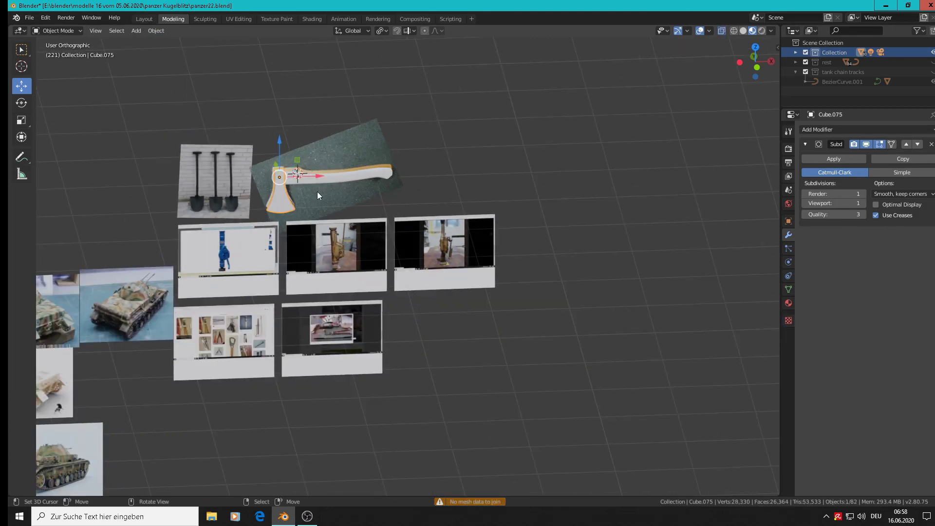
# - Join the handle and the axe head into one object and move the combined axe slightly
pyautogui.click(328, 183)
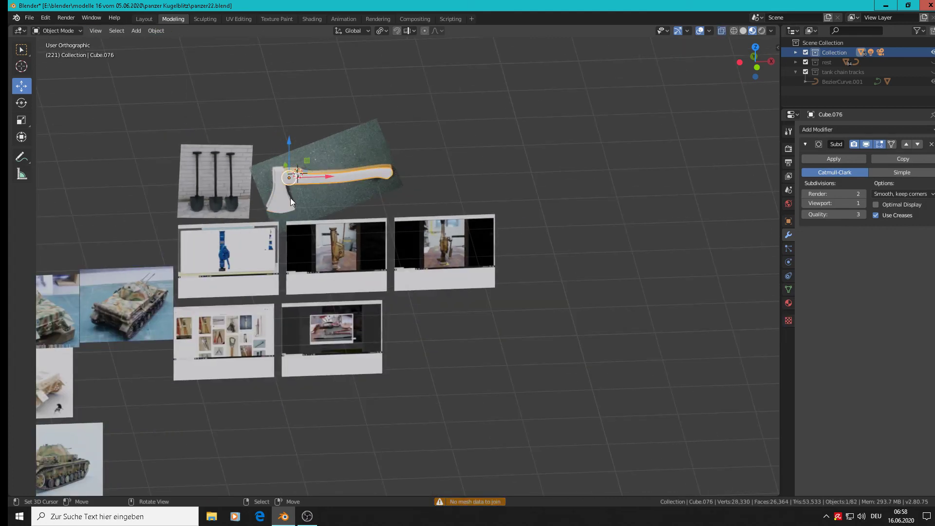
pyautogui.scroll(2, 296, 200)
pyautogui.keyDown('shift'); pyautogui.click(278, 175); pyautogui.keyUp('shift')
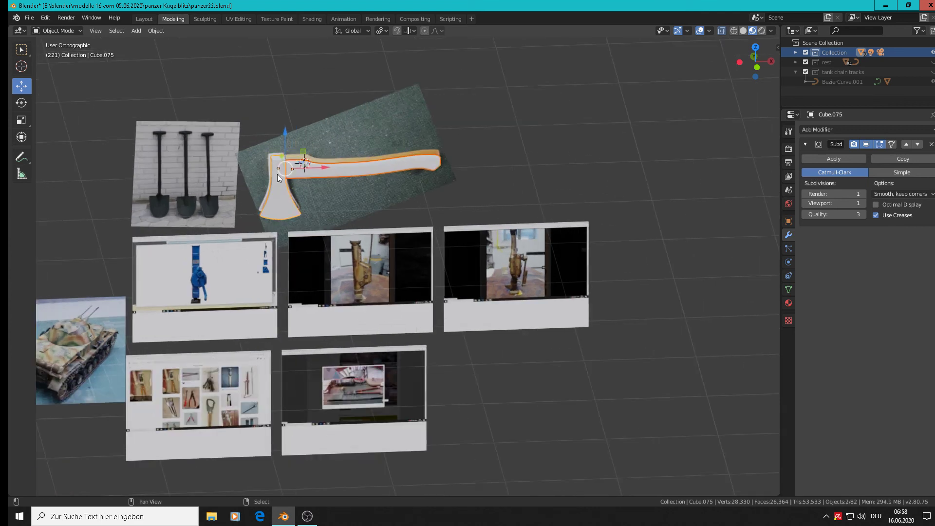
pyautogui.click(156, 31)
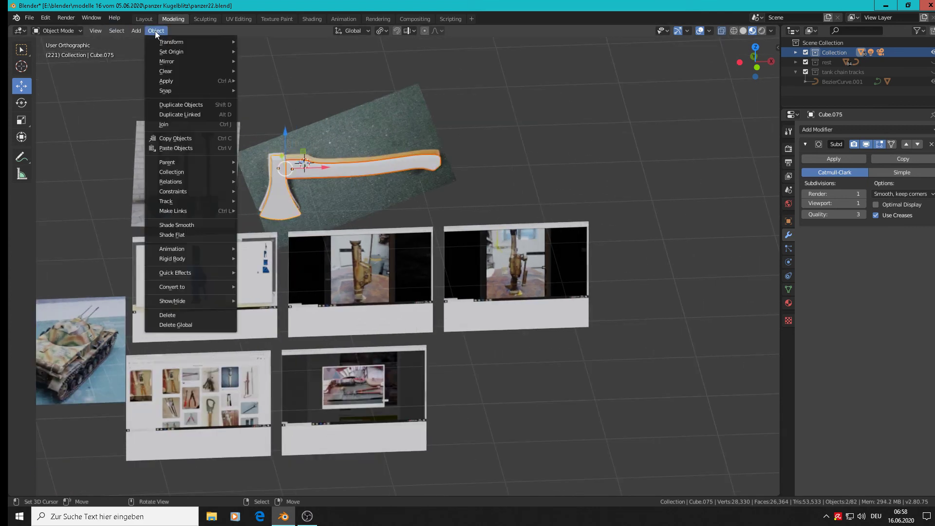
pyautogui.click(163, 124)
pyautogui.press('g')
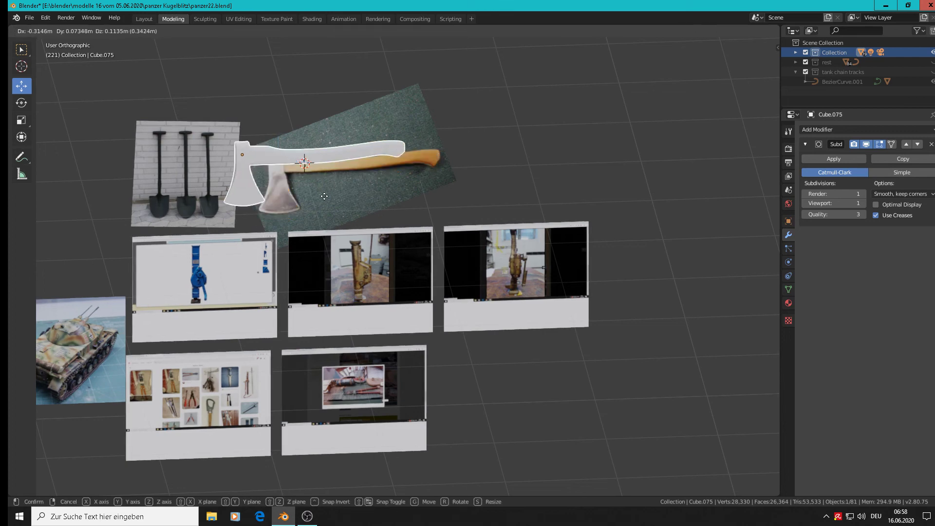
pyautogui.click(362, 204)
# - Move the axe away from its photo to below the group of modelled tank parts, shifting it a further -1.76 m along X
pyautogui.scroll(-5, 360, 204)
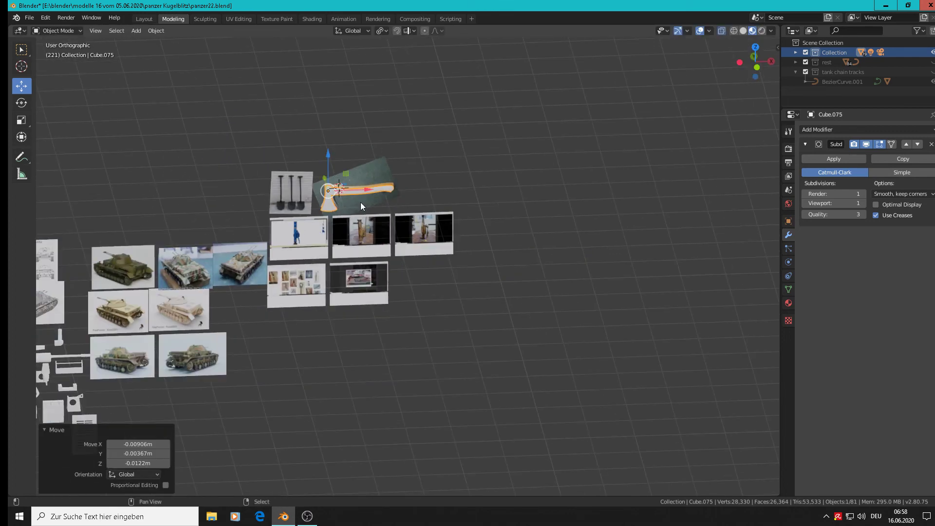
pyautogui.keyDown('shift'); pyautogui.moveTo(360, 204); pyautogui.dragTo(590, 139, button='middle'); pyautogui.keyUp('shift')
pyautogui.press('g')
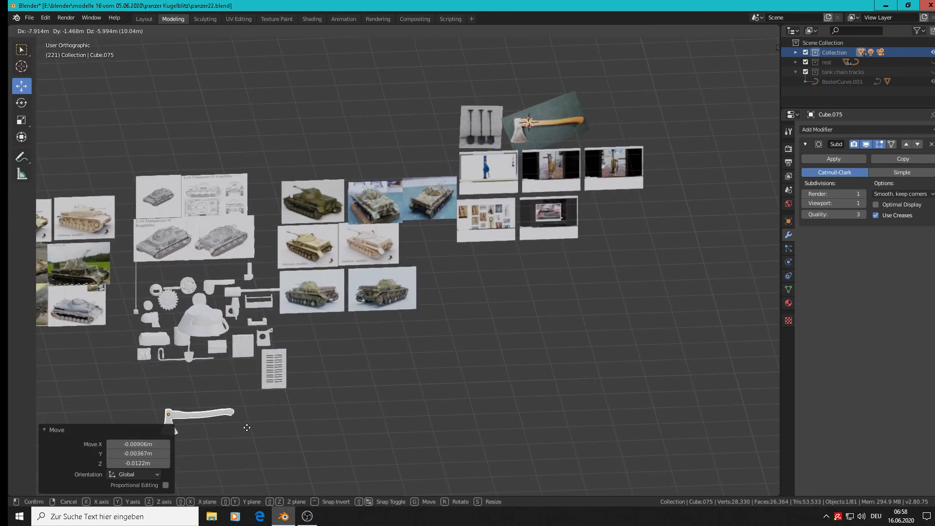
pyautogui.click(244, 378)
pyautogui.moveTo(312, 416); pyautogui.dragTo(286, 406, button='middle')
pyautogui.keyDown('shift'); pyautogui.moveTo(307, 386); pyautogui.dragTo(456, 339, button='middle'); pyautogui.keyUp('shift')
pyautogui.scroll(2, 341, 295)
pyautogui.moveTo(319, 290); pyautogui.dragTo(244, 282)
# - Scale the axe down to about 0.42 and shift it -3.46 m along Y towards the modelled parts
pyautogui.press('s')
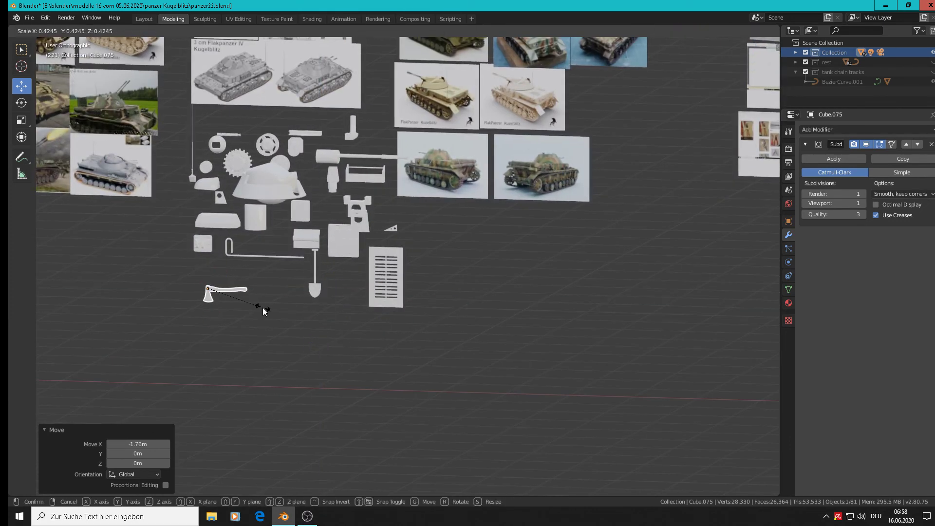
pyautogui.click(261, 308)
pyautogui.moveTo(241, 312); pyautogui.dragTo(185, 341, button='middle')
pyautogui.moveTo(259, 275); pyautogui.dragTo(46, 309)
pyautogui.keyDown('shift'); pyautogui.moveTo(46, 309); pyautogui.dragTo(341, 296, button='middle'); pyautogui.keyUp('shift')
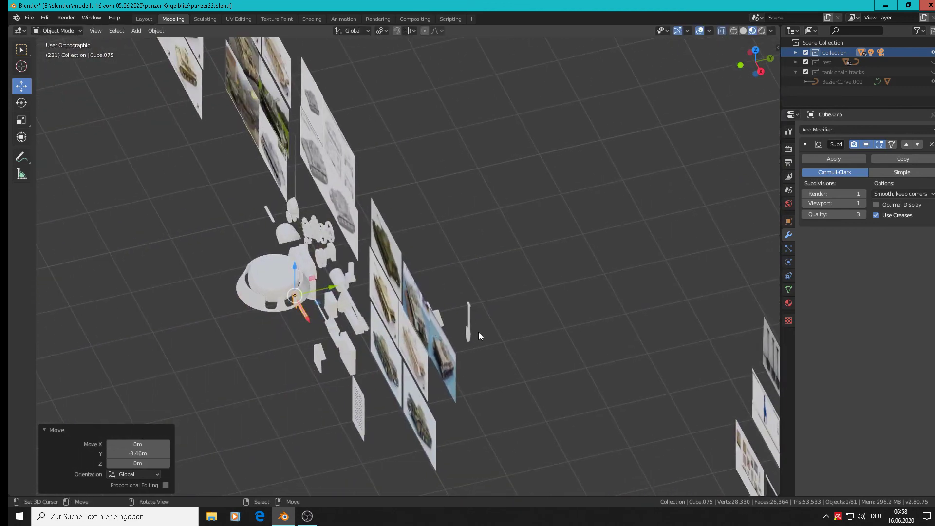
# - Select the shovel and shift it along Y towards the other modelled parts
pyautogui.rightClick(470, 335)
pyautogui.moveTo(498, 328); pyautogui.dragTo(330, 364)
pyautogui.moveTo(323, 350); pyautogui.dragTo(492, 235, button='middle')
# - Select the axe and place it beside the shovel, below the bent rod among the modelled parts
pyautogui.rightClick(363, 279)
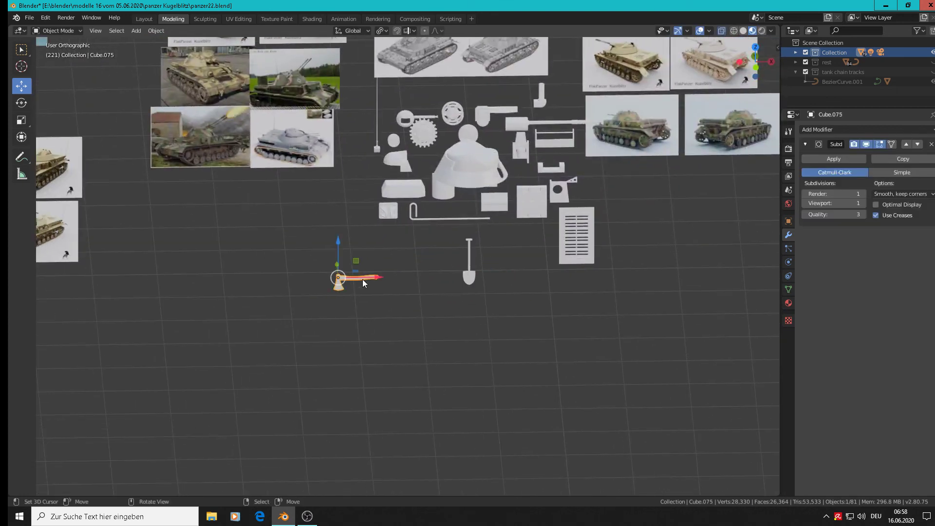
pyautogui.press('g')
pyautogui.click(436, 245)
pyautogui.scroll(10, 442, 242)
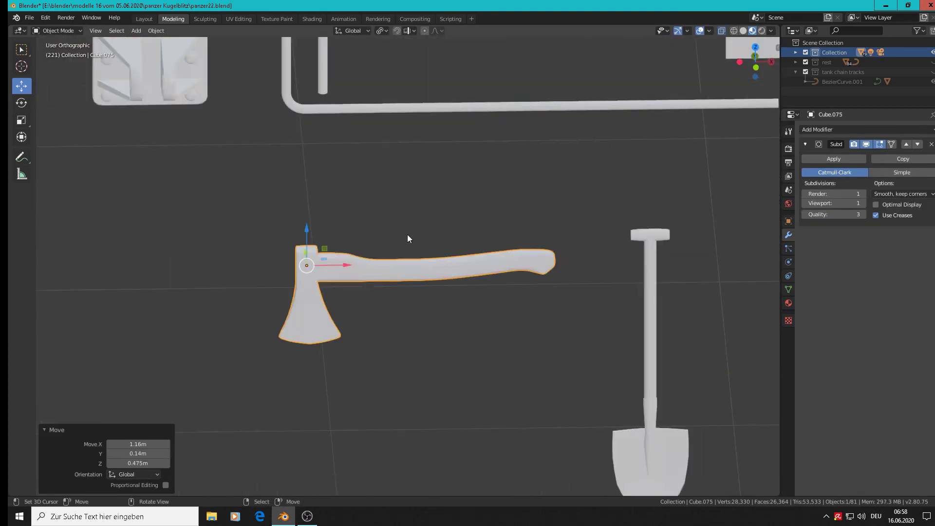
# - Delete the cluttered vertices around the edge loop just before the rounded end of the axe handle
pyautogui.scroll(4, 408, 239)
pyautogui.press('Tab')
pyautogui.scroll(-1, 411, 285)
pyautogui.keyDown('shift'); pyautogui.moveTo(429, 341); pyautogui.dragTo(359, 242, button='middle'); pyautogui.keyUp('shift')
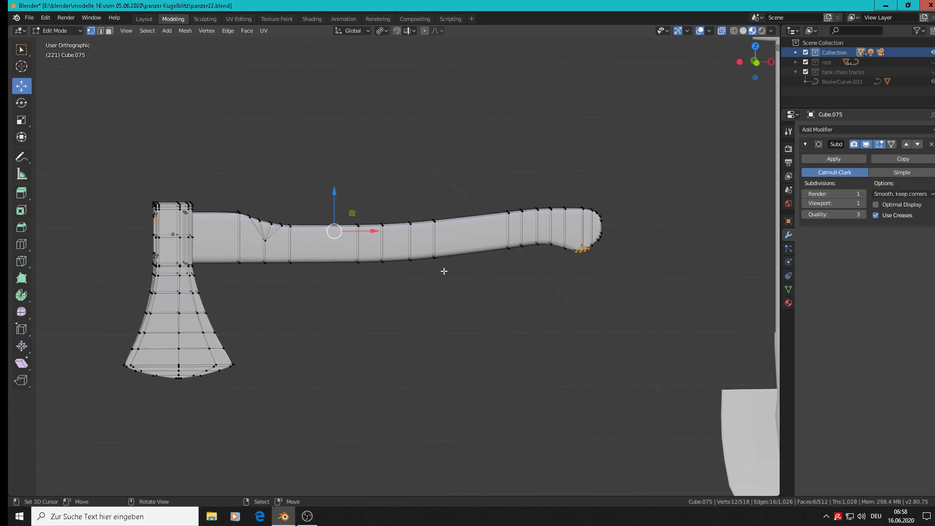
pyautogui.scroll(3, 582, 268)
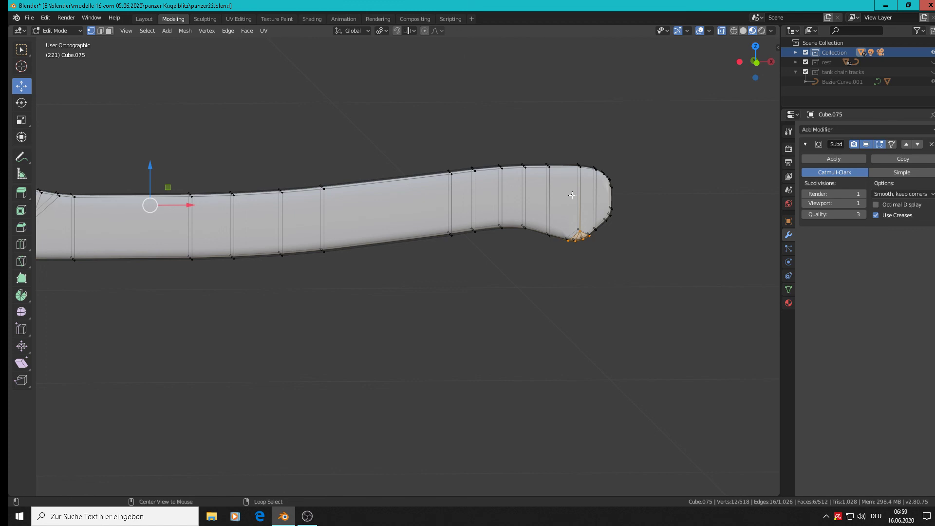
pyautogui.press('x')
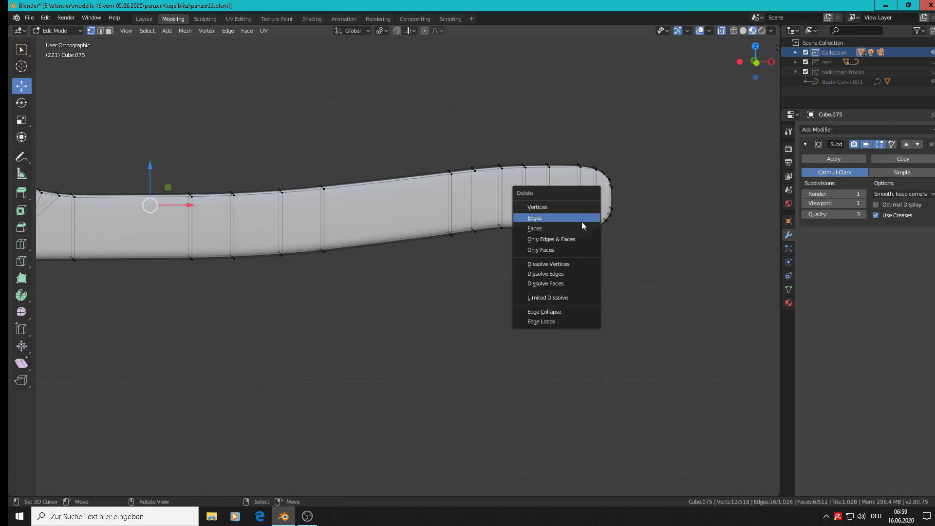
pyautogui.press('c')
pyautogui.moveTo(579, 236); pyautogui.dragTo(567, 243)
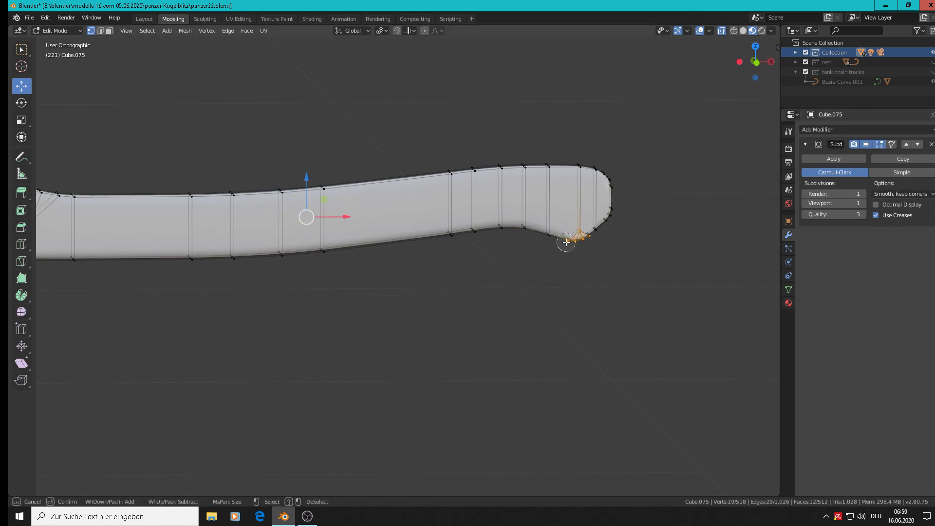
pyautogui.rightClick(574, 192)
pyautogui.hotkey('alt', 'a')
pyautogui.press('c')
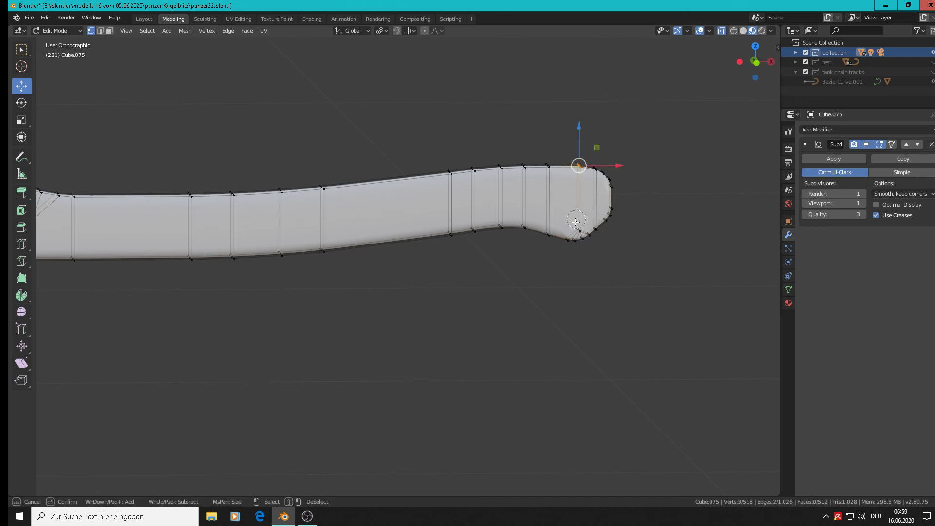
pyautogui.moveTo(576, 222); pyautogui.dragTo(578, 225)
pyautogui.rightClick(578, 224)
pyautogui.press('x')
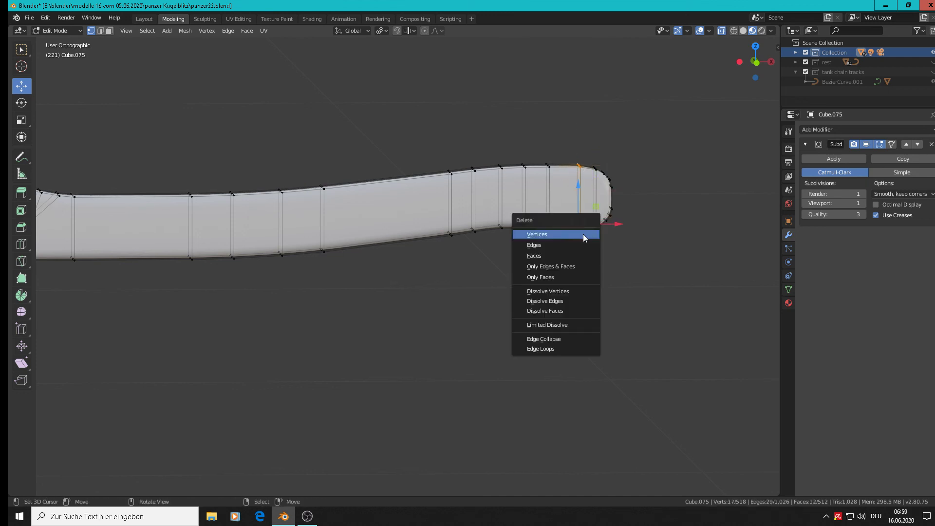
pyautogui.click(585, 237)
# - Select the two open edge loops facing the gap in the axe handle and connect them with Bridge Edge Loops
pyautogui.moveTo(582, 234); pyautogui.dragTo(580, 254, button='middle')
pyautogui.scroll(2, 569, 213)
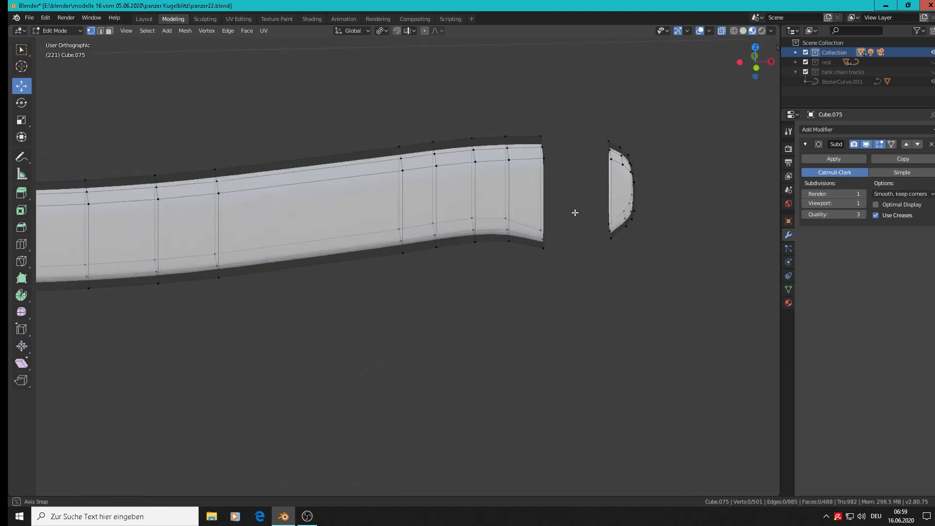
pyautogui.keyDown('alt'); pyautogui.click(544, 154); pyautogui.keyUp('alt')
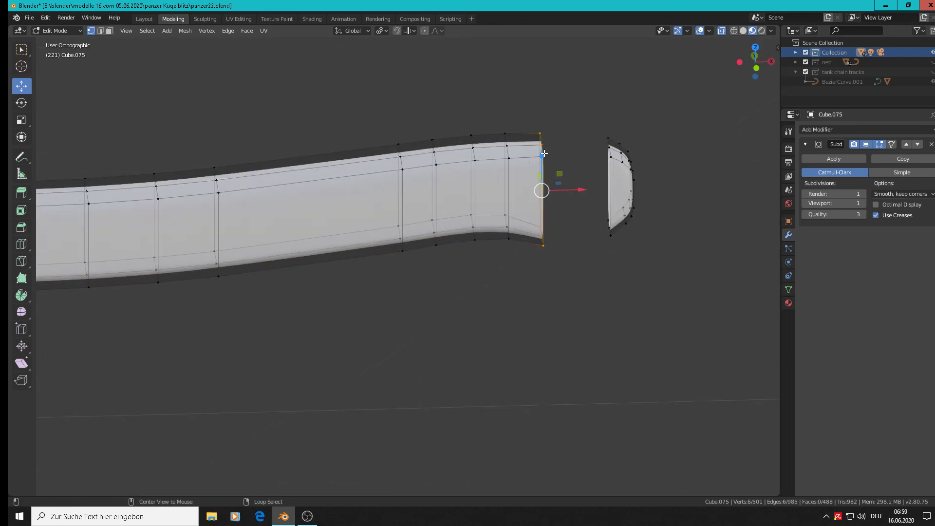
pyautogui.keyDown('alt'); pyautogui.keyDown('shift'); pyautogui.click(611, 153); pyautogui.keyUp('shift'); pyautogui.keyUp('alt')
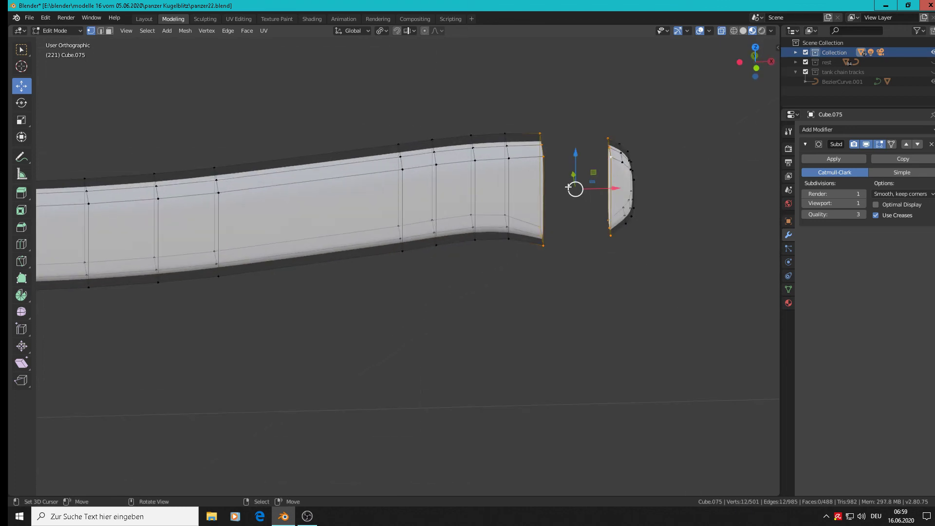
pyautogui.press('F3')
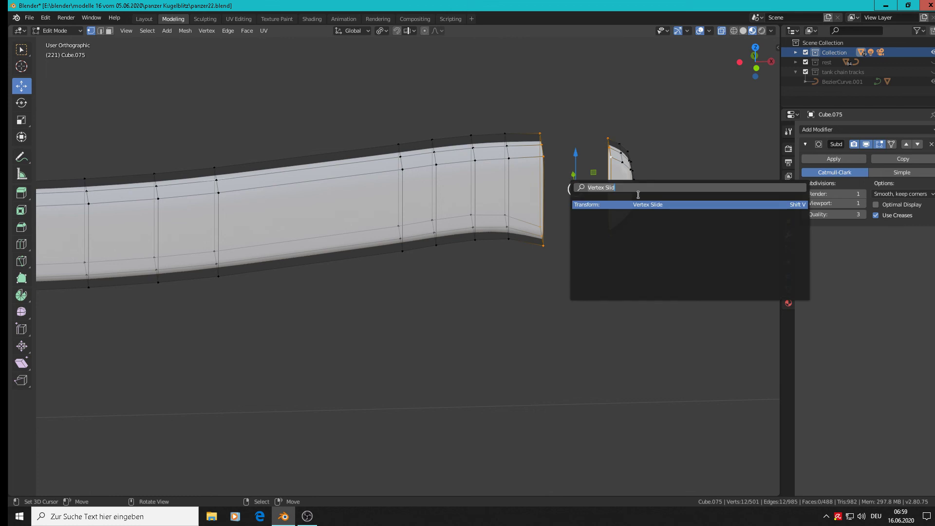
pyautogui.press('BackSpace')
pyautogui.write('bri')
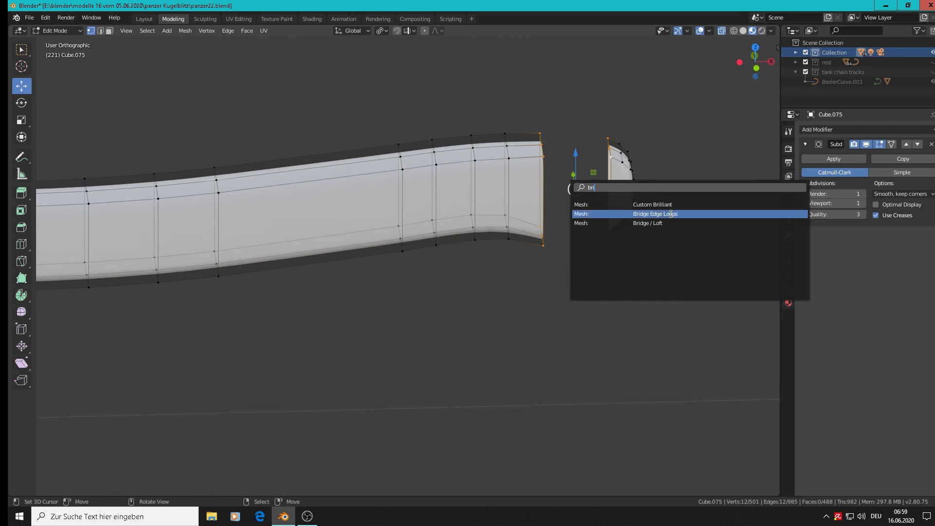
pyautogui.click(670, 214)
pyautogui.moveTo(589, 241); pyautogui.dragTo(575, 235, button='middle')
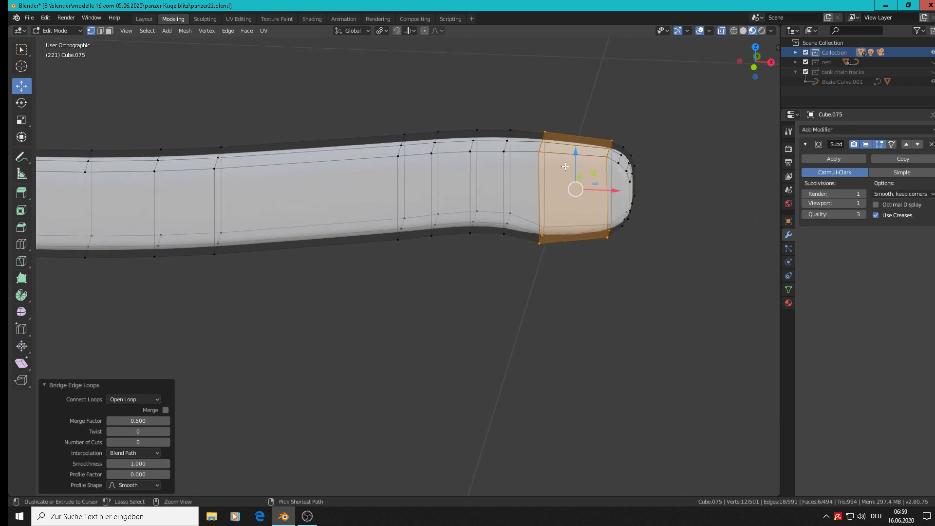
# - Add a centred loop cut across the bridged handle section and scale it to about 1.1 along Z
pyautogui.hotkey('ctrl', 'r')
pyautogui.click(565, 166)
pyautogui.rightClick(565, 167)
pyautogui.moveTo(612, 281); pyautogui.dragTo(620, 255, button='middle')
pyautogui.press('s')
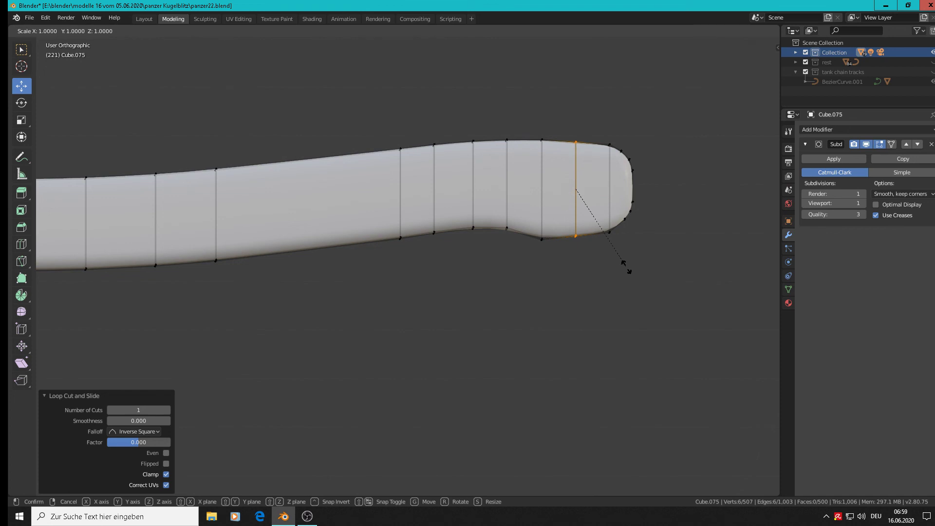
pyautogui.press('z')
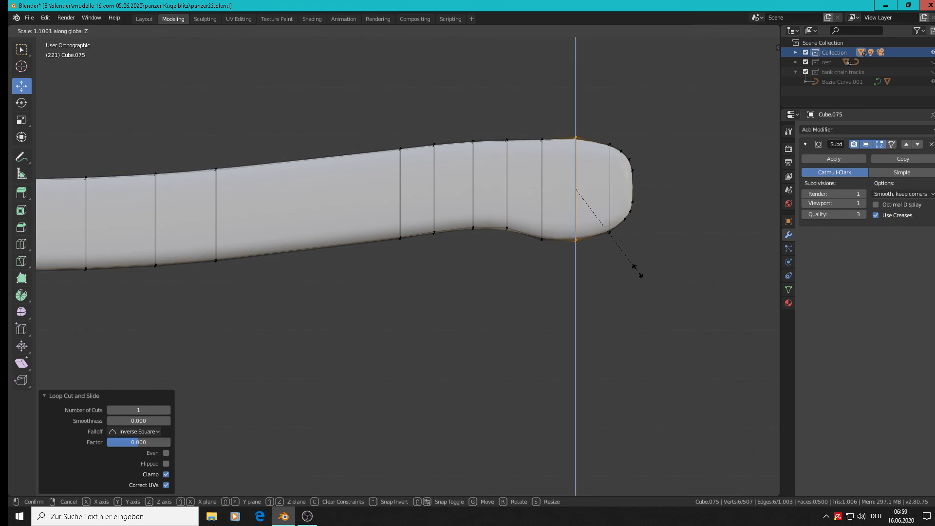
pyautogui.click(638, 272)
pyautogui.press('Tab')
# - Select the four neighbouring edge loops midway along the axe handle and scale them to about 0.76 along Y
pyautogui.scroll(-1, 544, 246)
pyautogui.moveTo(544, 246); pyautogui.dragTo(588, 251, button='middle')
pyautogui.scroll(-2, 554, 215)
pyautogui.scroll(-2, 554, 219)
pyautogui.moveTo(518, 227); pyautogui.dragTo(350, 265, button='middle')
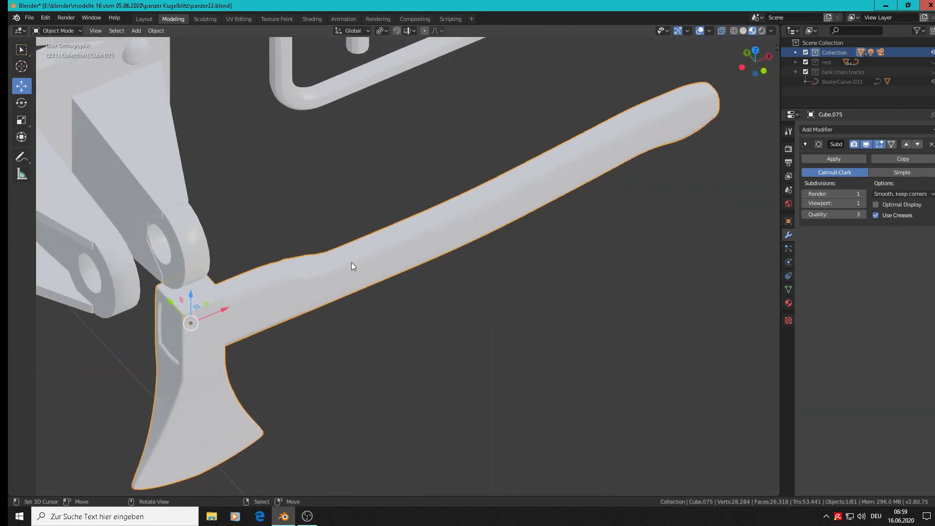
pyautogui.press('Tab')
pyautogui.scroll(5, 441, 230)
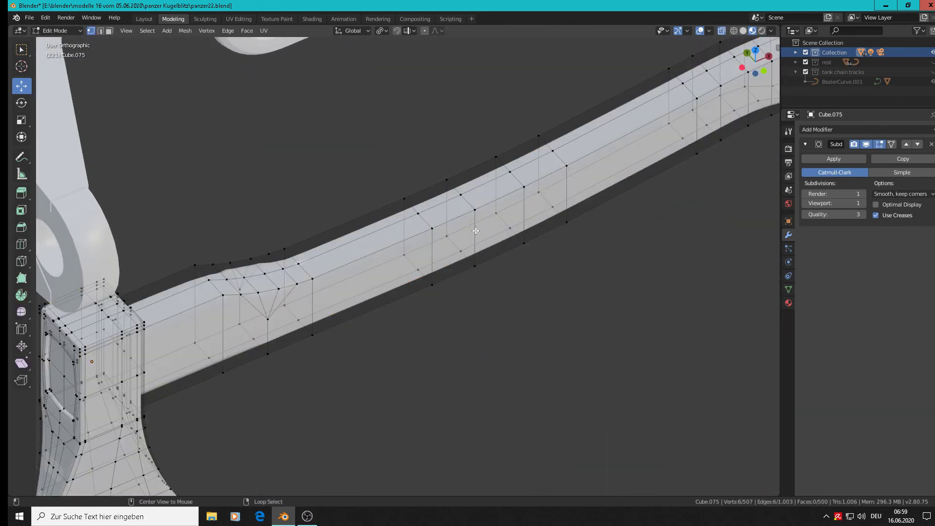
pyautogui.keyDown('alt'); pyautogui.keyDown('shift'); pyautogui.click(428, 254); pyautogui.keyUp('shift'); pyautogui.keyUp('alt')
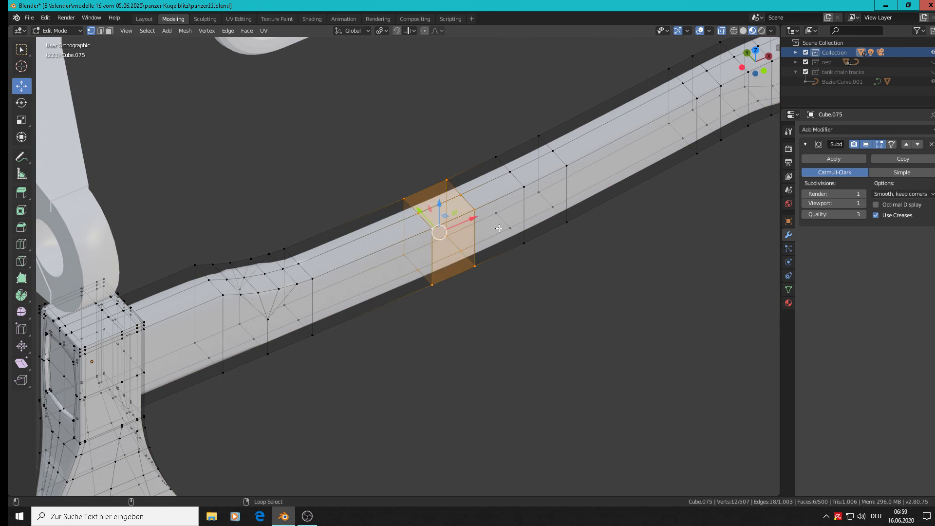
pyautogui.keyDown('alt'); pyautogui.keyDown('shift'); pyautogui.click(522, 214); pyautogui.keyUp('shift'); pyautogui.keyUp('alt')
pyautogui.keyDown('alt'); pyautogui.keyDown('shift'); pyautogui.click(563, 190); pyautogui.keyUp('shift'); pyautogui.keyUp('alt')
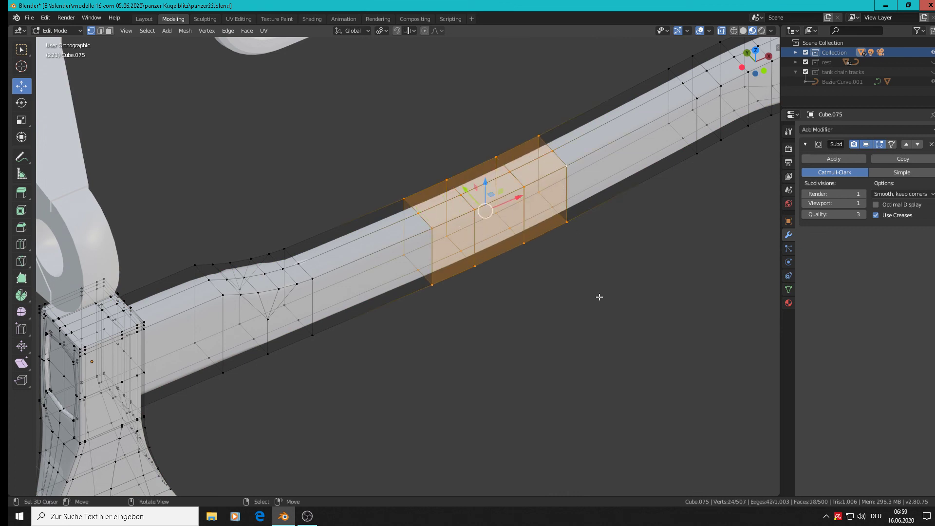
pyautogui.press('s')
pyautogui.press('y')
pyautogui.click(570, 278)
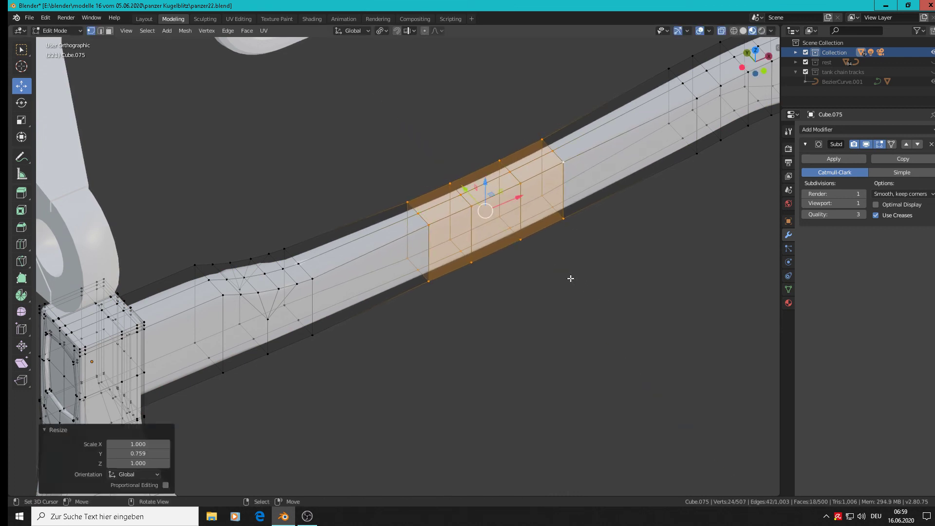
pyautogui.press('Tab')
# - Leave the axe in front view among the modelled tank parts and save the file
pyautogui.moveTo(571, 279); pyautogui.dragTo(553, 247, button='middle')
pyautogui.scroll(-3, 519, 317)
pyautogui.scroll(-2, 553, 247)
pyautogui.scroll(-2, 493, 282)
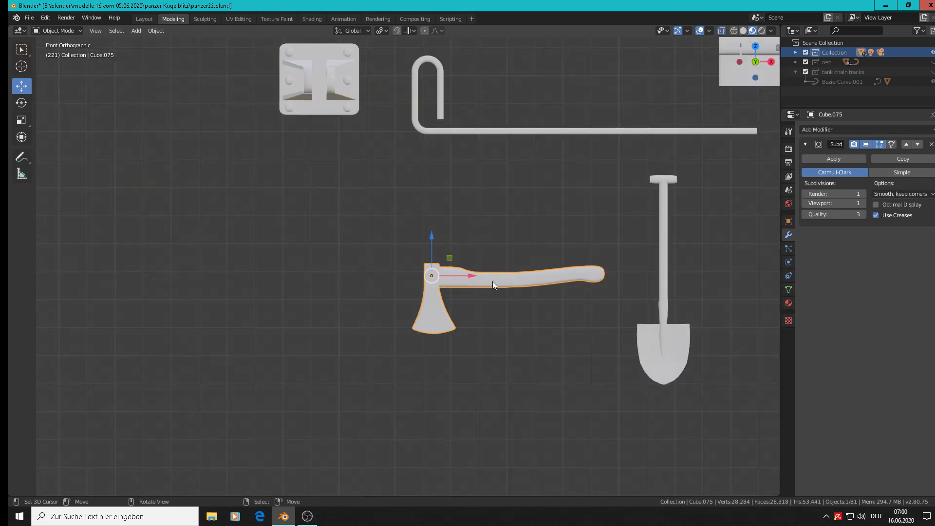
pyautogui.scroll(-2, 492, 282)
pyautogui.click(29, 18)
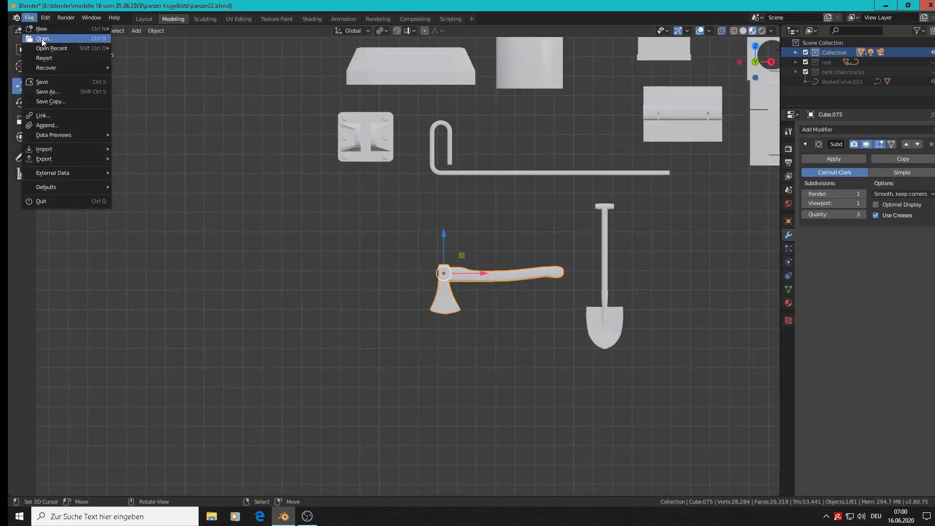
pyautogui.click(51, 84)
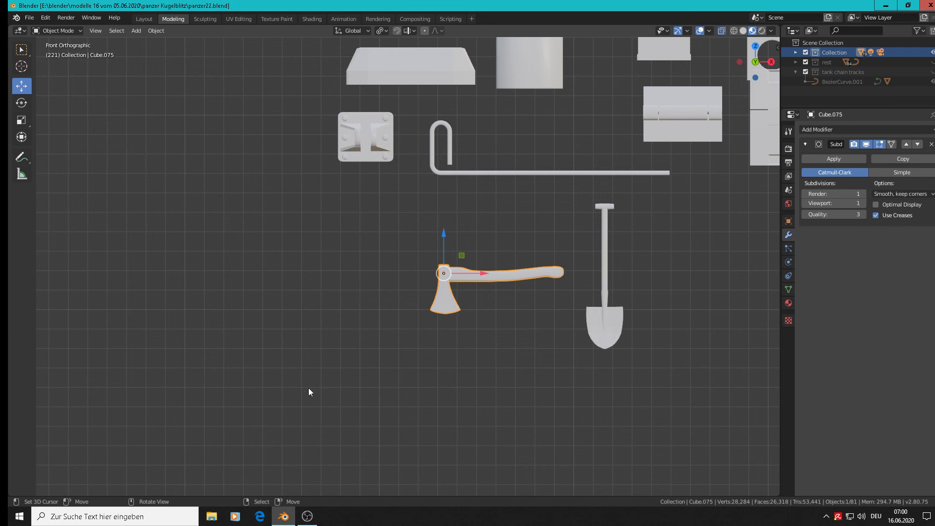
pyautogui.click(312, 518)
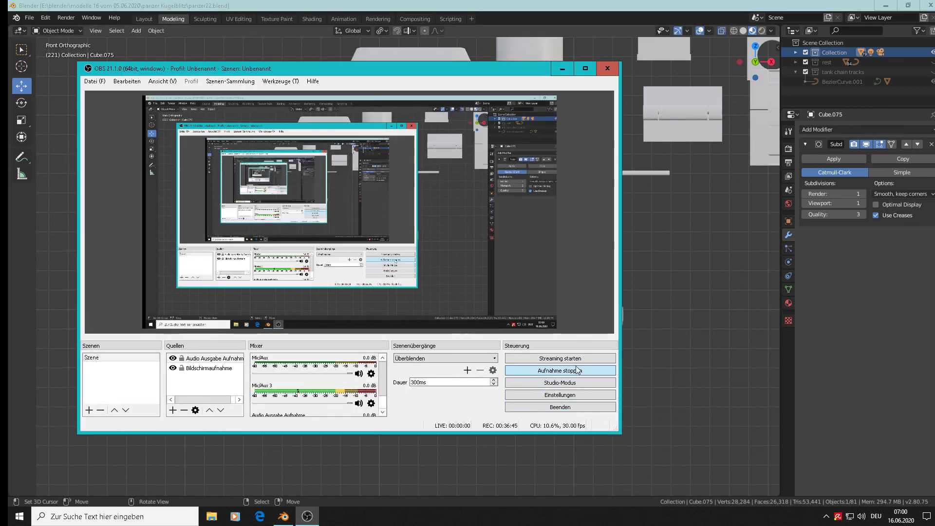